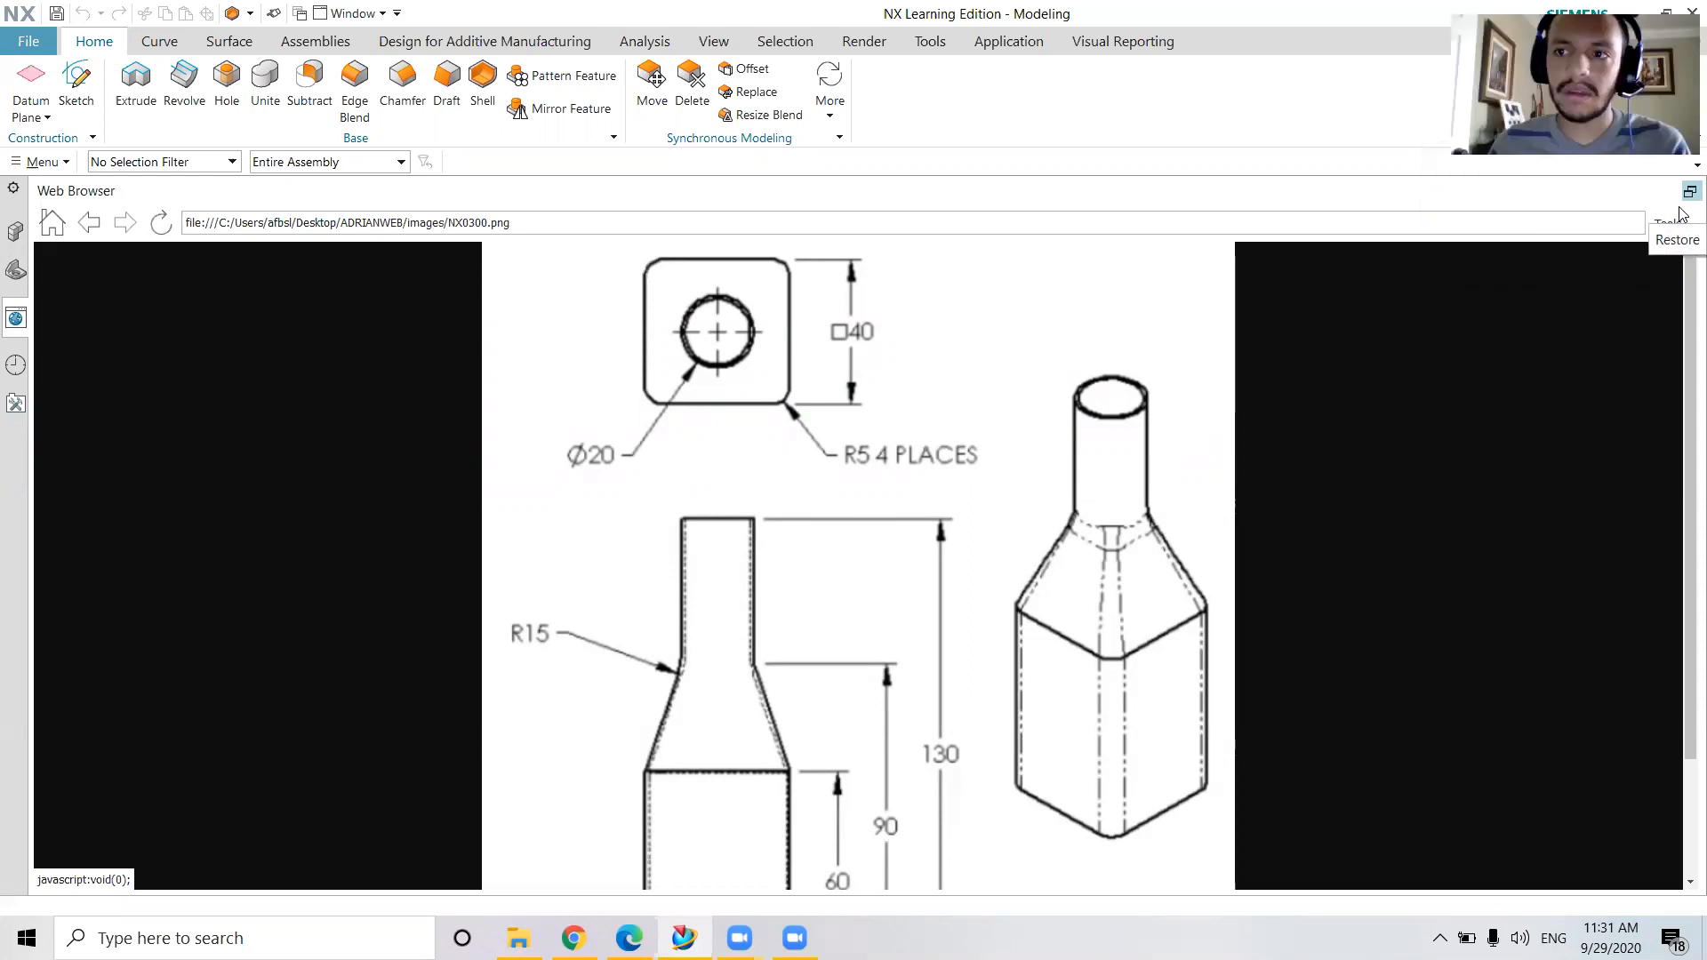
# Restore the web browser pane from full size and widen it so the bottle drawing shows beside the model view
pyautogui.click(1688, 191)
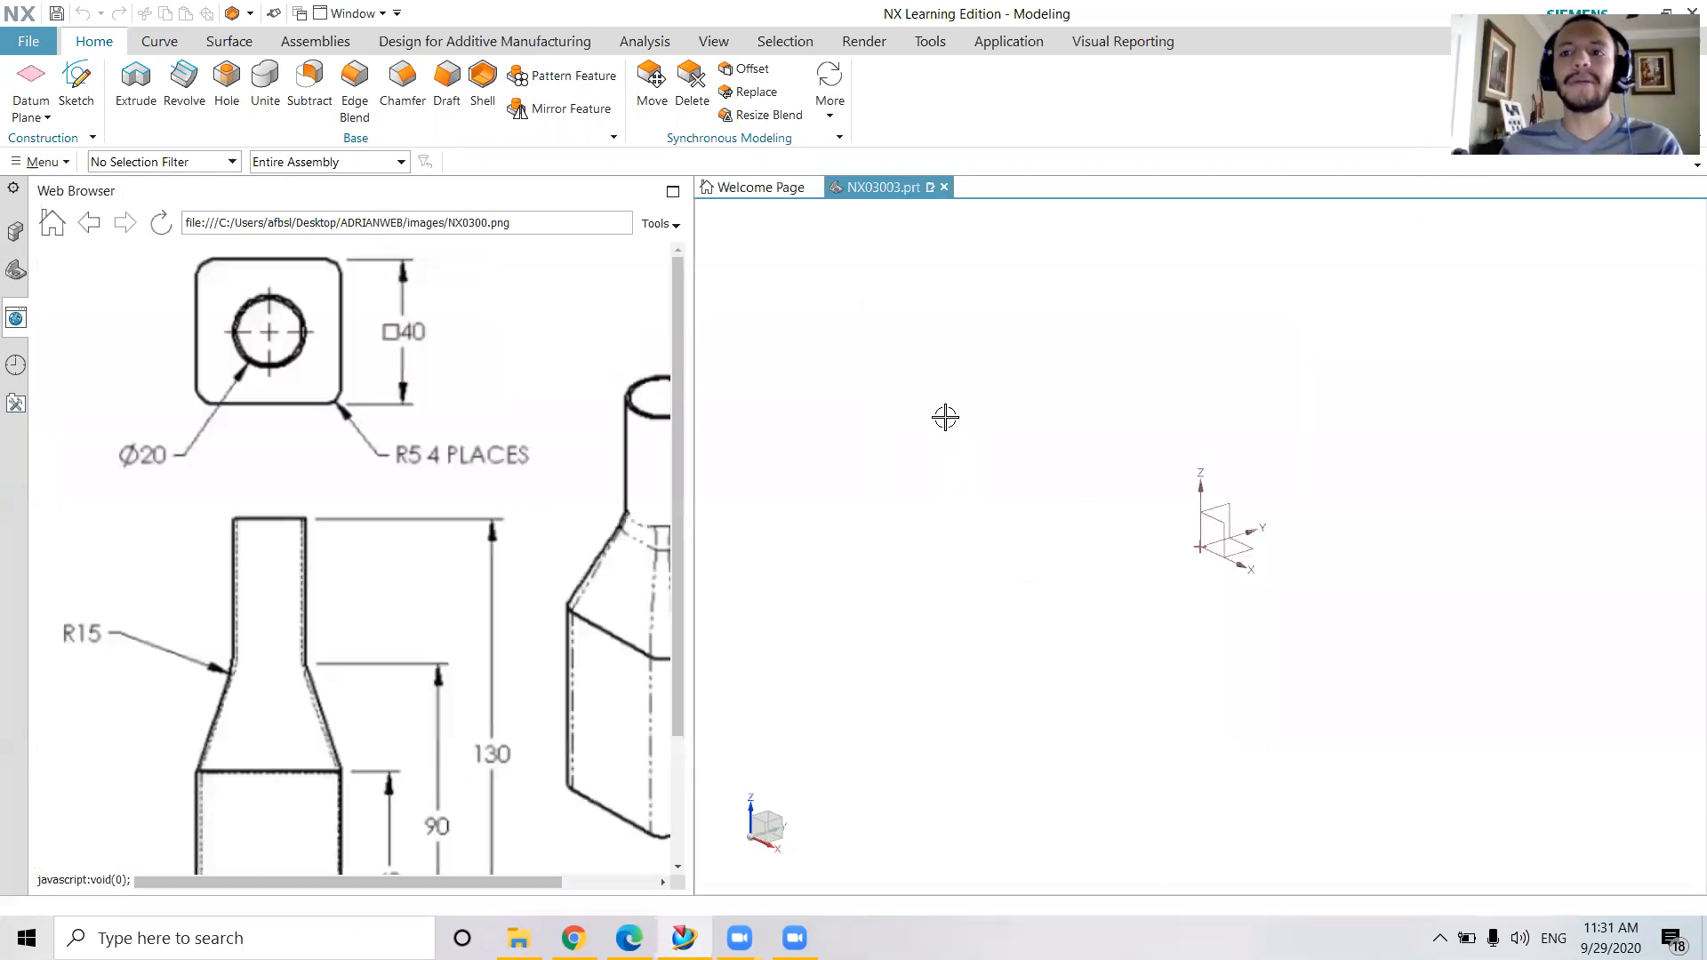
pyautogui.click(697, 380)
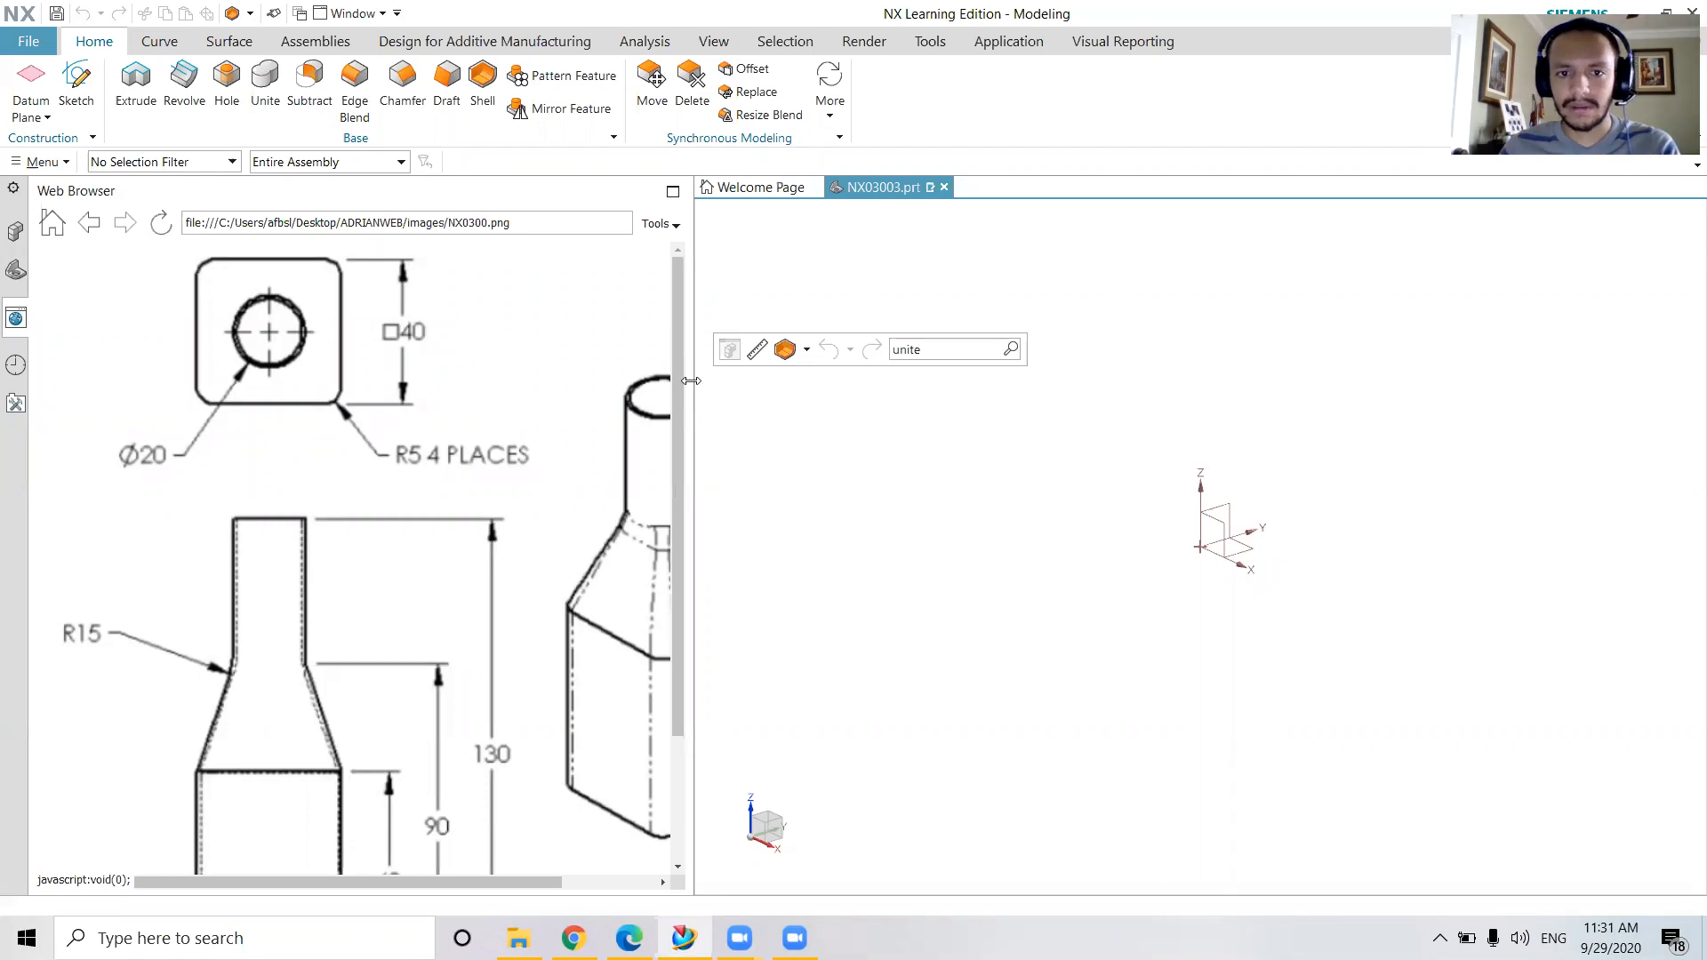
pyautogui.moveTo(691, 380); pyautogui.dragTo(809, 381)
pyautogui.scroll(-3, 551, 458)
pyautogui.scroll(3, 360, 487)
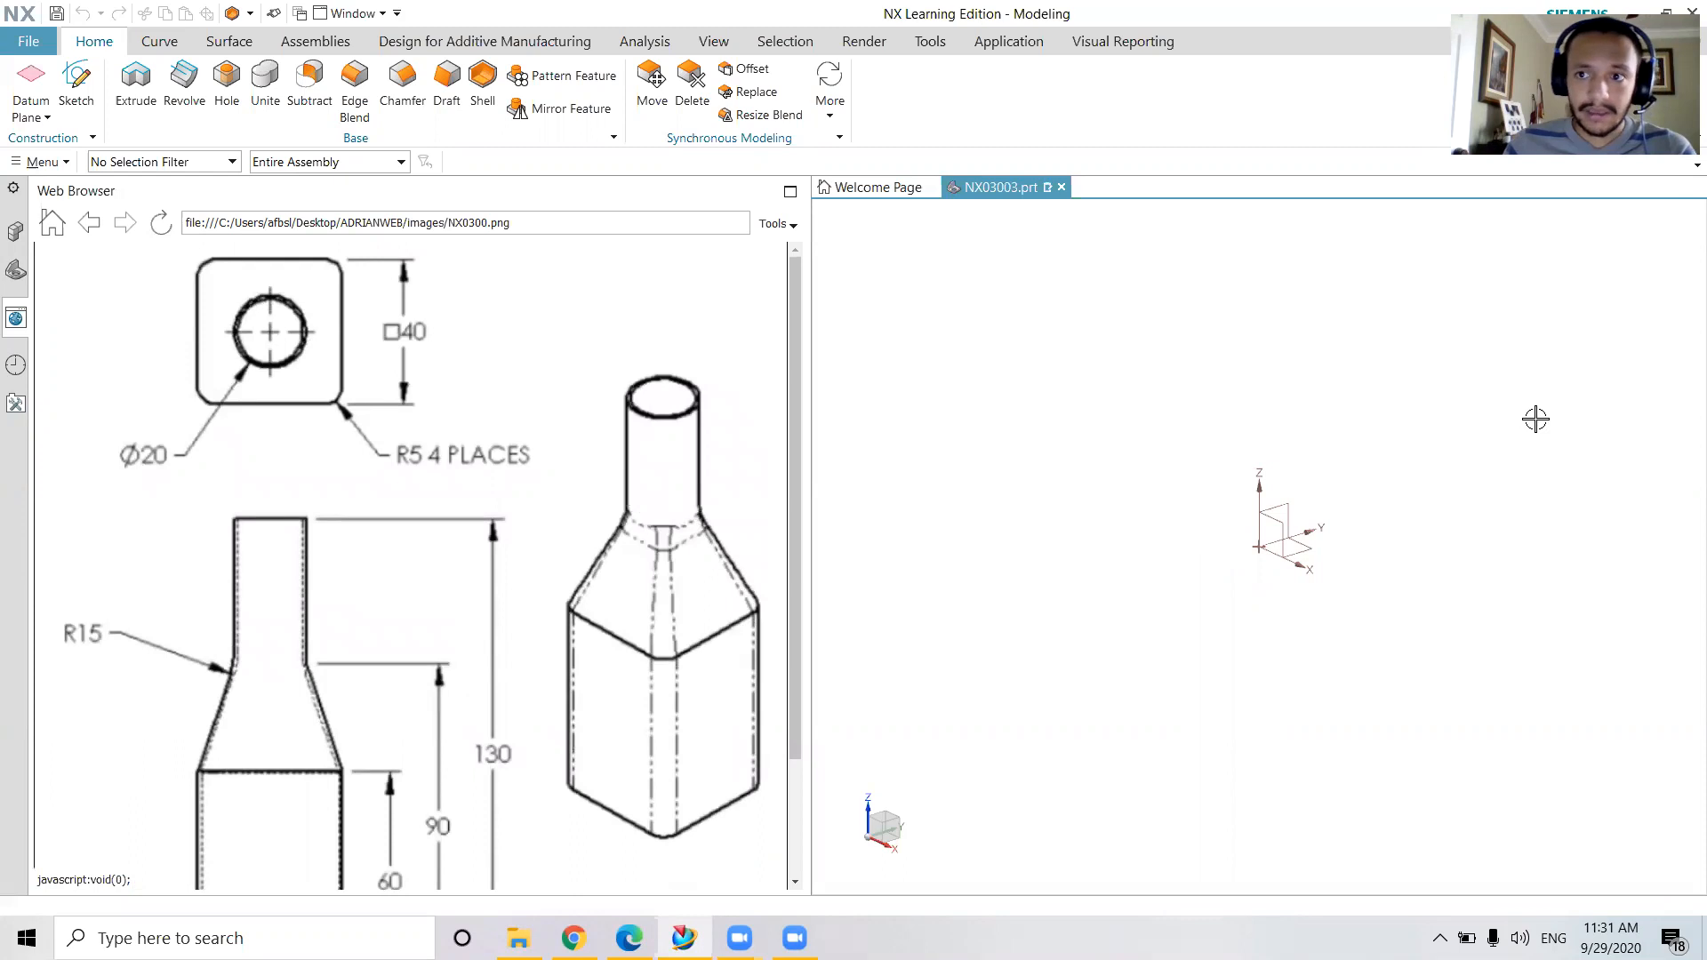
pyautogui.moveTo(1379, 492); pyautogui.dragTo(1295, 426, button='middle')
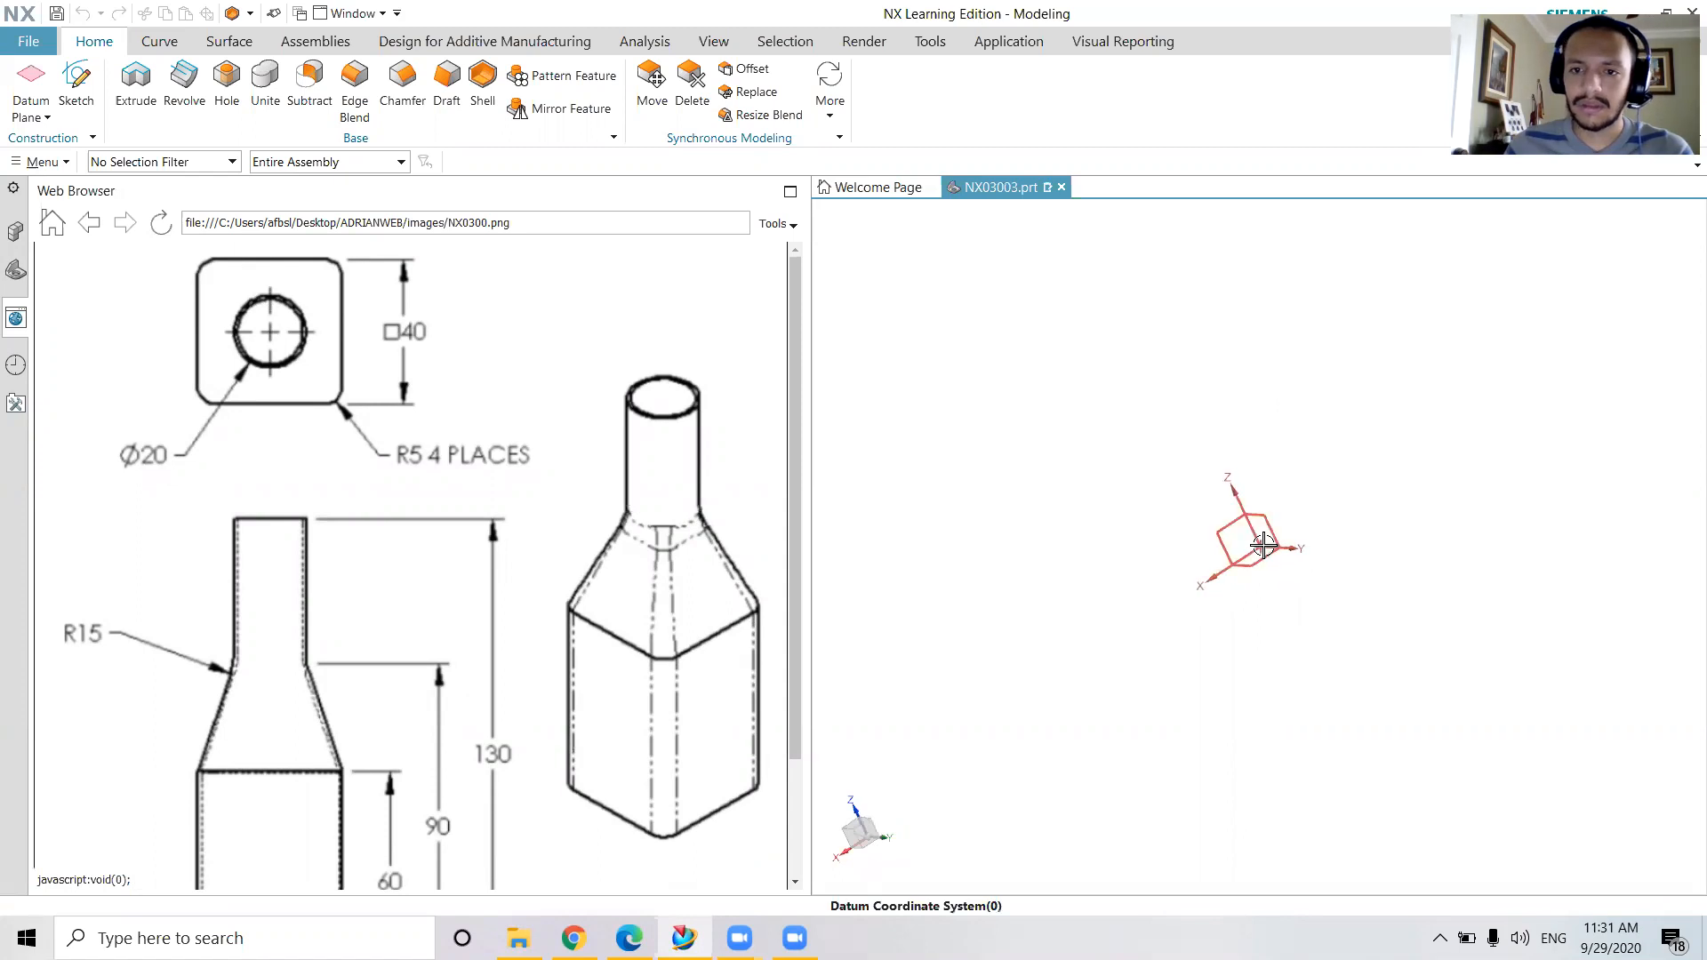
pyautogui.scroll(5, 1268, 529)
pyautogui.scroll(-8, 1268, 530)
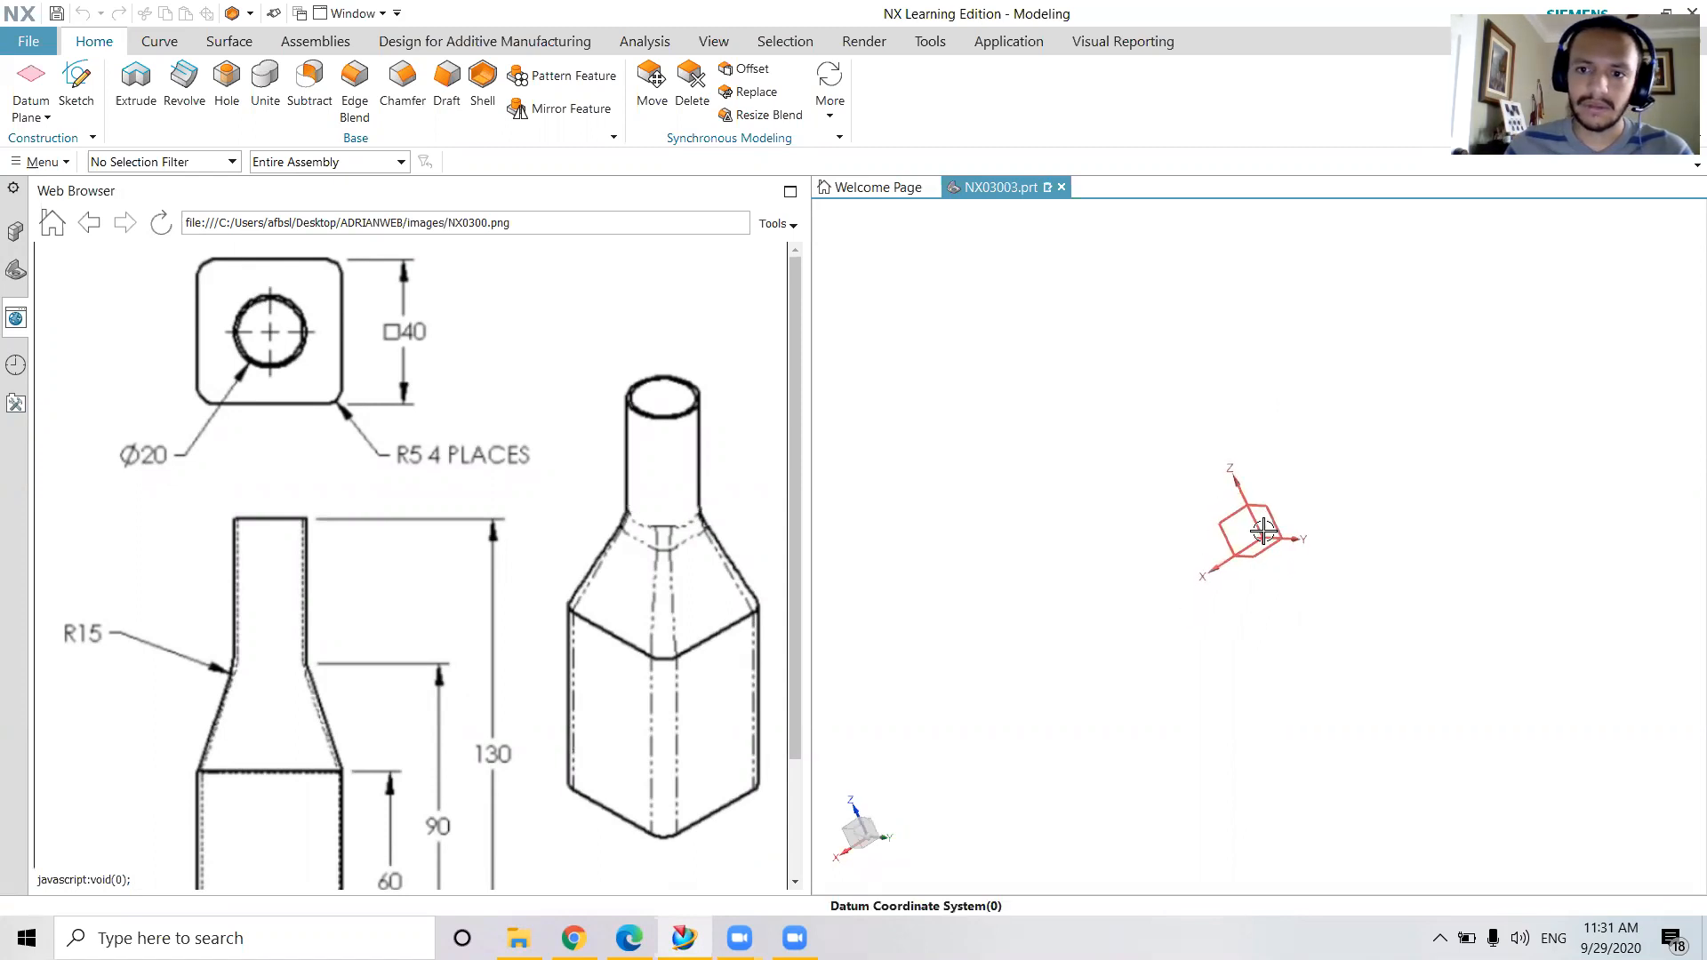
pyautogui.moveTo(1289, 523); pyautogui.dragTo(1434, 488, button='middle')
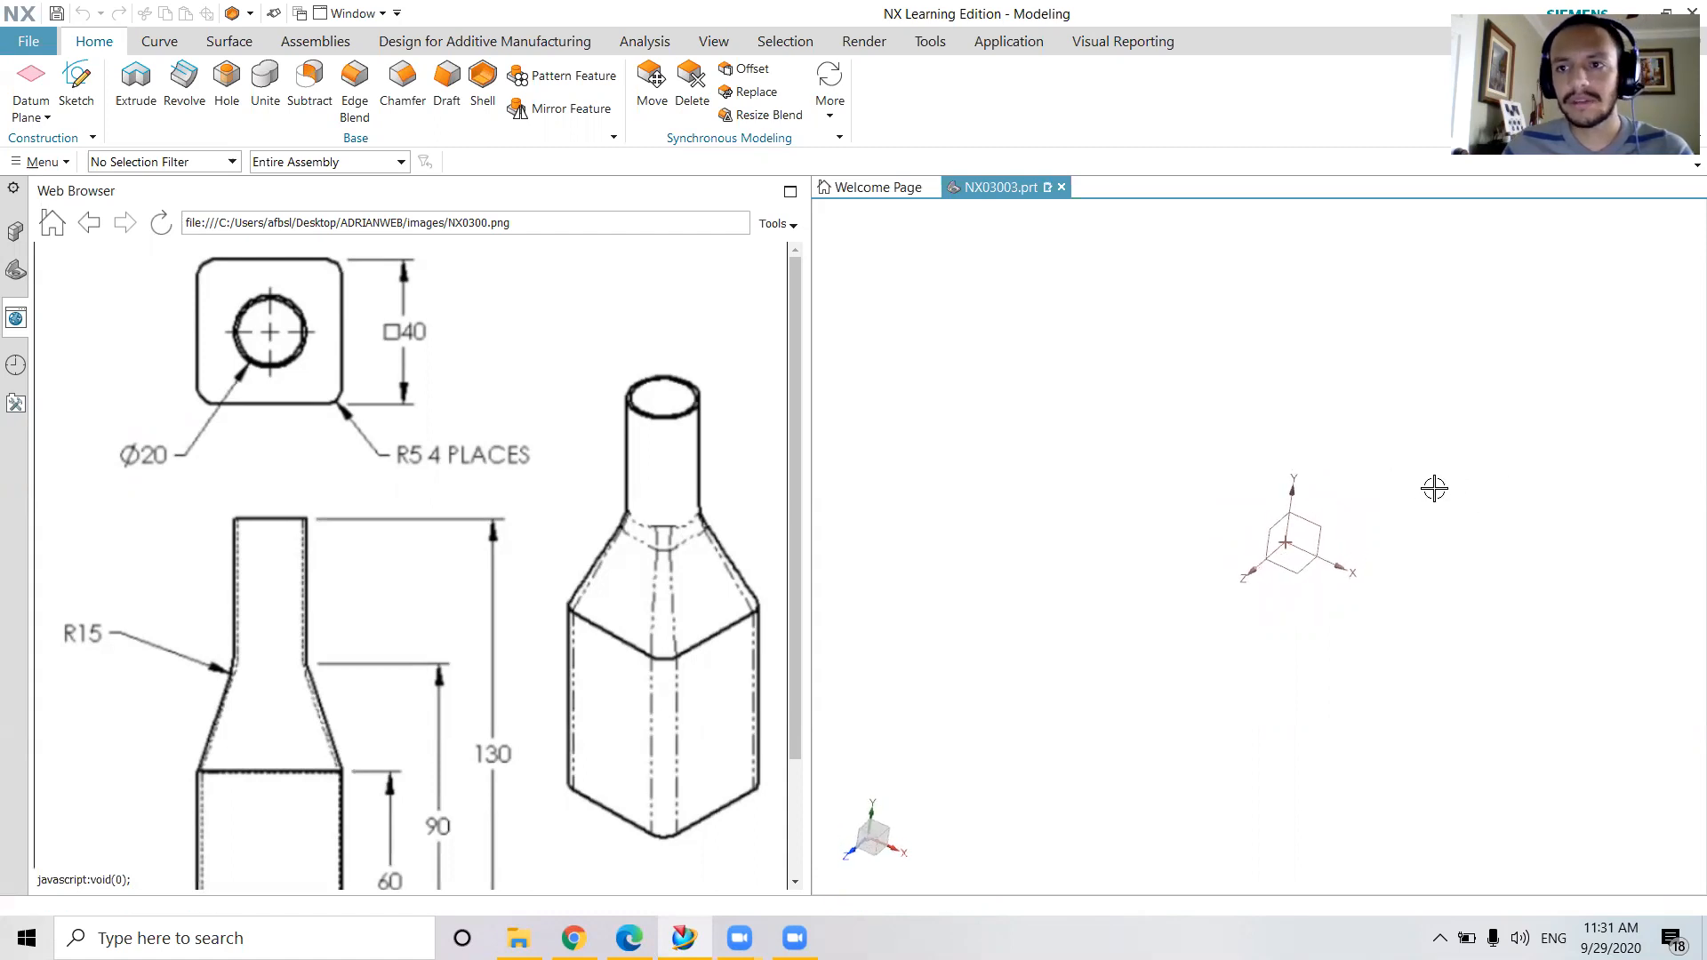
pyautogui.scroll(-2, 348, 433)
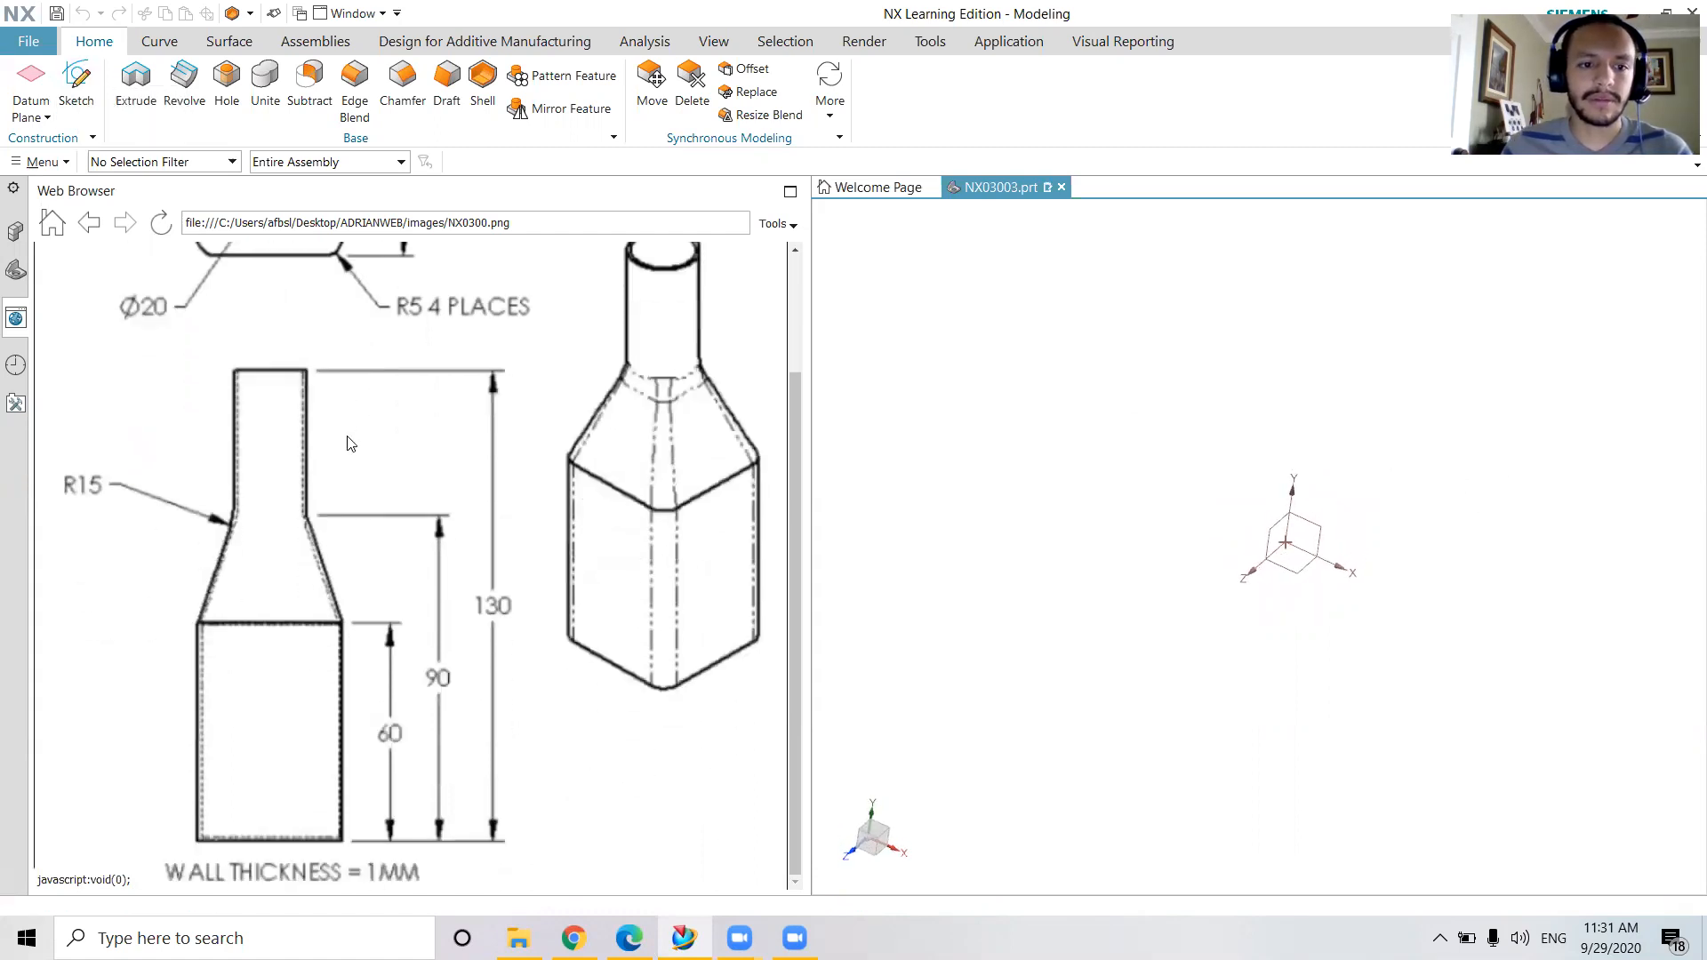
pyautogui.scroll(2, 348, 446)
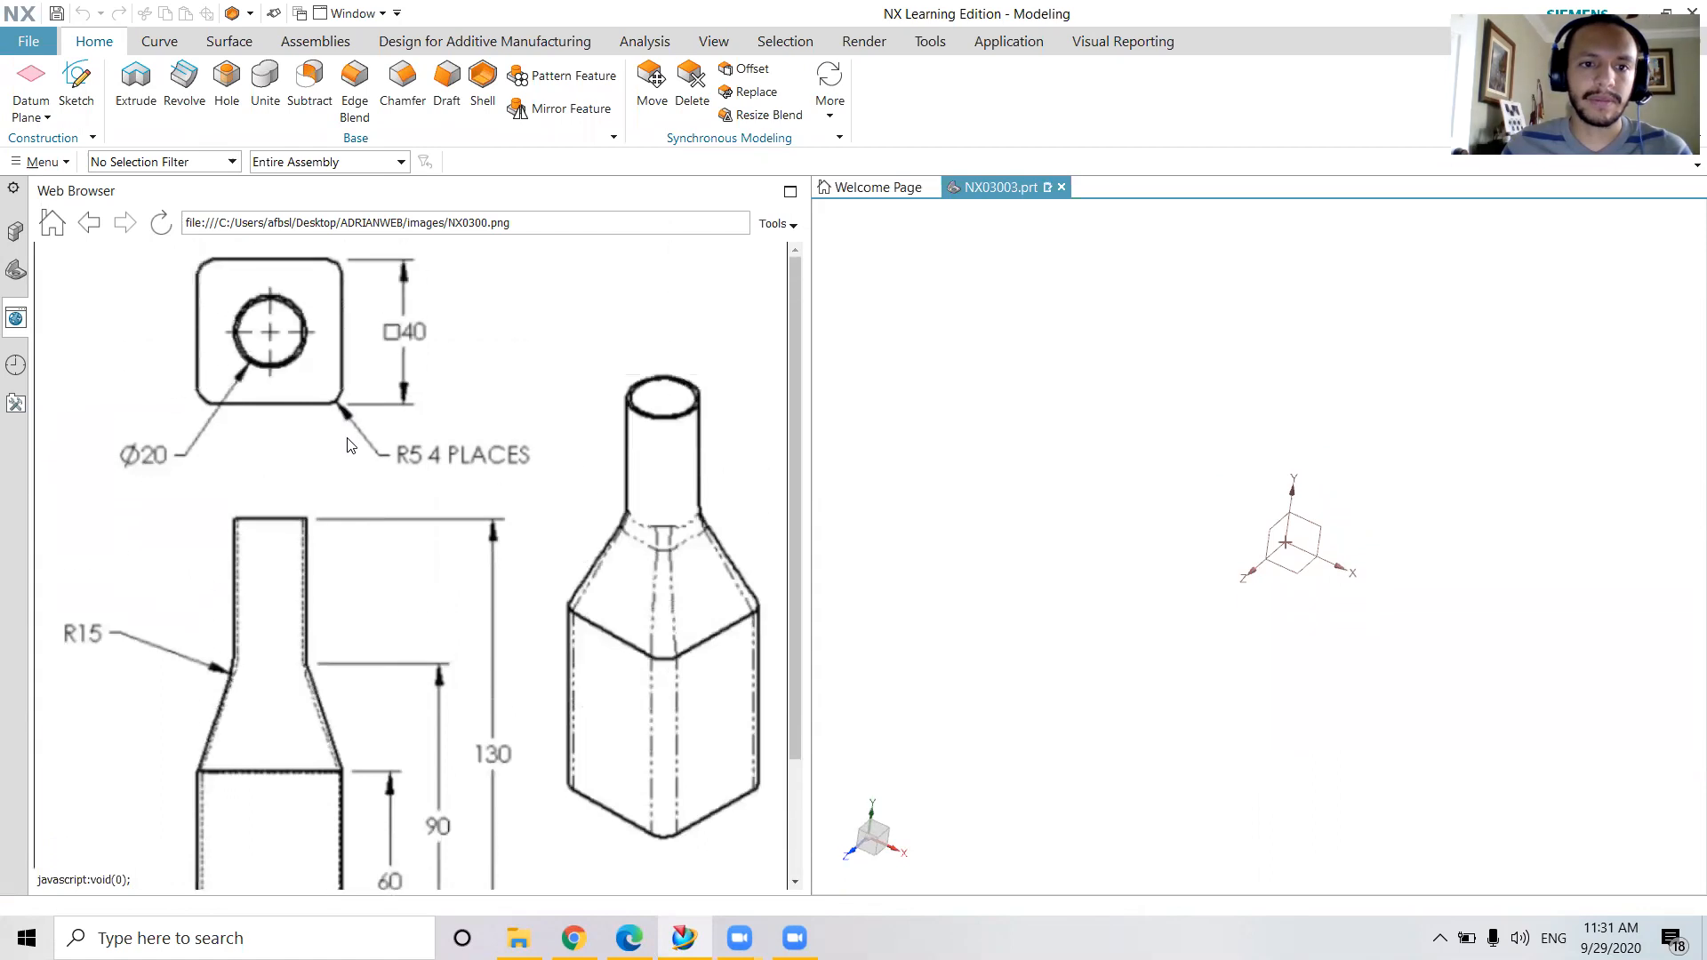
pyautogui.click(77, 79)
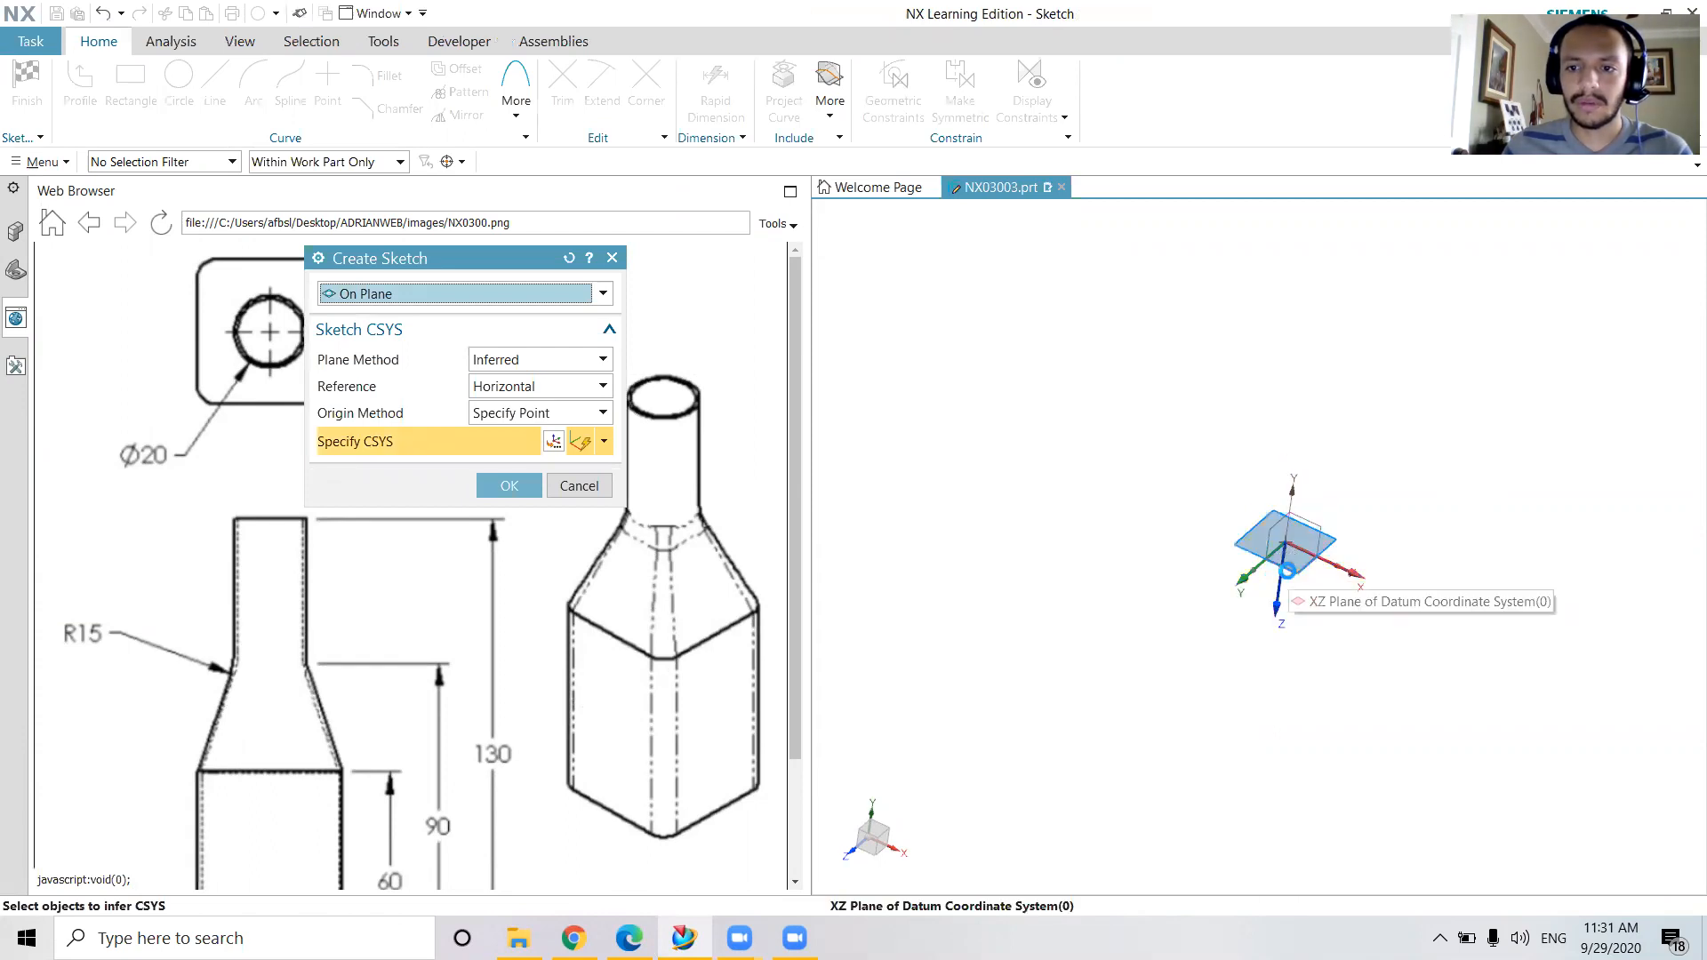
pyautogui.click(1288, 570)
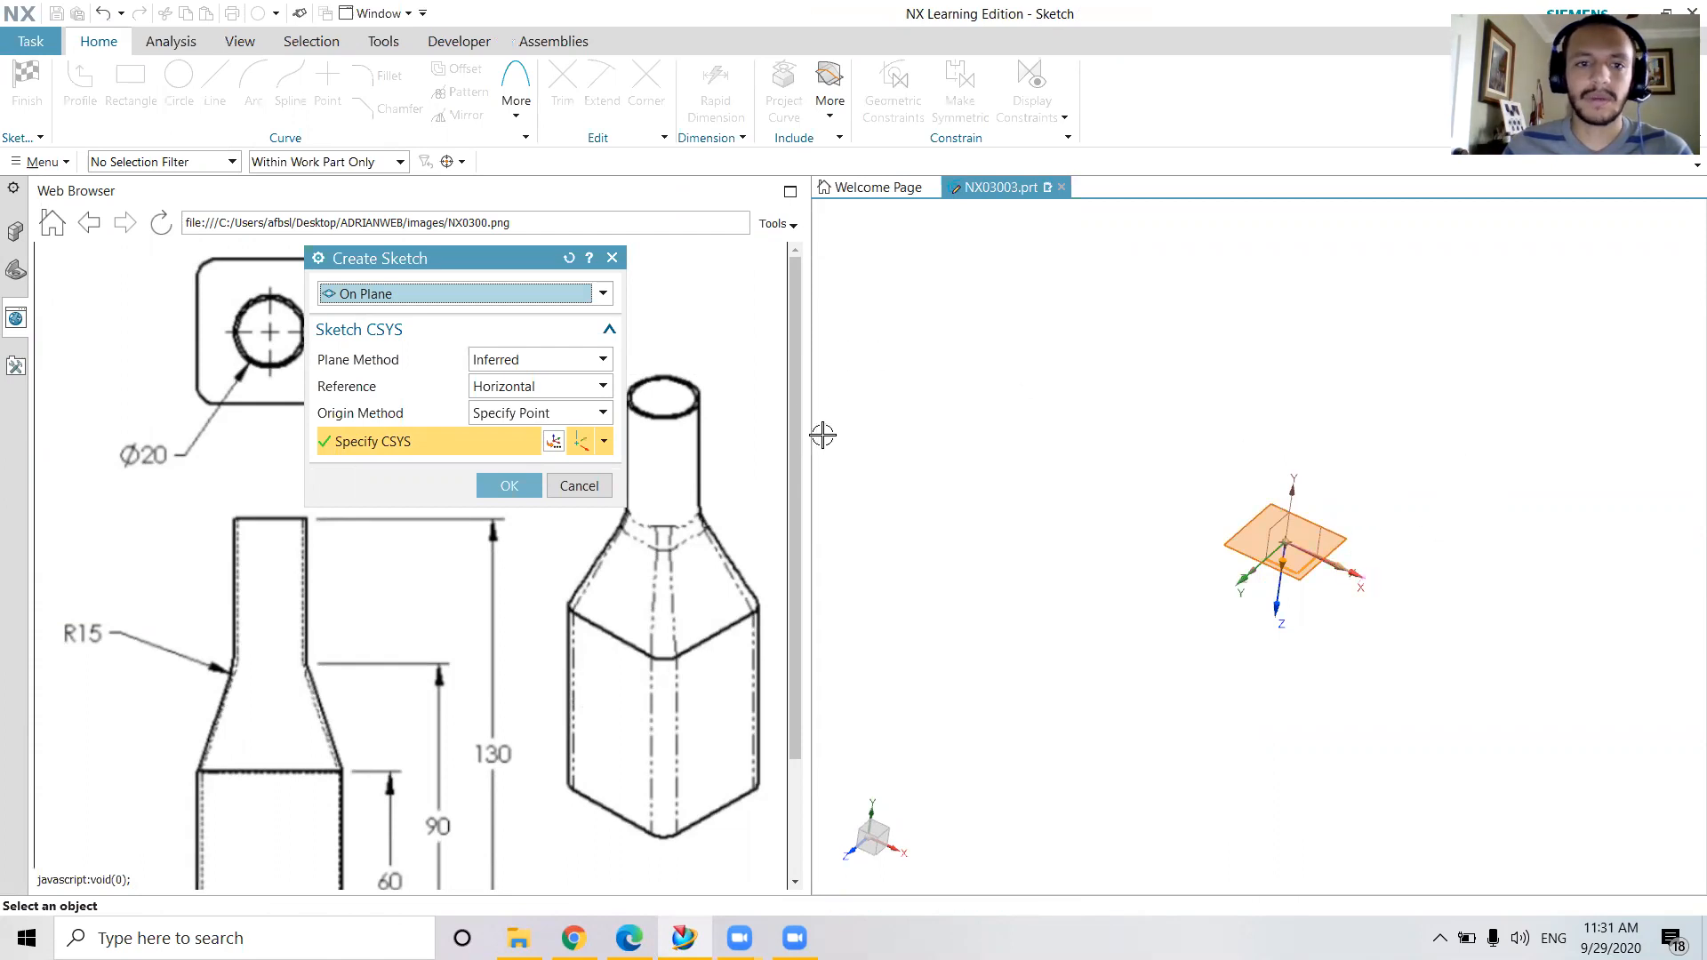
pyautogui.moveTo(1310, 506)
pyautogui.mouseDown(button='middle')
pyautogui.moveTo(1341, 404)
pyautogui.moveTo(1325, 515)
pyautogui.mouseUp(button='middle')
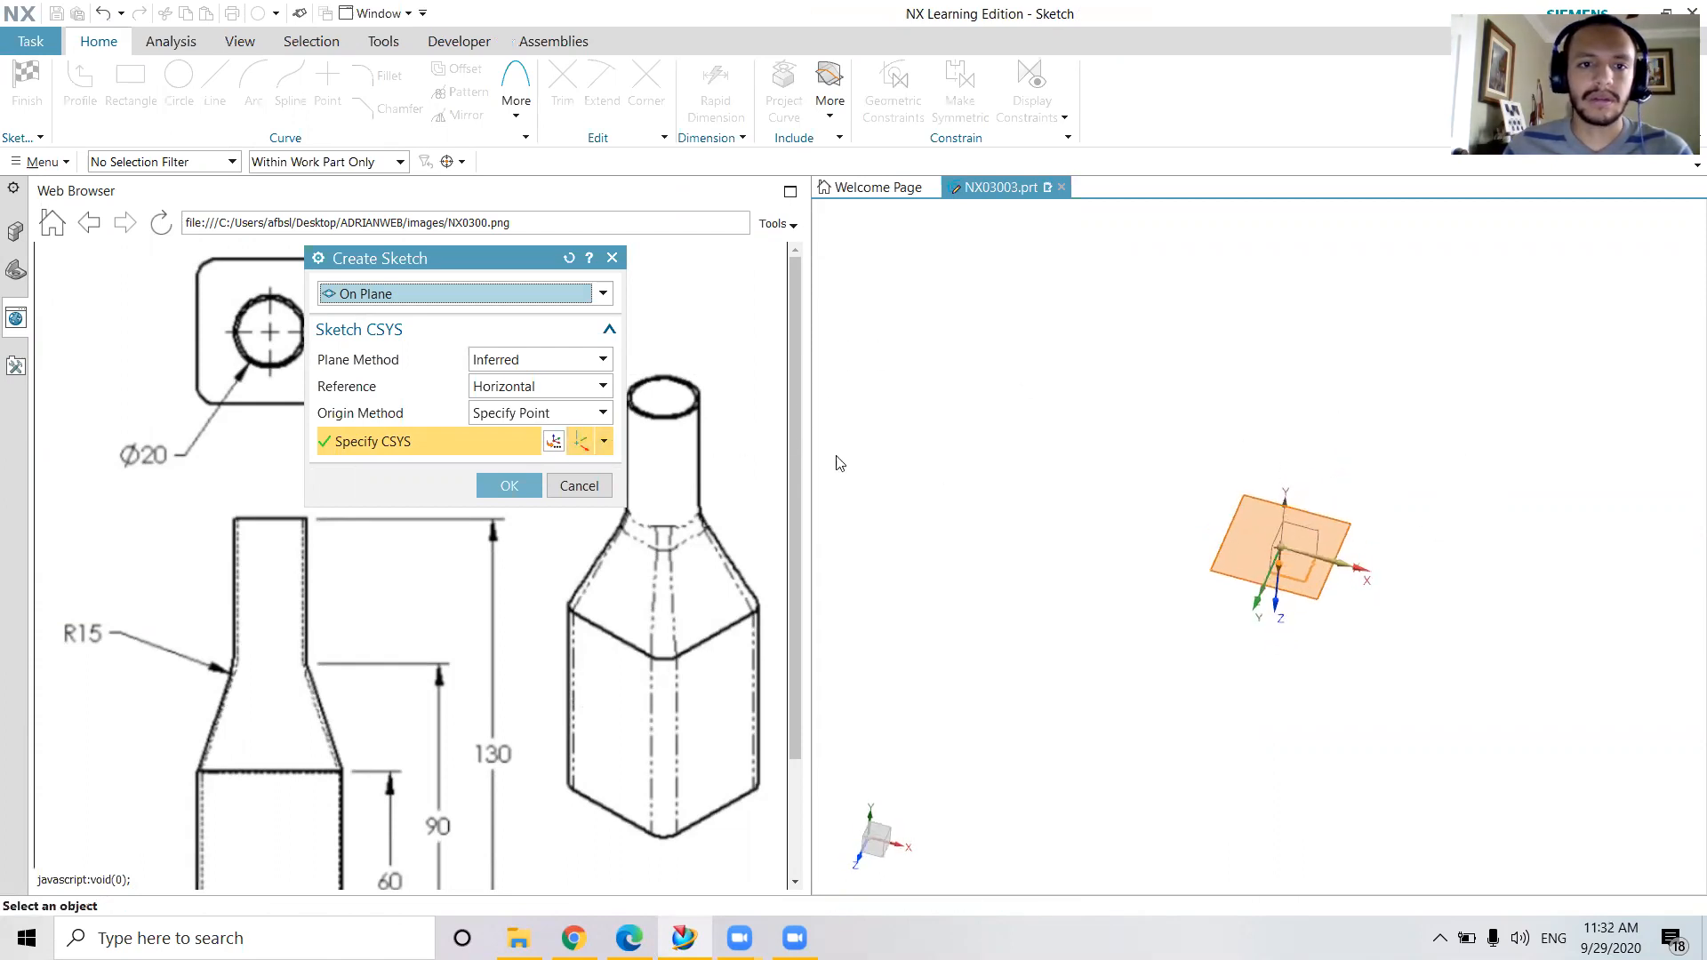
pyautogui.click(579, 487)
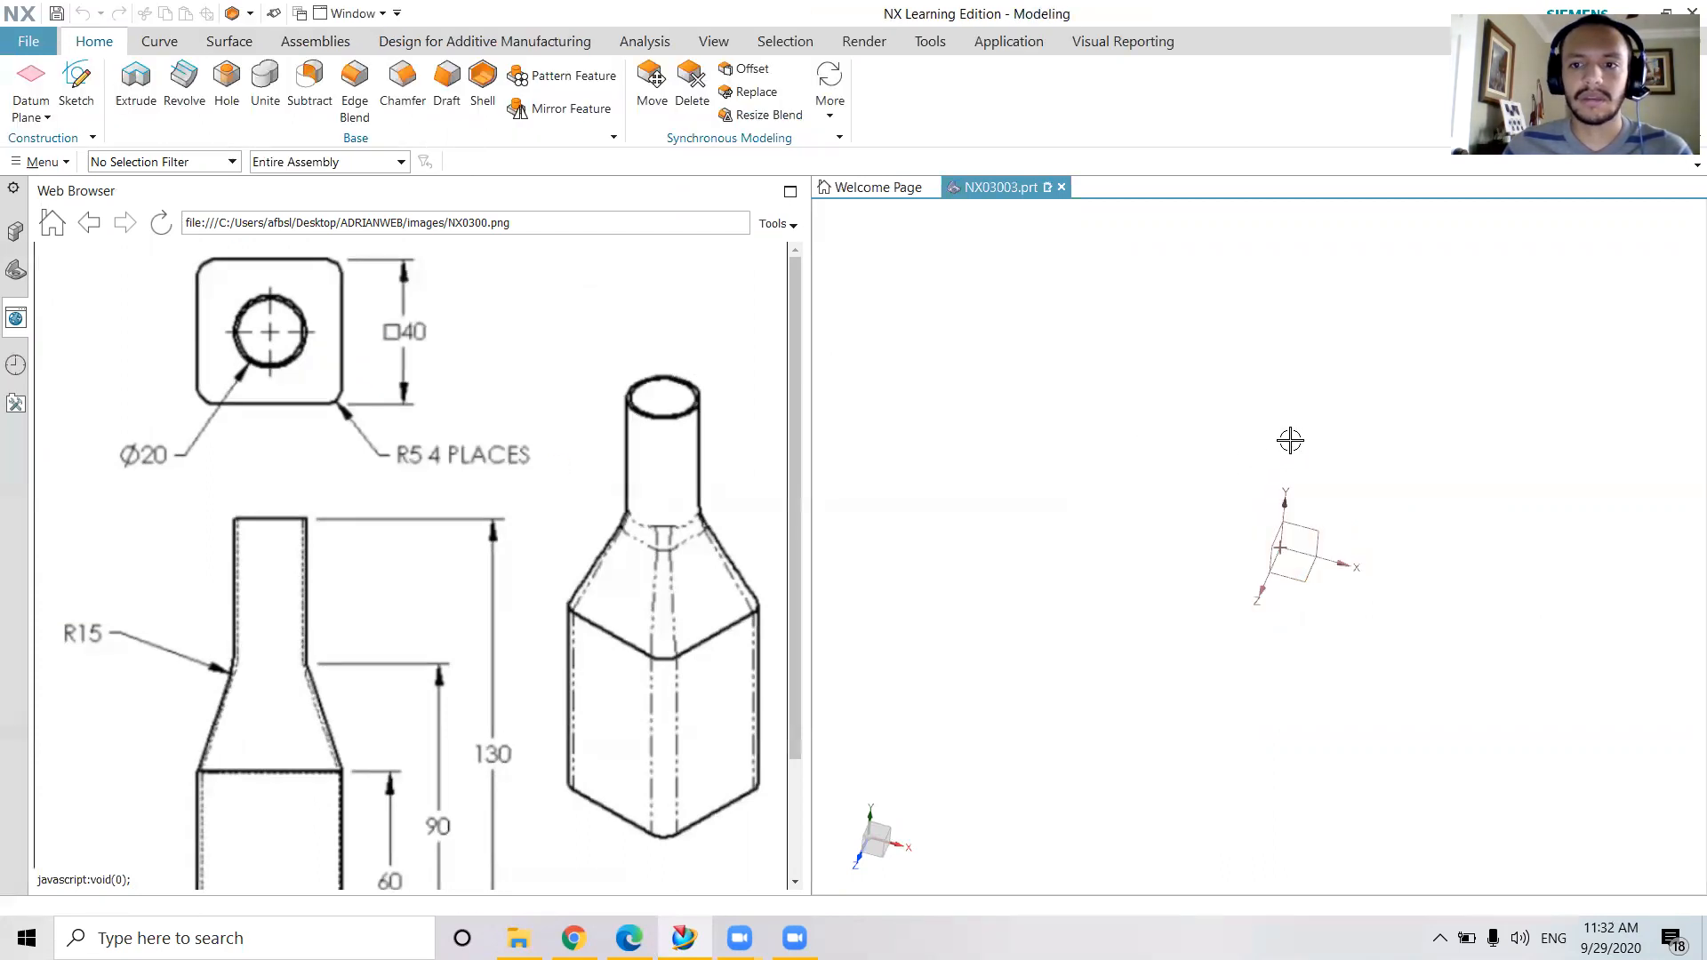
# Create a sketch on the XY plane of the datum coordinate system
pyautogui.moveTo(1057, 406); pyautogui.dragTo(1131, 282, button='middle')
pyautogui.click(75, 86)
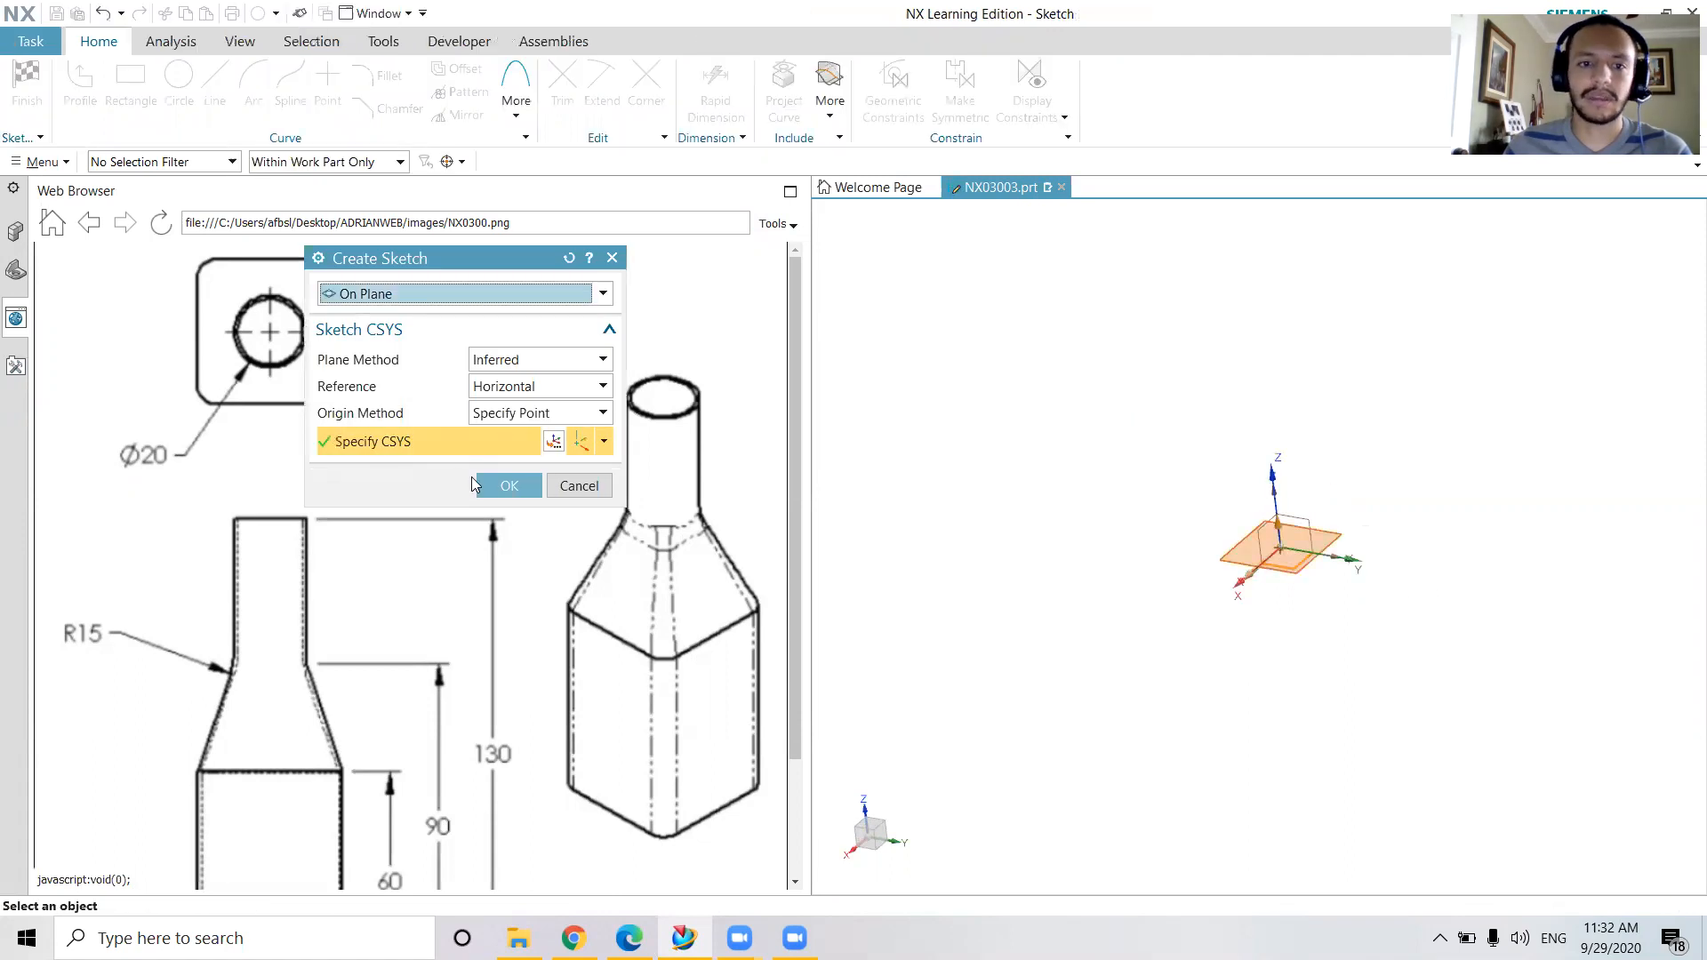
pyautogui.click(509, 486)
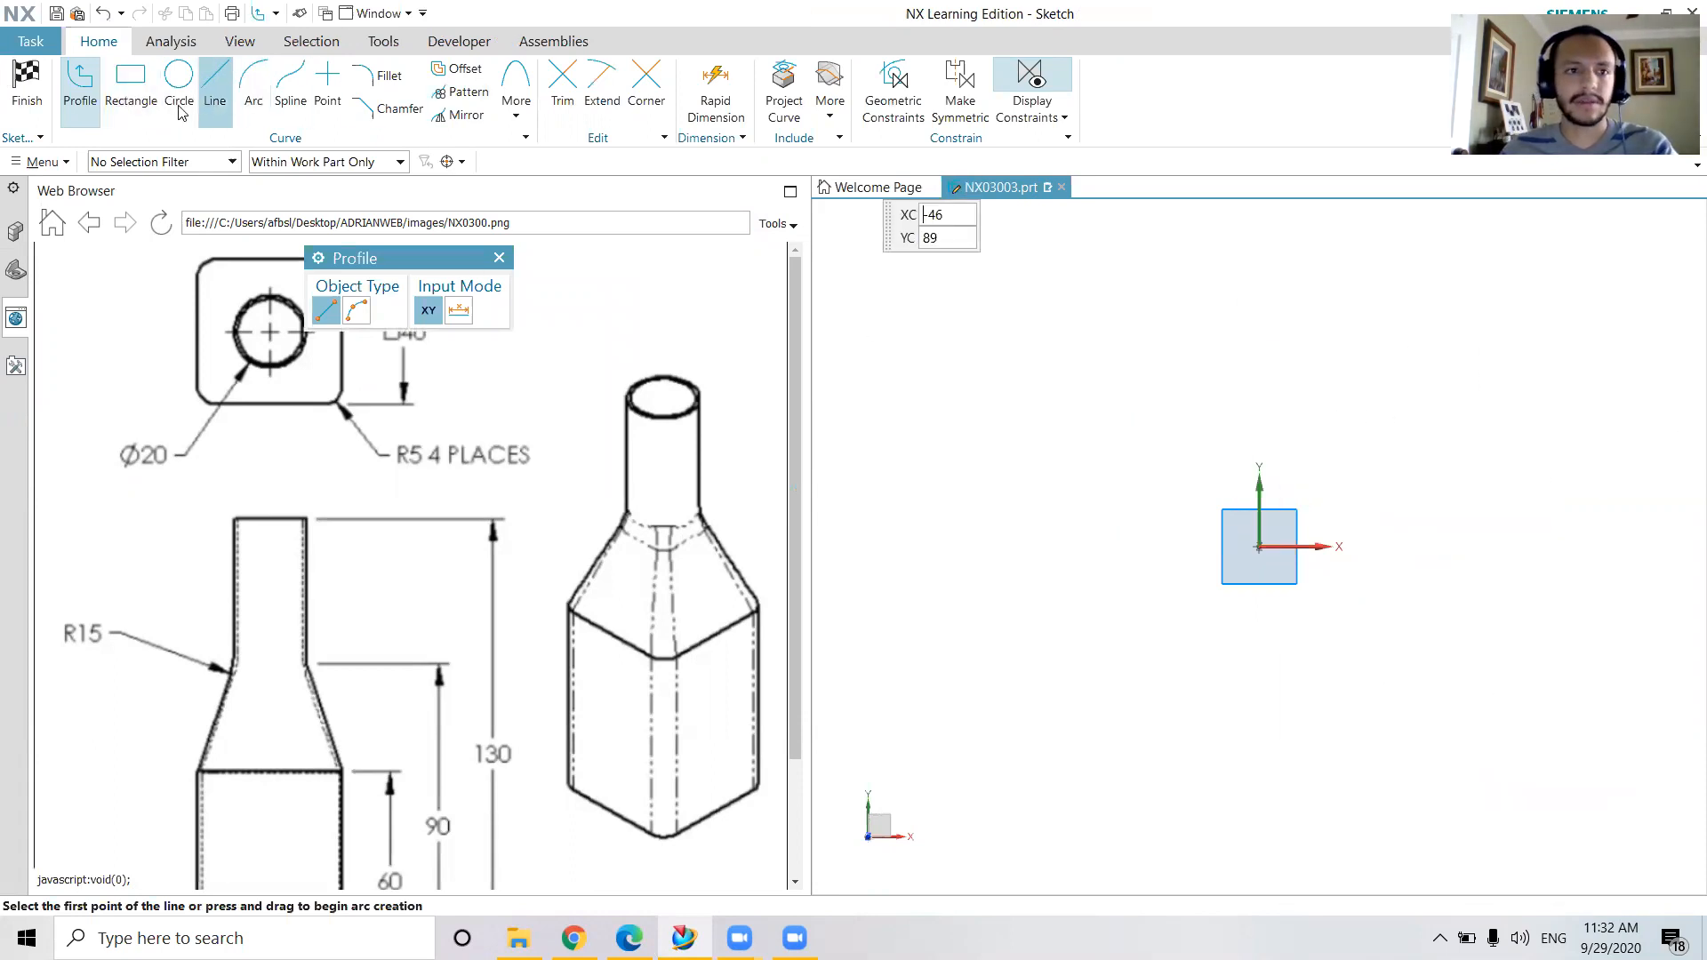
# Draw a rectangle 40 mm wide and 40 mm high, centred on the sketch origin, and finish the sketch
pyautogui.click(131, 89)
pyautogui.scroll(-1, 384, 516)
pyautogui.scroll(1, 384, 517)
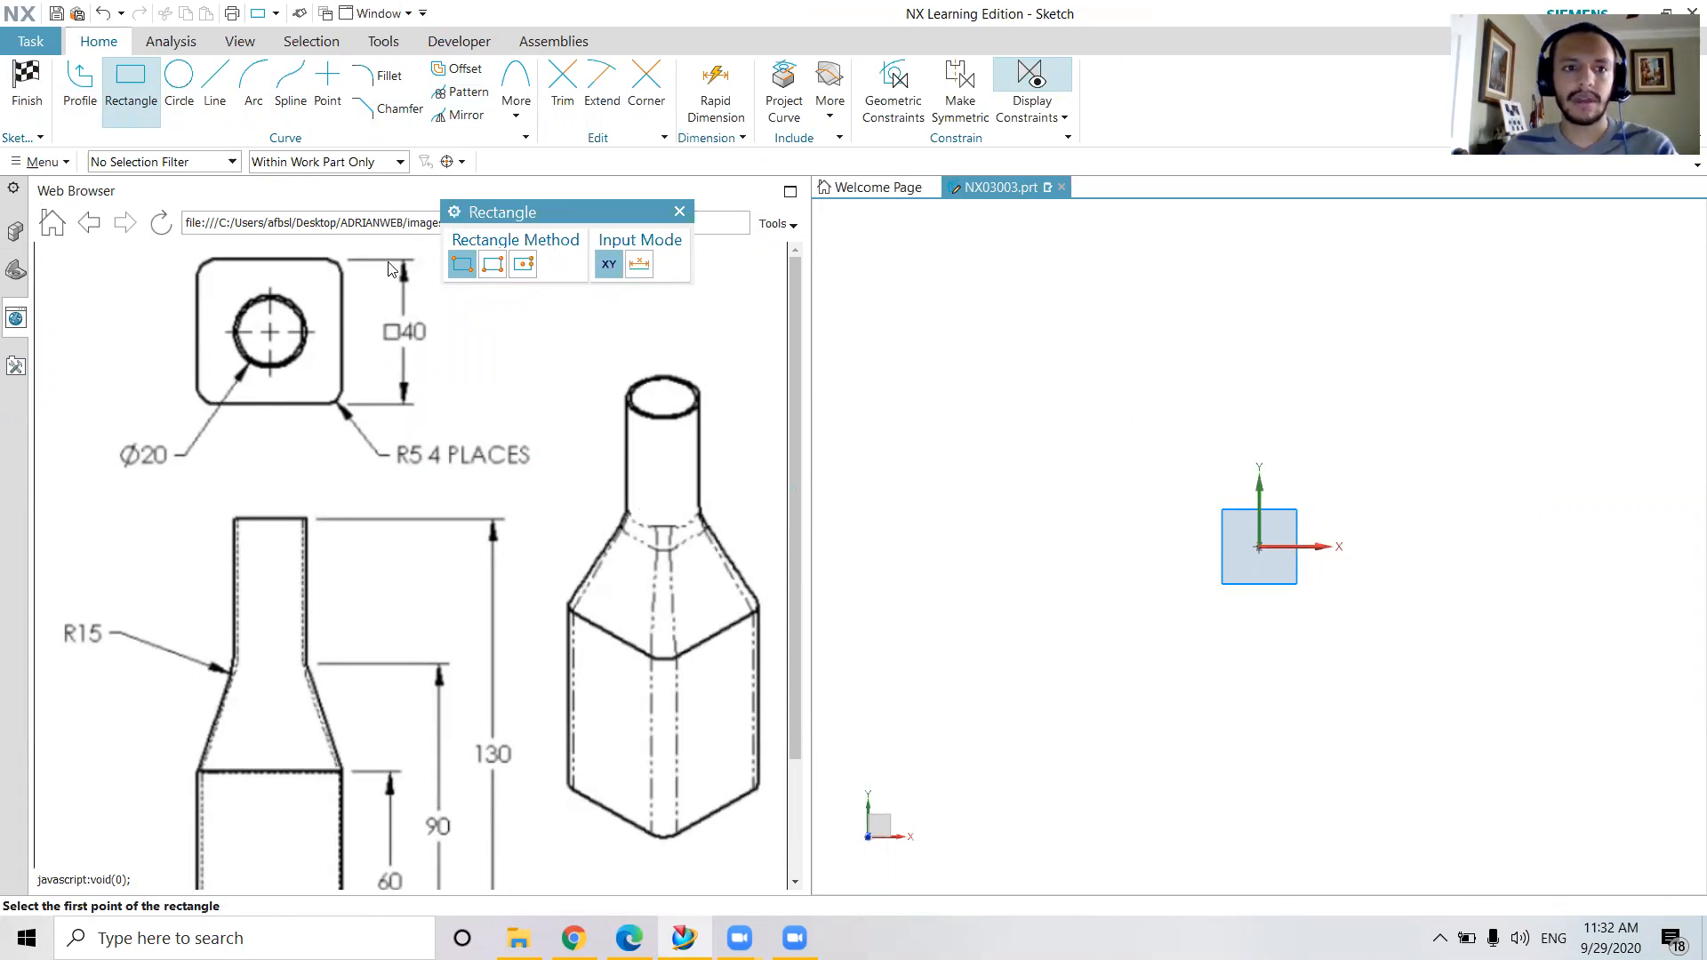
pyautogui.scroll(-3, 423, 673)
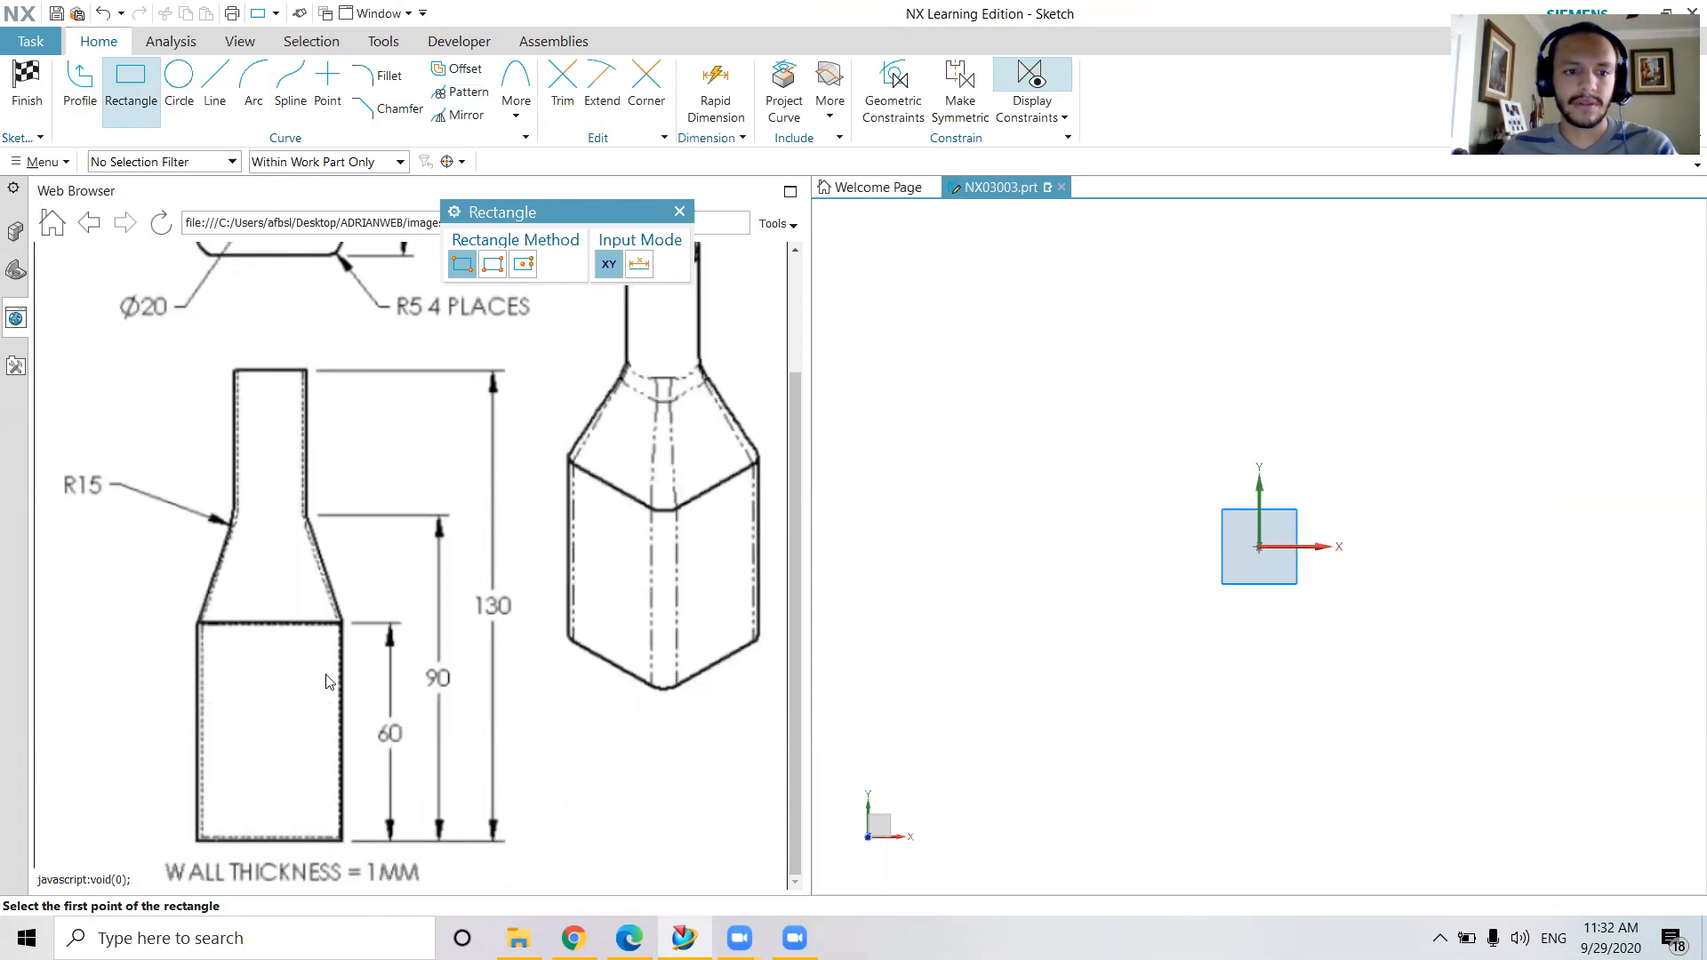
pyautogui.scroll(3, 302, 400)
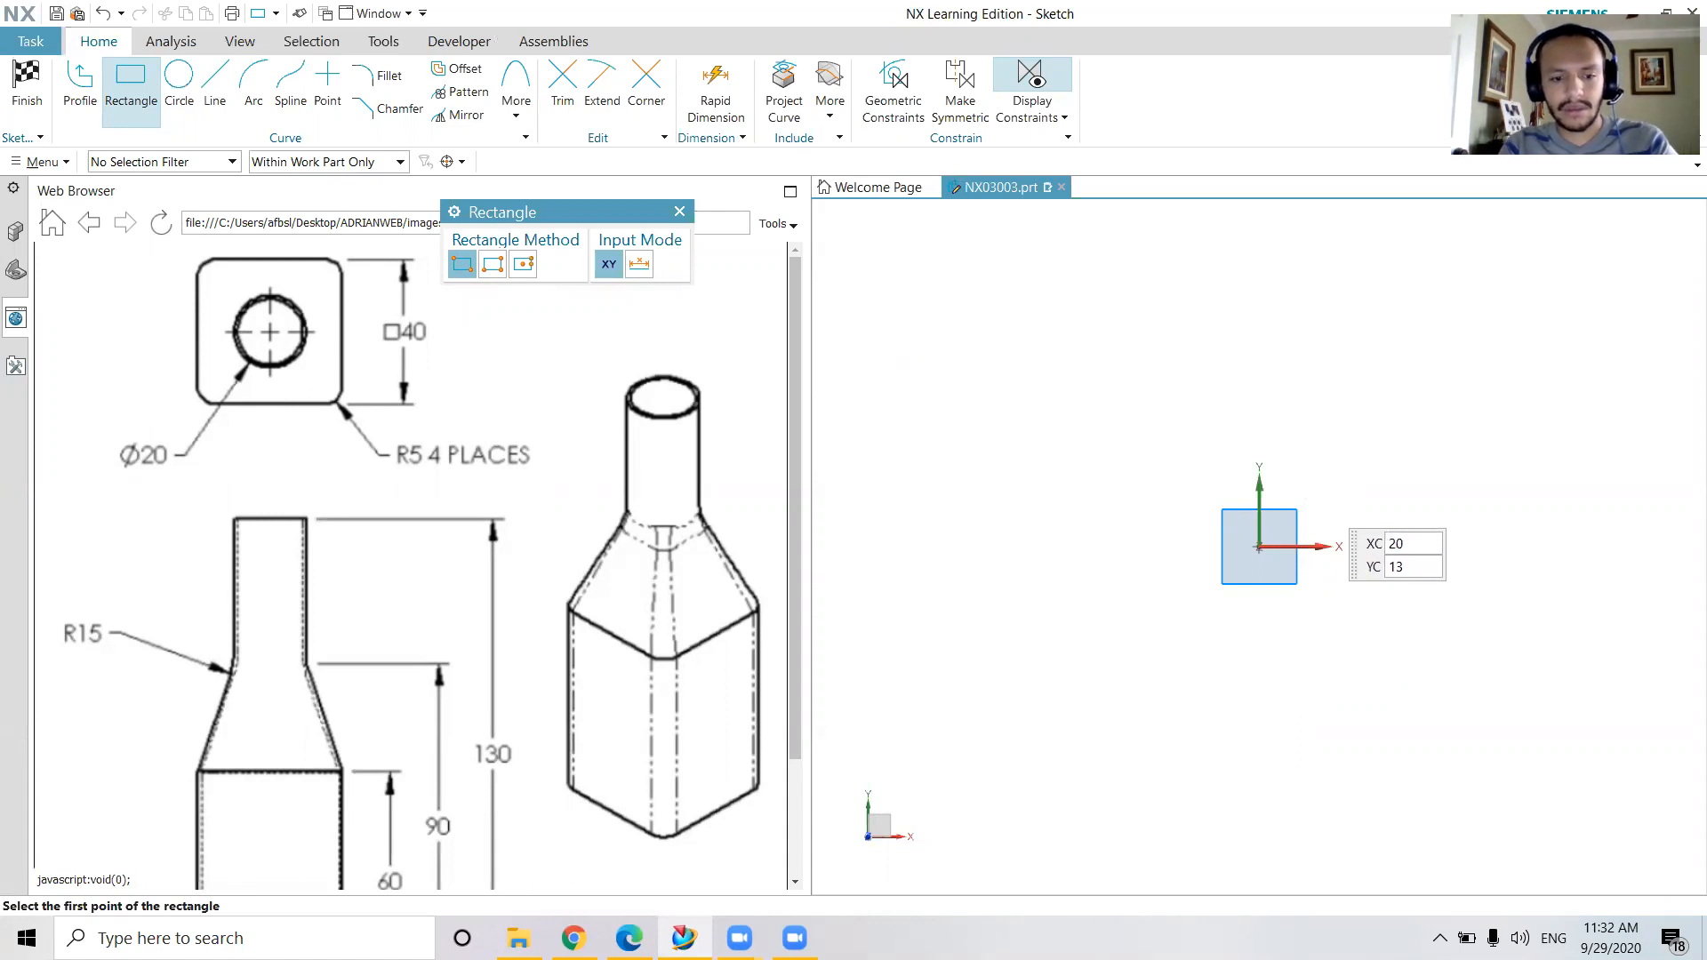
pyautogui.press('Return')
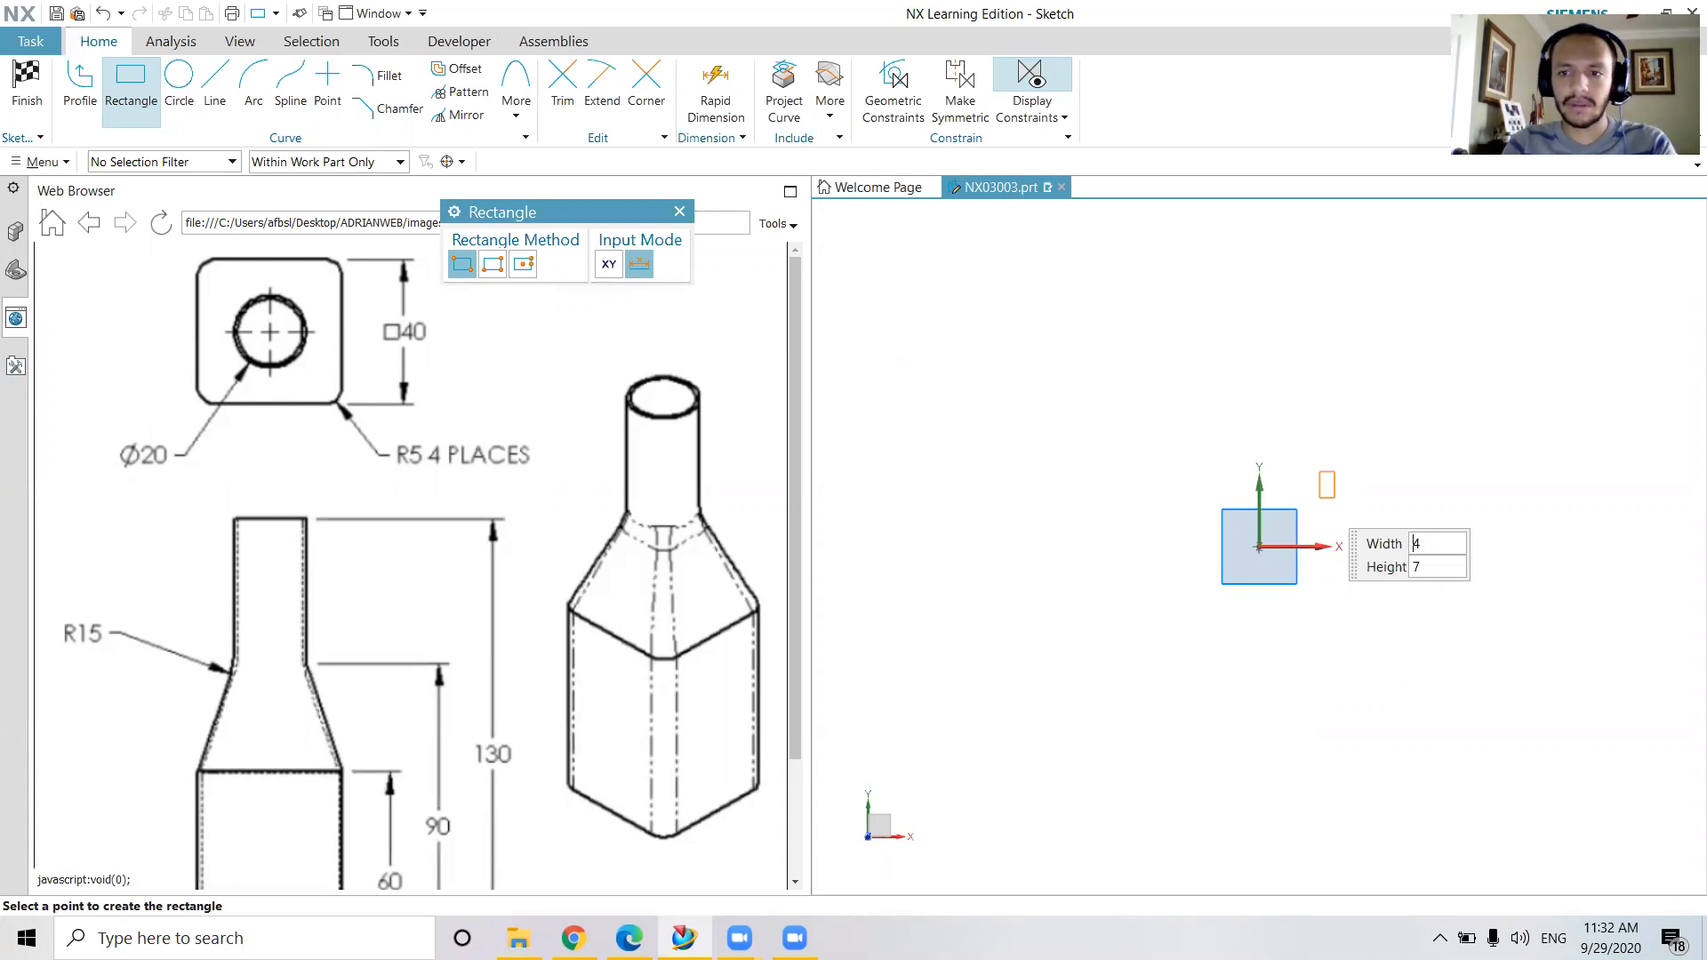
pyautogui.write('40')
pyautogui.press('Tab')
pyautogui.write('4')
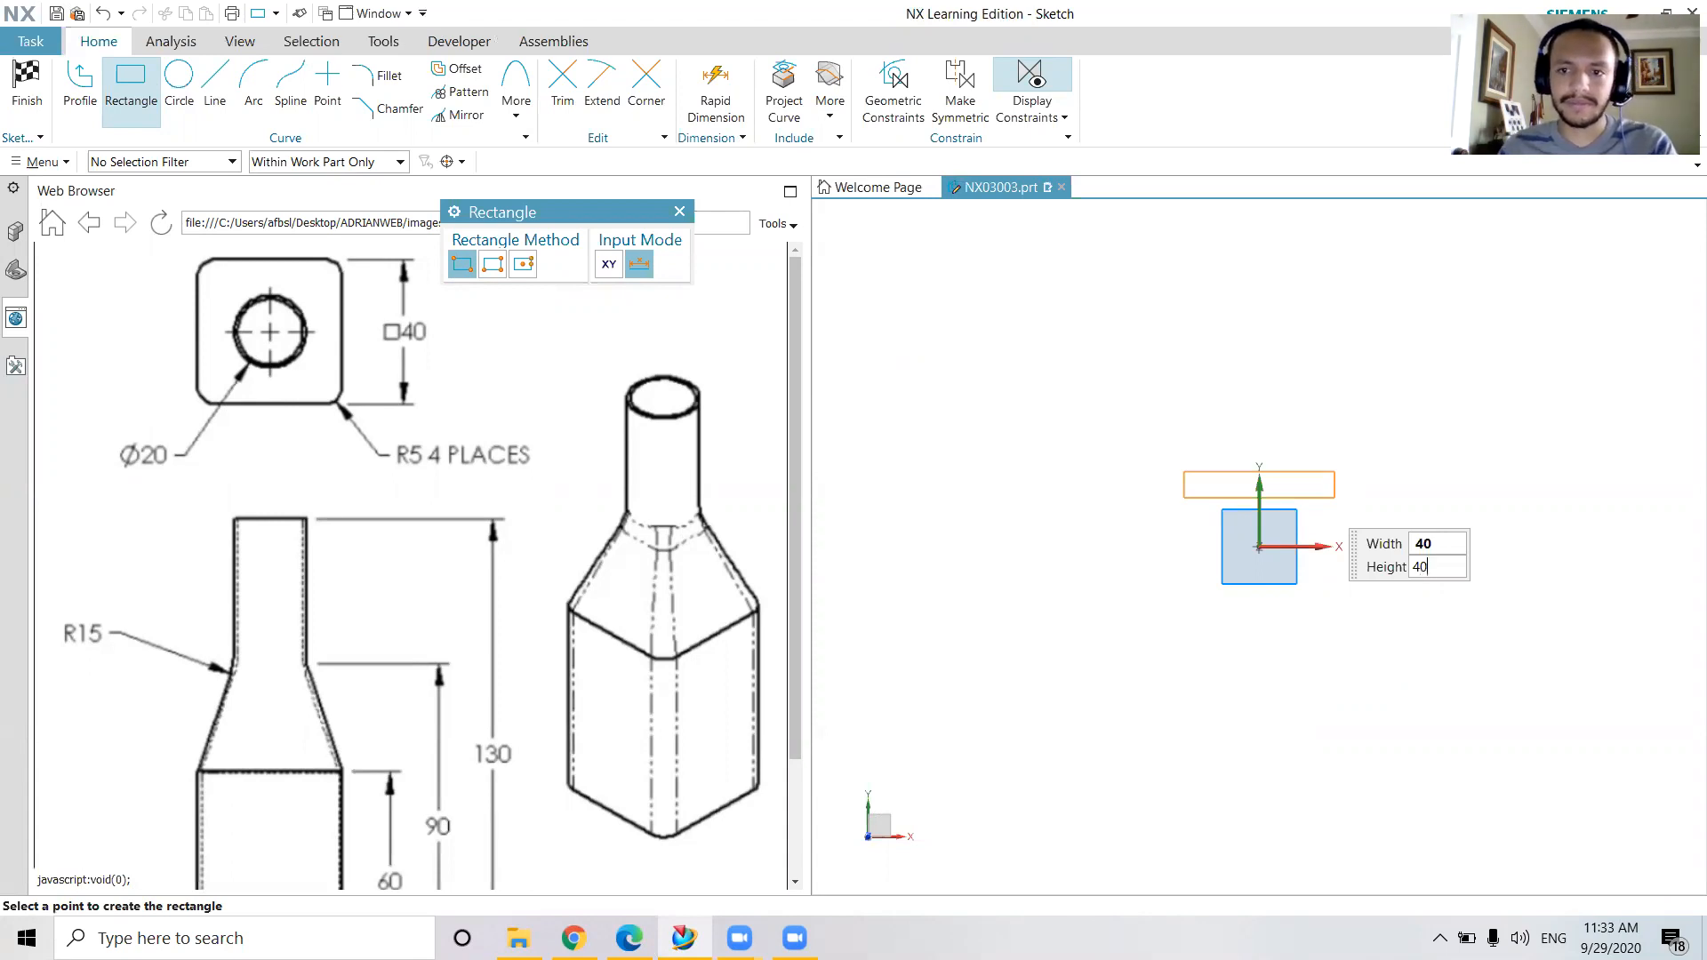
pyautogui.press('Tab')
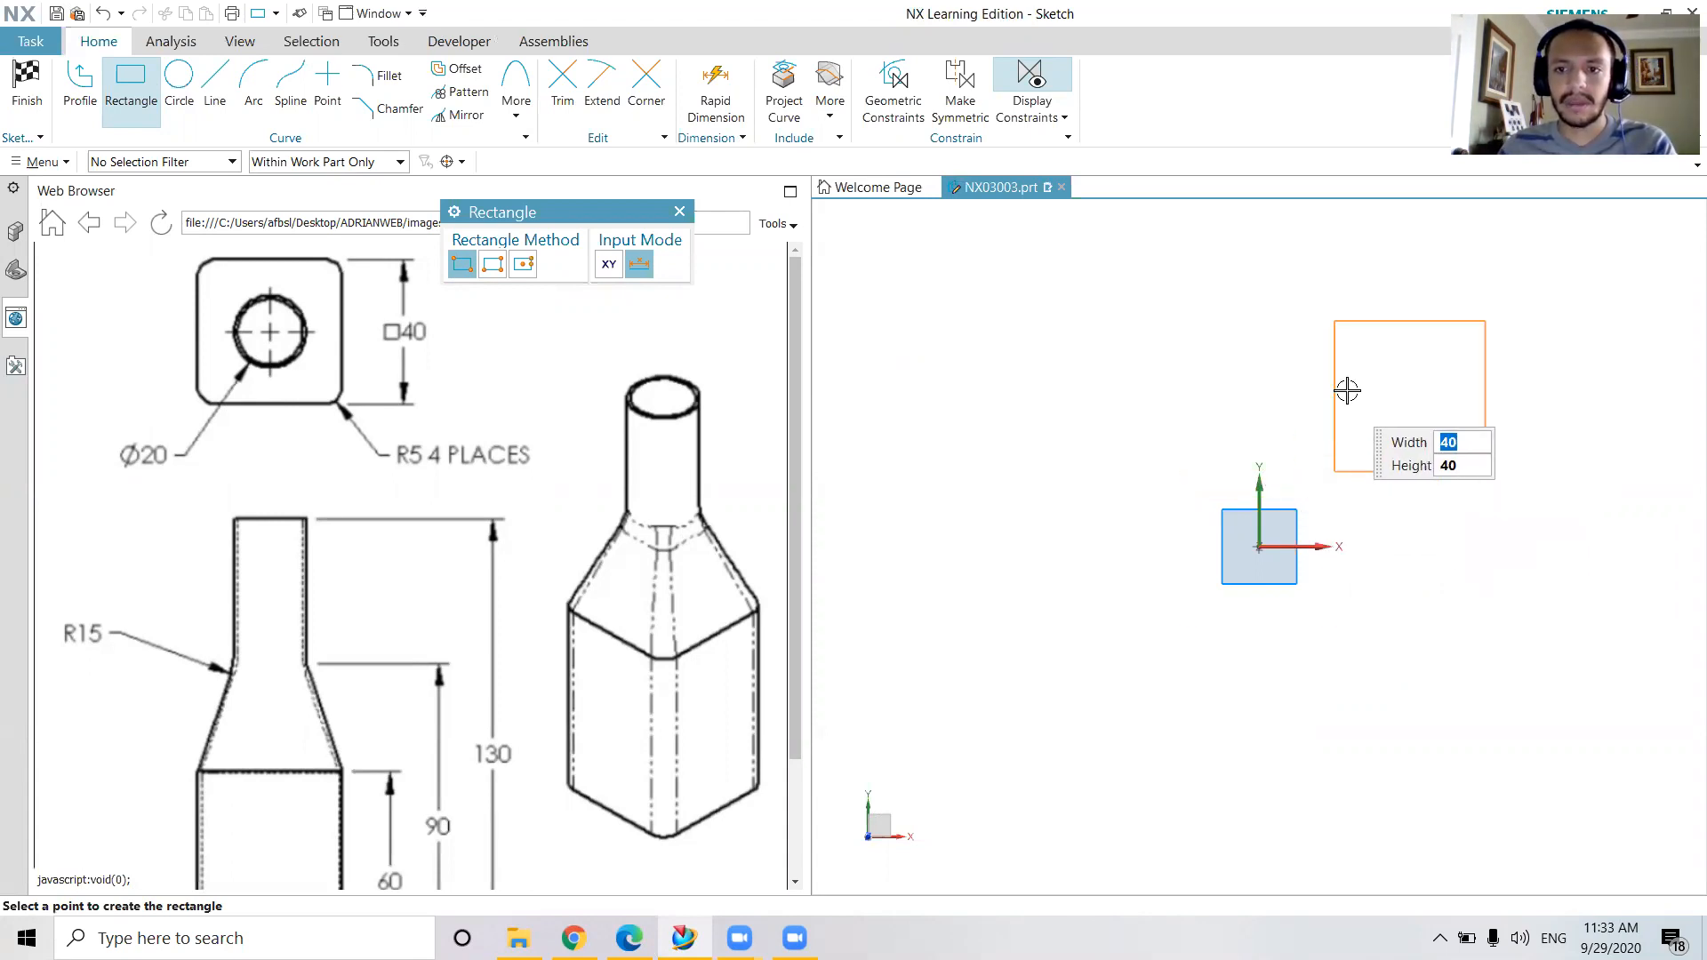
pyautogui.click(1289, 559)
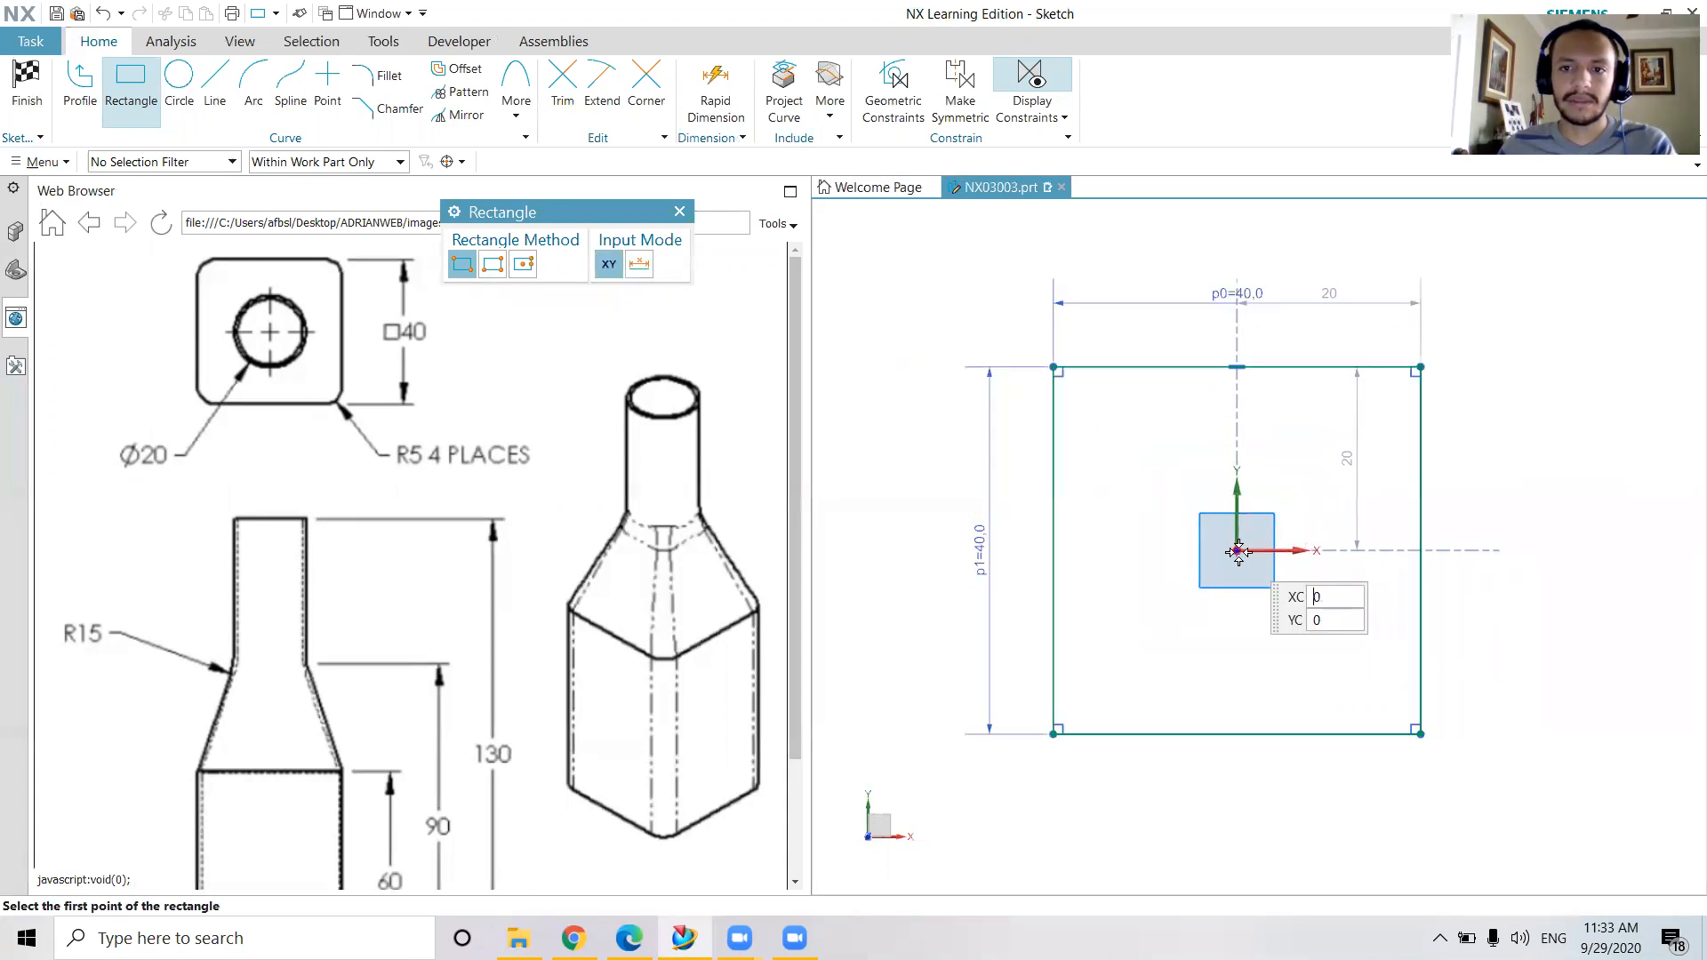
pyautogui.click(680, 211)
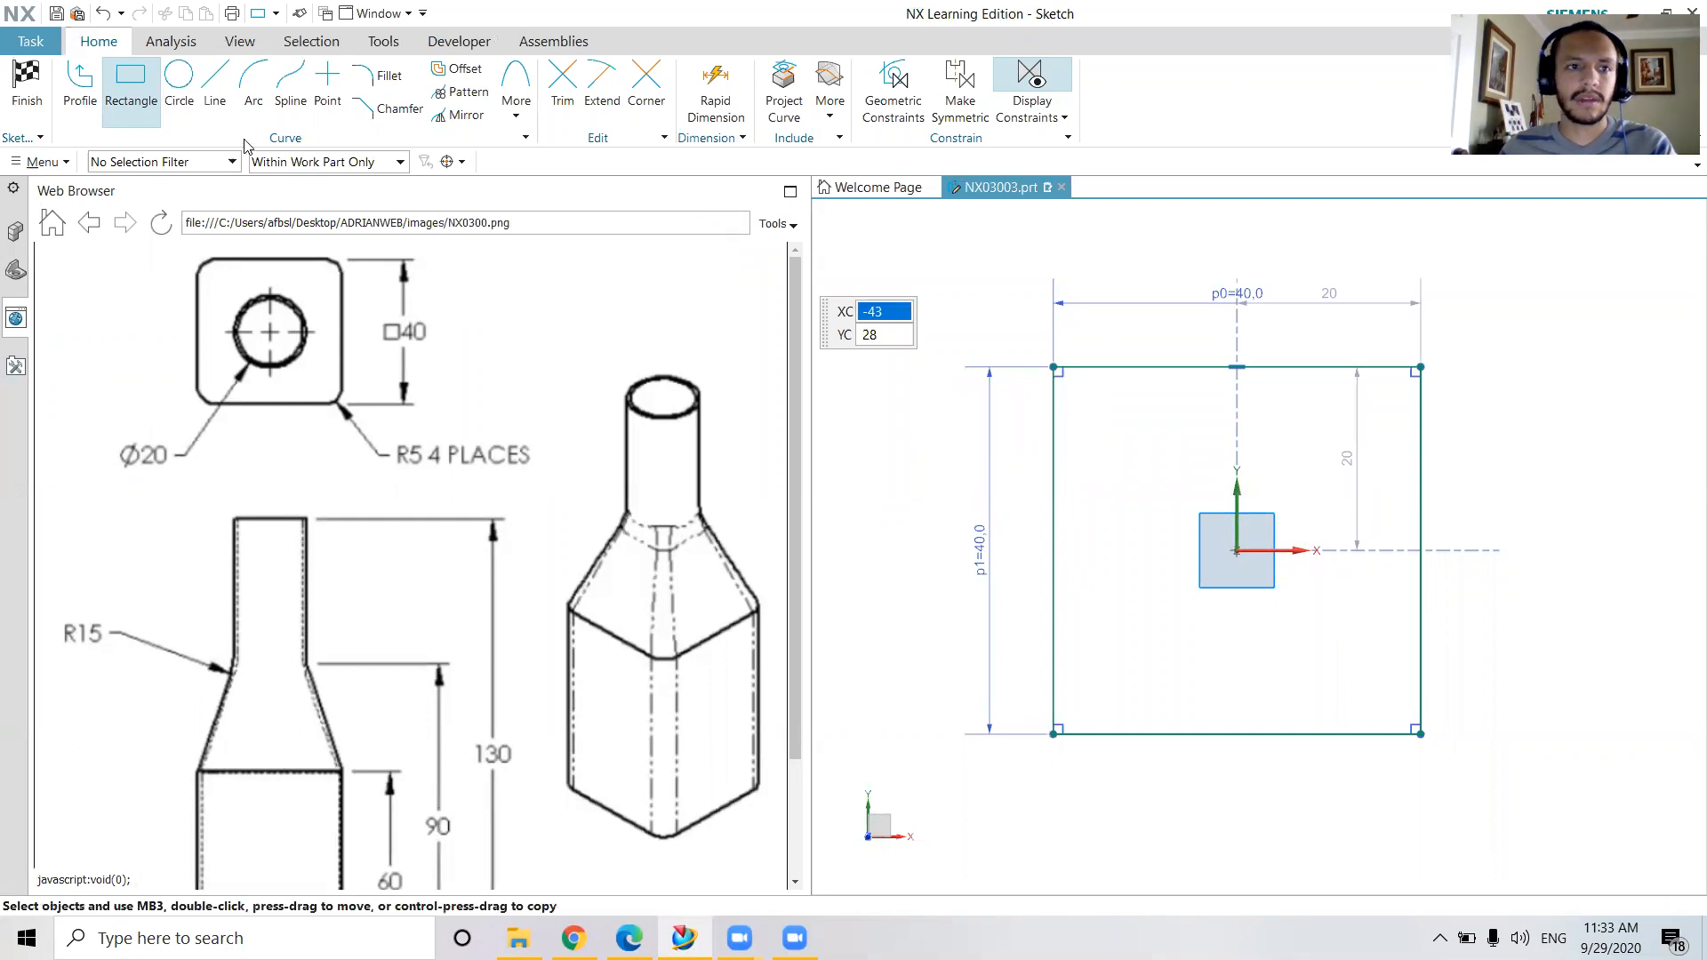
pyautogui.click(27, 89)
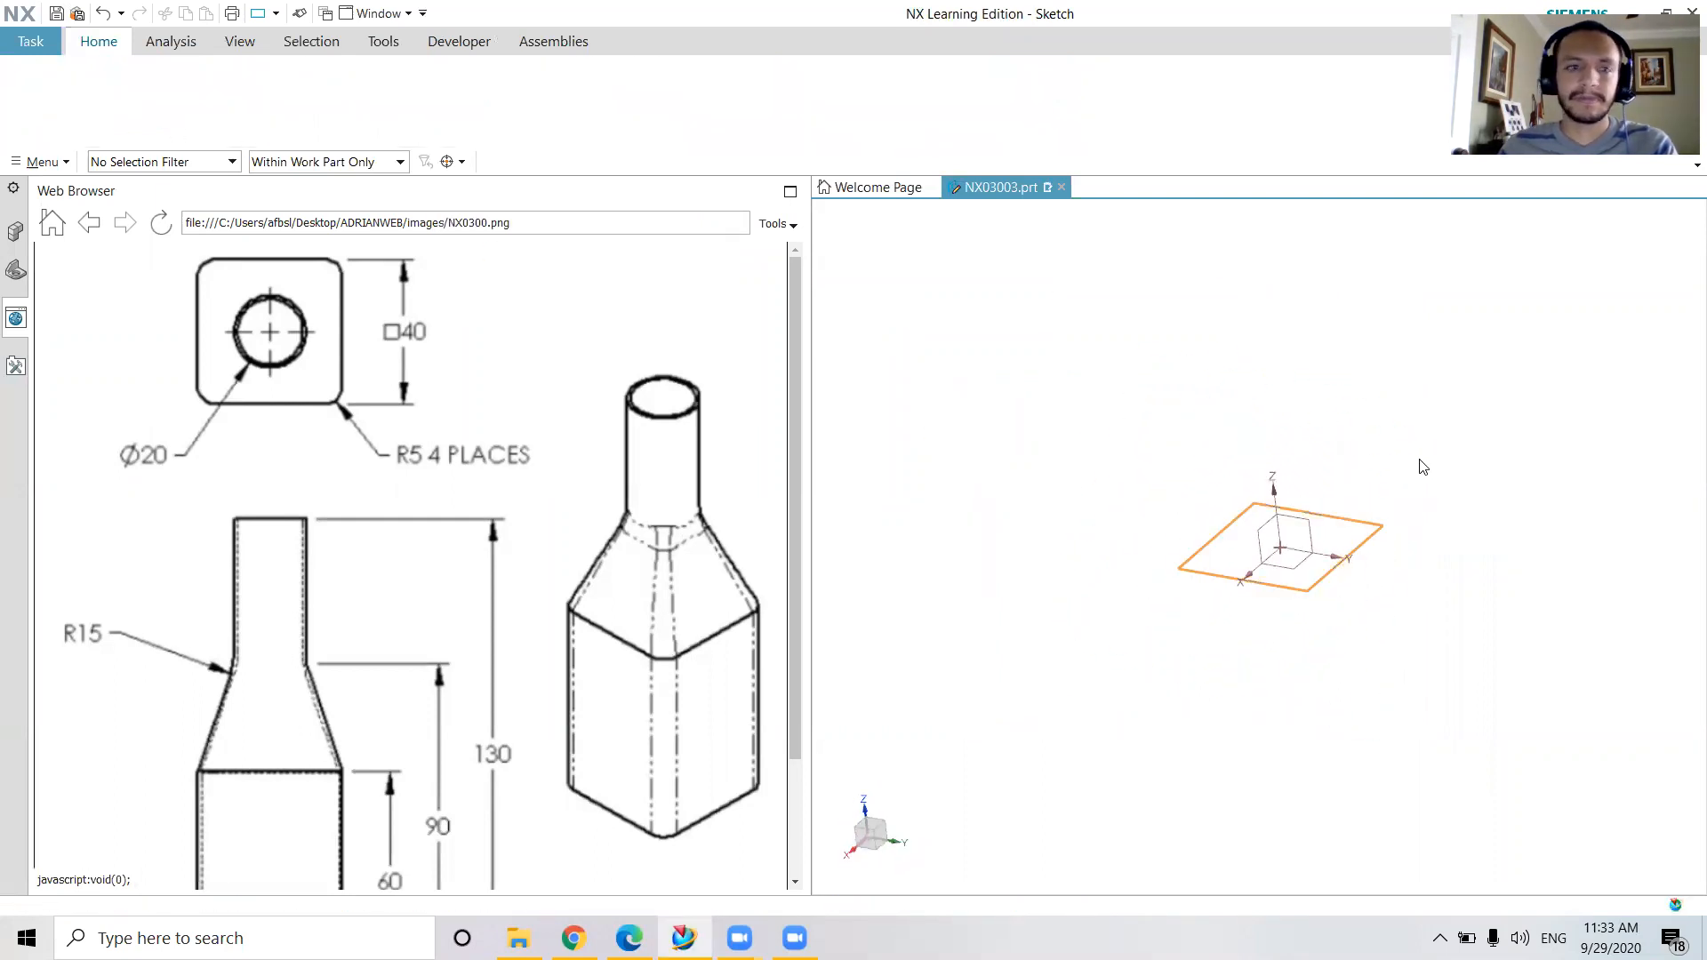
# Extrude the square sketch 60 mm upward along Z to form the bottle's lower body
pyautogui.scroll(-2, 787, 669)
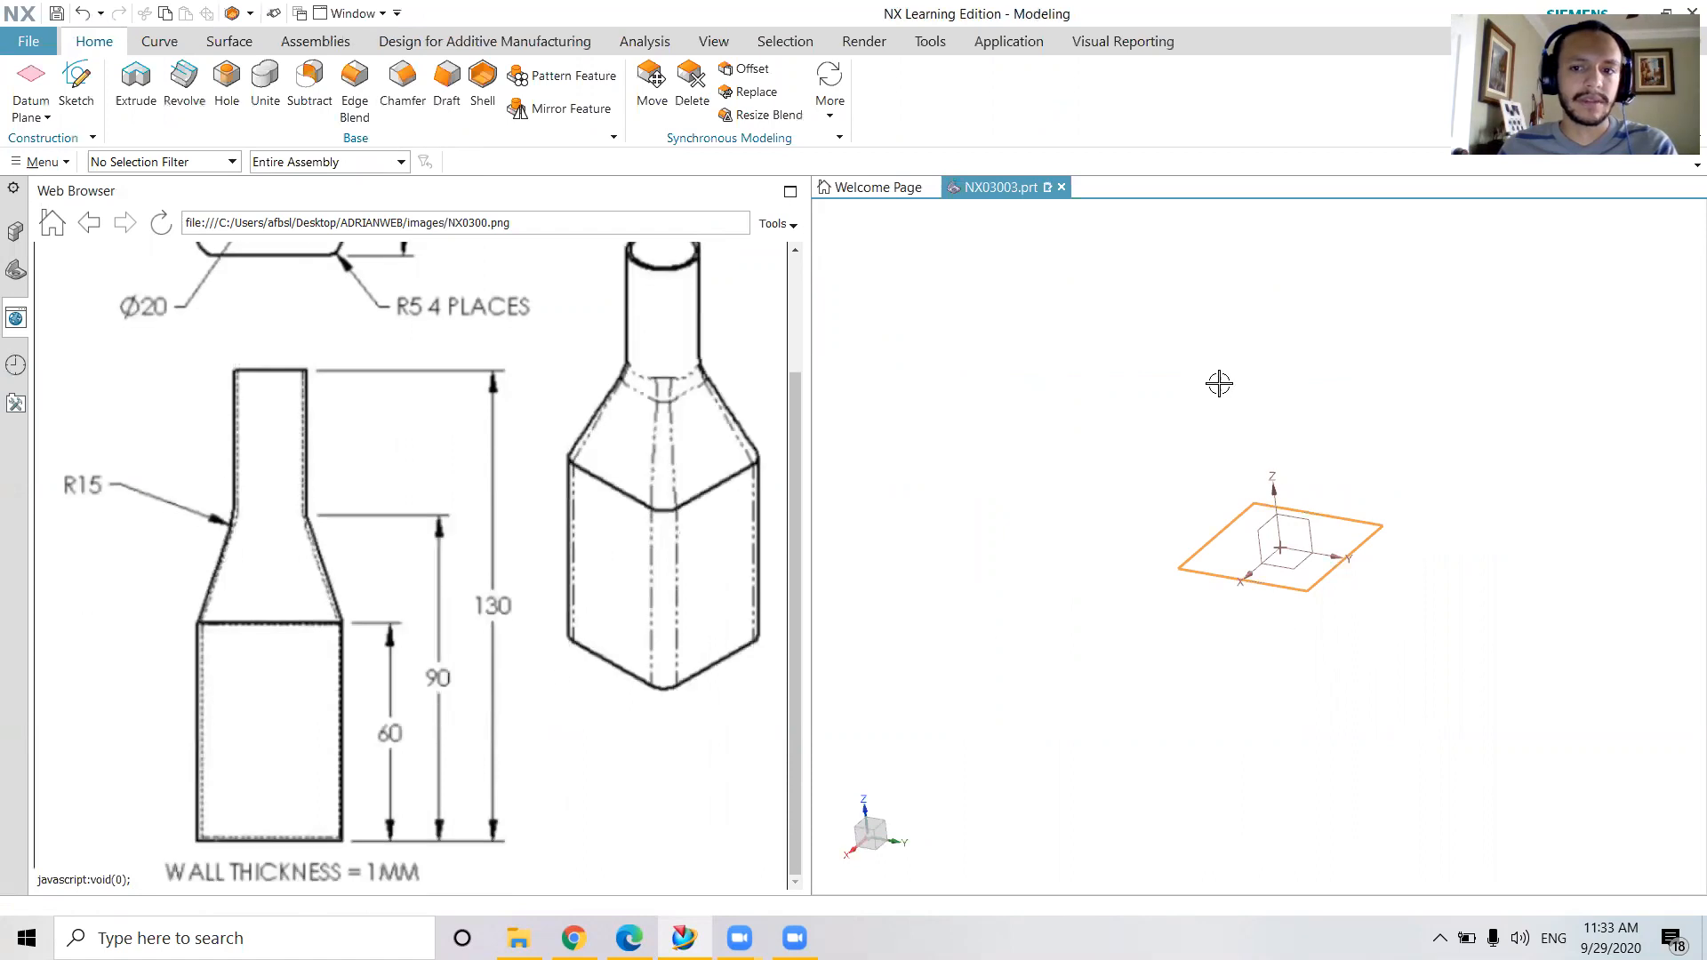
pyautogui.click(136, 84)
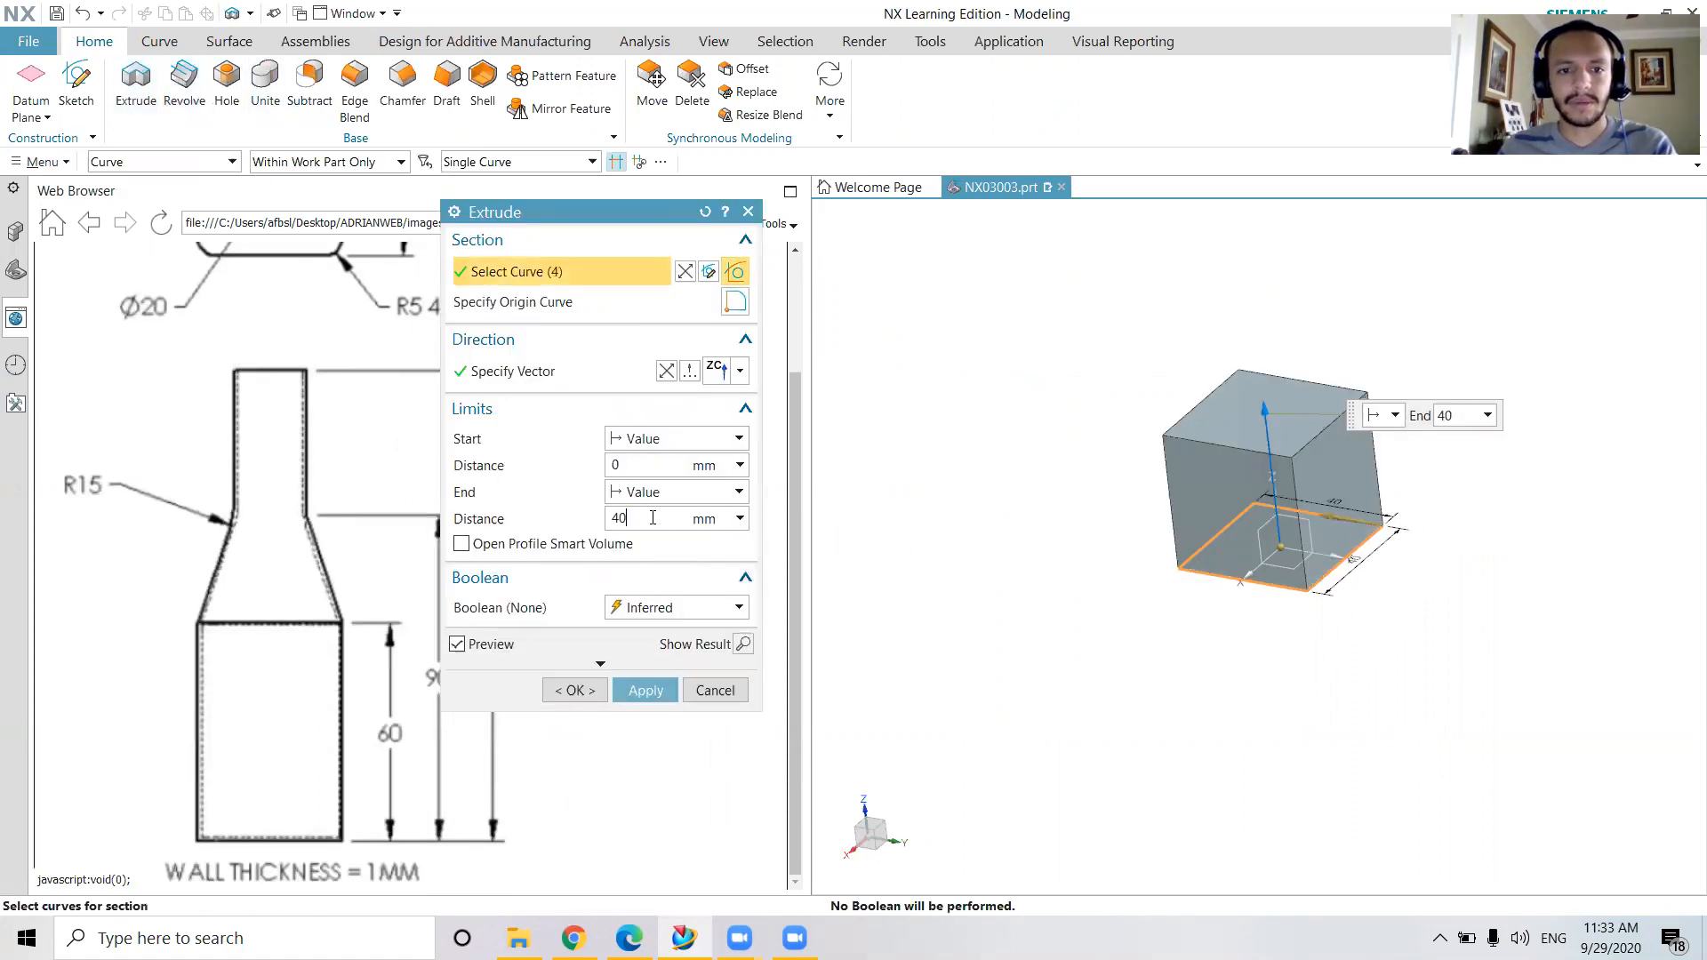
pyautogui.click(646, 692)
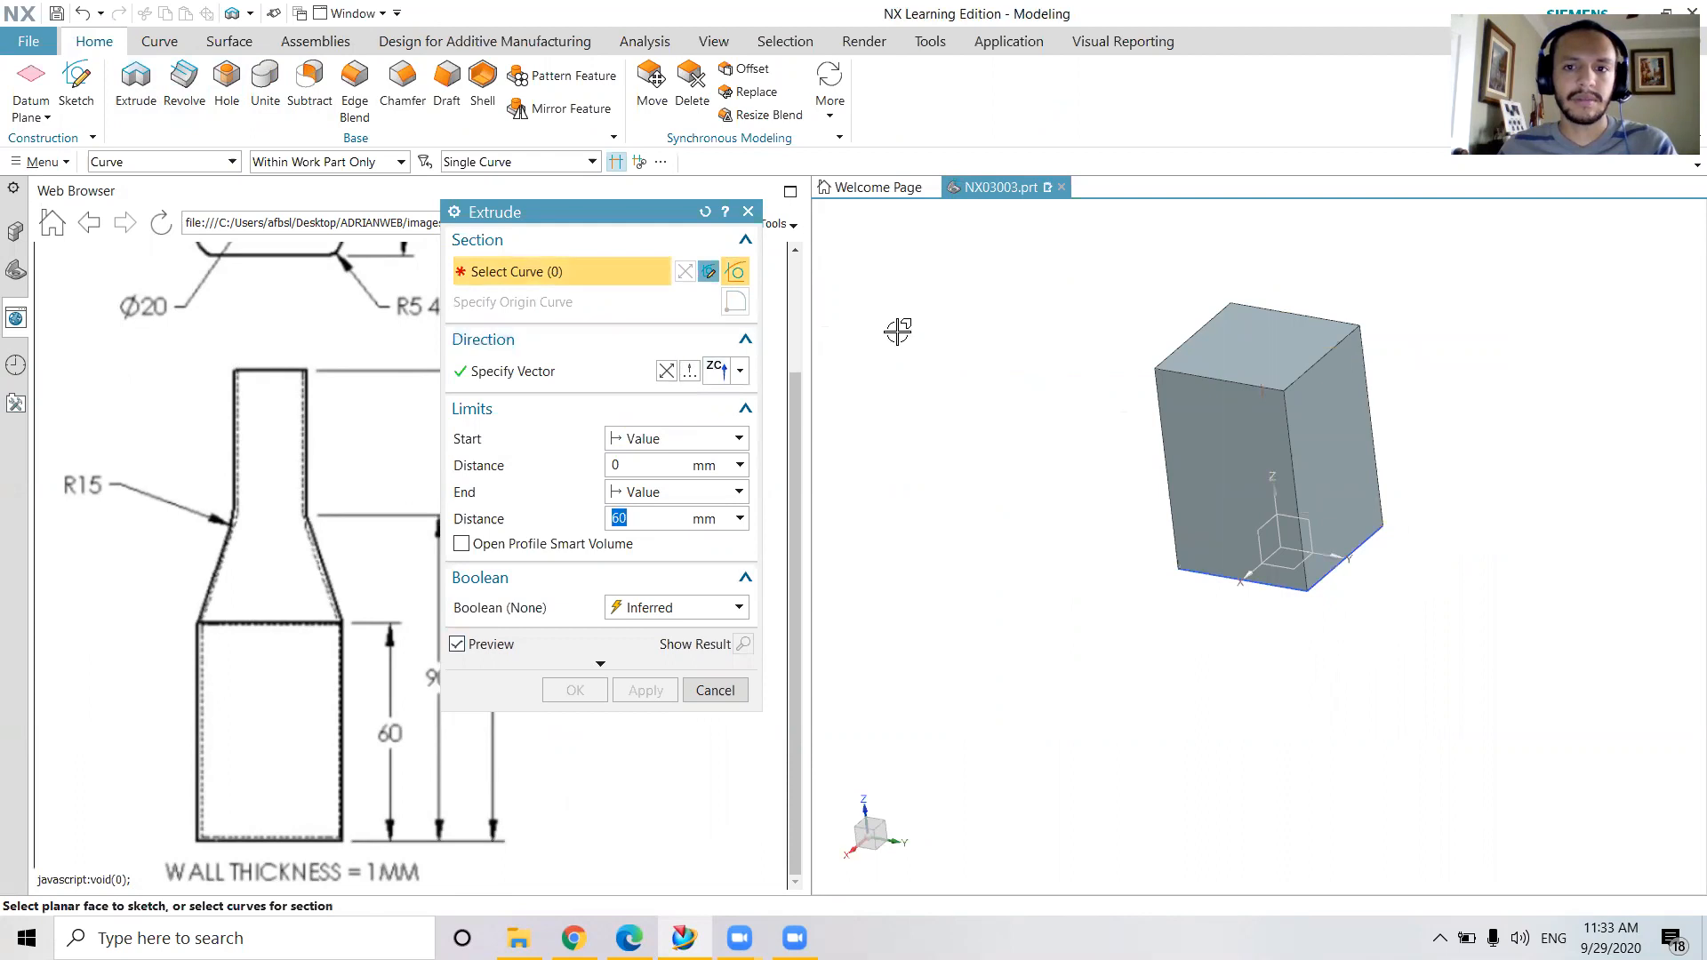
pyautogui.press('Escape')
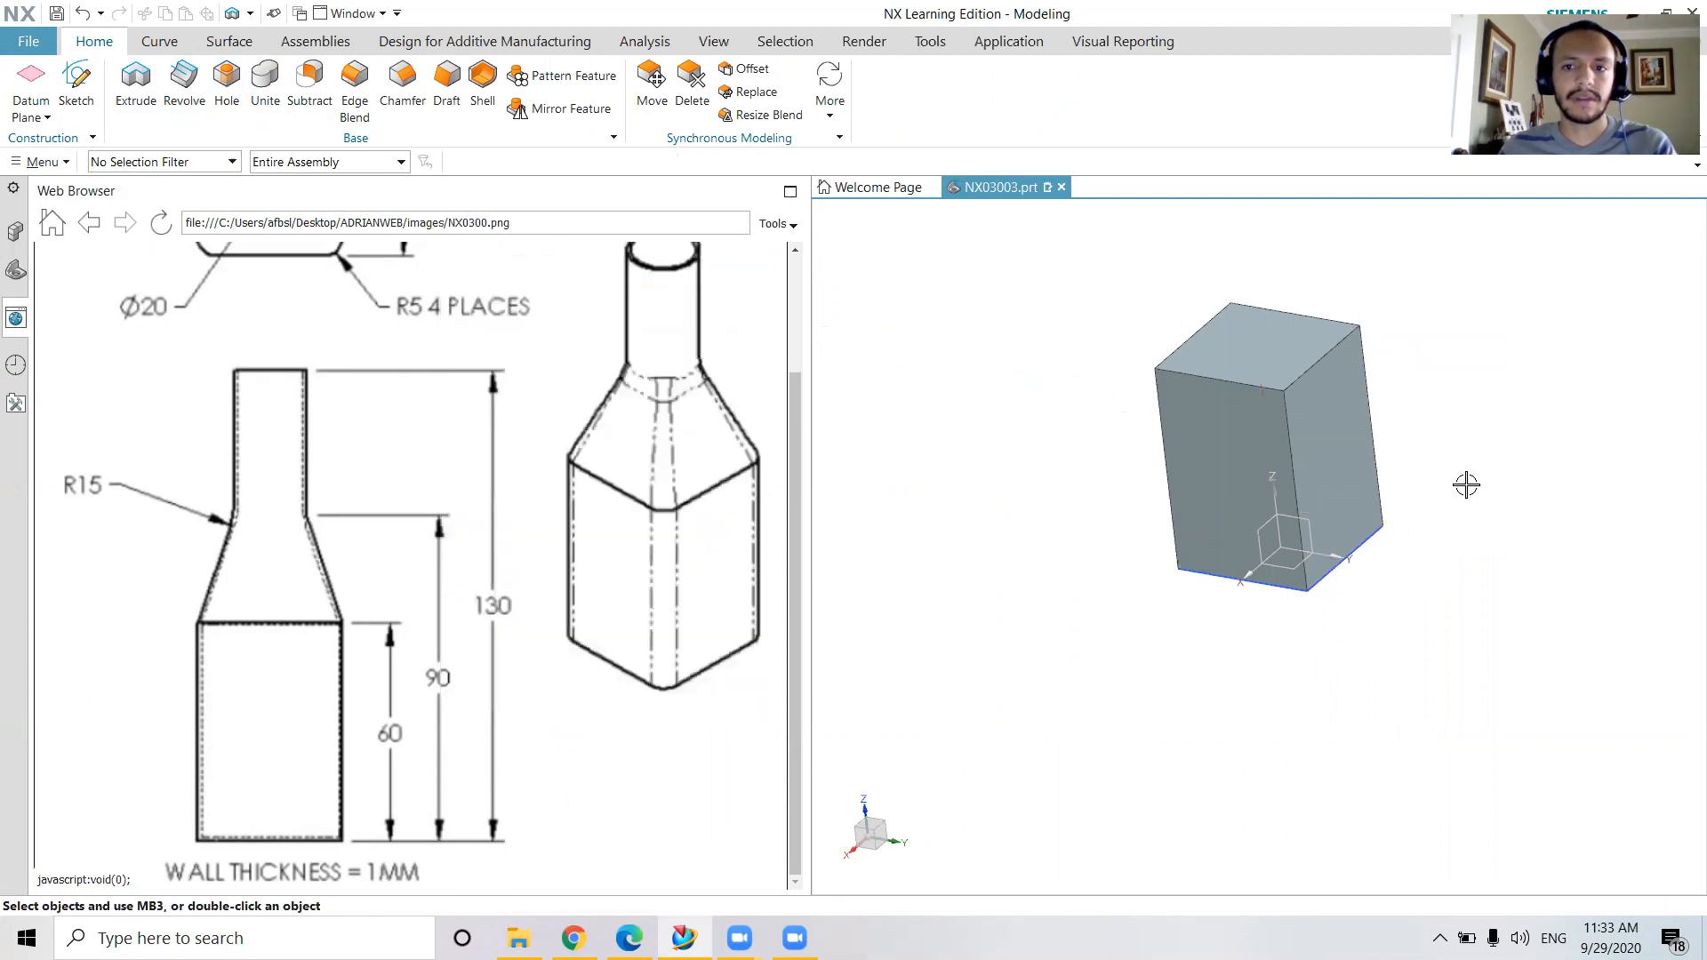
pyautogui.scroll(-3, 1253, 785)
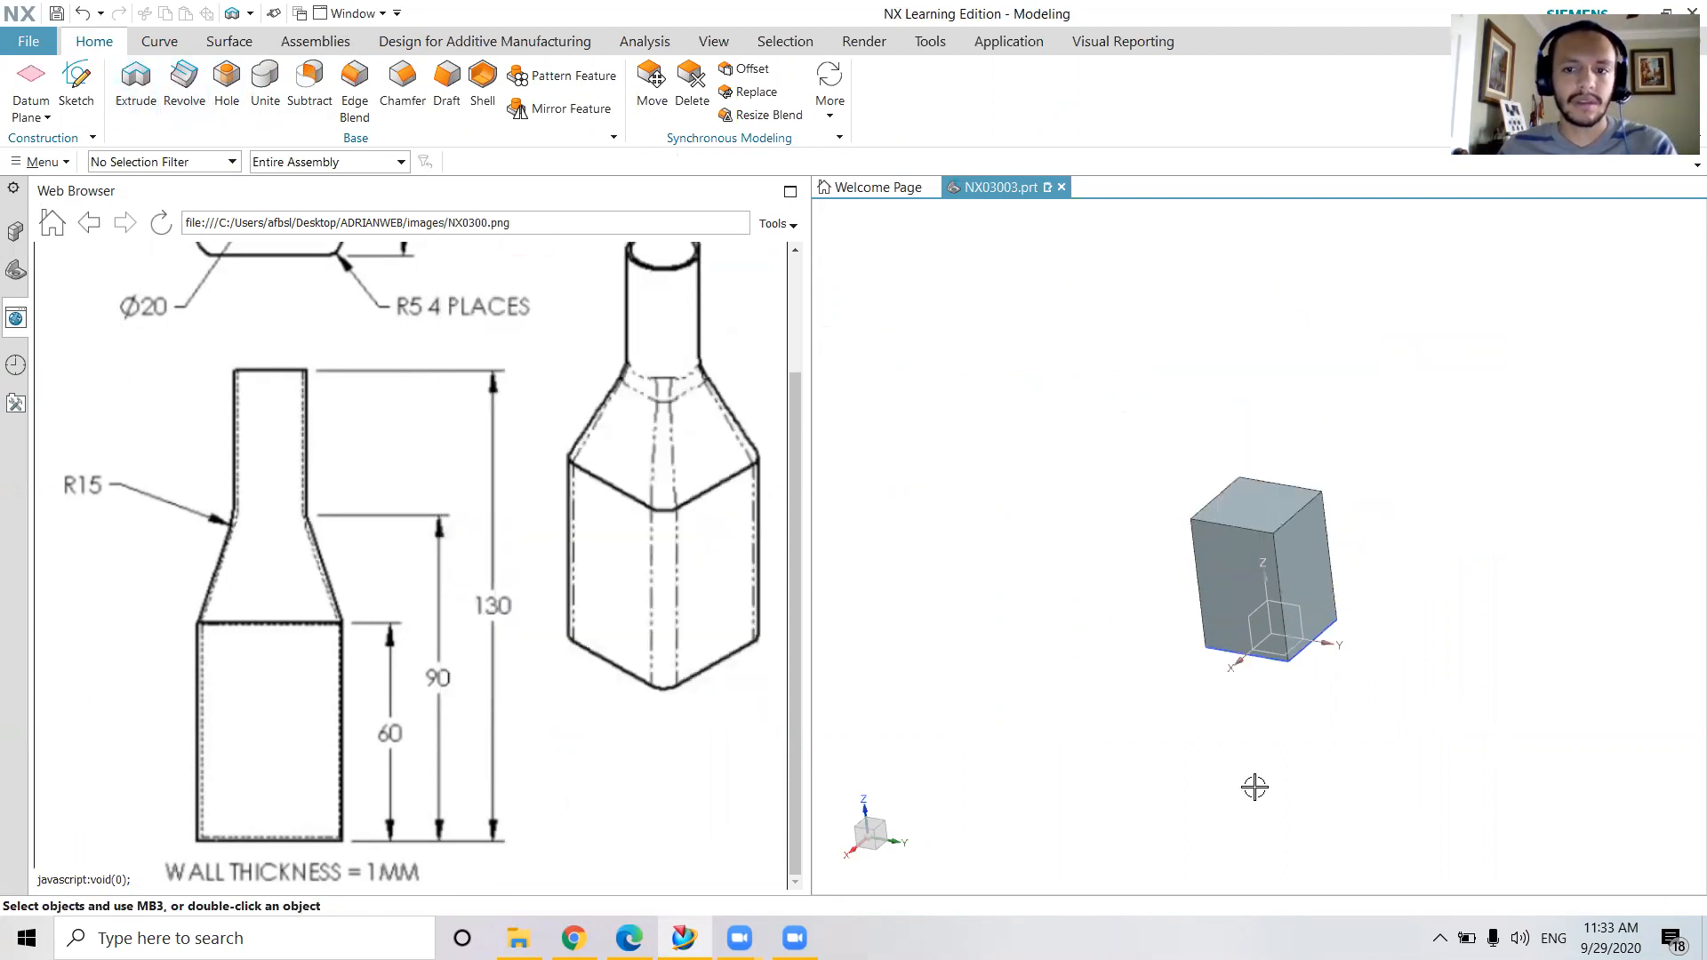
pyautogui.moveTo(1367, 721); pyautogui.dragTo(1360, 716, button='middle')
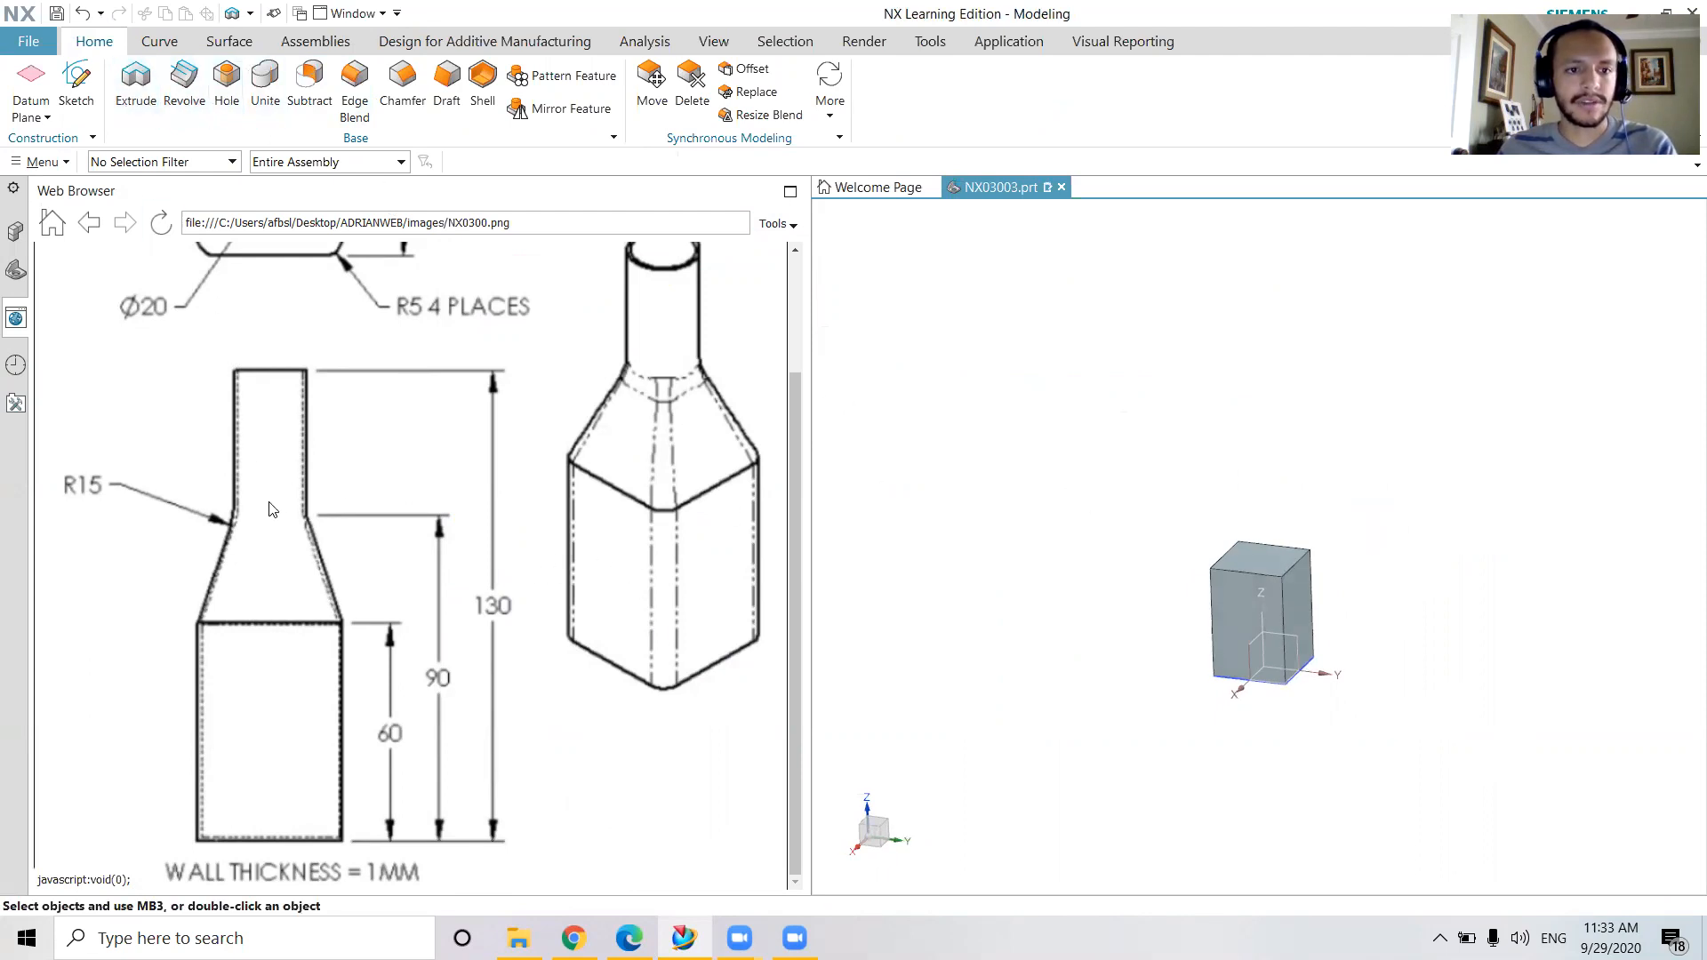
pyautogui.scroll(2, 458, 531)
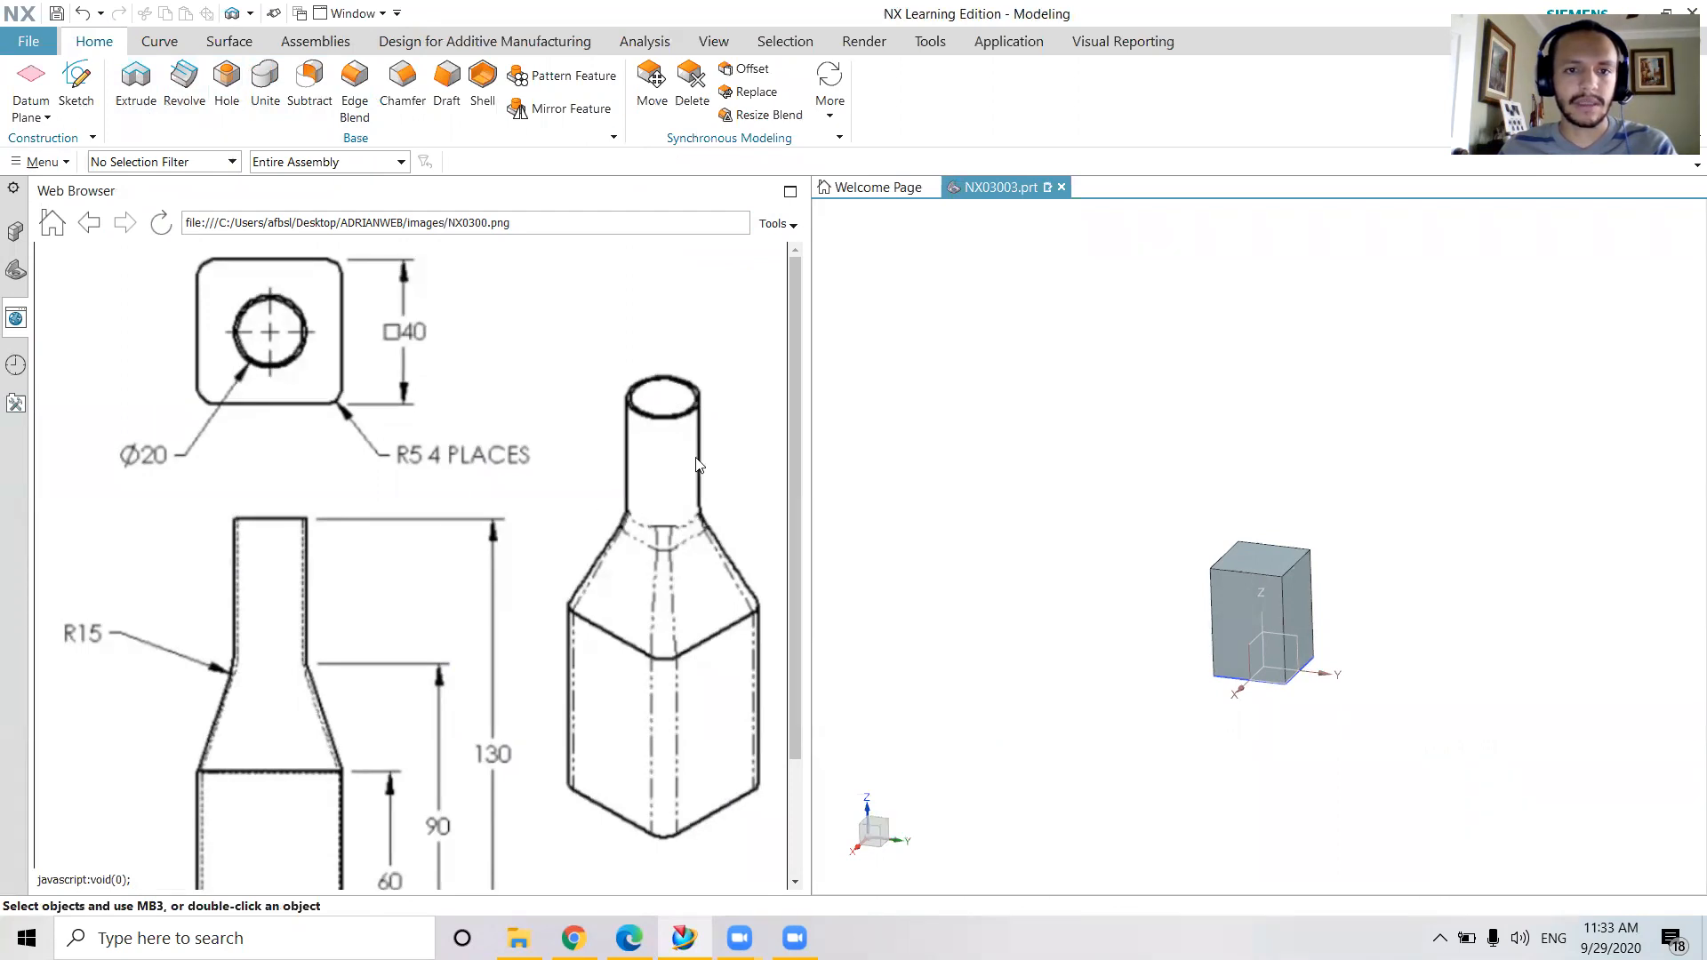
pyautogui.click(76, 87)
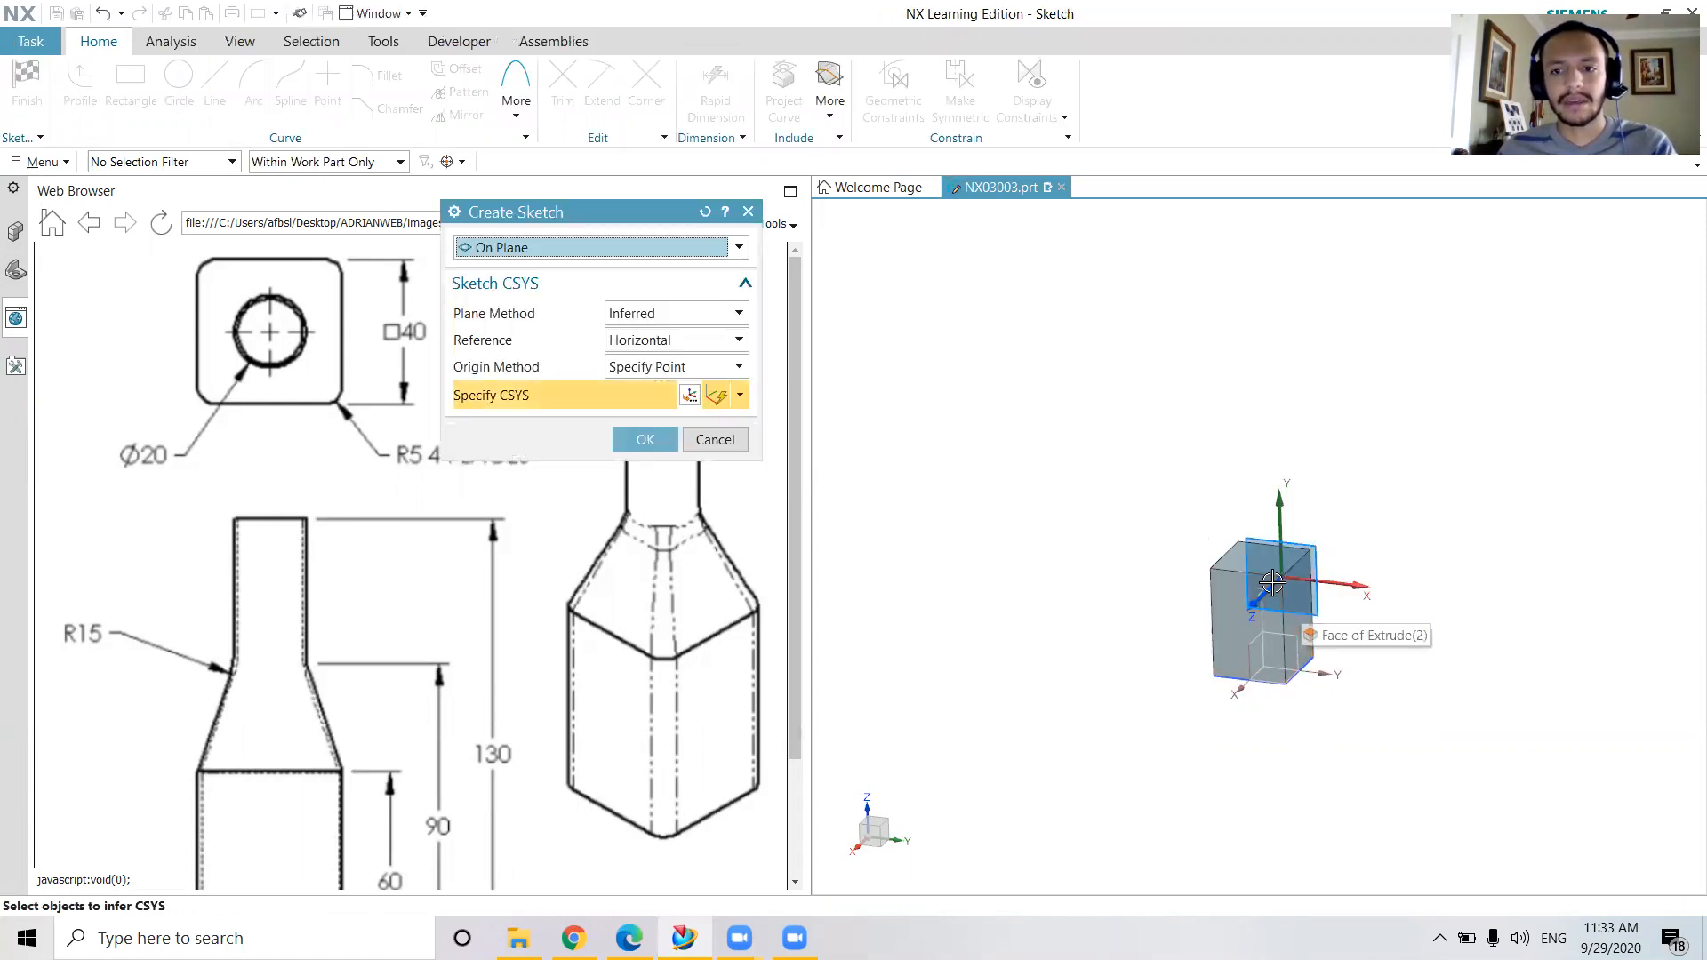
pyautogui.moveTo(1287, 584); pyautogui.dragTo(1265, 601, button='middle')
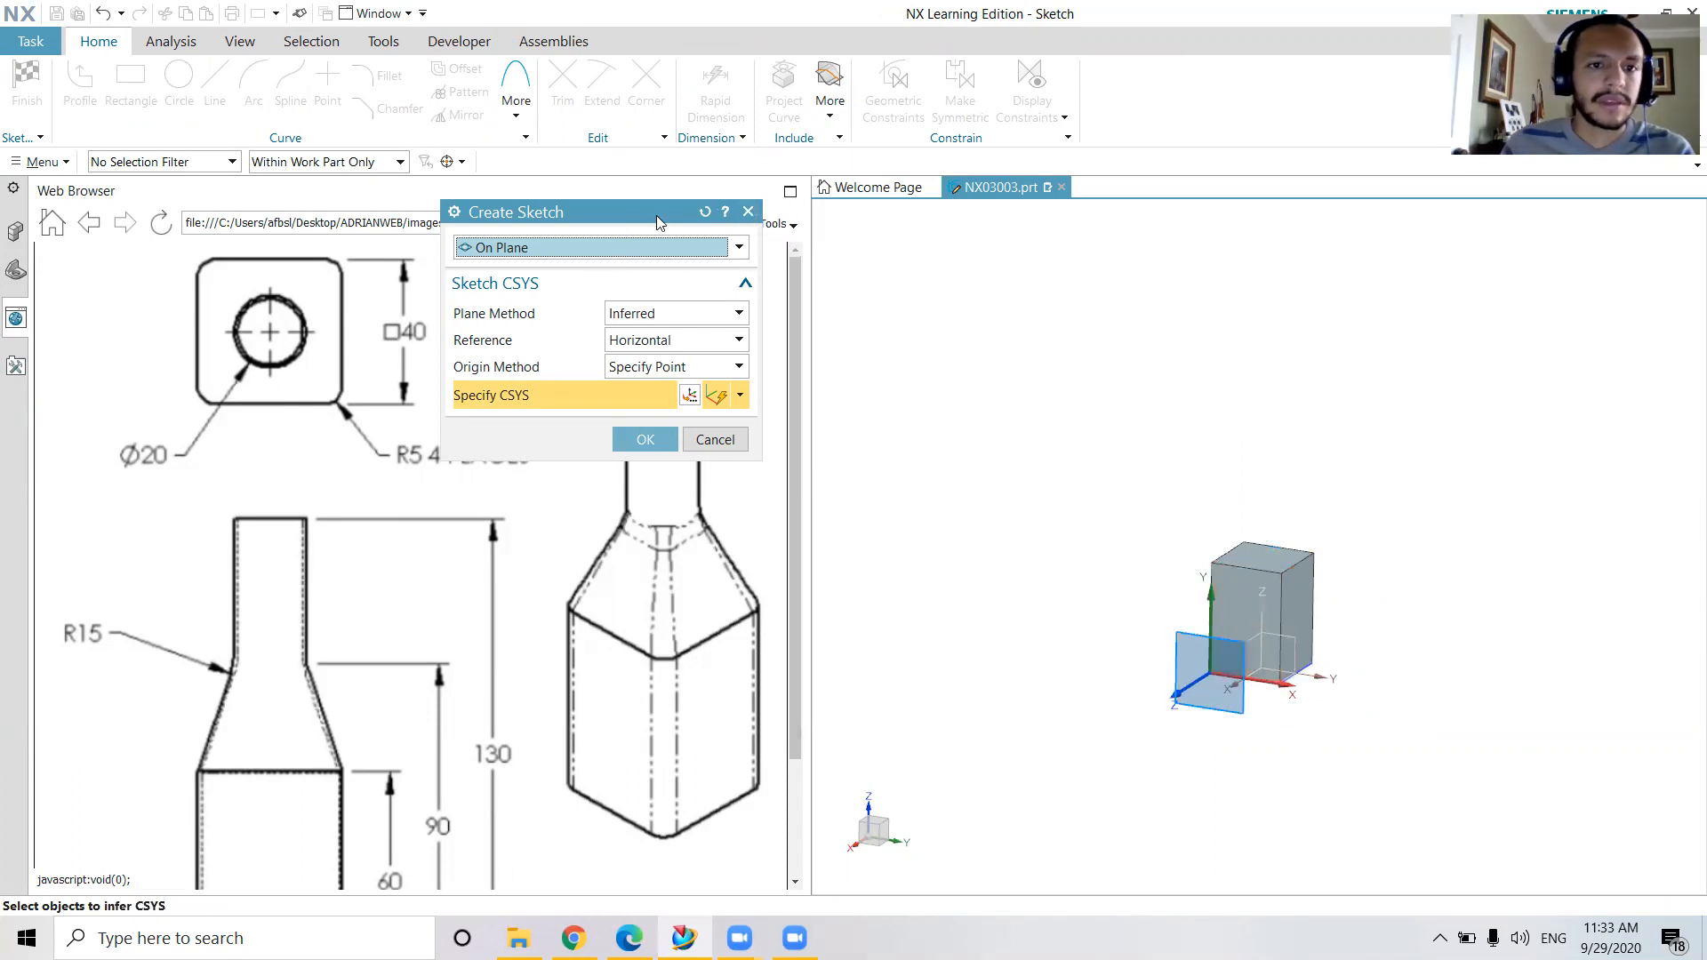
pyautogui.click(749, 212)
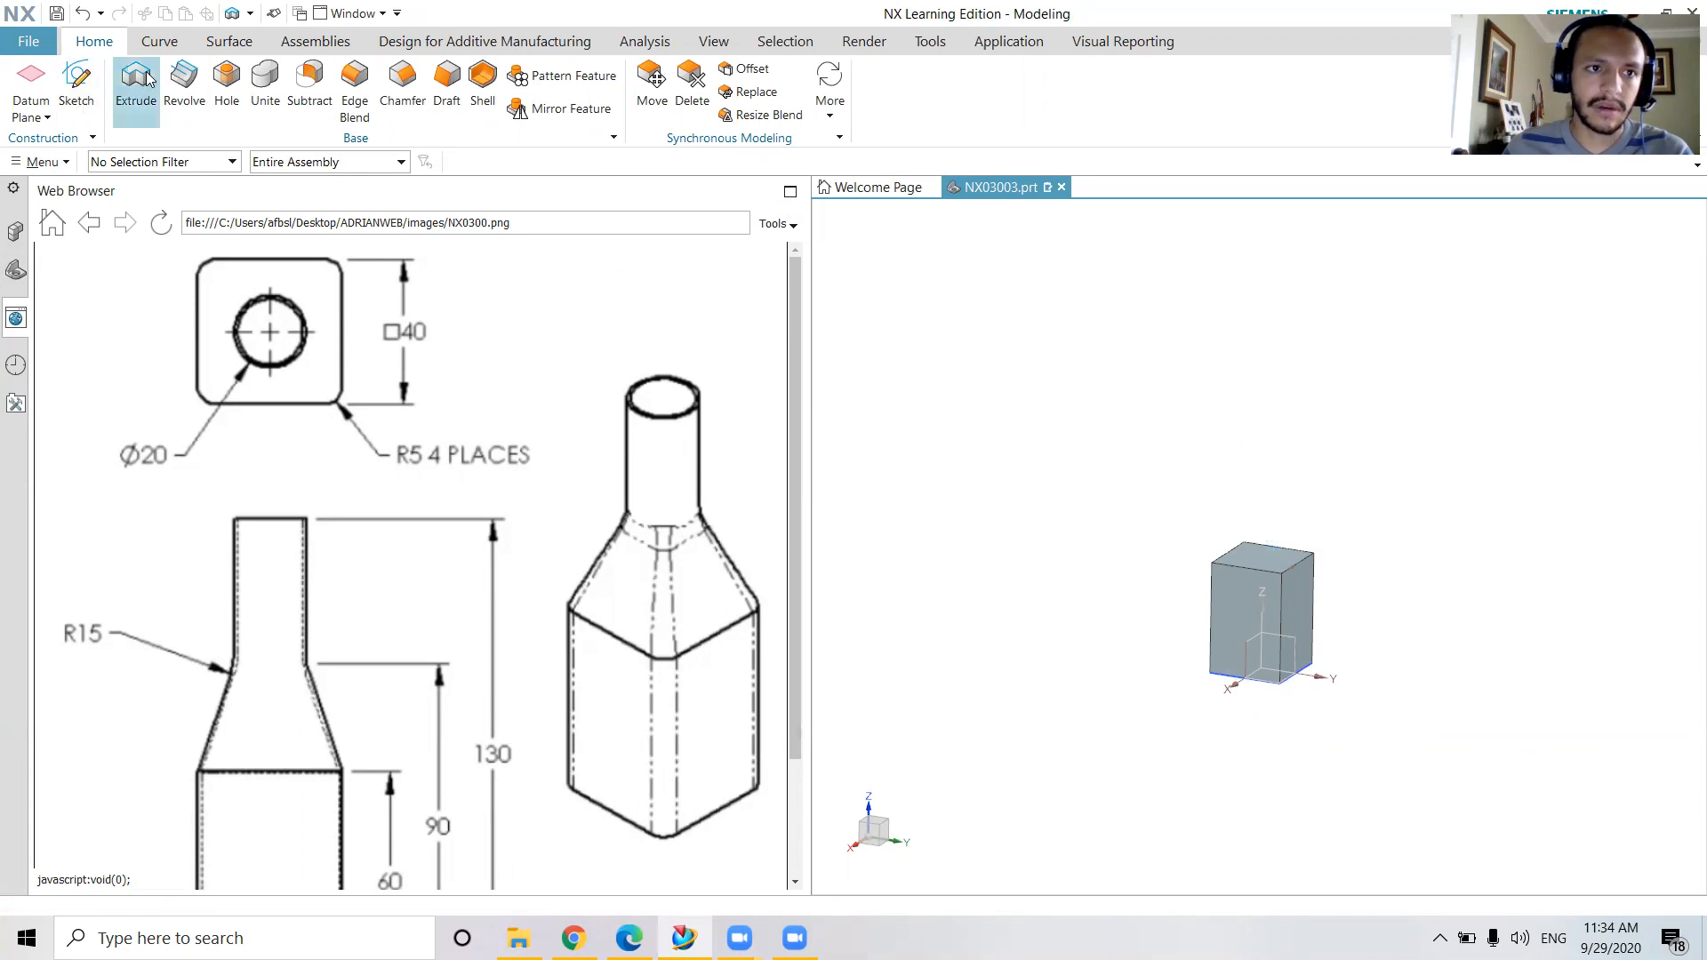
# Create a datum plane at a distance of 90 mm above the base of the square body
pyautogui.click(27, 87)
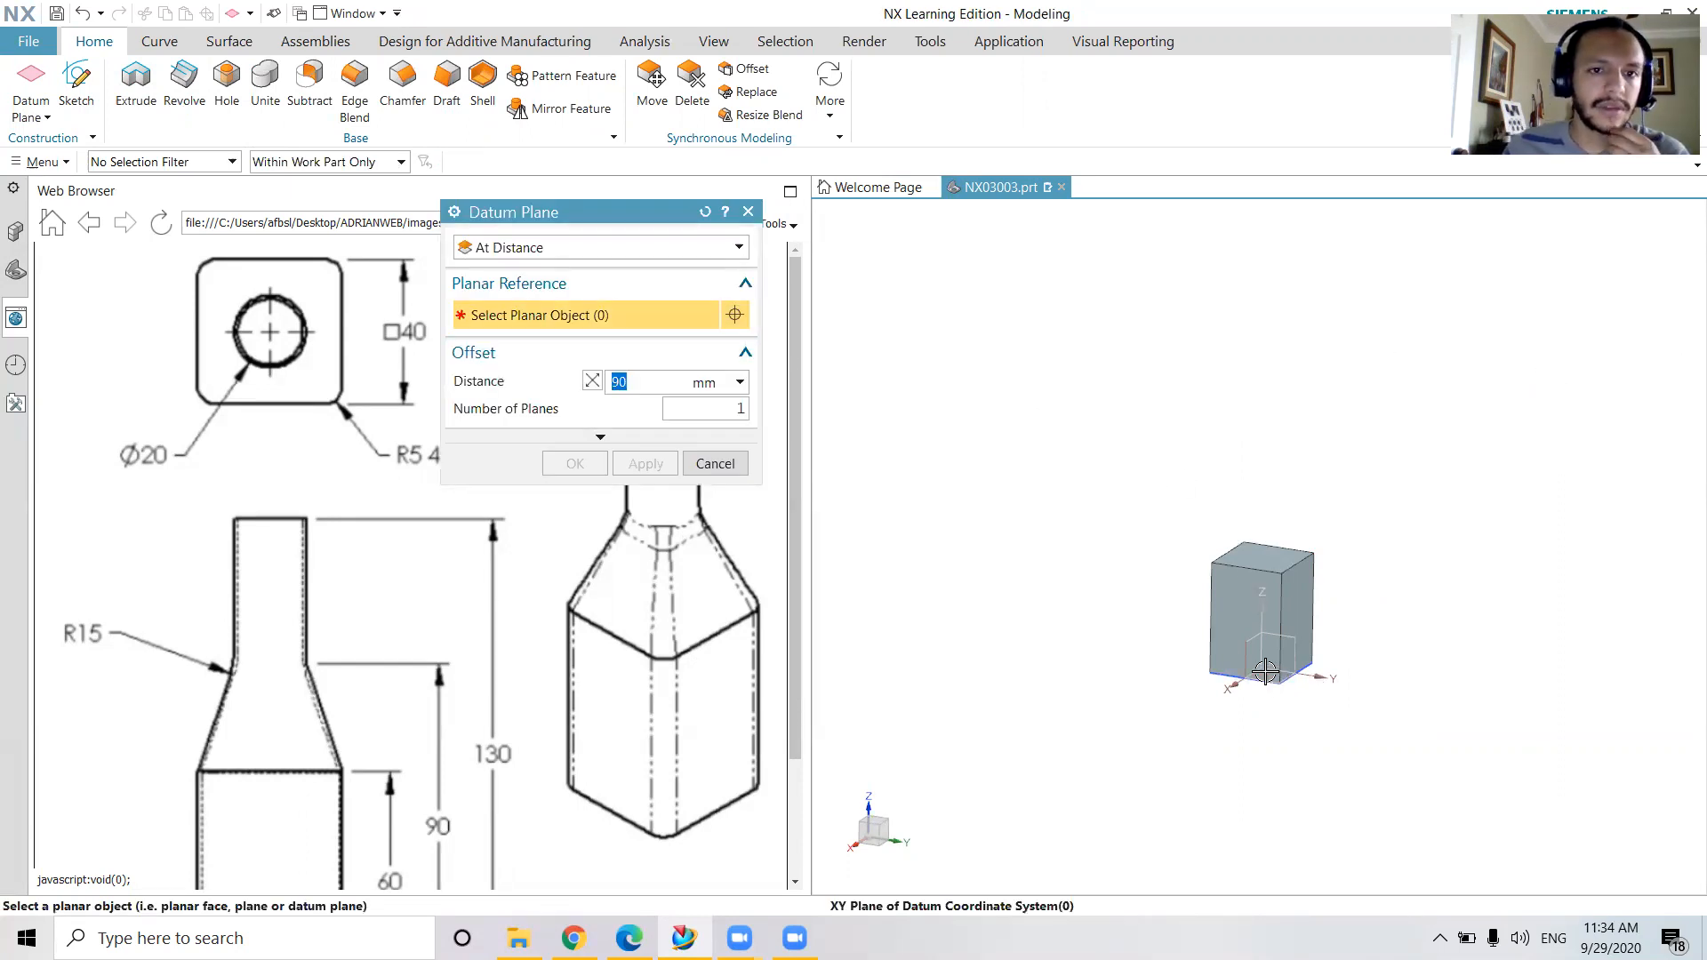
pyautogui.click(604, 247)
pyautogui.click(569, 288)
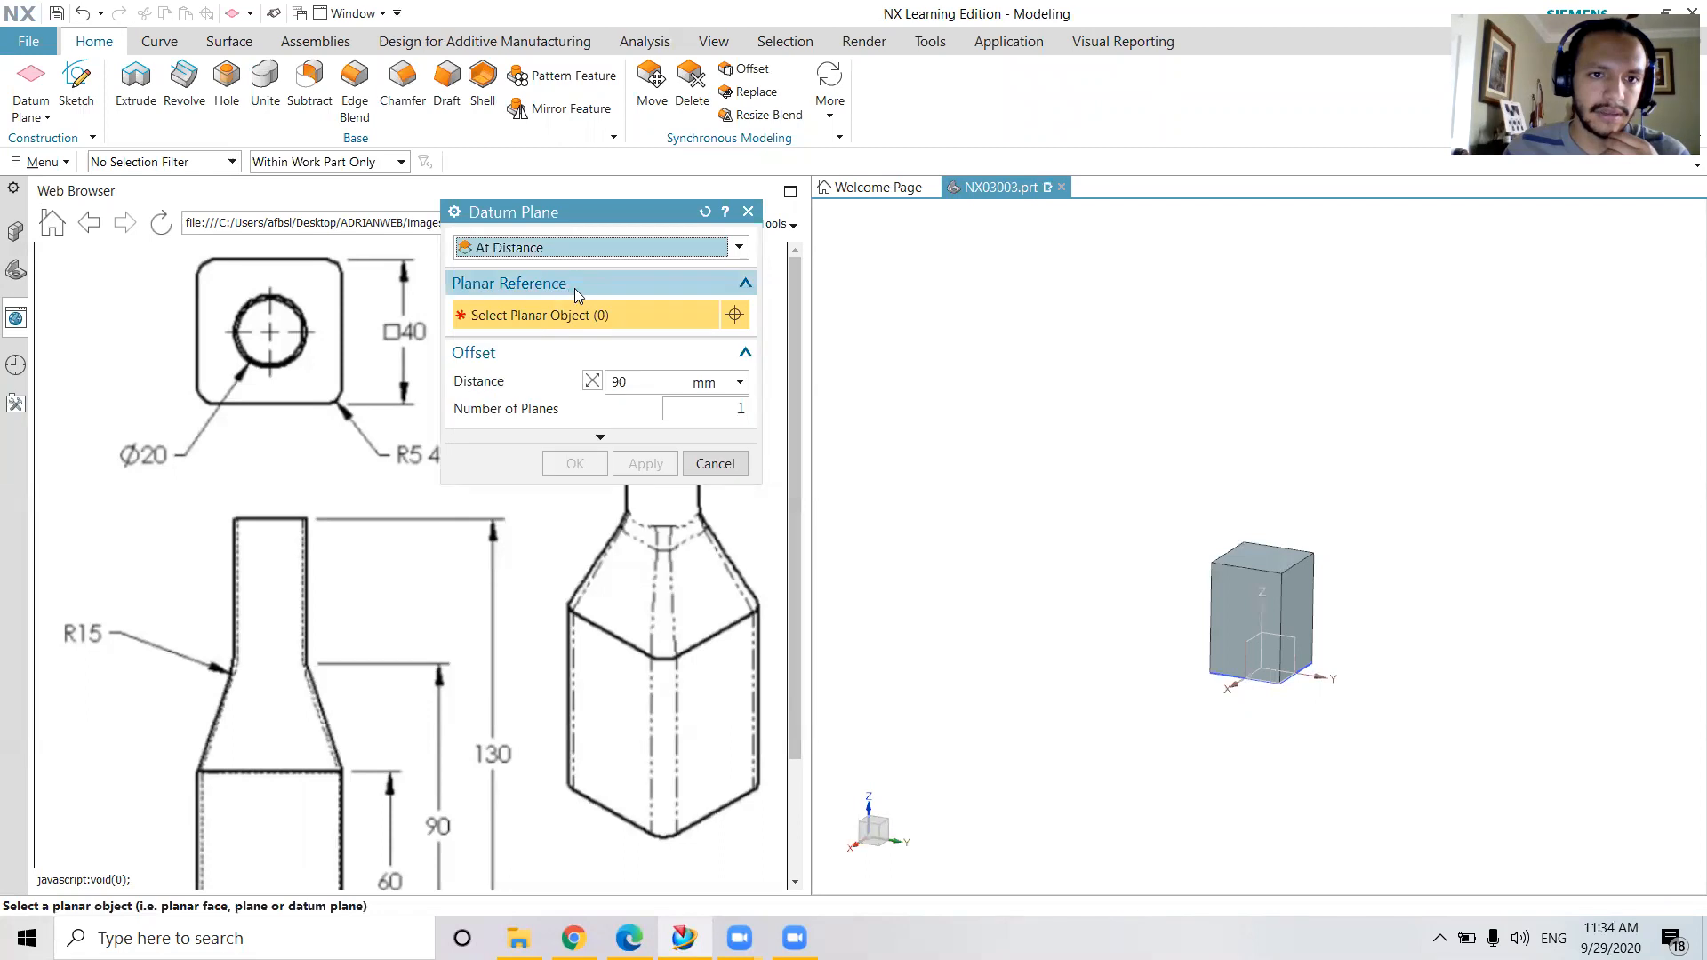
pyautogui.moveTo(1283, 537); pyautogui.dragTo(1321, 537, button='middle')
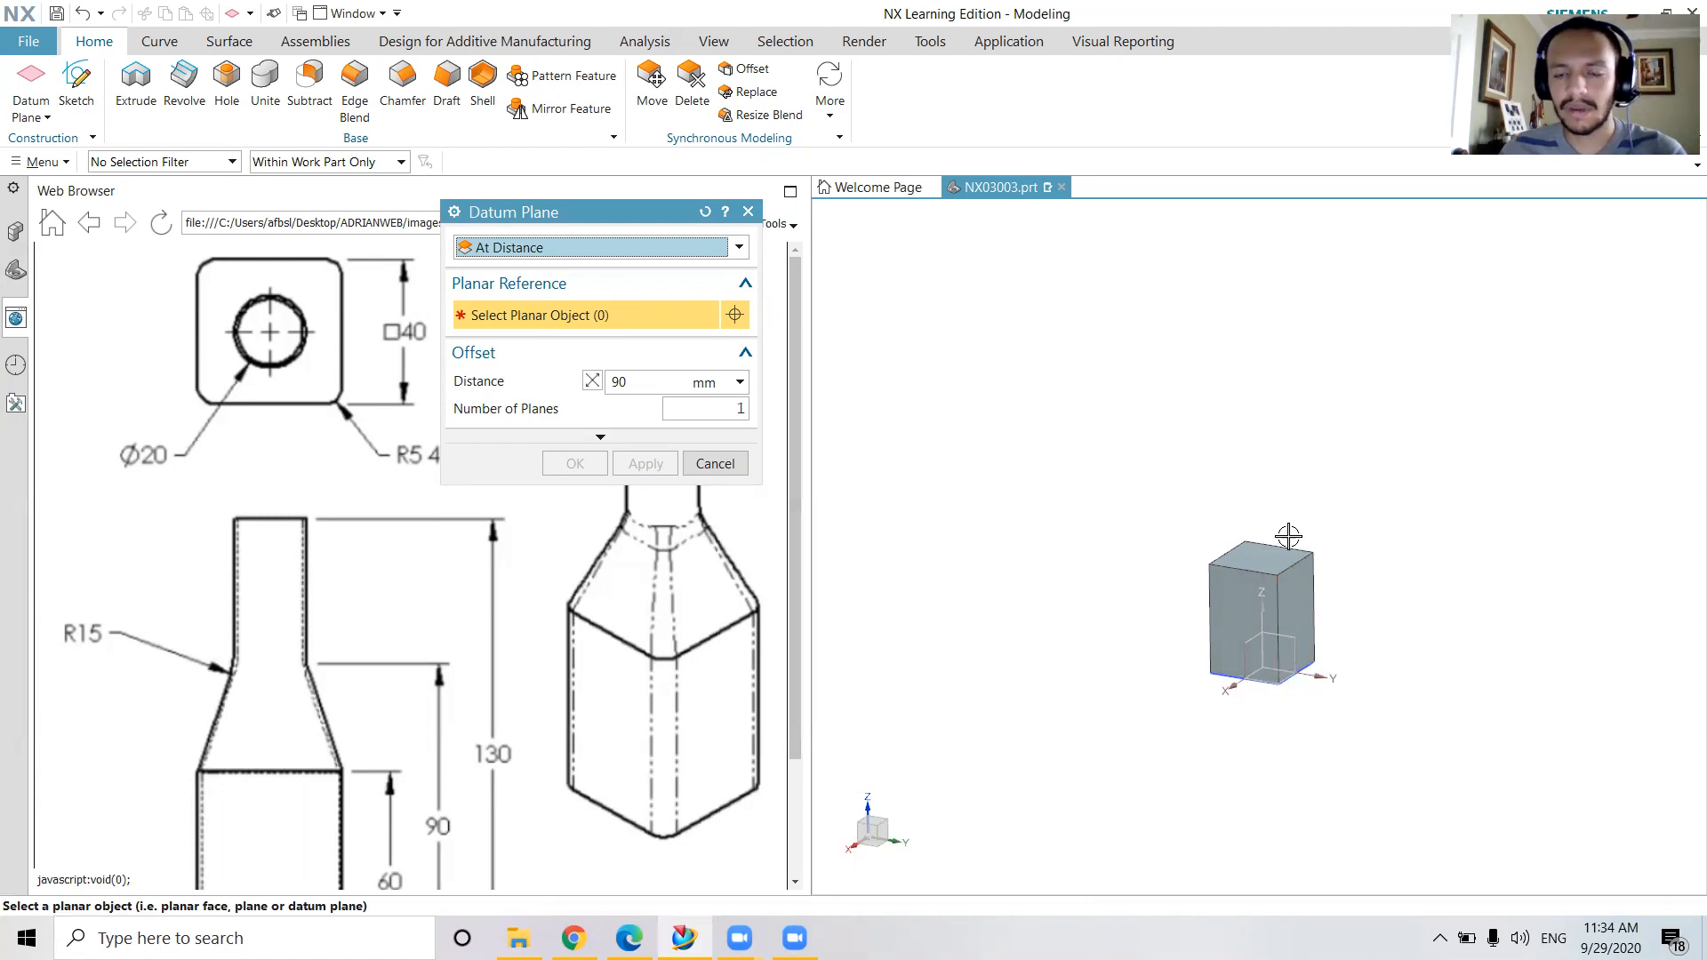
pyautogui.click(1280, 679)
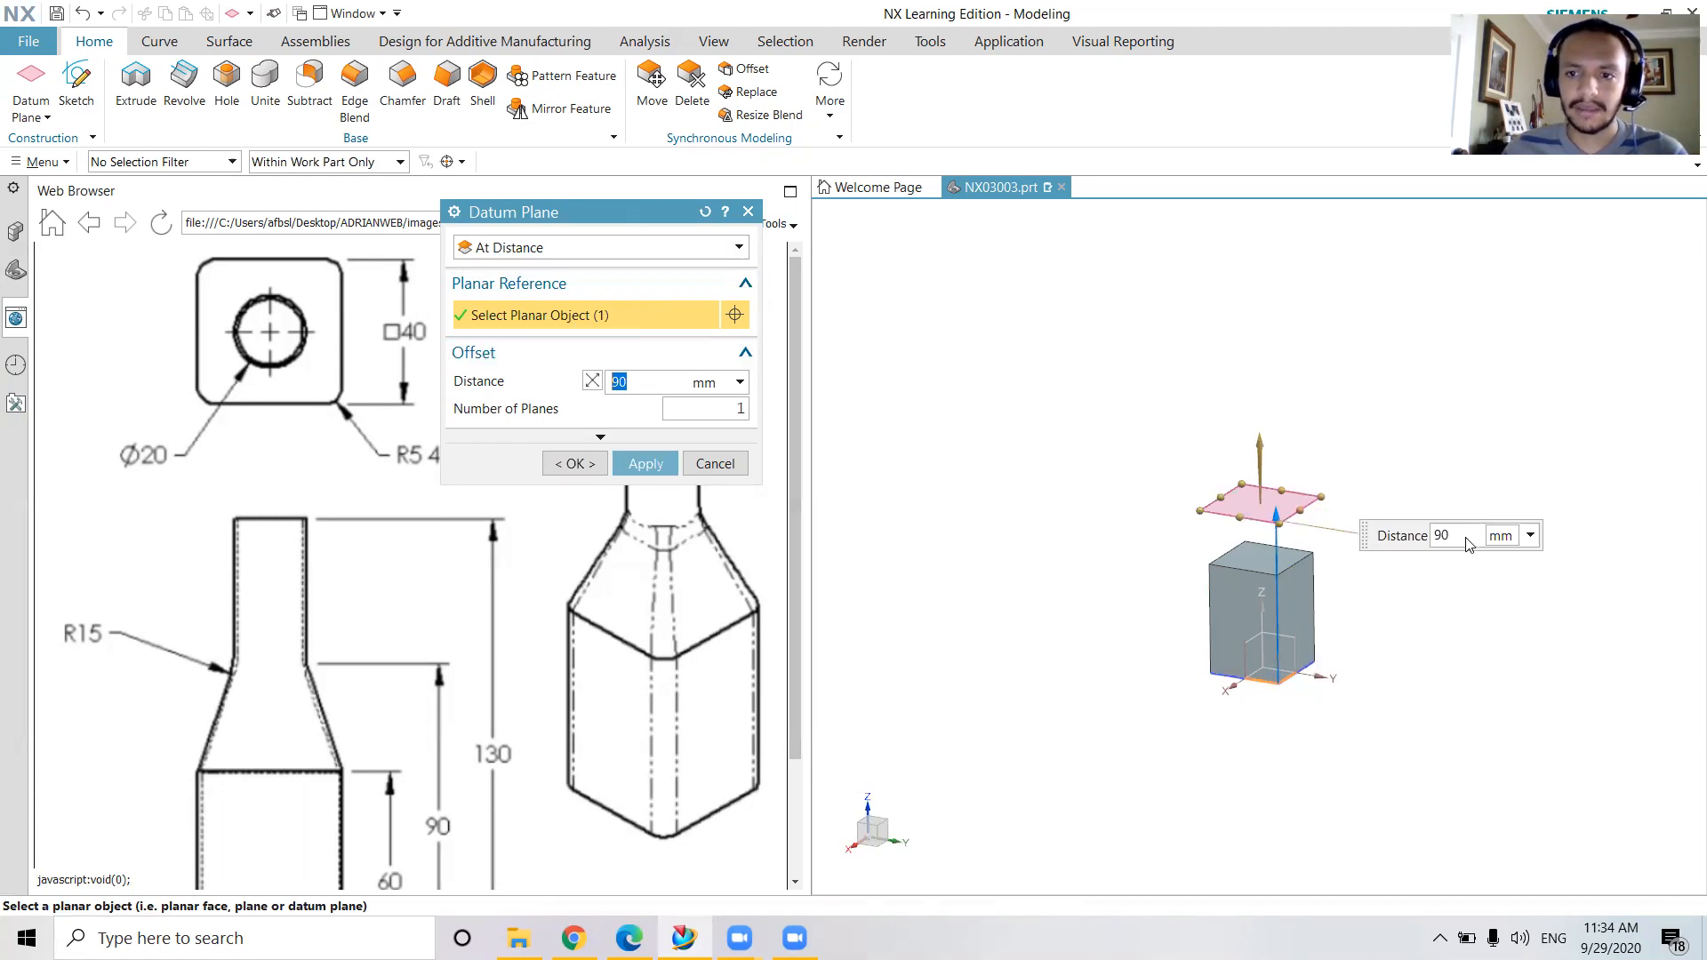
pyautogui.click(659, 464)
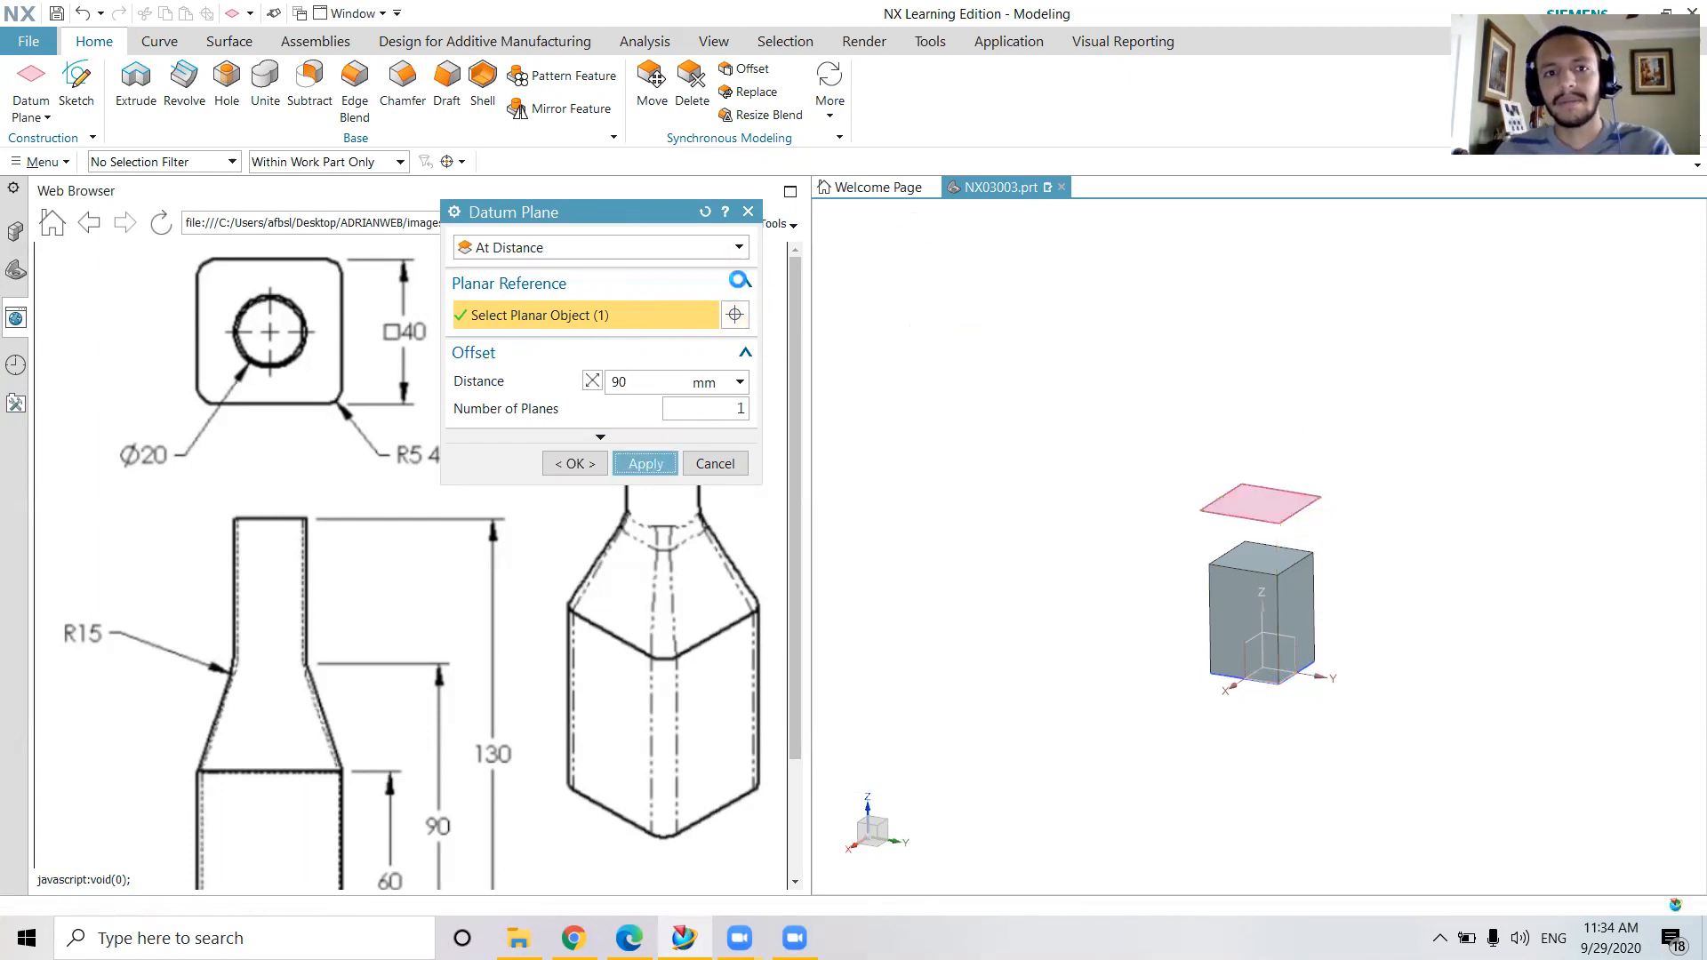
pyautogui.click(747, 211)
# Sketch a 20 mm diameter circle centred on the sketch origin of the offset datum plane and finish the sketch
pyautogui.click(77, 85)
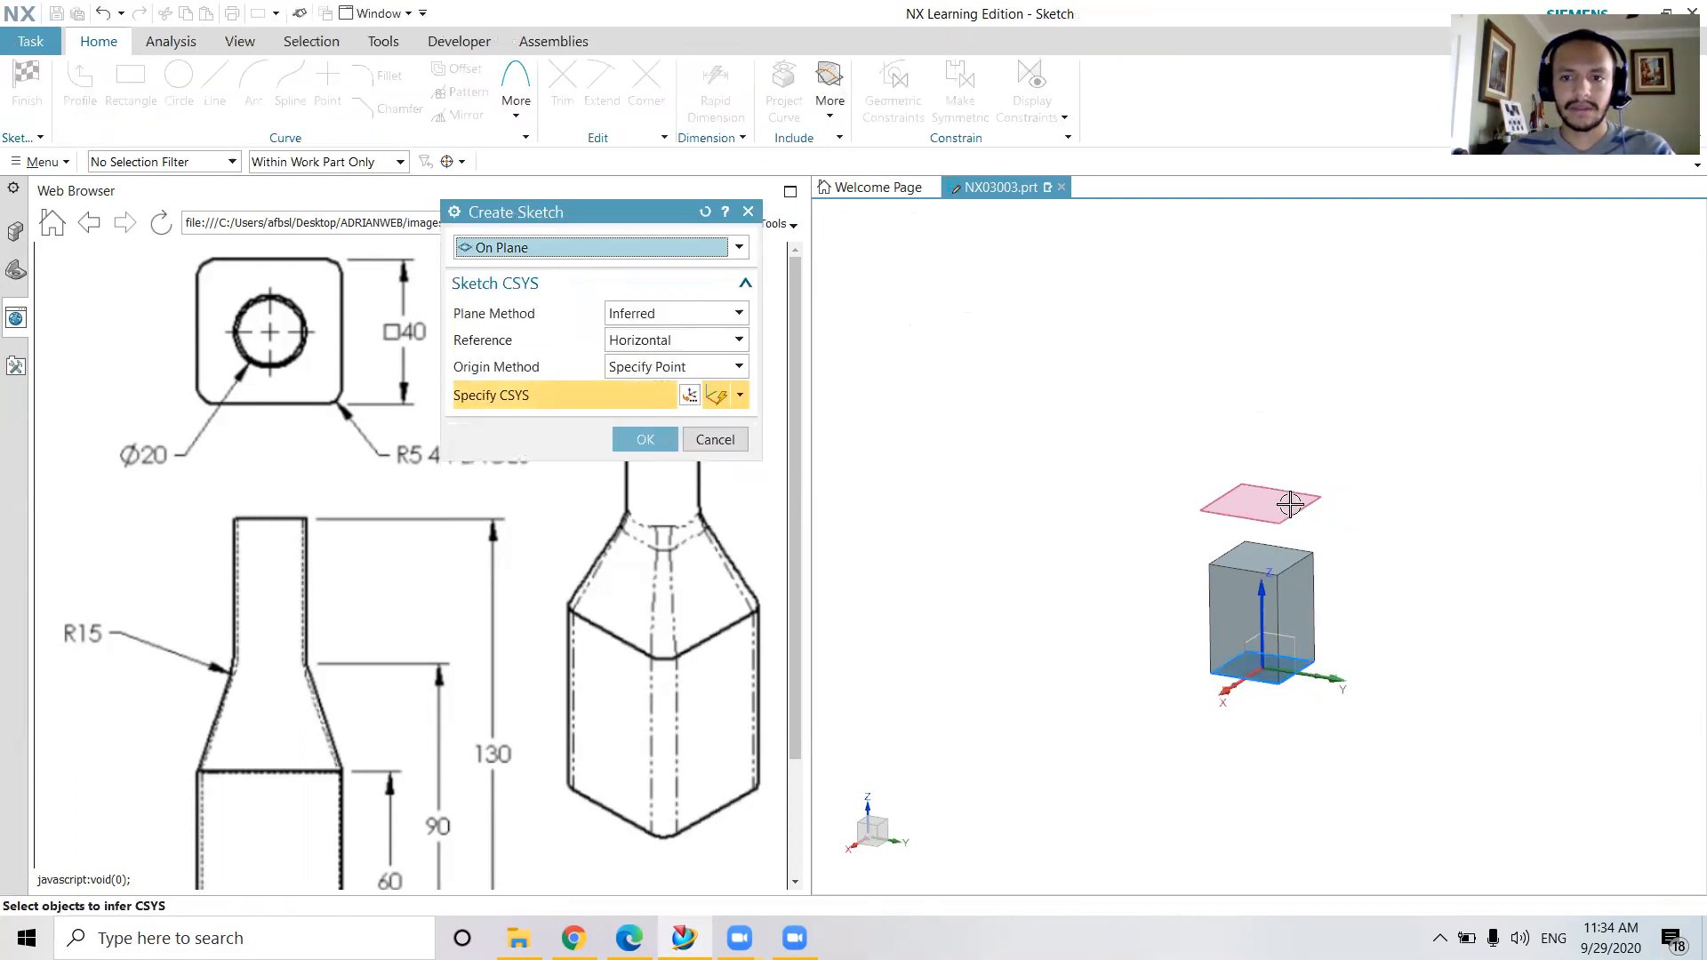
pyautogui.click(1290, 504)
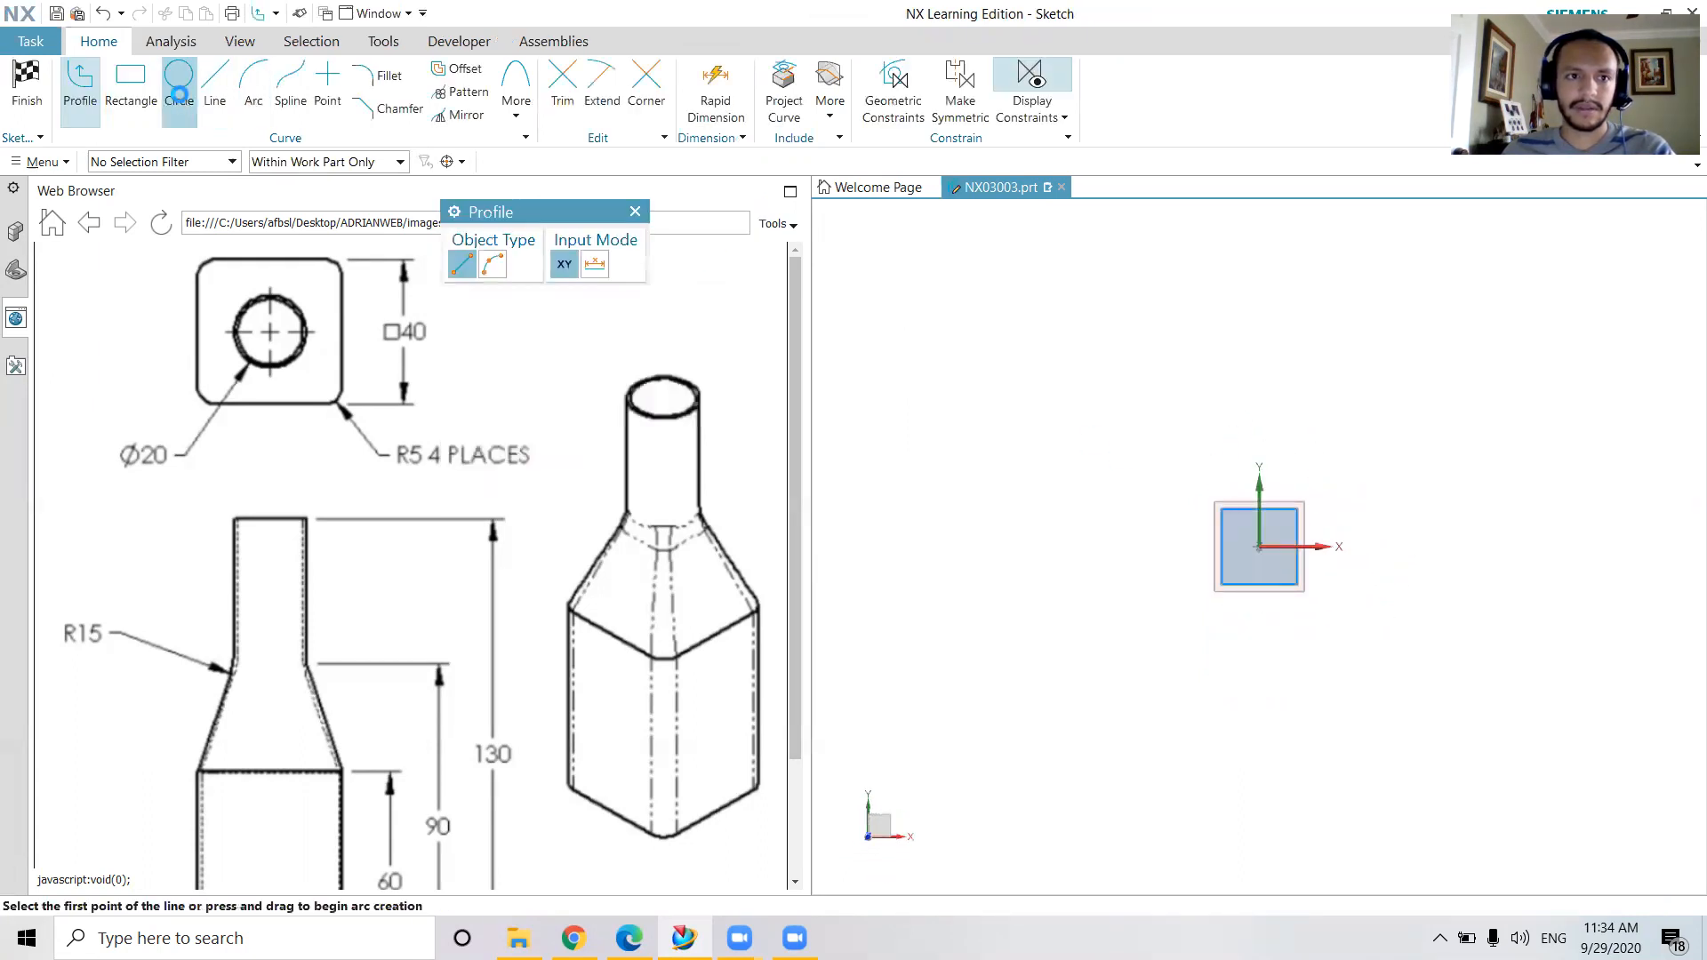
pyautogui.click(179, 82)
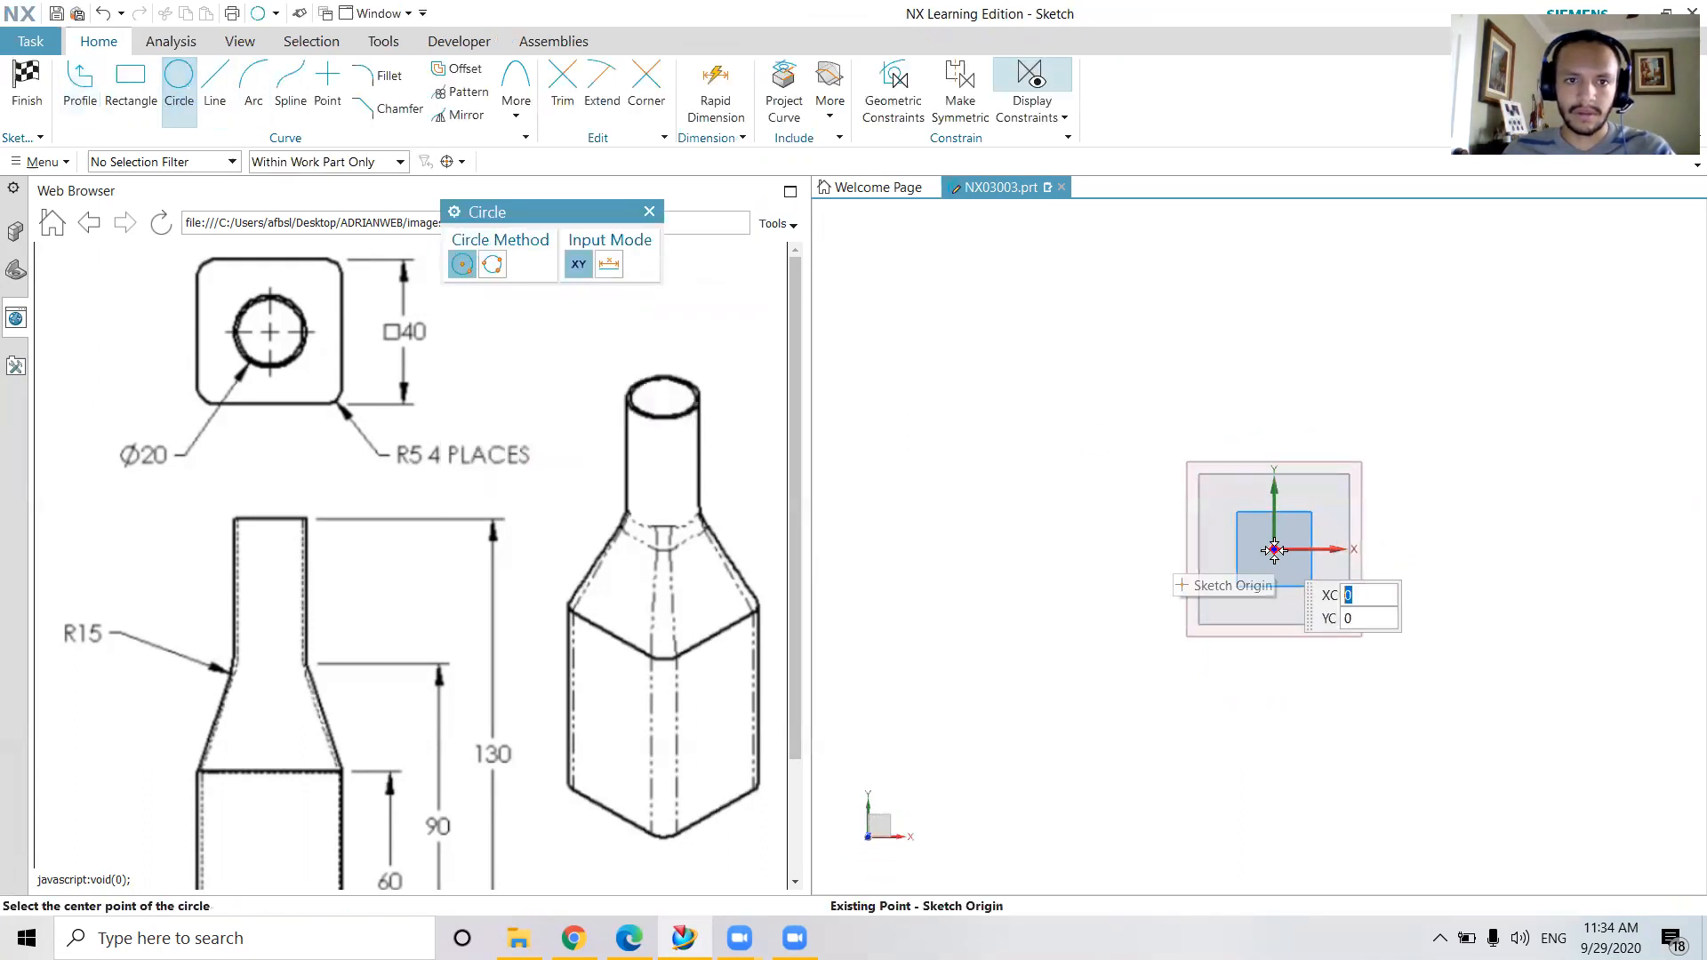
pyautogui.click(1274, 546)
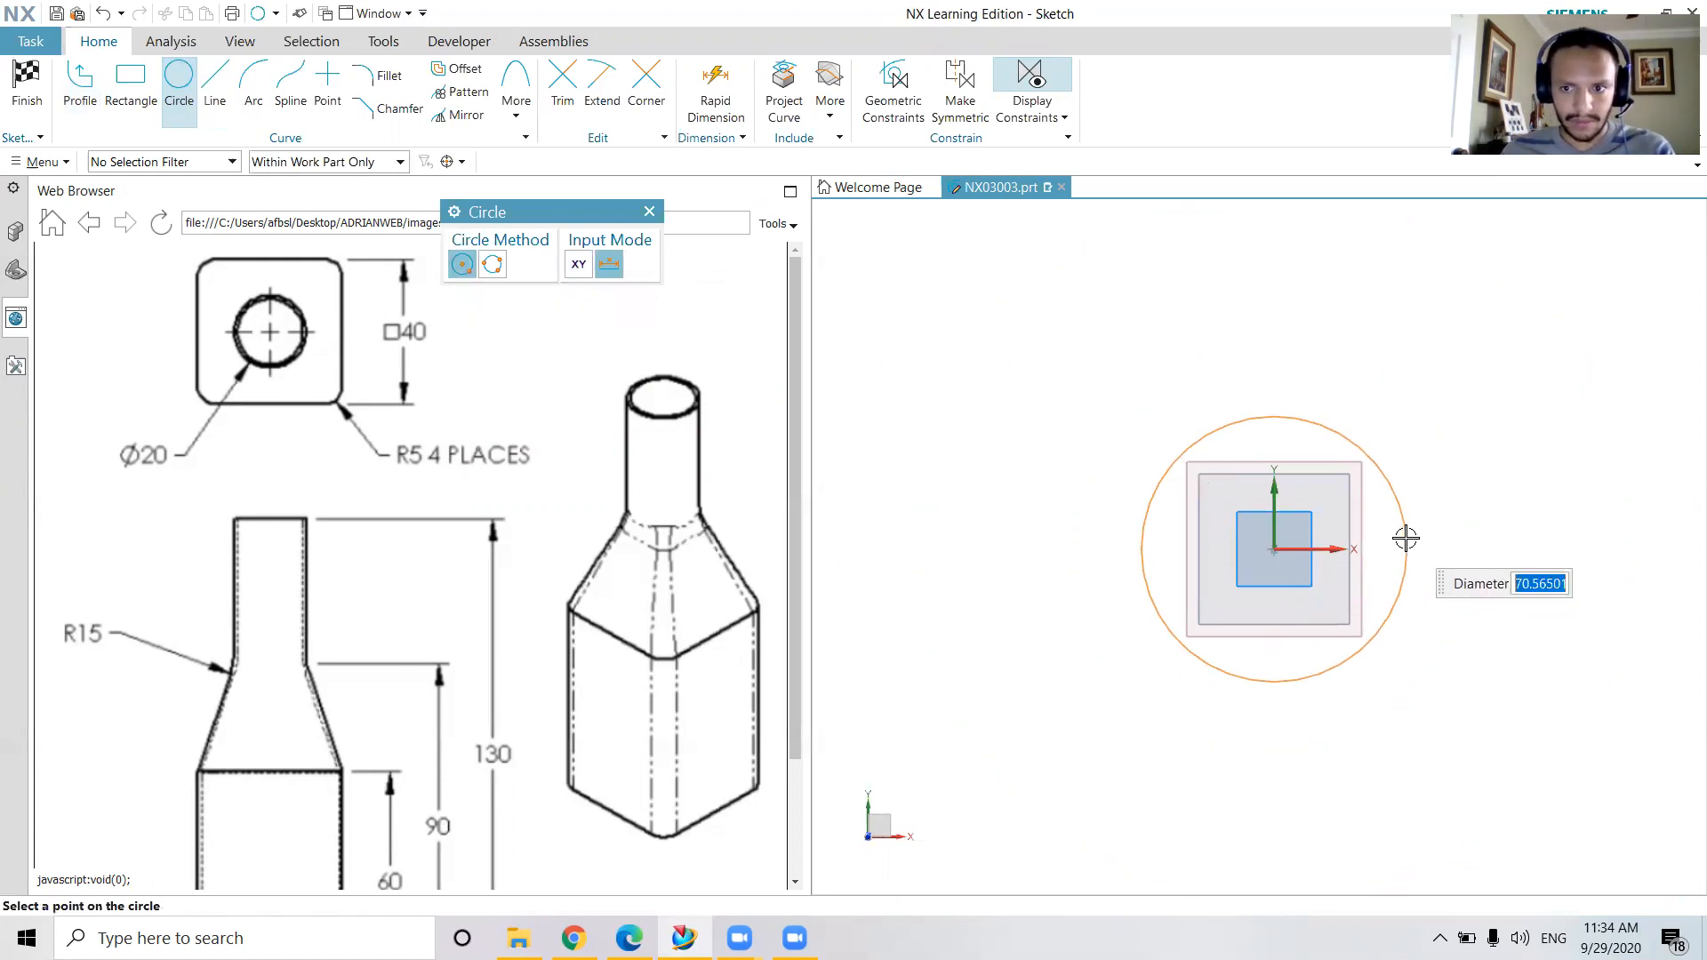
pyautogui.write('20')
pyautogui.press('Return')
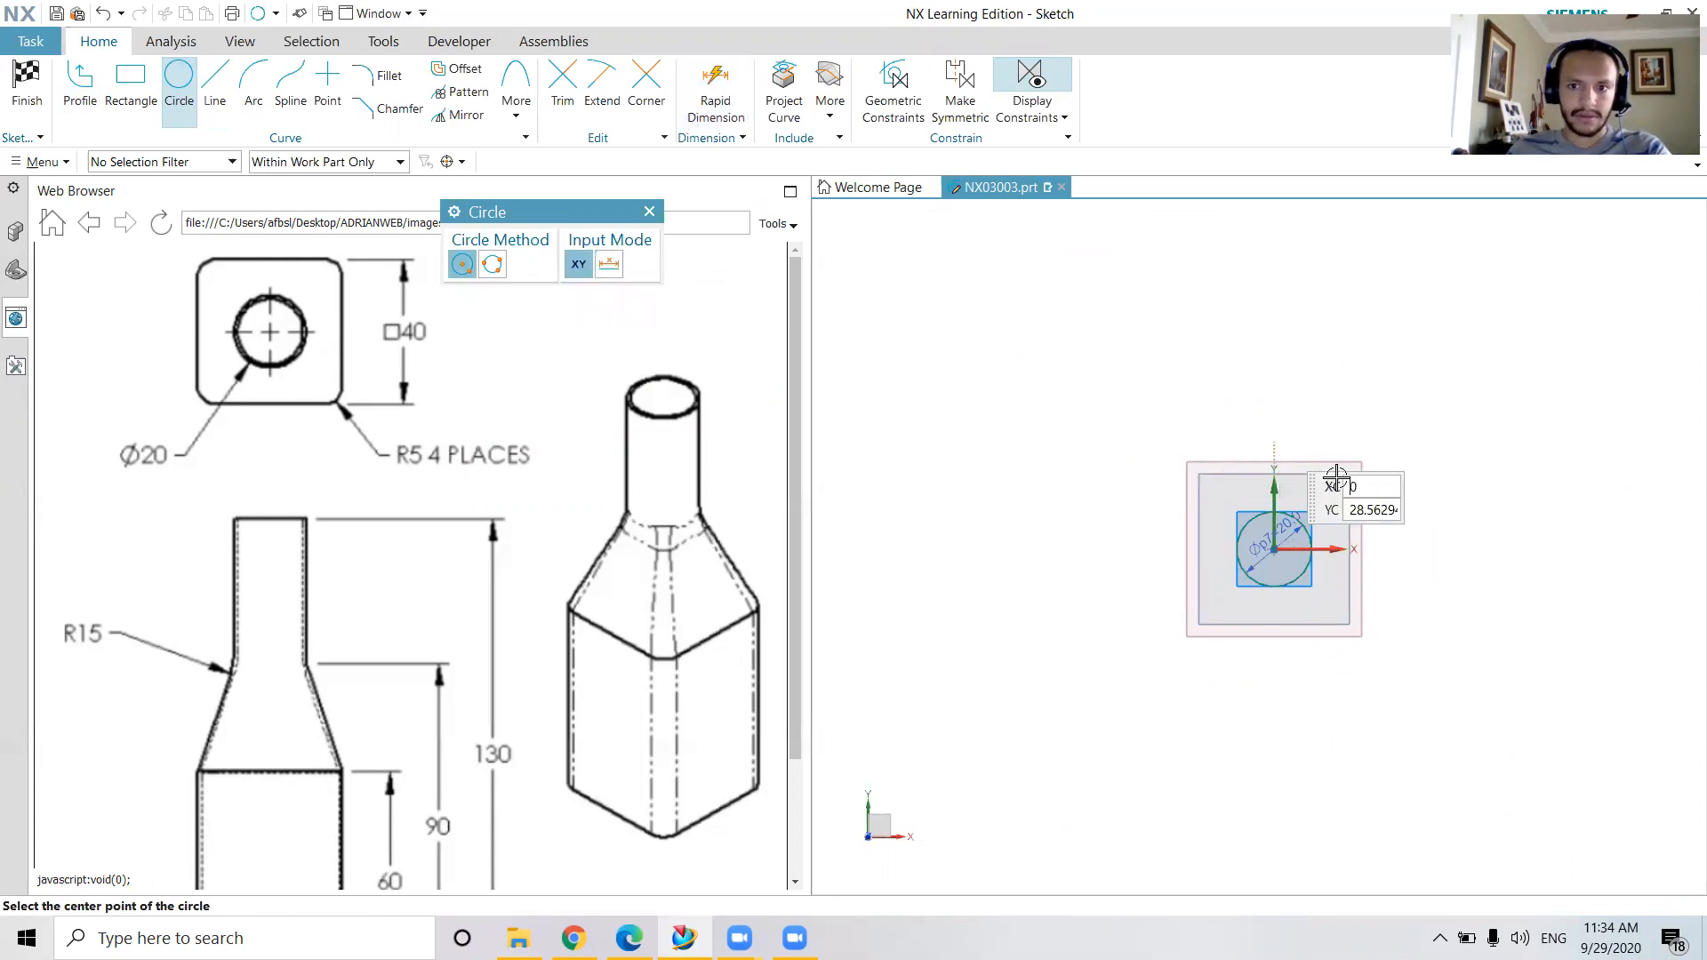
pyautogui.moveTo(1452, 472); pyautogui.dragTo(1455, 408, button='middle')
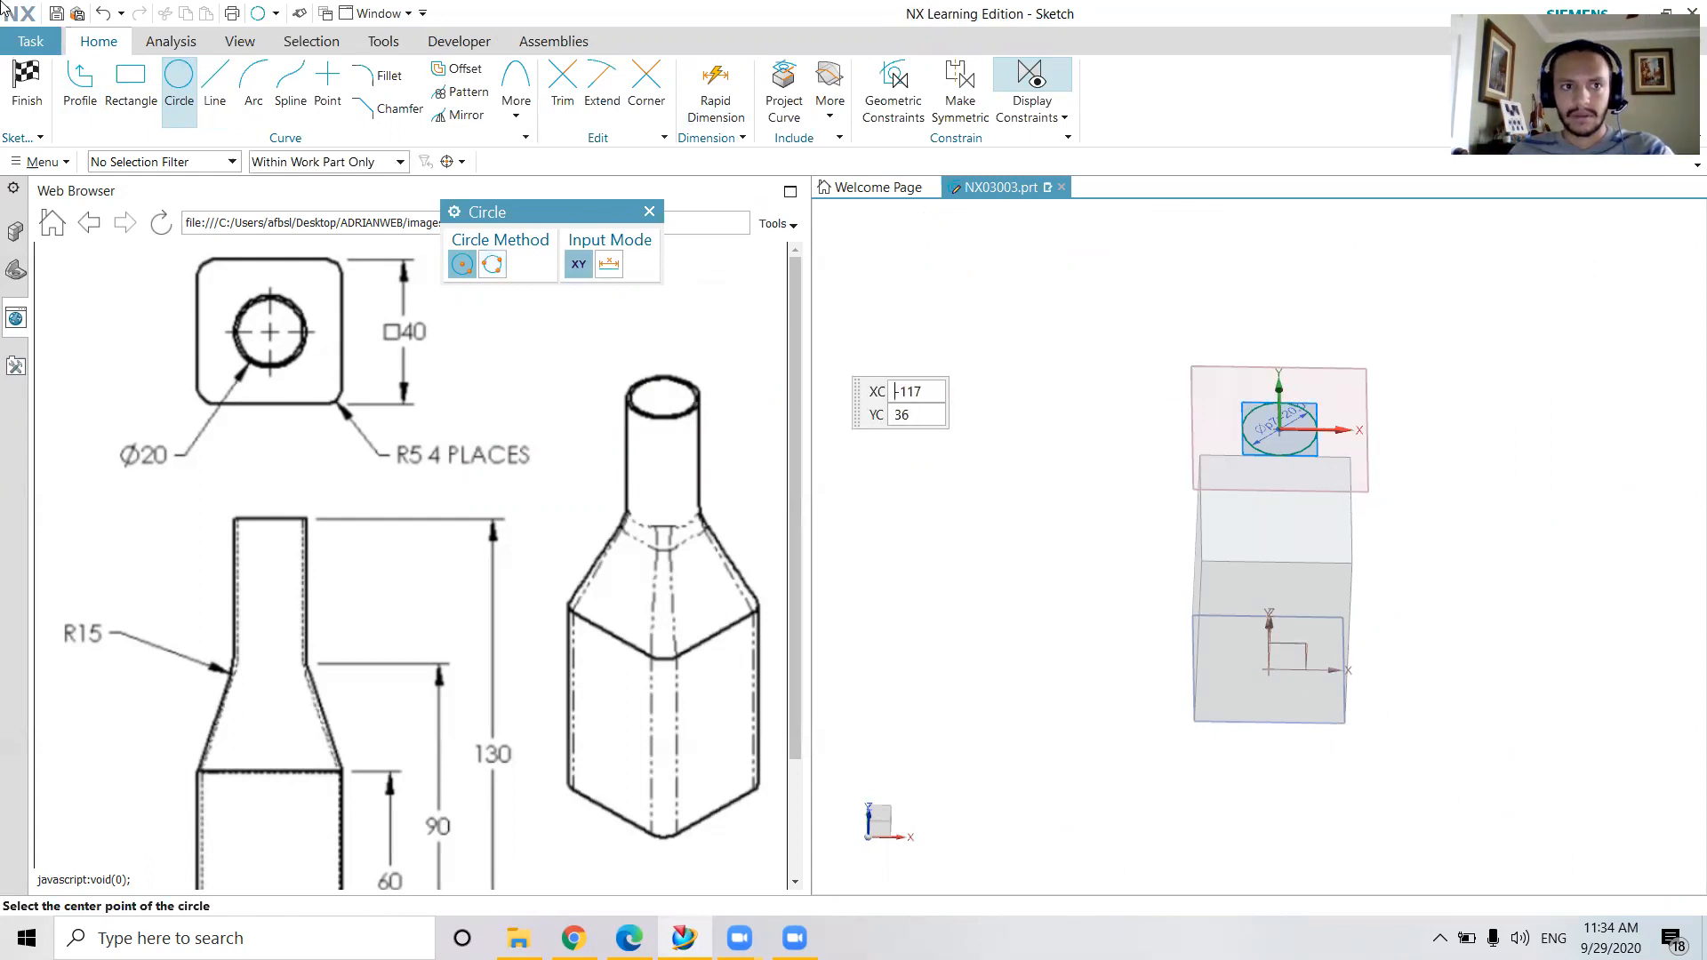
pyautogui.click(27, 89)
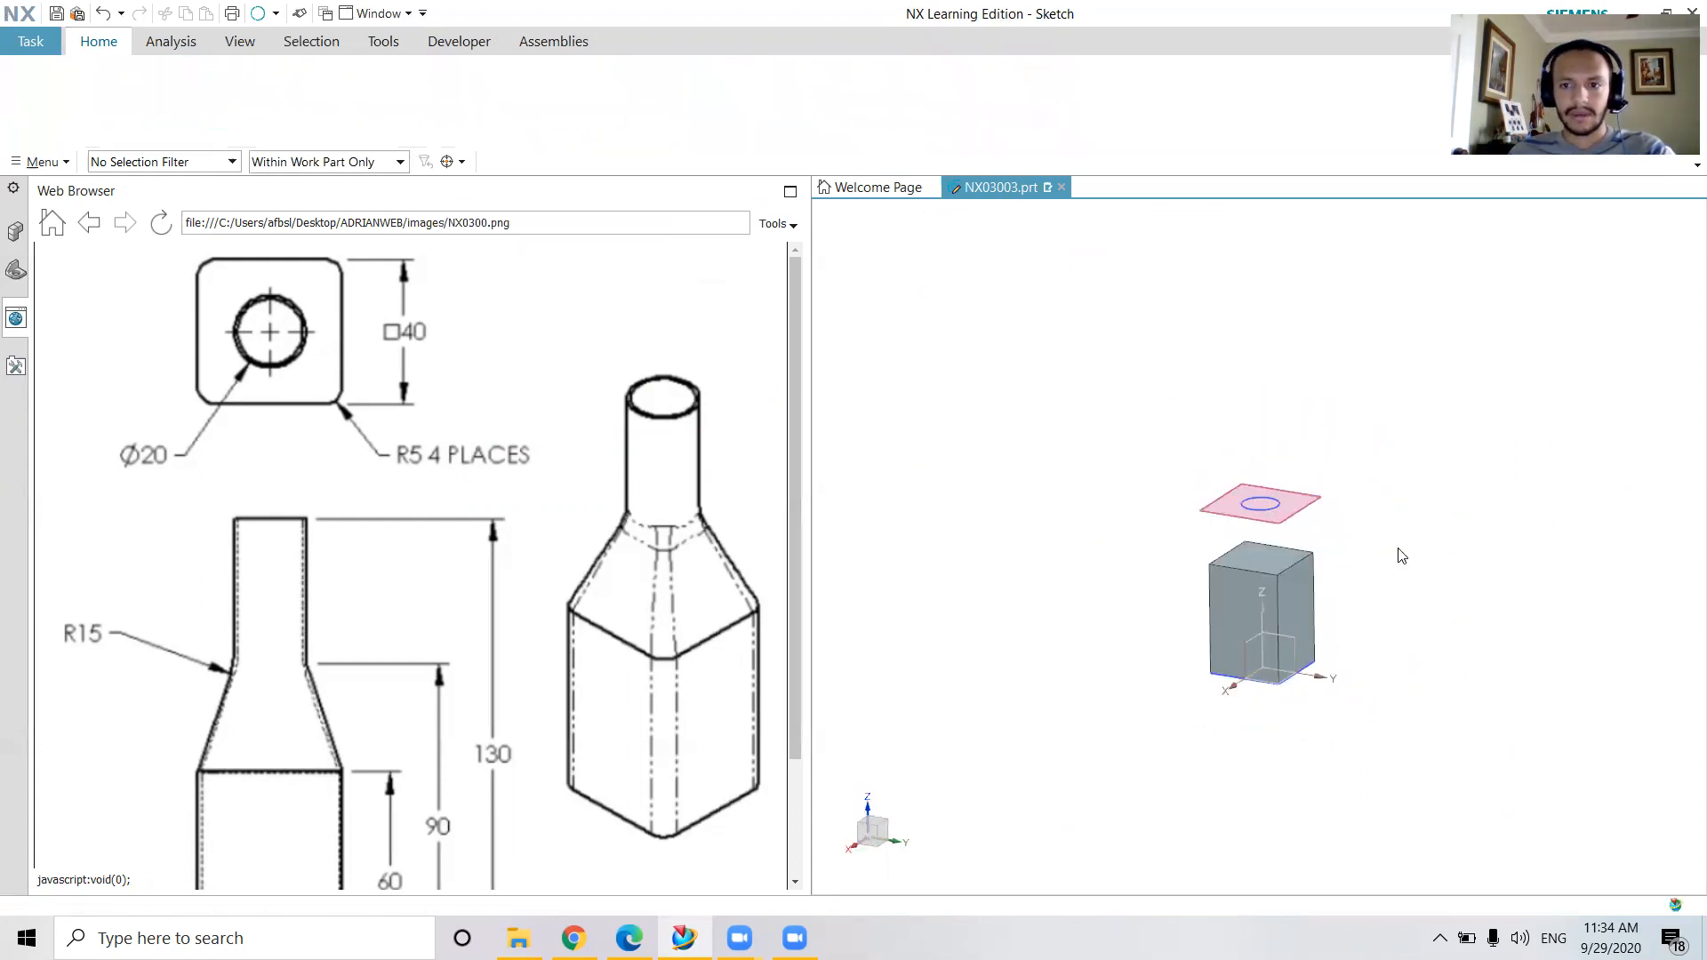
pyautogui.moveTo(1414, 514)
pyautogui.mouseDown(button='middle')
pyautogui.moveTo(1386, 531)
pyautogui.moveTo(1383, 472)
pyautogui.mouseUp(button='middle')
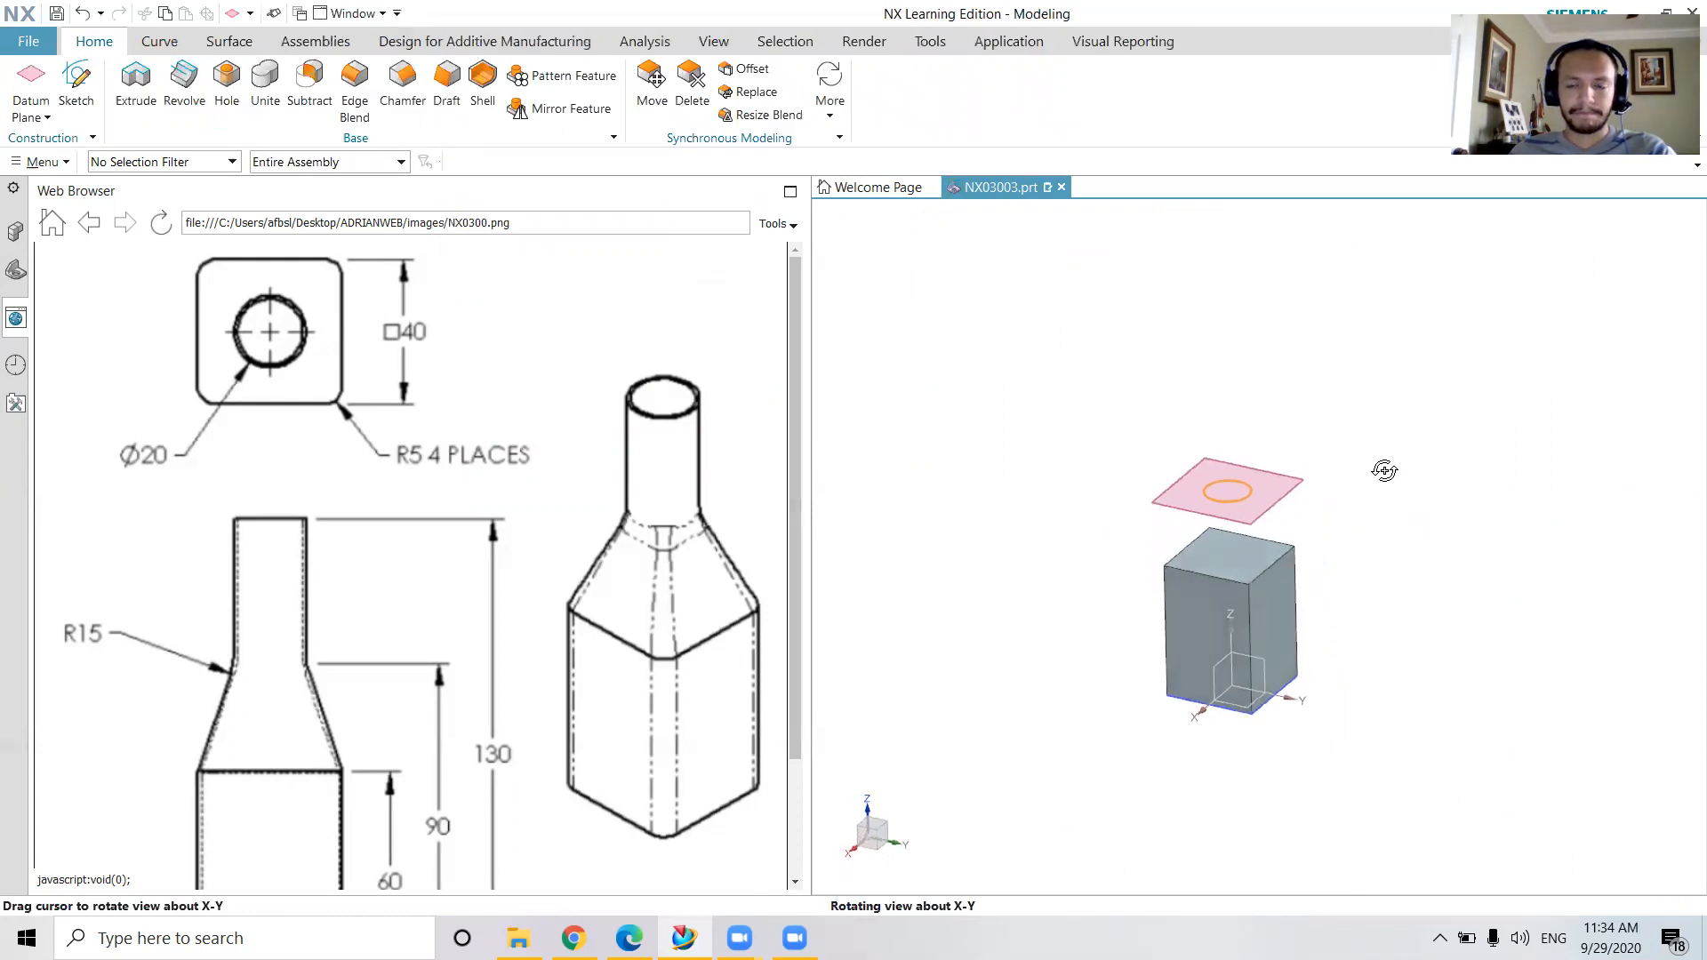
pyautogui.scroll(3, 1302, 535)
pyautogui.moveTo(1343, 557); pyautogui.dragTo(1345, 519, button='middle')
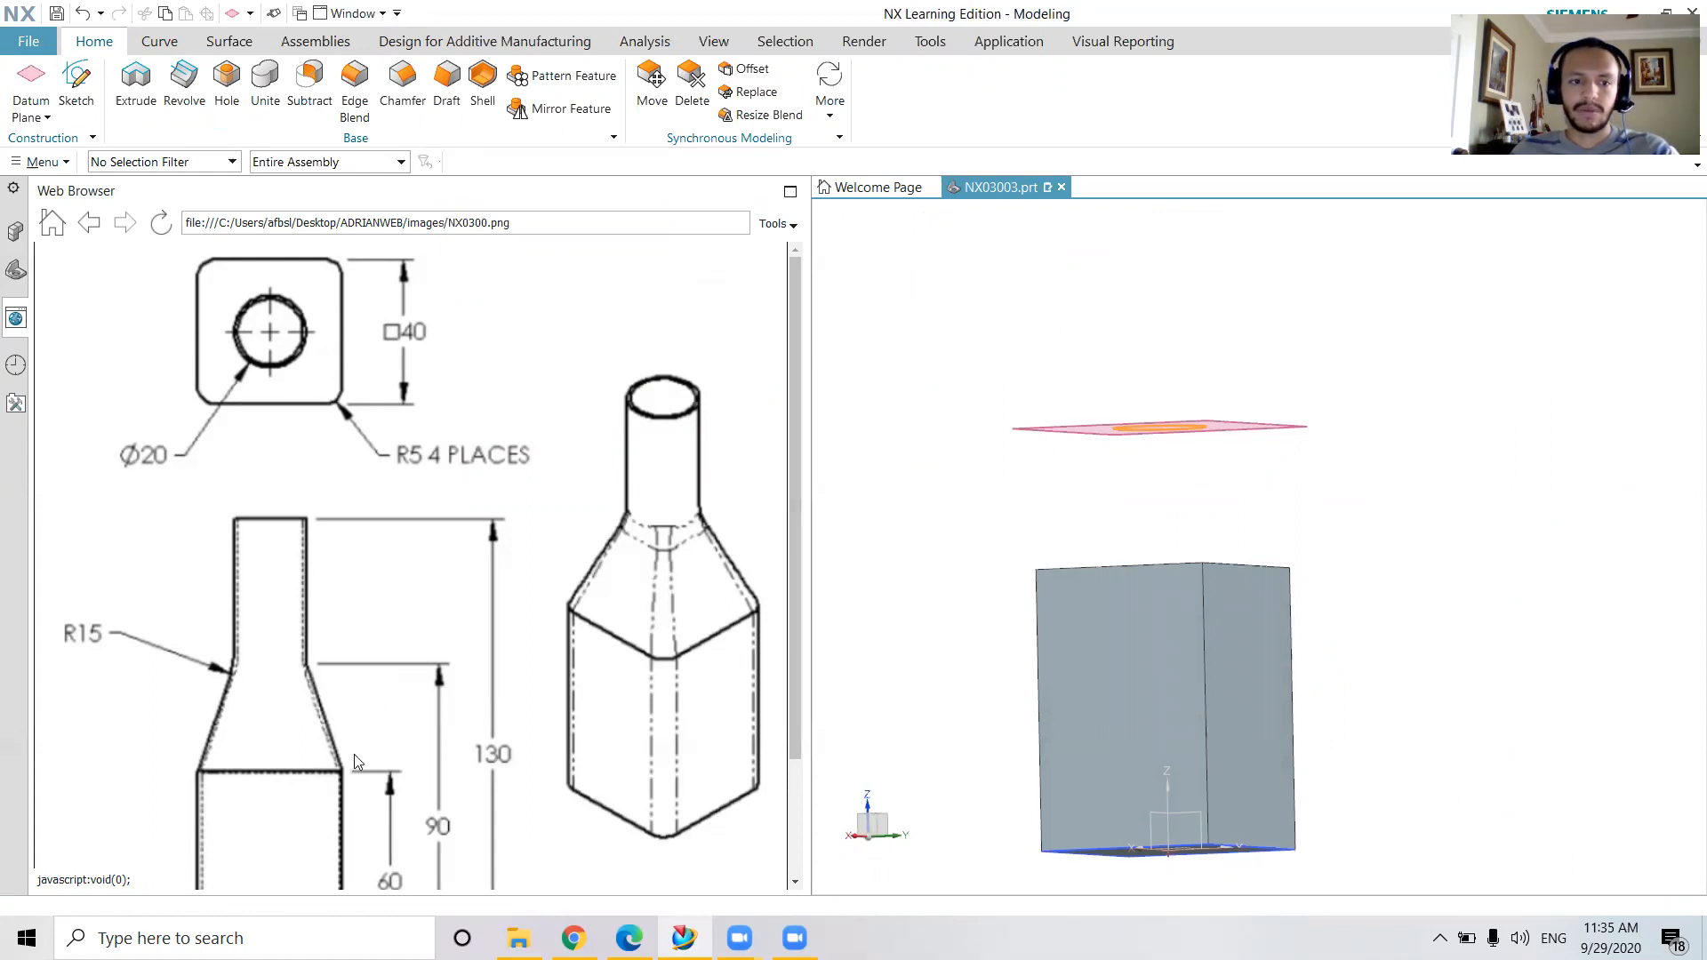
pyautogui.moveTo(1402, 556); pyautogui.dragTo(1425, 587, button='middle')
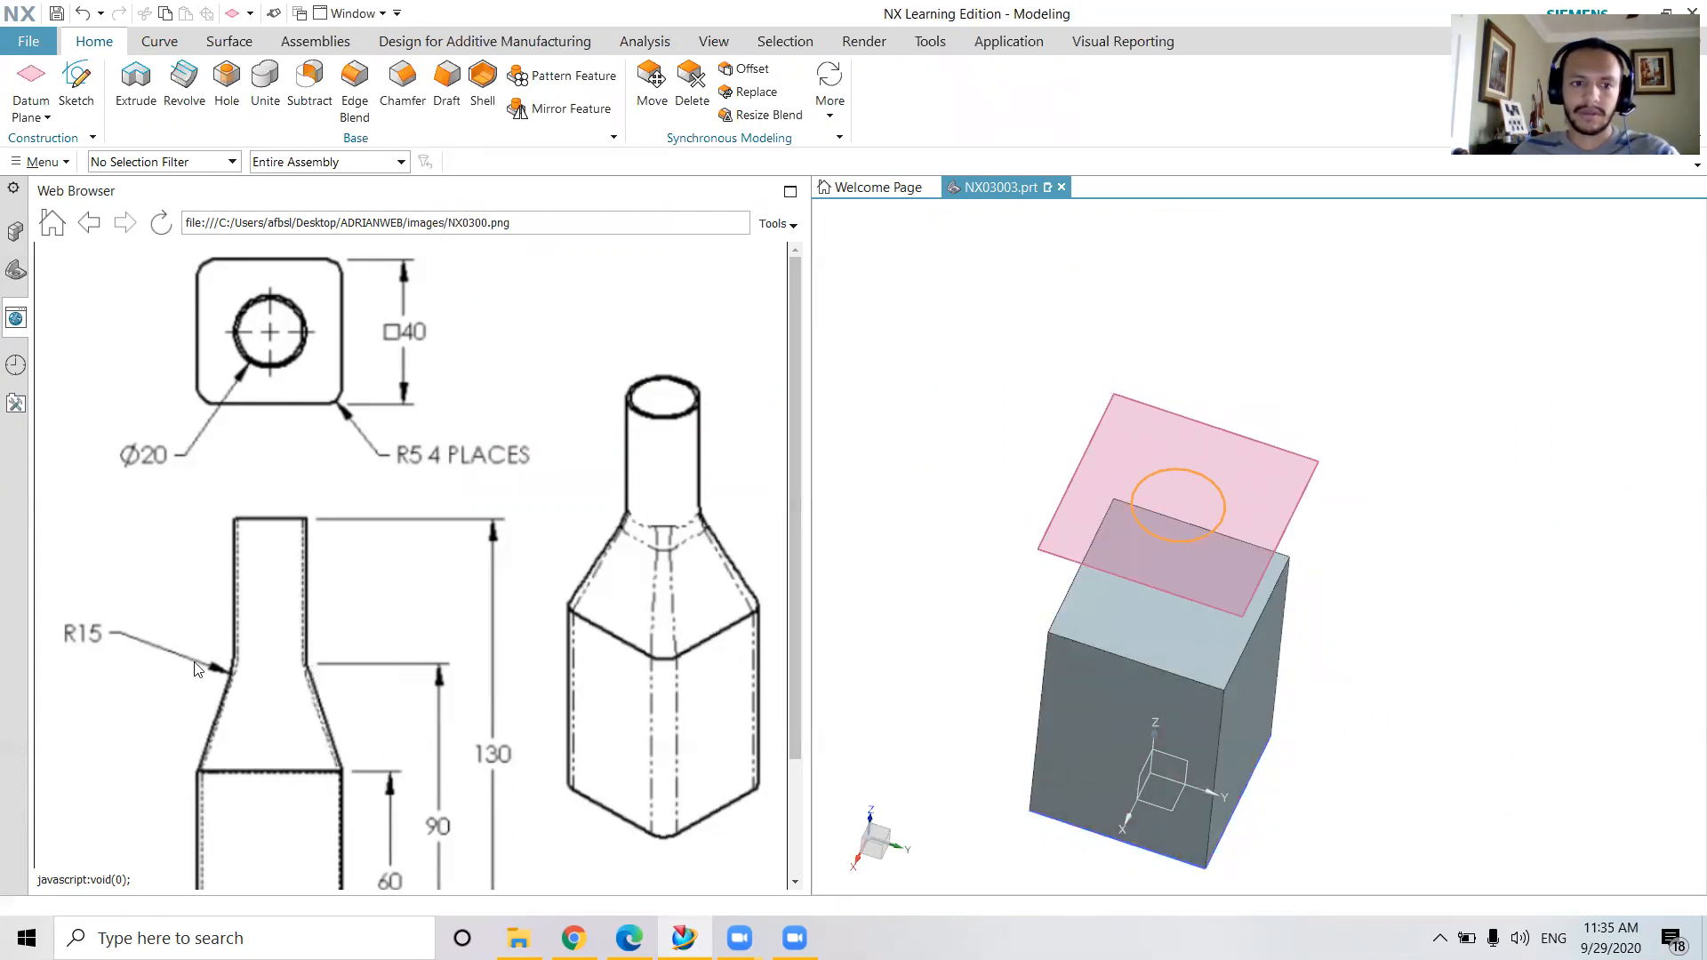
pyautogui.click(251, 42)
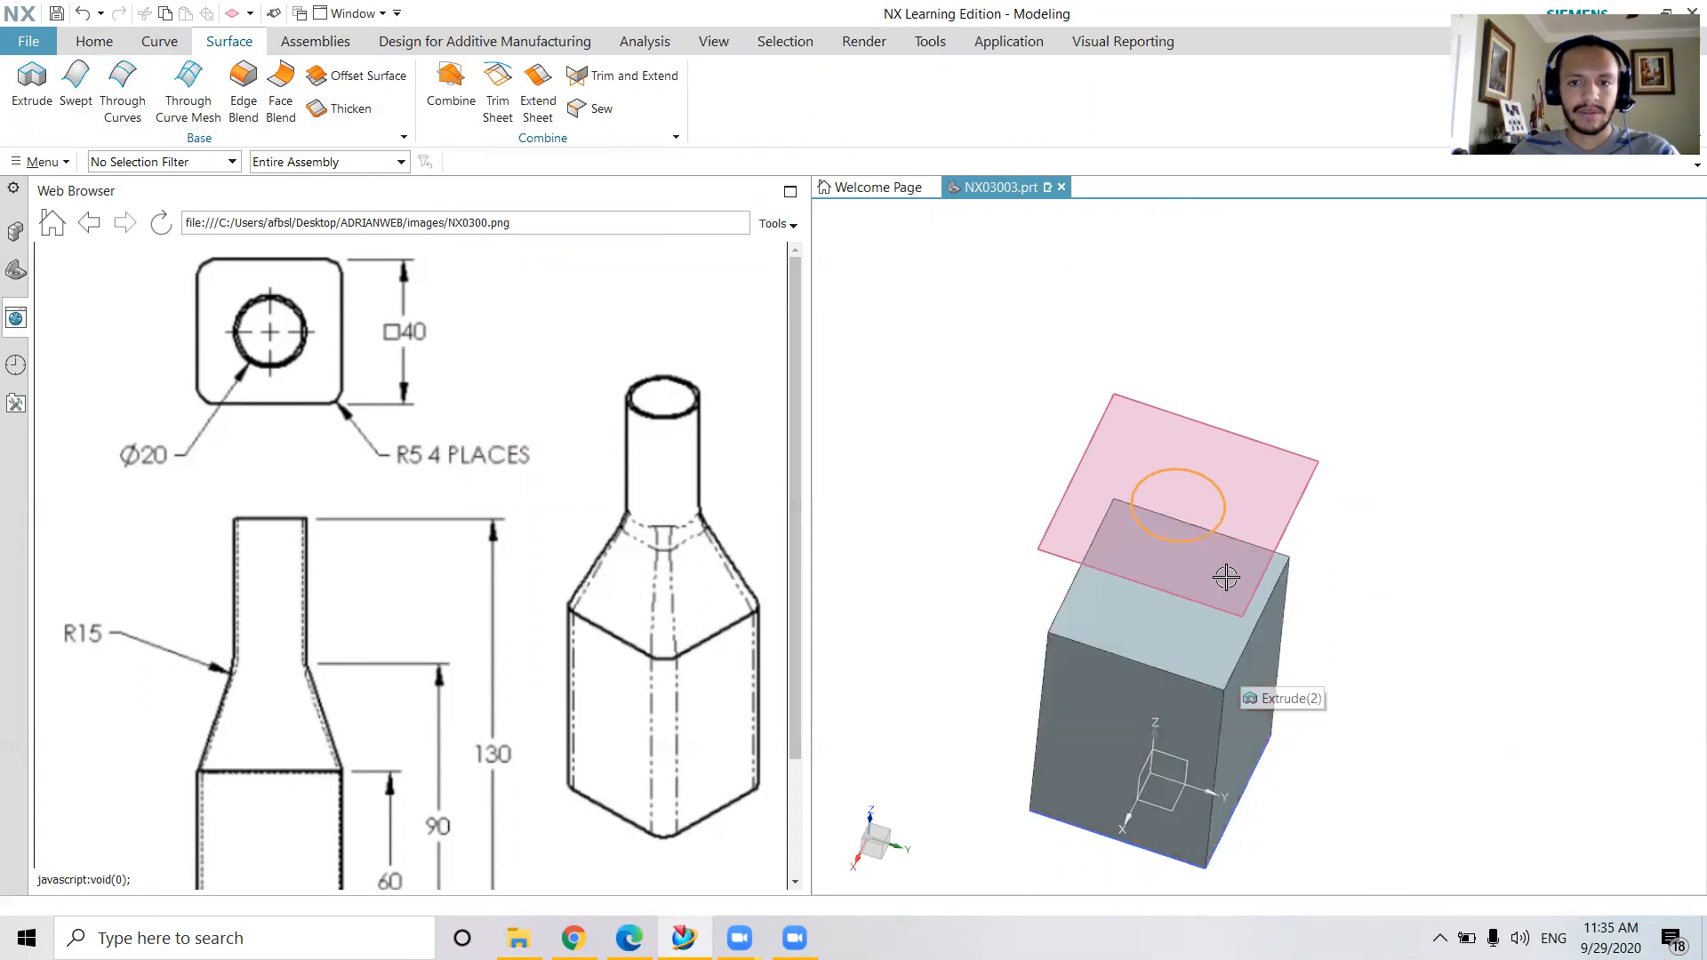
pyautogui.click(244, 96)
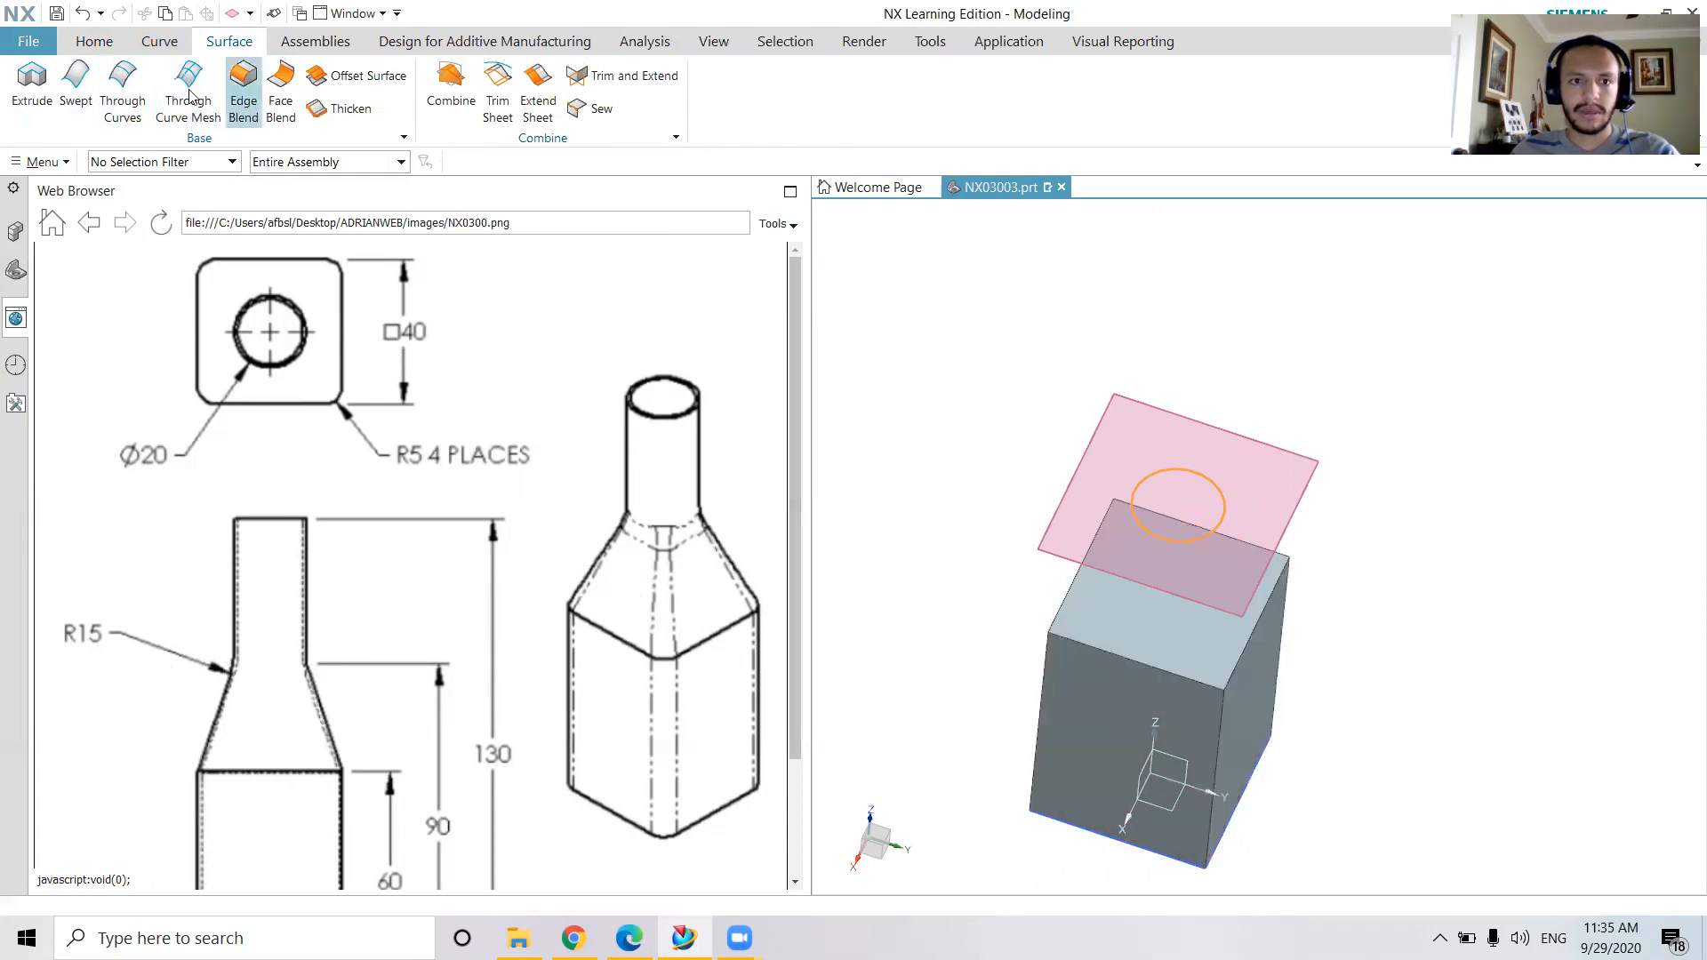
pyautogui.click(1104, 186)
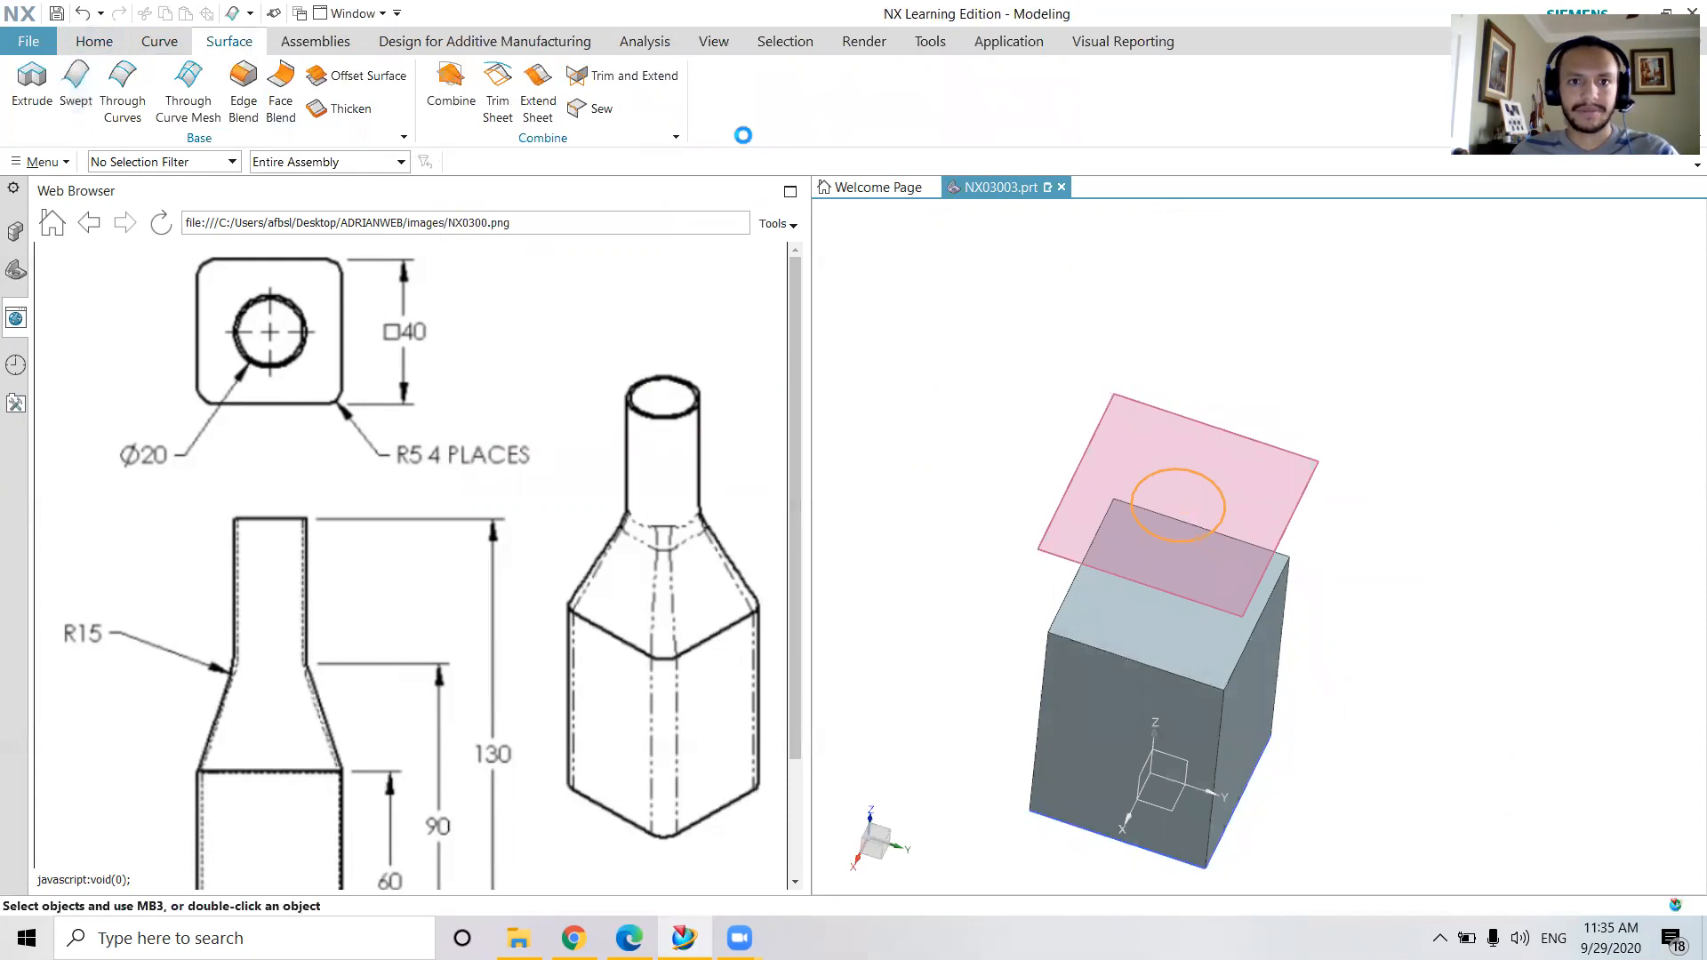
pyautogui.click(749, 214)
# Start a Through Curves feature with the selection filter set to Curve and pick the circle as the first section
pyautogui.click(123, 110)
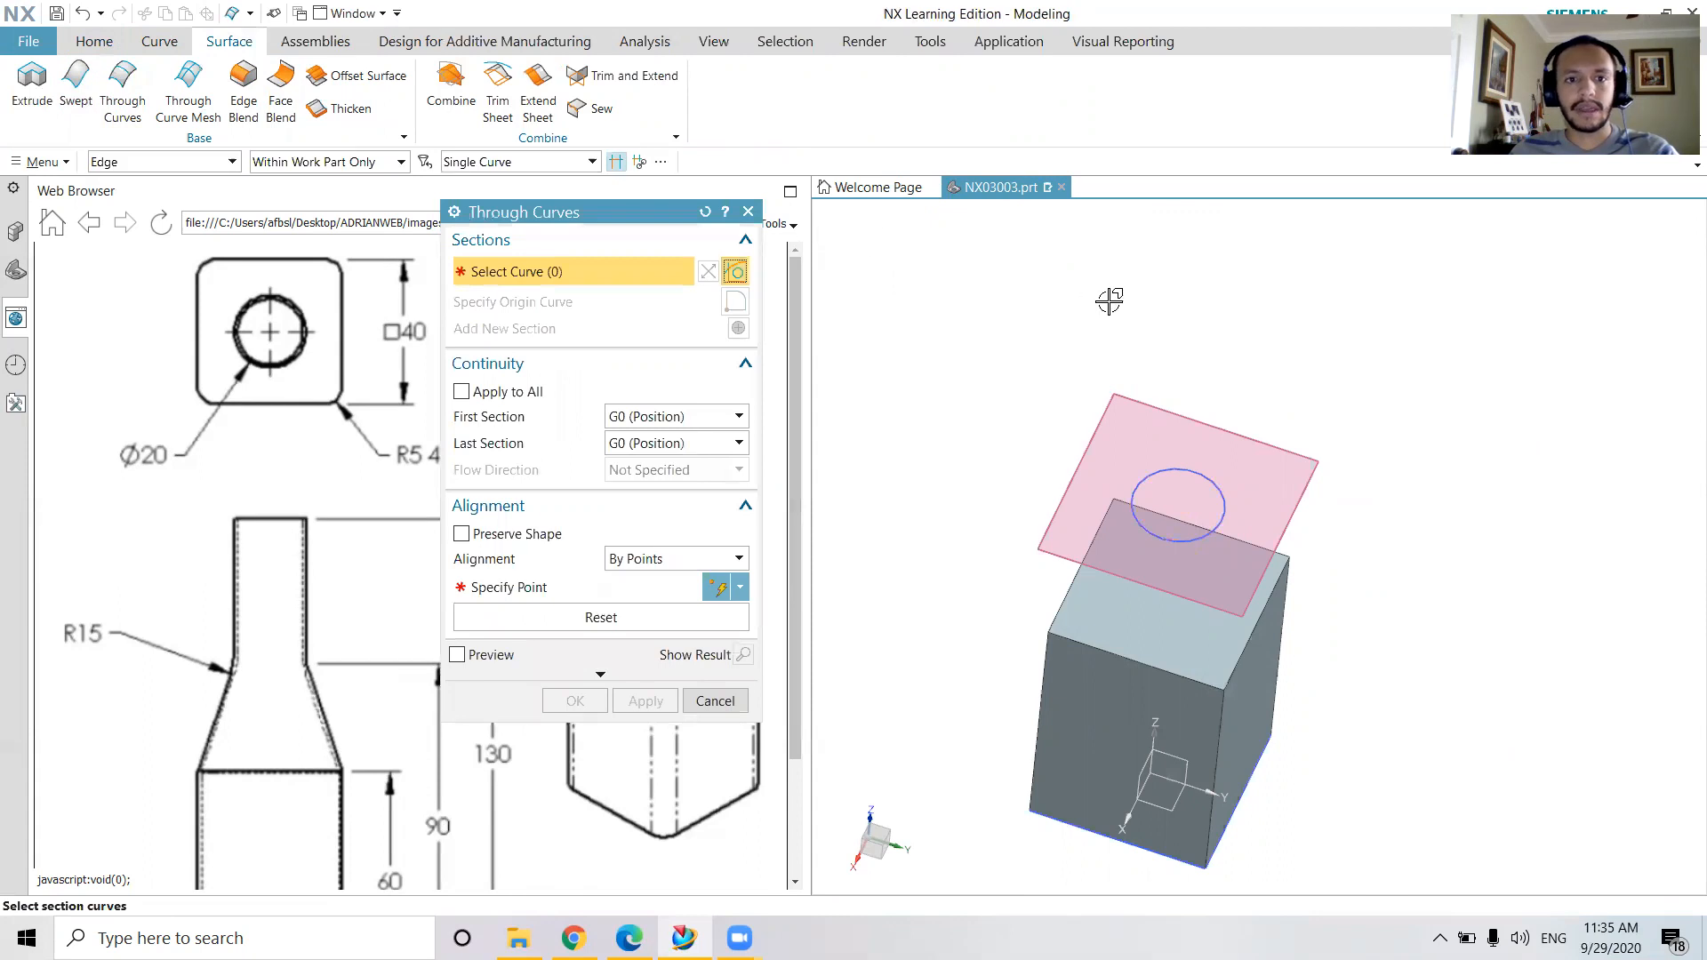
pyautogui.moveTo(1430, 483); pyautogui.dragTo(1432, 442, button='middle')
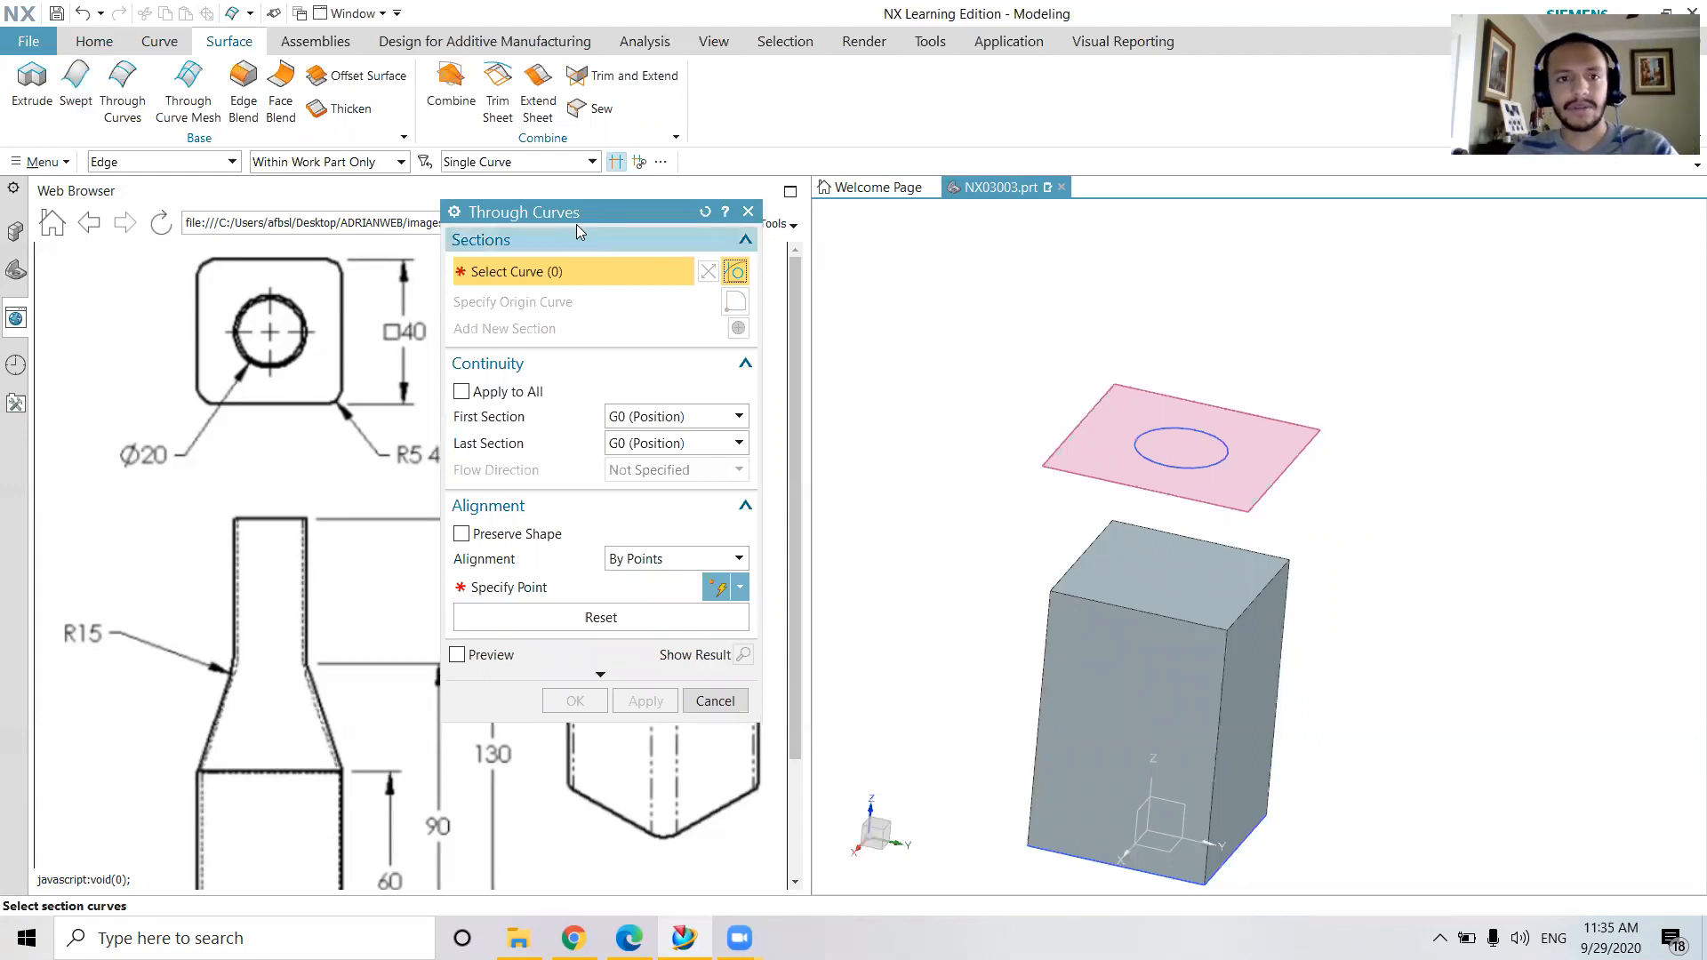
pyautogui.moveTo(624, 212); pyautogui.dragTo(657, 155)
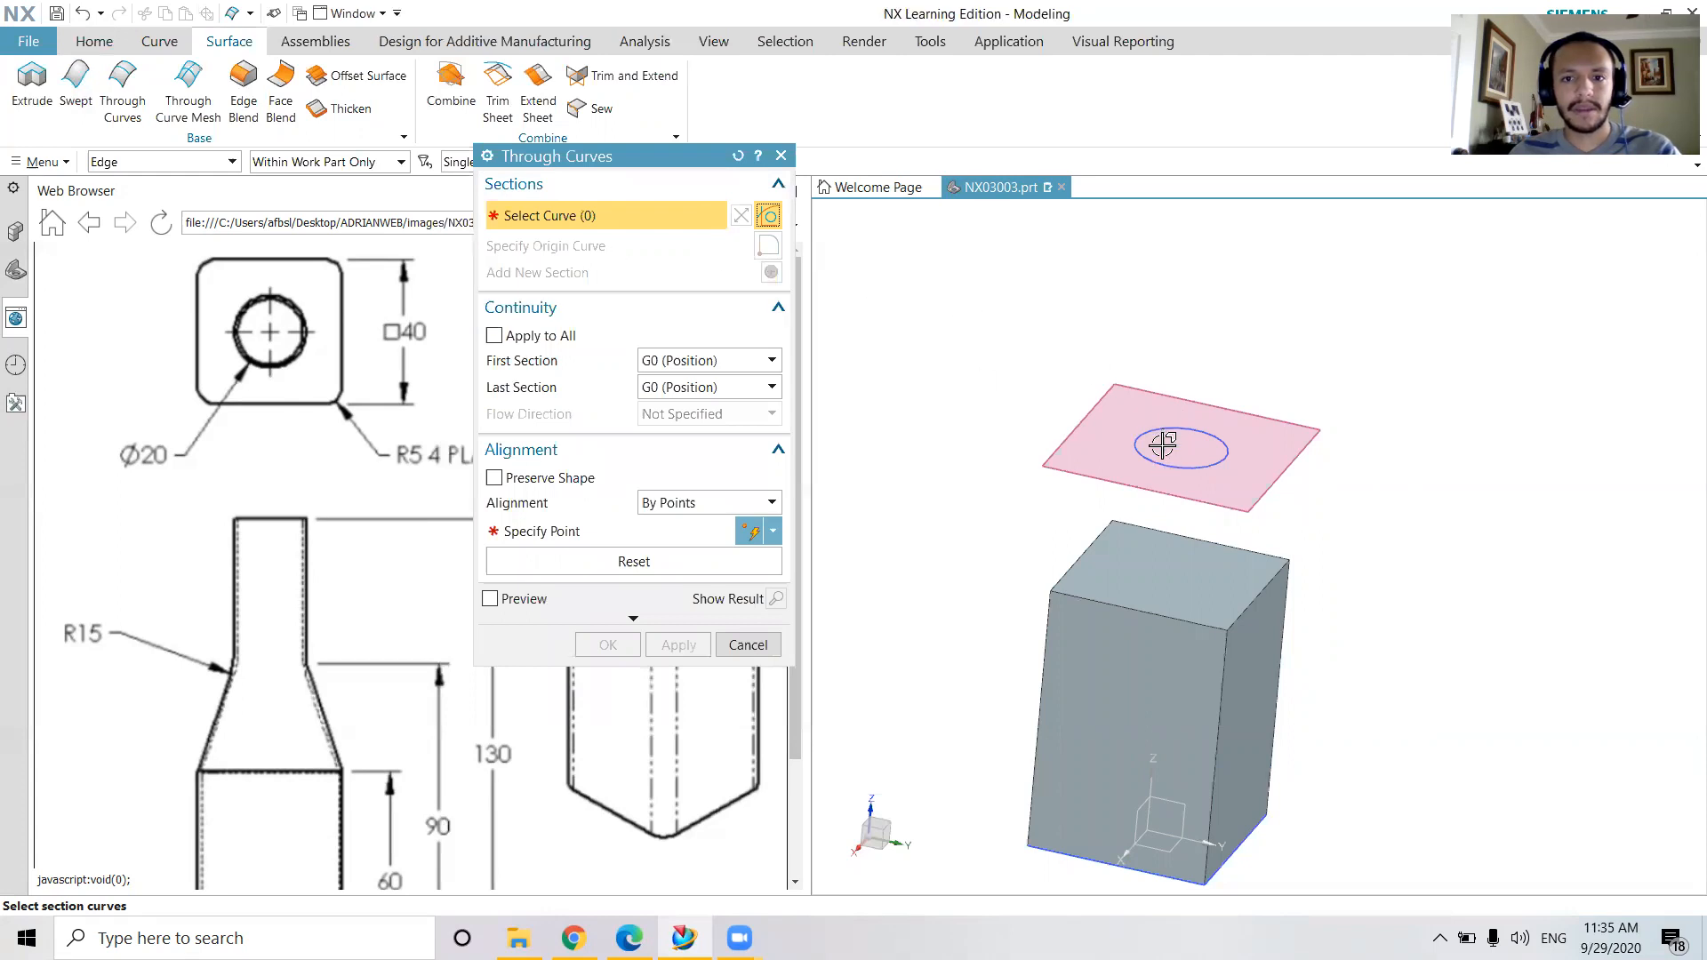
pyautogui.click(187, 165)
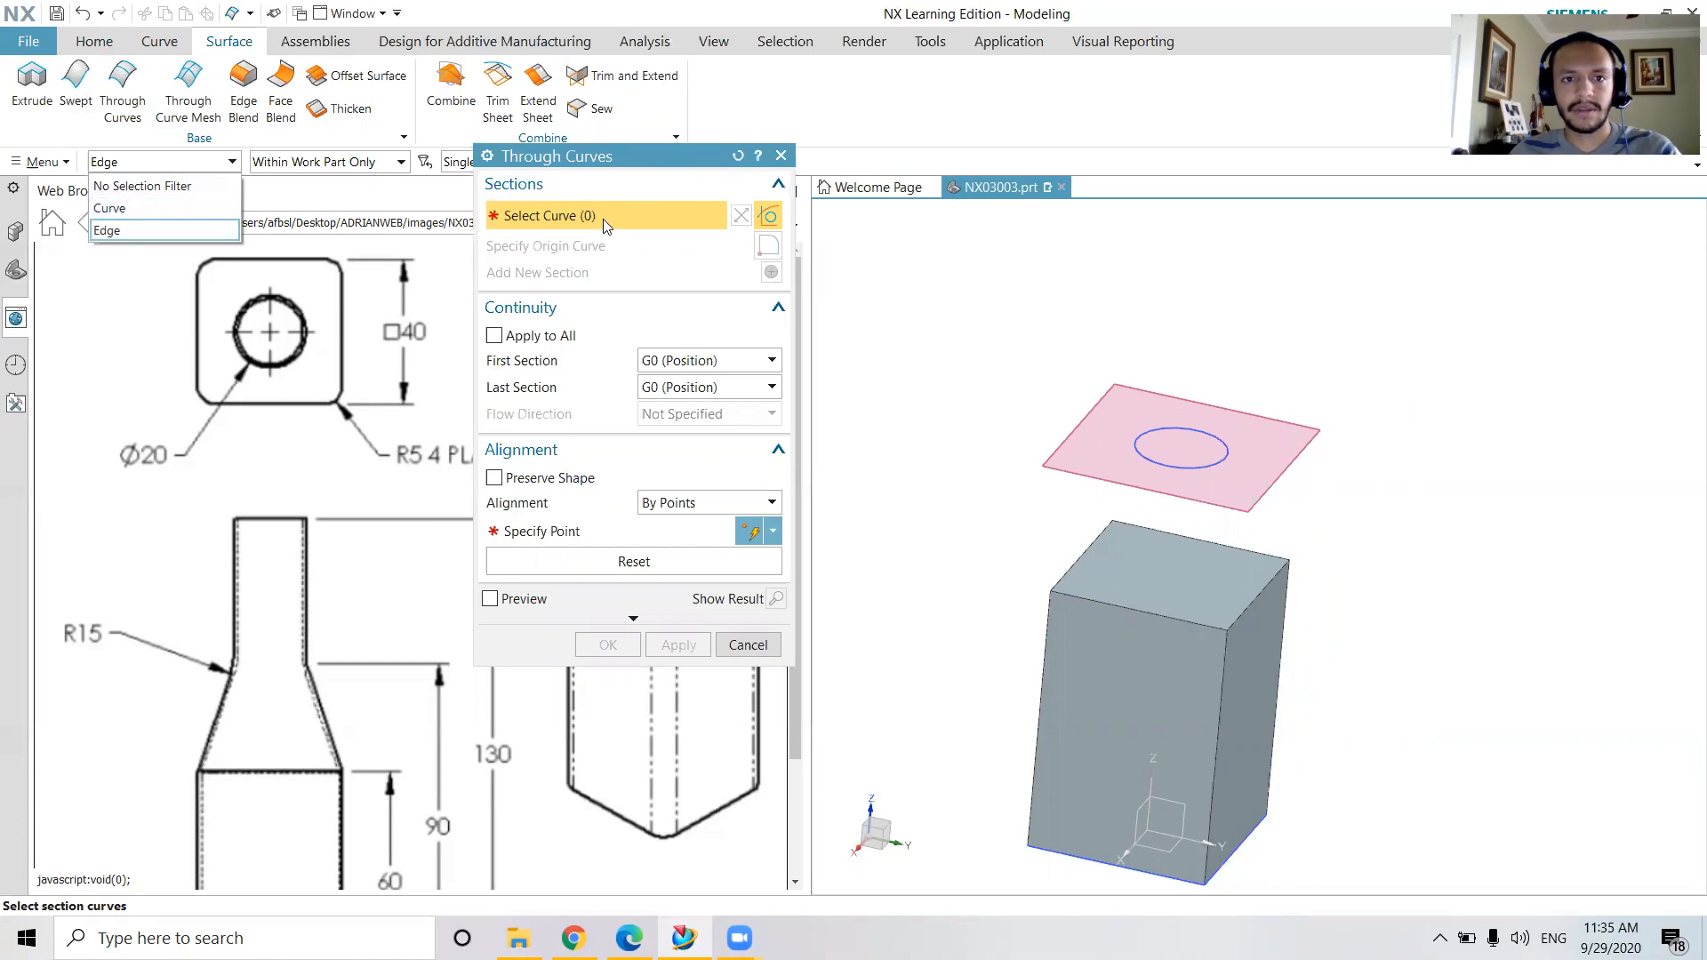
pyautogui.moveTo(510, 160); pyautogui.dragTo(488, 254)
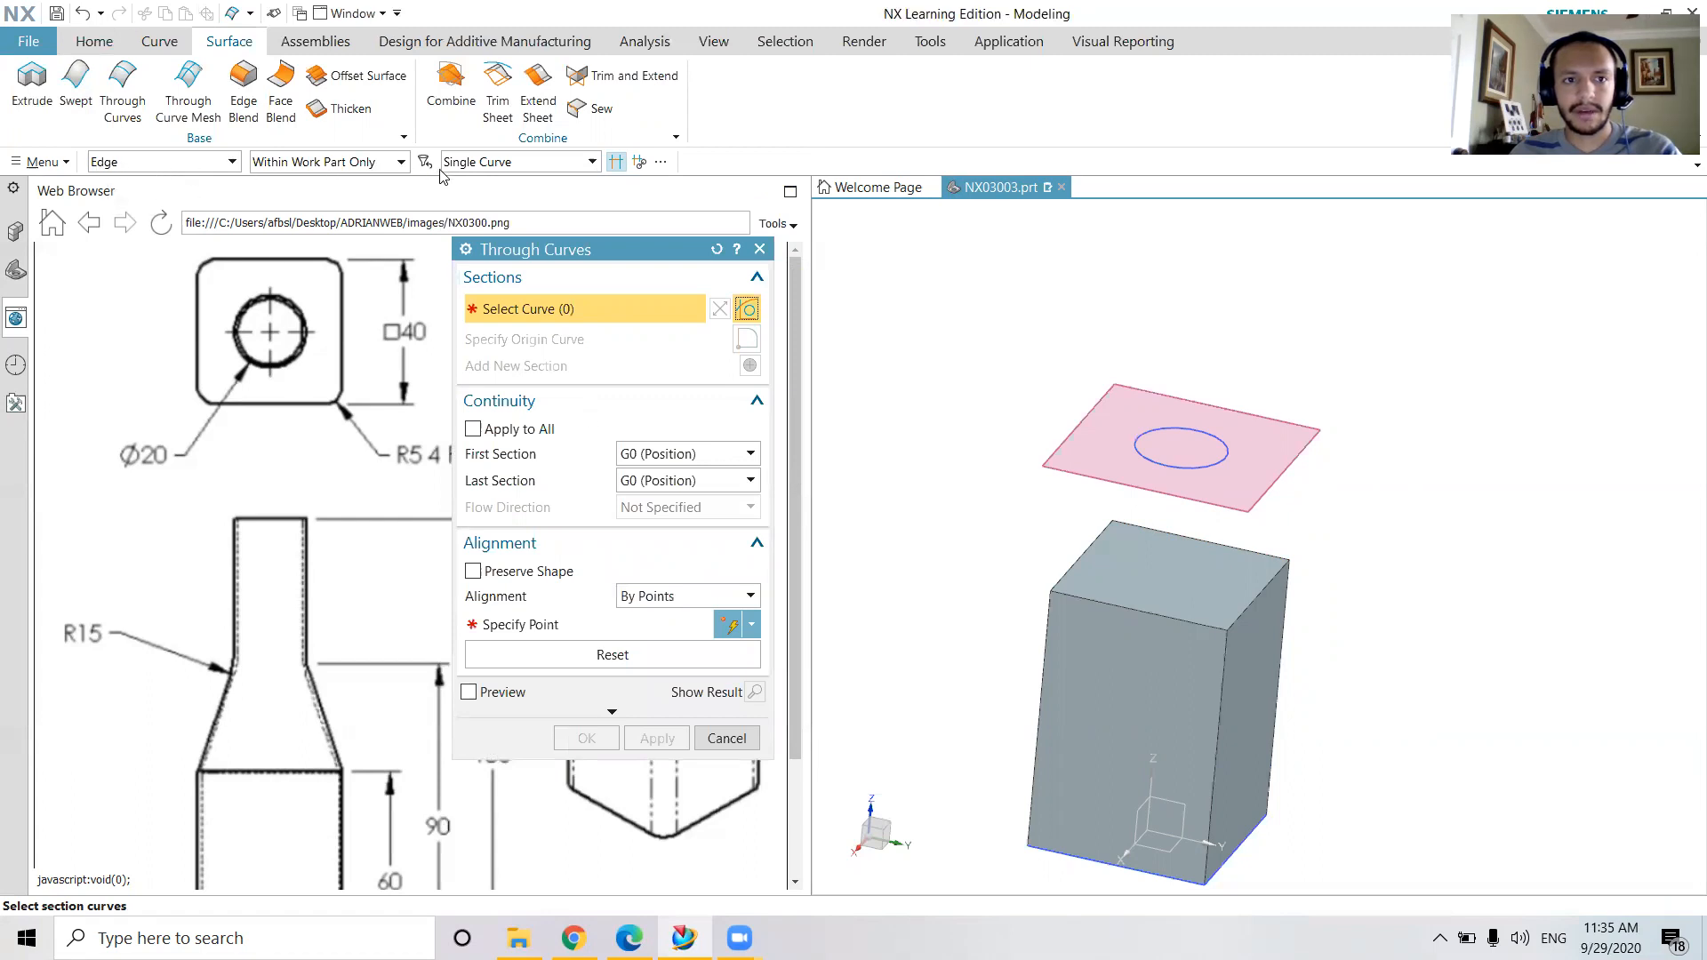
pyautogui.click(186, 166)
pyautogui.click(174, 206)
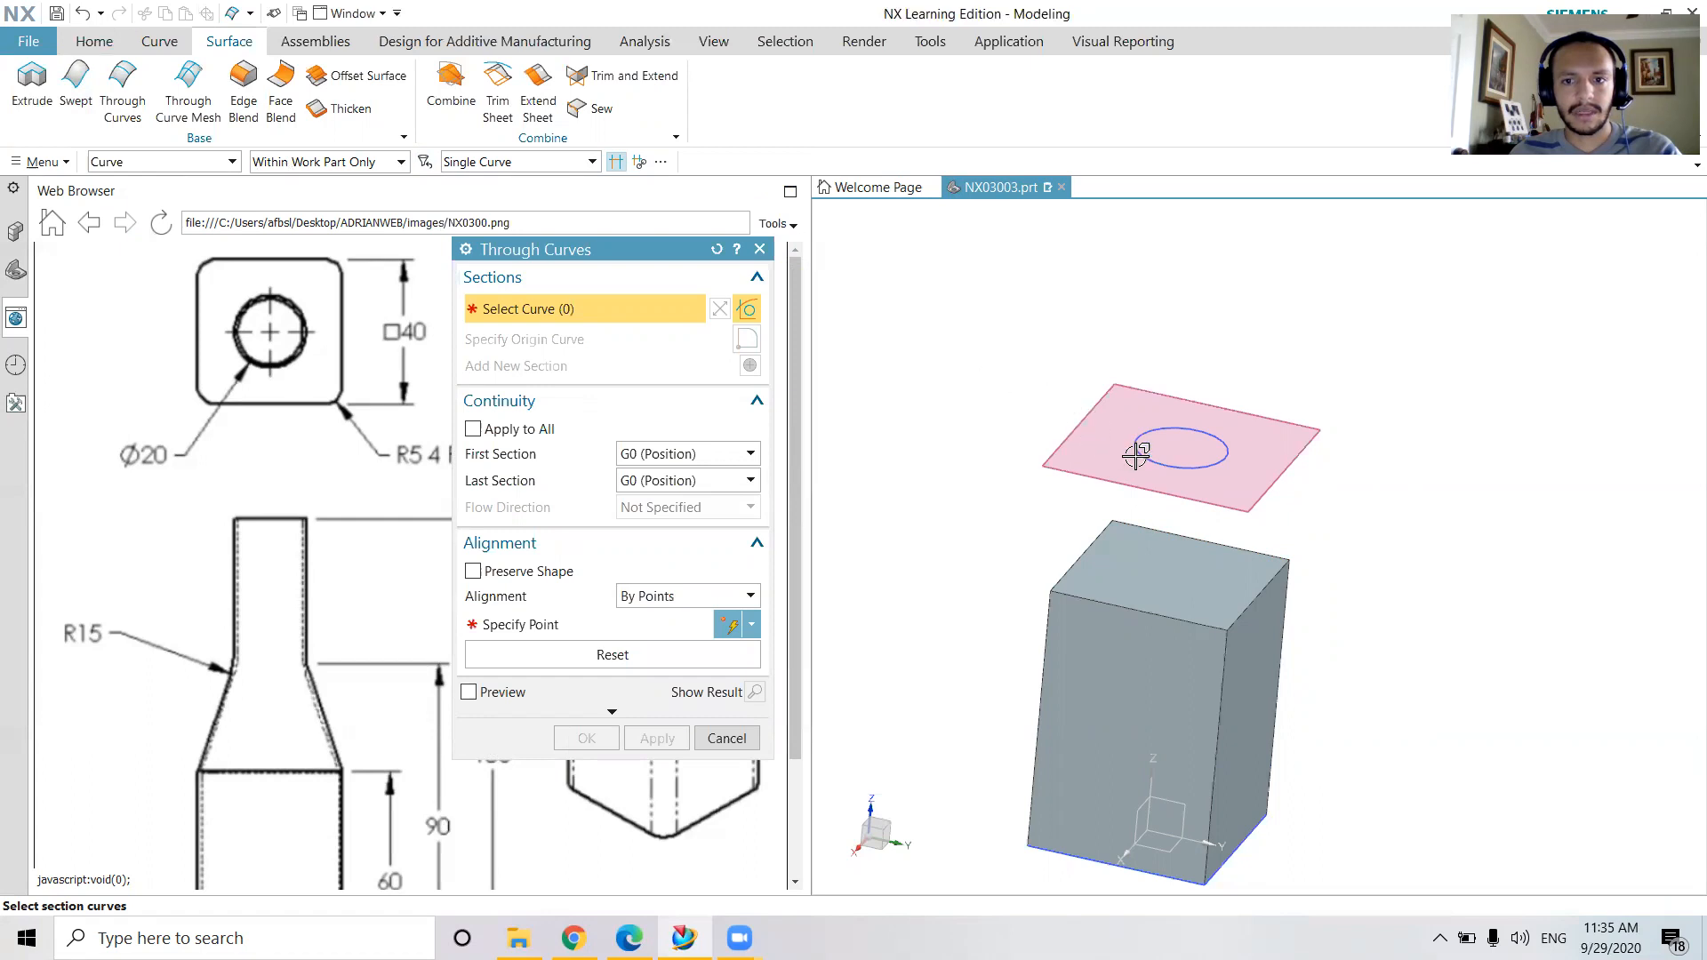
pyautogui.click(1195, 430)
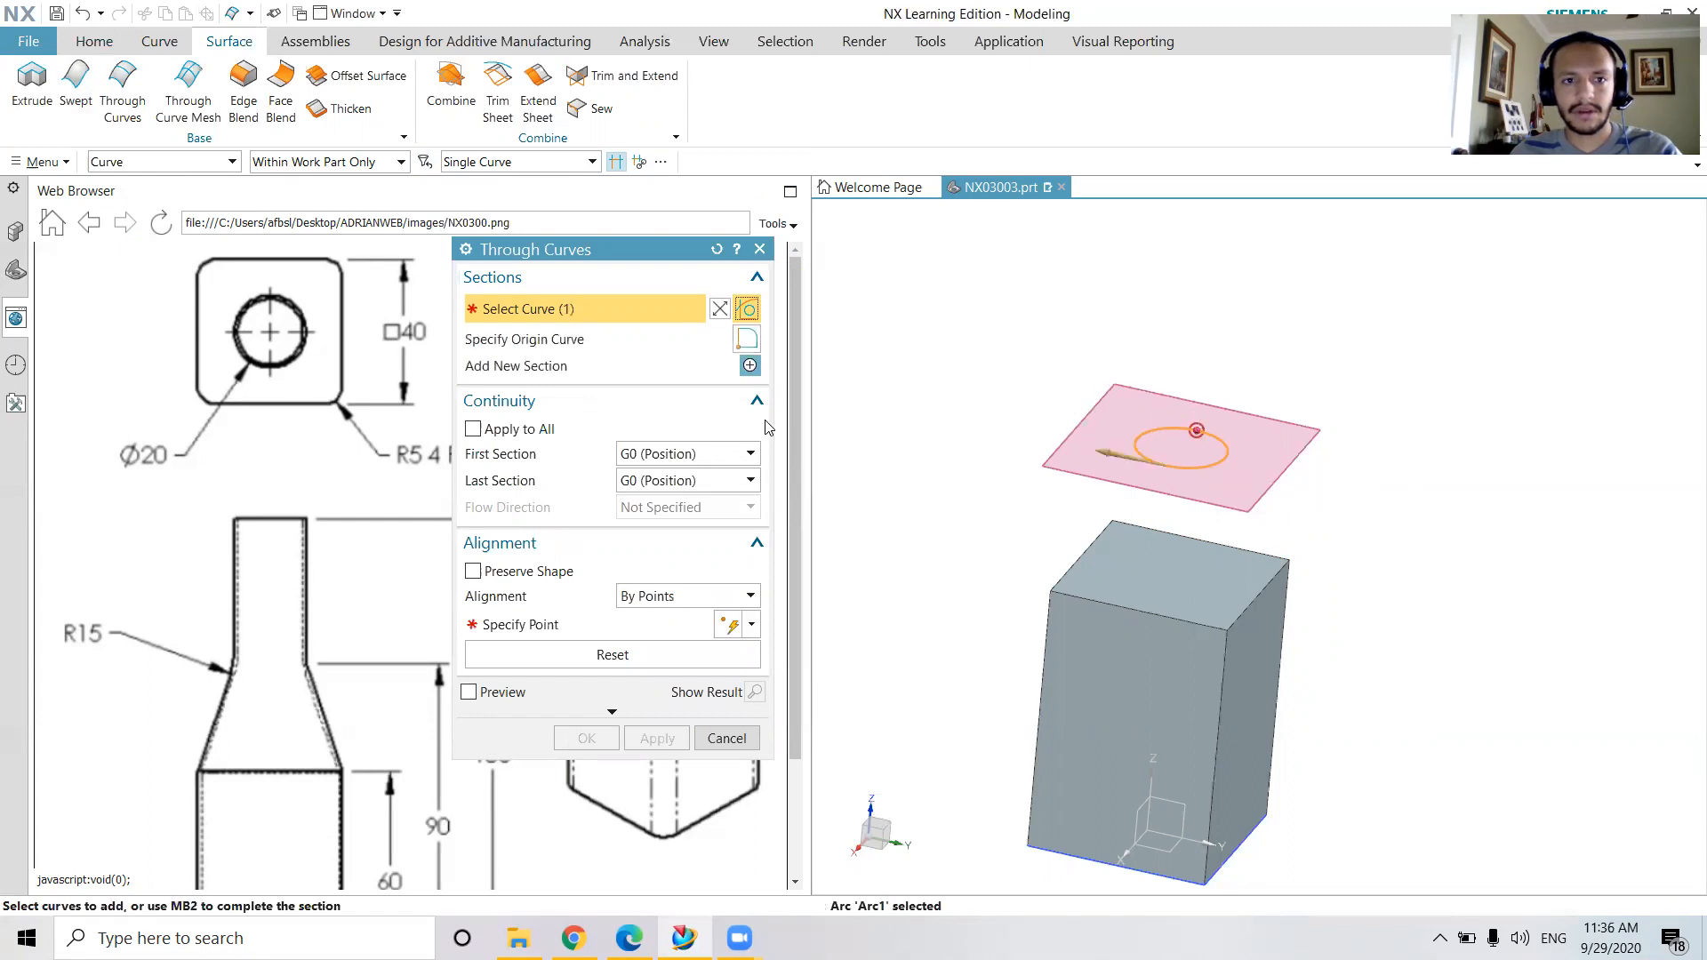
# Add a second section made of the four top edges of the square body, with the selection filter set to Edge
pyautogui.click(750, 366)
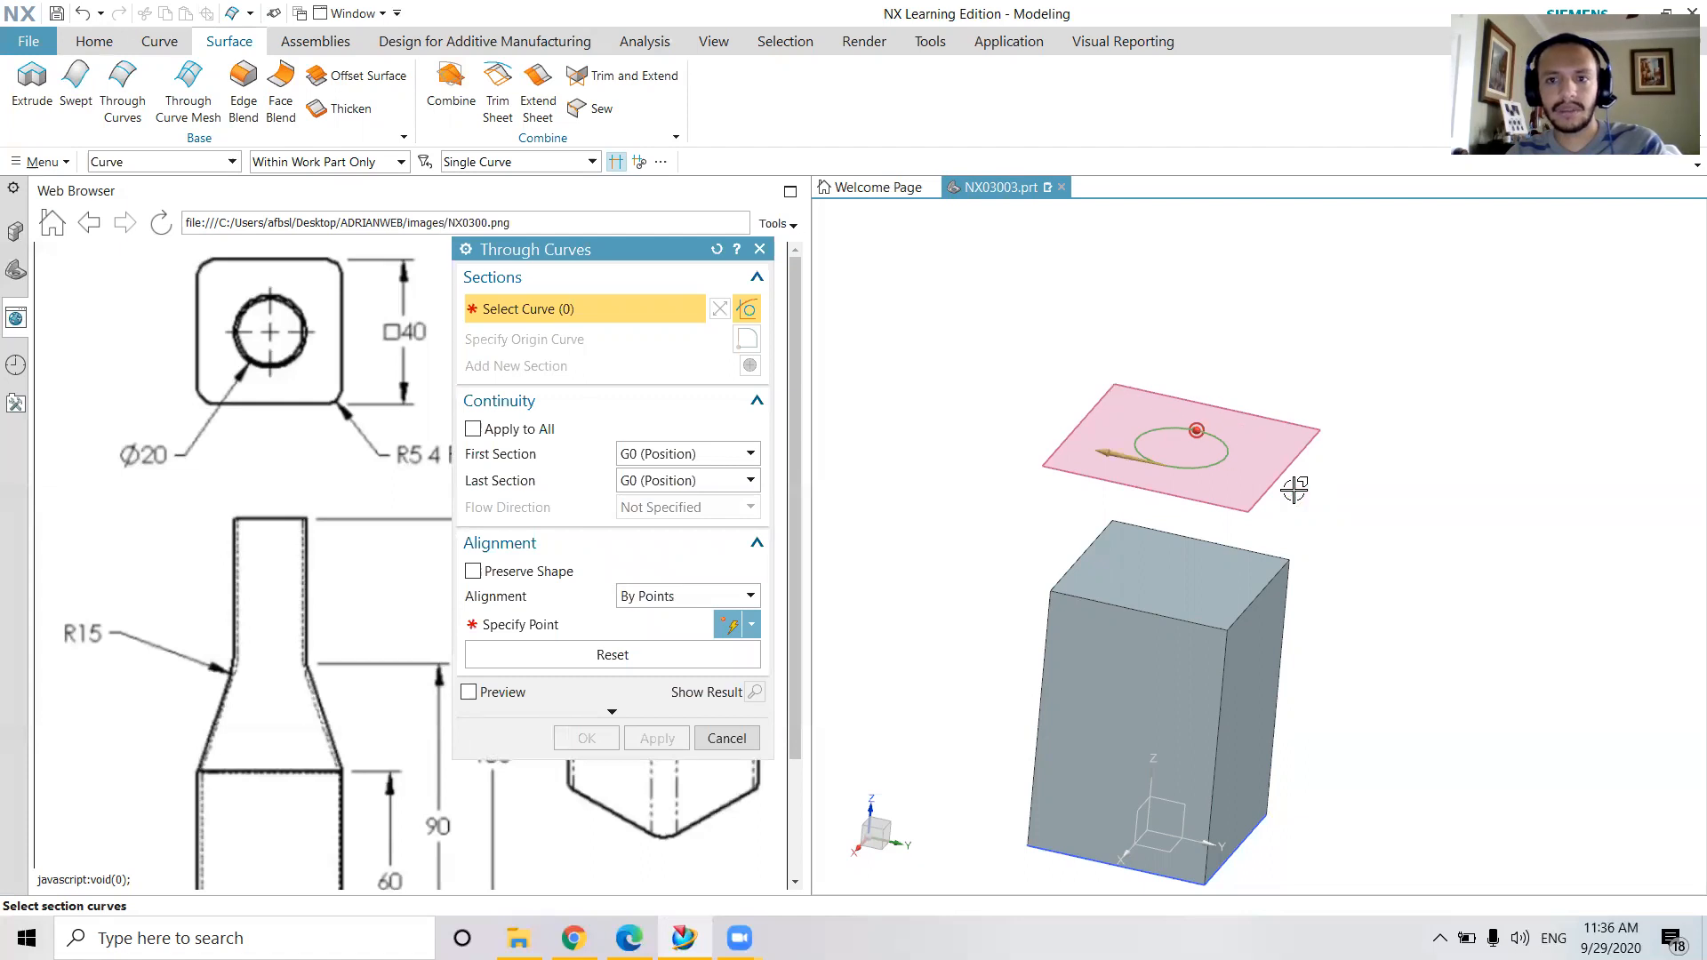
pyautogui.click(206, 162)
pyautogui.click(169, 227)
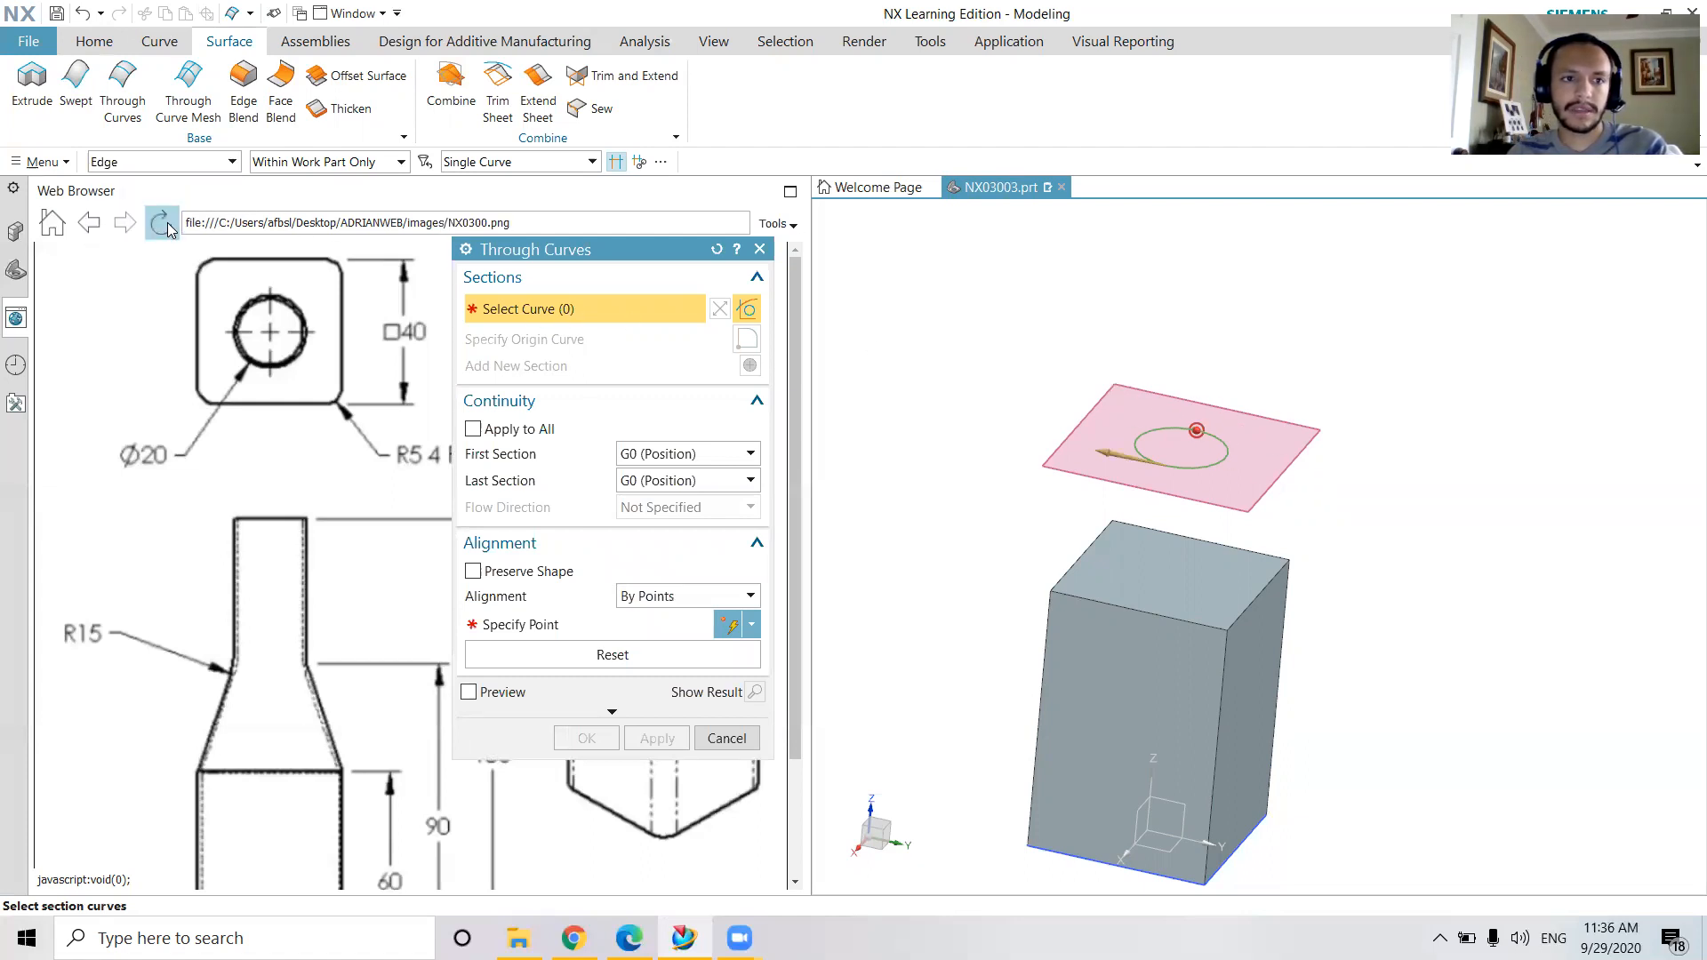
pyautogui.click(1152, 604)
pyautogui.click(1249, 595)
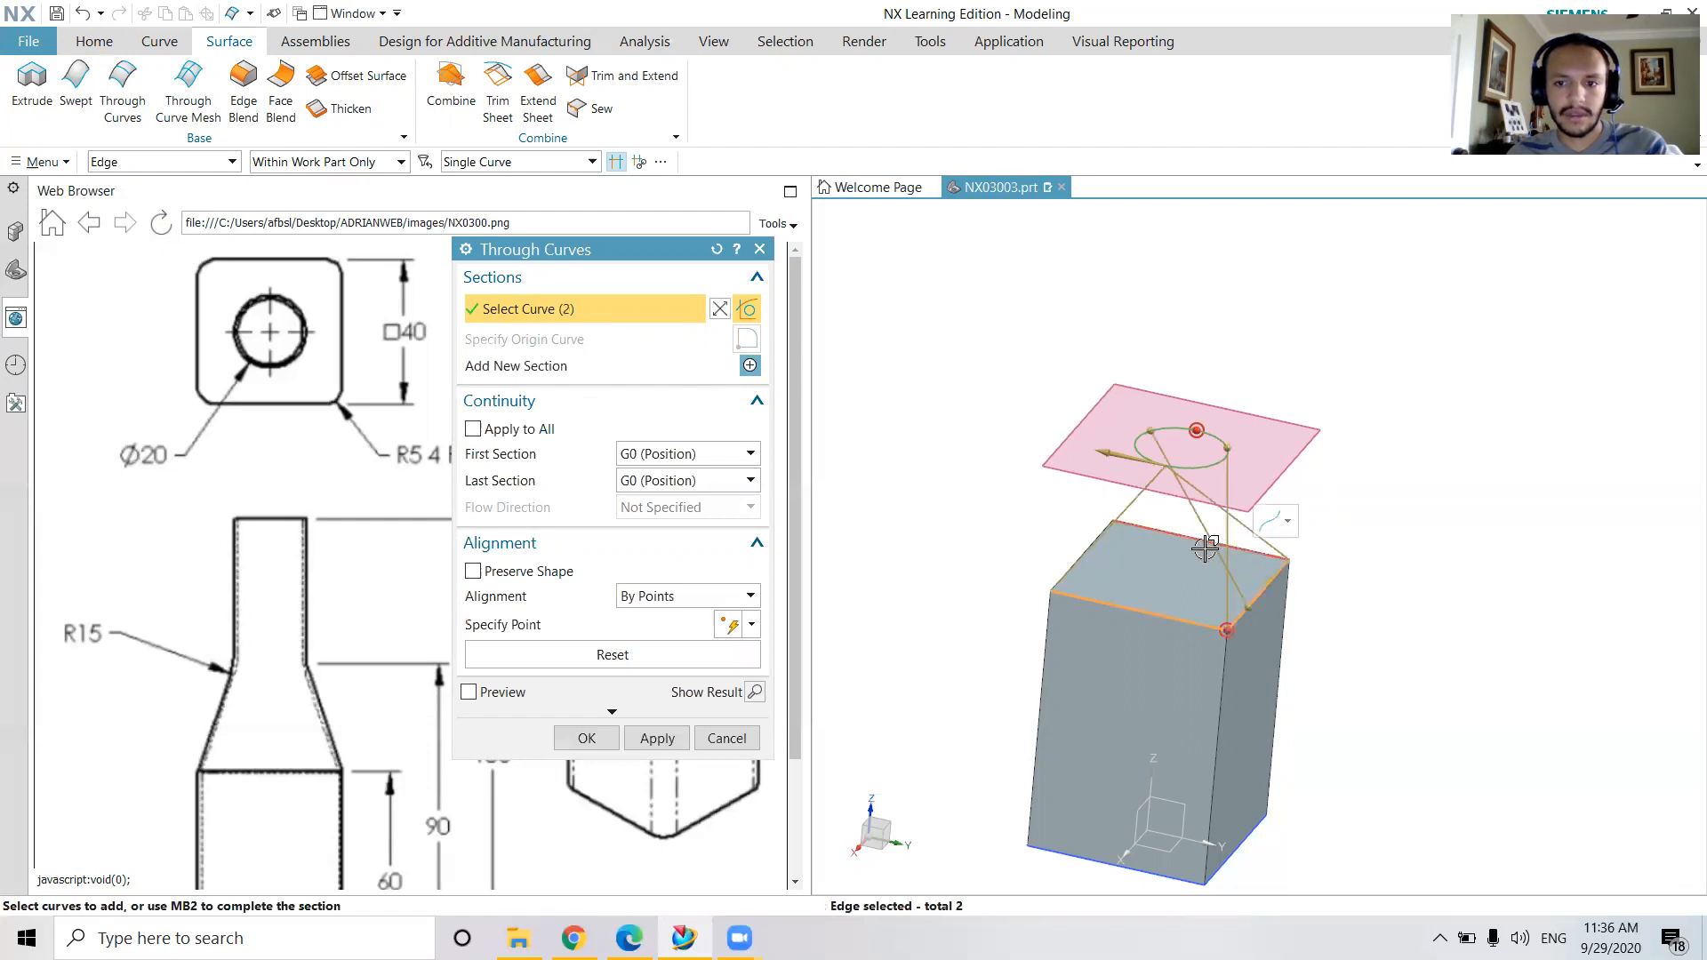
pyautogui.click(1174, 538)
pyautogui.moveTo(1108, 563)
pyautogui.mouseDown(button='middle')
pyautogui.moveTo(1138, 606)
pyautogui.moveTo(1109, 579)
pyautogui.mouseUp(button='middle')
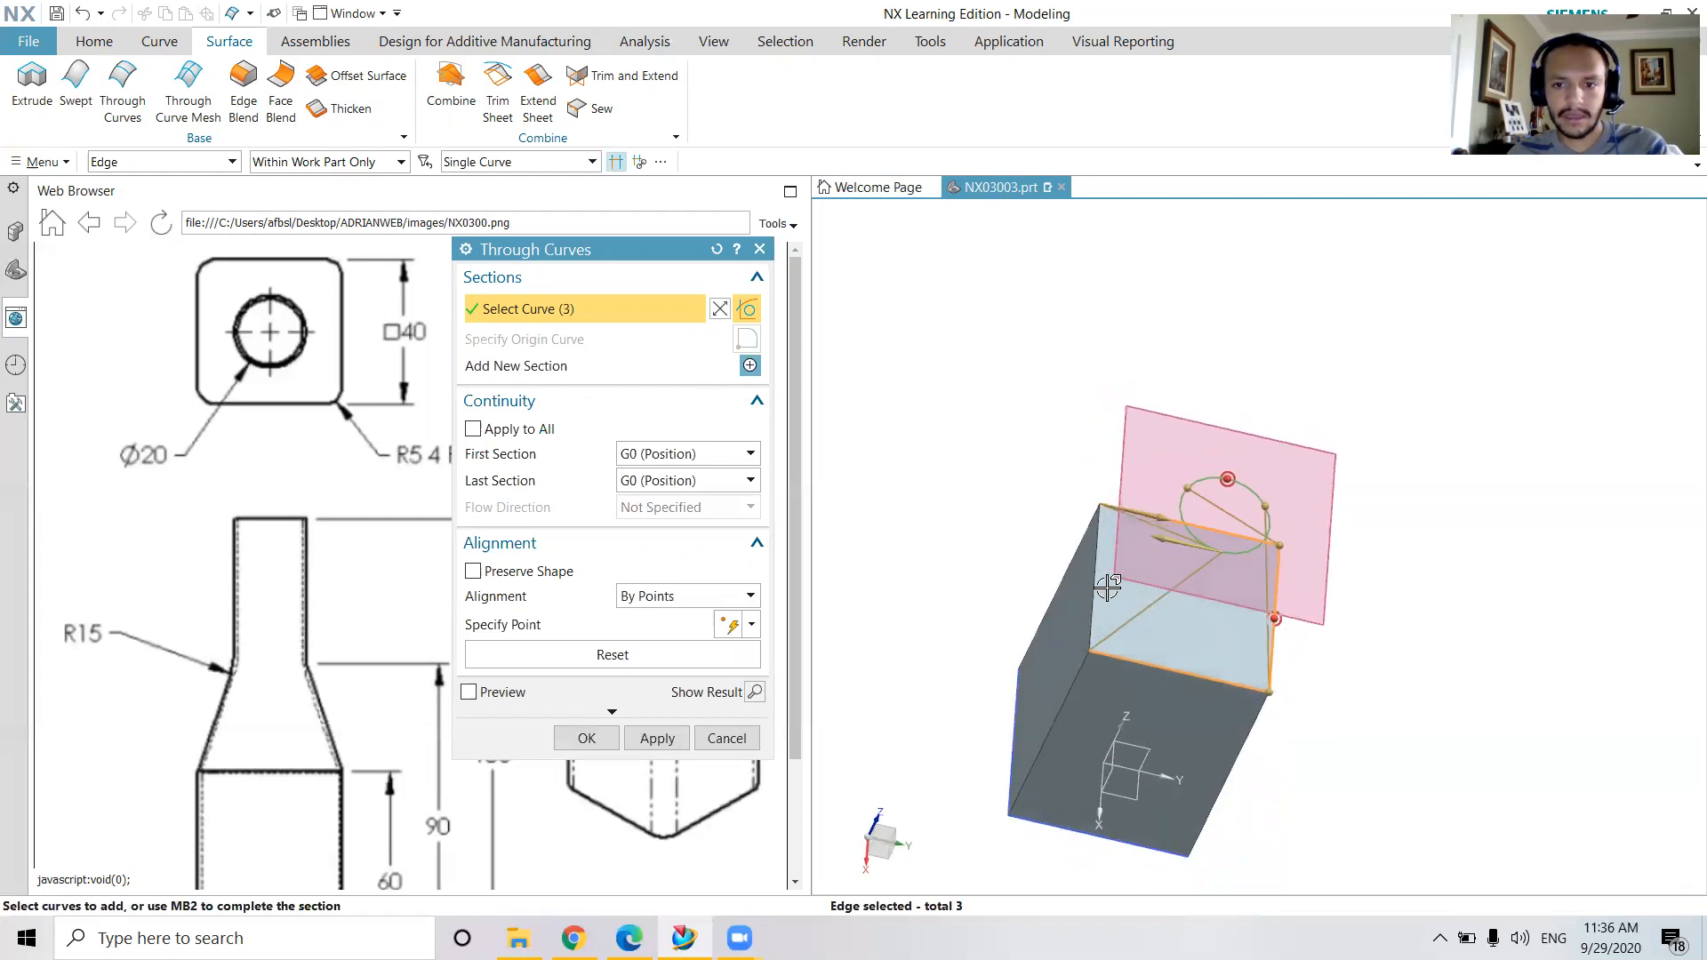
pyautogui.click(1100, 584)
pyautogui.moveTo(1363, 590); pyautogui.dragTo(1293, 603, button='middle')
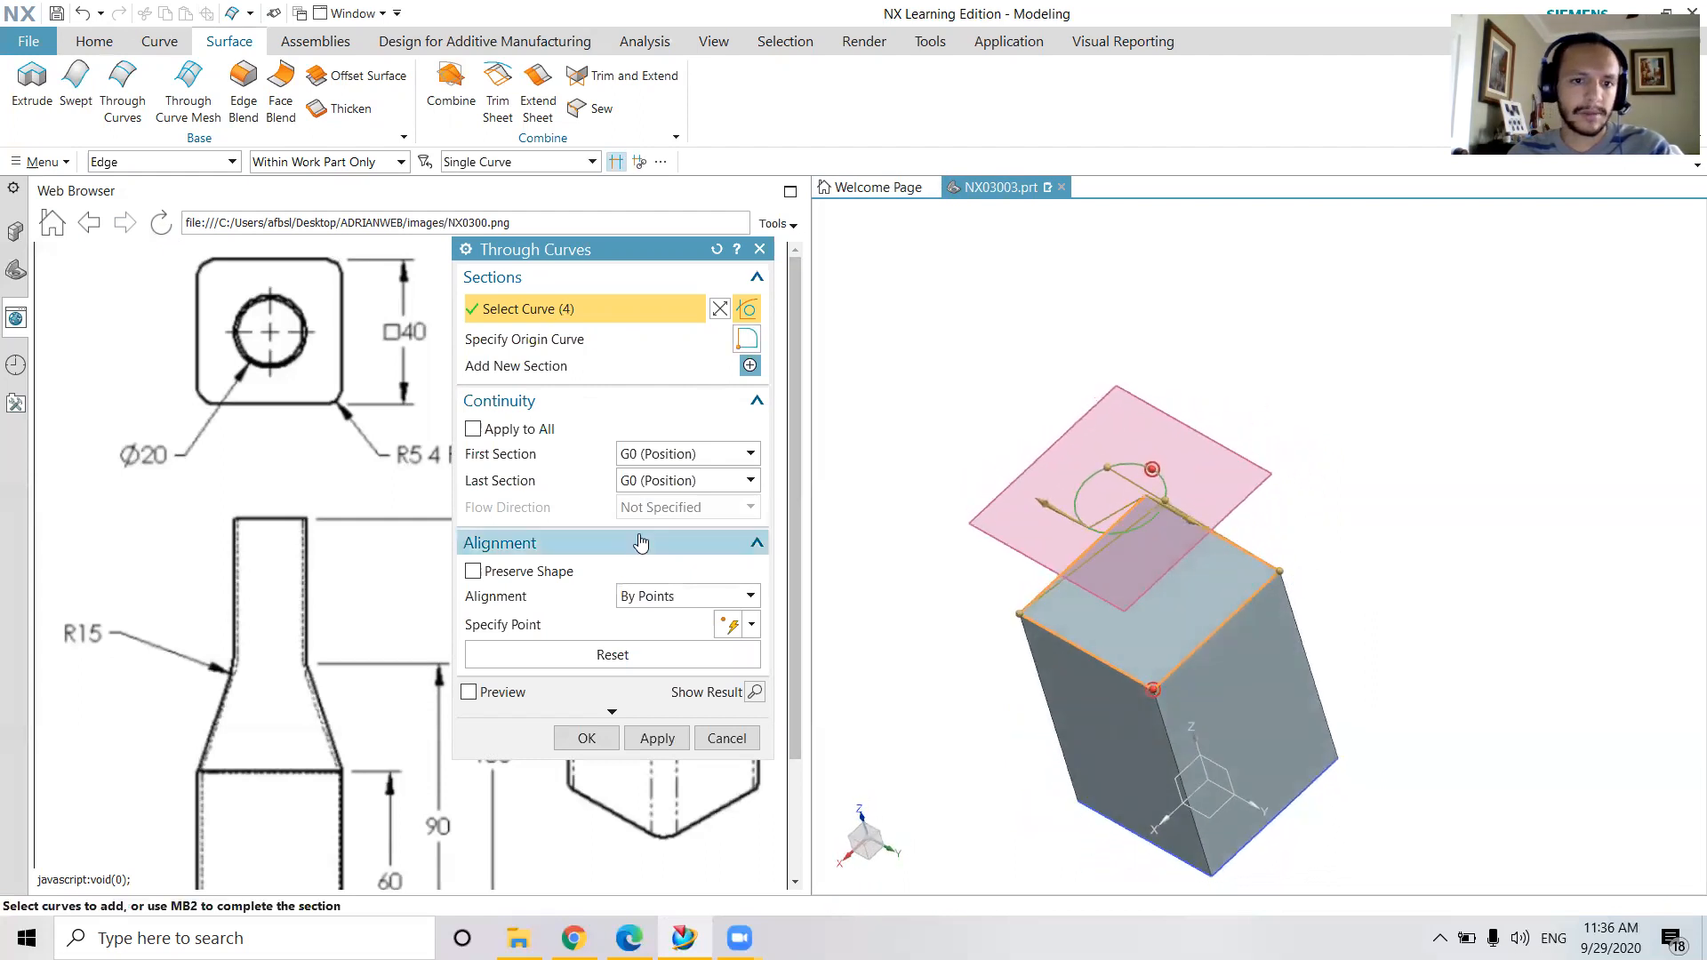
# Preview the Through Curves shape, reverse the direction of the square section, and turn the preview off again
pyautogui.click(489, 695)
pyautogui.moveTo(1336, 672)
pyautogui.mouseDown(button='middle')
pyautogui.moveTo(1394, 591)
pyautogui.moveTo(1372, 684)
pyautogui.moveTo(1352, 655)
pyautogui.mouseUp(button='middle')
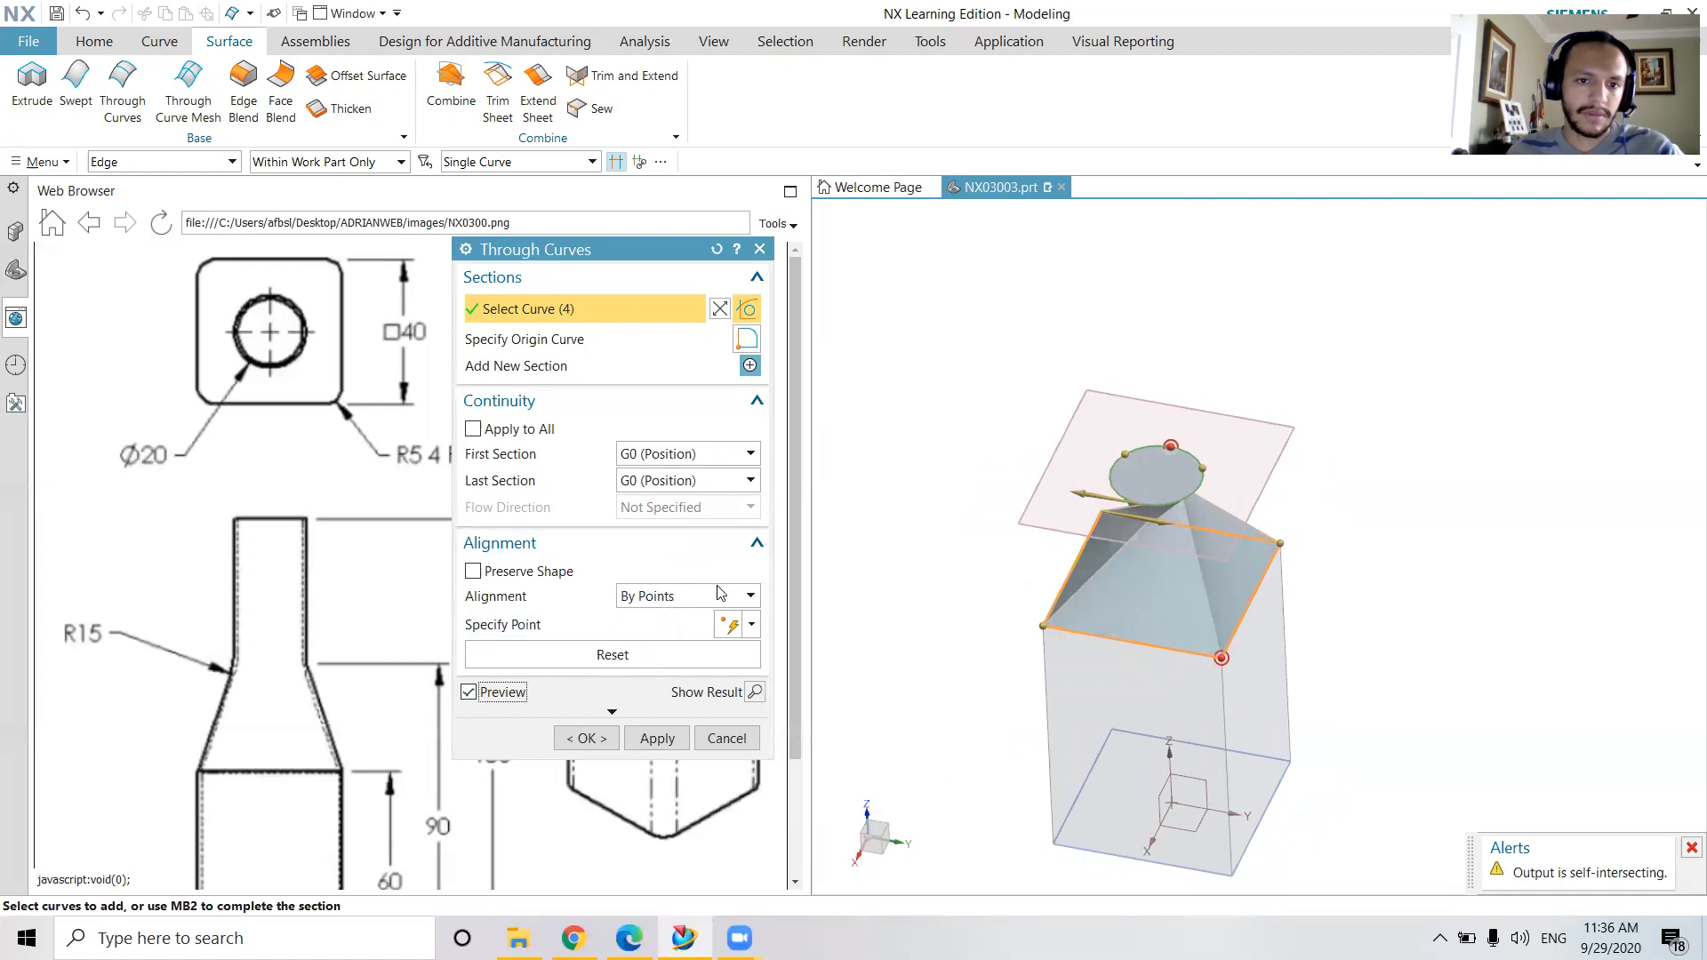
pyautogui.click(719, 308)
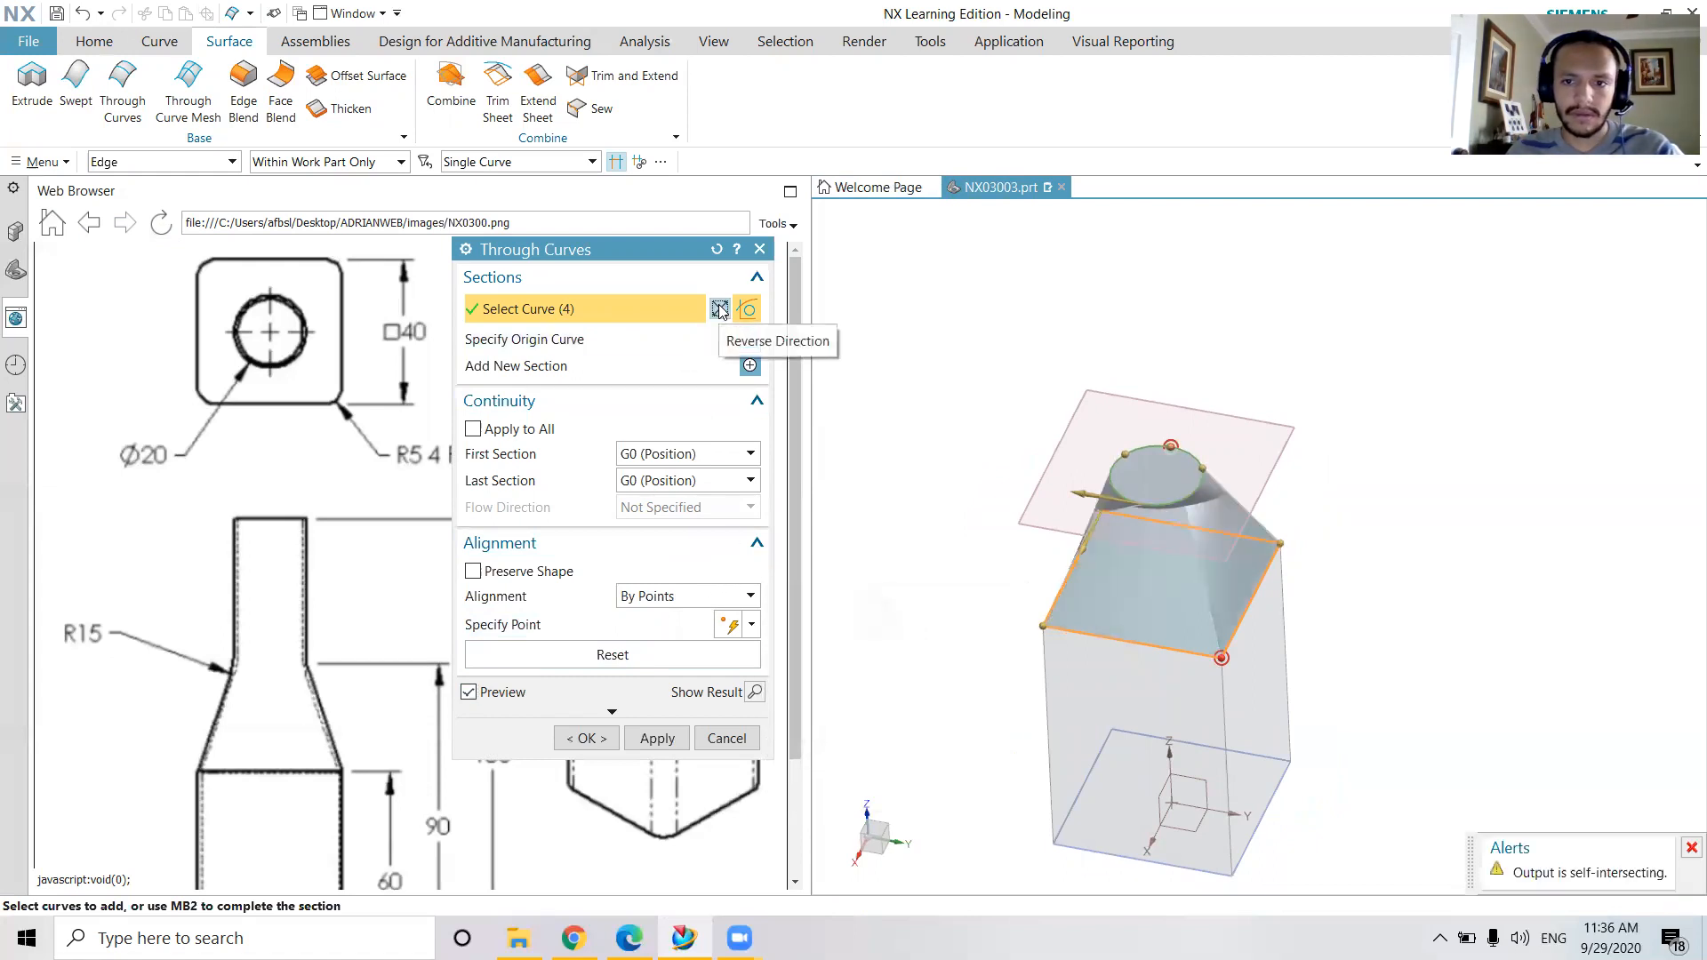
pyautogui.moveTo(1254, 585)
pyautogui.mouseDown(button='middle')
pyautogui.moveTo(1283, 465)
pyautogui.moveTo(1280, 573)
pyautogui.mouseUp(button='middle')
pyautogui.click(469, 691)
pyautogui.moveTo(1333, 640); pyautogui.dragTo(1338, 586, button='middle')
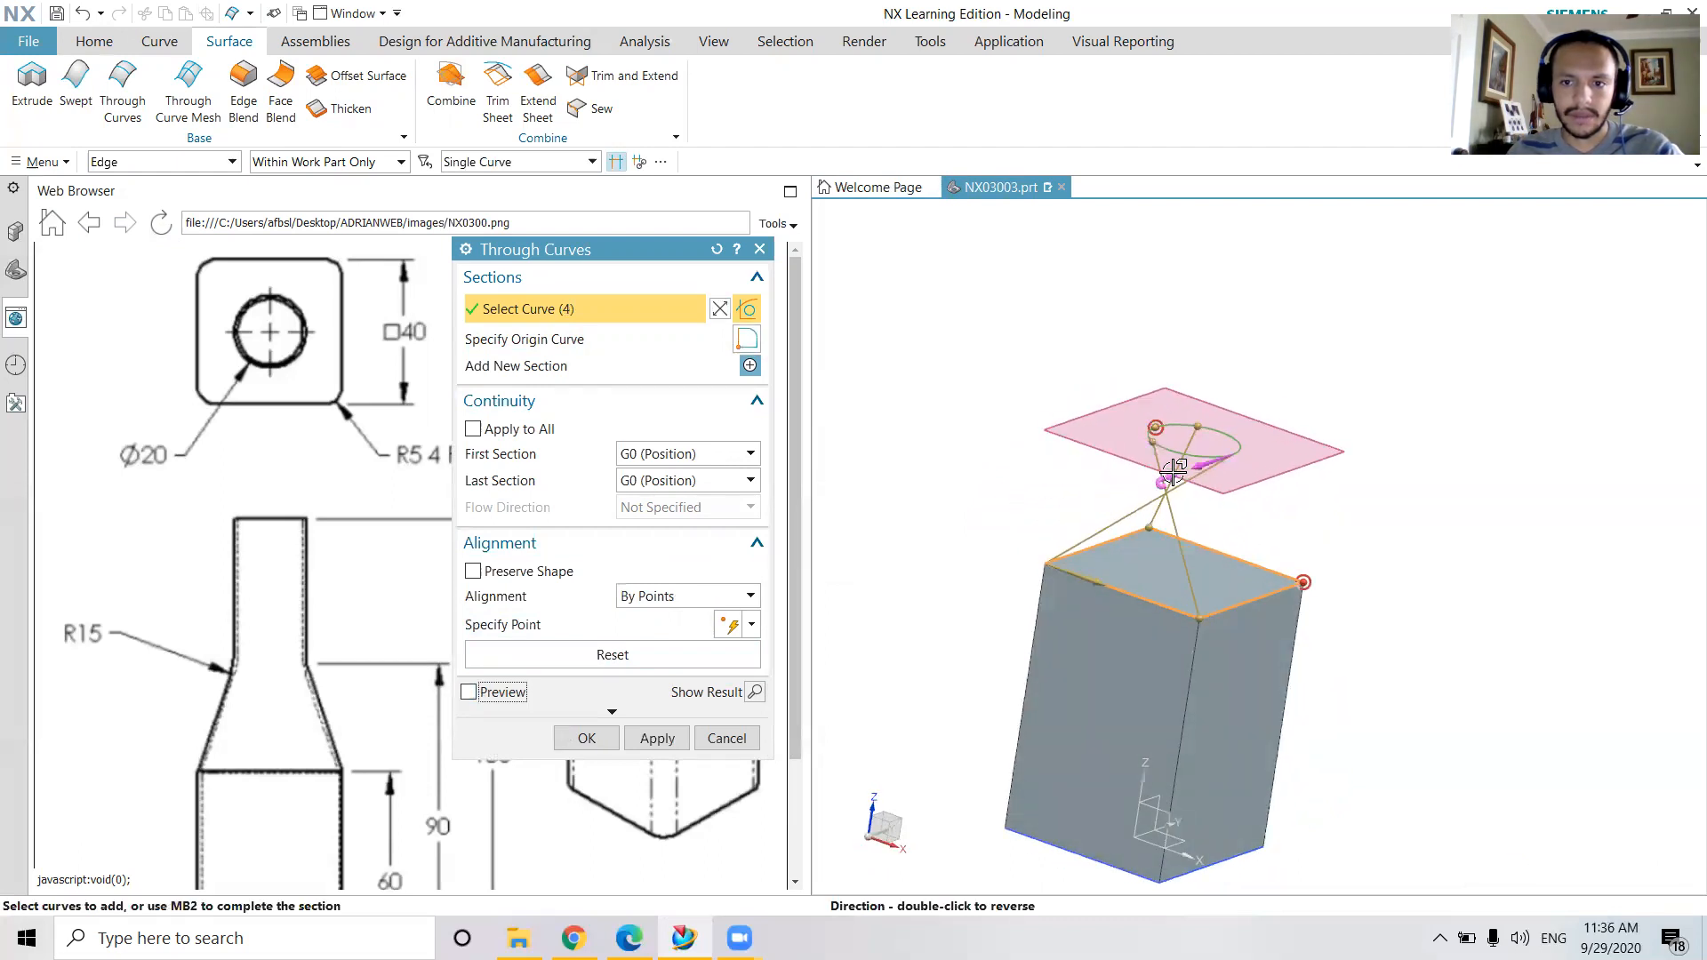
# Move the alignment point along the circle section of the Through Curves feature and preview the resulting shoulder
pyautogui.moveTo(1191, 533); pyautogui.dragTo(1090, 495, button='middle')
pyautogui.moveTo(1090, 505); pyautogui.dragTo(1206, 516)
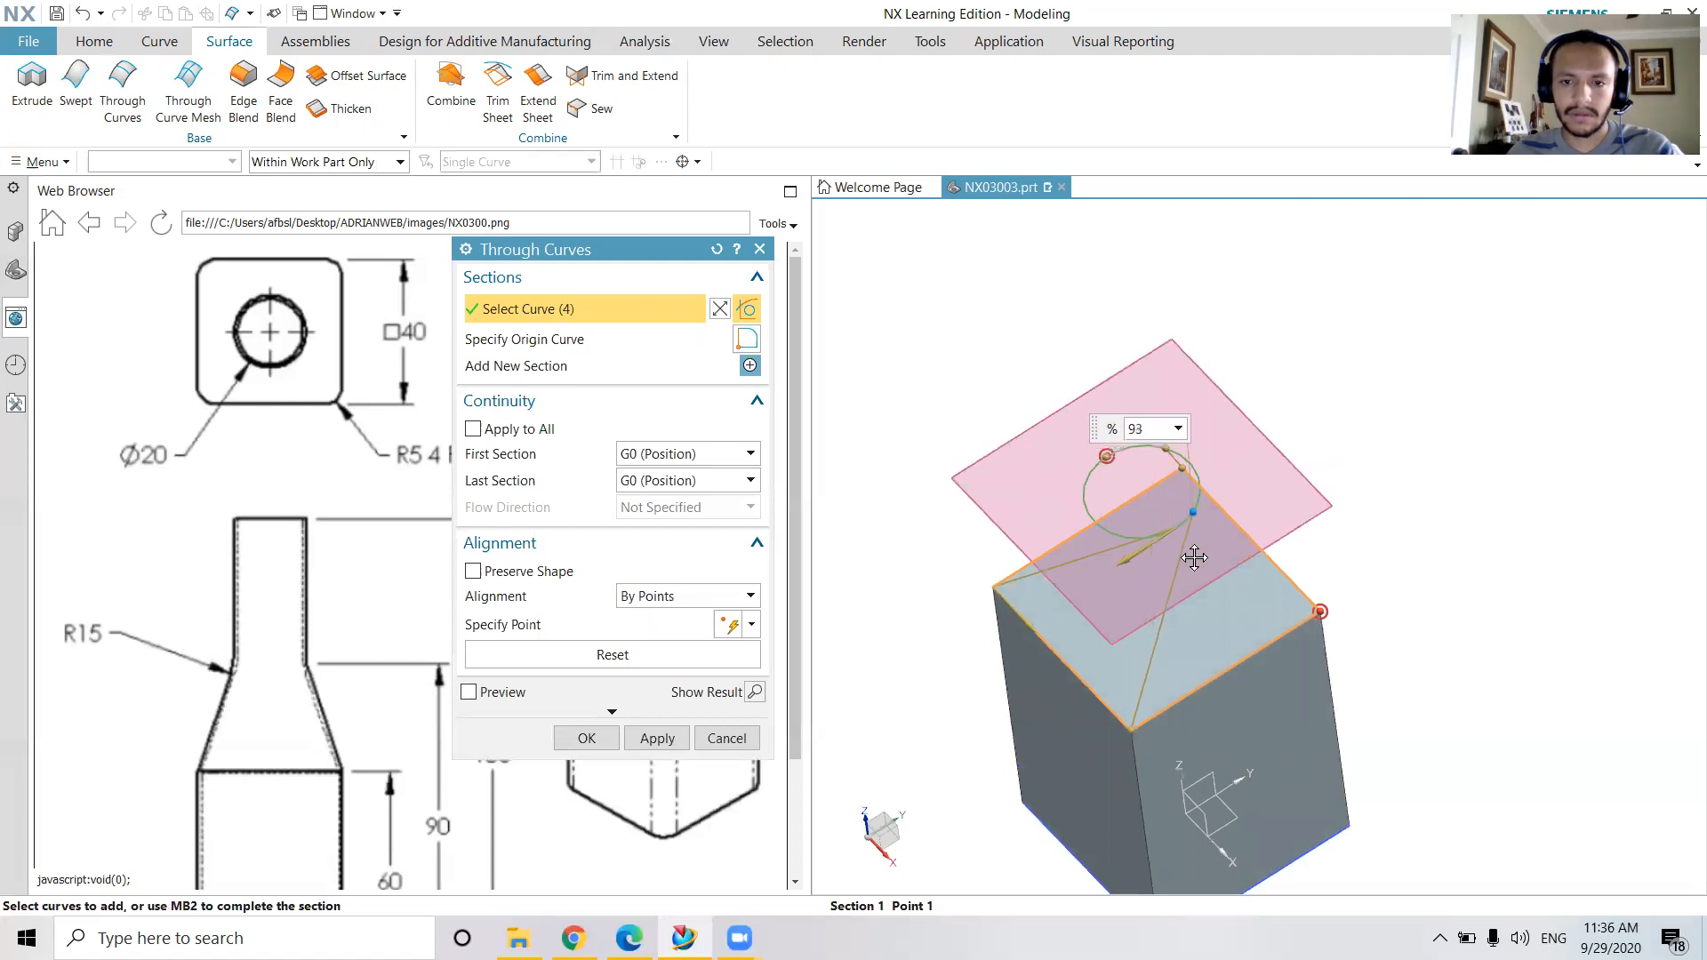
pyautogui.middleClick(1194, 557)
pyautogui.click(1192, 521)
pyautogui.moveTo(1192, 521); pyautogui.dragTo(1502, 498, button='middle')
pyautogui.moveTo(1235, 505); pyautogui.dragTo(1342, 564, button='middle')
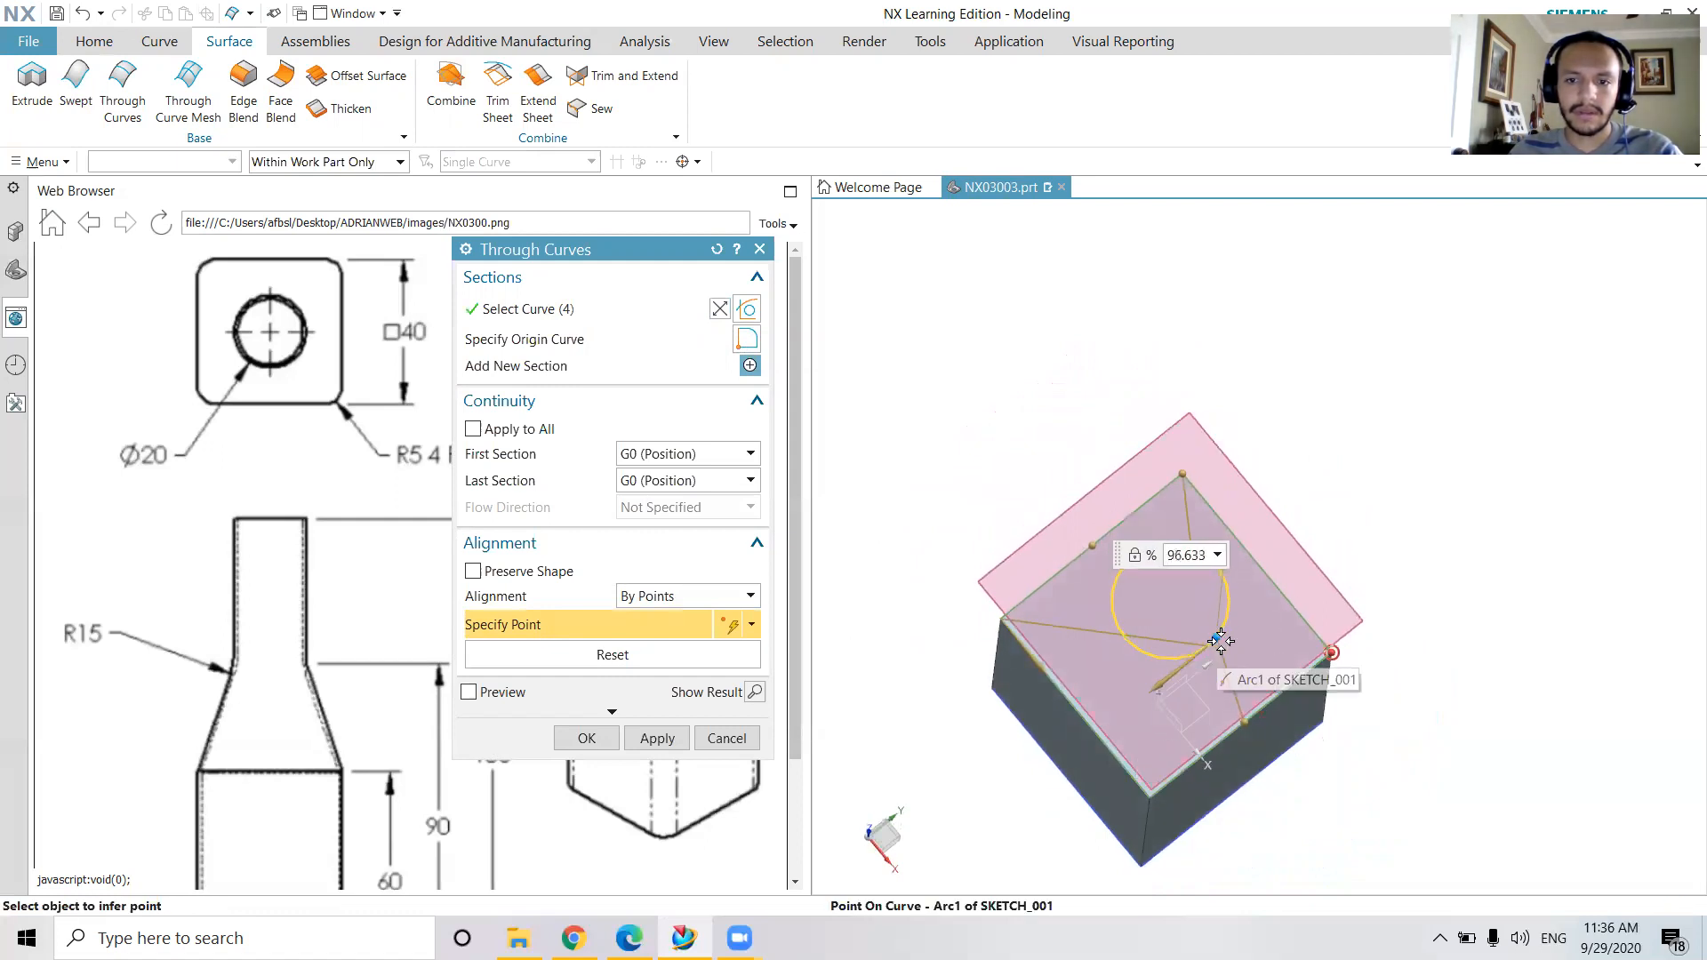
pyautogui.click(1220, 640)
pyautogui.click(469, 692)
pyautogui.moveTo(1209, 766); pyautogui.dragTo(1201, 534, button='middle')
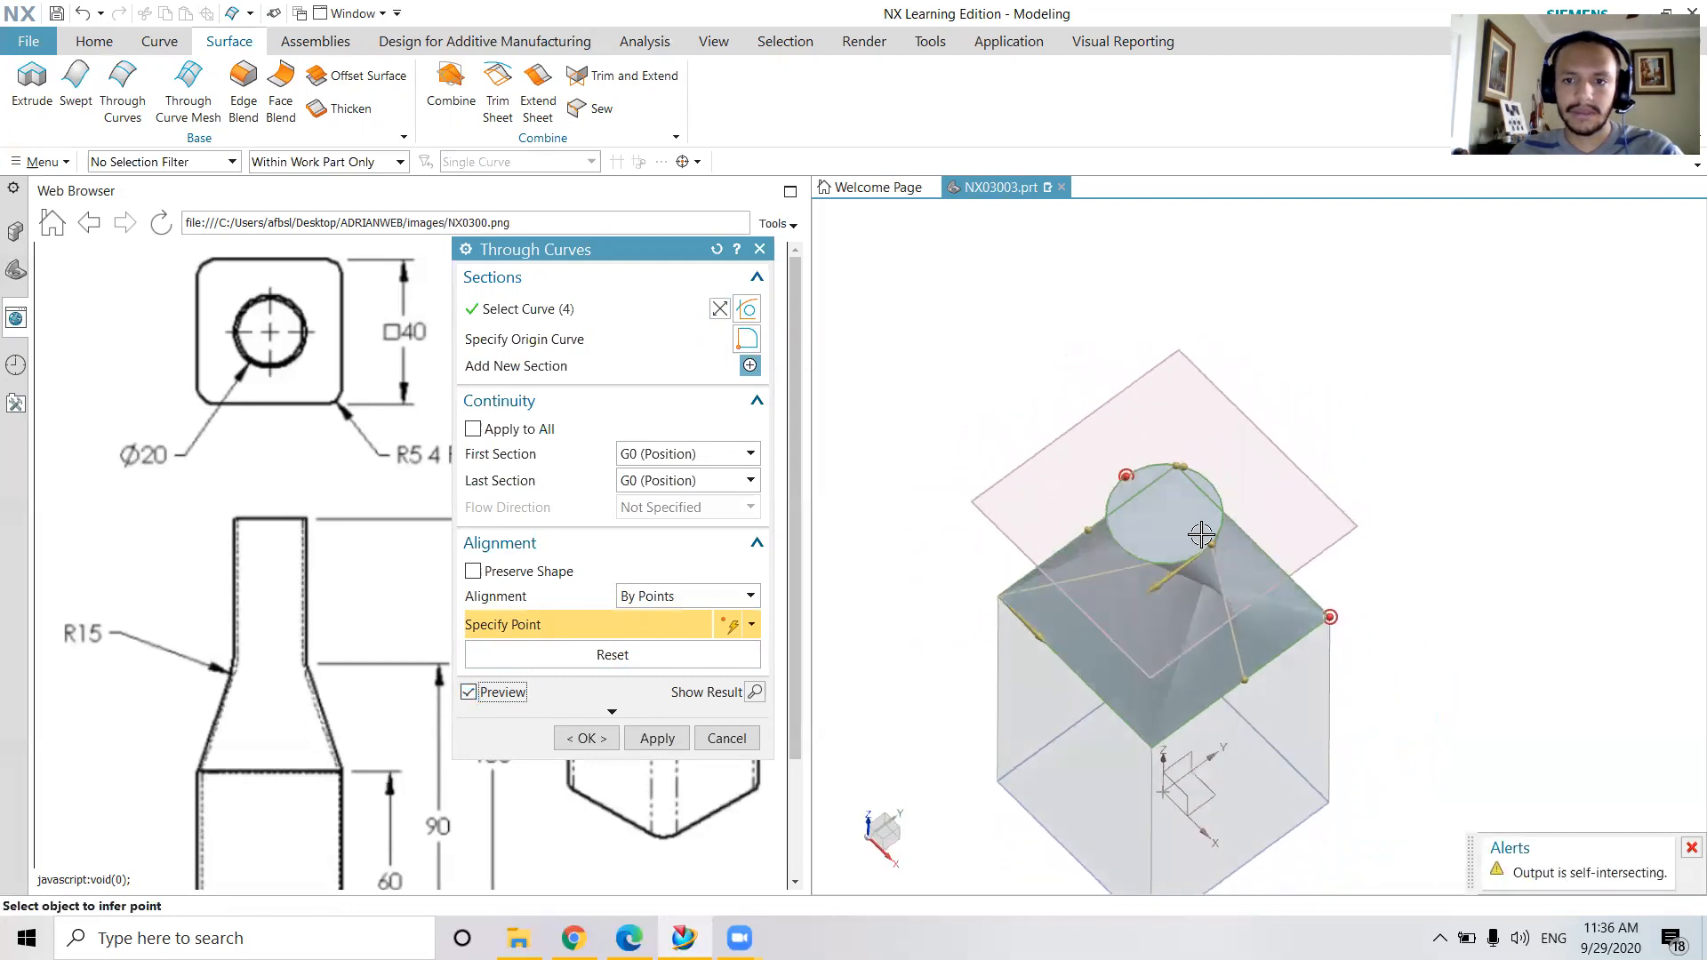
# Slide the alignment point on the square section to the corner of the body's top face
pyautogui.moveTo(1189, 465); pyautogui.dragTo(1203, 655, button='middle')
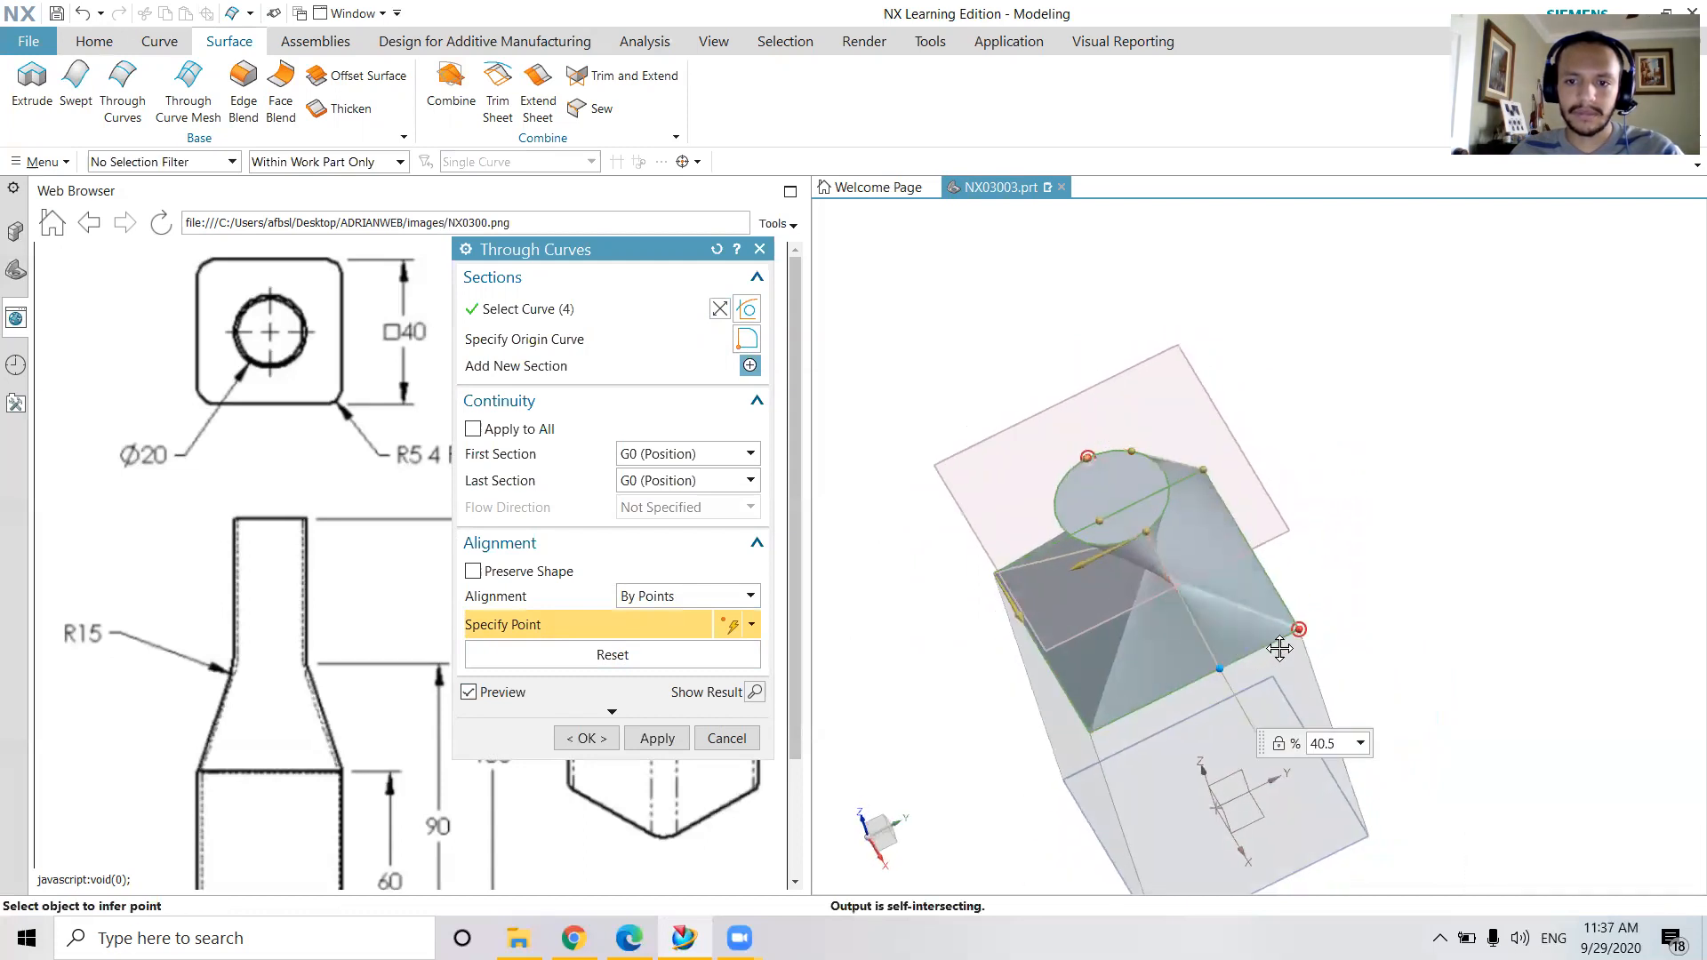
pyautogui.click(1326, 633)
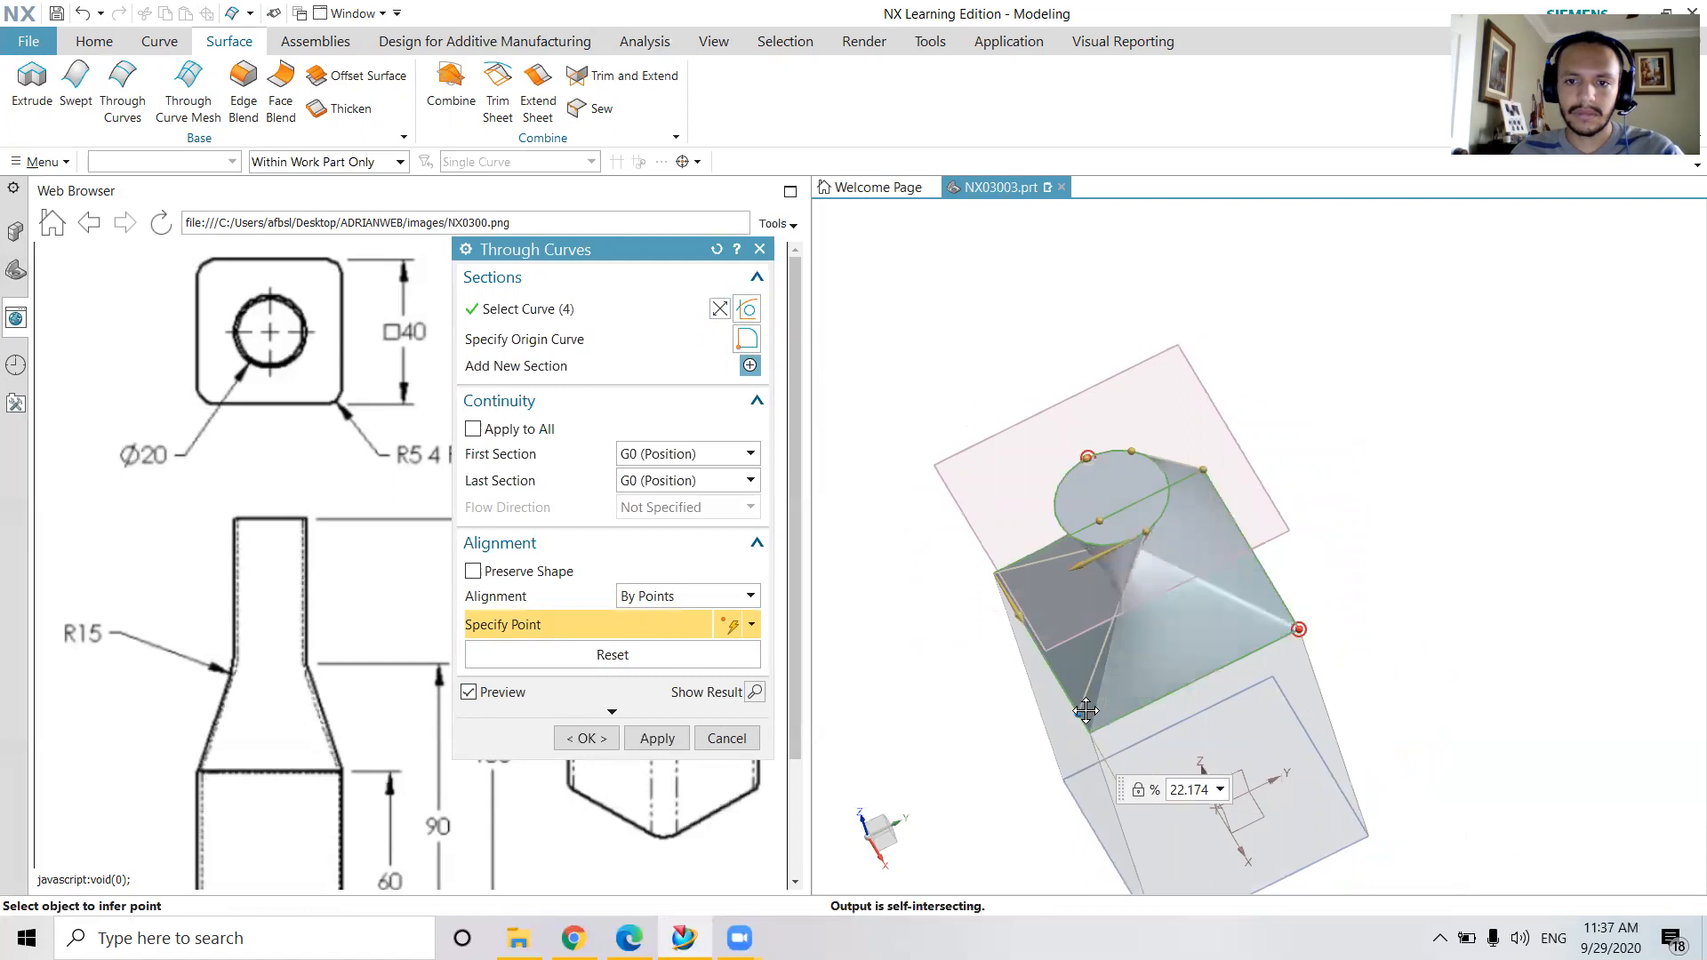
pyautogui.moveTo(1307, 623); pyautogui.dragTo(1391, 658, button='middle')
pyautogui.moveTo(1332, 600); pyautogui.dragTo(1181, 665, button='middle')
# Reverse the section direction and reposition the alignment points around the circle with the preview hidden, then preview the shoulder again
pyautogui.click(720, 310)
pyautogui.click(480, 698)
pyautogui.click(1159, 615)
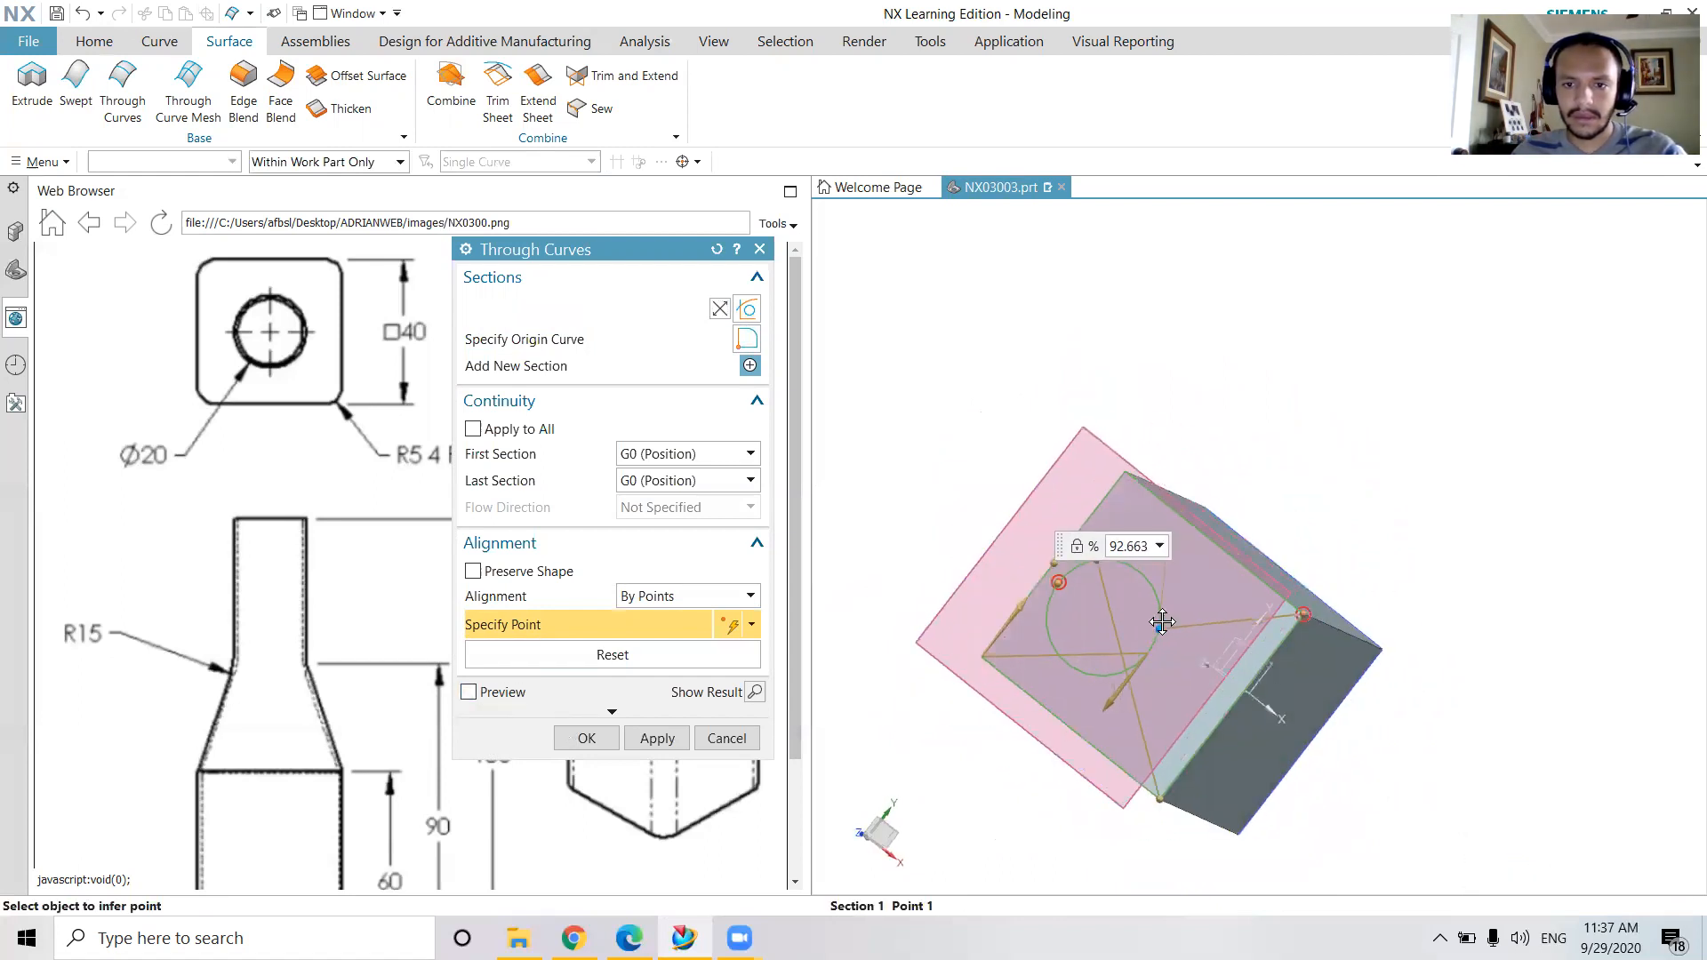
pyautogui.click(1111, 676)
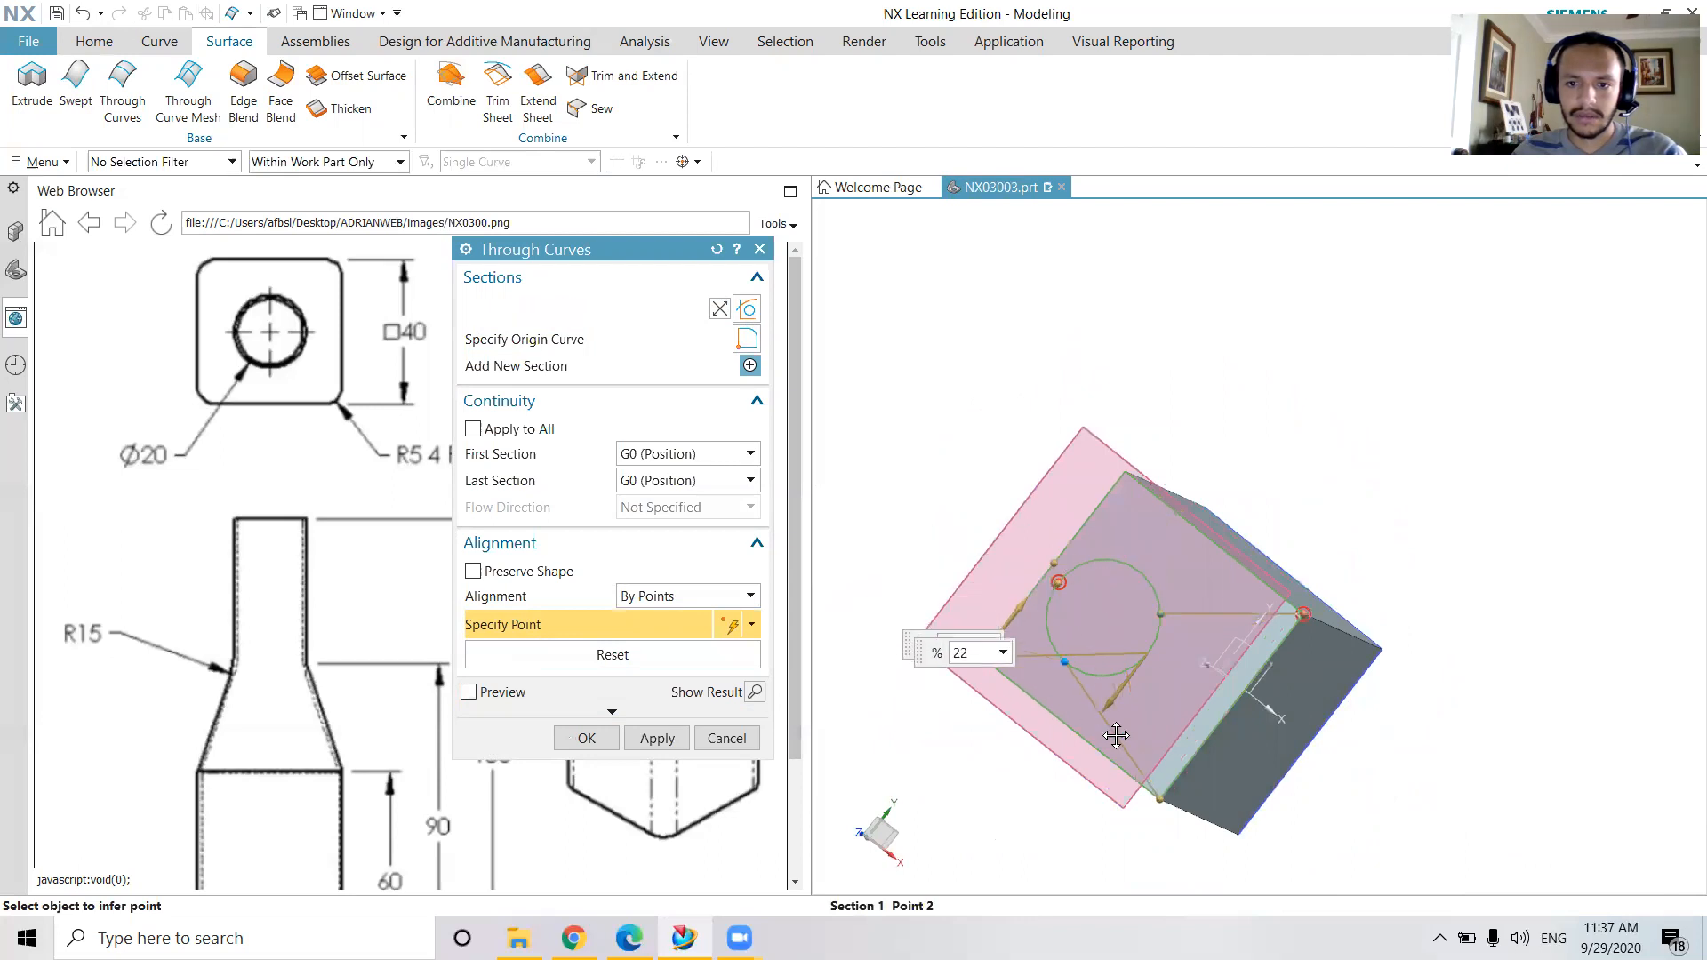
pyautogui.moveTo(1105, 619); pyautogui.dragTo(1117, 578, button='middle')
pyautogui.click(469, 692)
# Check the previewed shoulder and apply the Through Curves feature, keeping the By Points alignment
pyautogui.moveTo(1238, 808); pyautogui.dragTo(1053, 701, button='middle')
pyautogui.moveTo(1330, 556); pyautogui.dragTo(1382, 500, button='middle')
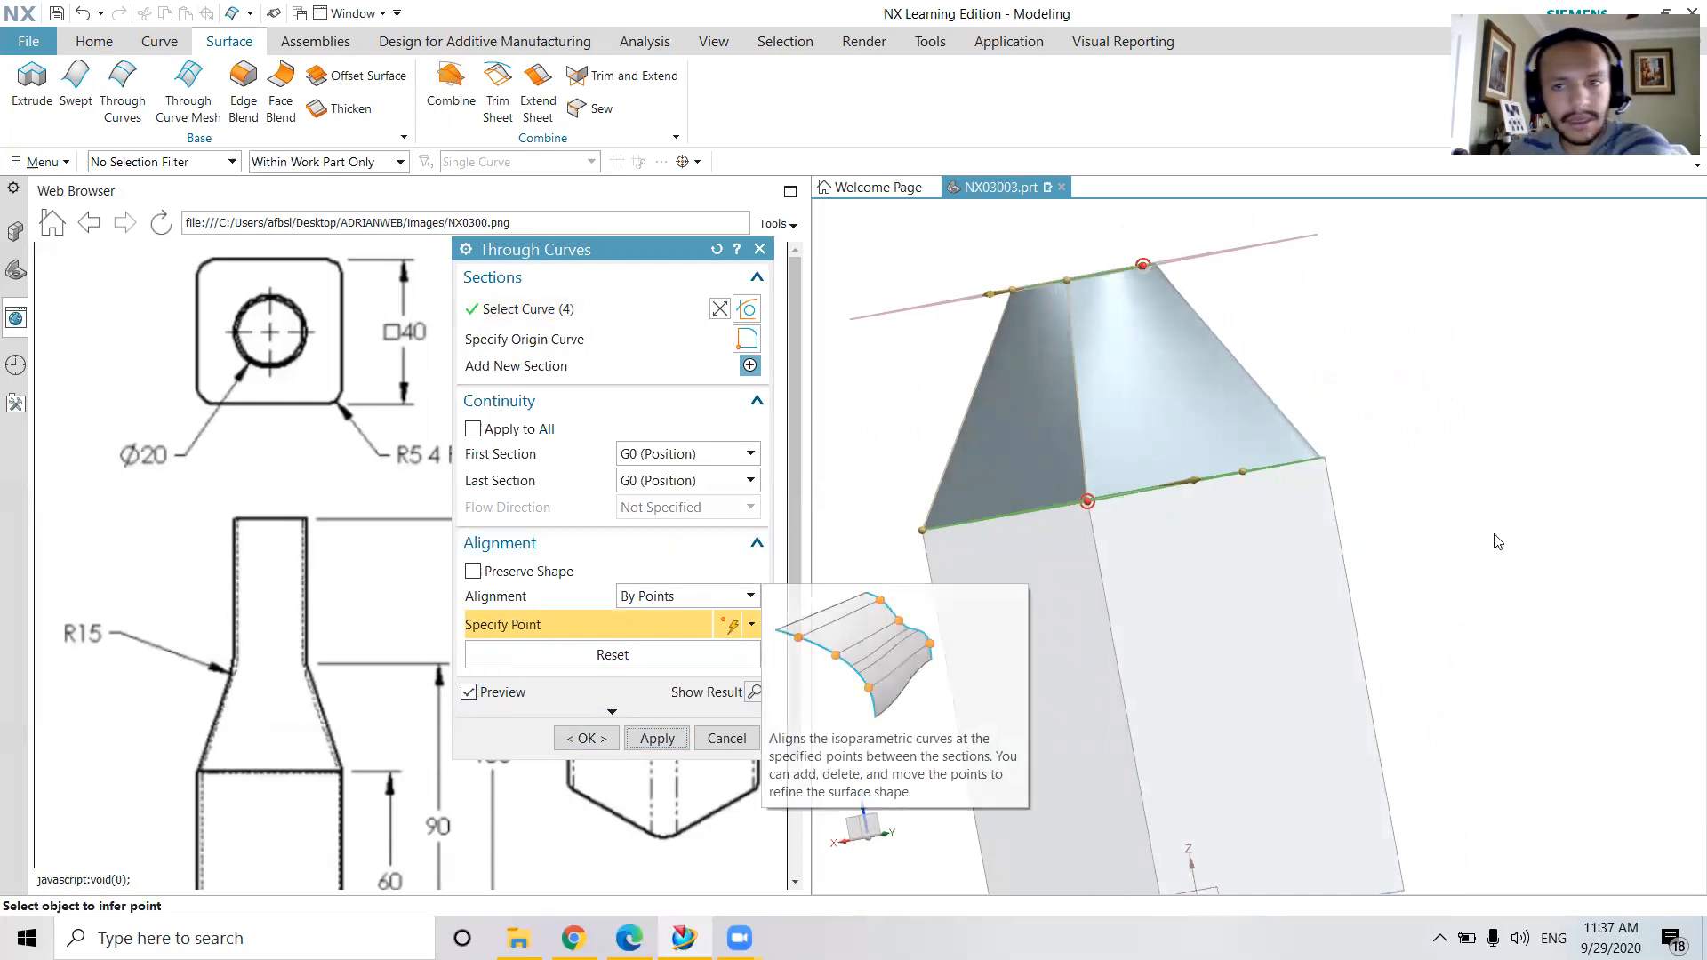
pyautogui.moveTo(1478, 510); pyautogui.dragTo(885, 597, button='middle')
pyautogui.click(736, 598)
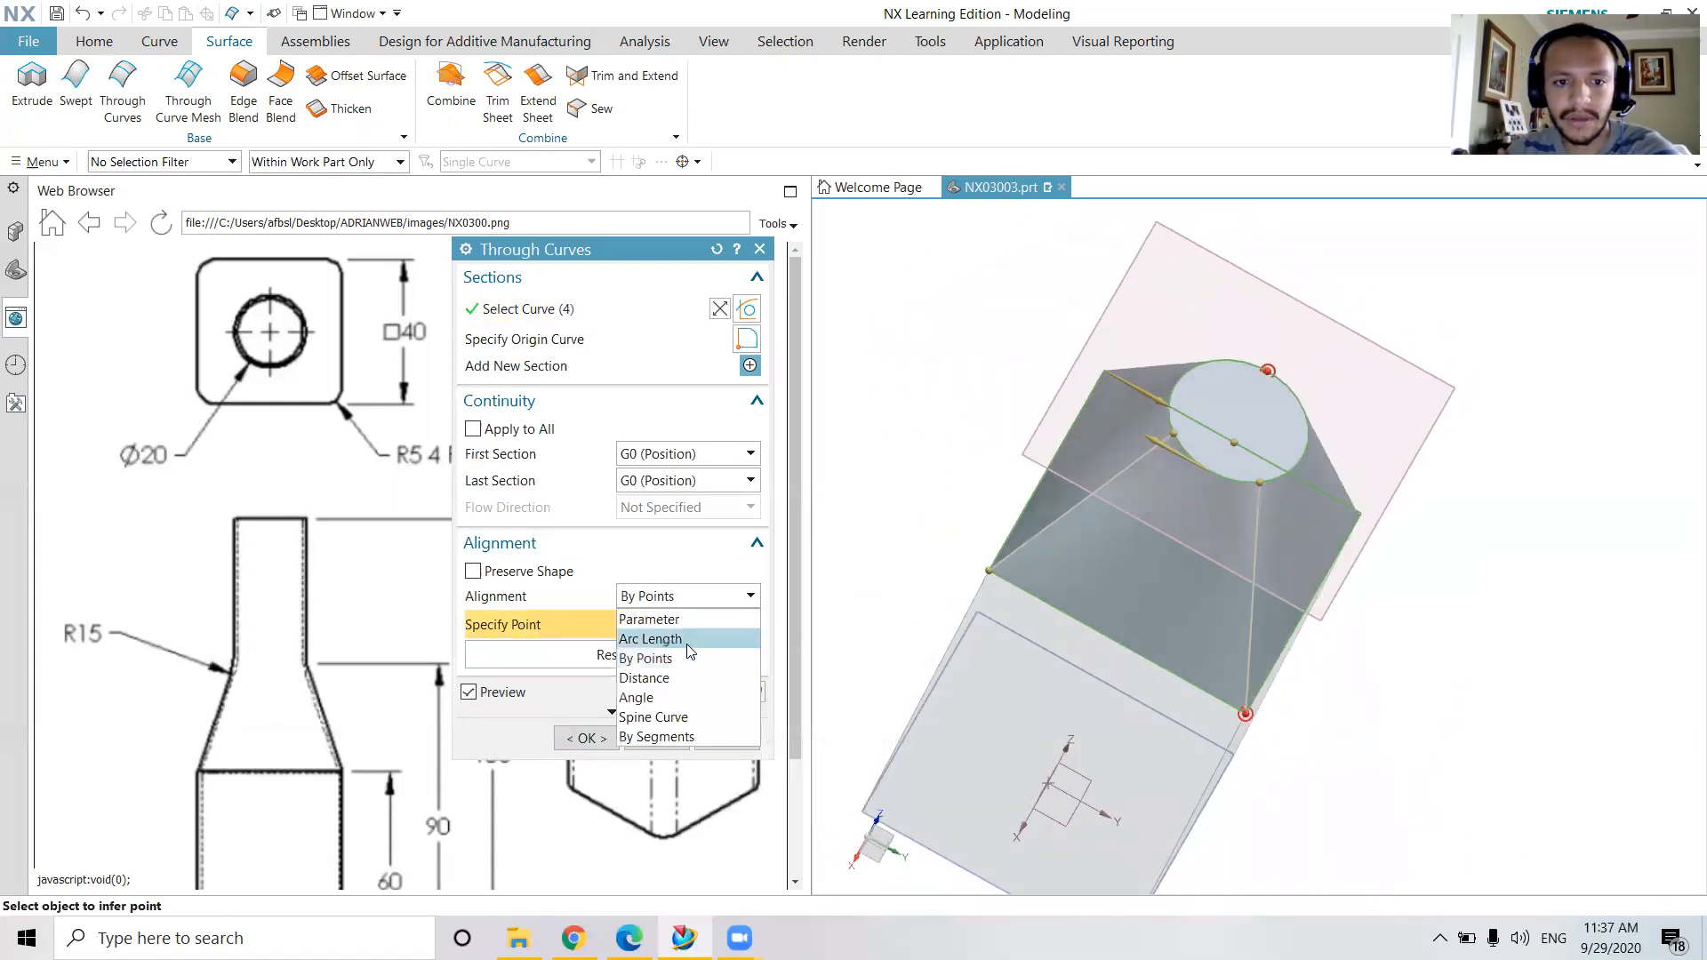
pyautogui.middleClick(1511, 505)
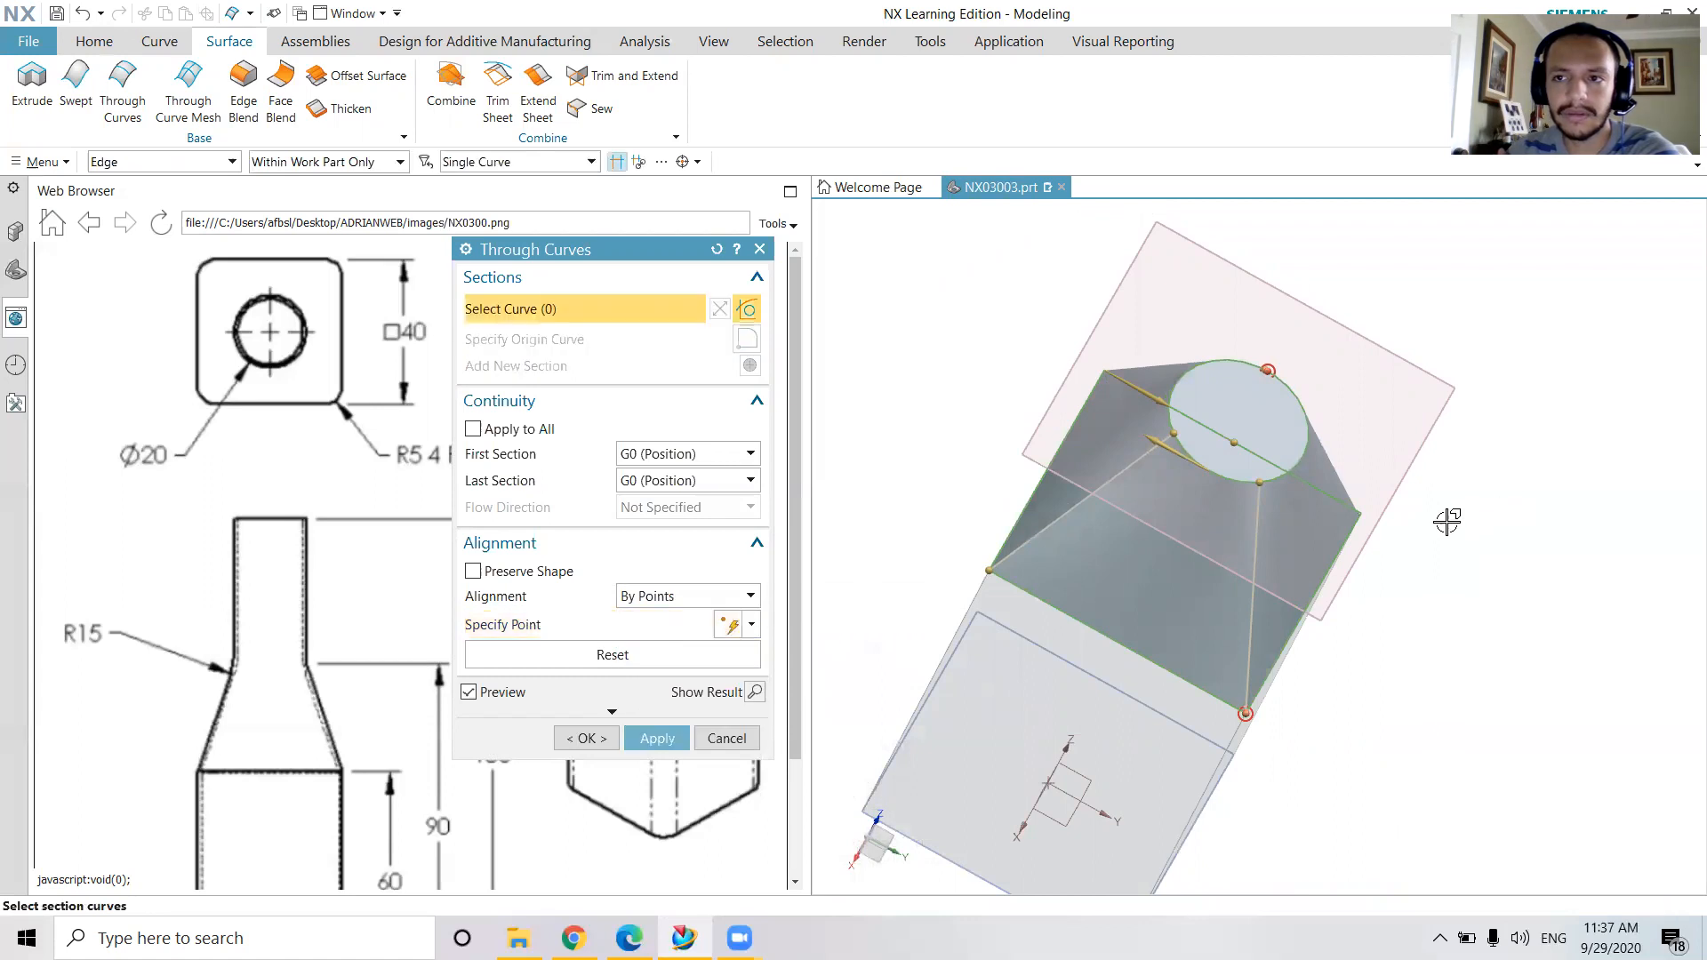
pyautogui.moveTo(1458, 487); pyautogui.dragTo(1422, 499, button='middle')
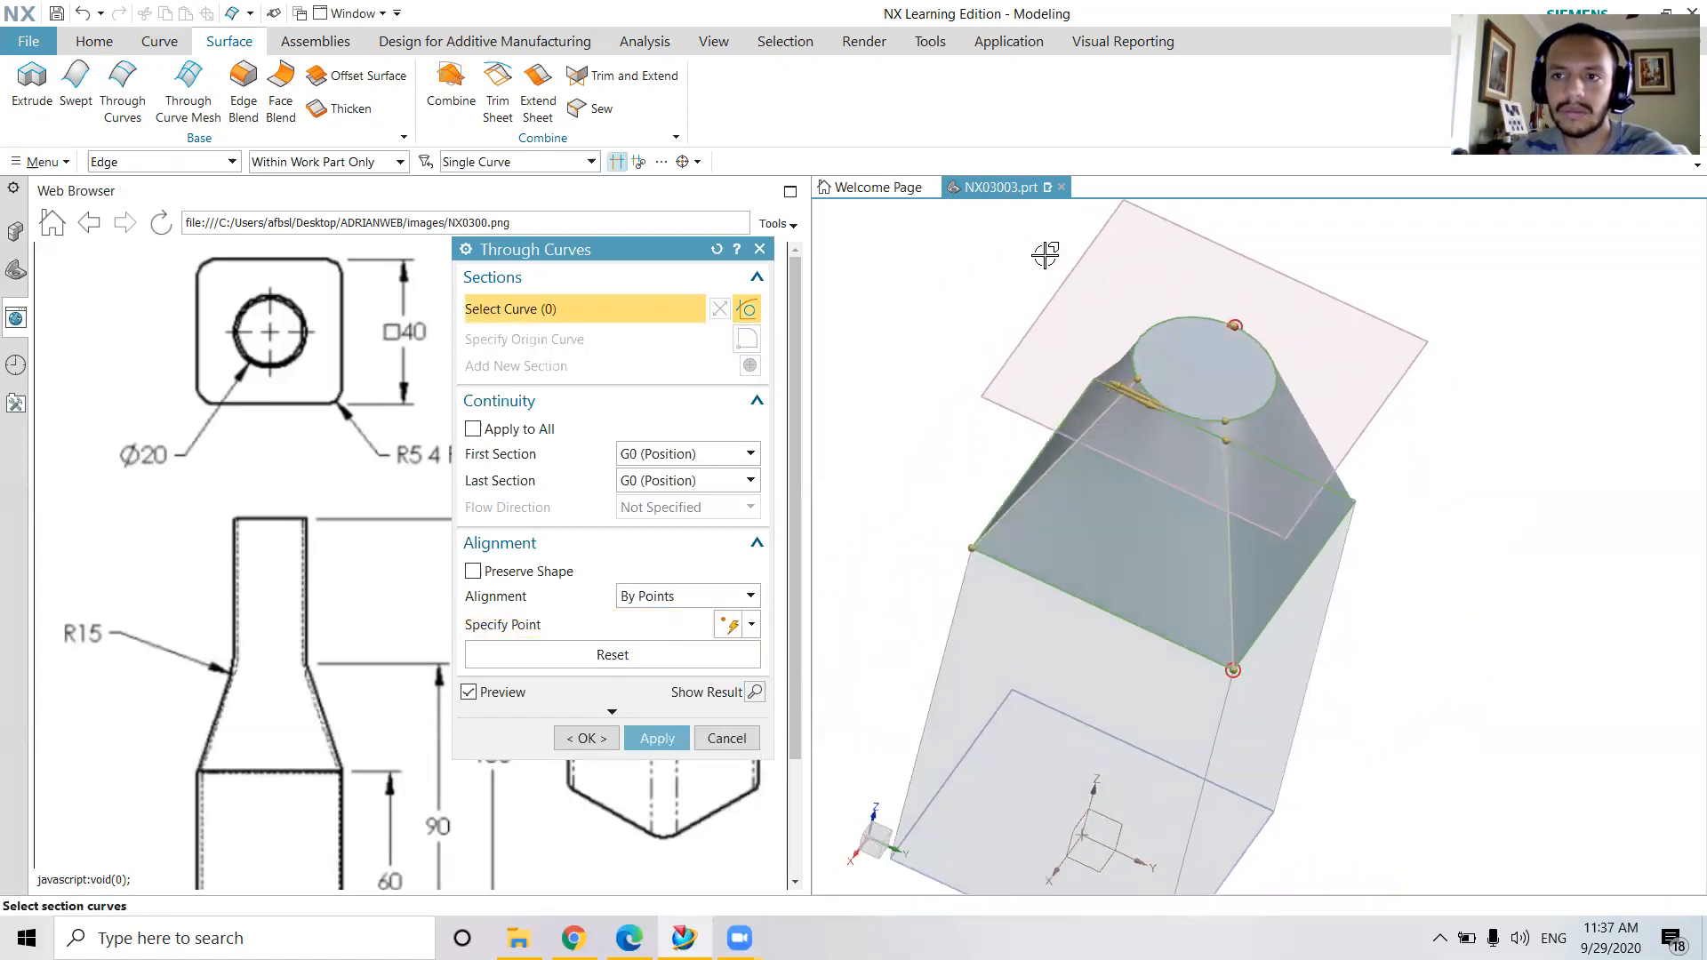
pyautogui.click(655, 741)
# Examine the lofted shoulder from several sides, compare it with the reference drawing, and close Through Curves
pyautogui.moveTo(1494, 648); pyautogui.dragTo(1493, 592, button='middle')
pyautogui.moveTo(1598, 547); pyautogui.dragTo(1387, 568, button='middle')
pyautogui.moveTo(1457, 465); pyautogui.dragTo(1503, 547, button='middle')
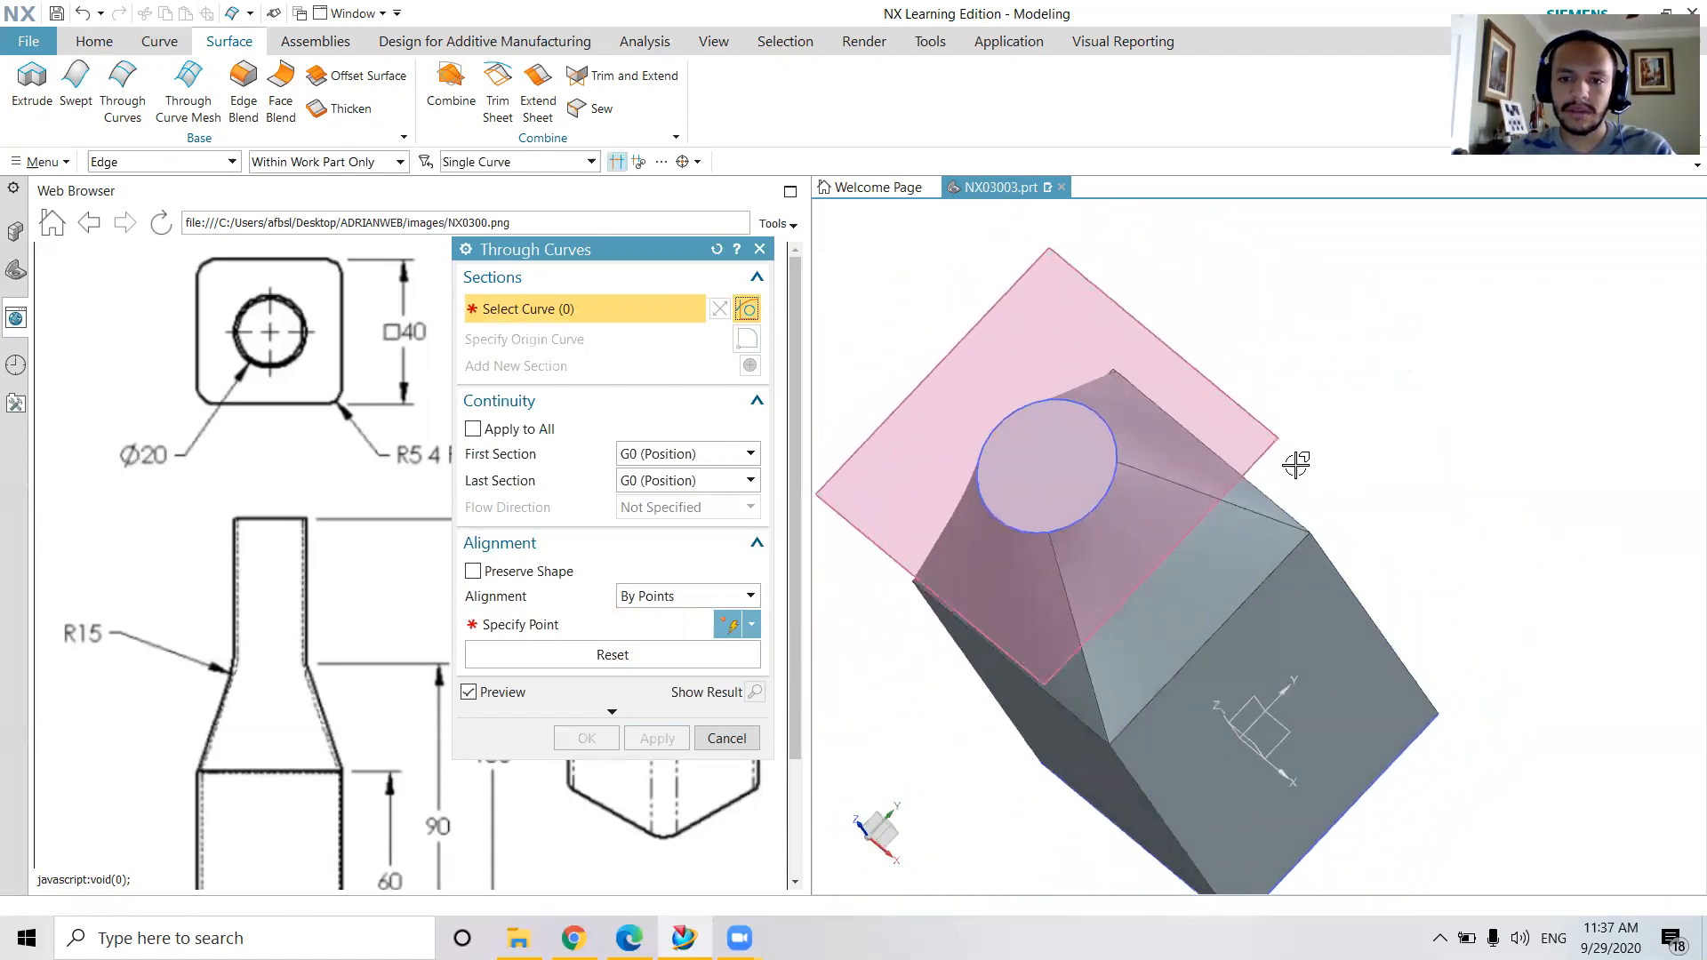
pyautogui.moveTo(1345, 614); pyautogui.dragTo(873, 384, button='middle')
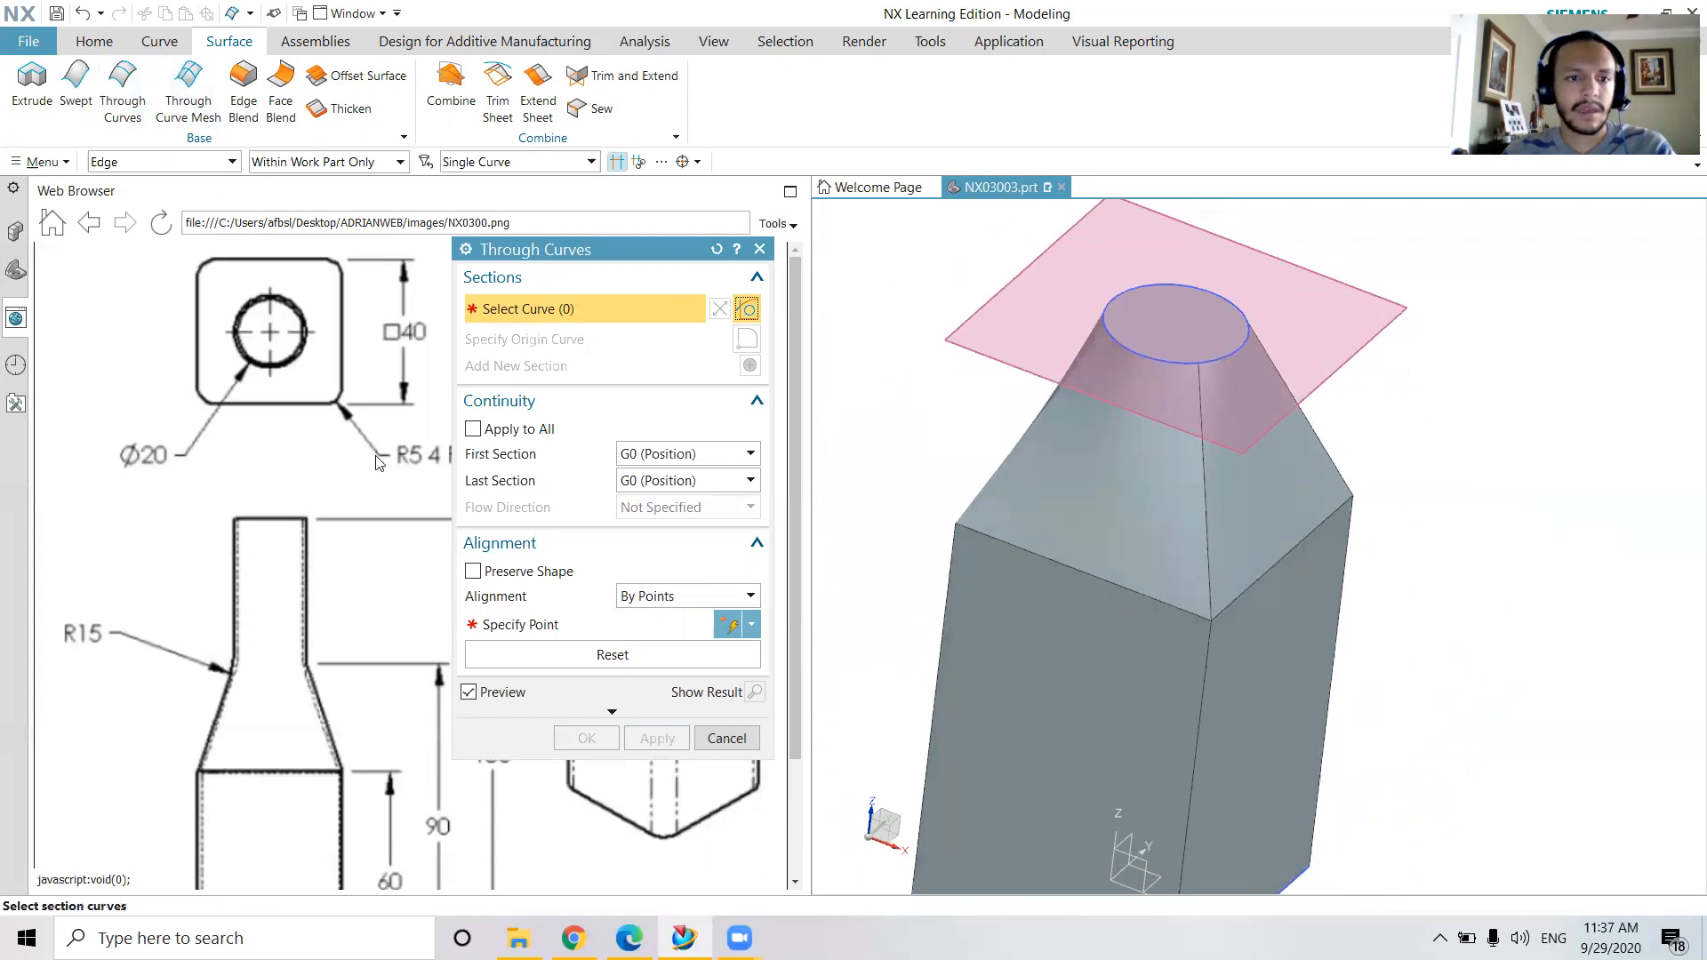
pyautogui.doubleClick(649, 249)
pyautogui.middleClick(646, 688)
pyautogui.scroll(-2, 646, 688)
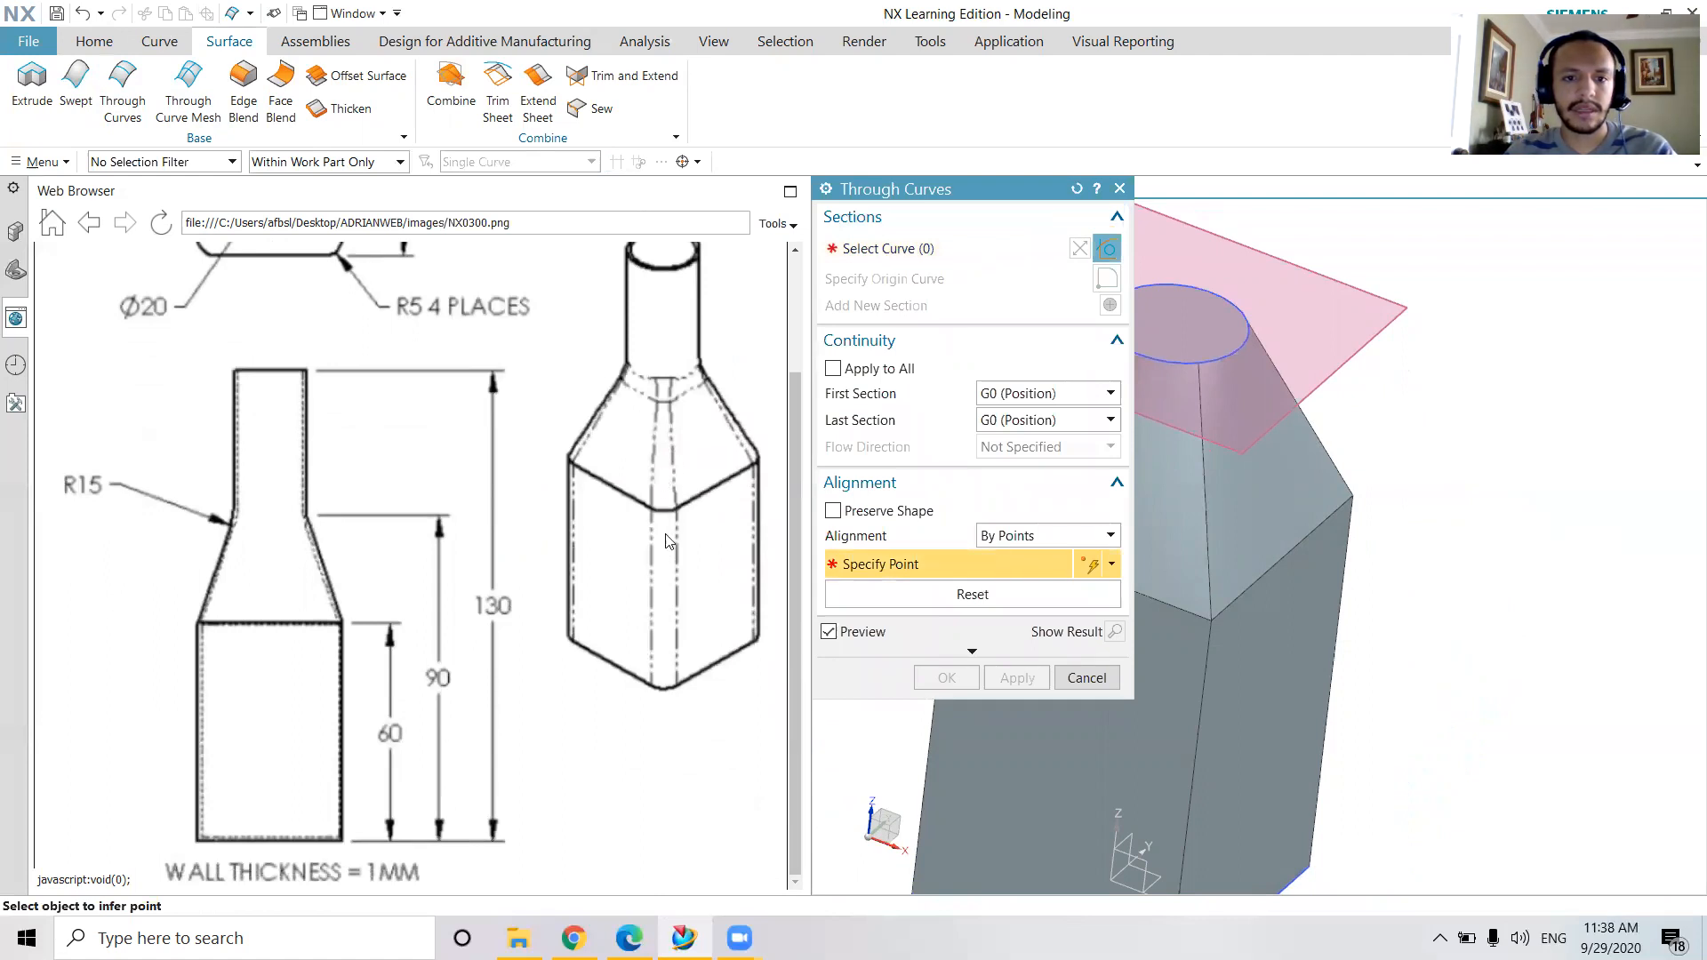
pyautogui.scroll(2, 381, 480)
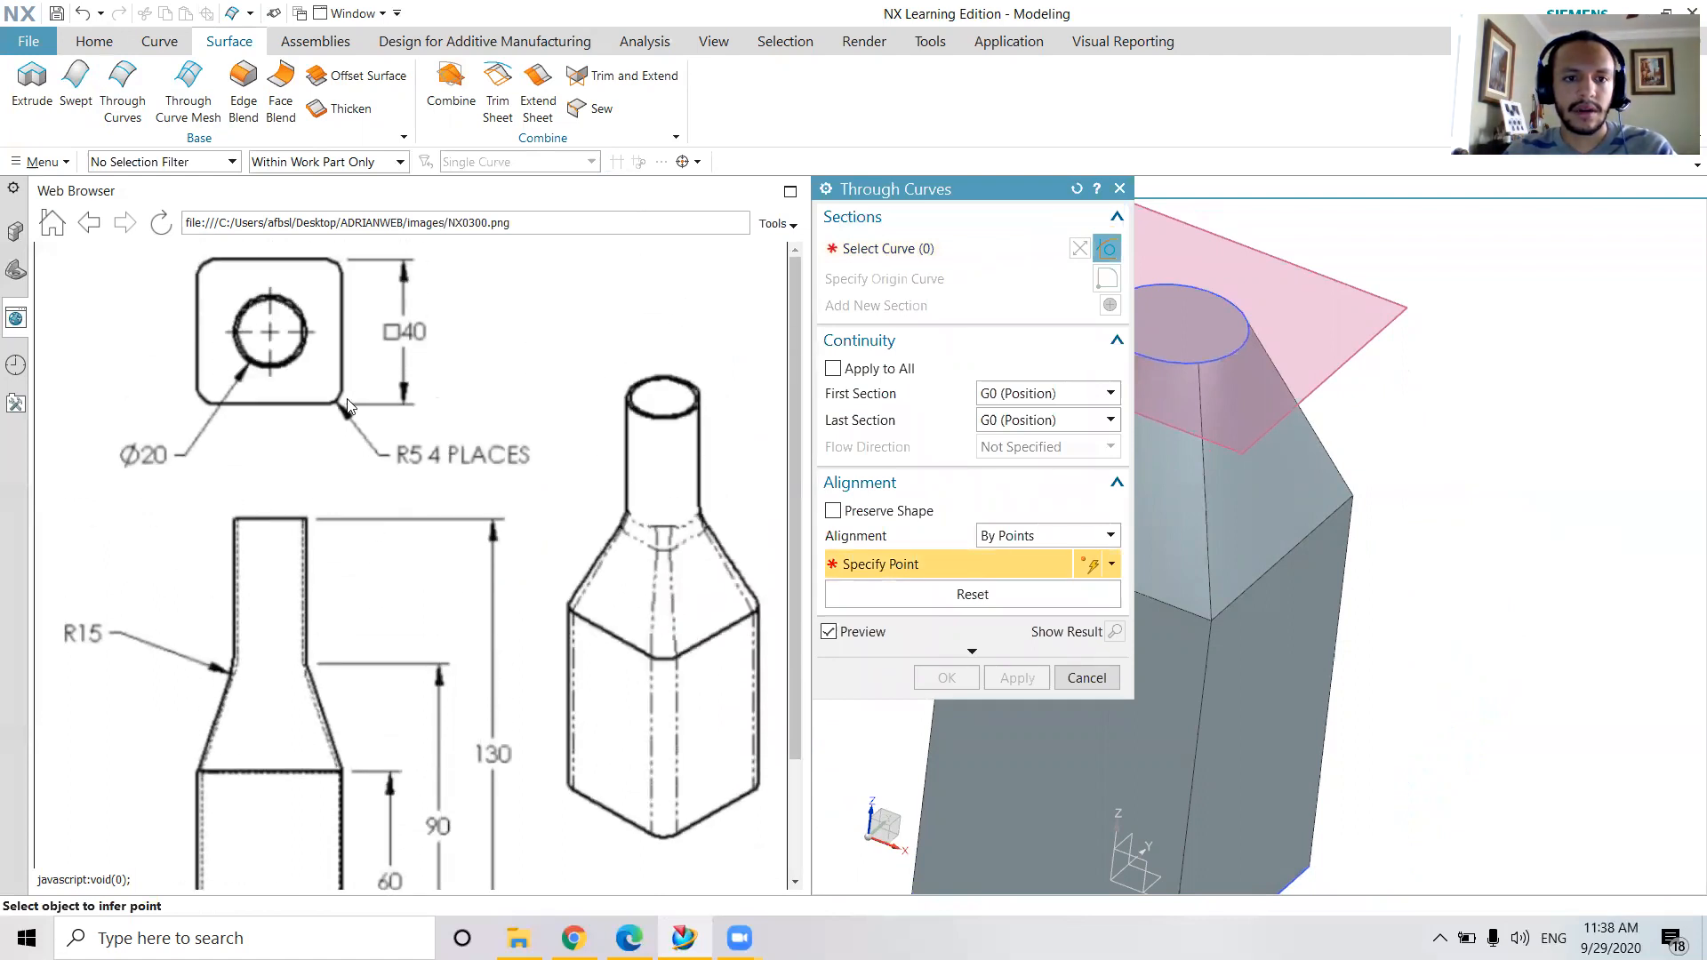
pyautogui.click(1119, 188)
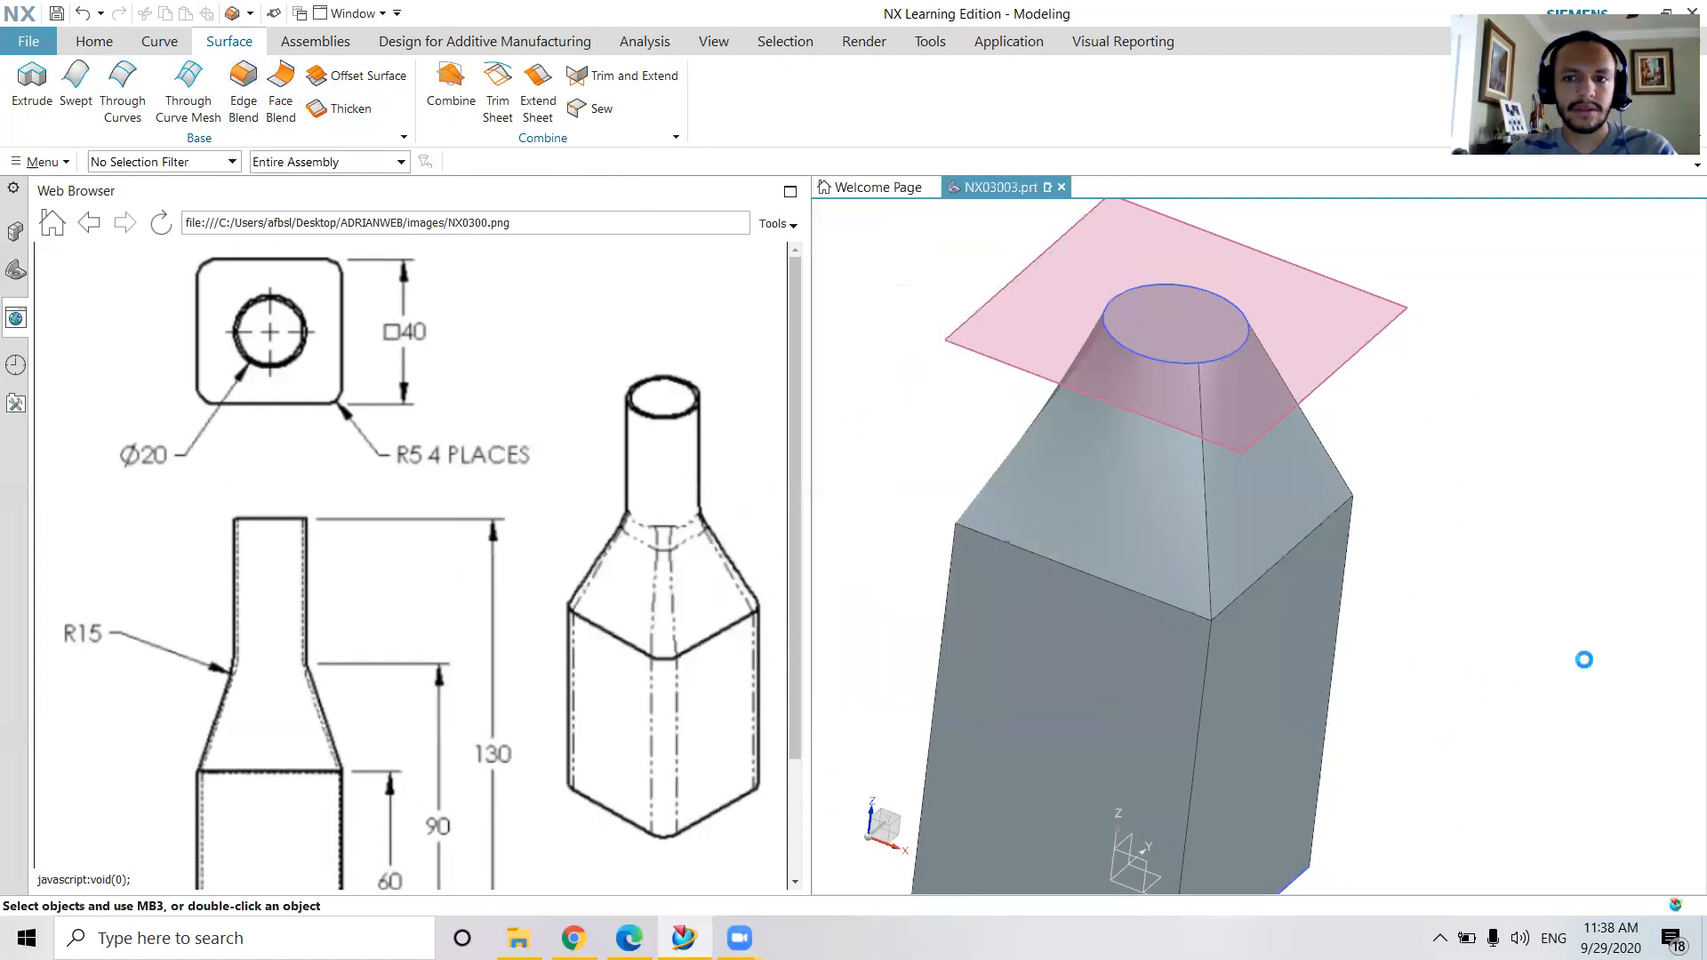
# Apply a 5 mm radius Edge Blend to two vertical edges of the square body
pyautogui.press('b')
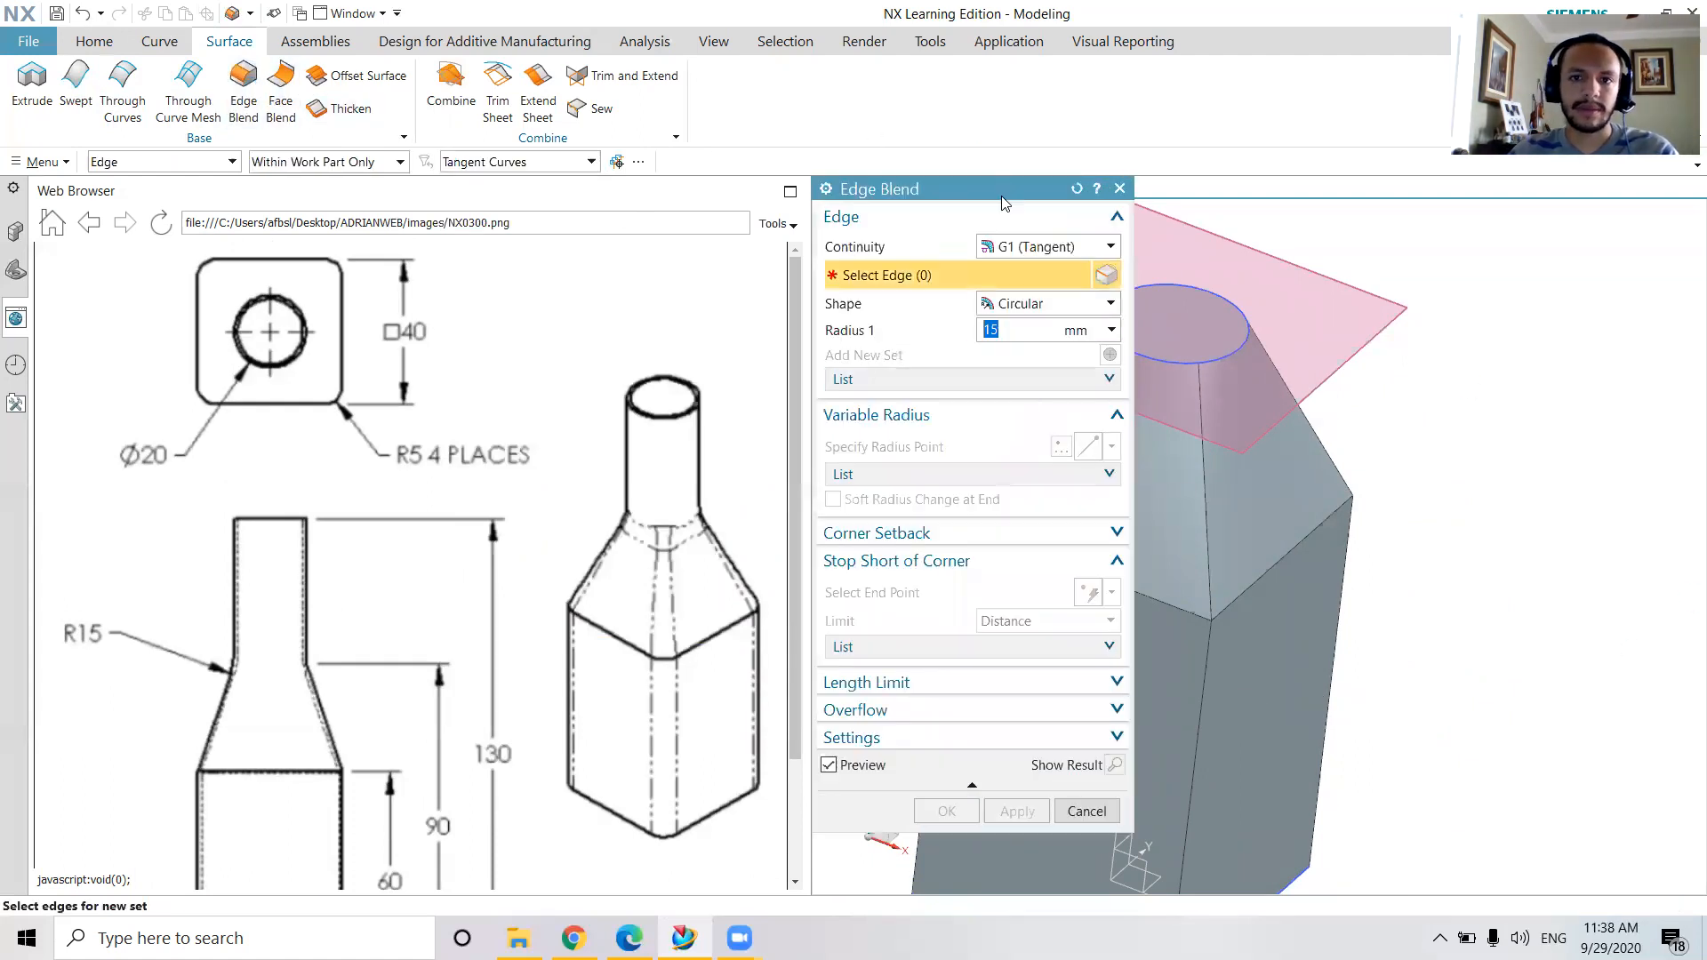
pyautogui.moveTo(593, 194); pyautogui.dragTo(593, 194)
pyautogui.moveTo(1413, 569); pyautogui.dragTo(918, 461, button='middle')
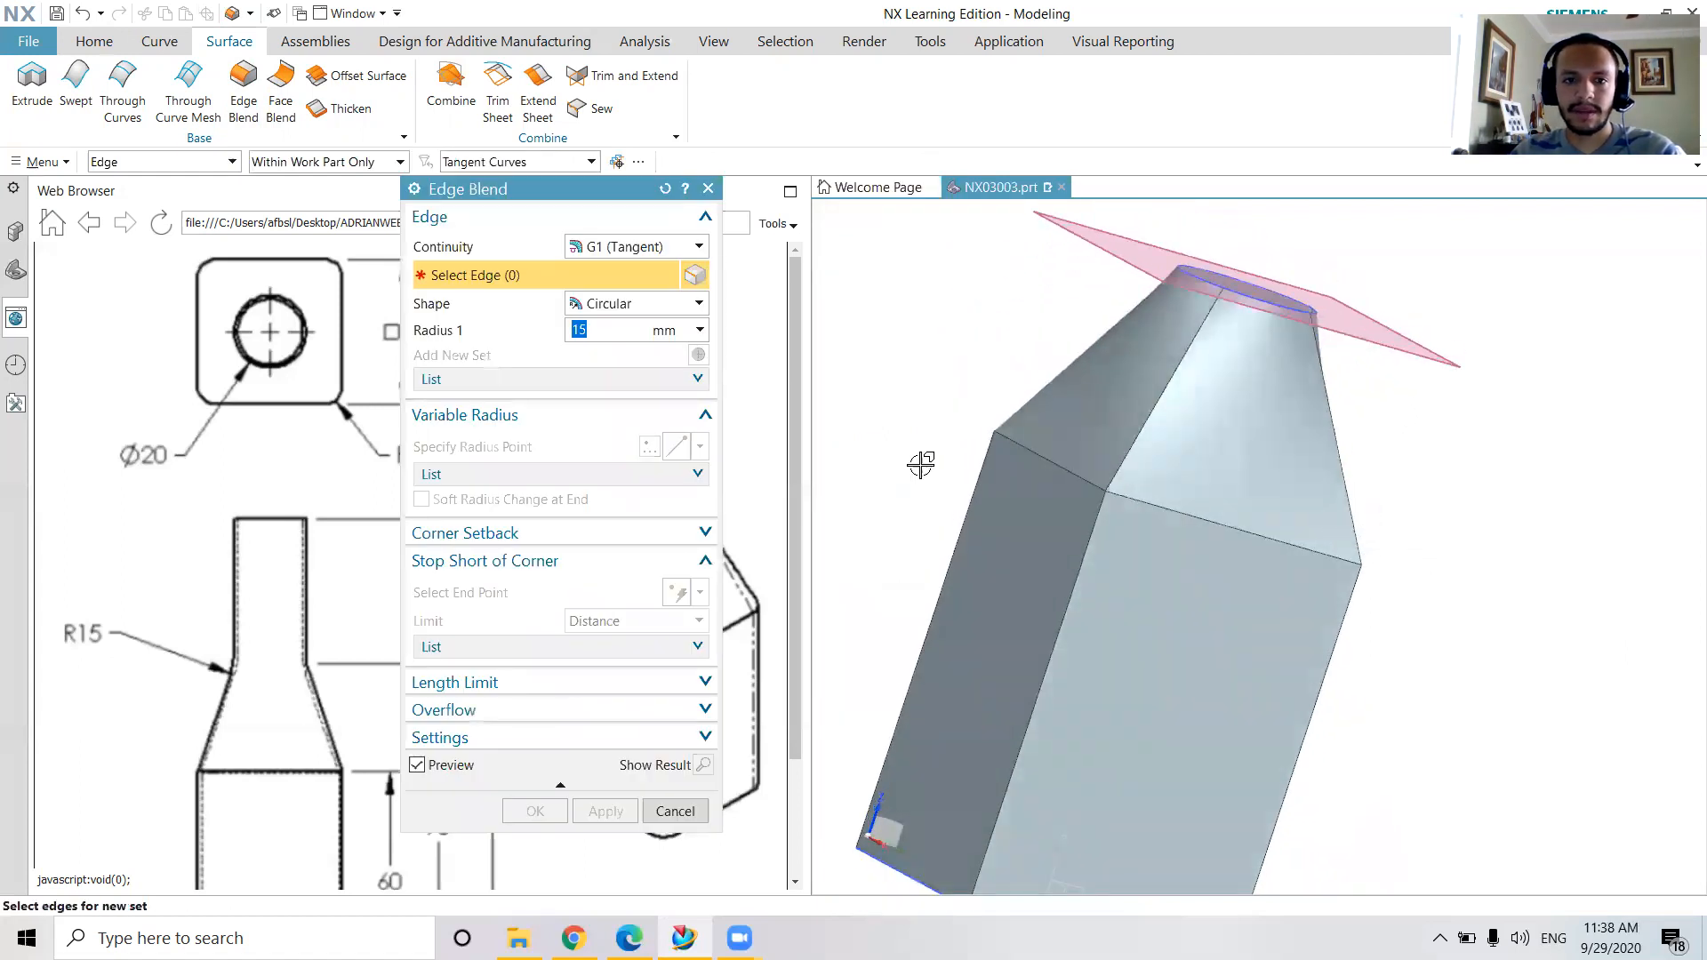
pyautogui.click(1074, 567)
pyautogui.moveTo(1437, 642); pyautogui.dragTo(1423, 569, button='middle')
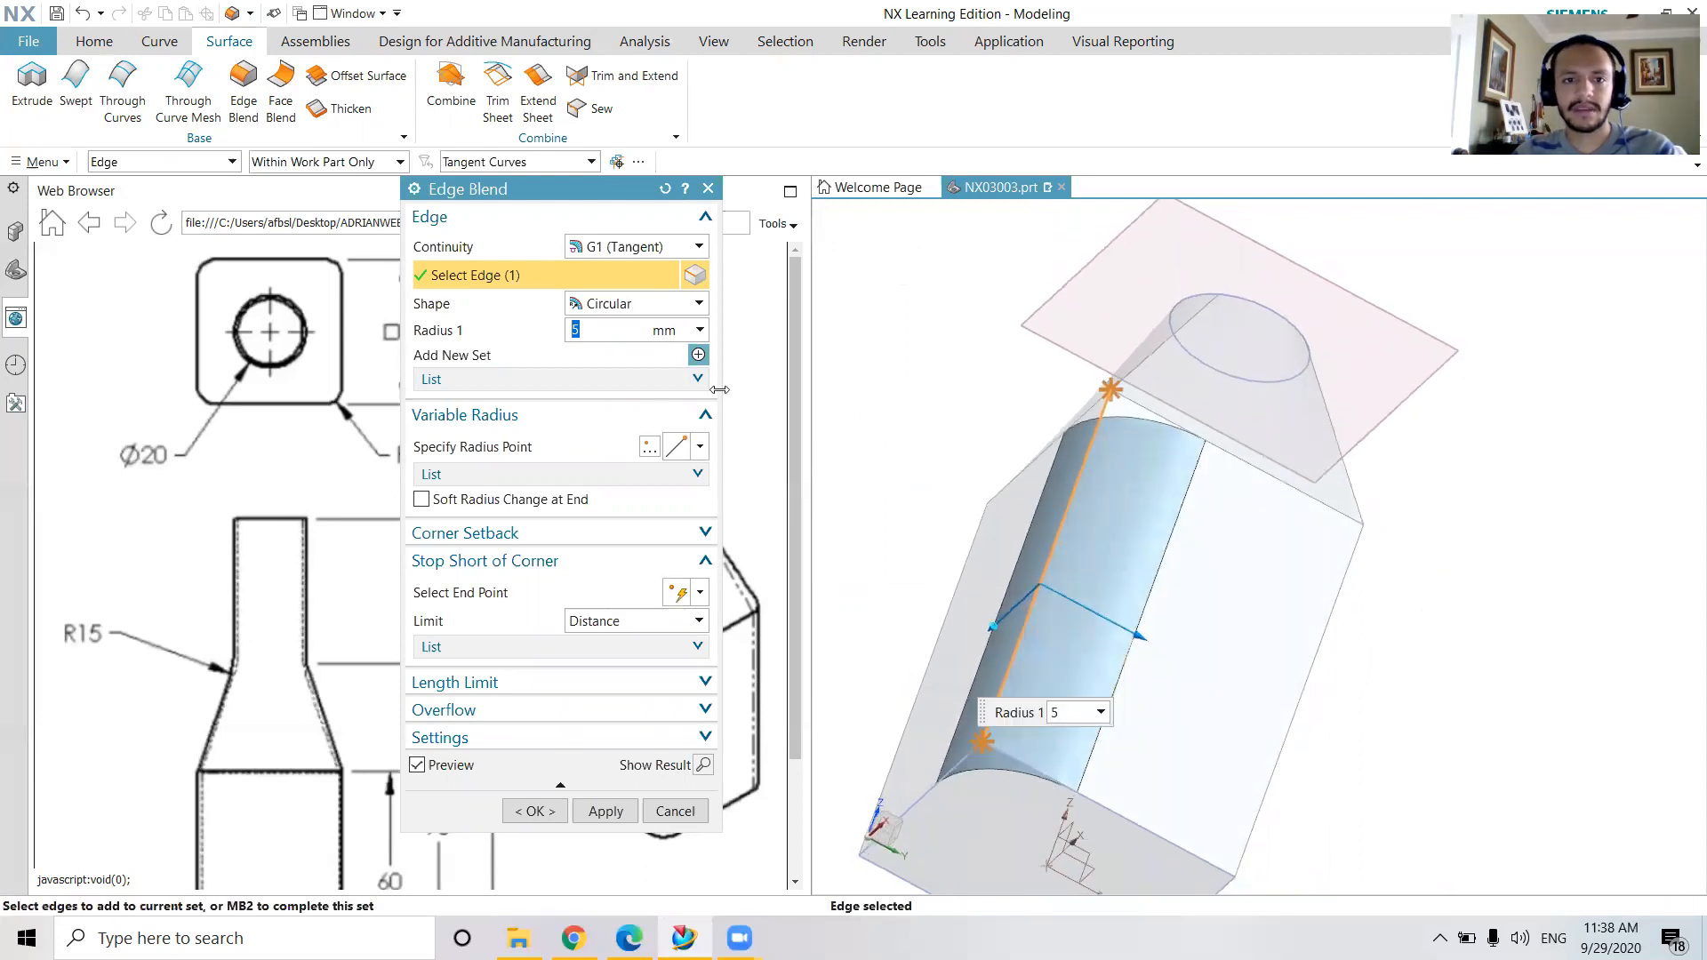
pyautogui.moveTo(1376, 527); pyautogui.dragTo(1437, 618, button='middle')
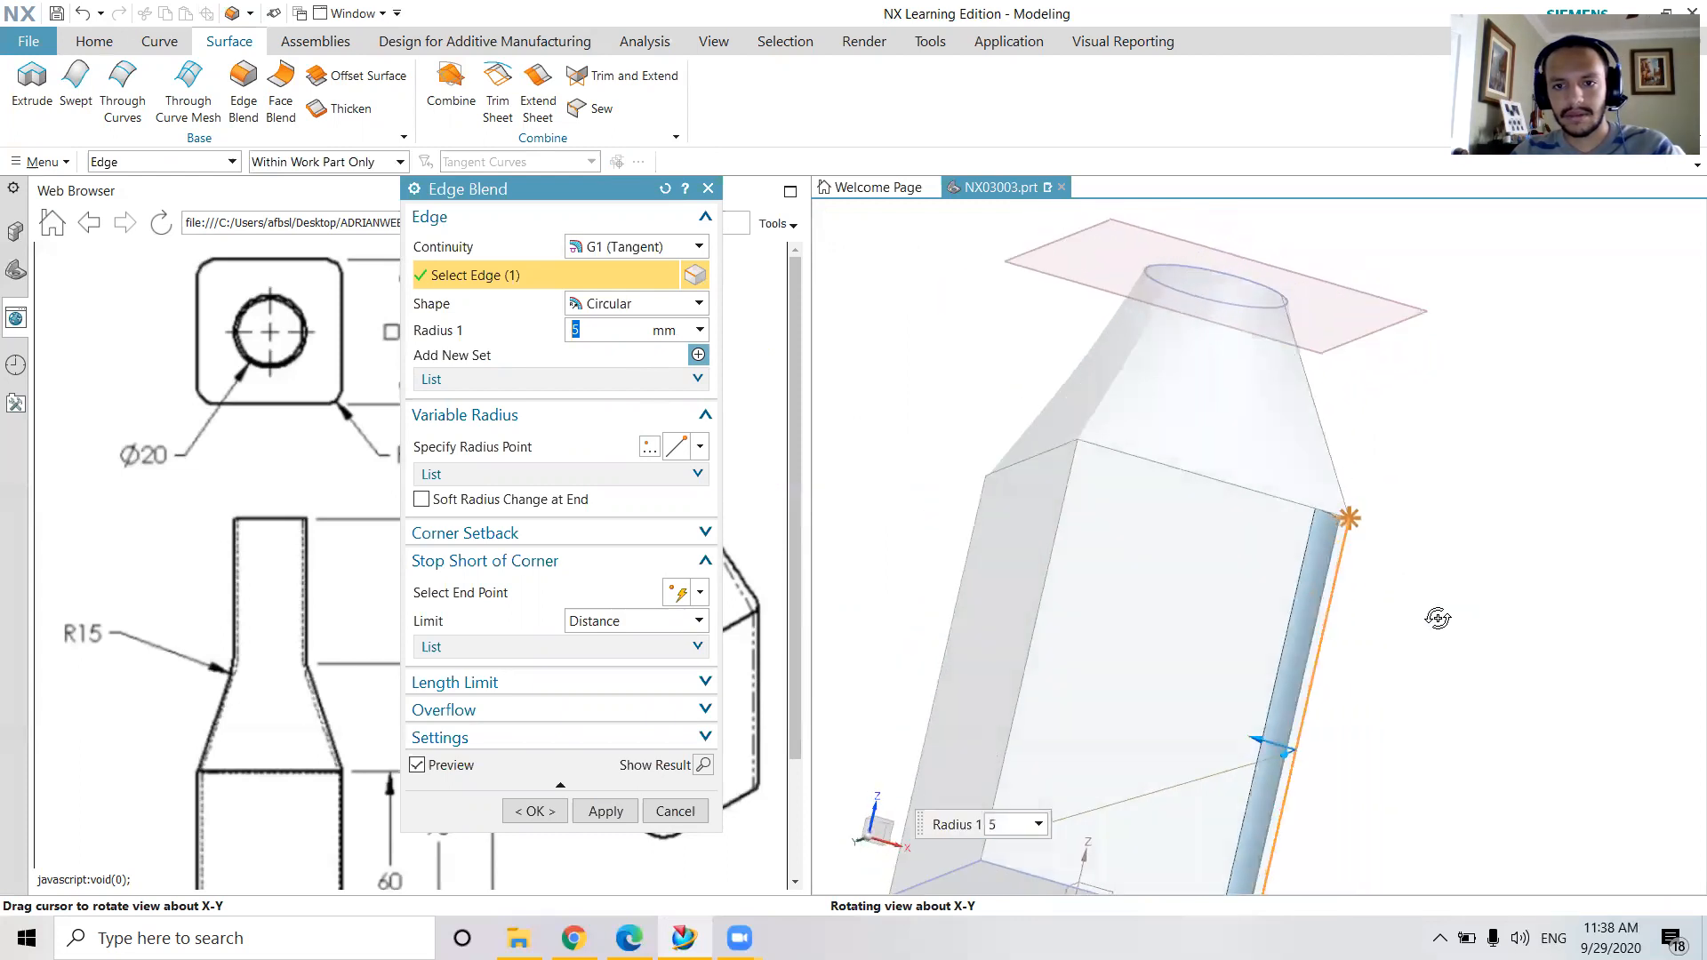
pyautogui.click(1036, 623)
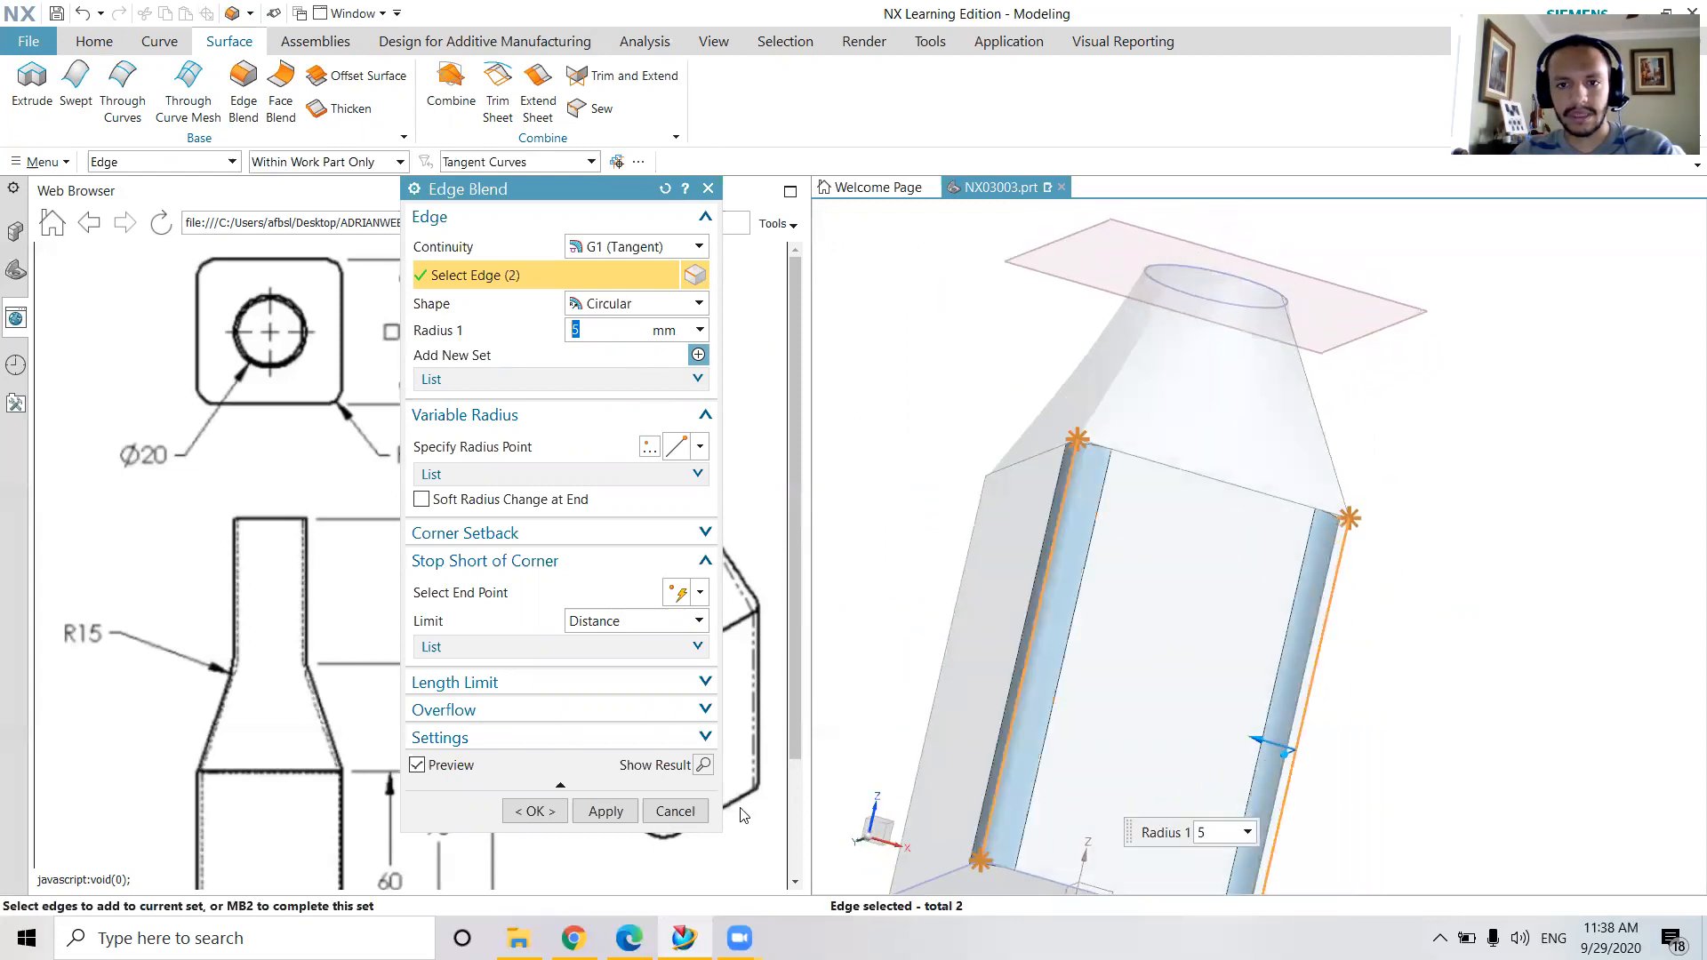
pyautogui.click(606, 811)
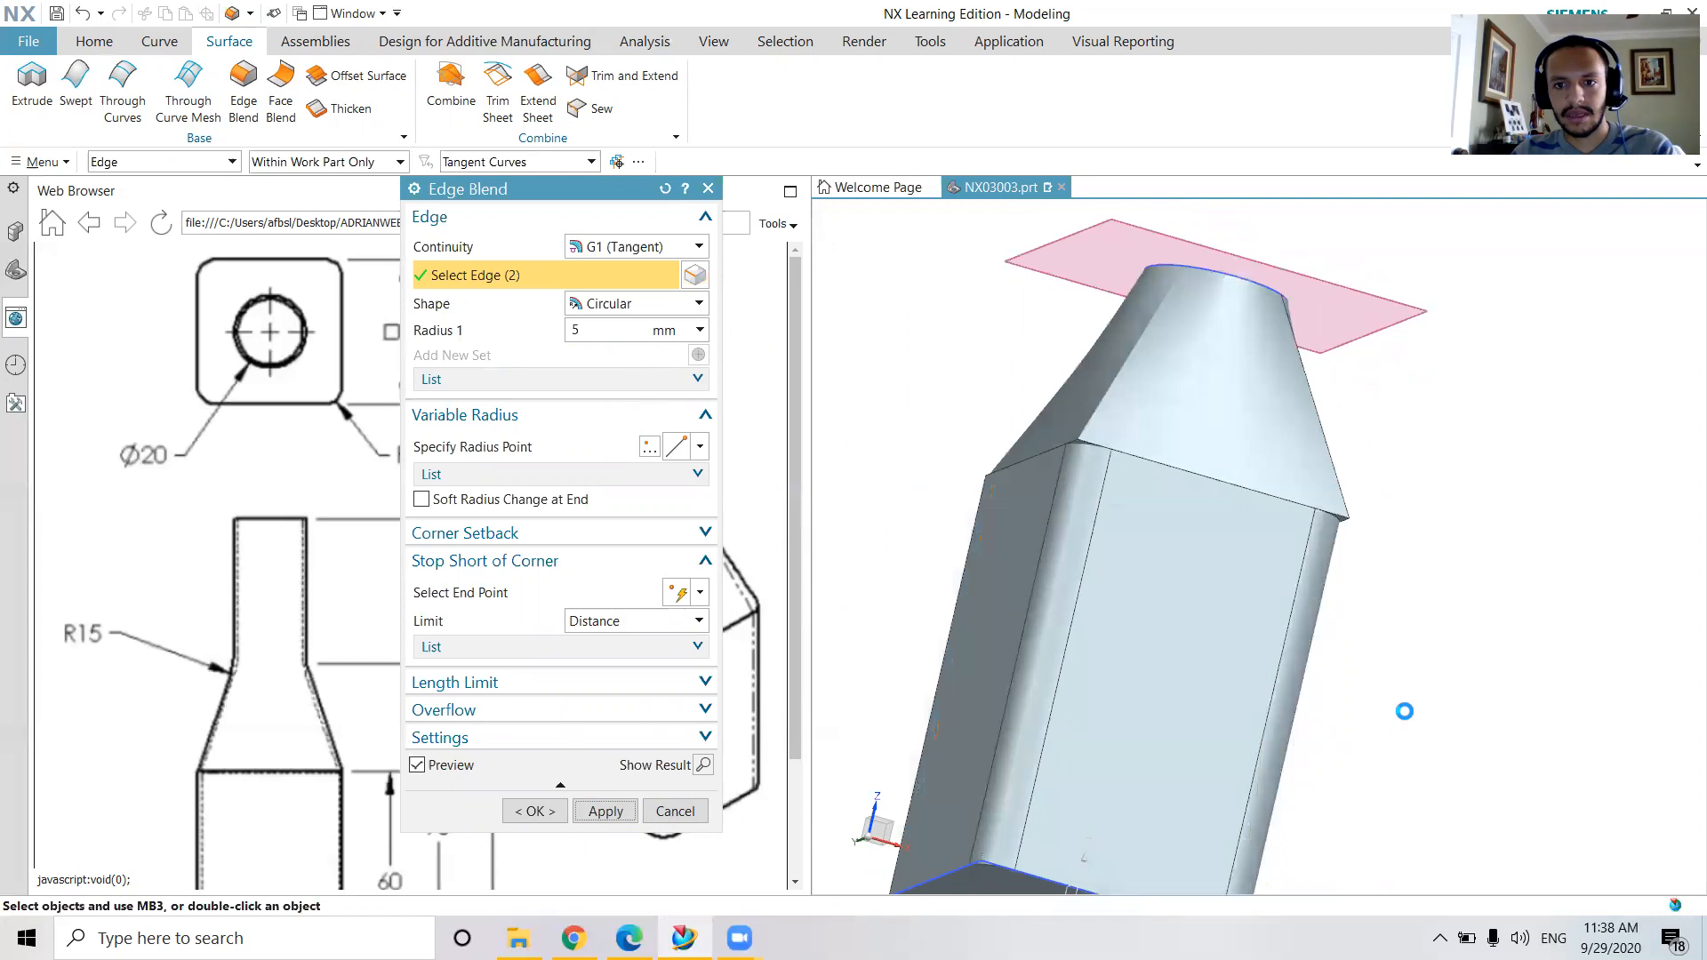
# Examine the corner where the blended body edge meets the lofted shoulder, and close Edge Blend
pyautogui.moveTo(1493, 697); pyautogui.dragTo(1276, 481, button='middle')
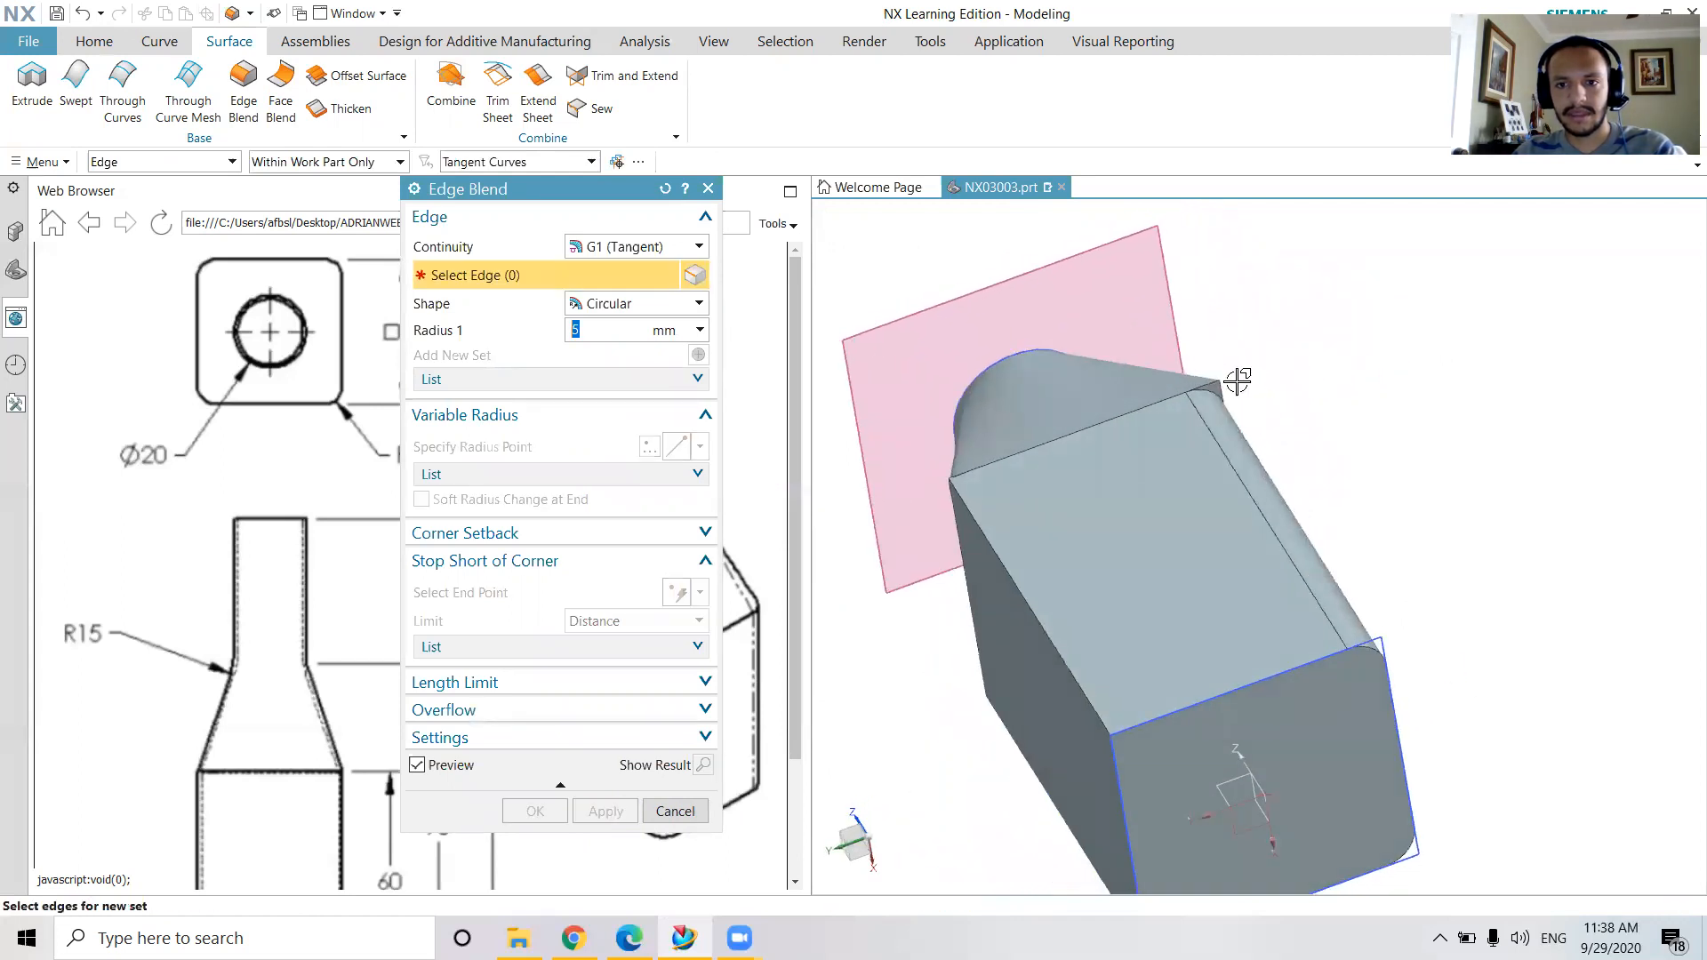
pyautogui.scroll(4, 1213, 384)
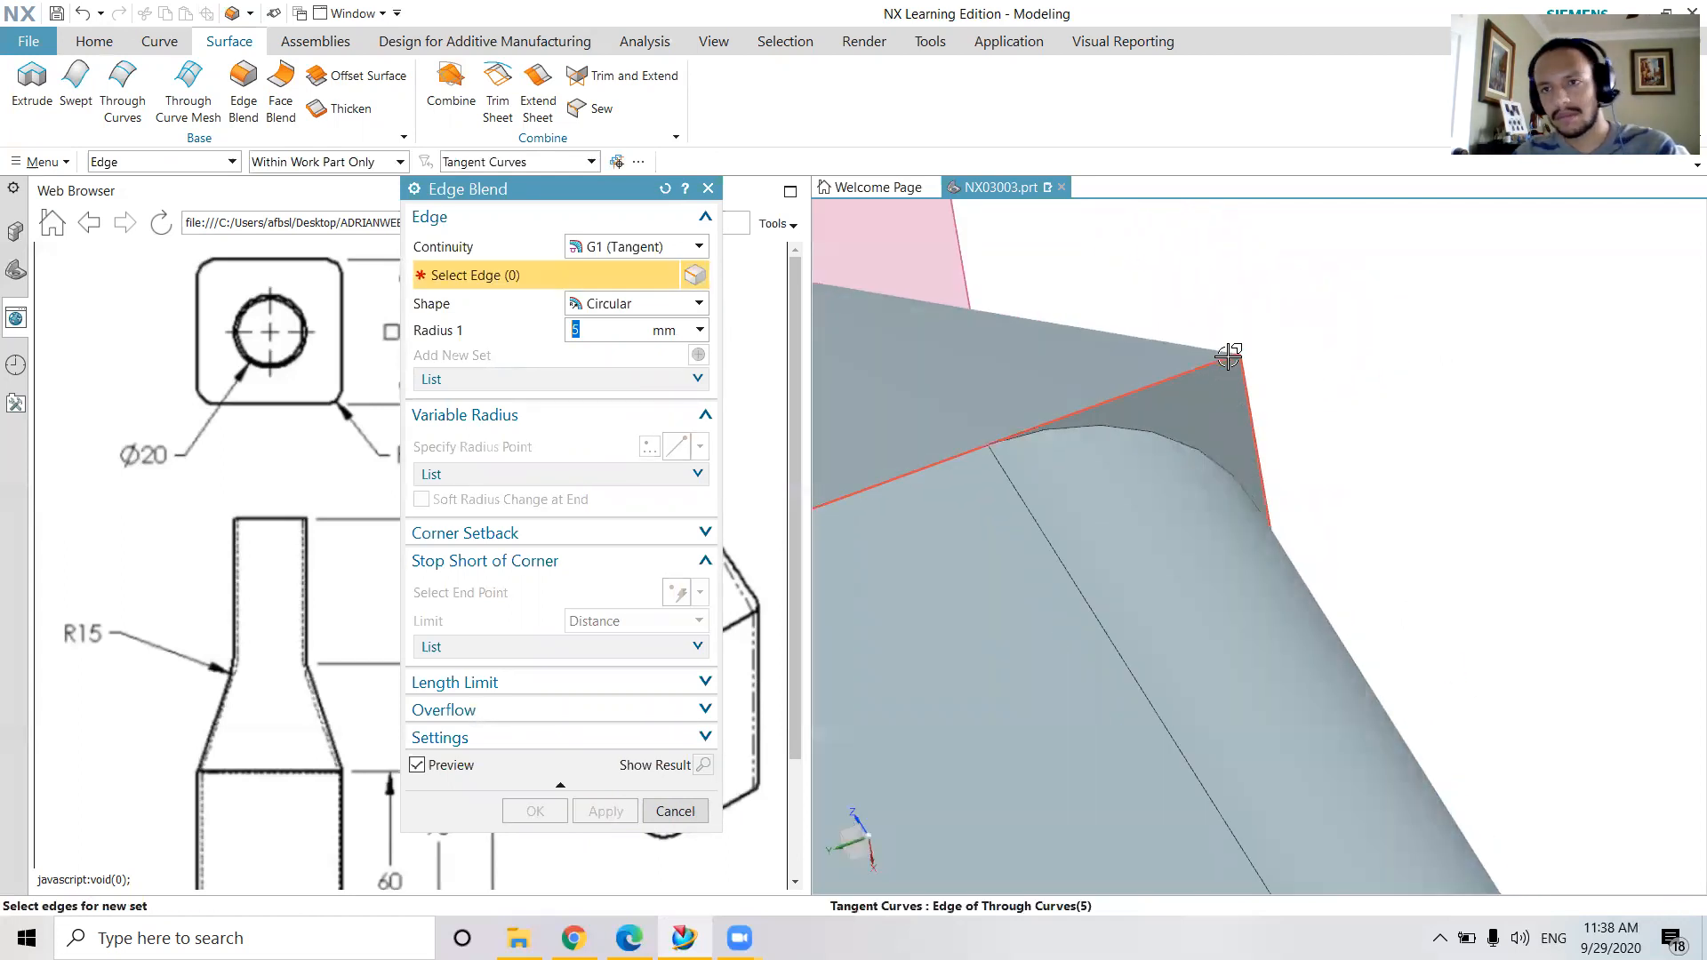
pyautogui.scroll(-5, 1188, 476)
pyautogui.moveTo(1188, 480); pyautogui.dragTo(1444, 563, button='middle')
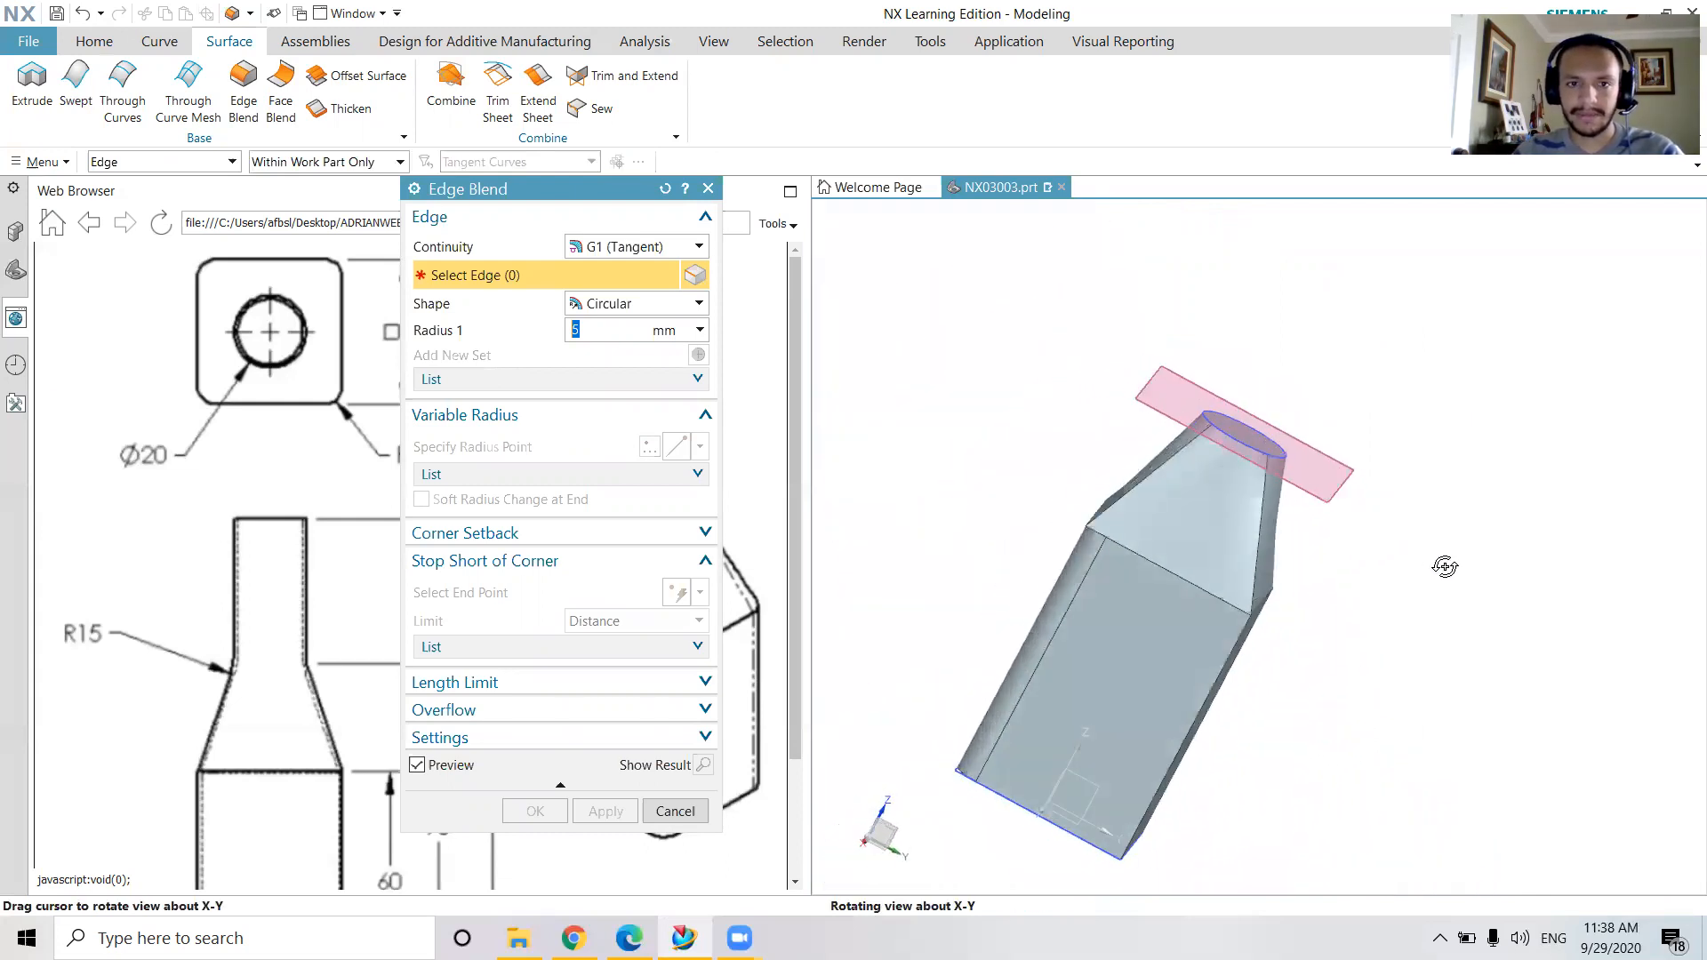
pyautogui.click(708, 188)
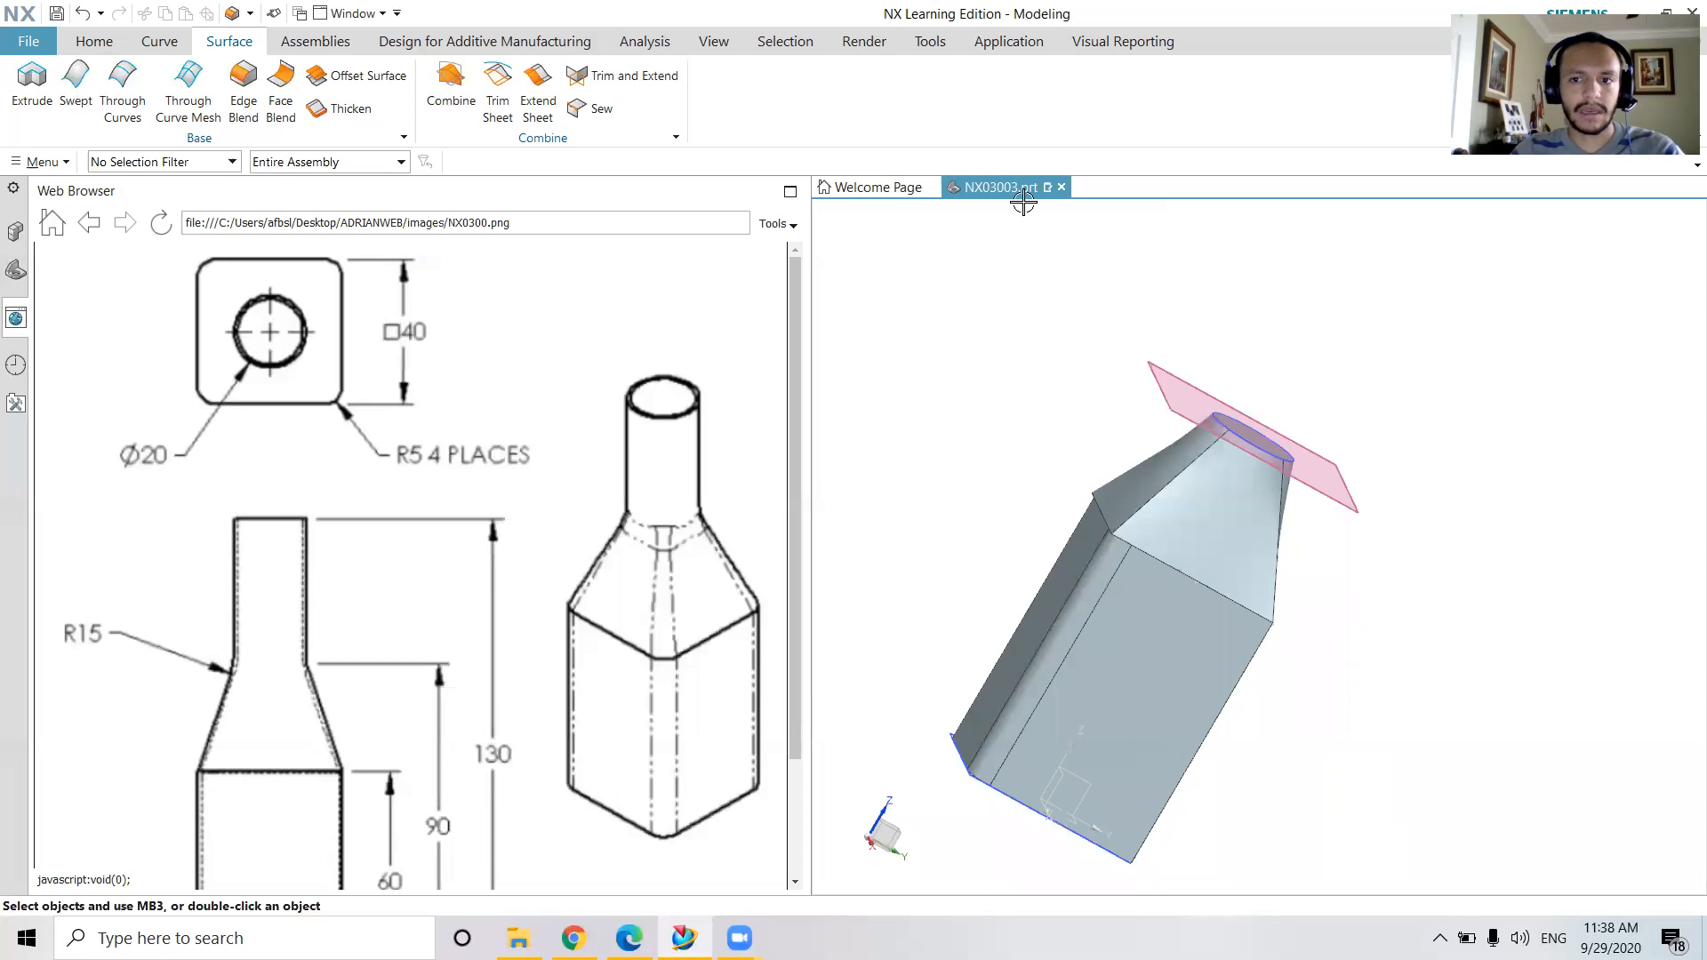
# Show the model history and identify the shoulder feature by switching its visibility off and on
pyautogui.click(17, 273)
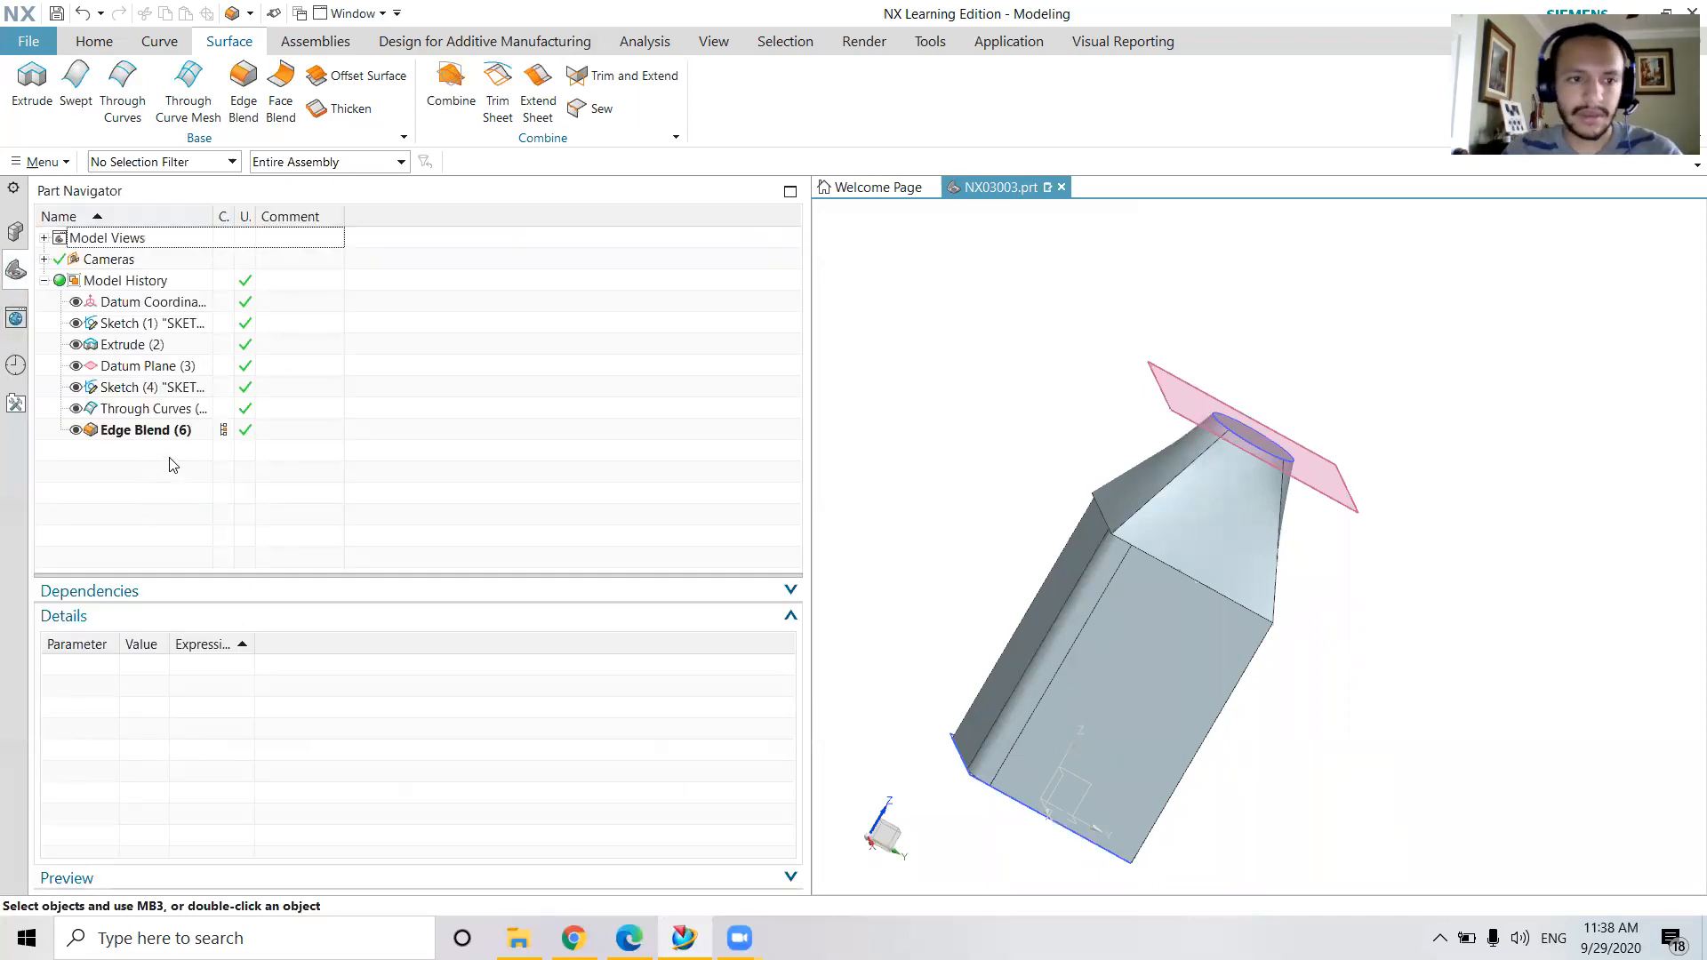
pyautogui.click(174, 434)
pyautogui.click(150, 408)
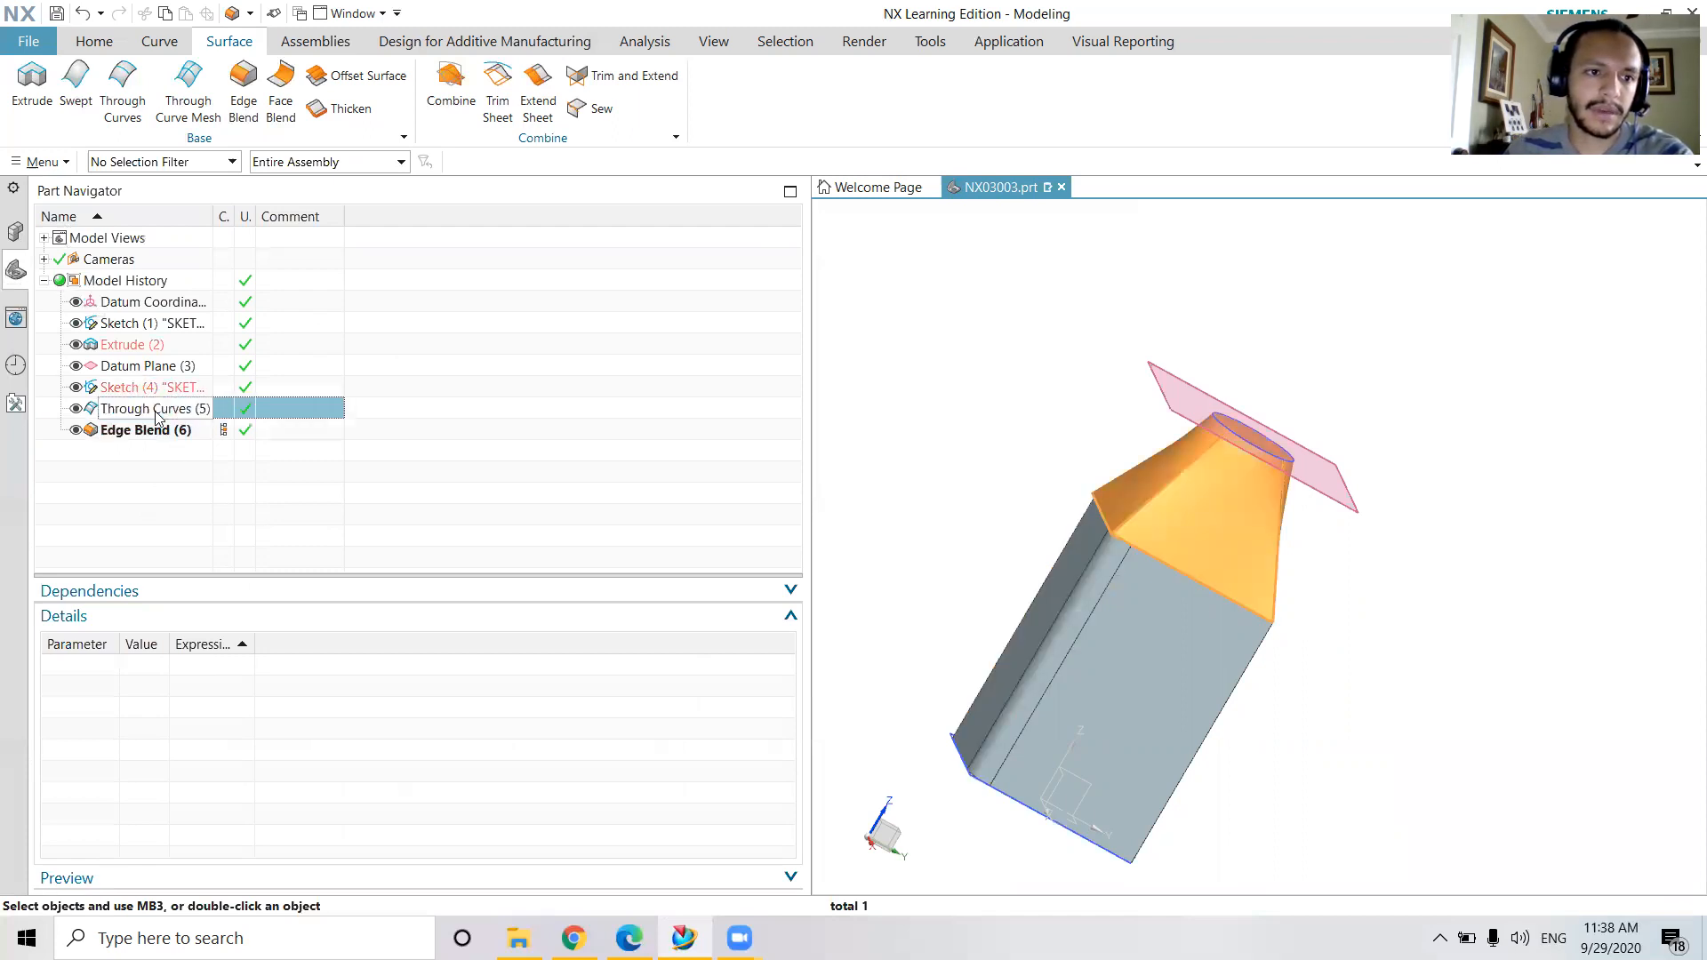
pyautogui.click(76, 408)
pyautogui.click(76, 408)
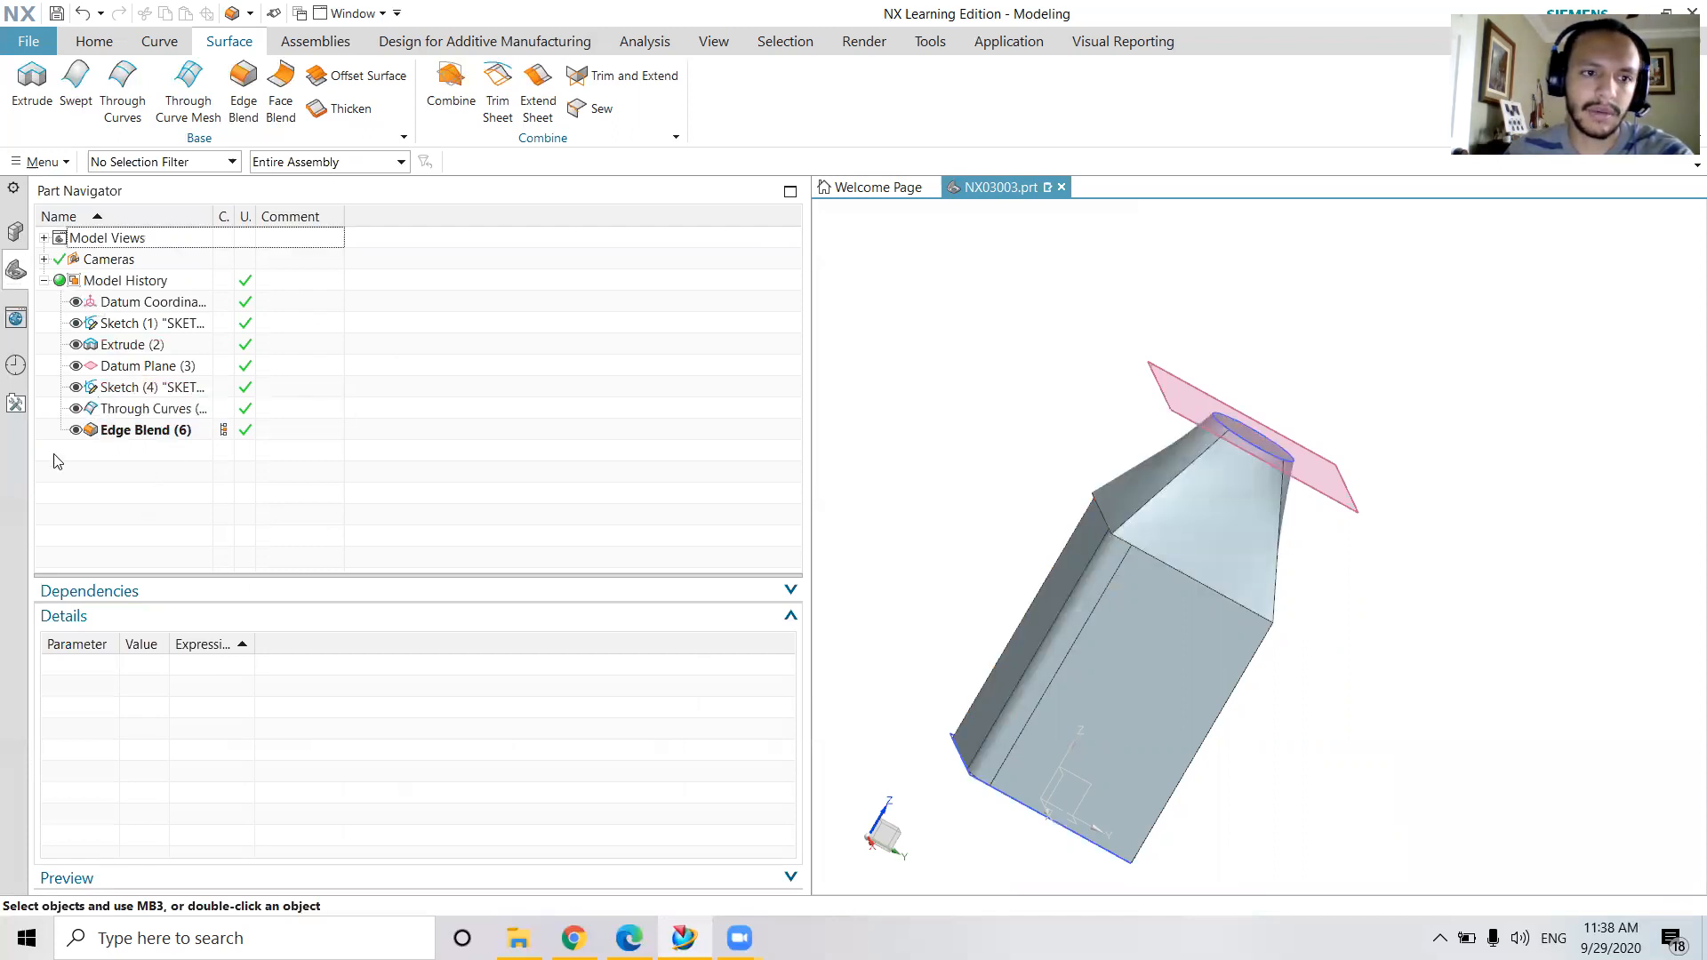
# Delete the Edge Blend and Through Curves features from the model history
pyautogui.click(133, 430)
pyautogui.press('Delete')
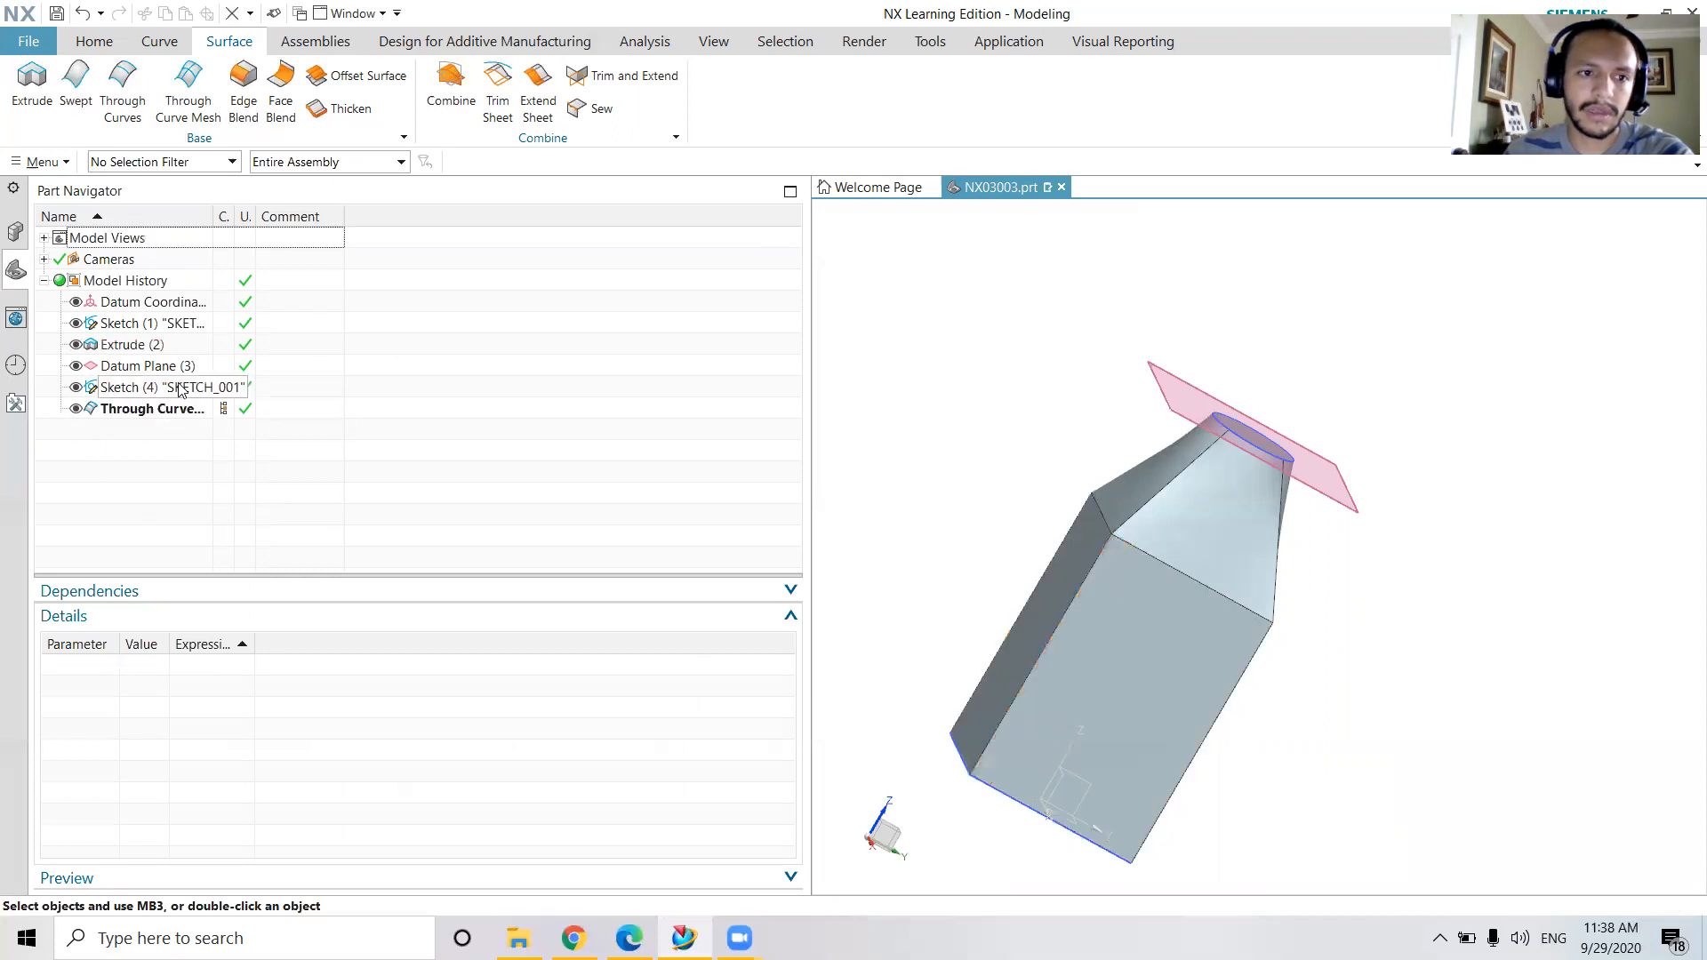
pyautogui.click(161, 408)
pyautogui.press('Delete')
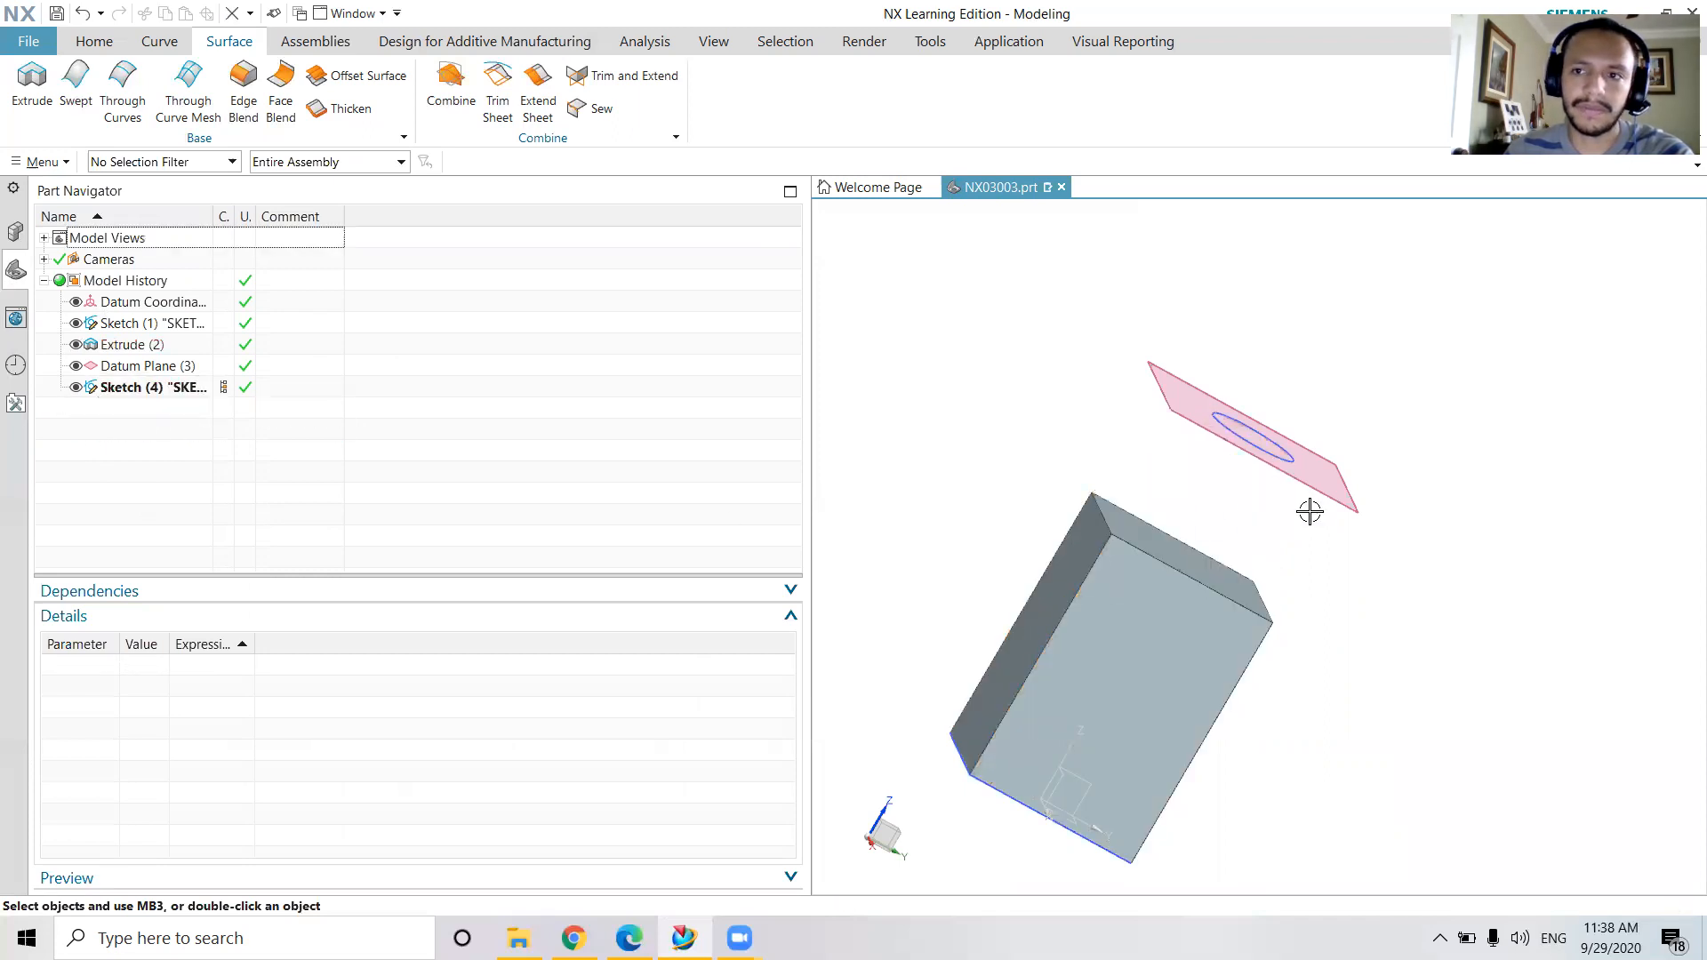
pyautogui.moveTo(1375, 511); pyautogui.dragTo(1244, 520, button='middle')
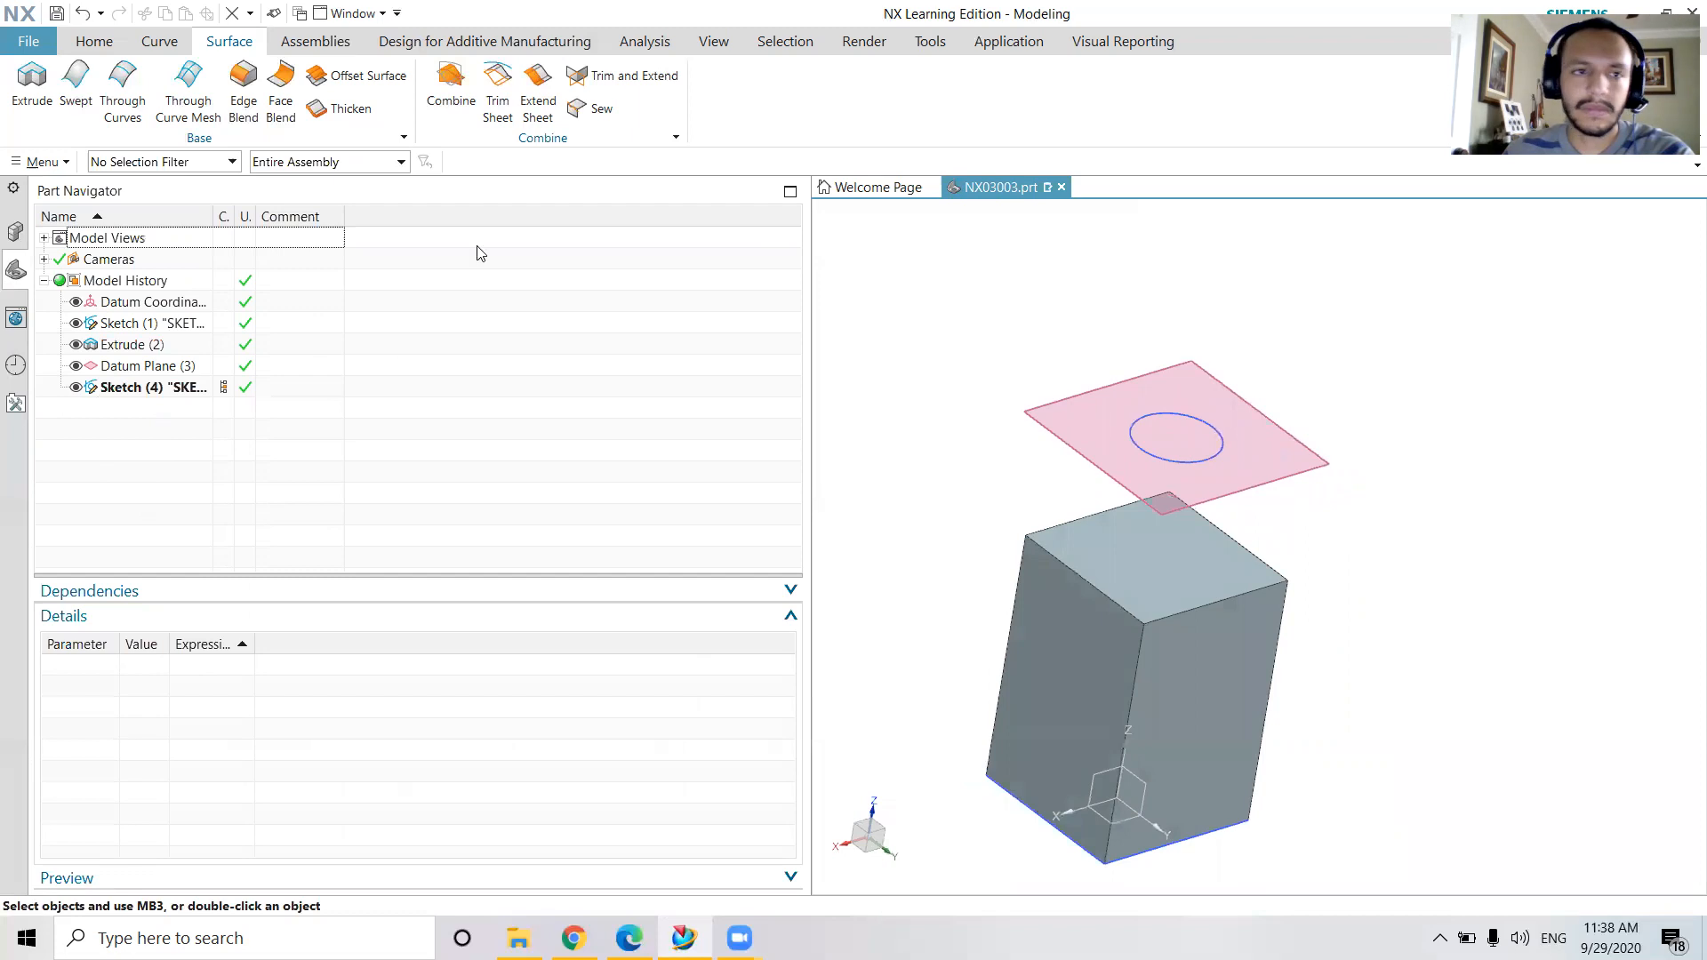
pyautogui.click(115, 104)
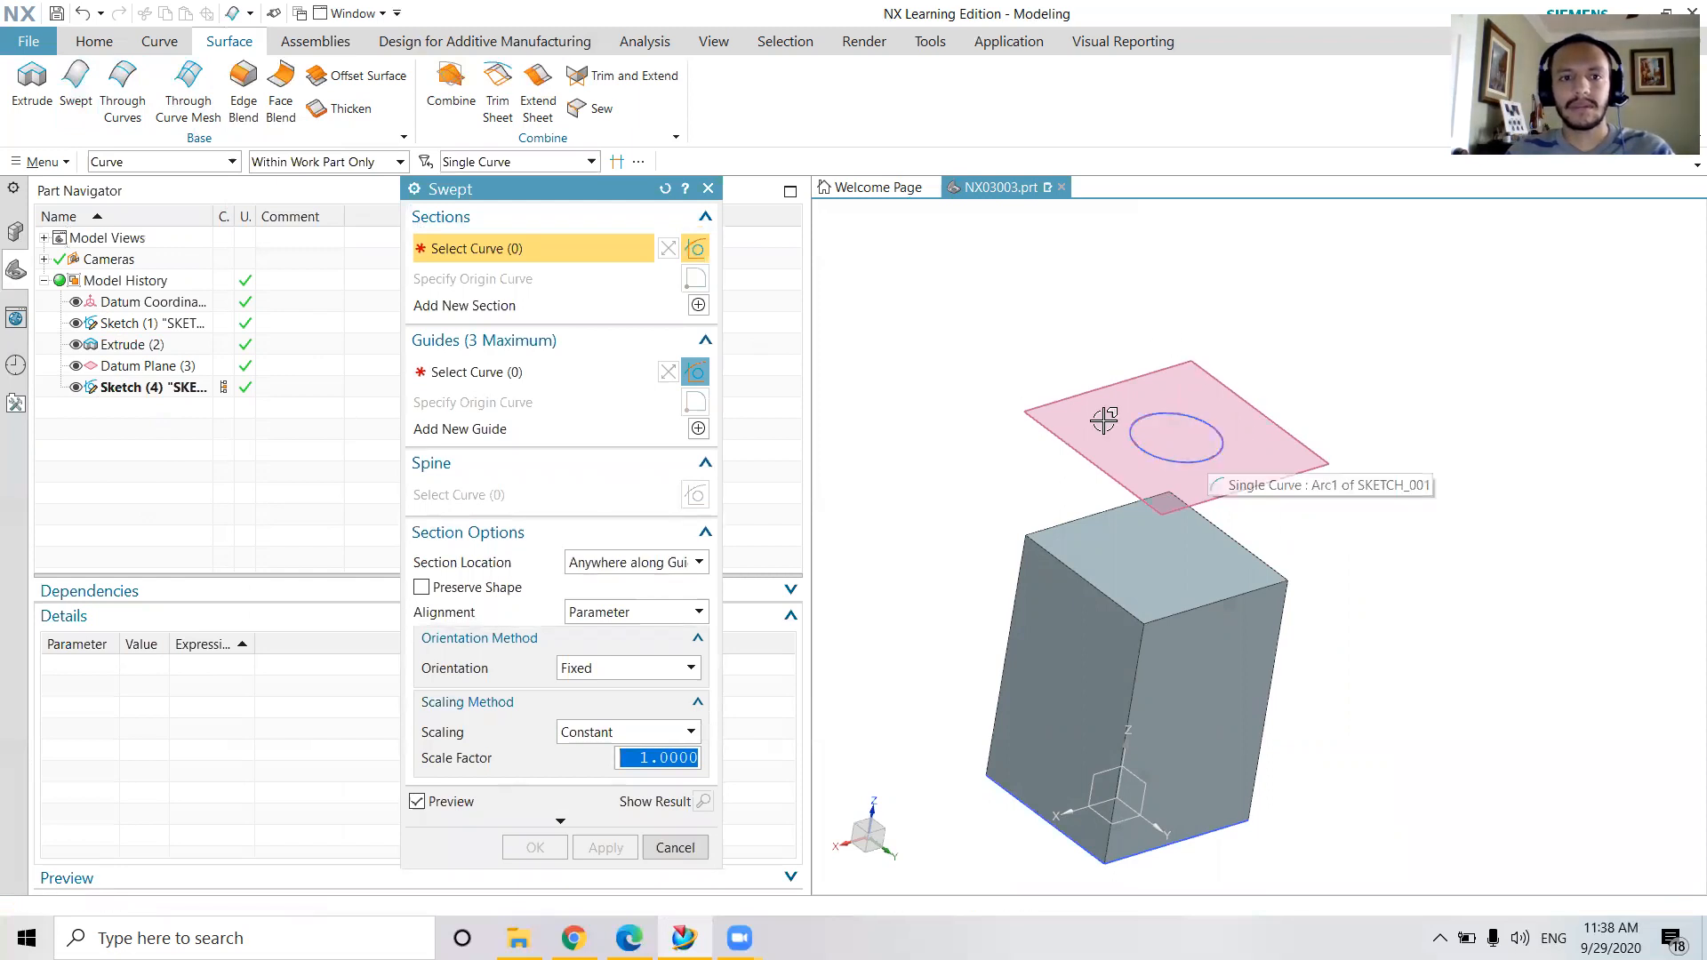
pyautogui.click(1219, 447)
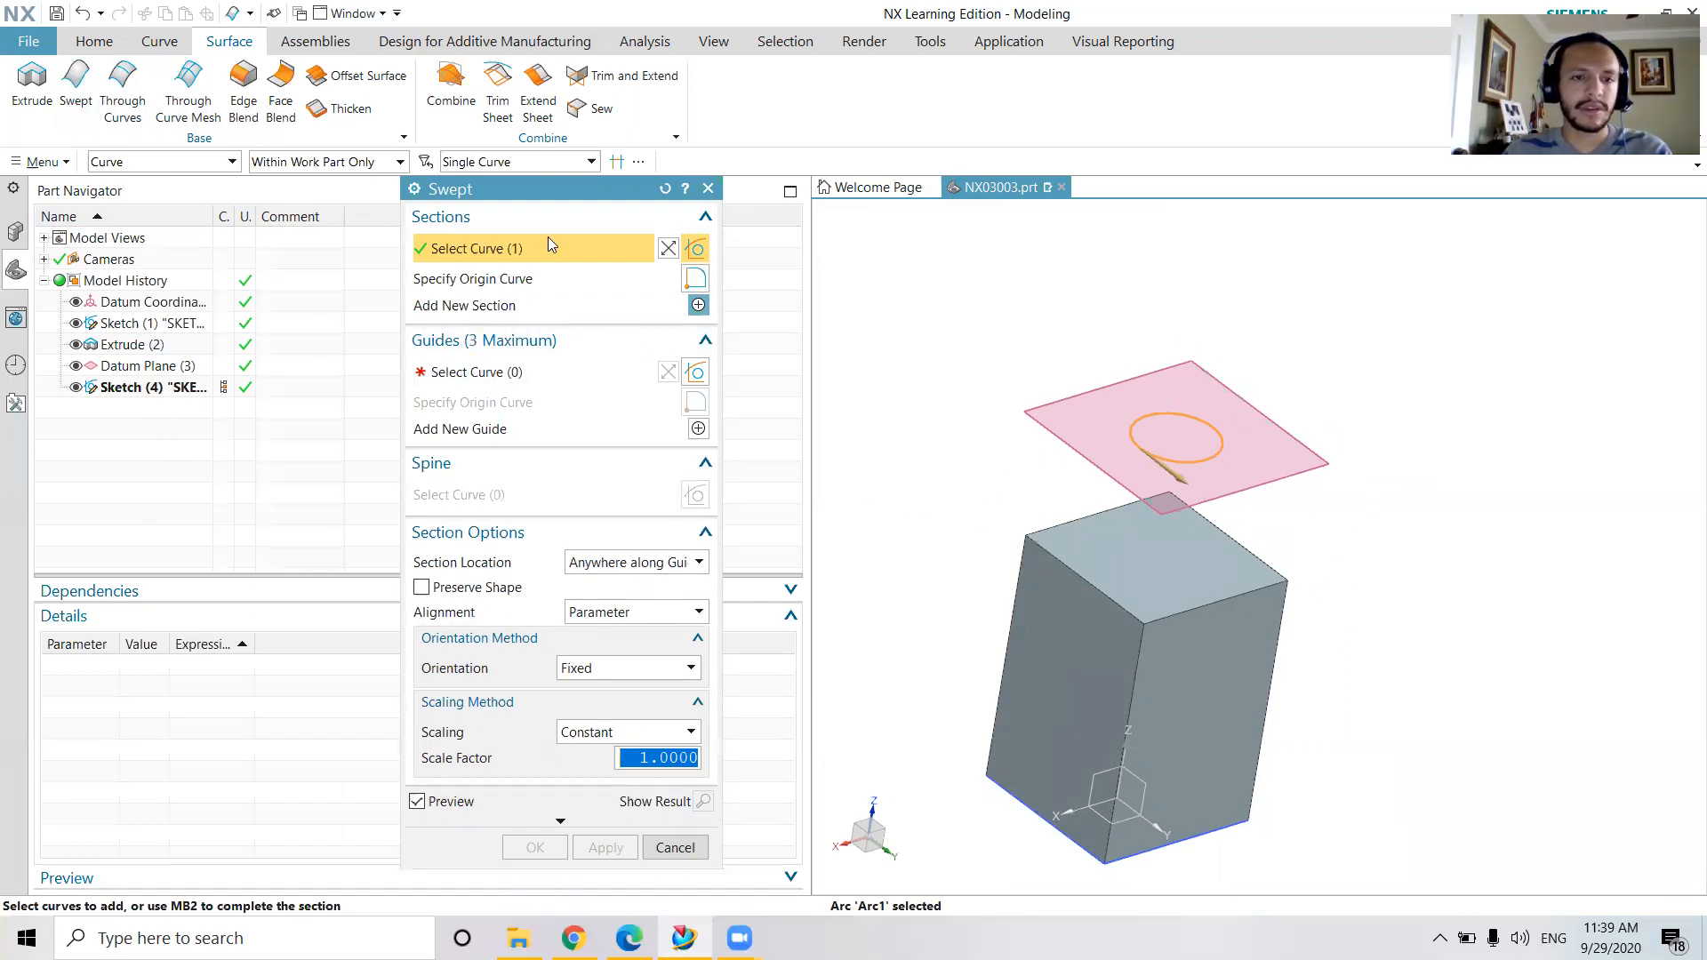
pyautogui.click(709, 189)
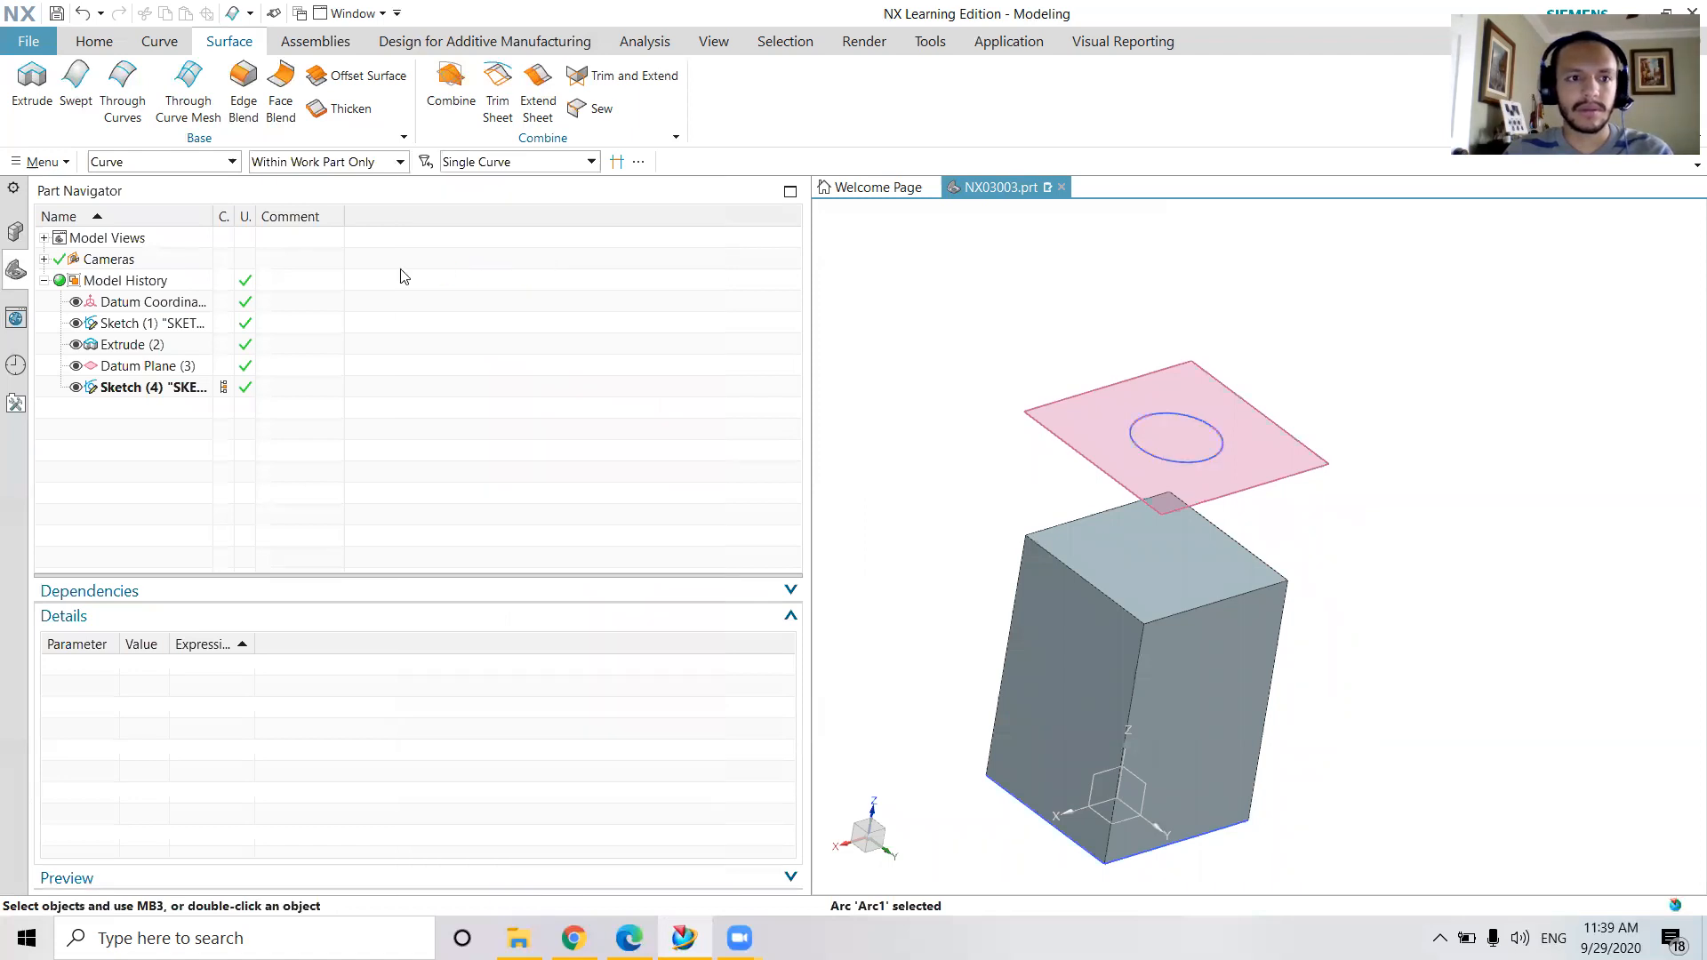
# Undo the recent feature deletions, and delete only the Edge Blend feature from the model history
pyautogui.click(102, 13)
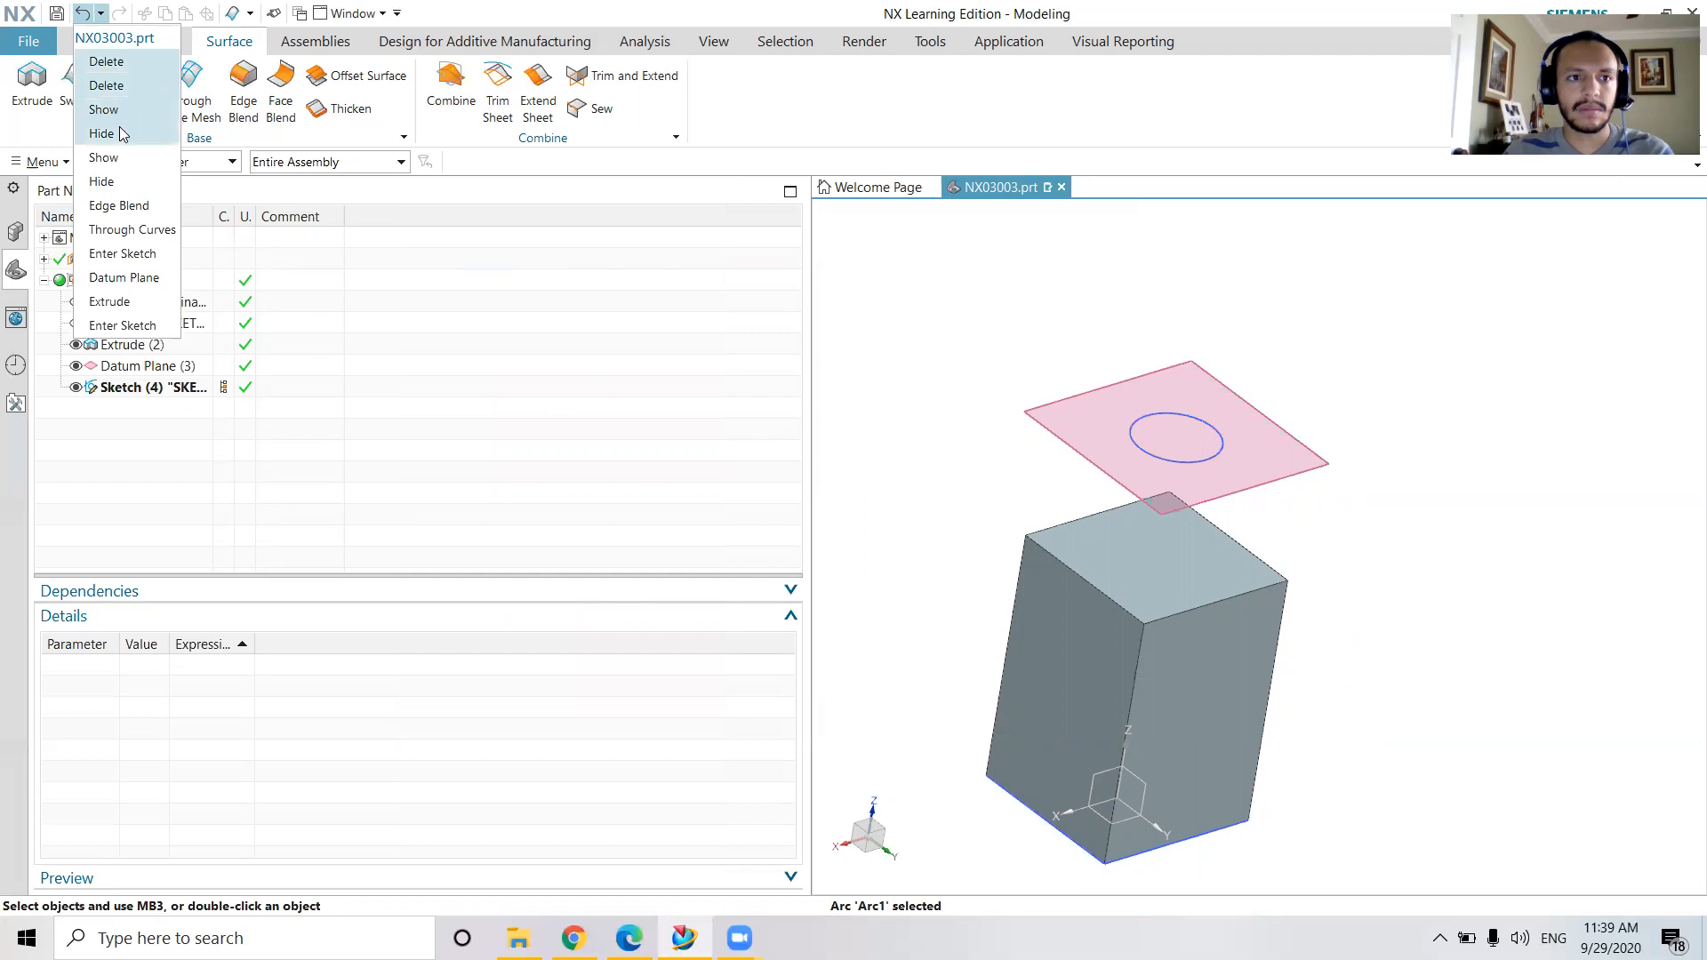
pyautogui.click(121, 189)
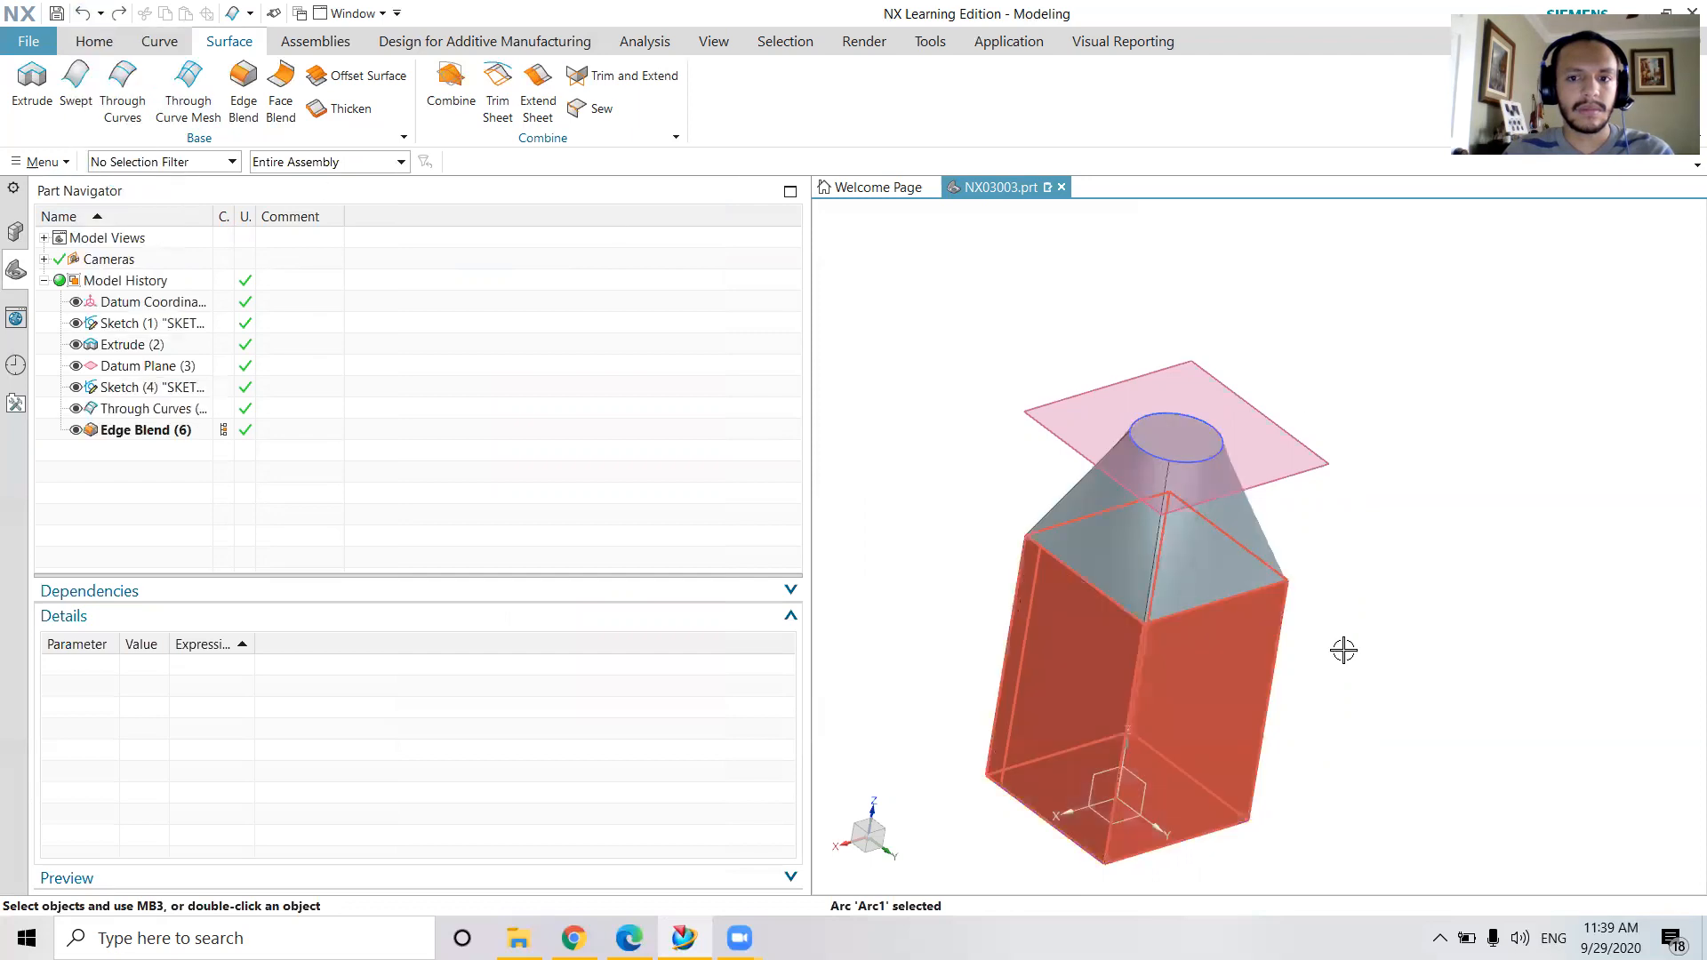
pyautogui.click(146, 431)
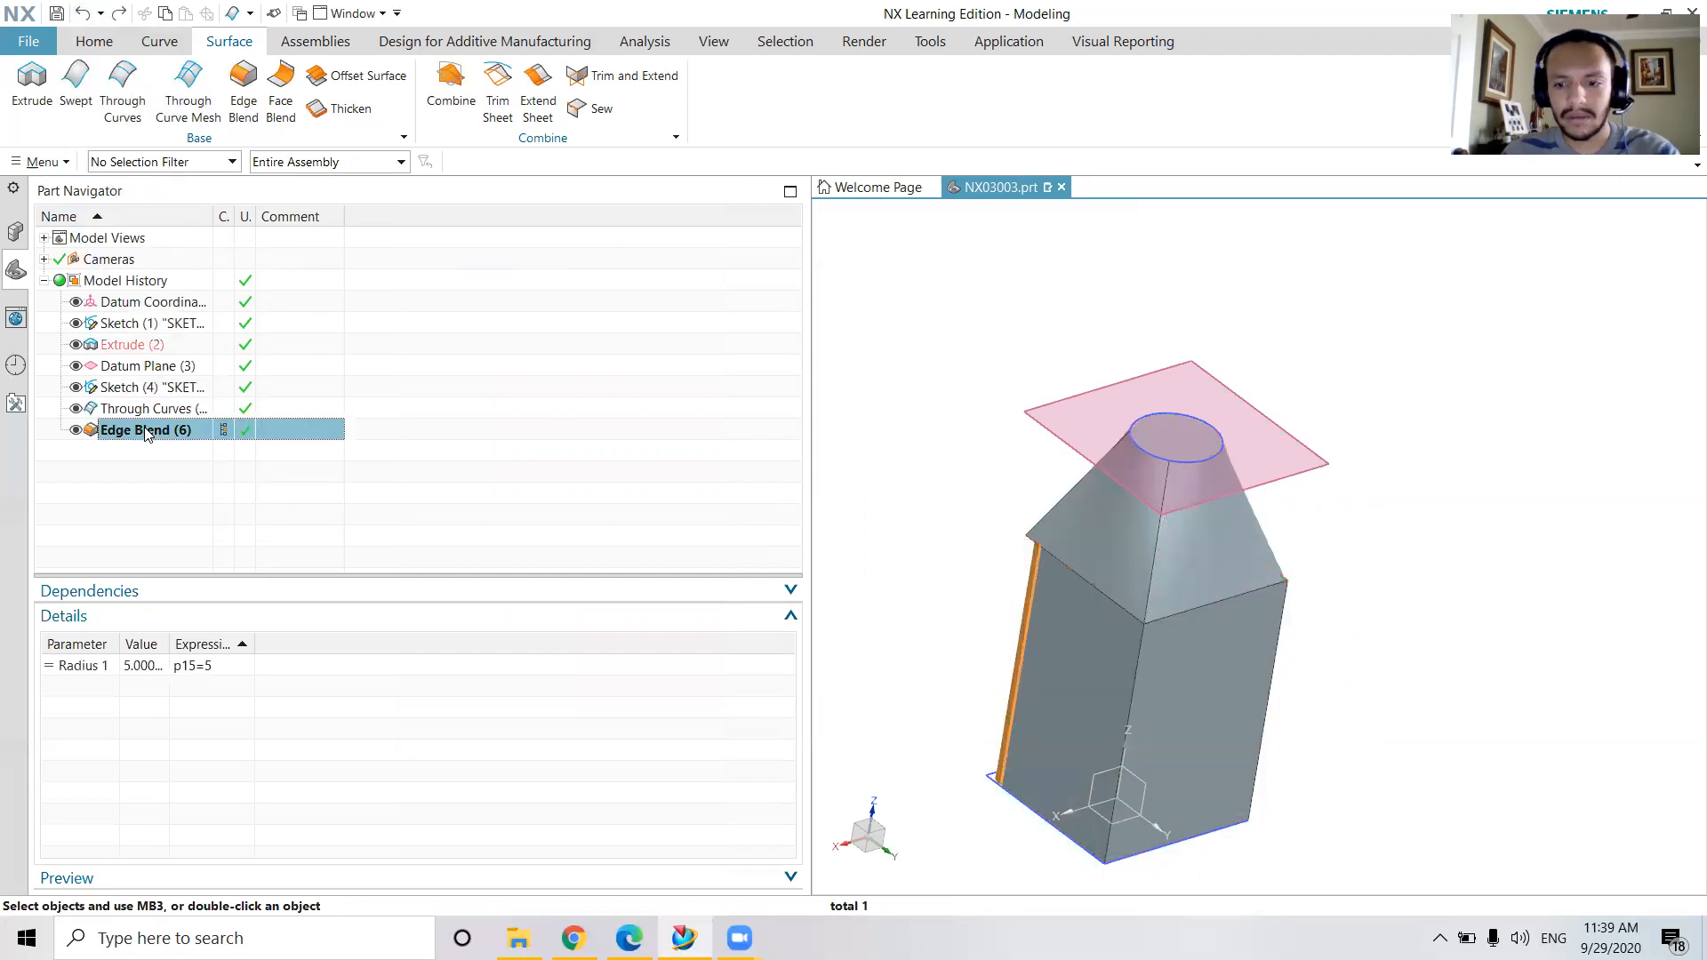
pyautogui.press('Delete')
pyautogui.moveTo(1443, 464); pyautogui.dragTo(1406, 411, button='middle')
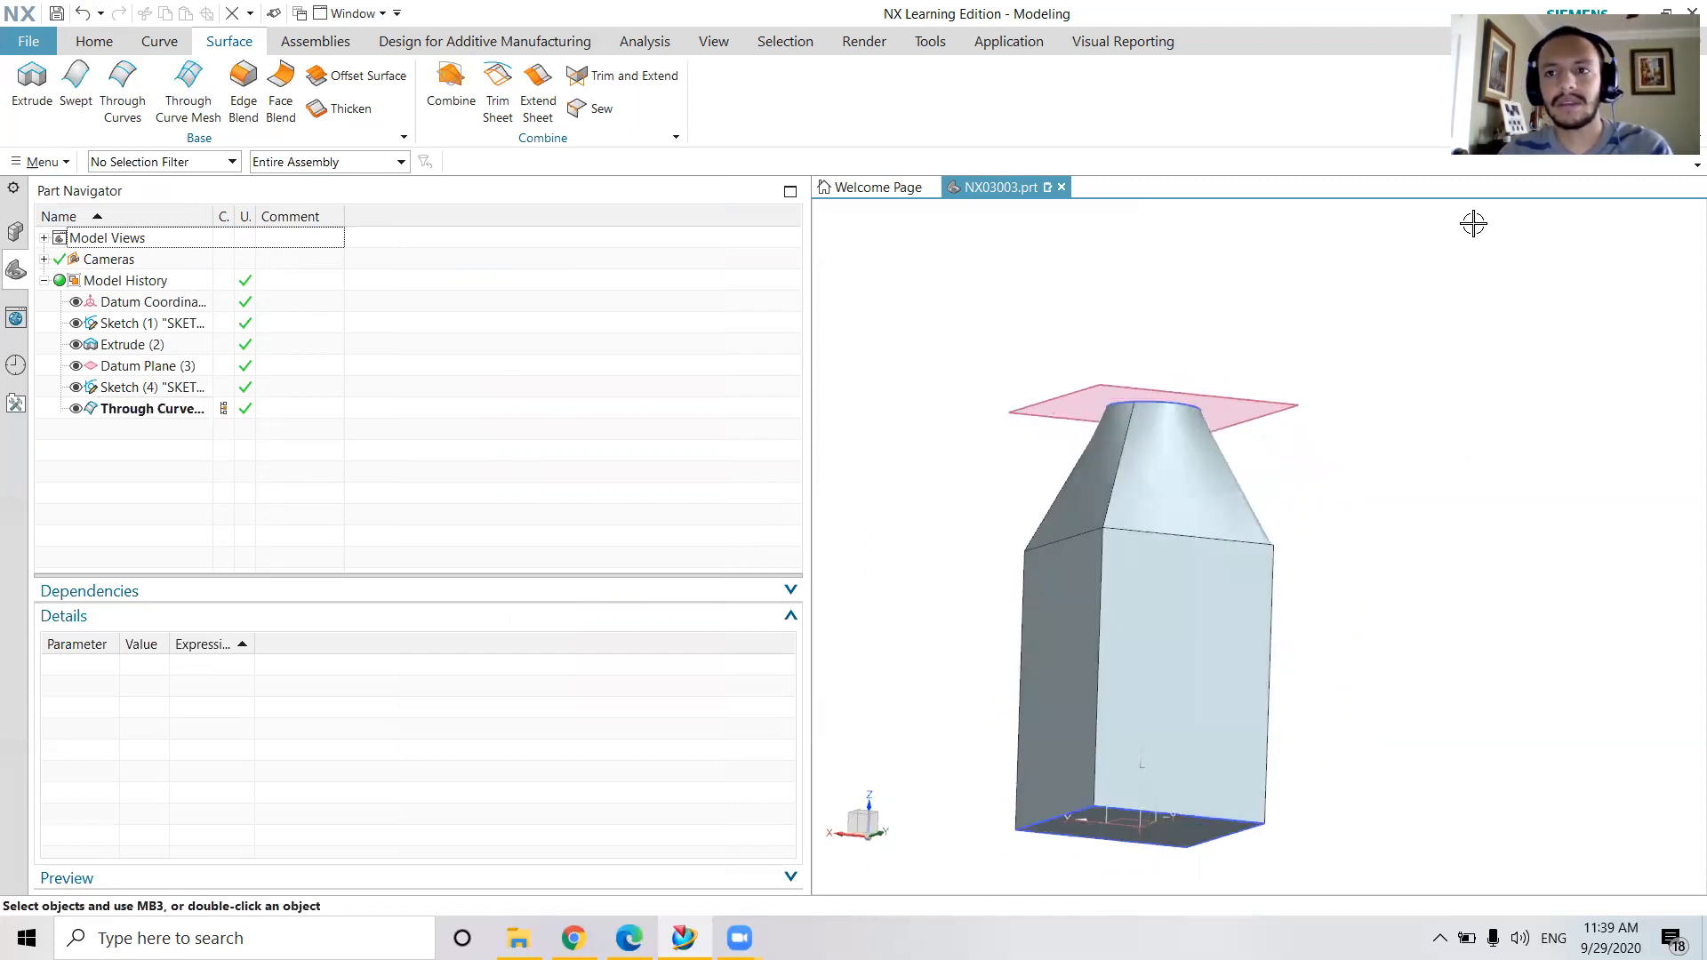
# Unite the two solids with the lofted shoulder as the target body and the square body as the tool
pyautogui.click(1597, 39)
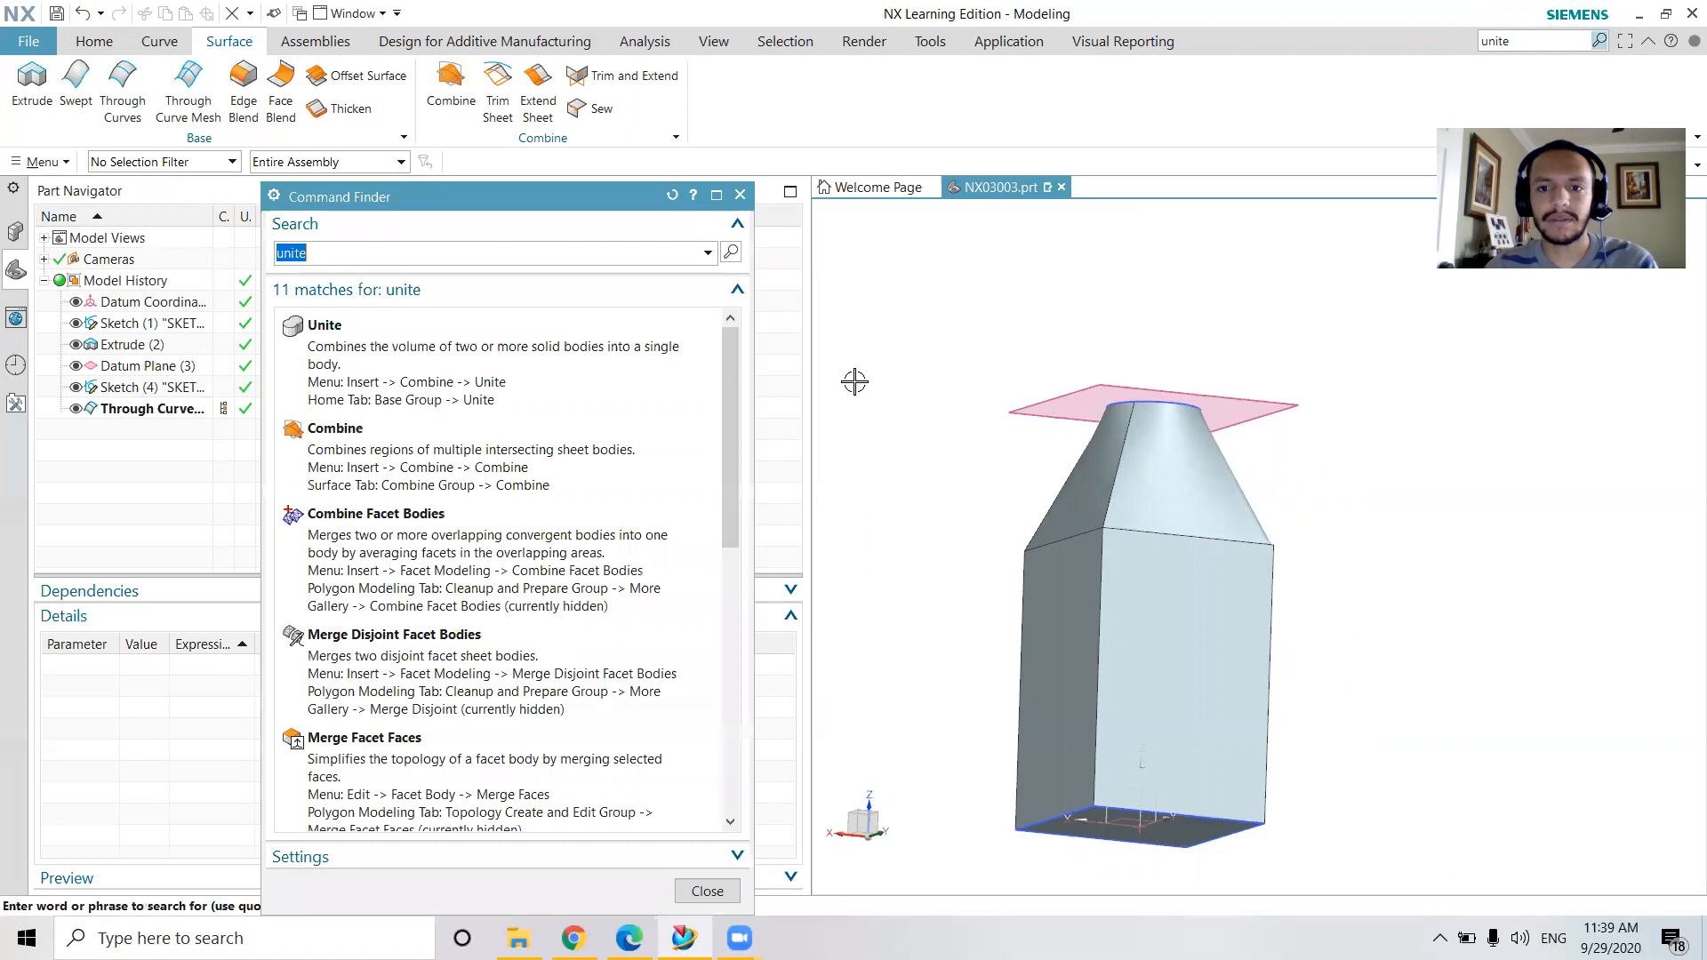
pyautogui.click(322, 326)
pyautogui.click(1153, 510)
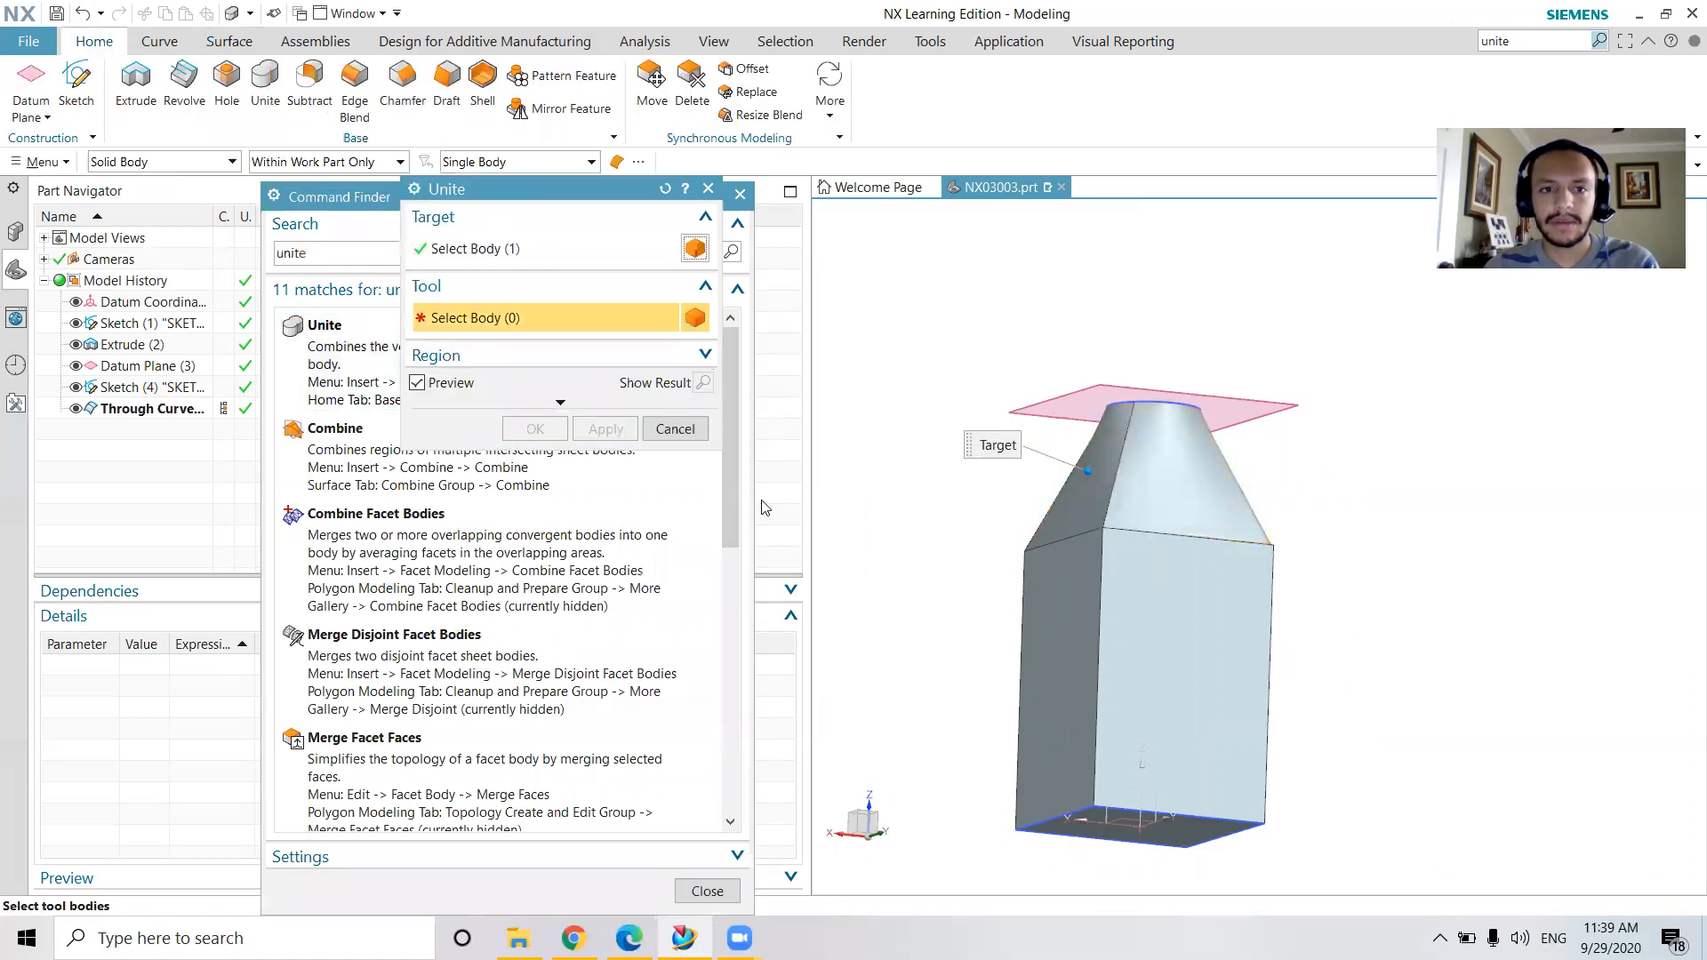
pyautogui.click(1173, 586)
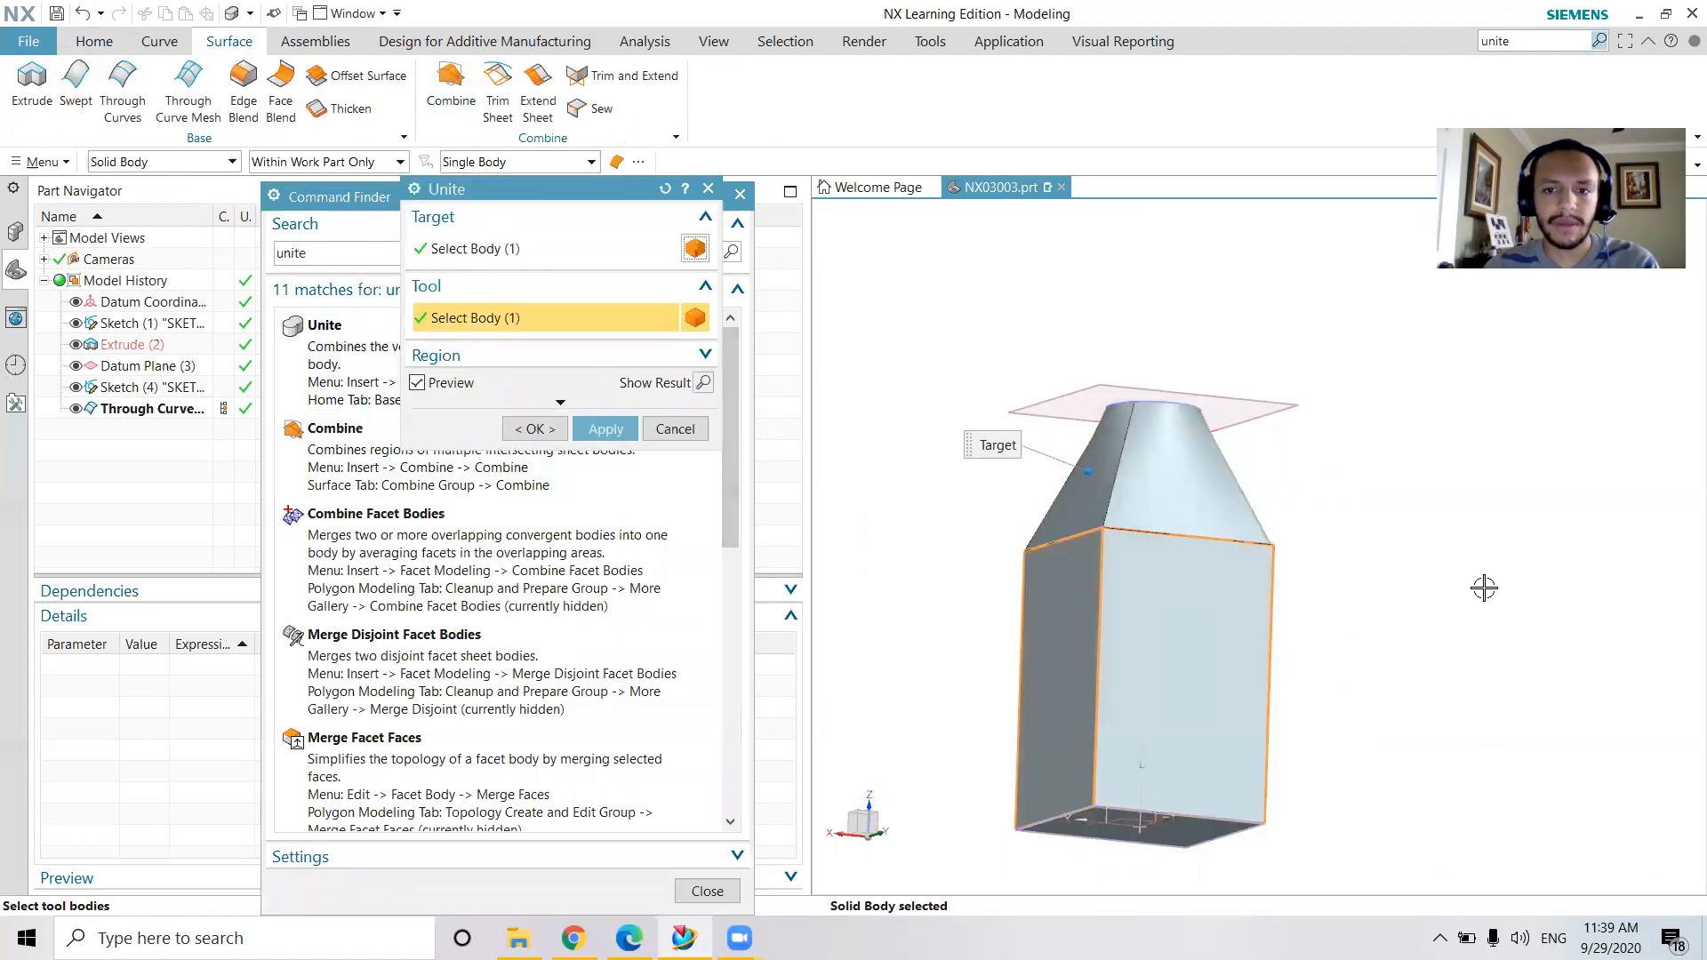
pyautogui.click(605, 428)
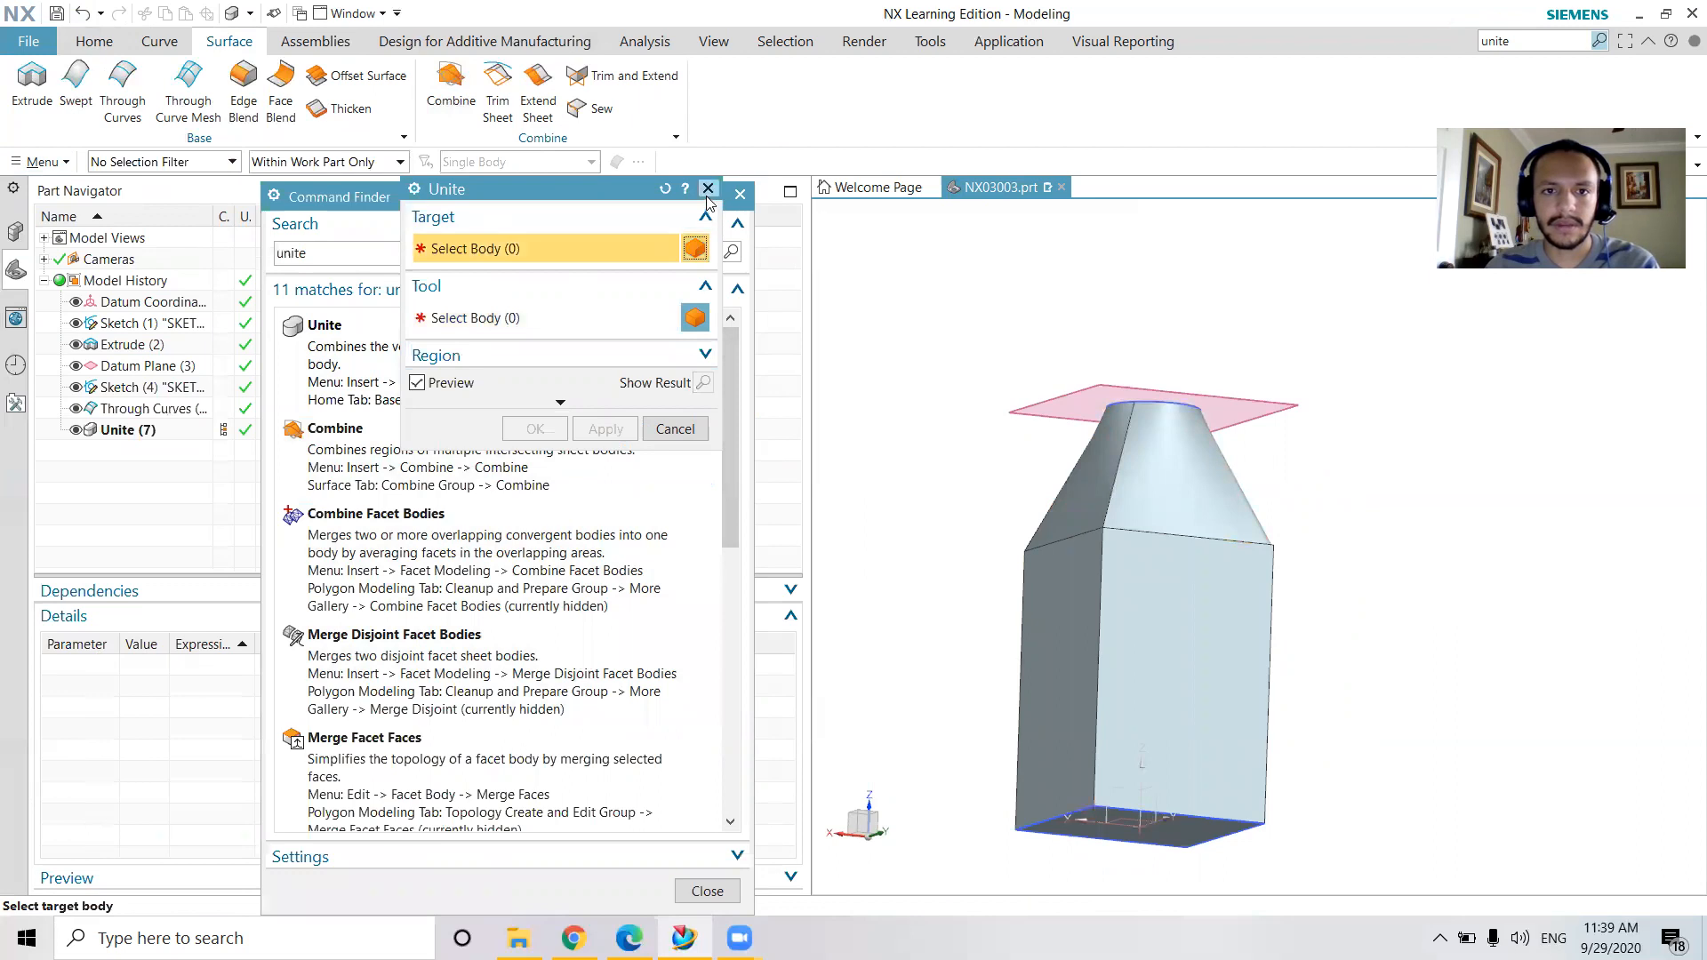
pyautogui.click(707, 189)
pyautogui.click(739, 195)
pyautogui.moveTo(1324, 584); pyautogui.dragTo(1322, 602, button='middle')
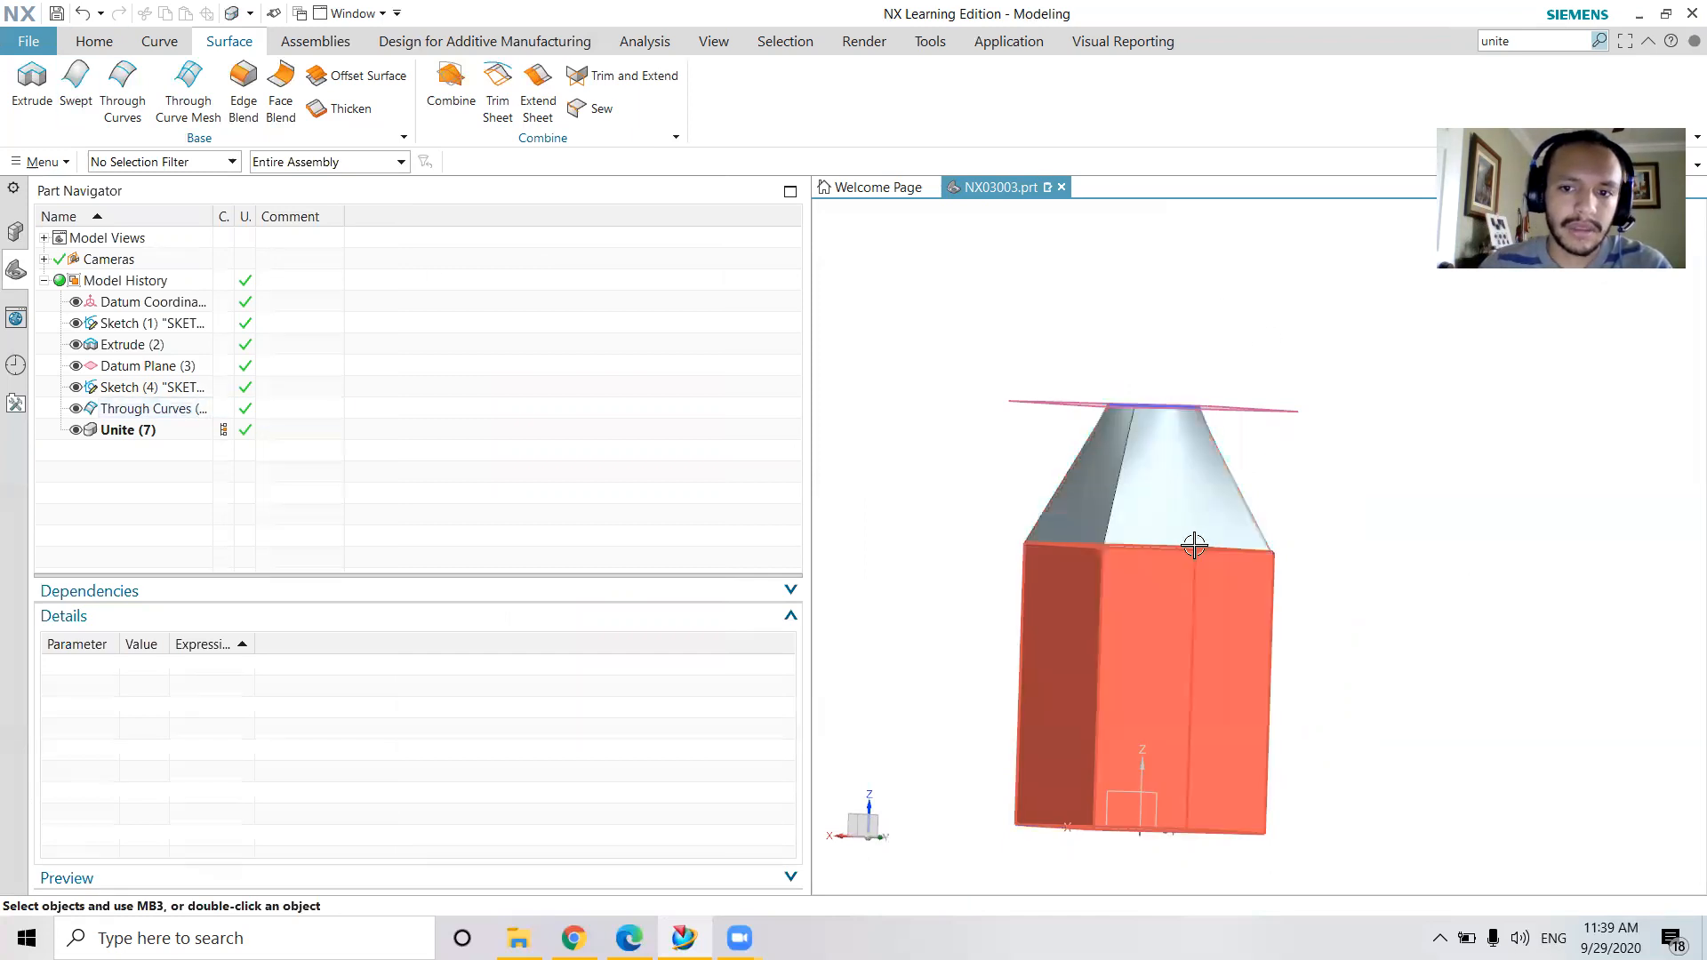
# Check which geometry the Unite feature and its parent features cover, and delete Unite from the model history
pyautogui.click(111, 431)
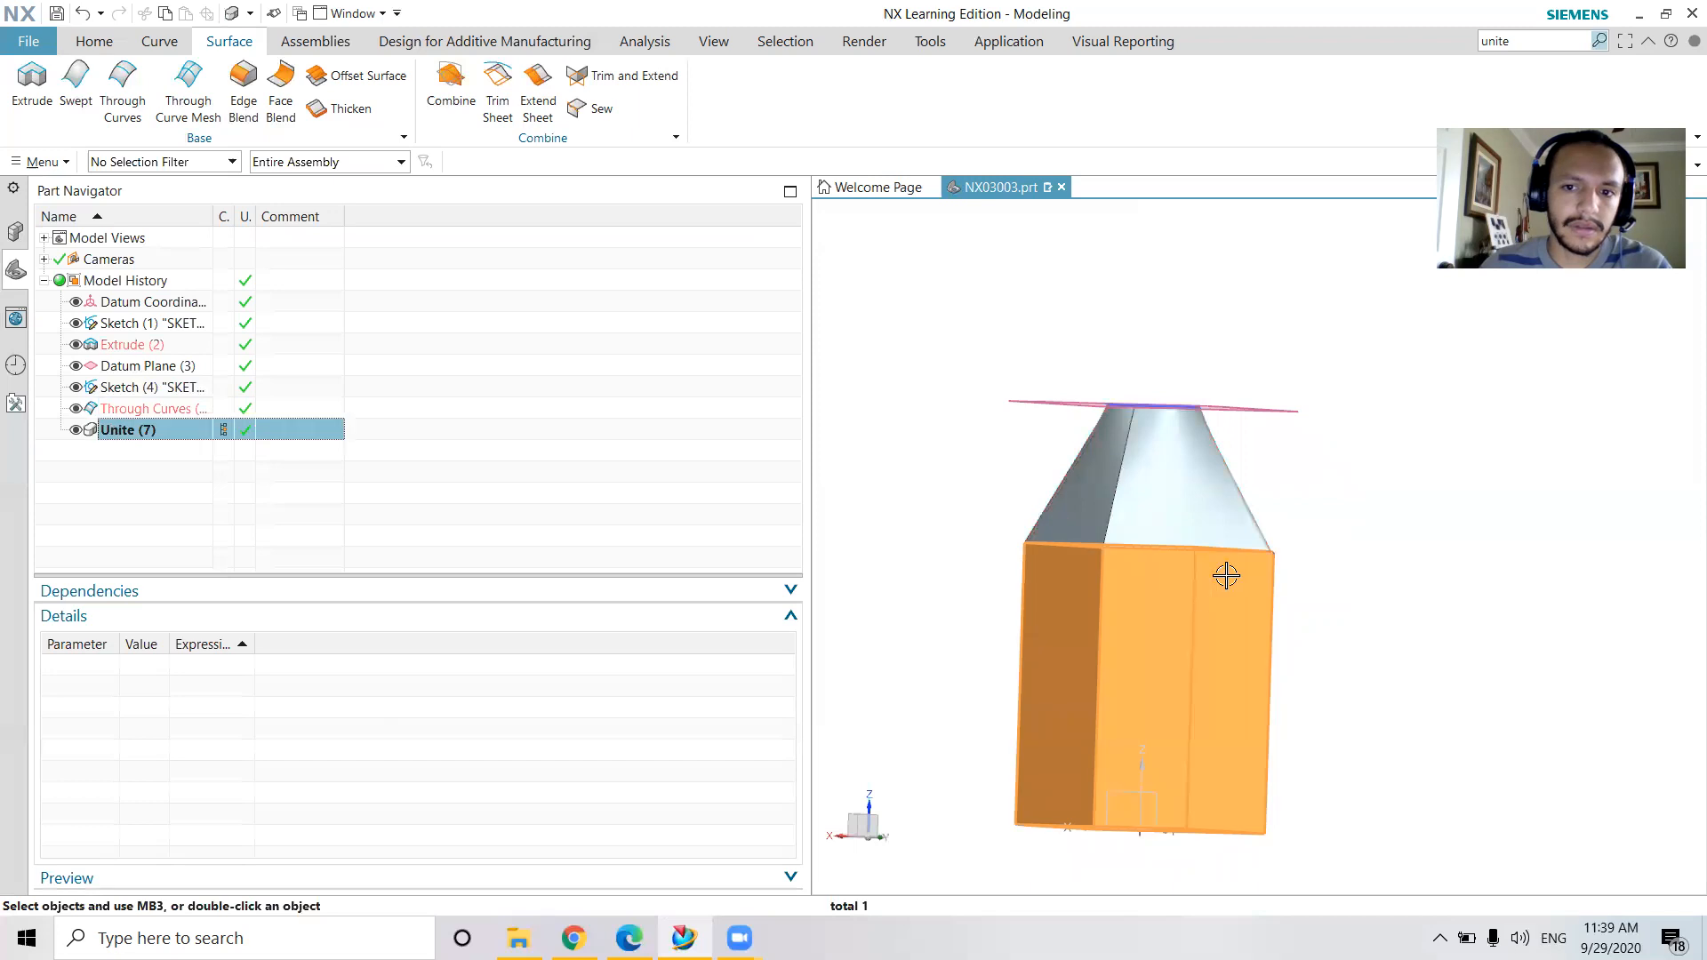
pyautogui.press('Escape')
pyautogui.click(1237, 528)
pyautogui.click(1223, 567)
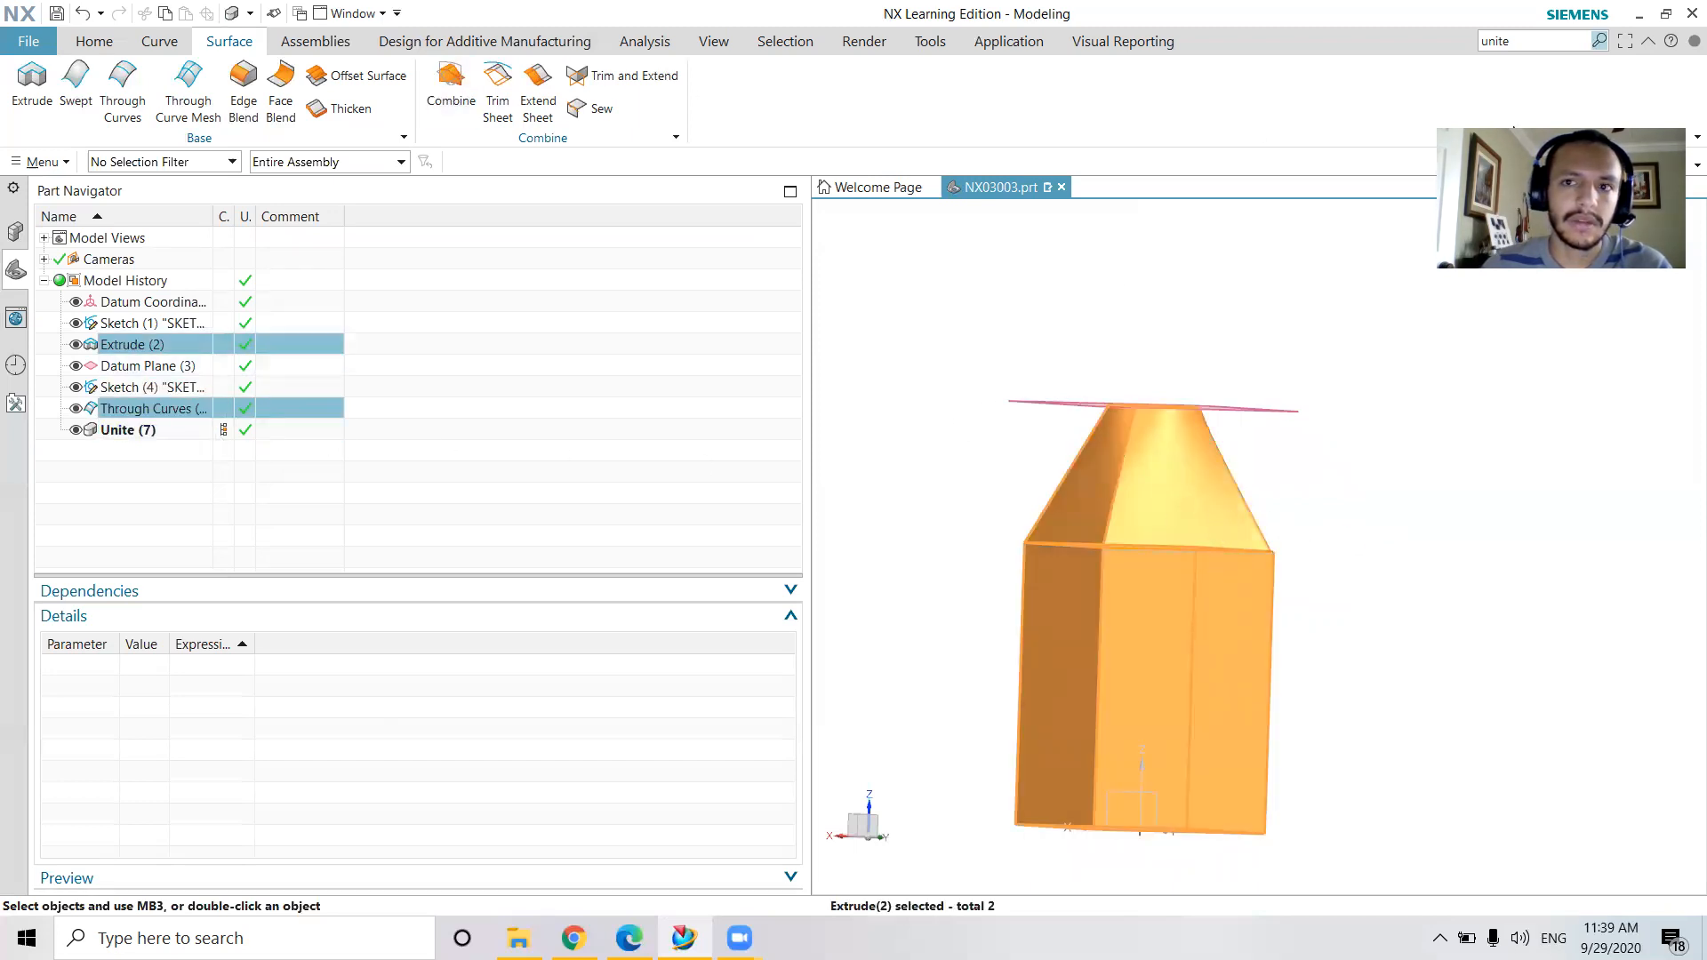
pyautogui.click(144, 426)
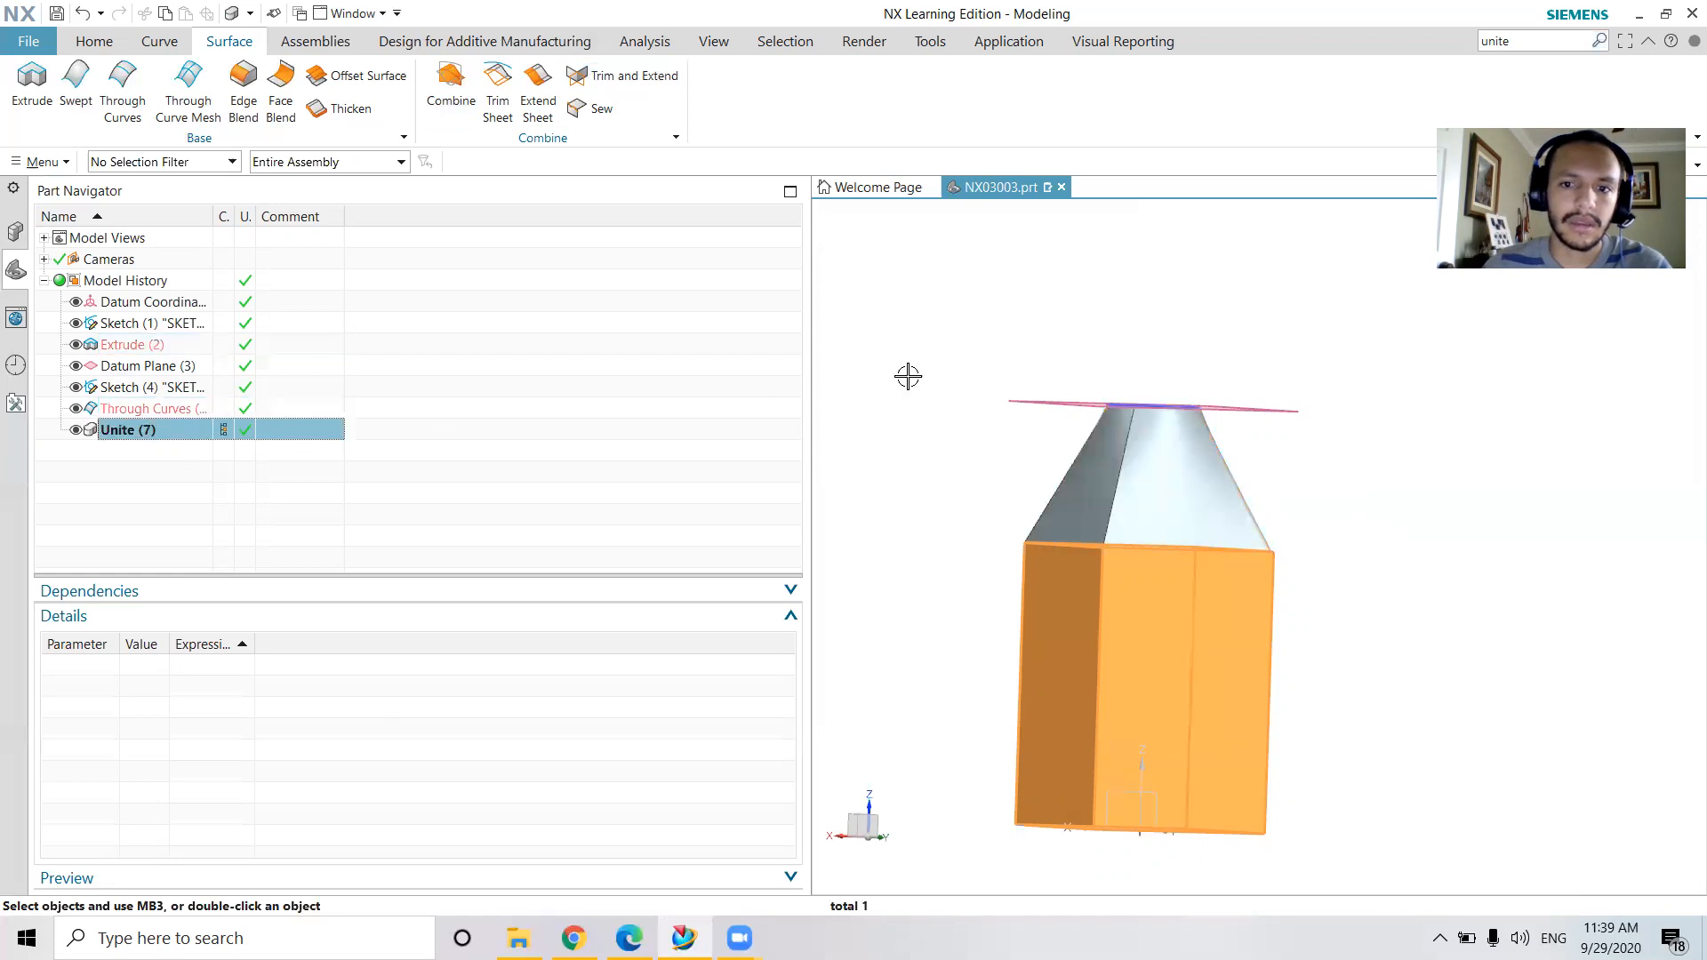
pyautogui.press('Delete')
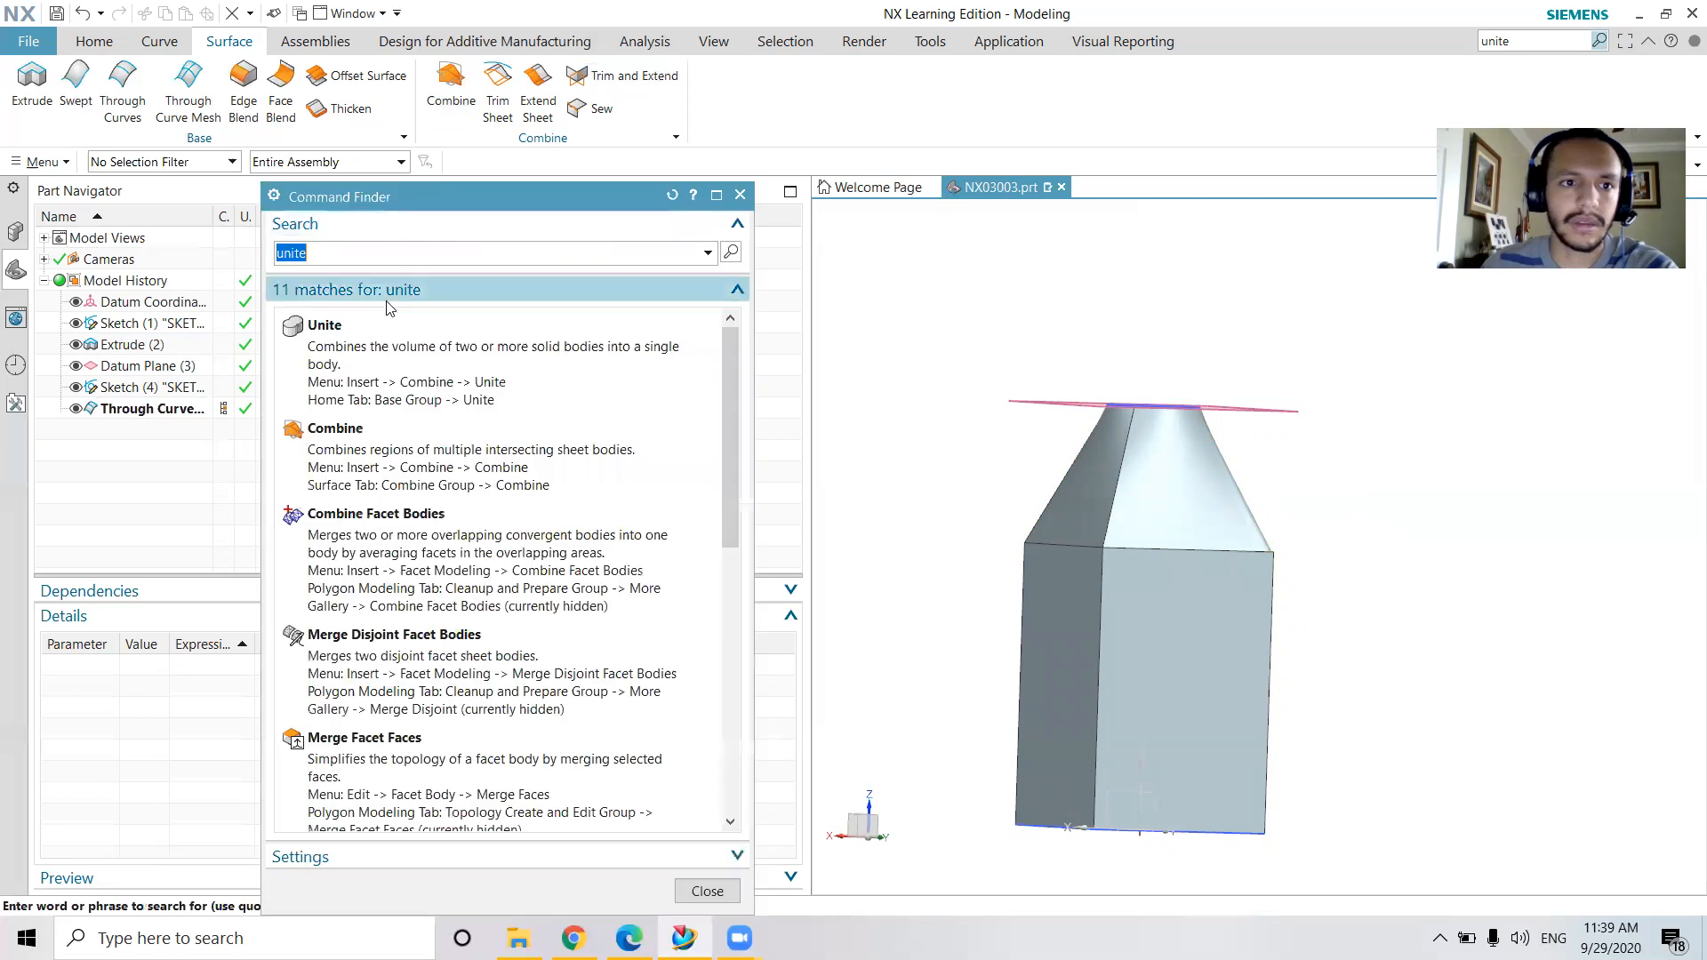
# Unite the two solids with the square body as the target and the lofted shoulder as the tool
pyautogui.click(386, 334)
pyautogui.click(1197, 654)
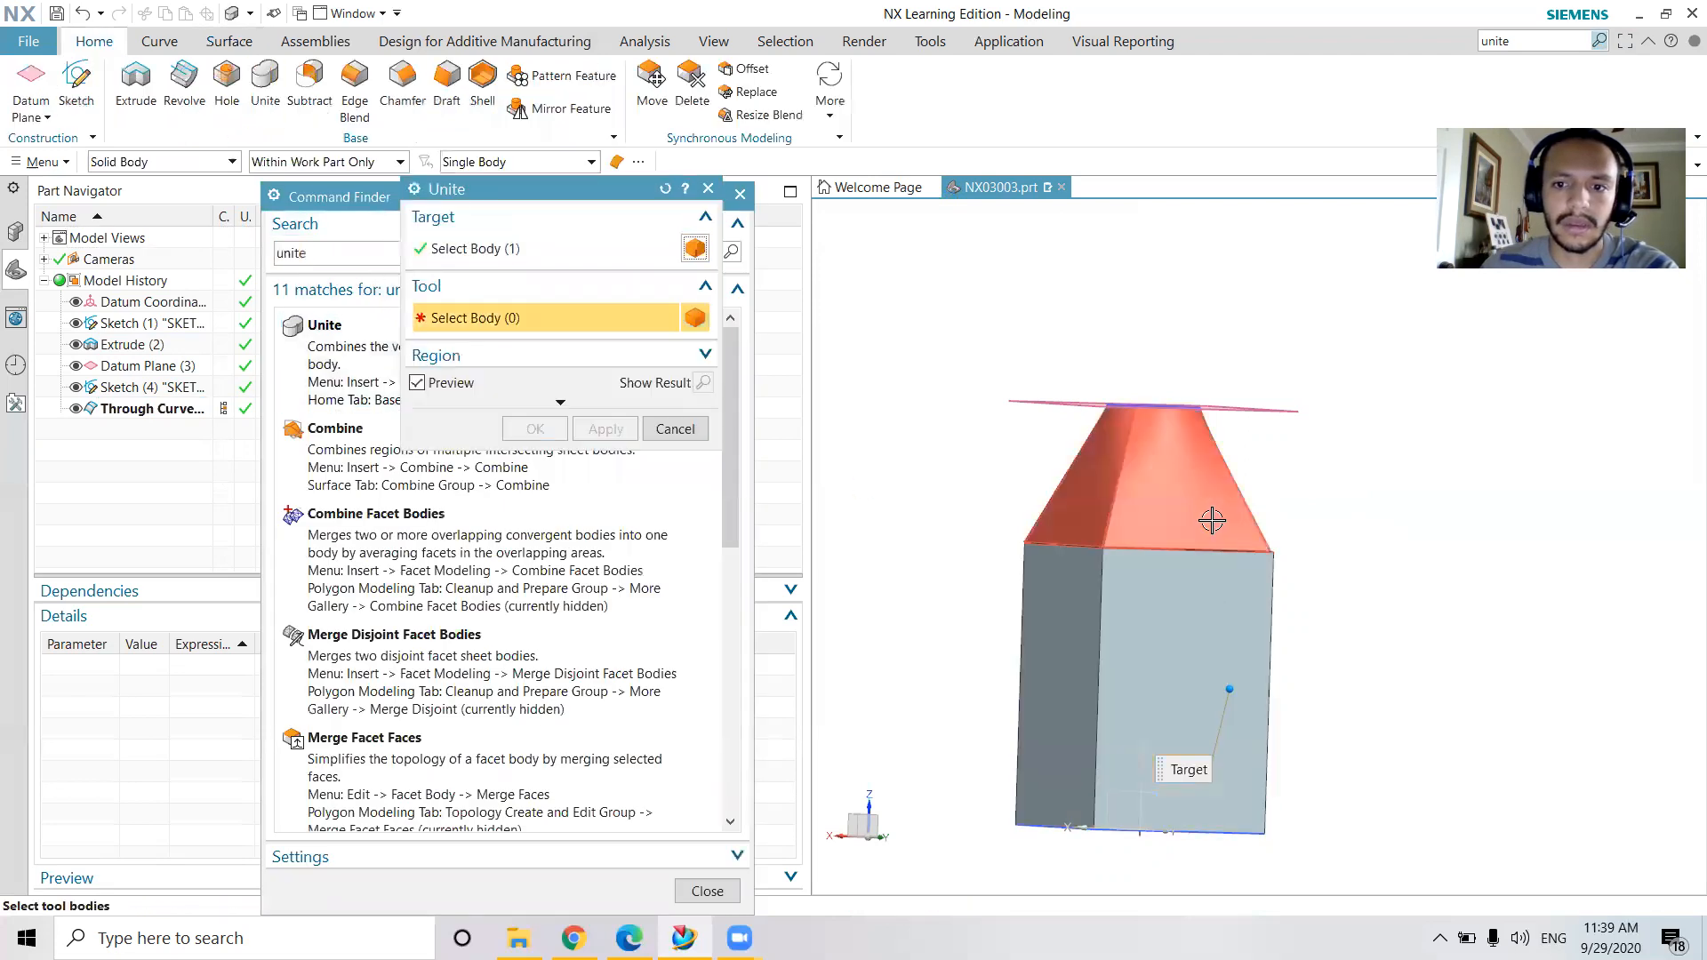
pyautogui.click(1213, 532)
pyautogui.click(606, 428)
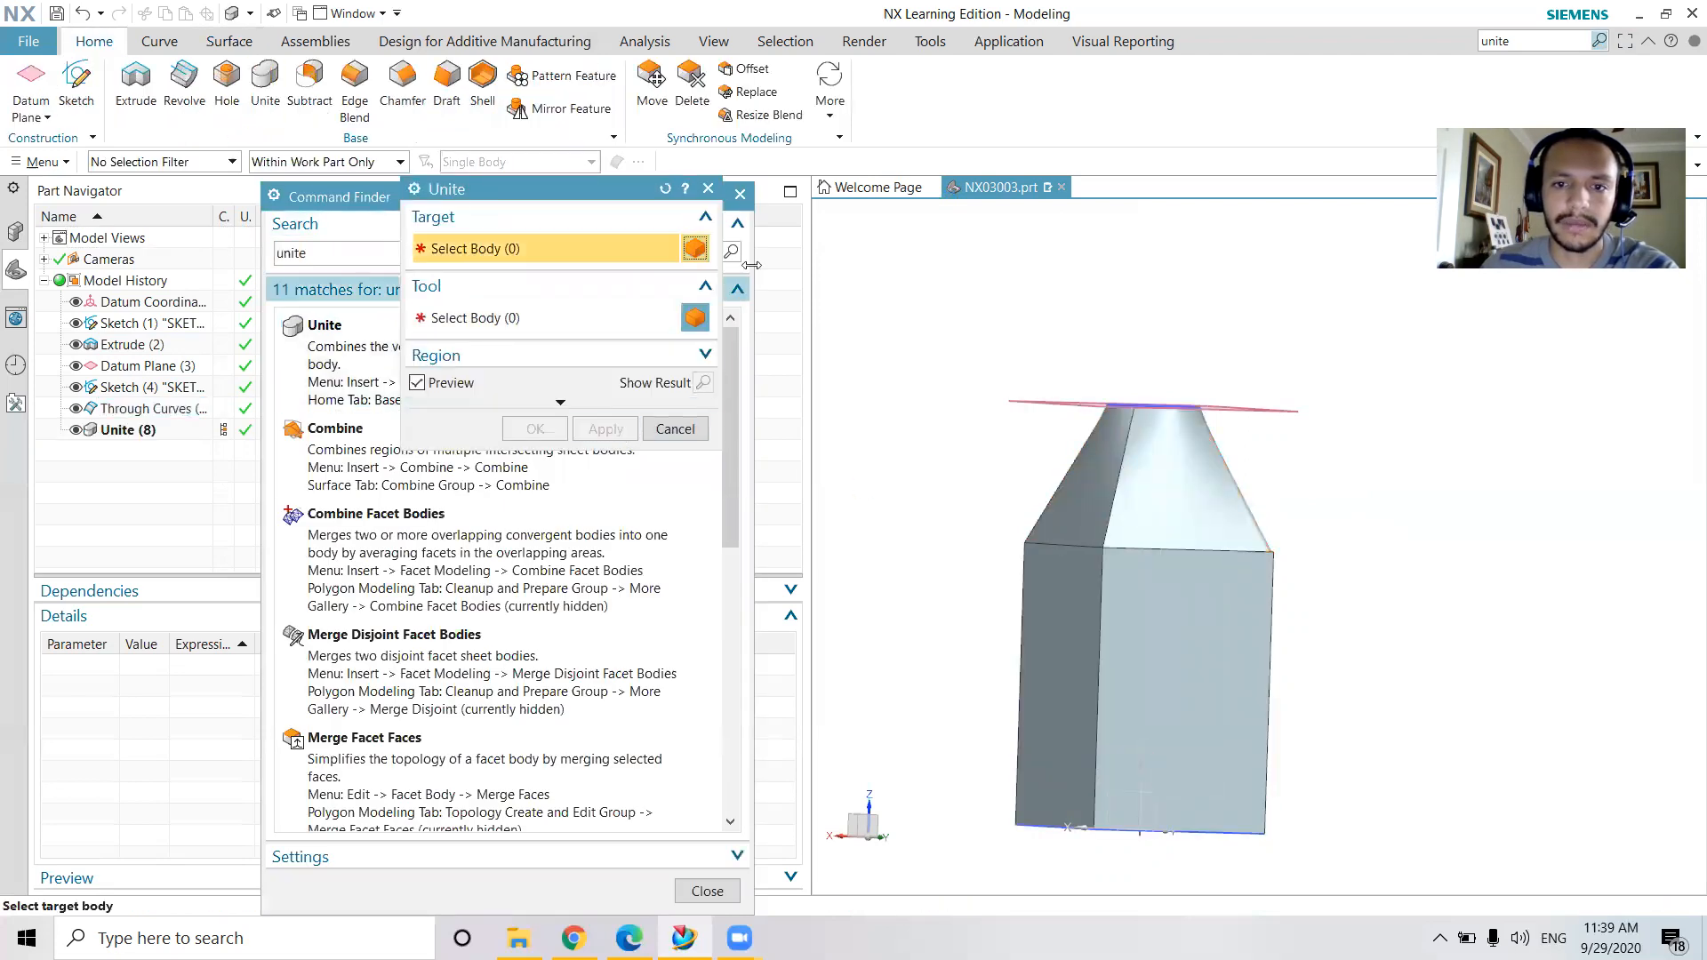
pyautogui.click(707, 188)
pyautogui.click(740, 194)
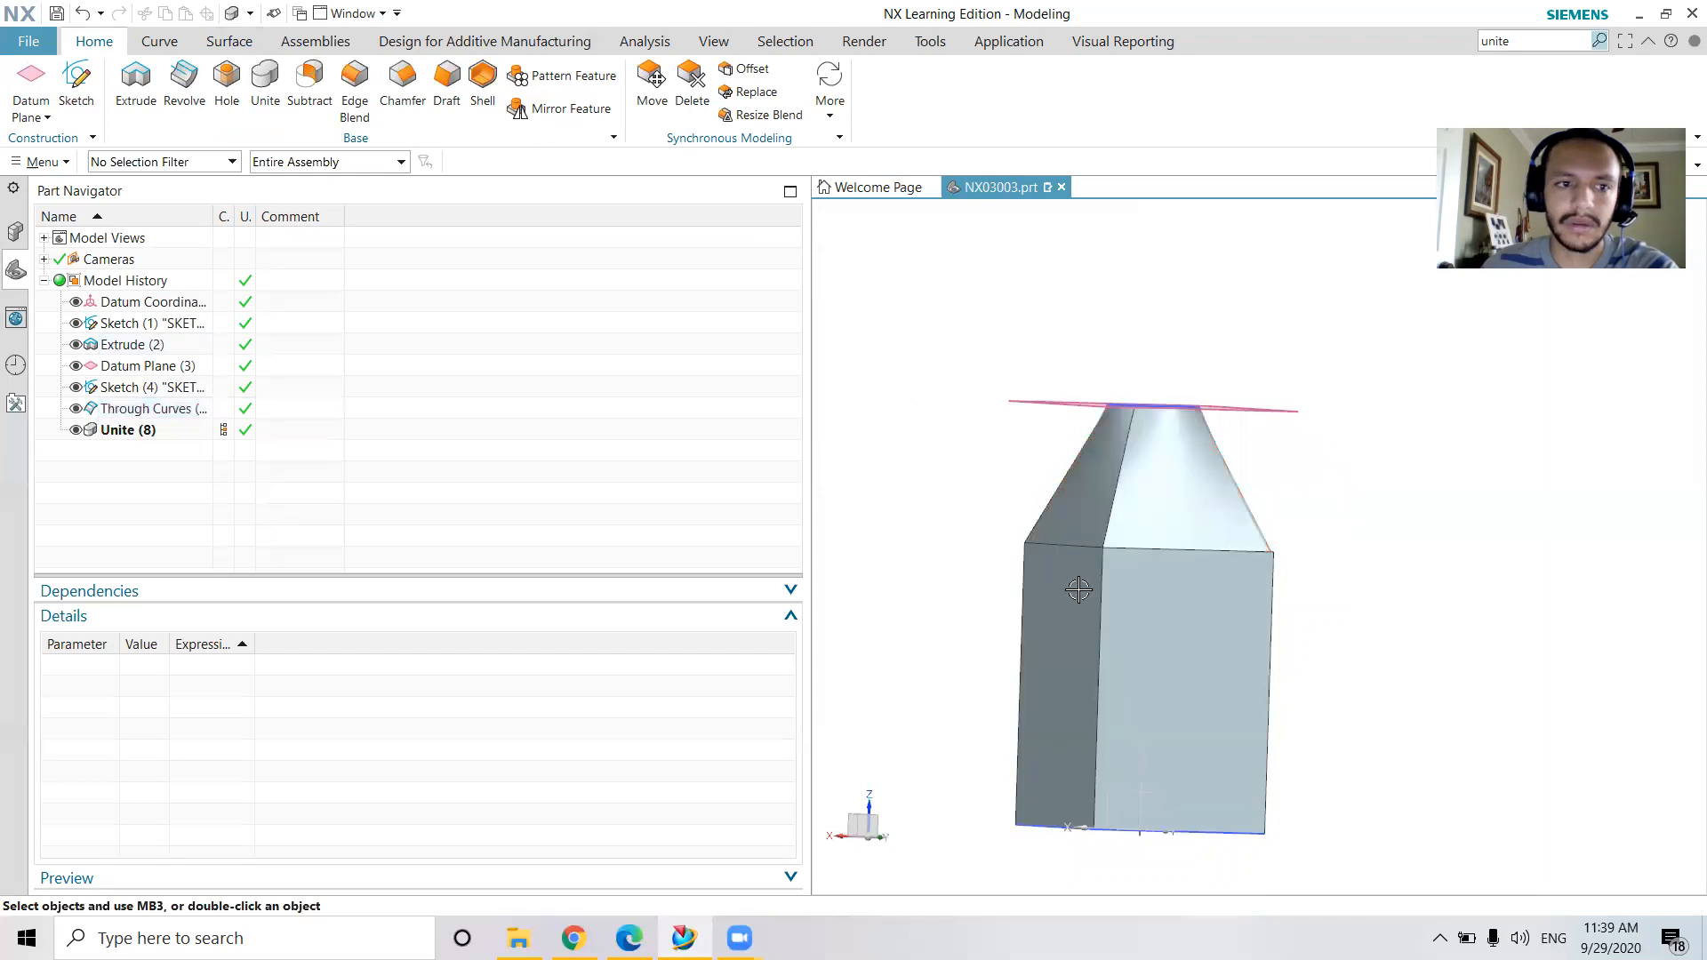
# Check whether the shoulder and square body are selectable as one solid using Unite, without applying another union
pyautogui.click(126, 431)
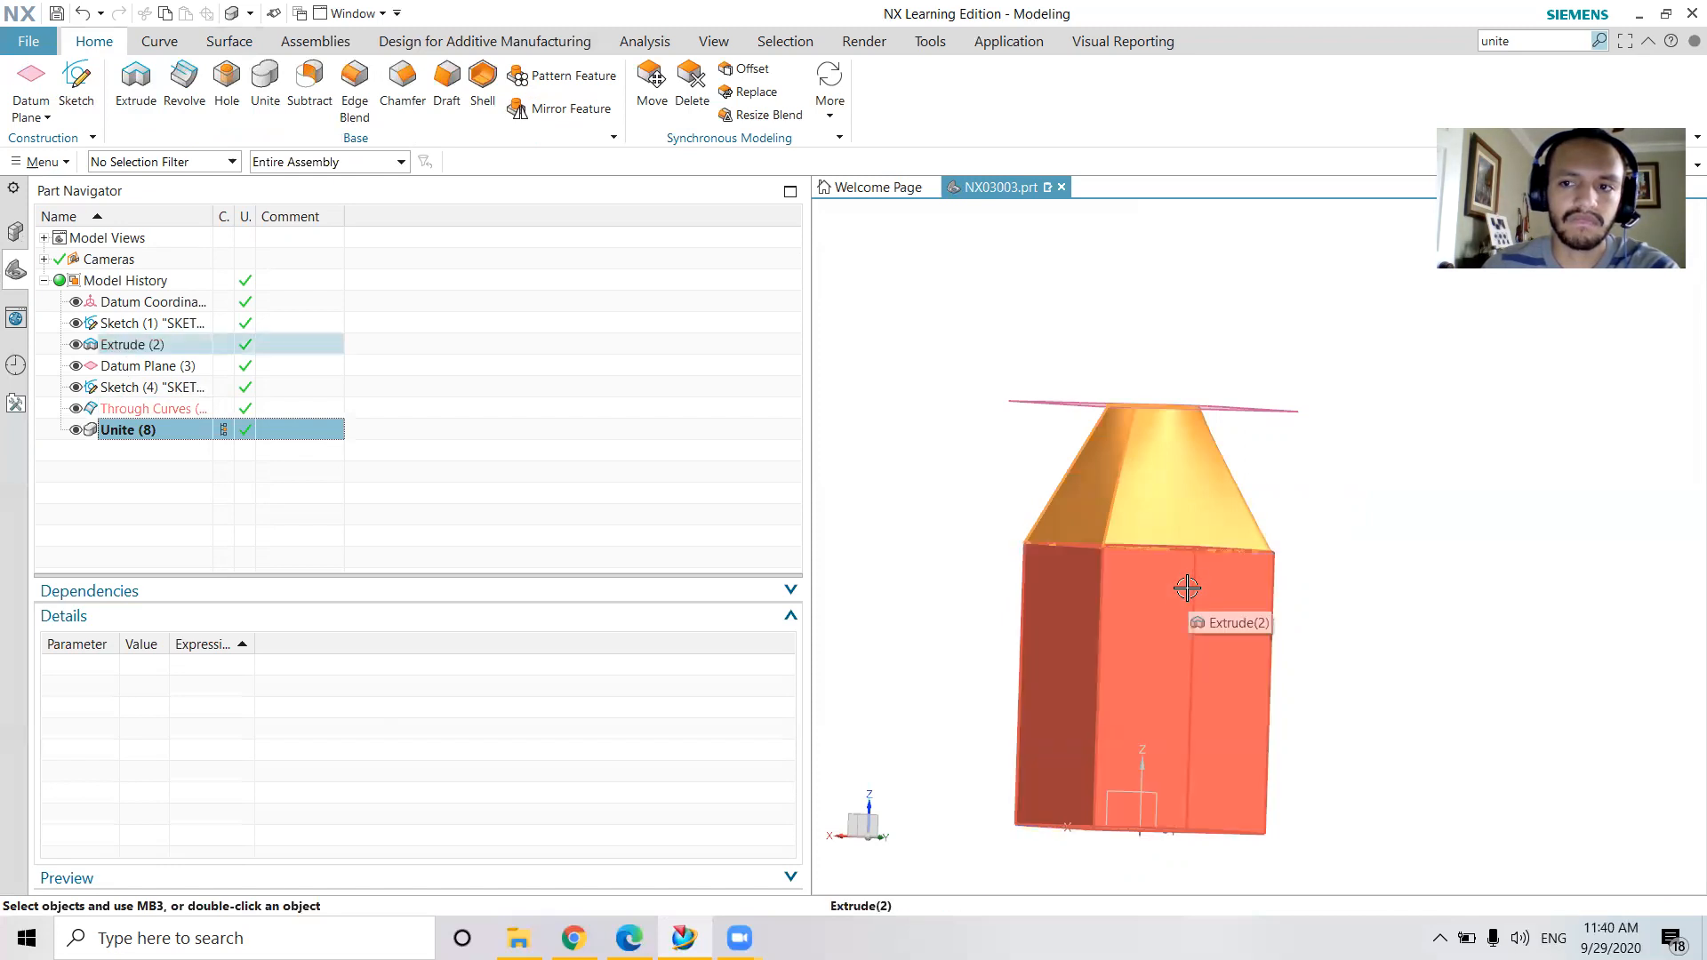
pyautogui.press('Escape')
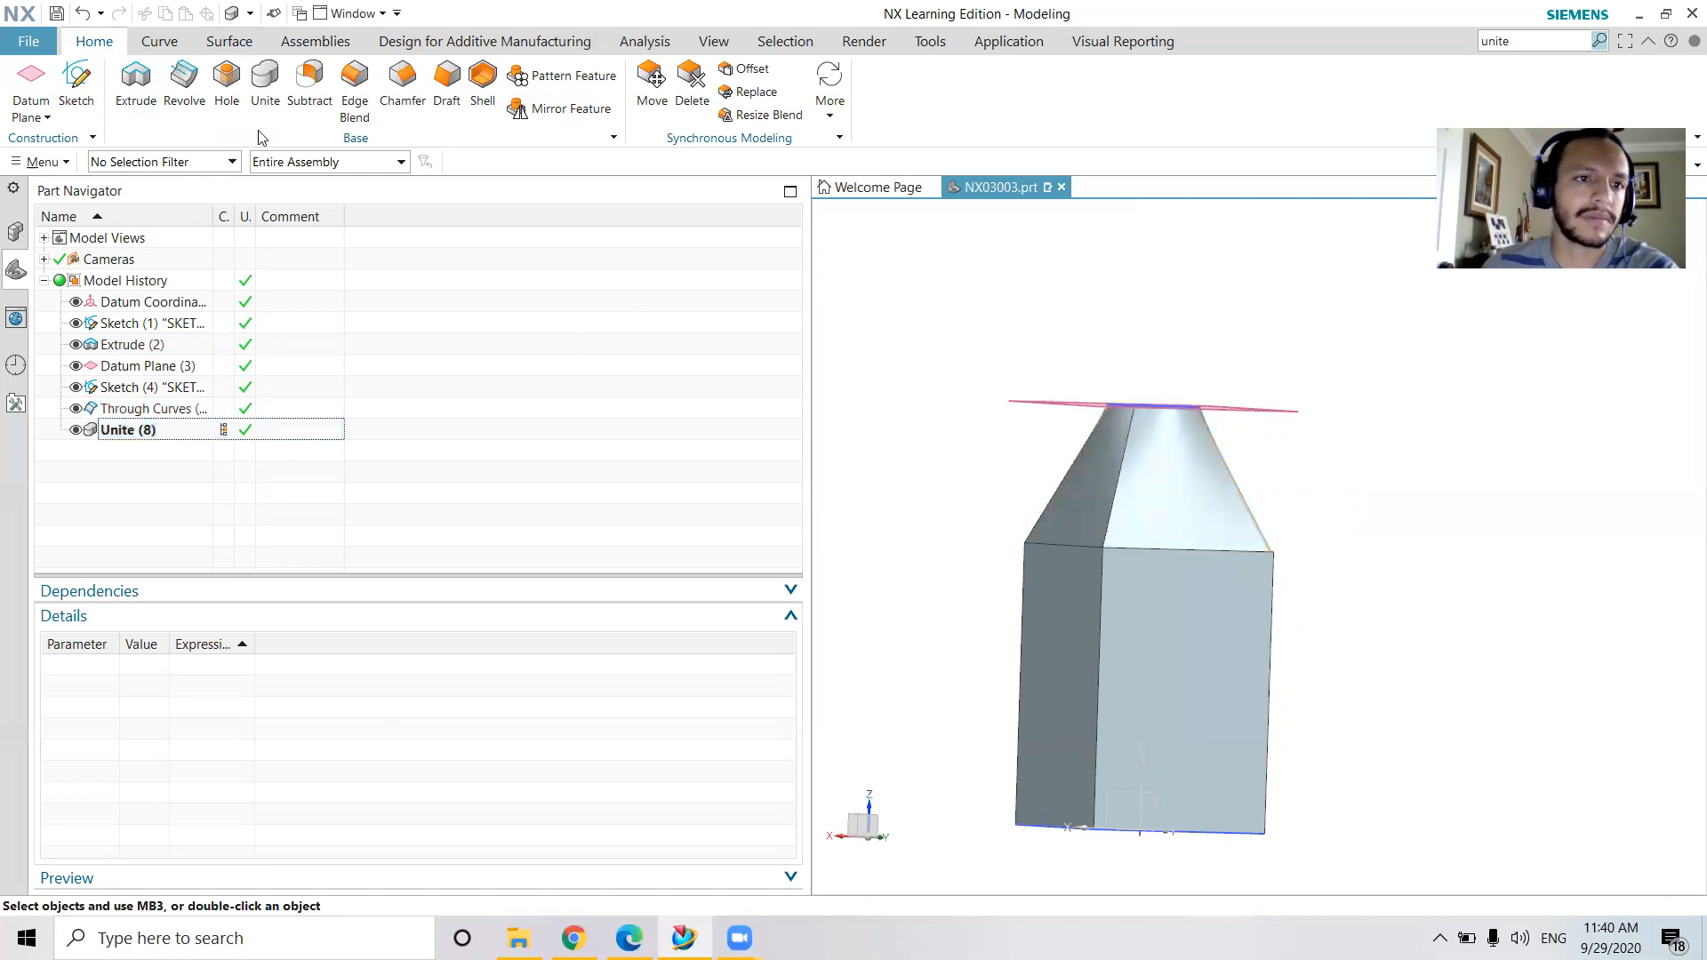
pyautogui.press('Return')
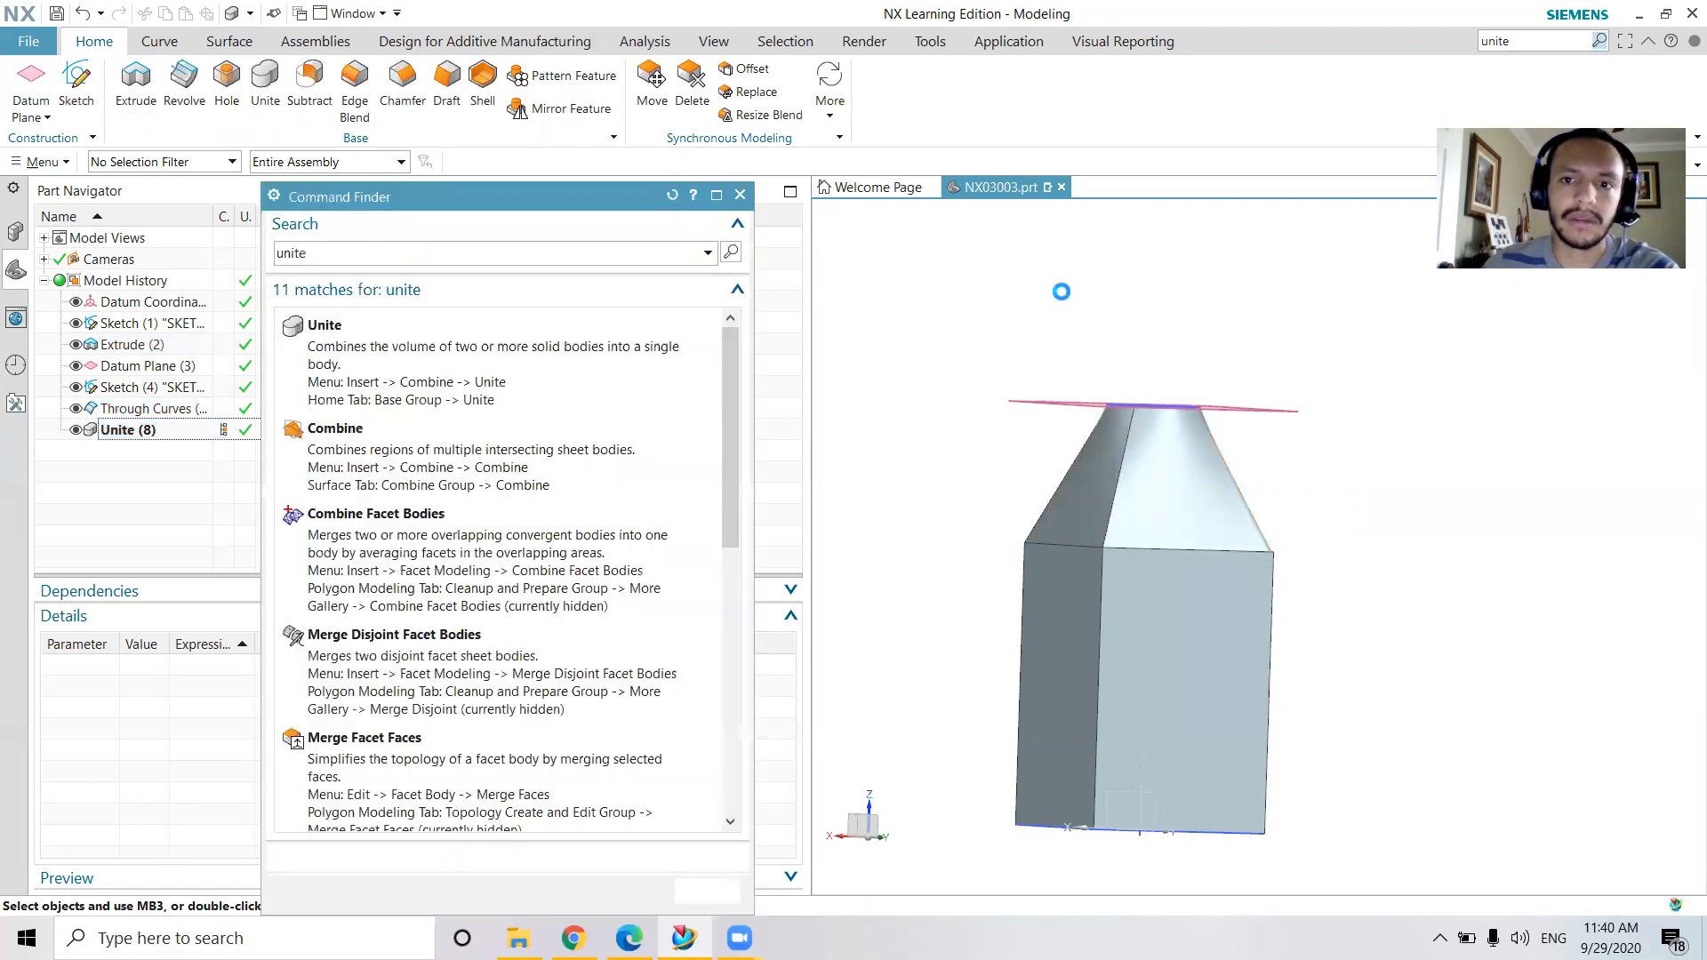
pyautogui.click(360, 366)
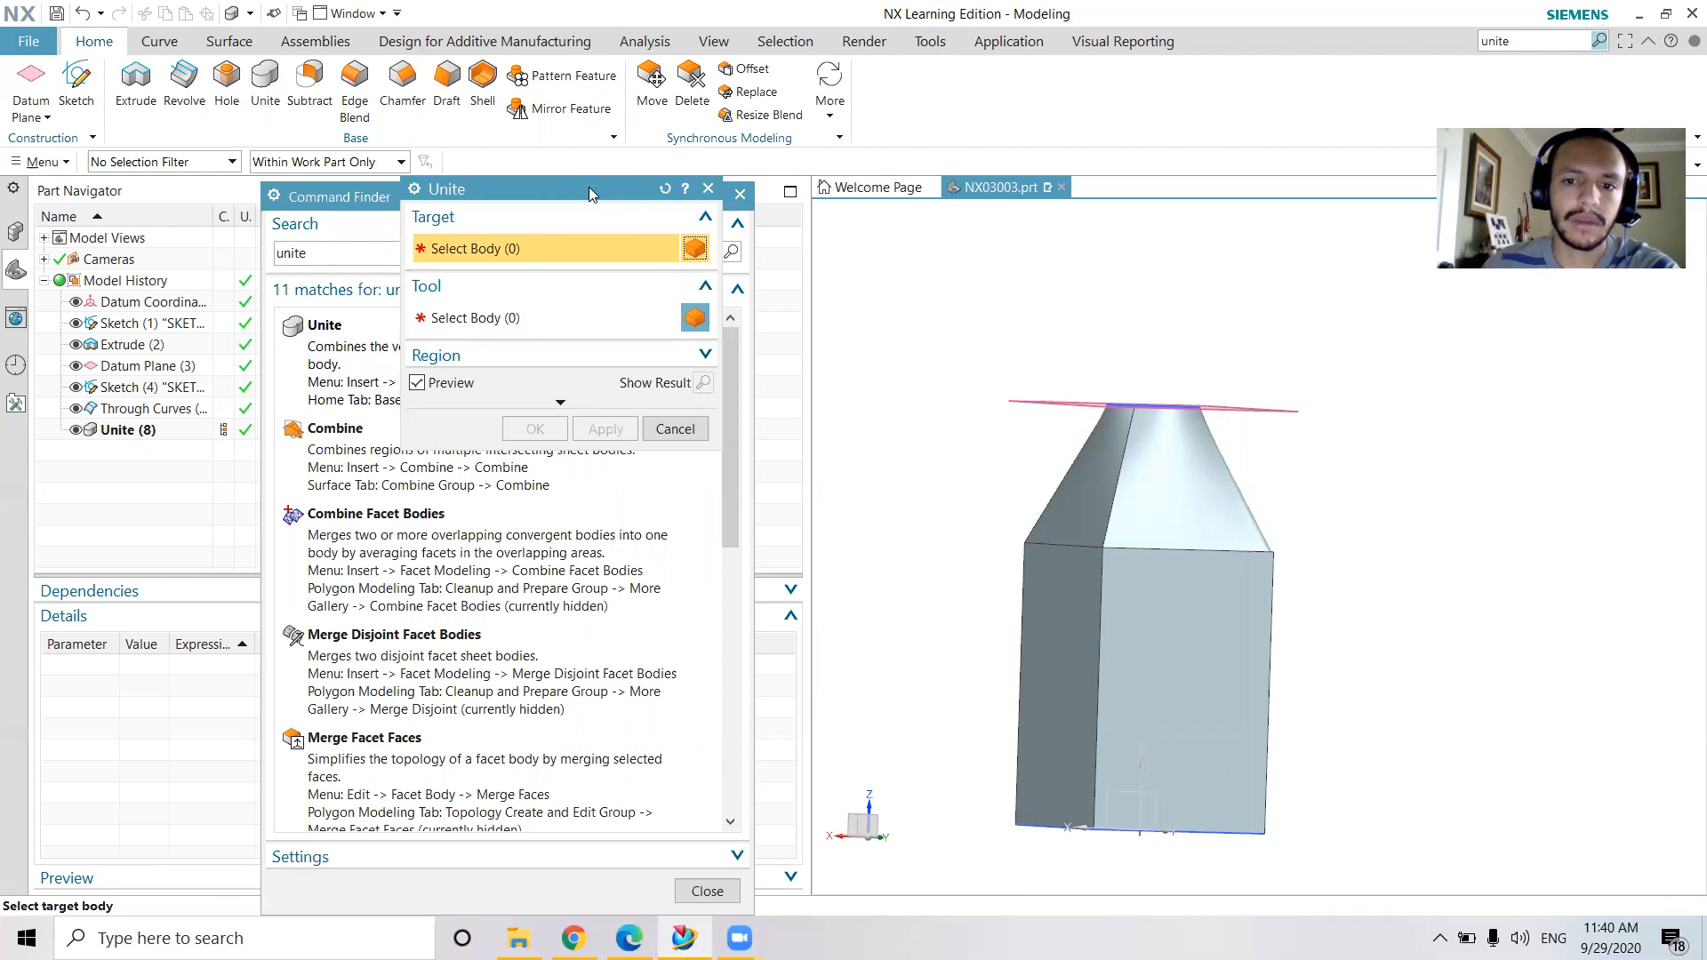
pyautogui.moveTo(588, 187); pyautogui.dragTo(471, 431)
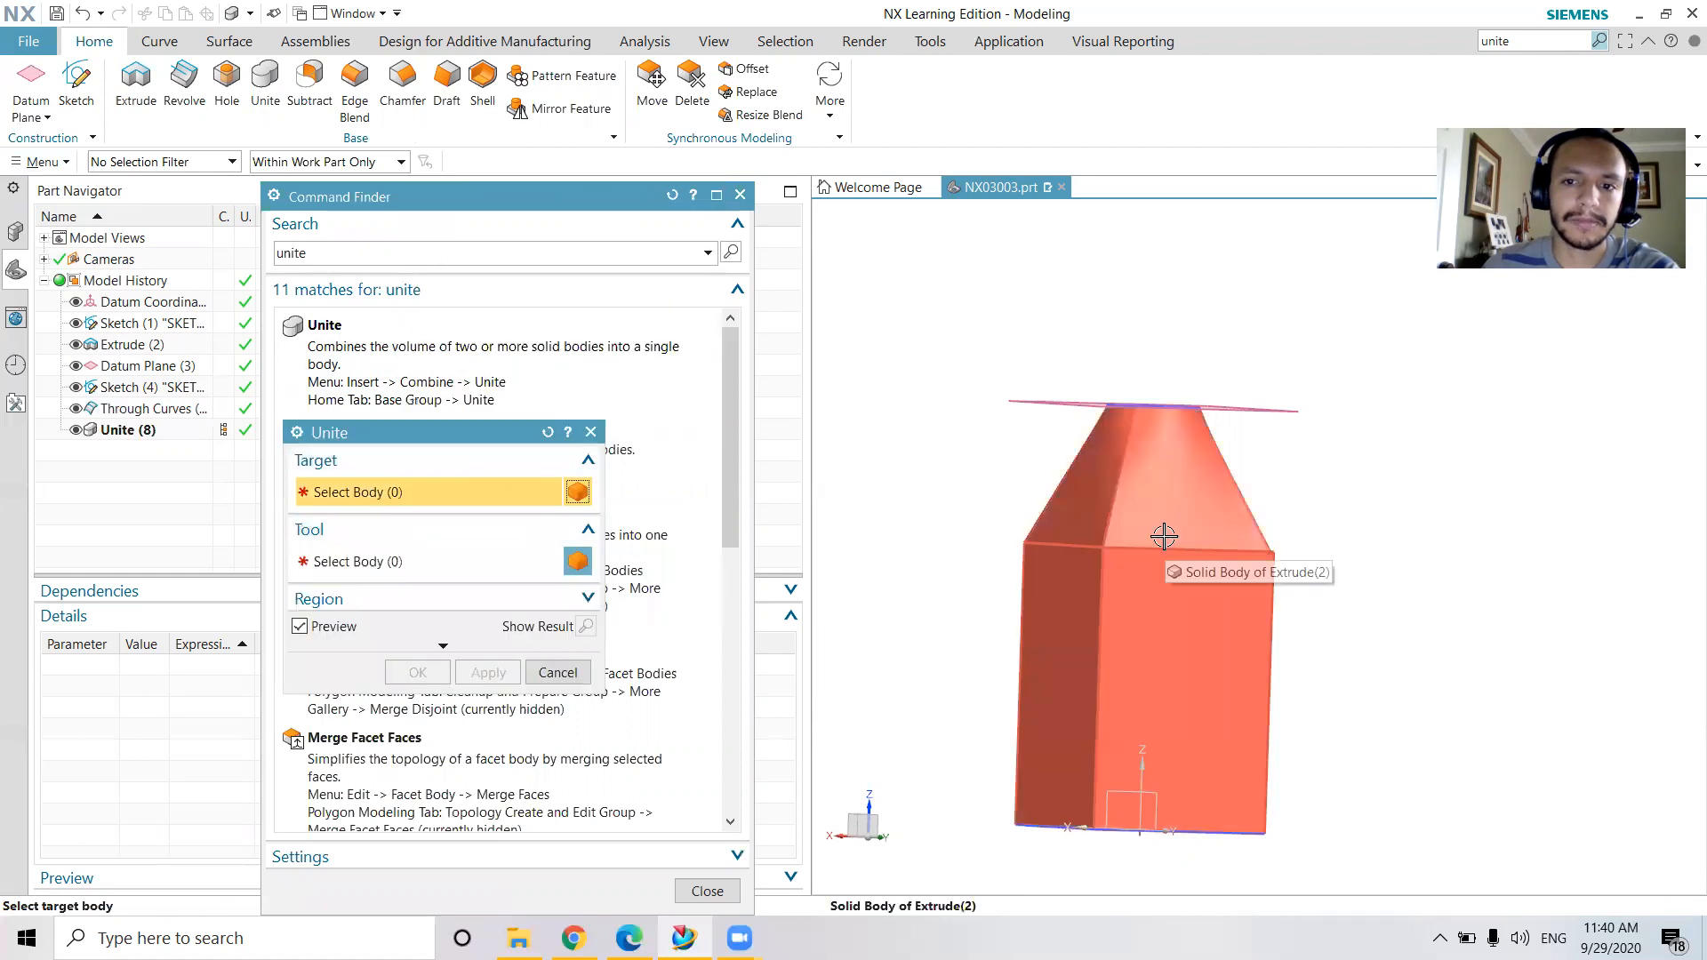
pyautogui.click(590, 432)
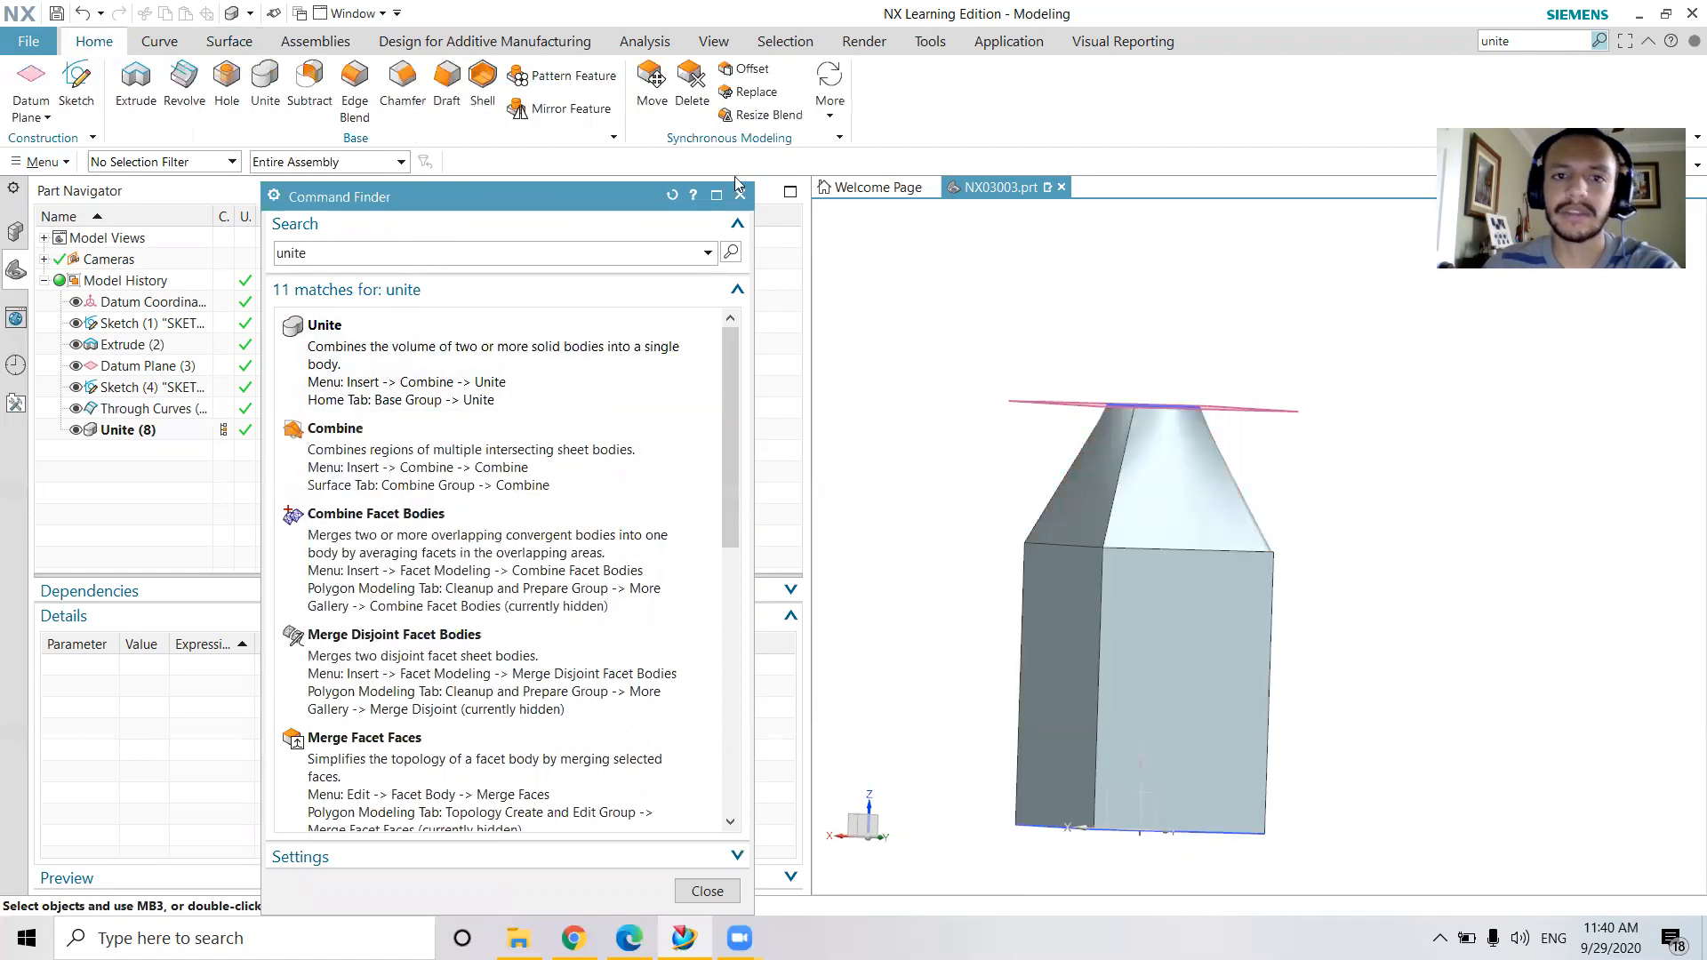
pyautogui.click(739, 194)
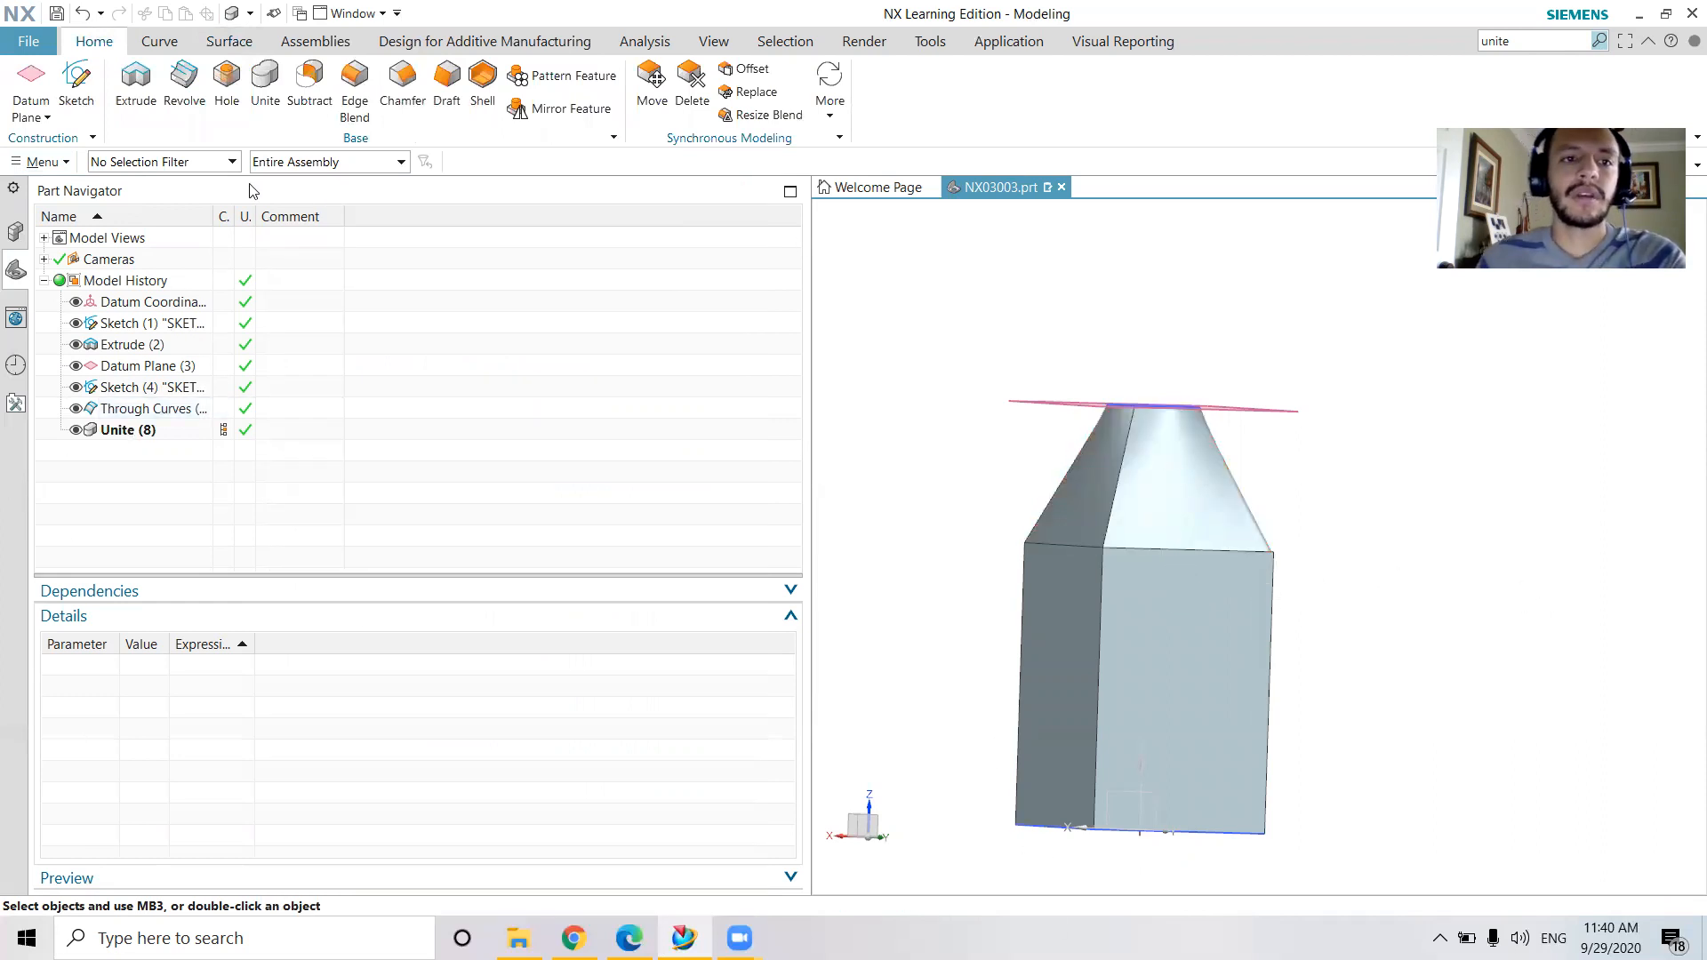
# Apply a 5 mm radius Edge Blend to the four vertical edges of the square body
pyautogui.click(403, 84)
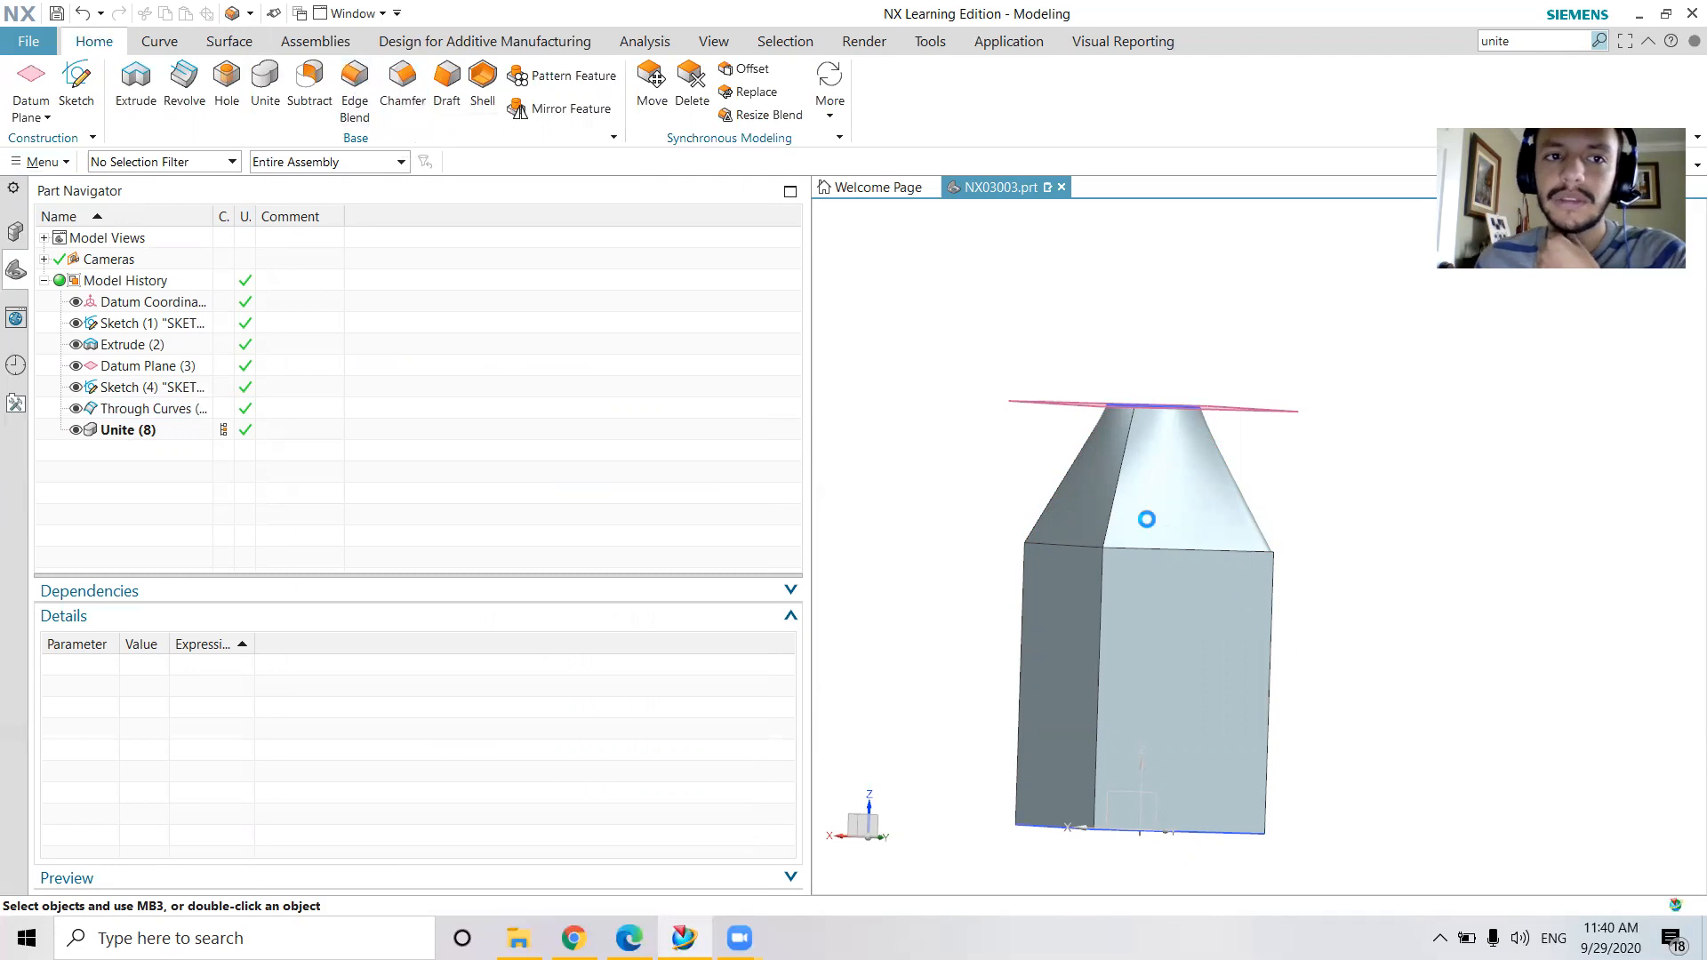
pyautogui.click(1103, 600)
pyautogui.click(1274, 611)
pyautogui.moveTo(1295, 617); pyautogui.dragTo(1223, 627, button='middle')
pyautogui.click(1223, 627)
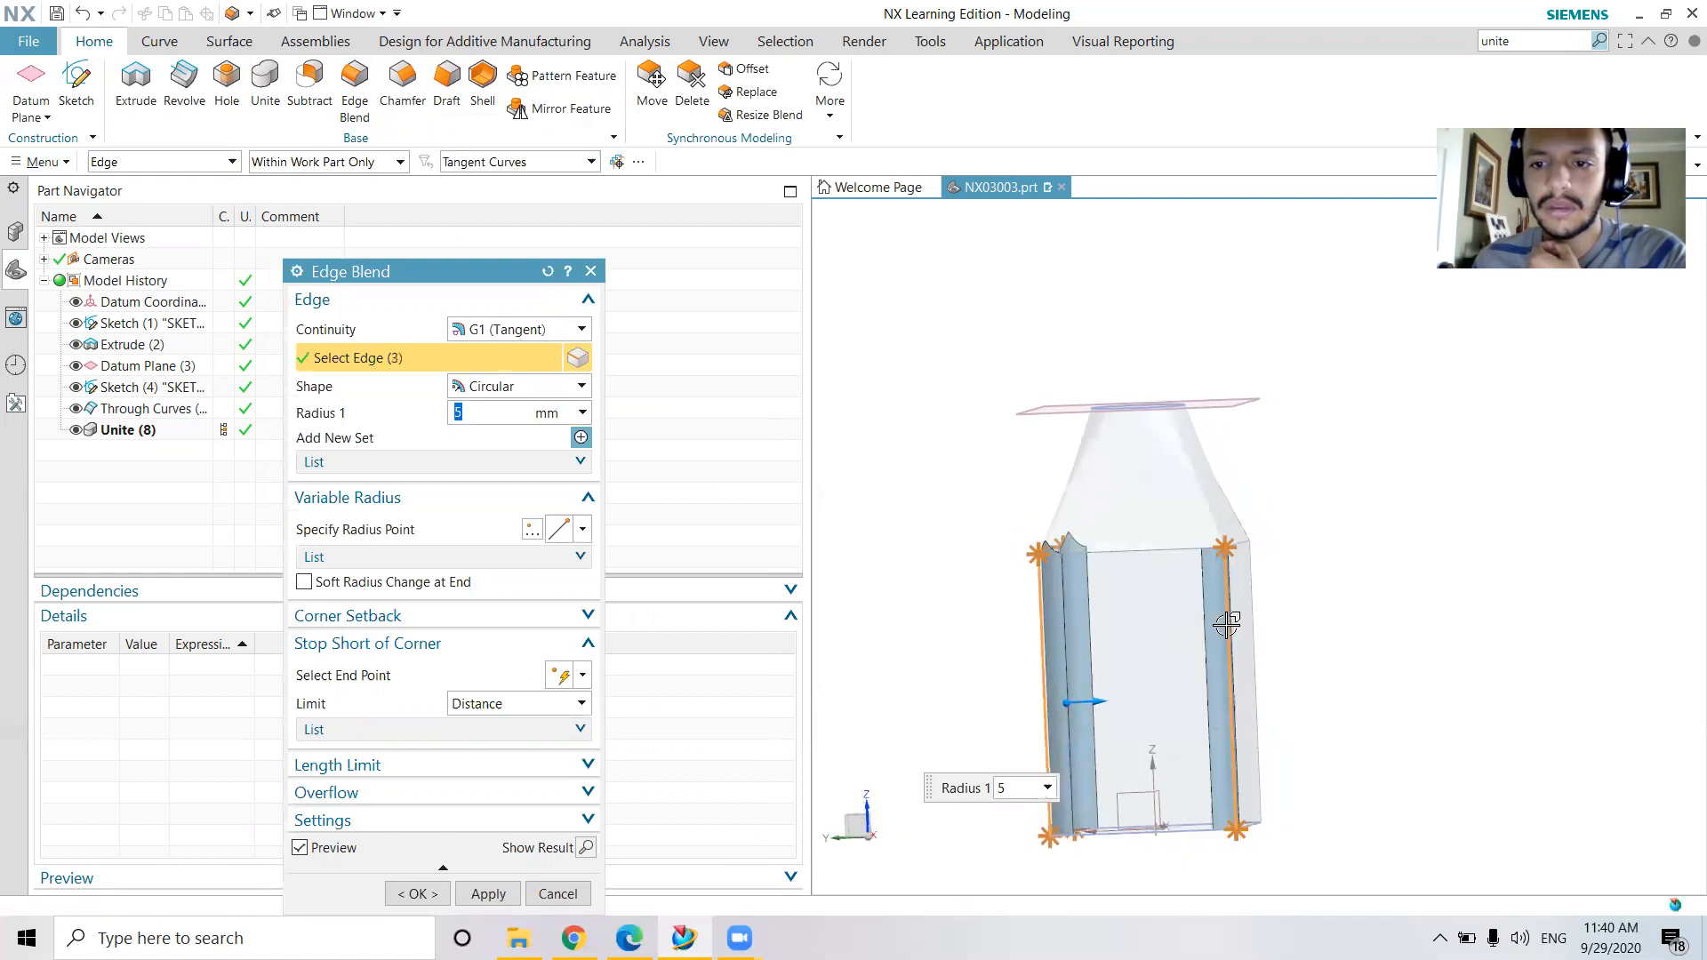
pyautogui.moveTo(1325, 617); pyautogui.dragTo(1264, 615, button='middle')
pyautogui.click(1264, 615)
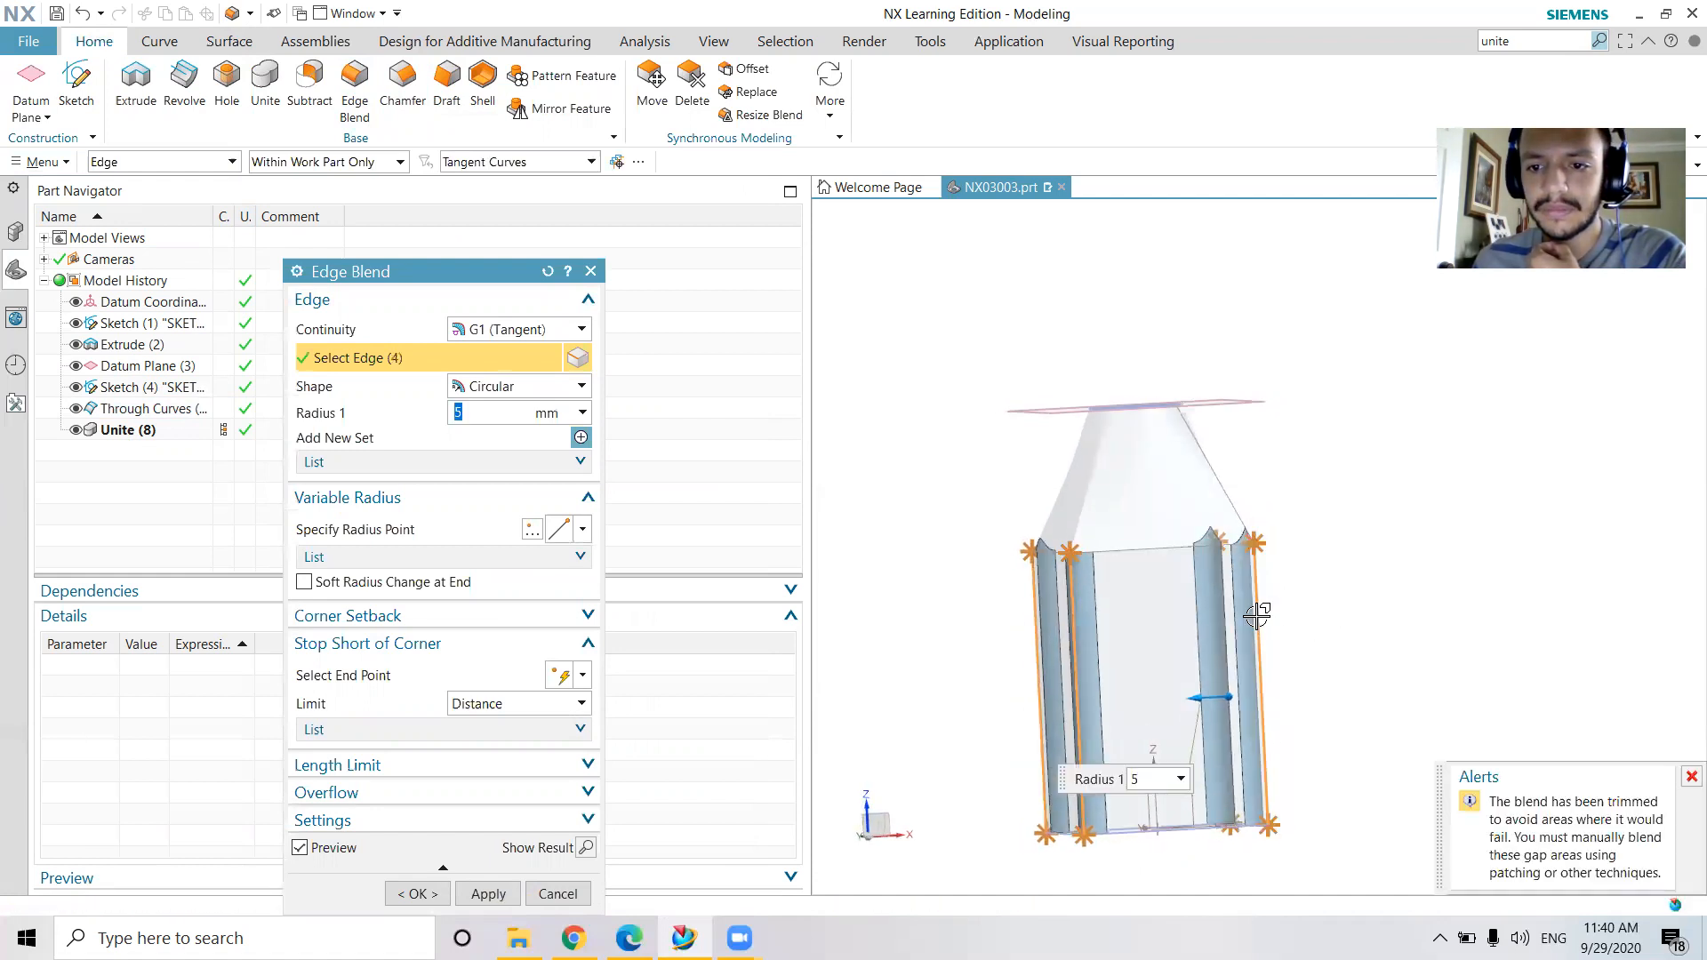
pyautogui.click(484, 893)
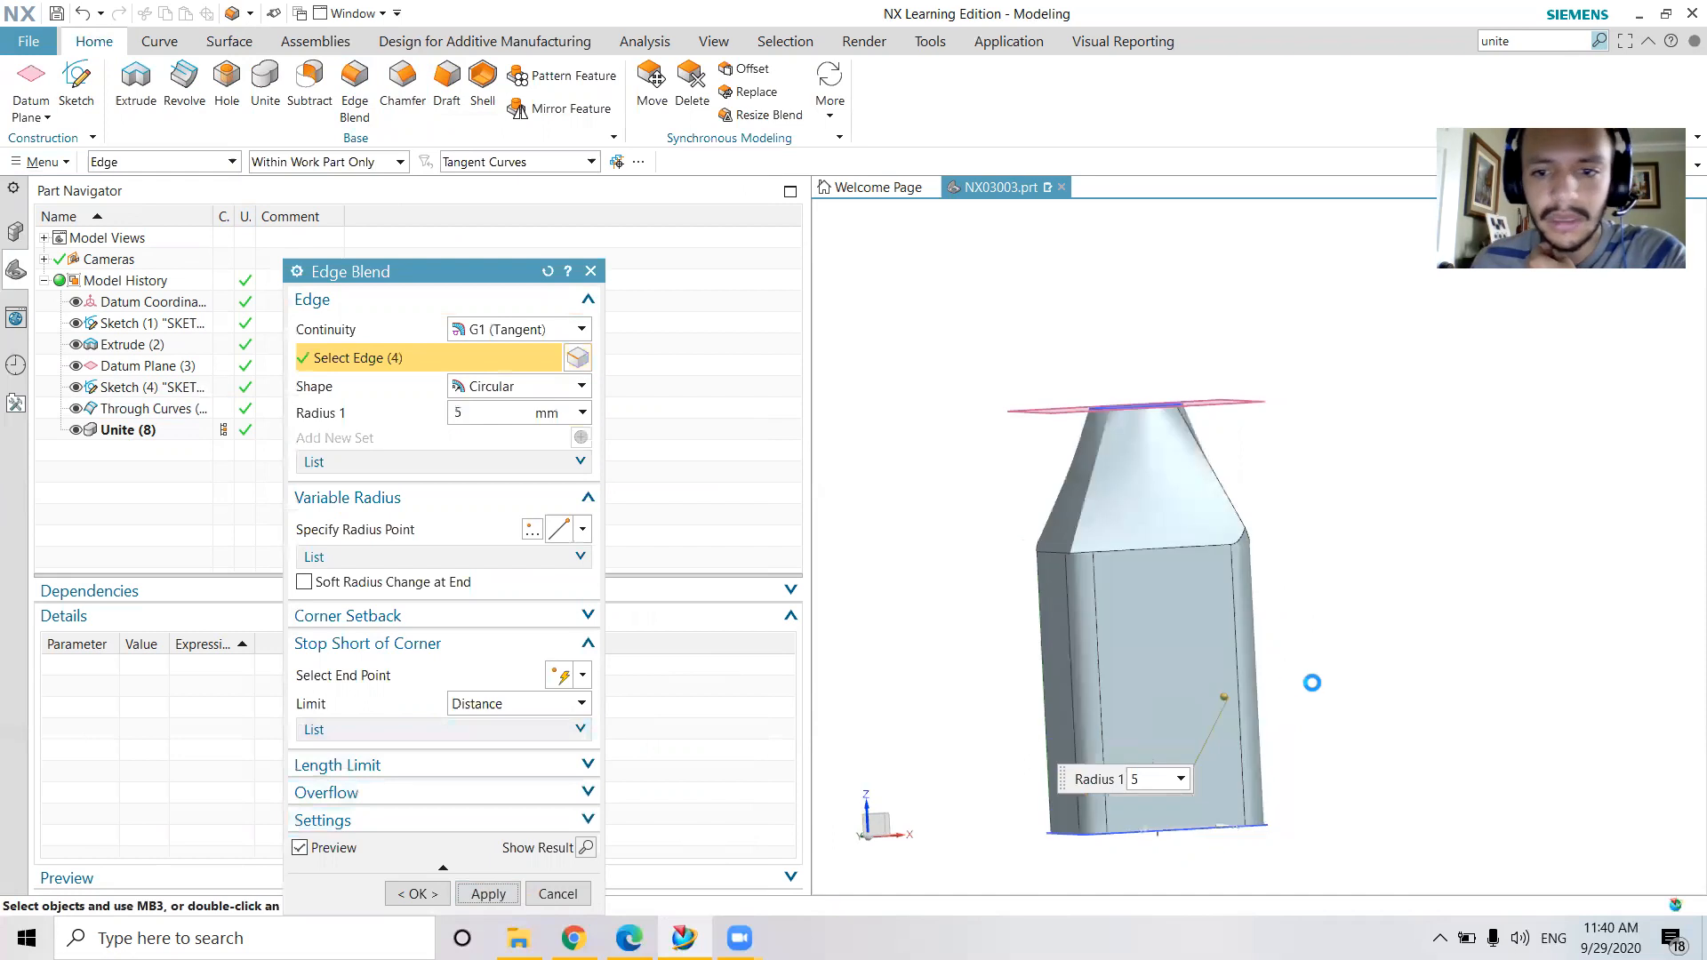
# Apply a 5 mm radius Edge Blend to the tangent edge chain where the square body meets the shoulder
pyautogui.moveTo(1181, 579); pyautogui.dragTo(1601, 427, button='middle')
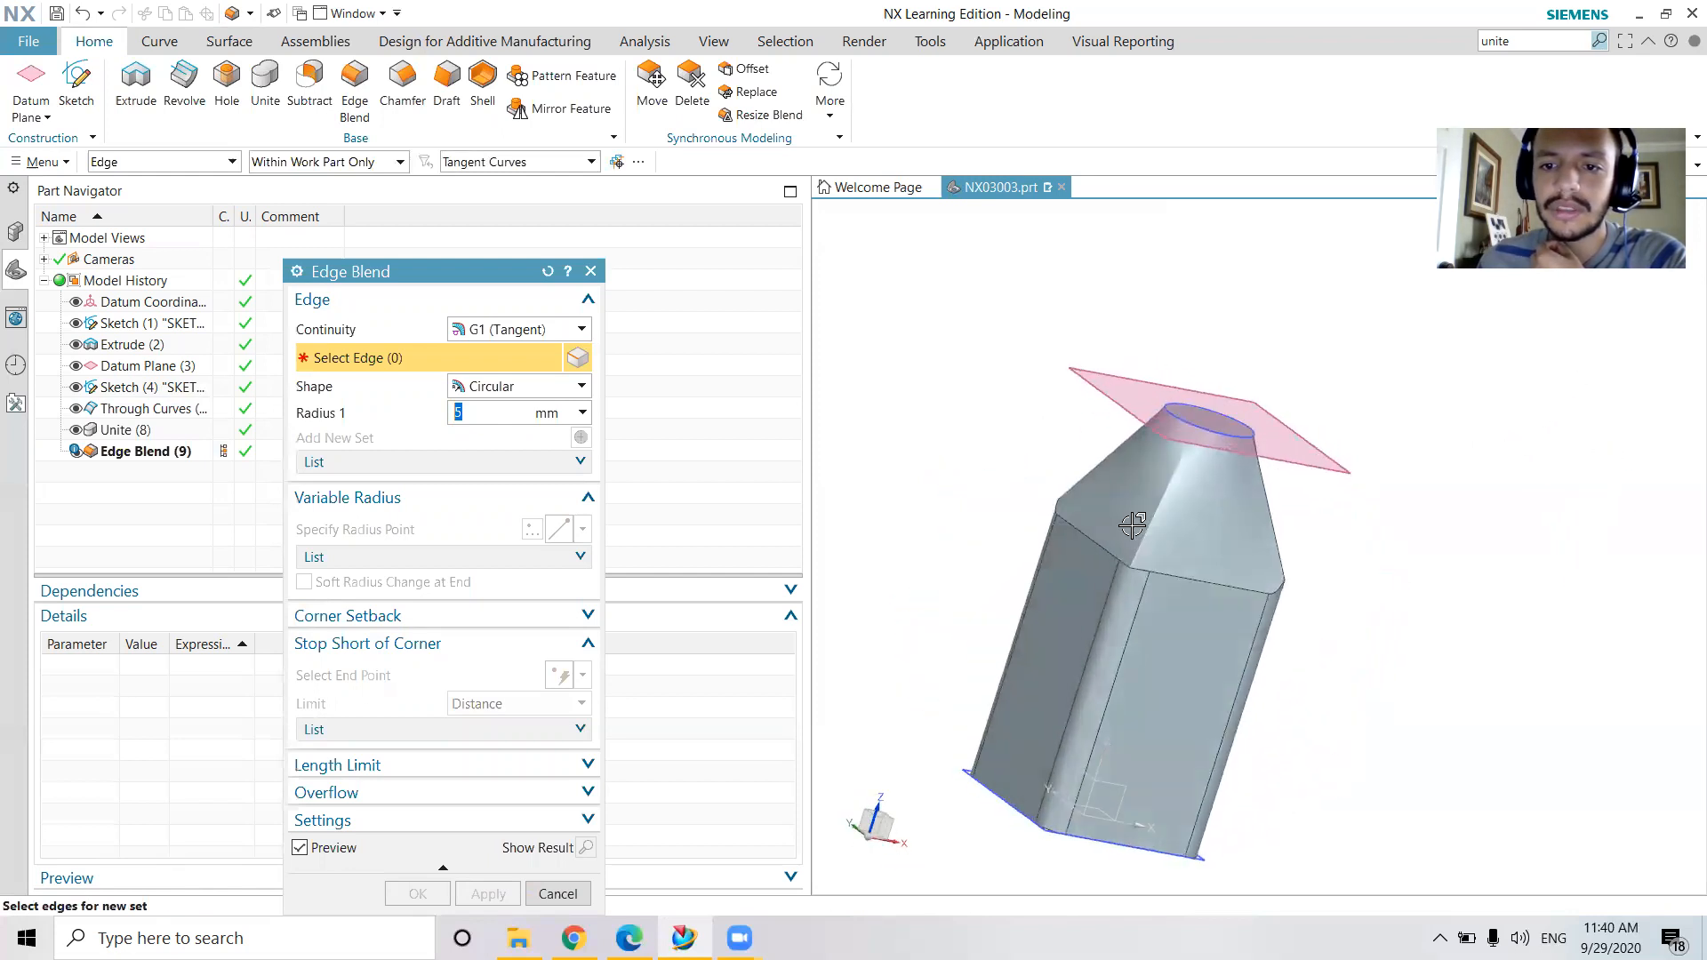
pyautogui.scroll(-3, 1127, 568)
pyautogui.moveTo(1127, 569); pyautogui.dragTo(1339, 406, button='middle')
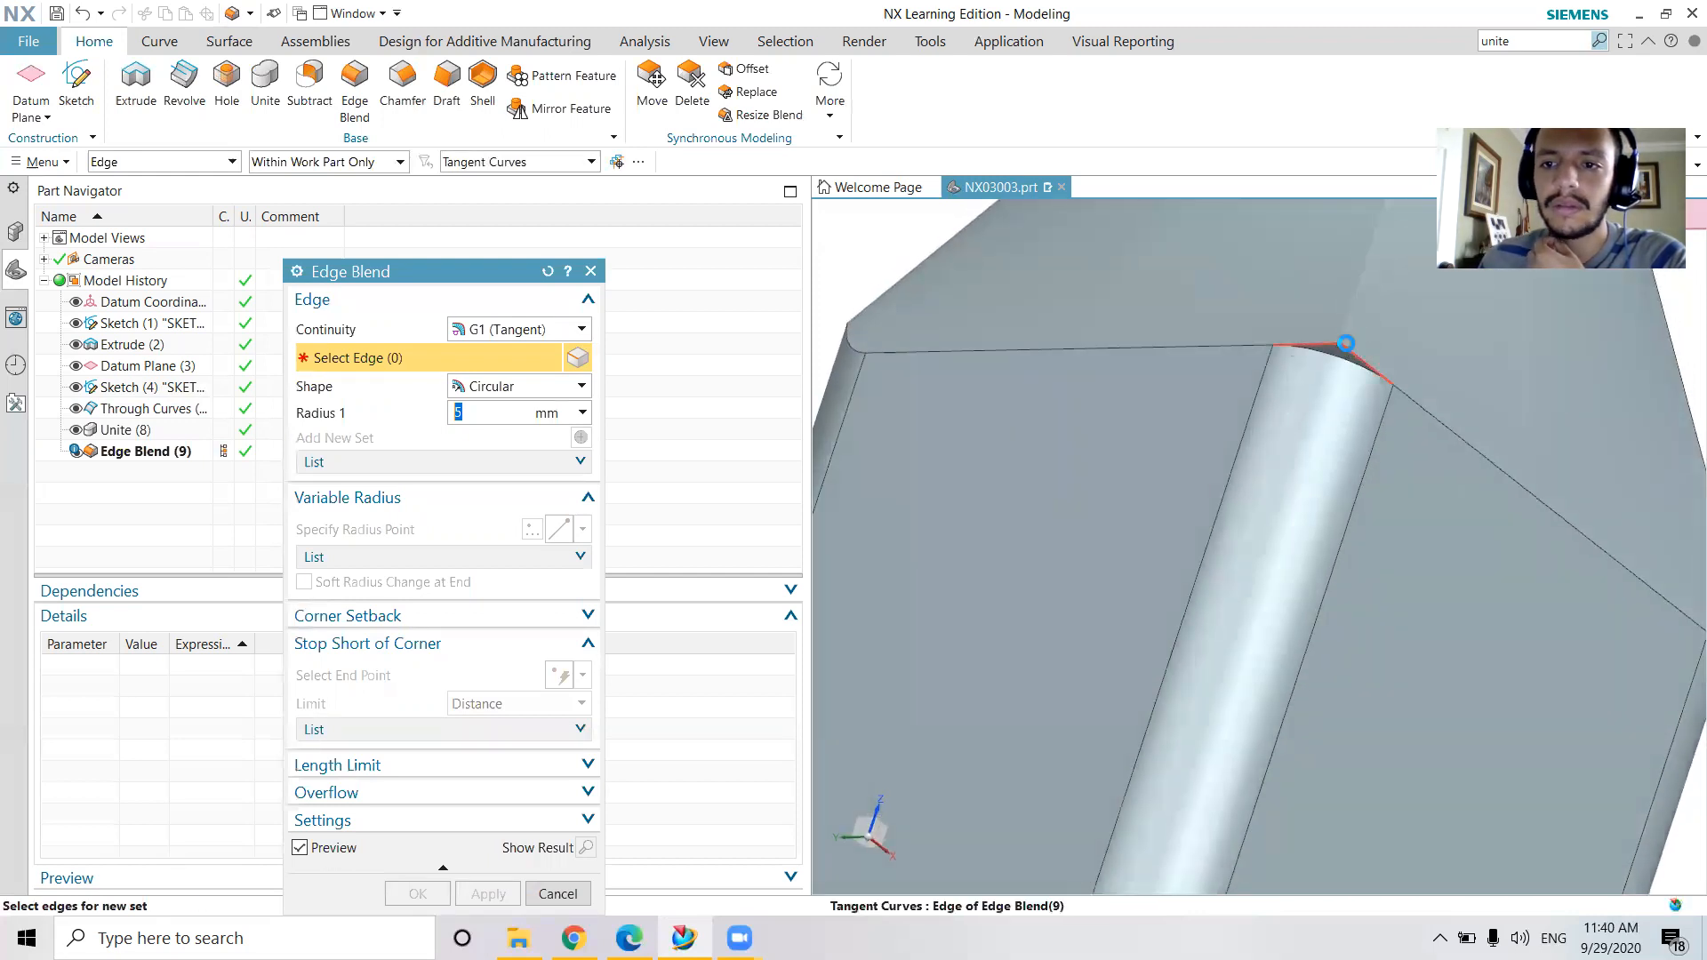
pyautogui.click(1348, 341)
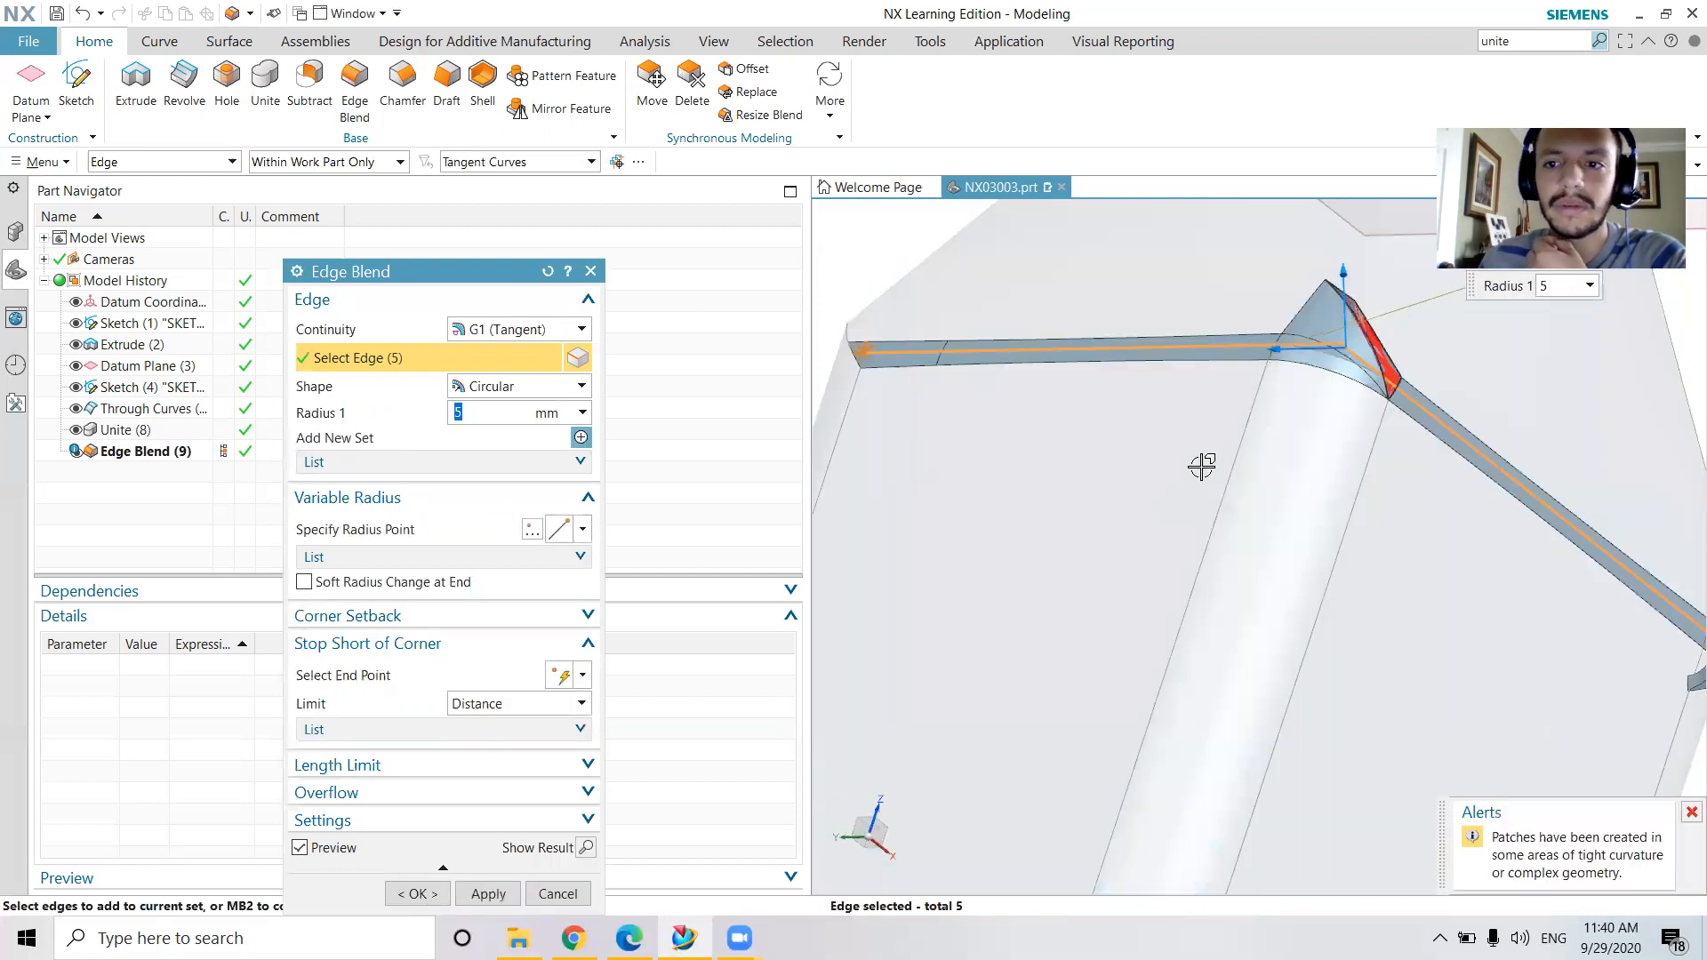
pyautogui.click(488, 894)
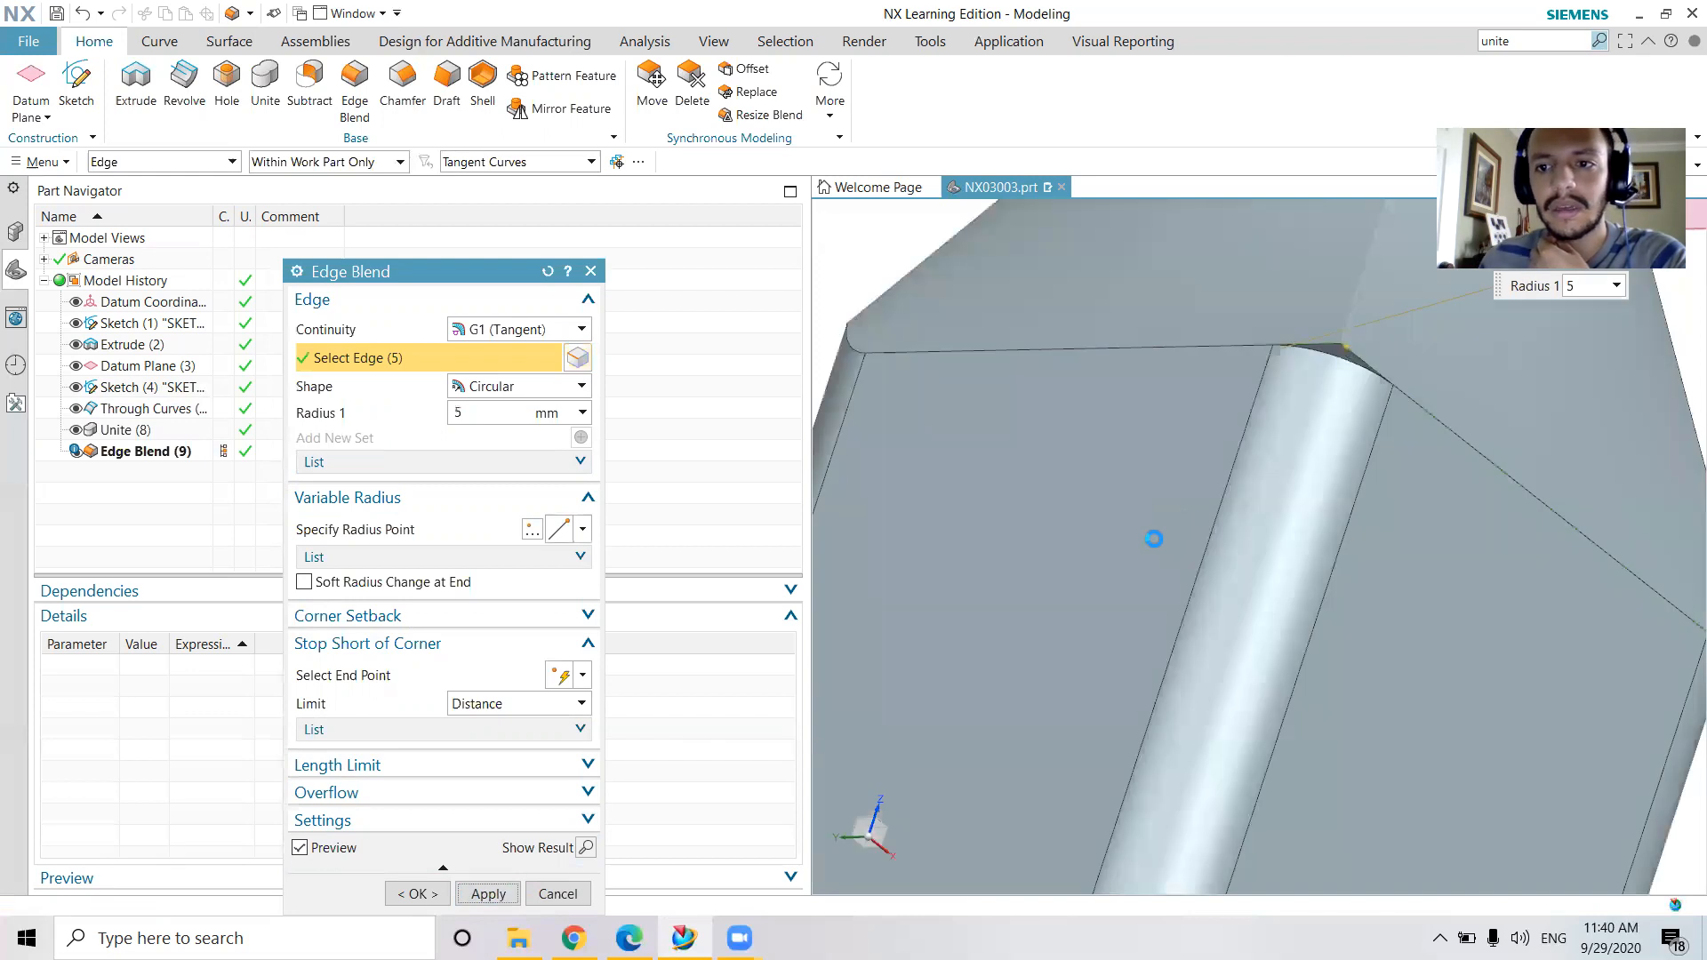
# Try to apply a 5 mm radius Edge Blend to the small remaining edge at the shoulder corner
pyautogui.moveTo(1326, 456); pyautogui.dragTo(1276, 456, button='middle')
pyautogui.scroll(-6, 889, 513)
pyautogui.moveTo(1036, 530); pyautogui.dragTo(971, 572, button='middle')
pyautogui.scroll(5, 868, 528)
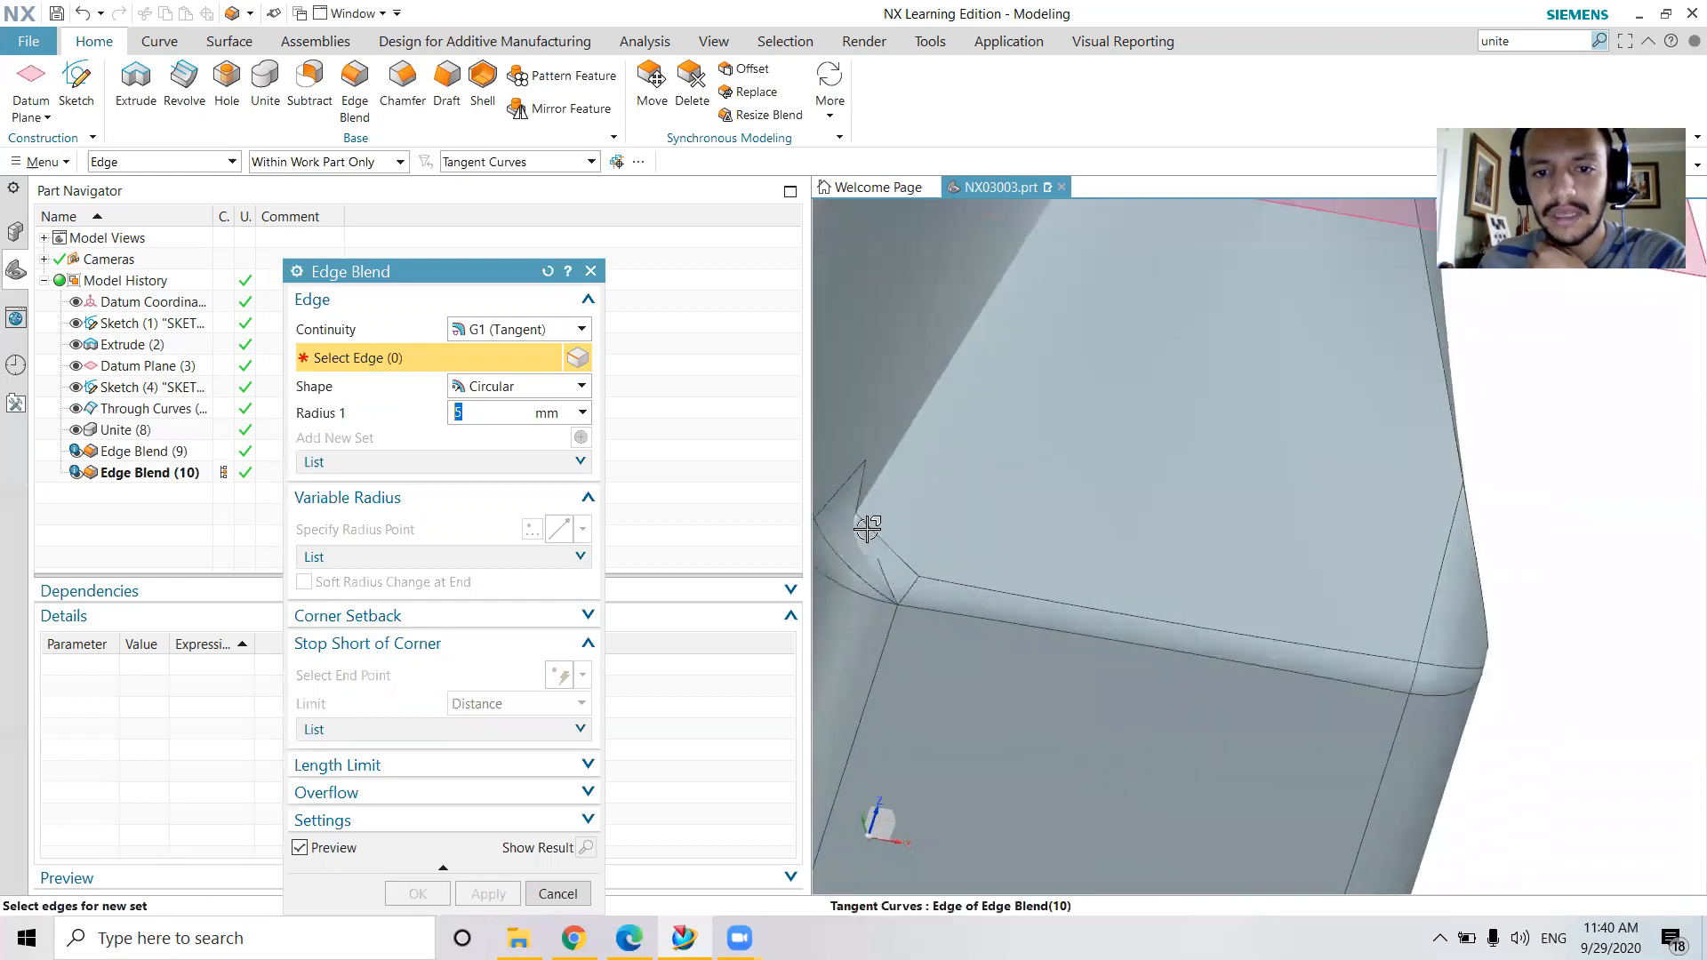
pyautogui.click(858, 516)
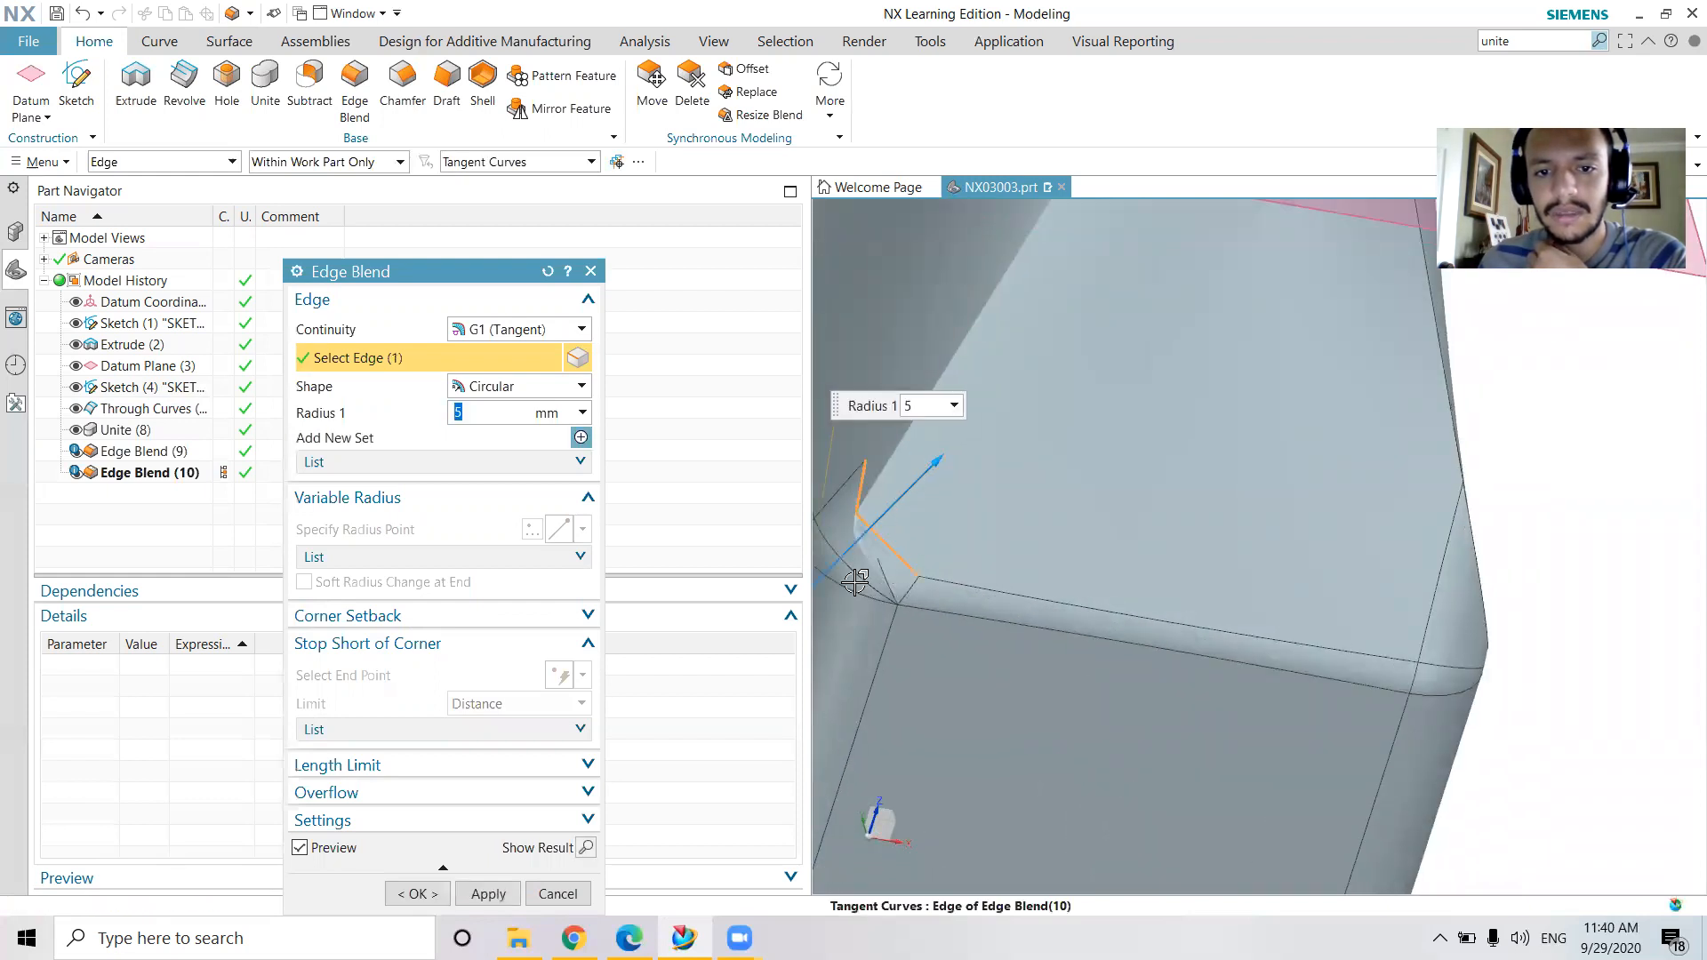
pyautogui.click(498, 892)
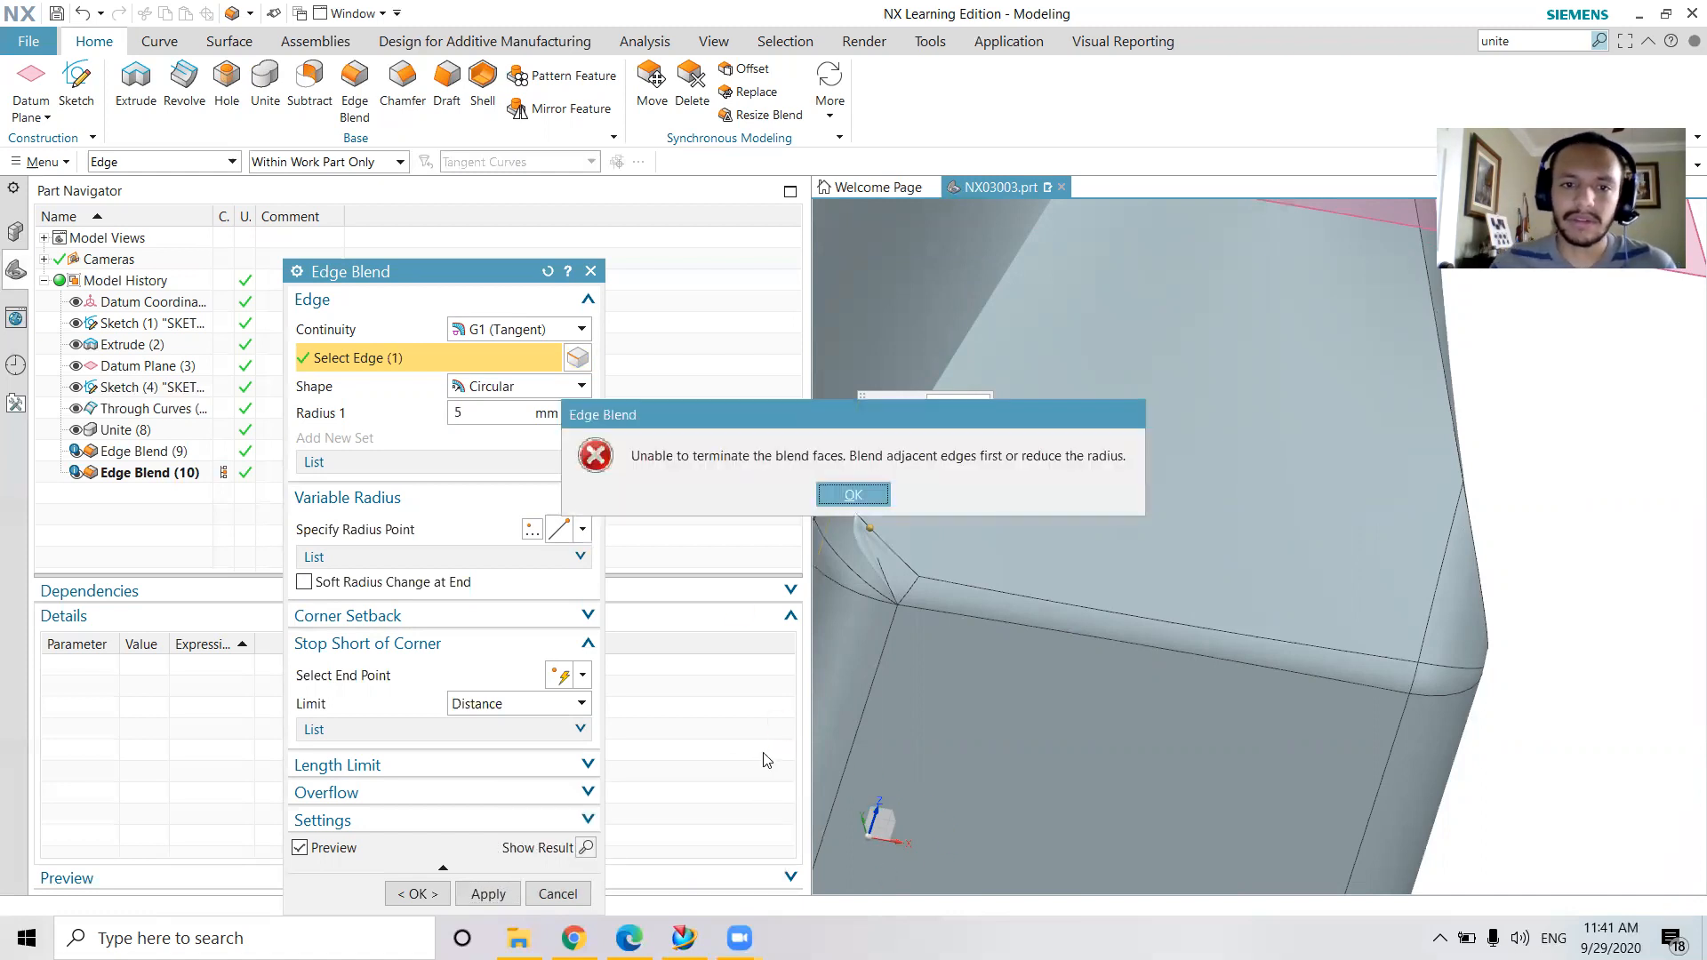
pyautogui.click(851, 500)
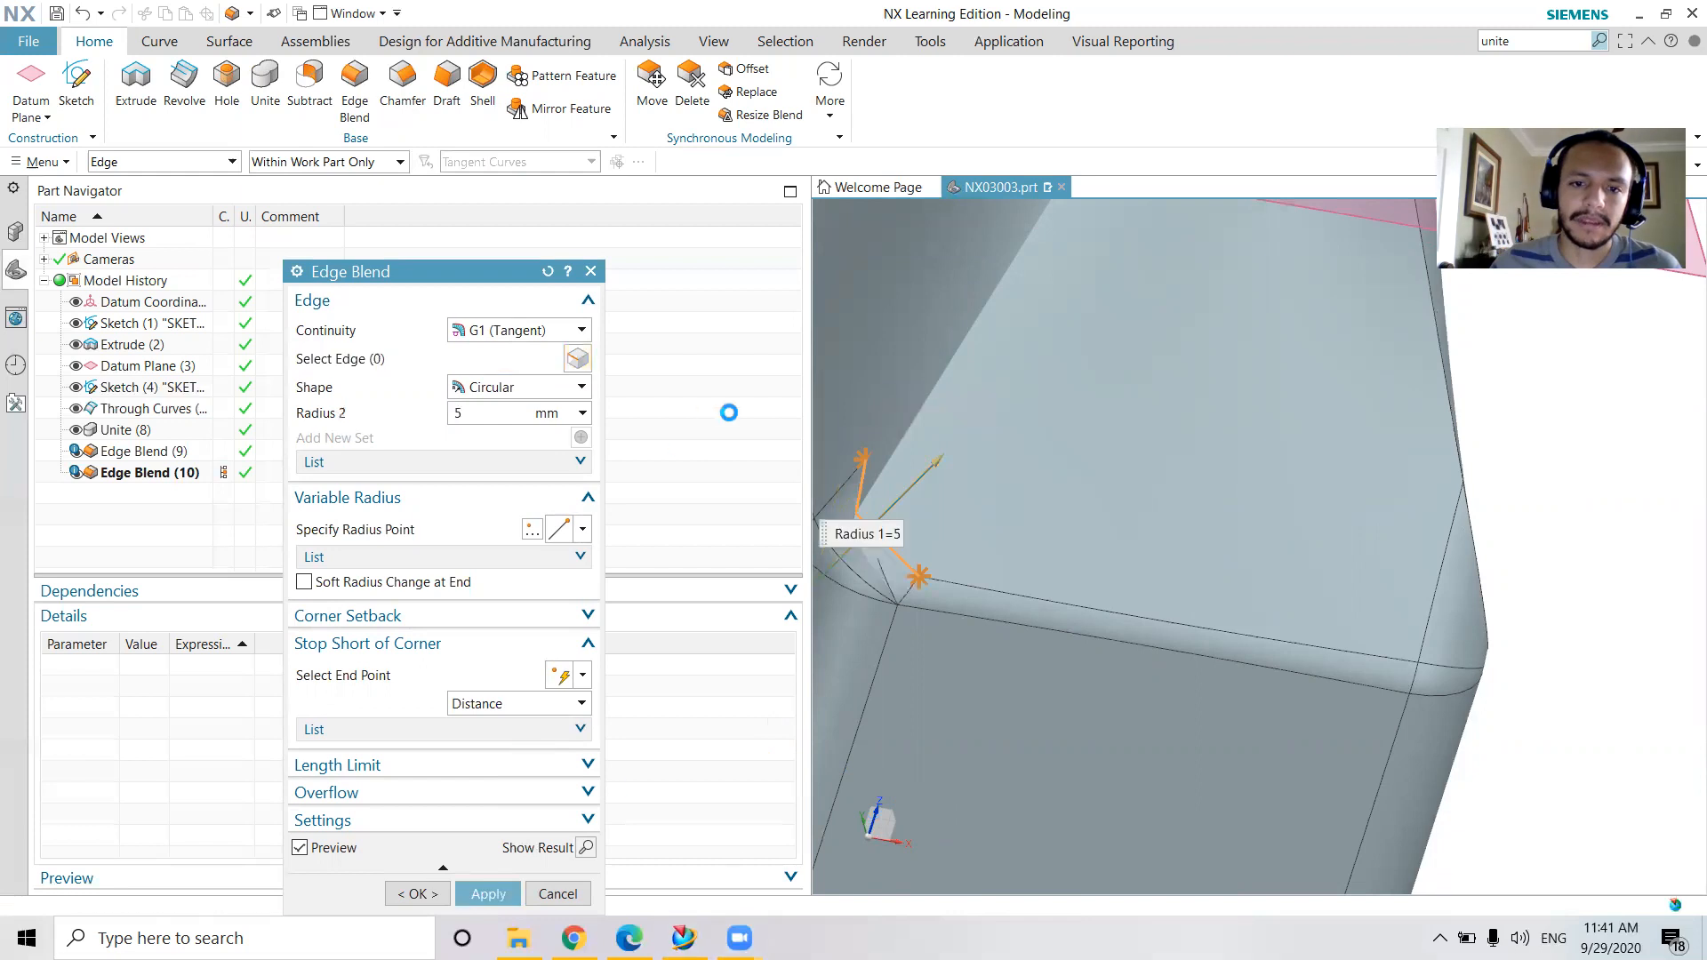
# Leave Edge Blend and delete both existing edge blend features from the model history
pyautogui.click(592, 272)
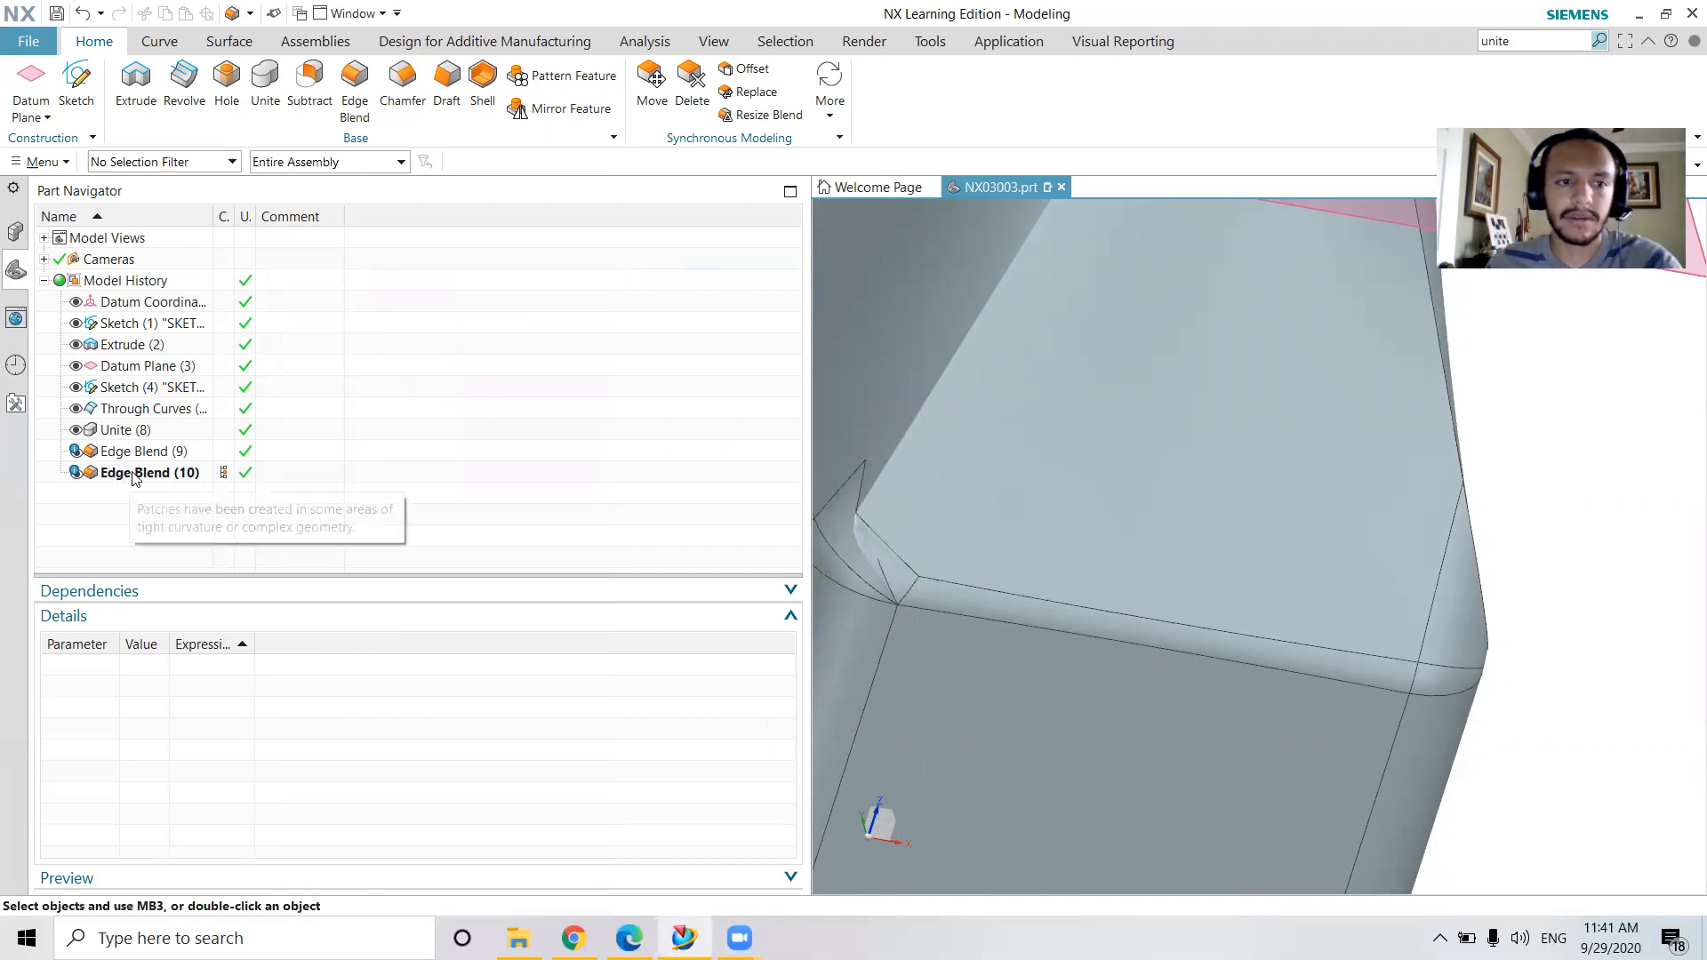
pyautogui.click(134, 471)
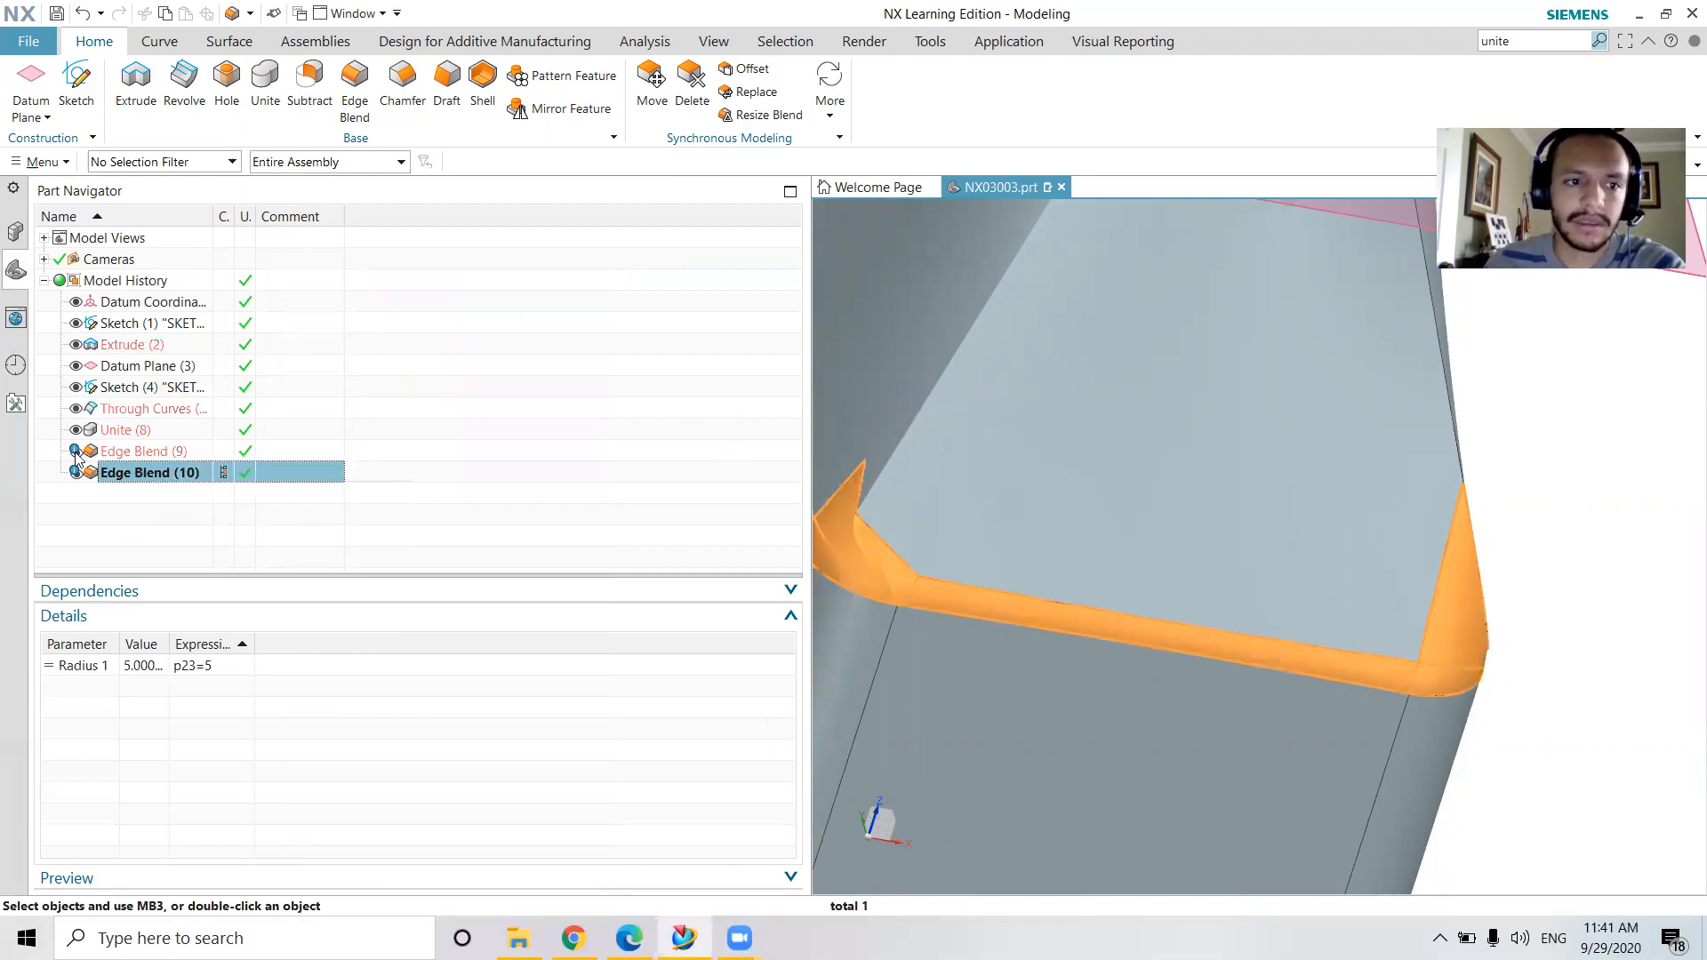
pyautogui.press('Delete')
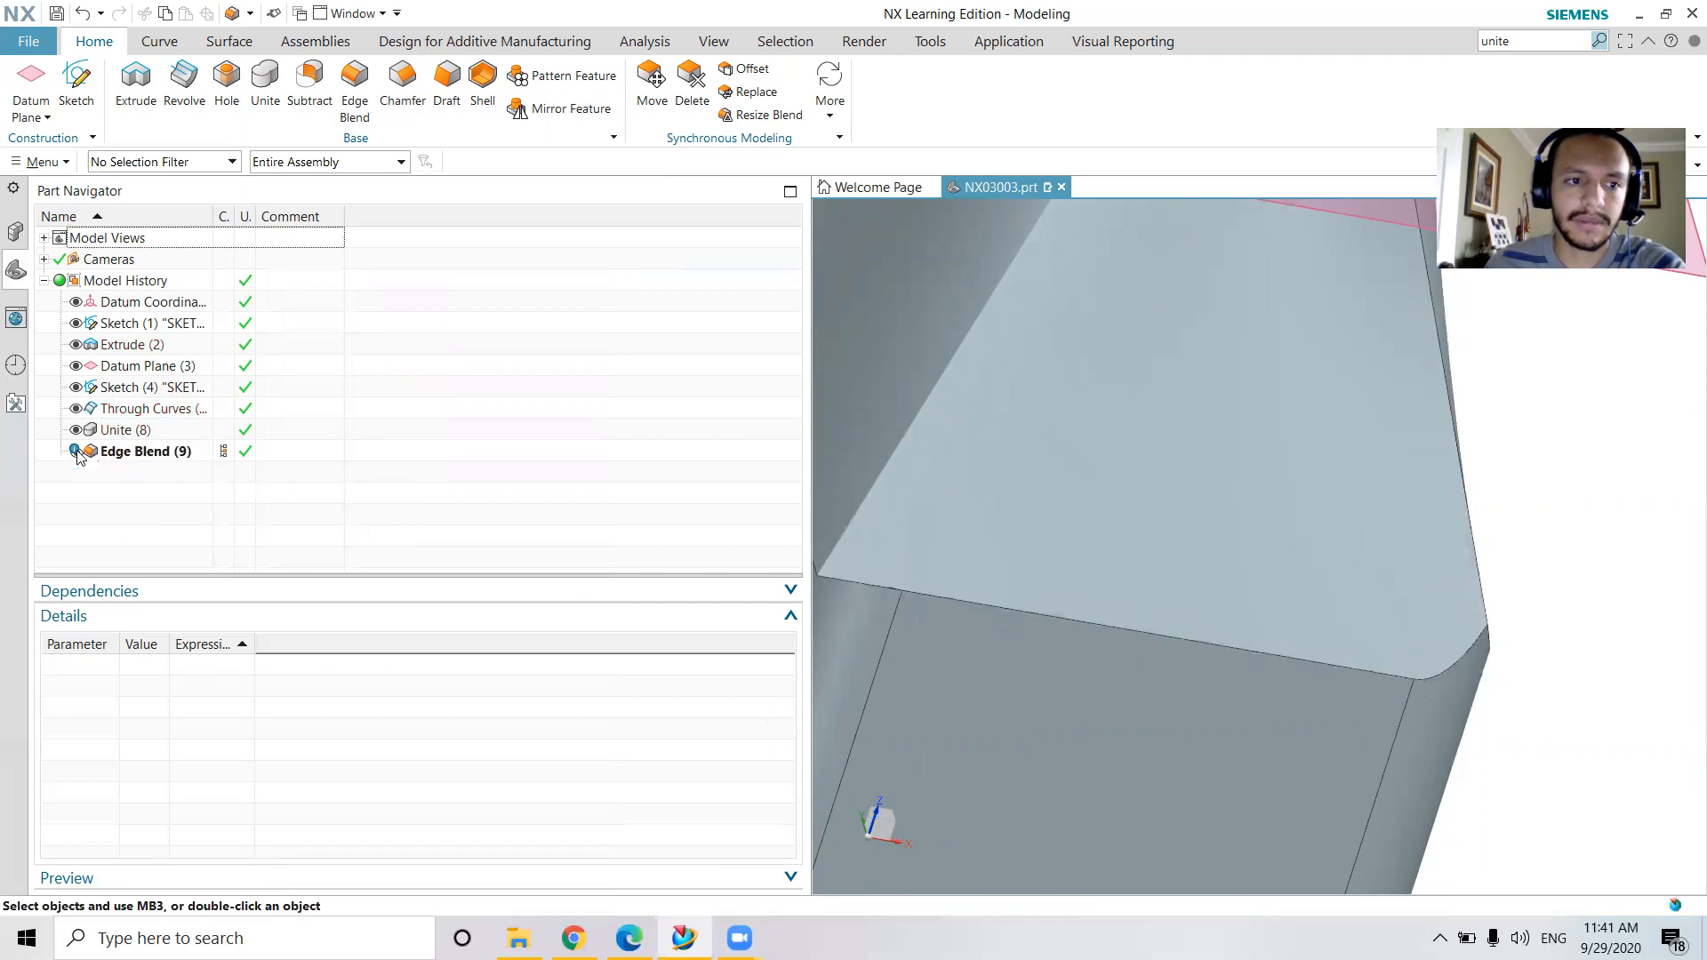
pyautogui.click(76, 452)
pyautogui.click(76, 452)
pyautogui.click(158, 453)
pyautogui.press('Delete')
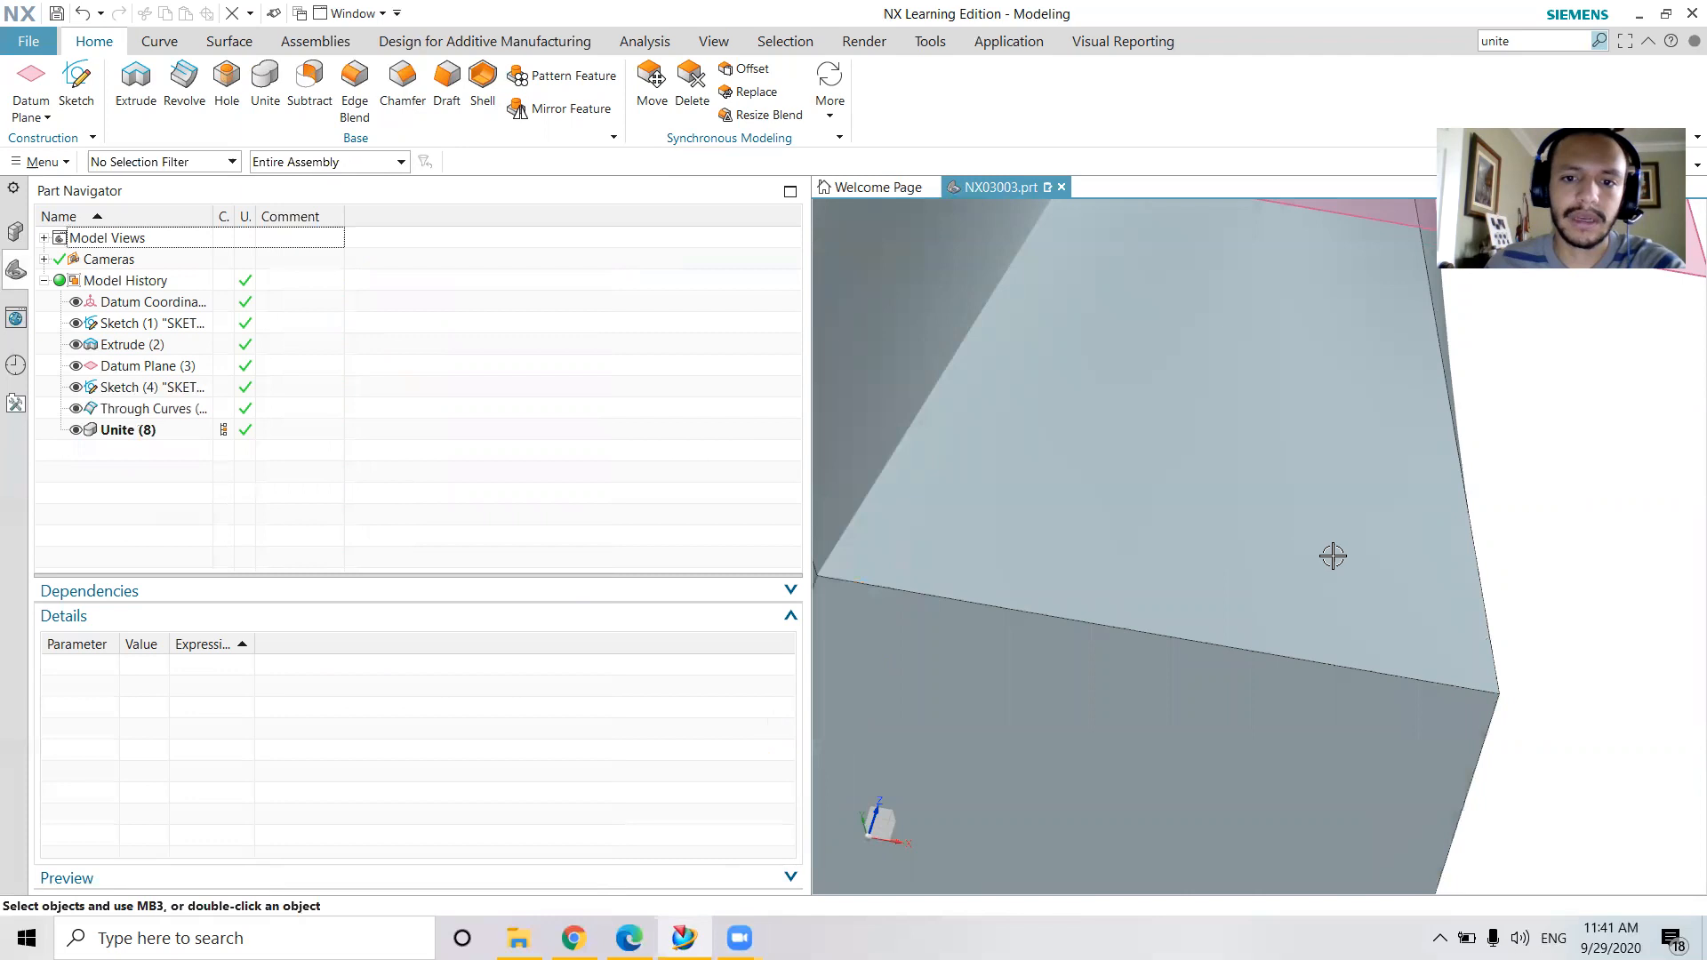
# Delete the Unite feature and the Through Curves shoulder from the model history
pyautogui.scroll(3, 1414, 589)
pyautogui.click(166, 432)
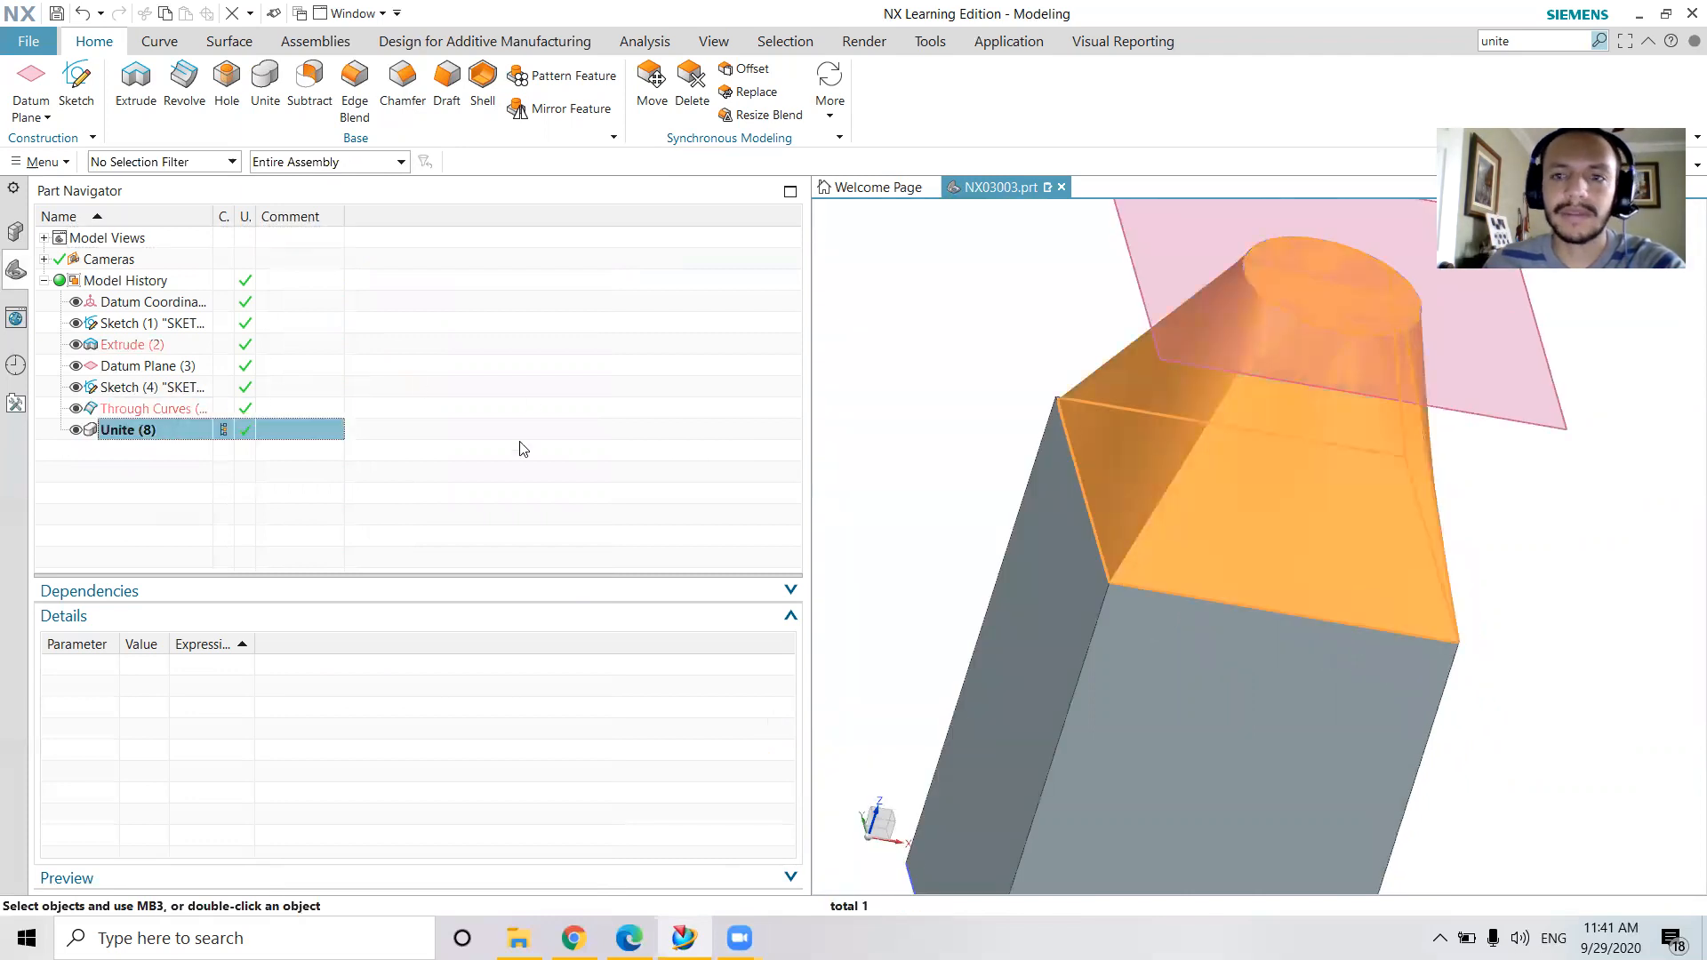
pyautogui.press('Delete')
pyautogui.click(156, 410)
pyautogui.press('Delete')
# Start a Swept feature with the neck circle as the first section and add a new section
pyautogui.moveTo(1435, 603); pyautogui.dragTo(1381, 585, button='middle')
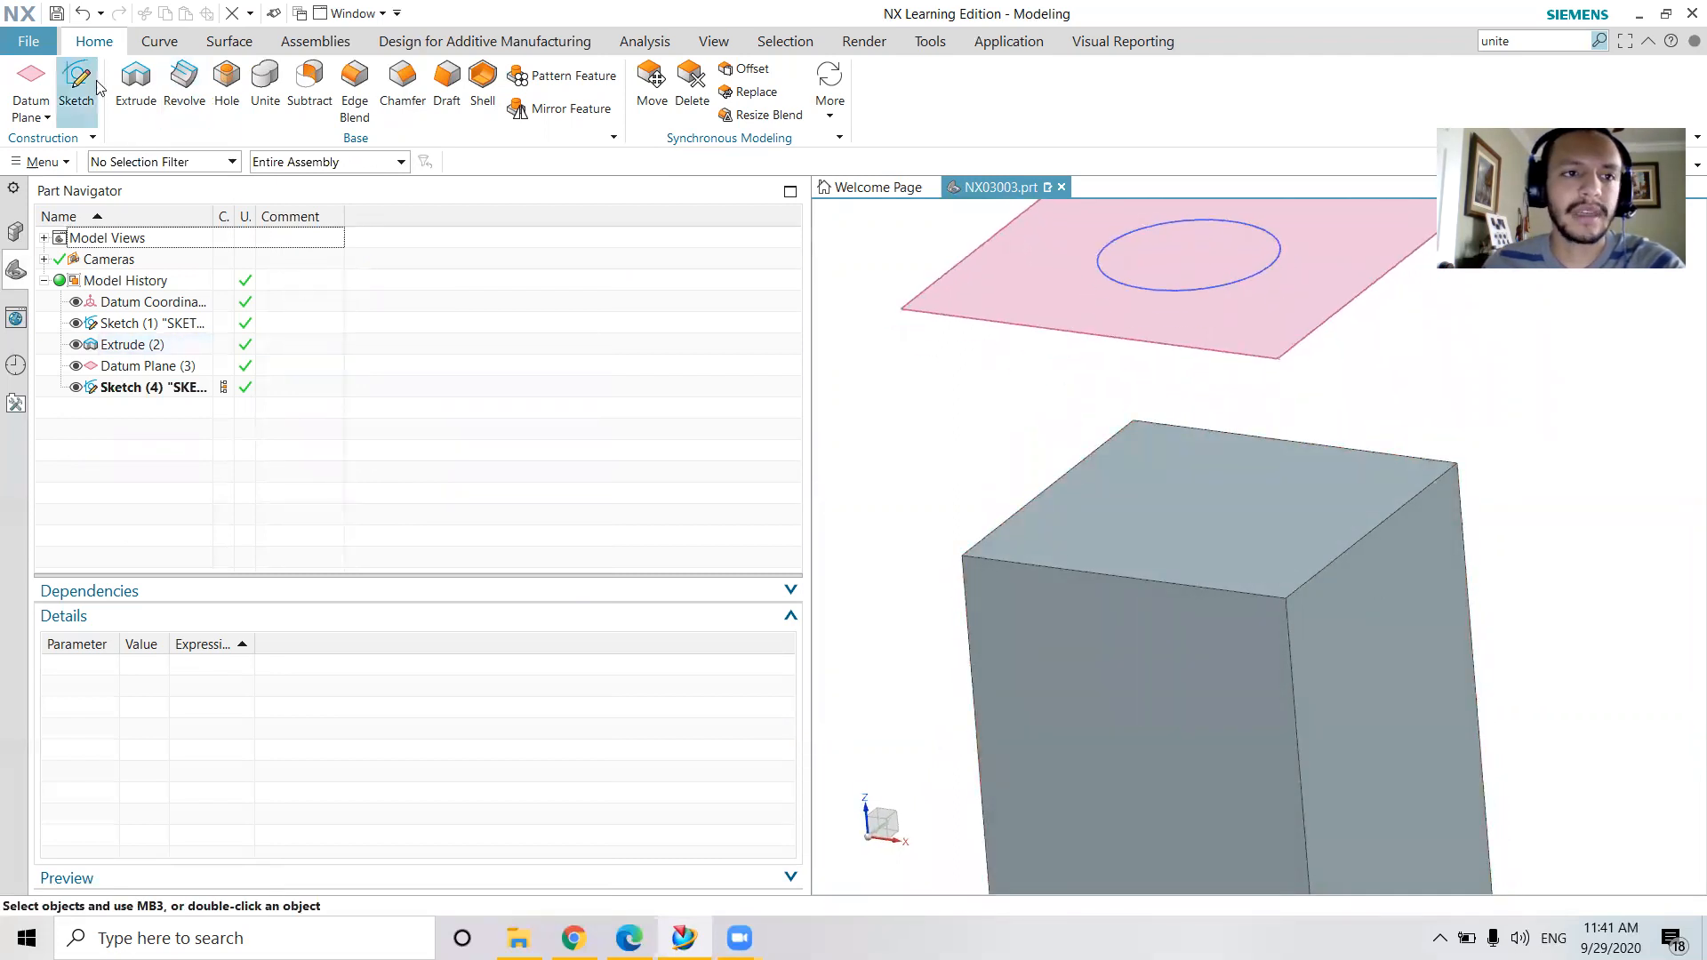
pyautogui.click(159, 41)
pyautogui.click(228, 41)
pyautogui.click(36, 89)
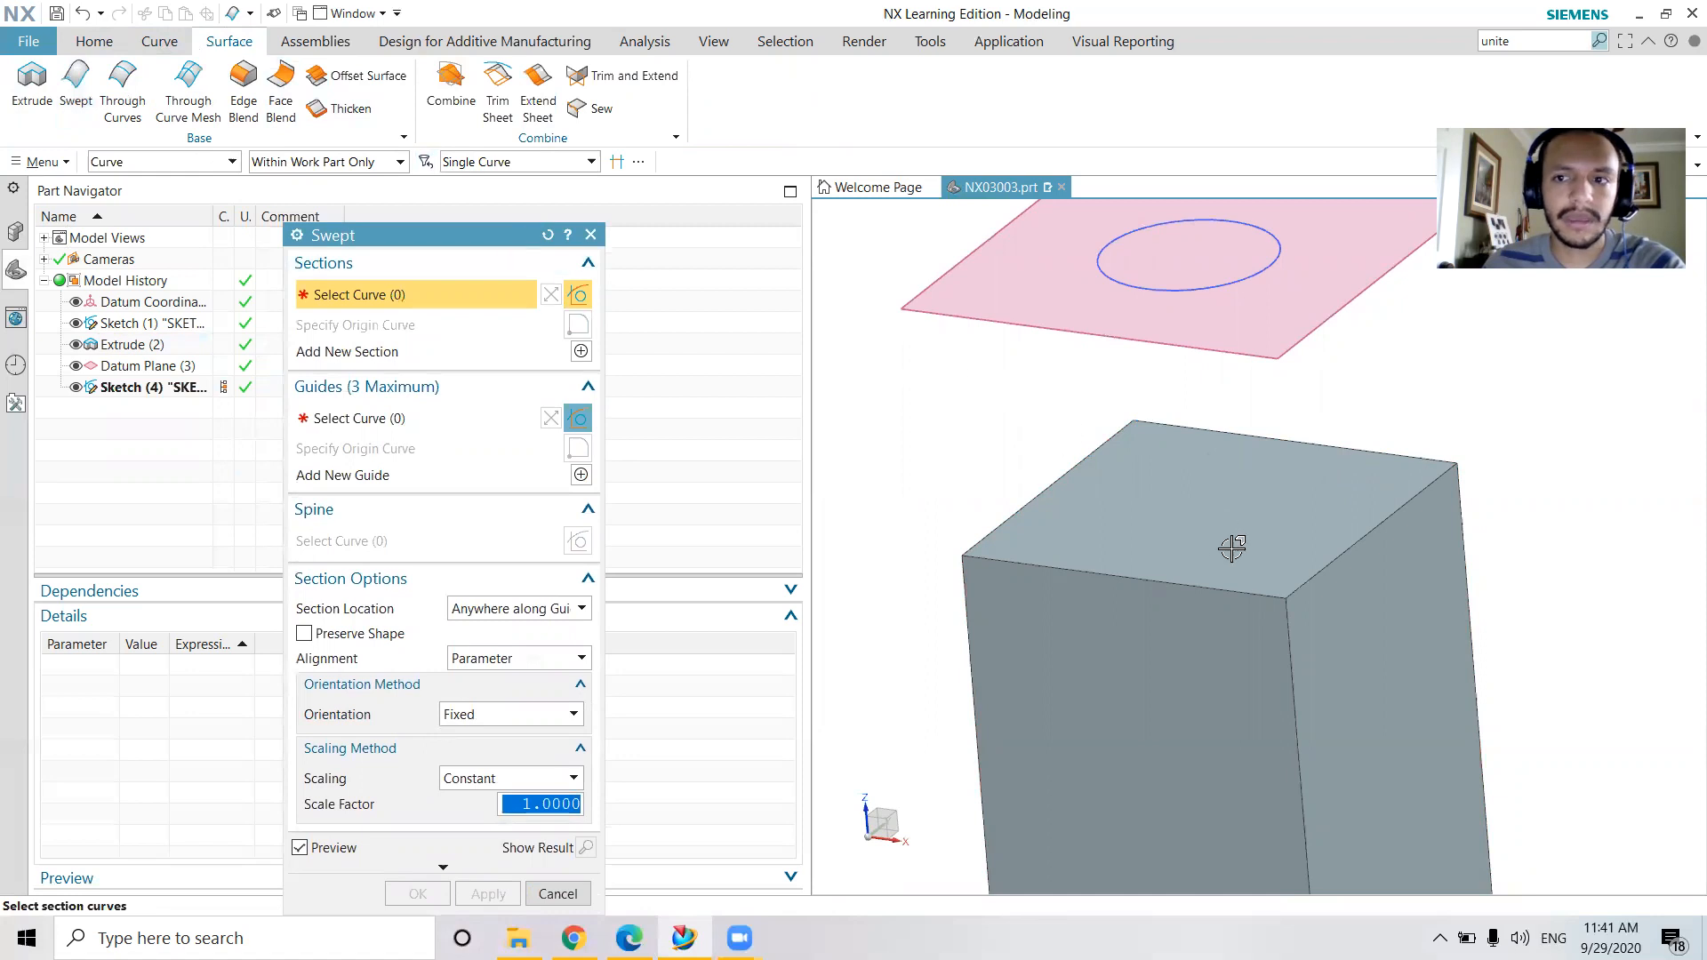
pyautogui.scroll(-2, 1231, 548)
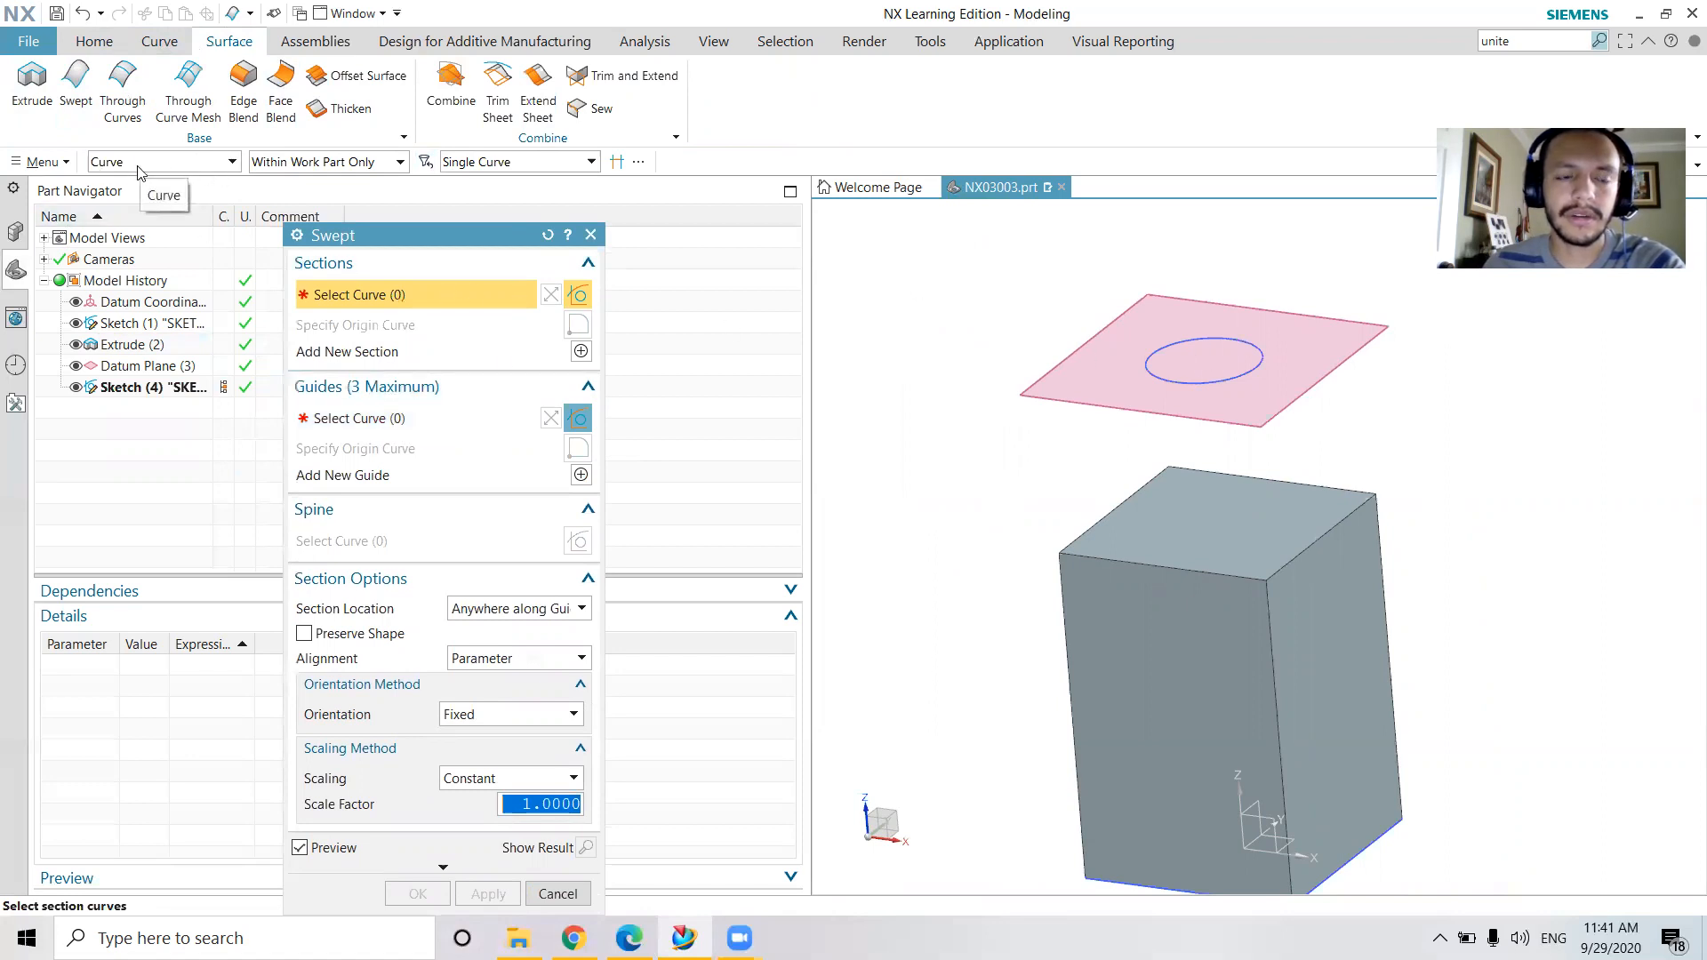
pyautogui.click(1154, 371)
pyautogui.click(580, 351)
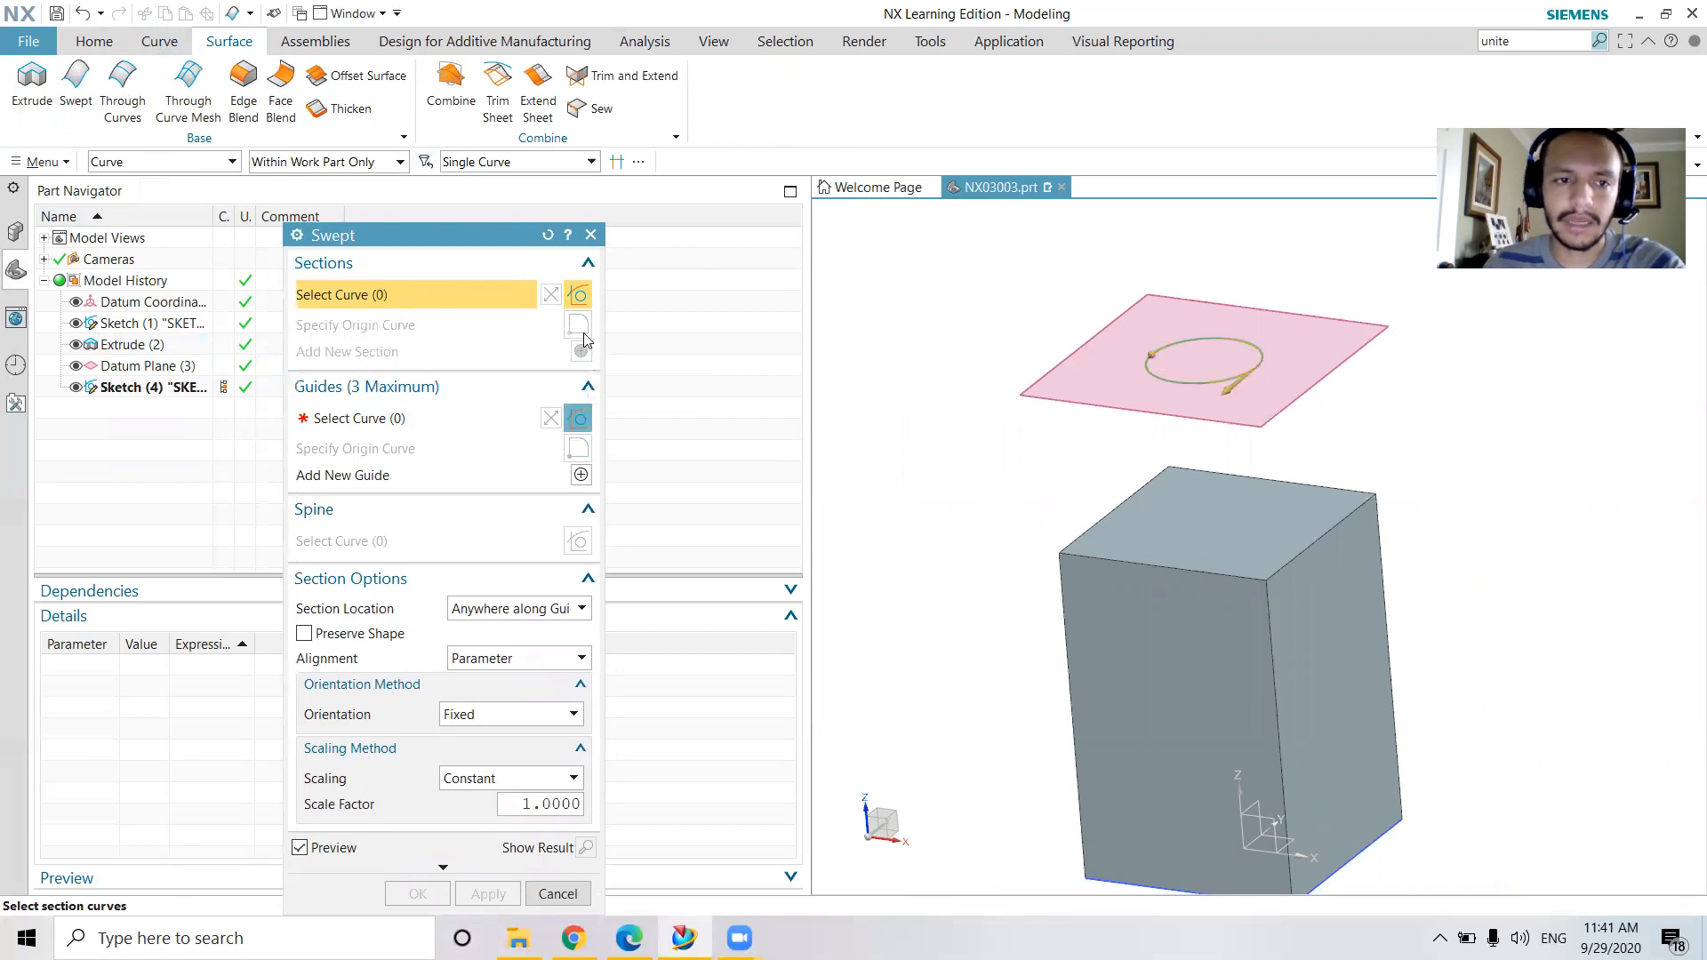
# Define the second Swept section from the four top edges of the square body
pyautogui.click(207, 161)
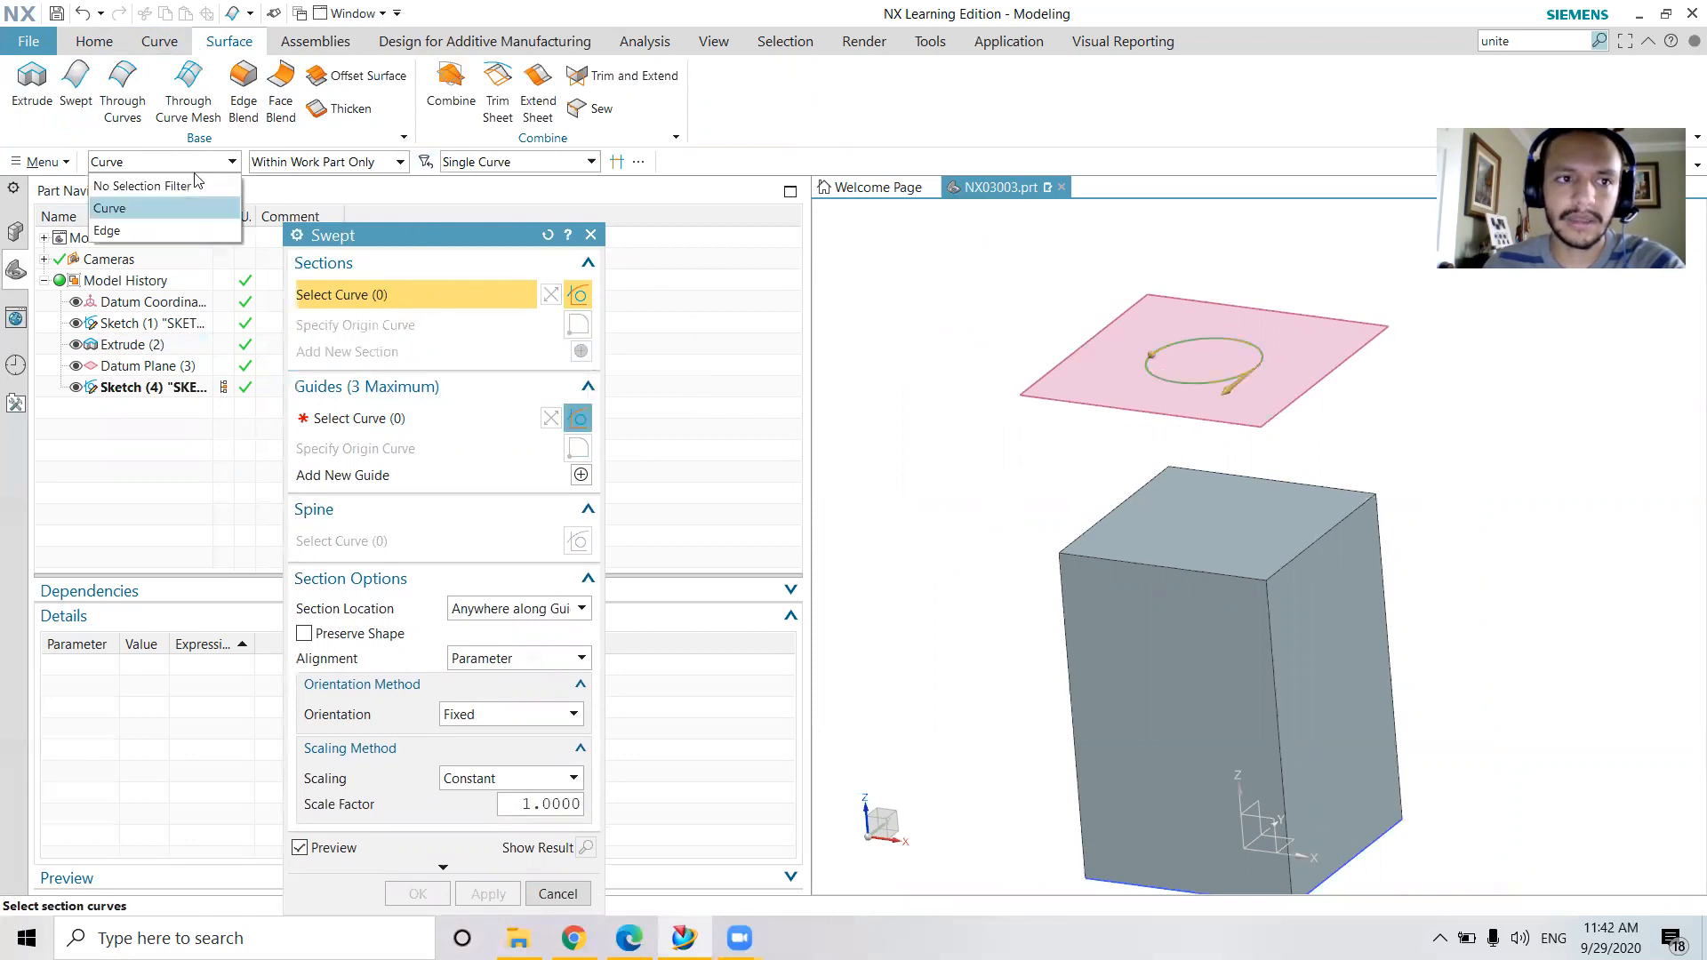
pyautogui.click(116, 222)
pyautogui.click(1237, 579)
pyautogui.click(1295, 558)
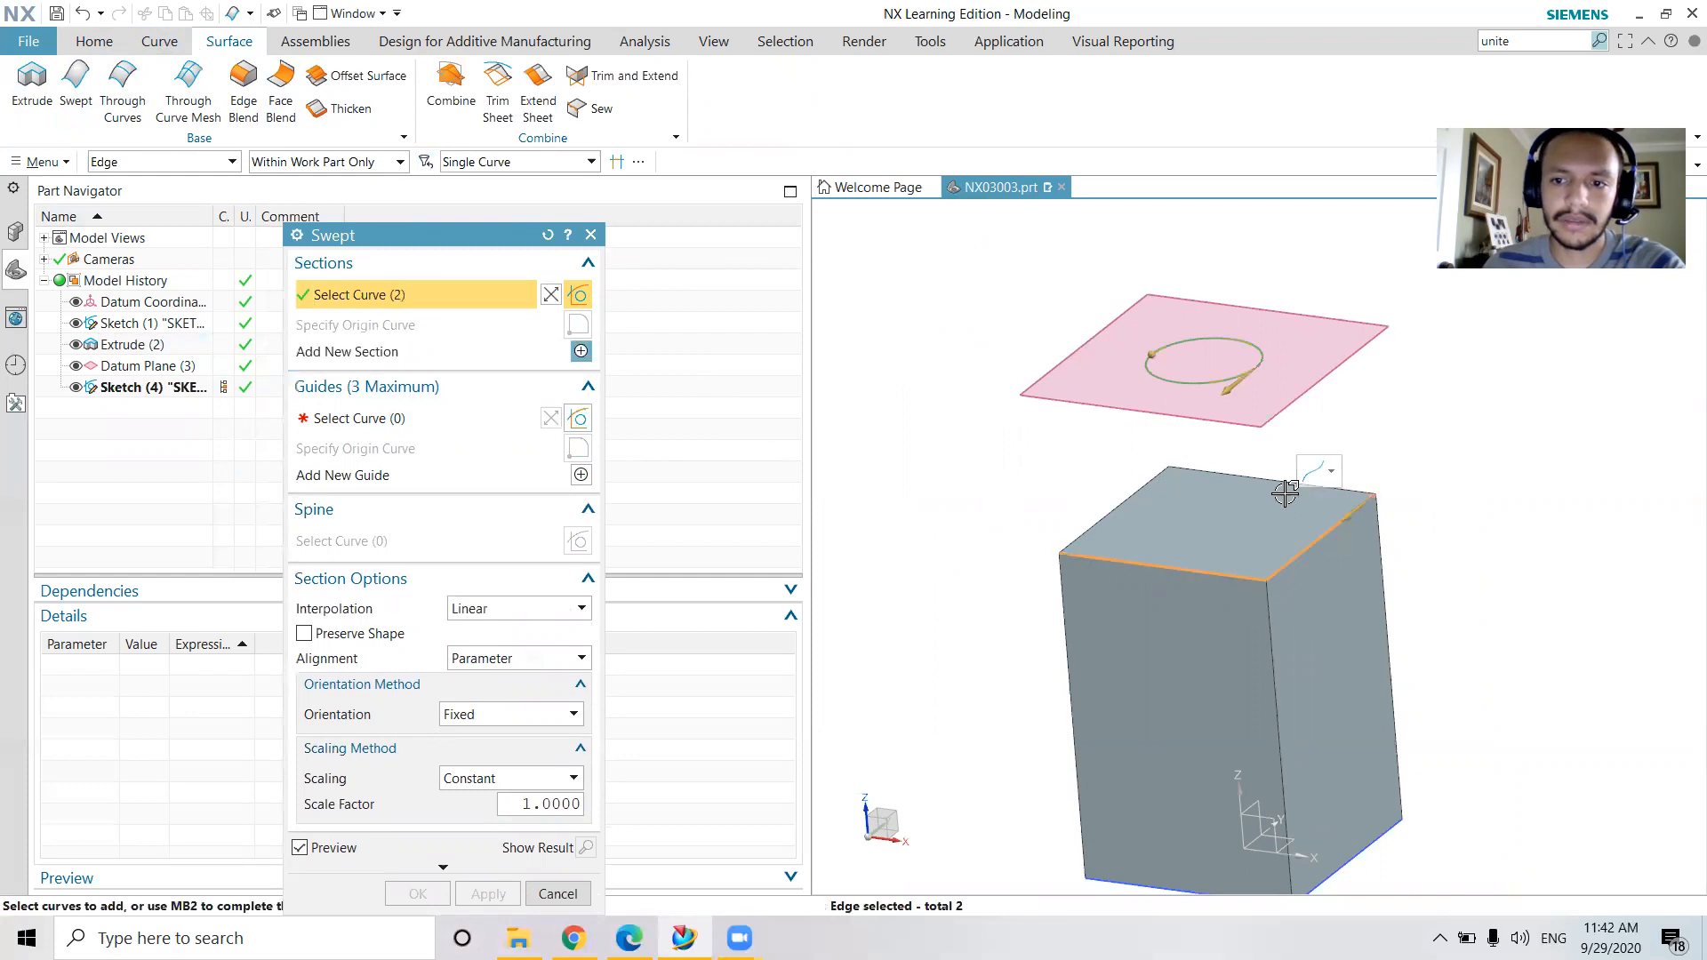
pyautogui.click(1248, 485)
pyautogui.click(1136, 492)
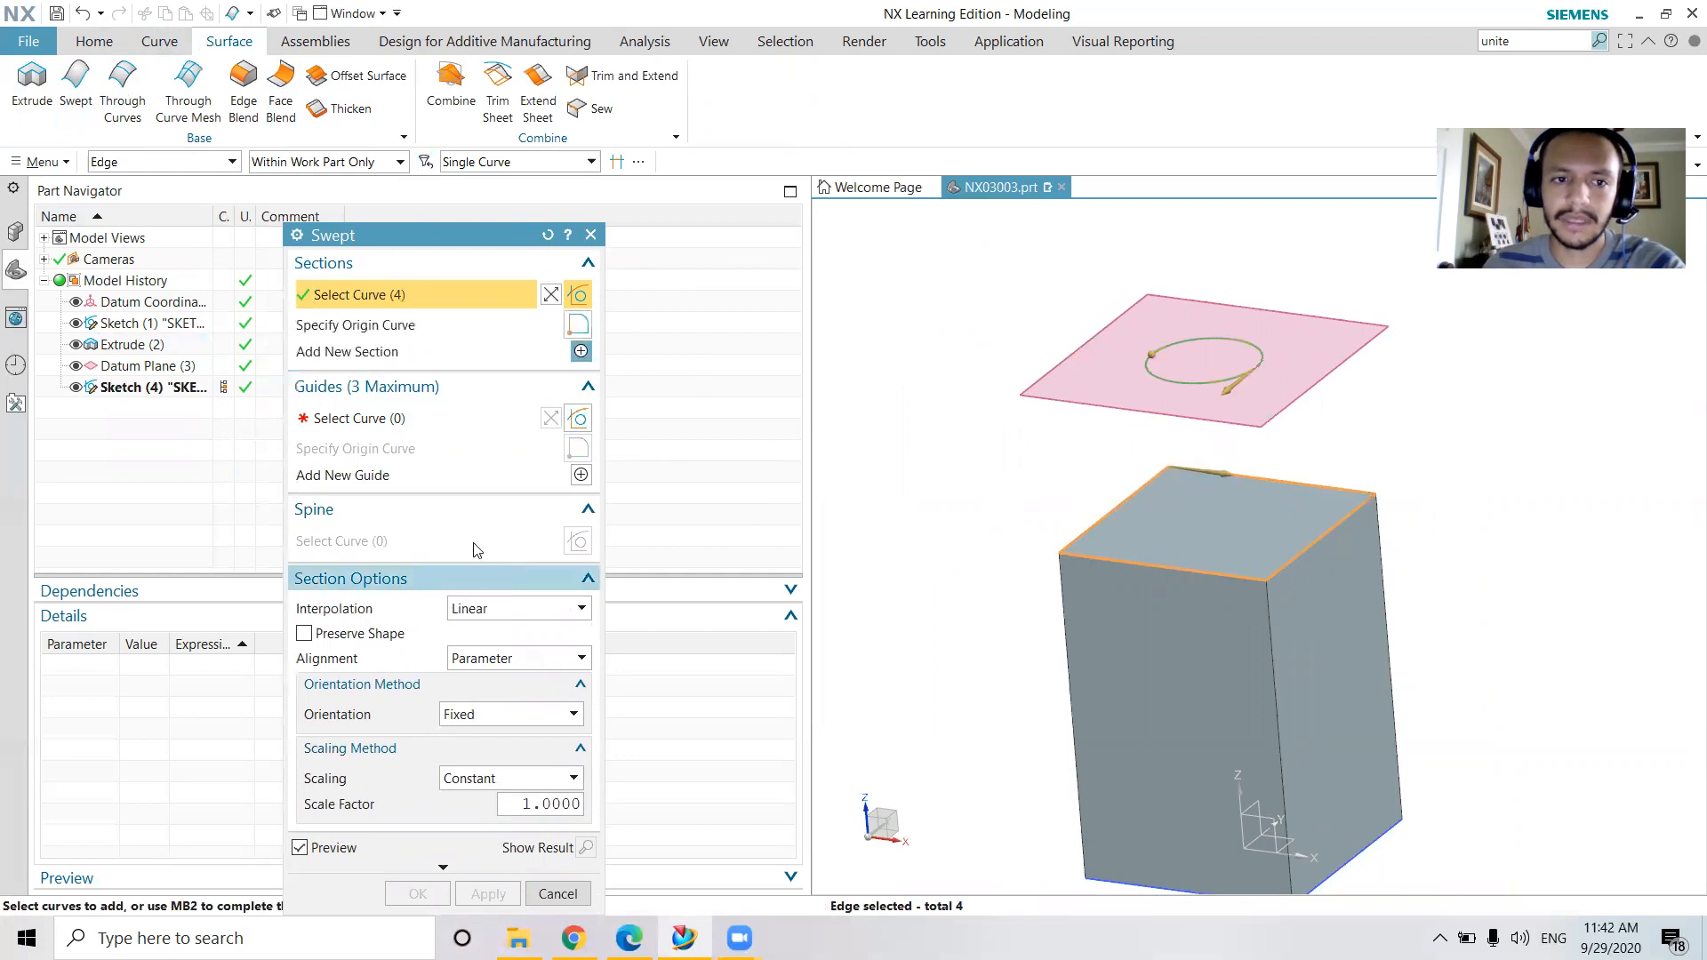
# Use one vertical edge of the square body as the Swept guide and inspect the preview
pyautogui.click(485, 418)
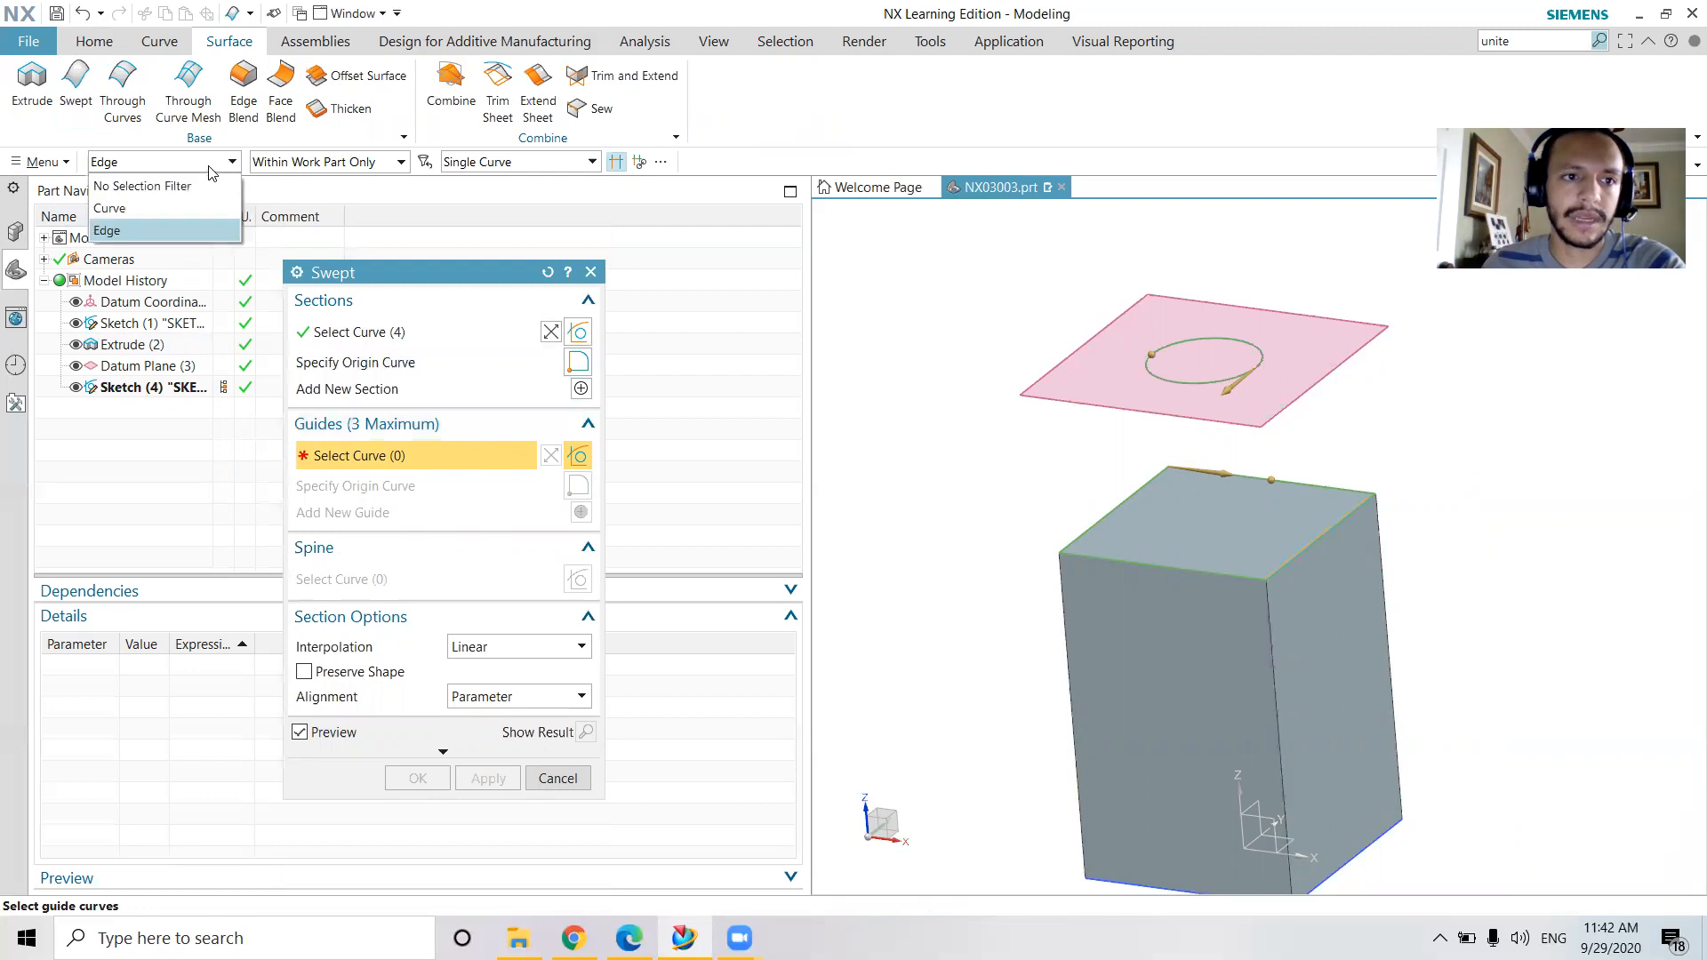
pyautogui.moveTo(1617, 742); pyautogui.dragTo(1462, 700, button='middle')
pyautogui.moveTo(1195, 666); pyautogui.dragTo(1220, 666, button='middle')
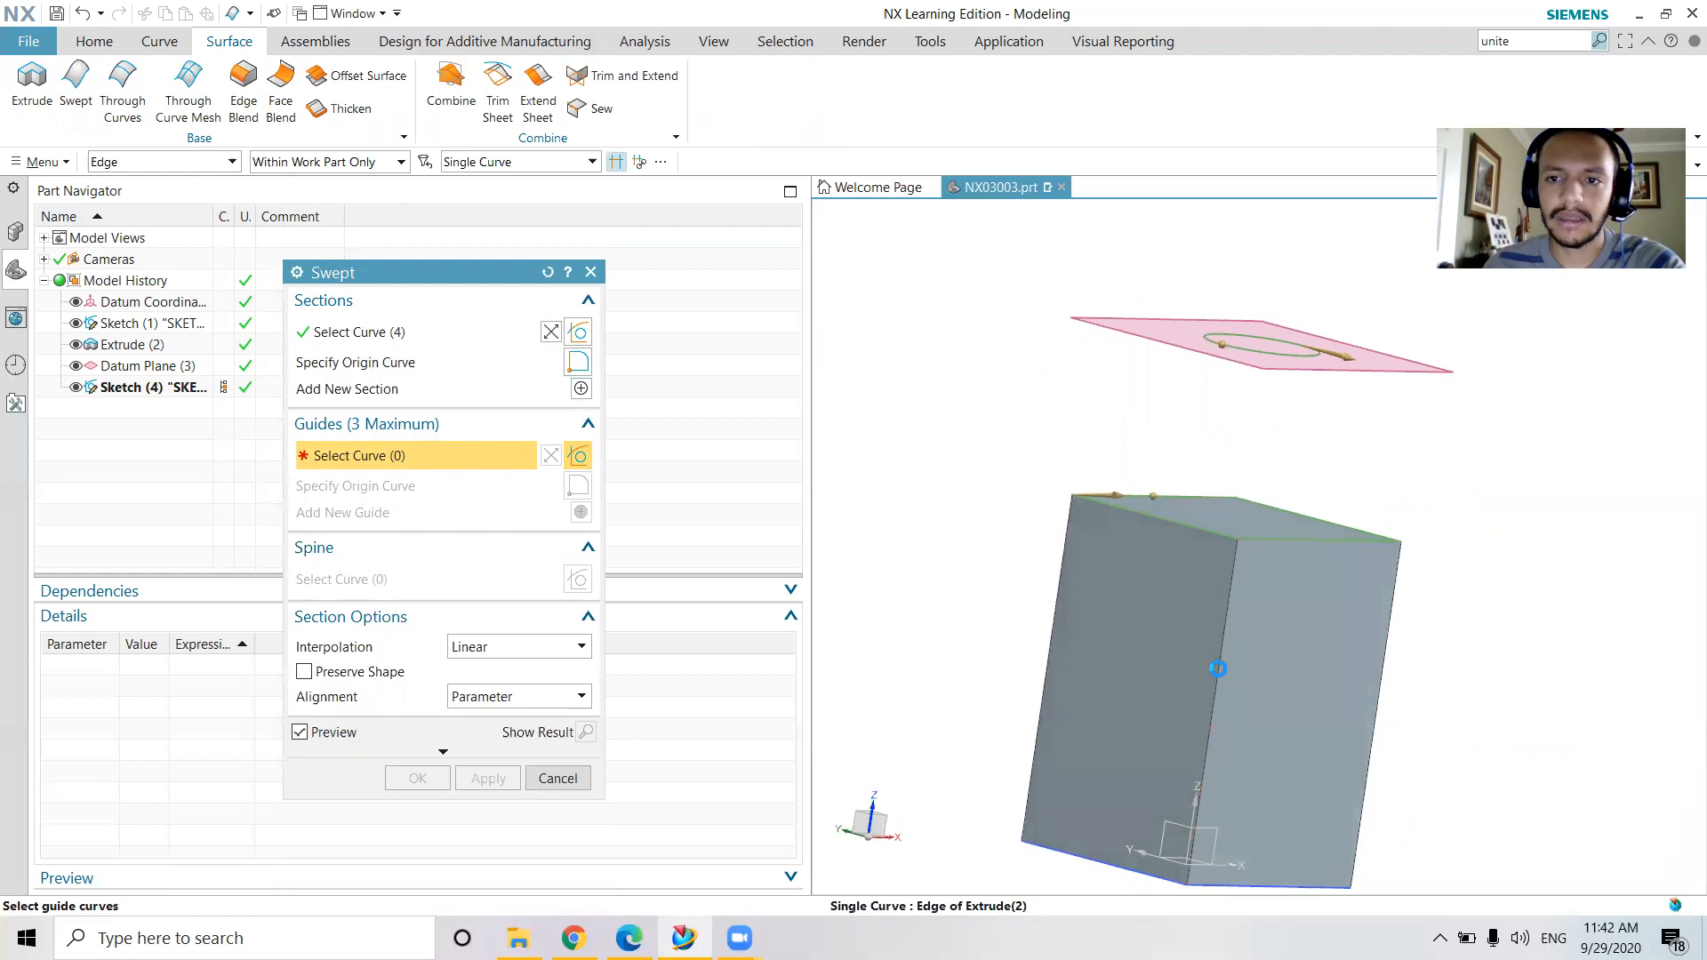
pyautogui.click(1223, 667)
pyautogui.moveTo(1490, 526); pyautogui.dragTo(1409, 607, button='middle')
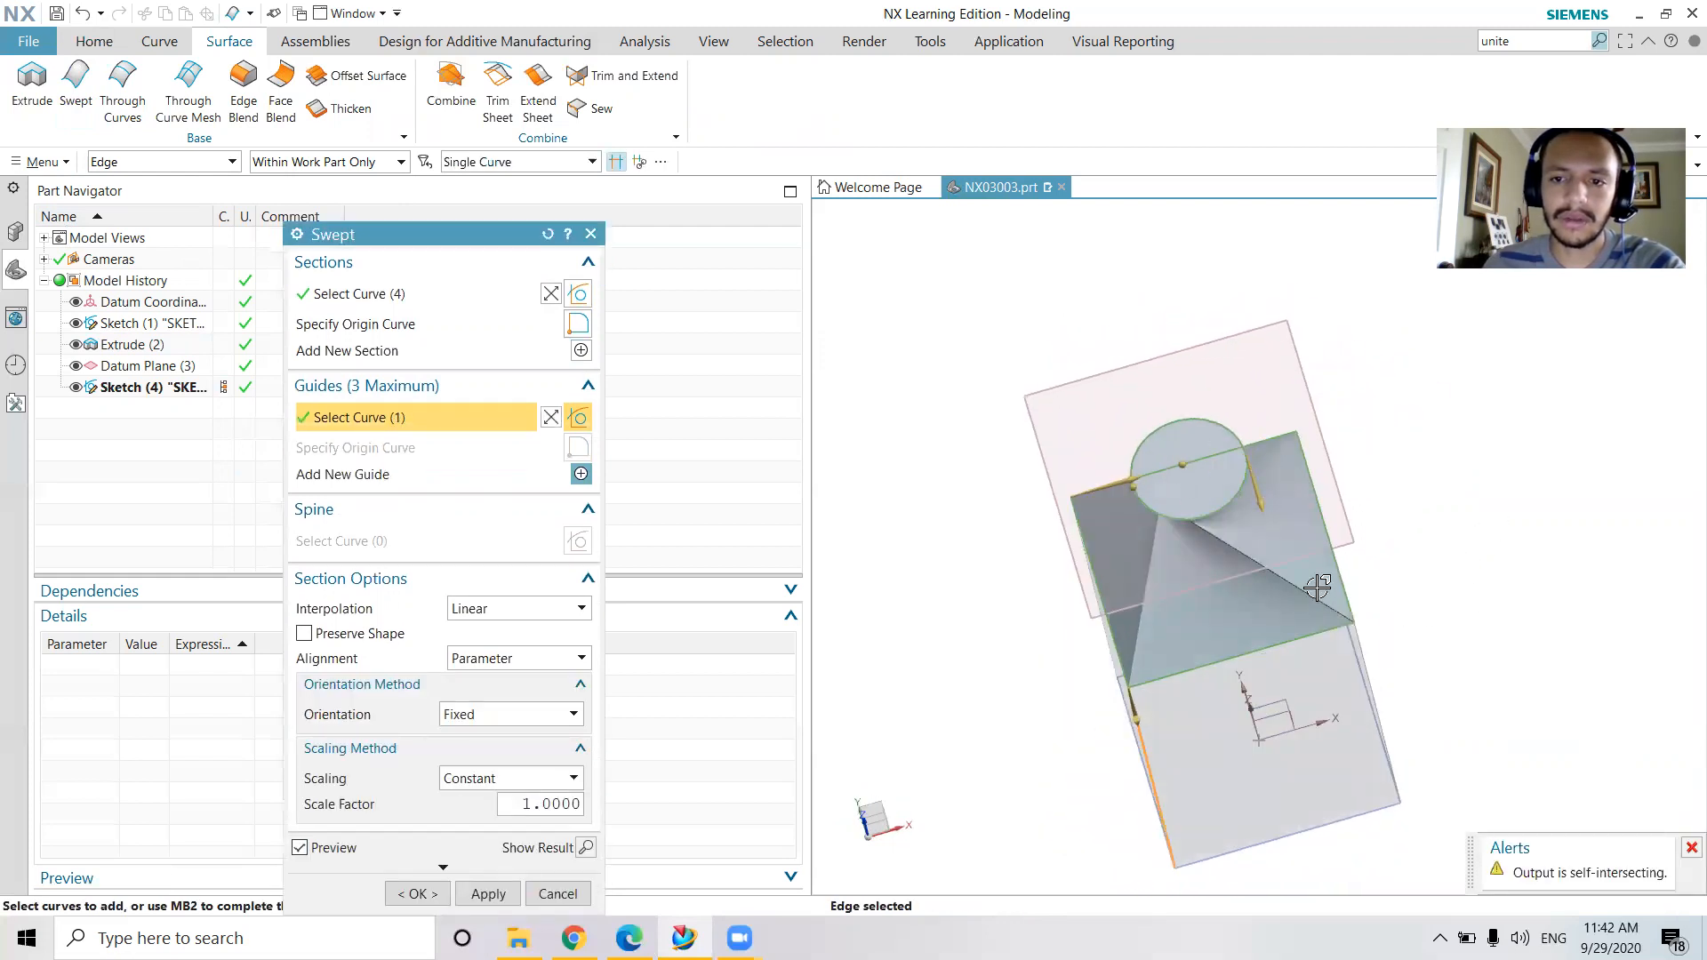
pyautogui.moveTo(1316, 583); pyautogui.dragTo(1134, 364, button='middle')
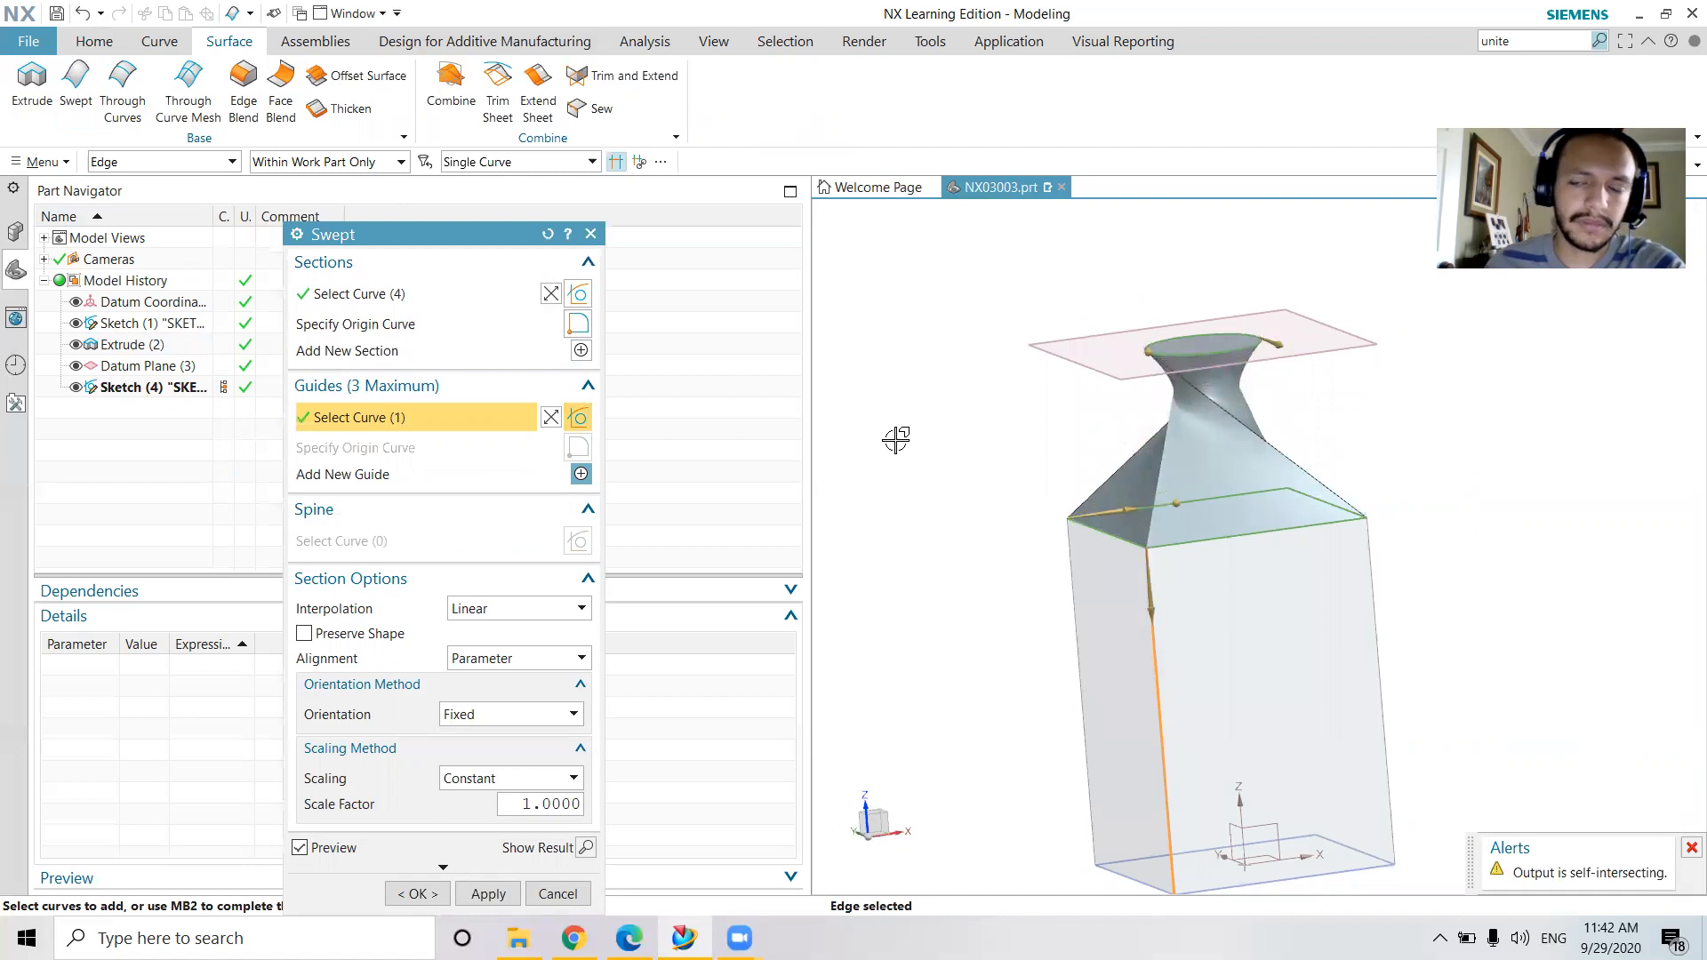
# Try reversing the square section's direction in the sweep, and restore it
pyautogui.moveTo(1367, 492); pyautogui.dragTo(1334, 596, button='middle')
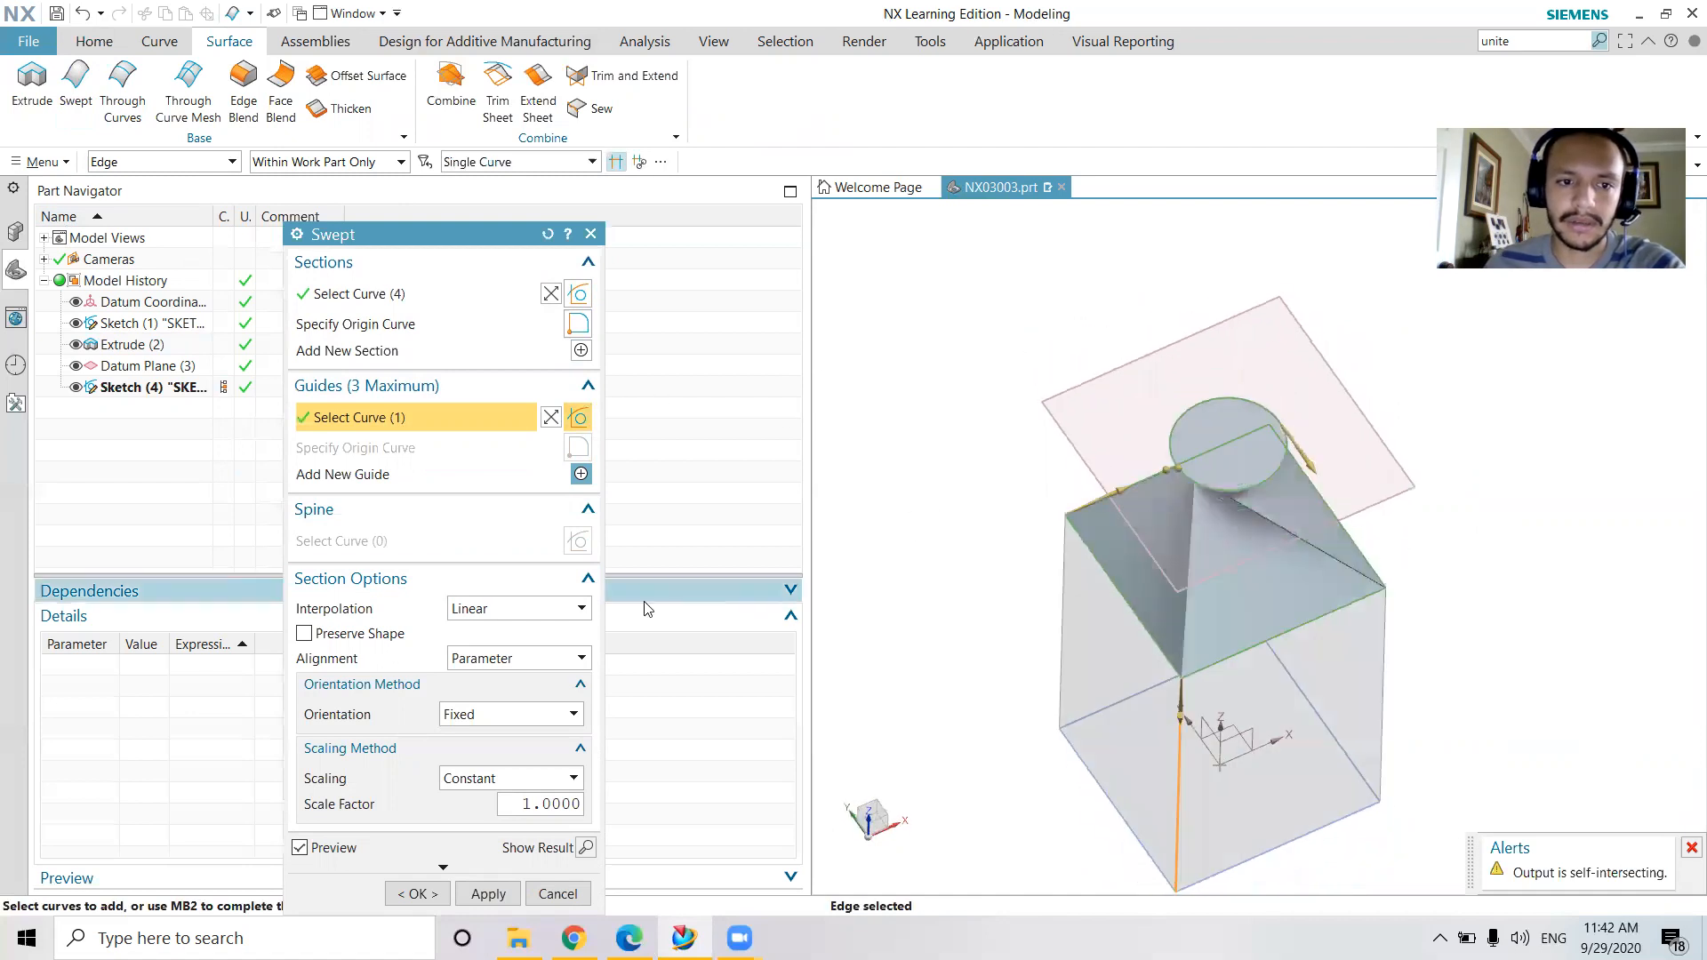
pyautogui.click(555, 295)
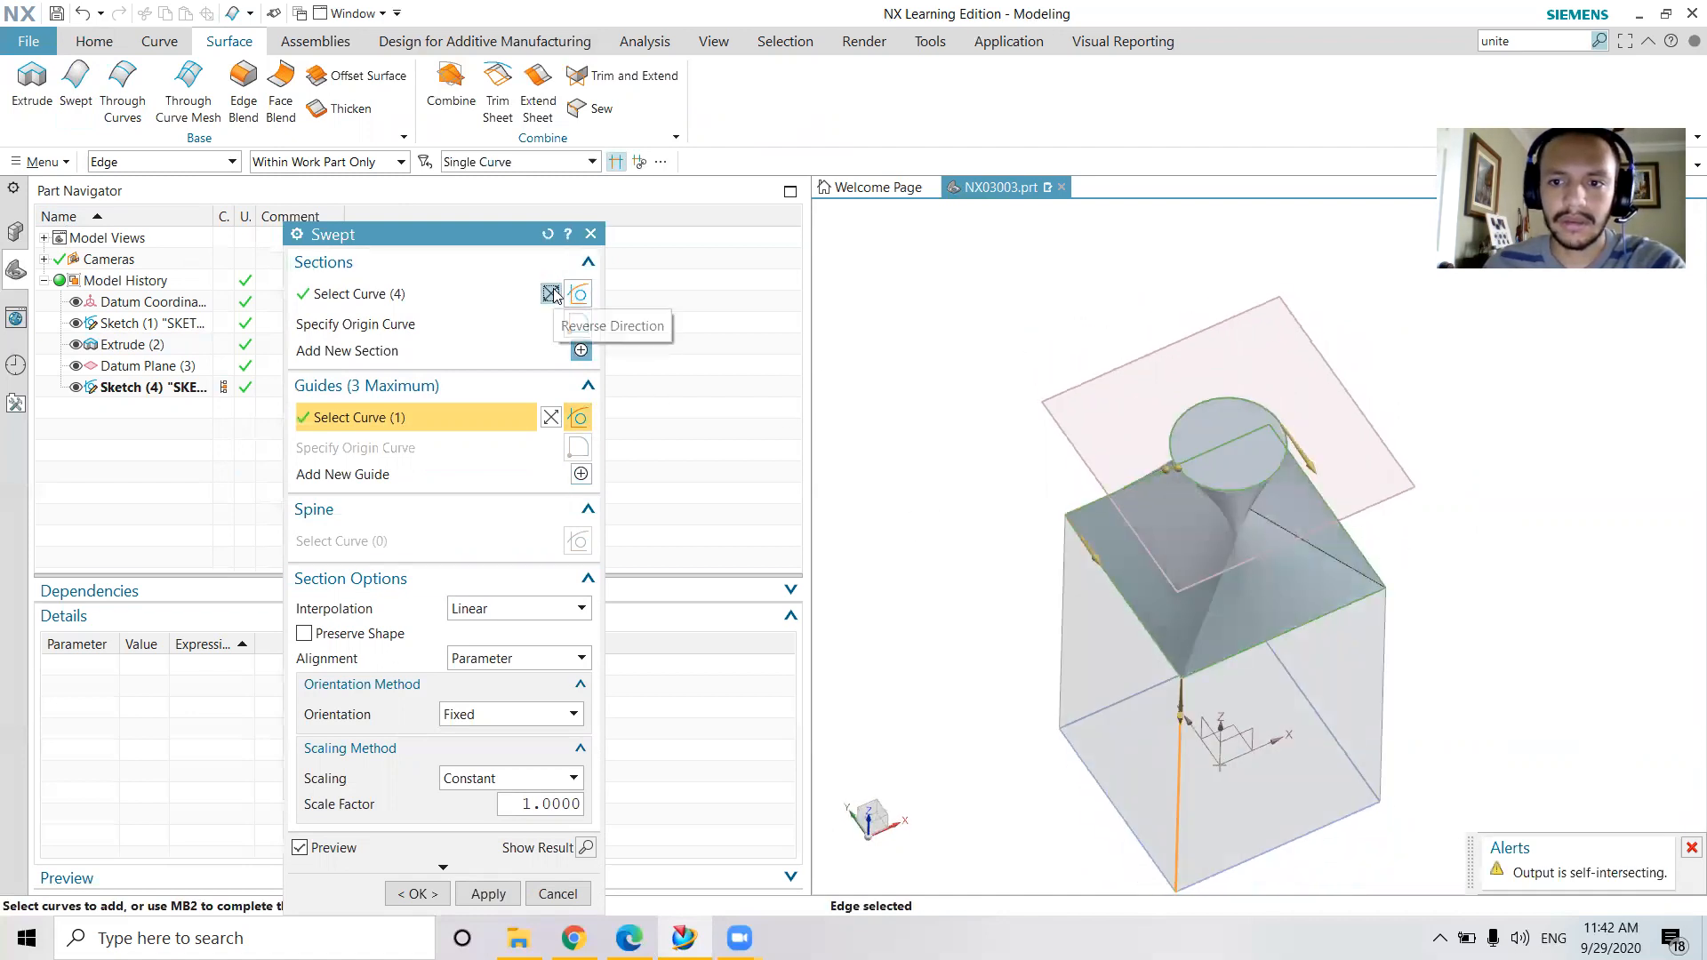
pyautogui.click(552, 295)
pyautogui.moveTo(1395, 516)
pyautogui.mouseDown(button='middle')
pyautogui.moveTo(1387, 579)
pyautogui.moveTo(1398, 510)
pyautogui.mouseUp(button='middle')
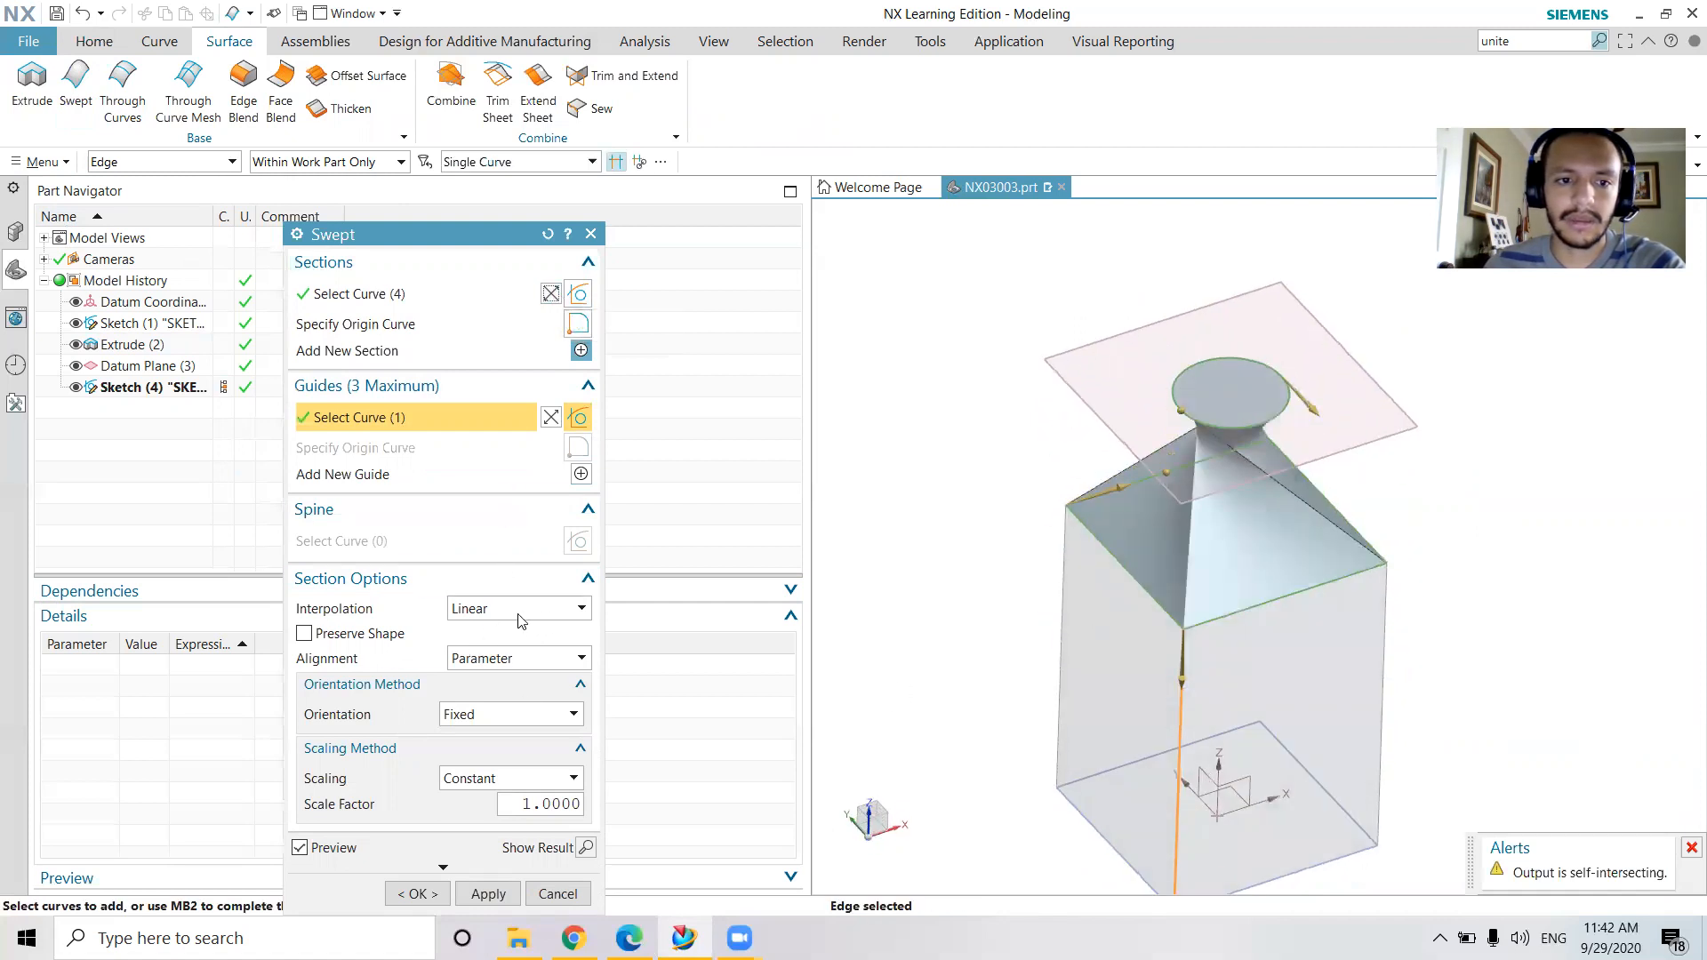
# Set the Swept section alignment to By Points and turn off the preview
pyautogui.click(549, 658)
pyautogui.click(498, 720)
pyautogui.moveTo(1369, 622); pyautogui.dragTo(1353, 617, button='middle')
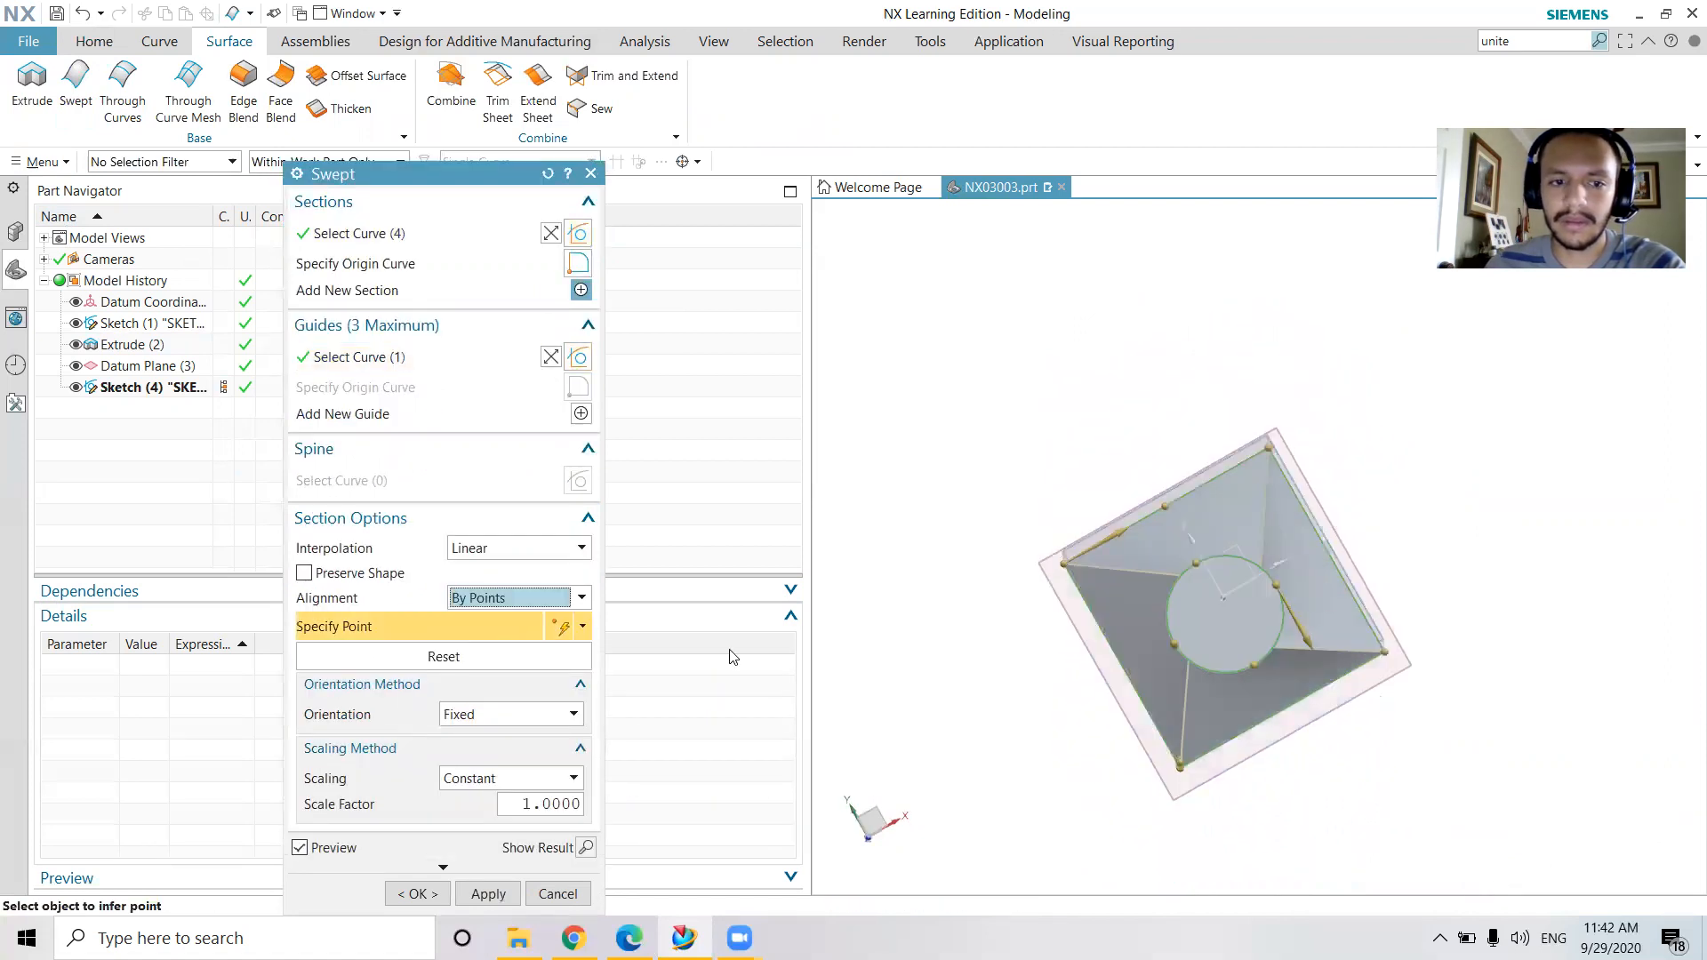
pyautogui.click(299, 847)
pyautogui.moveTo(1049, 832); pyautogui.dragTo(1075, 811, button='middle')
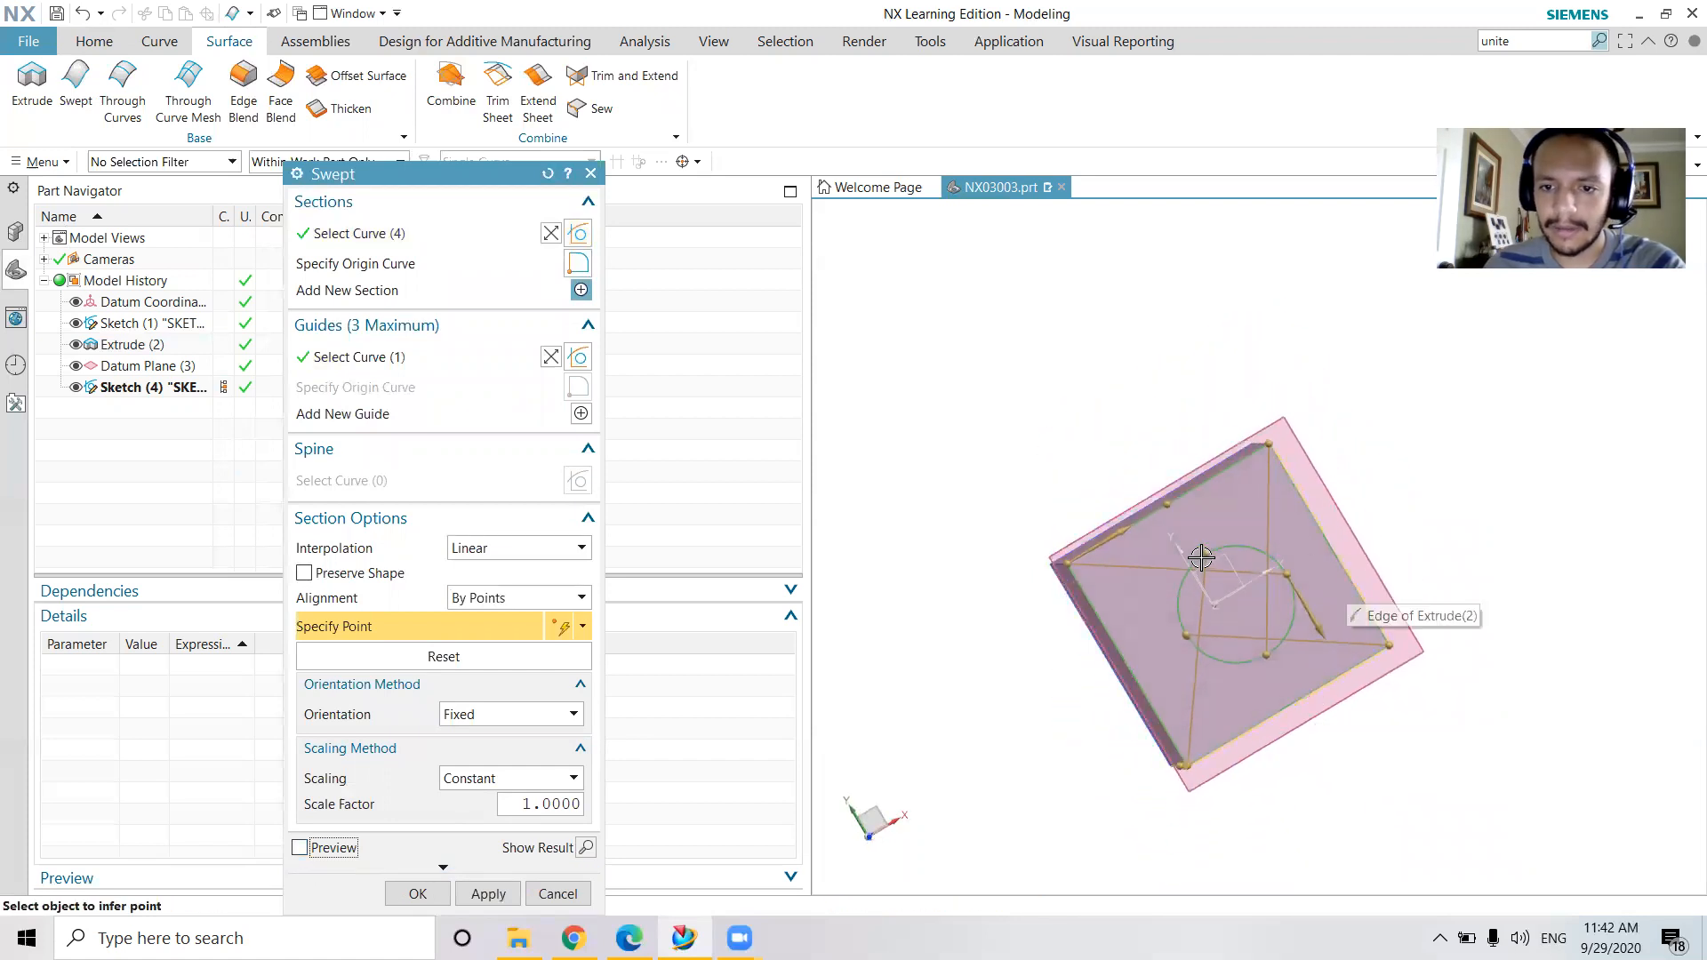
# Move the alignment points around the neck circle toward the square's corners, placing one at about 11.9 %
pyautogui.click(1206, 654)
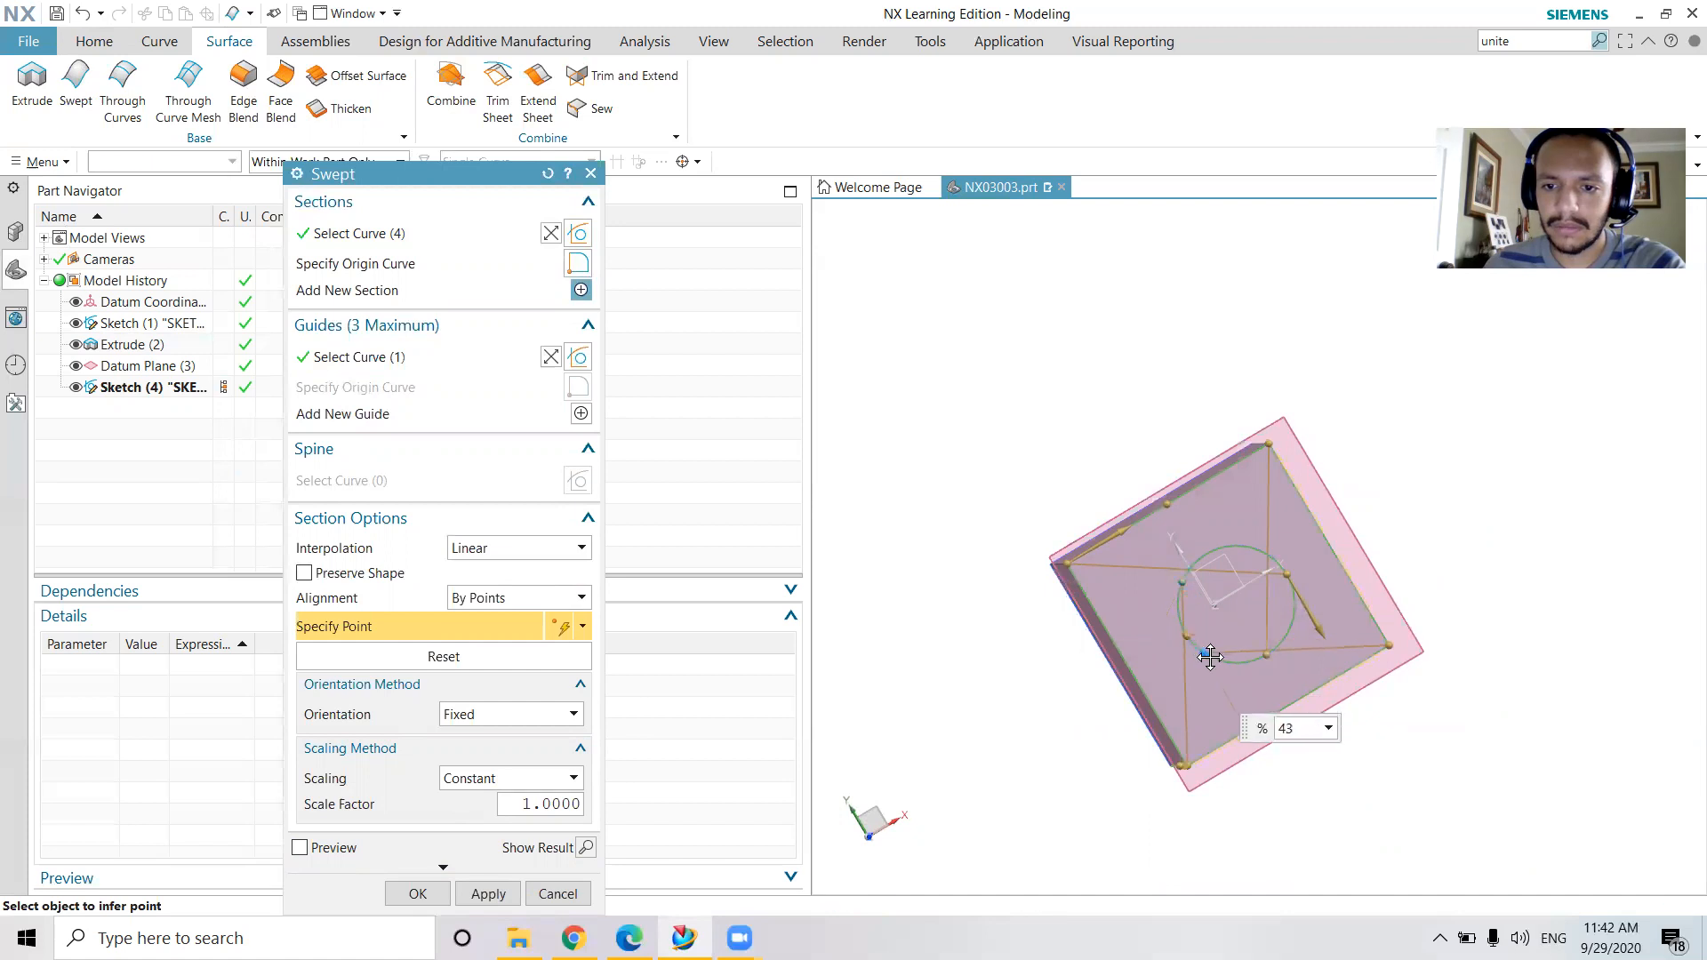
pyautogui.click(1200, 545)
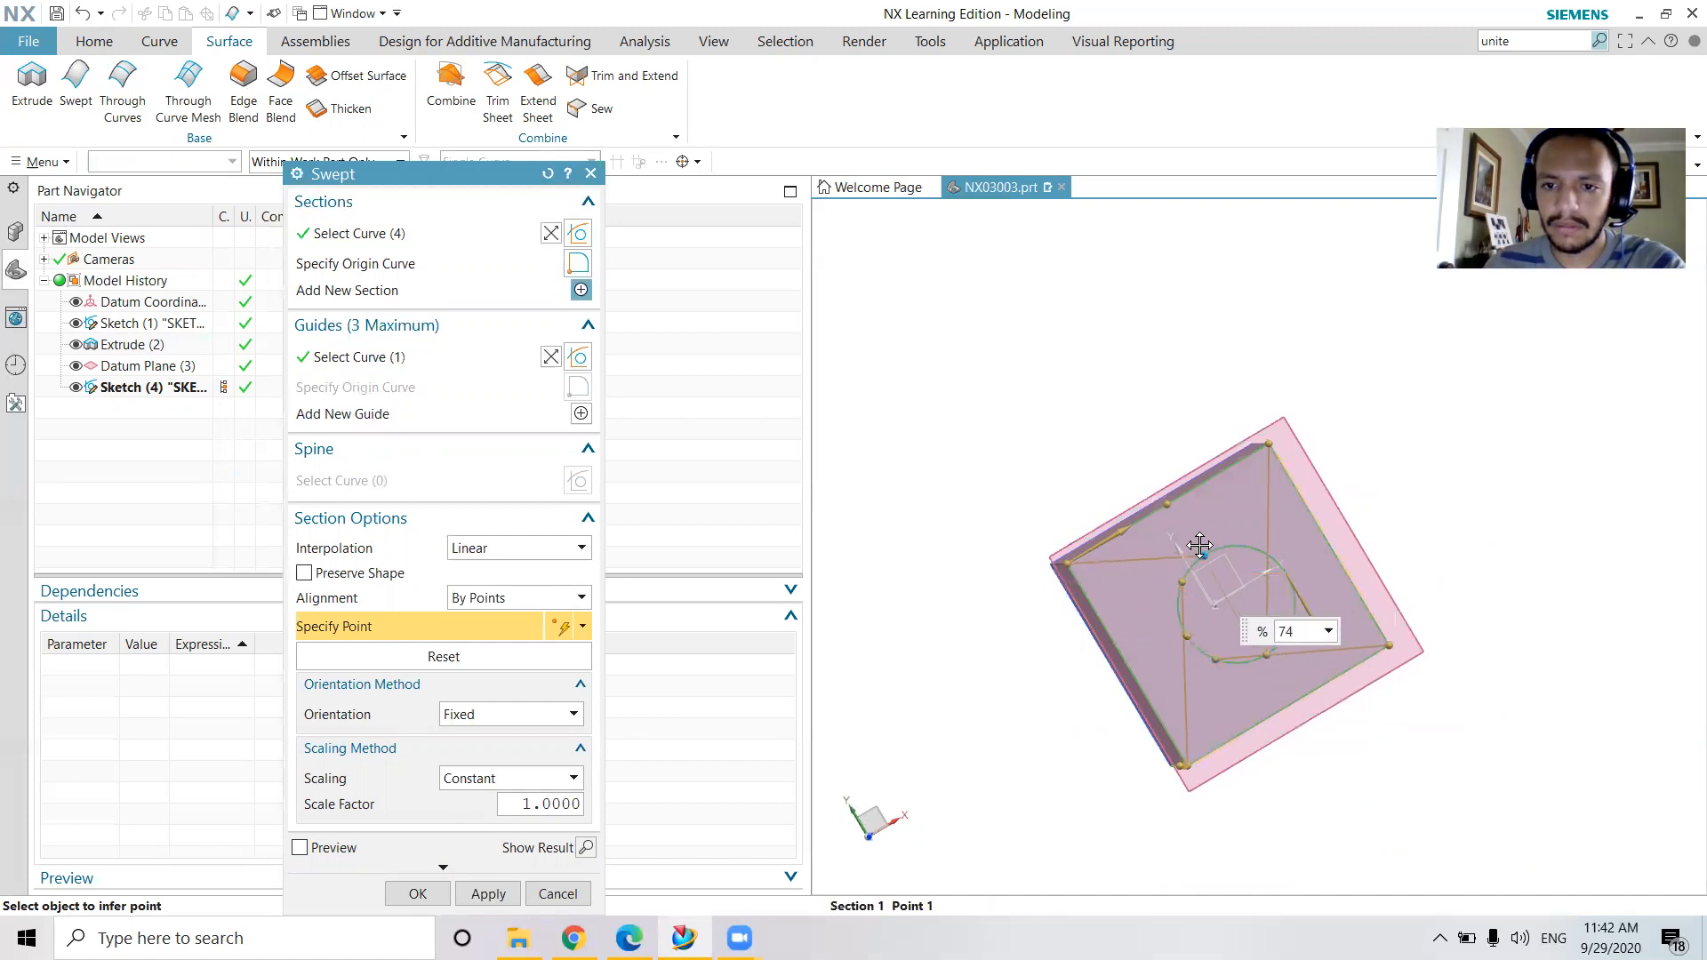
pyautogui.moveTo(1272, 655); pyautogui.dragTo(1248, 541)
pyautogui.moveTo(1217, 658); pyautogui.dragTo(1294, 617)
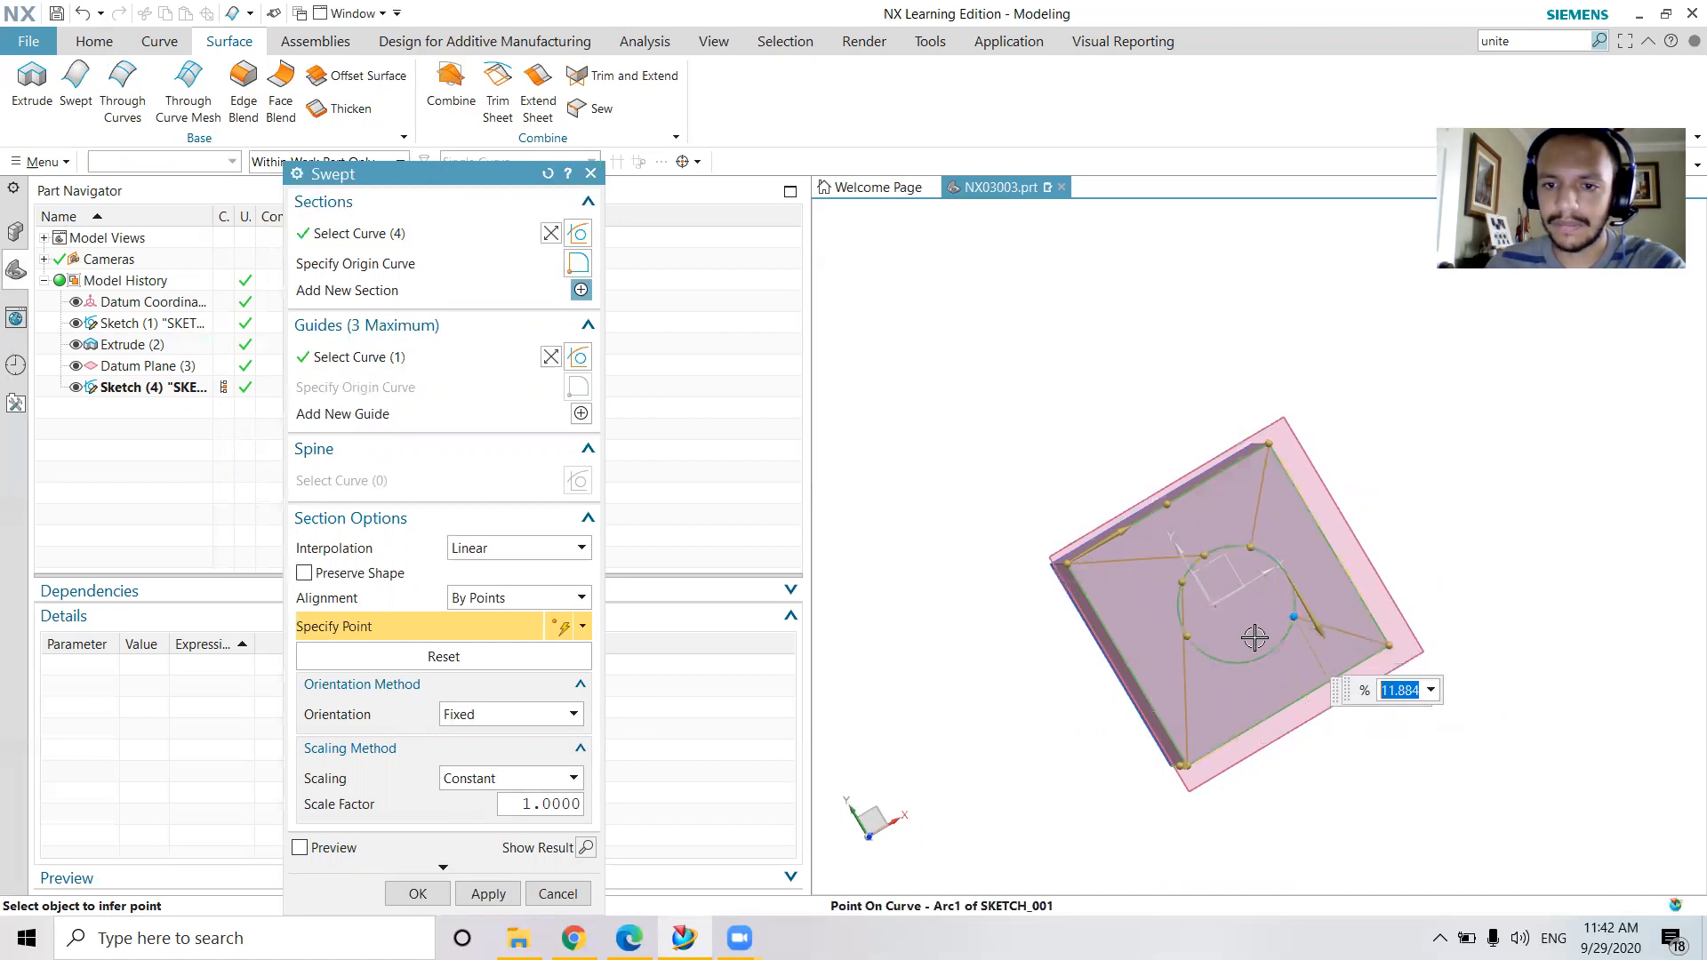
# Fine-tune two circle alignment points to about 89.3 % and 63 %, and create the Swept shoulder
pyautogui.moveTo(1185, 579)
pyautogui.mouseDown()
pyautogui.moveTo(1189, 655)
pyautogui.moveTo(1212, 665)
pyautogui.moveTo(1213, 605)
pyautogui.moveTo(1178, 584)
pyautogui.mouseUp()
pyautogui.moveTo(1108, 656)
pyautogui.mouseDown(button='middle')
pyautogui.moveTo(1094, 651)
pyautogui.moveTo(1111, 654)
pyautogui.mouseUp(button='middle')
pyautogui.moveTo(1223, 552); pyautogui.dragTo(1227, 547)
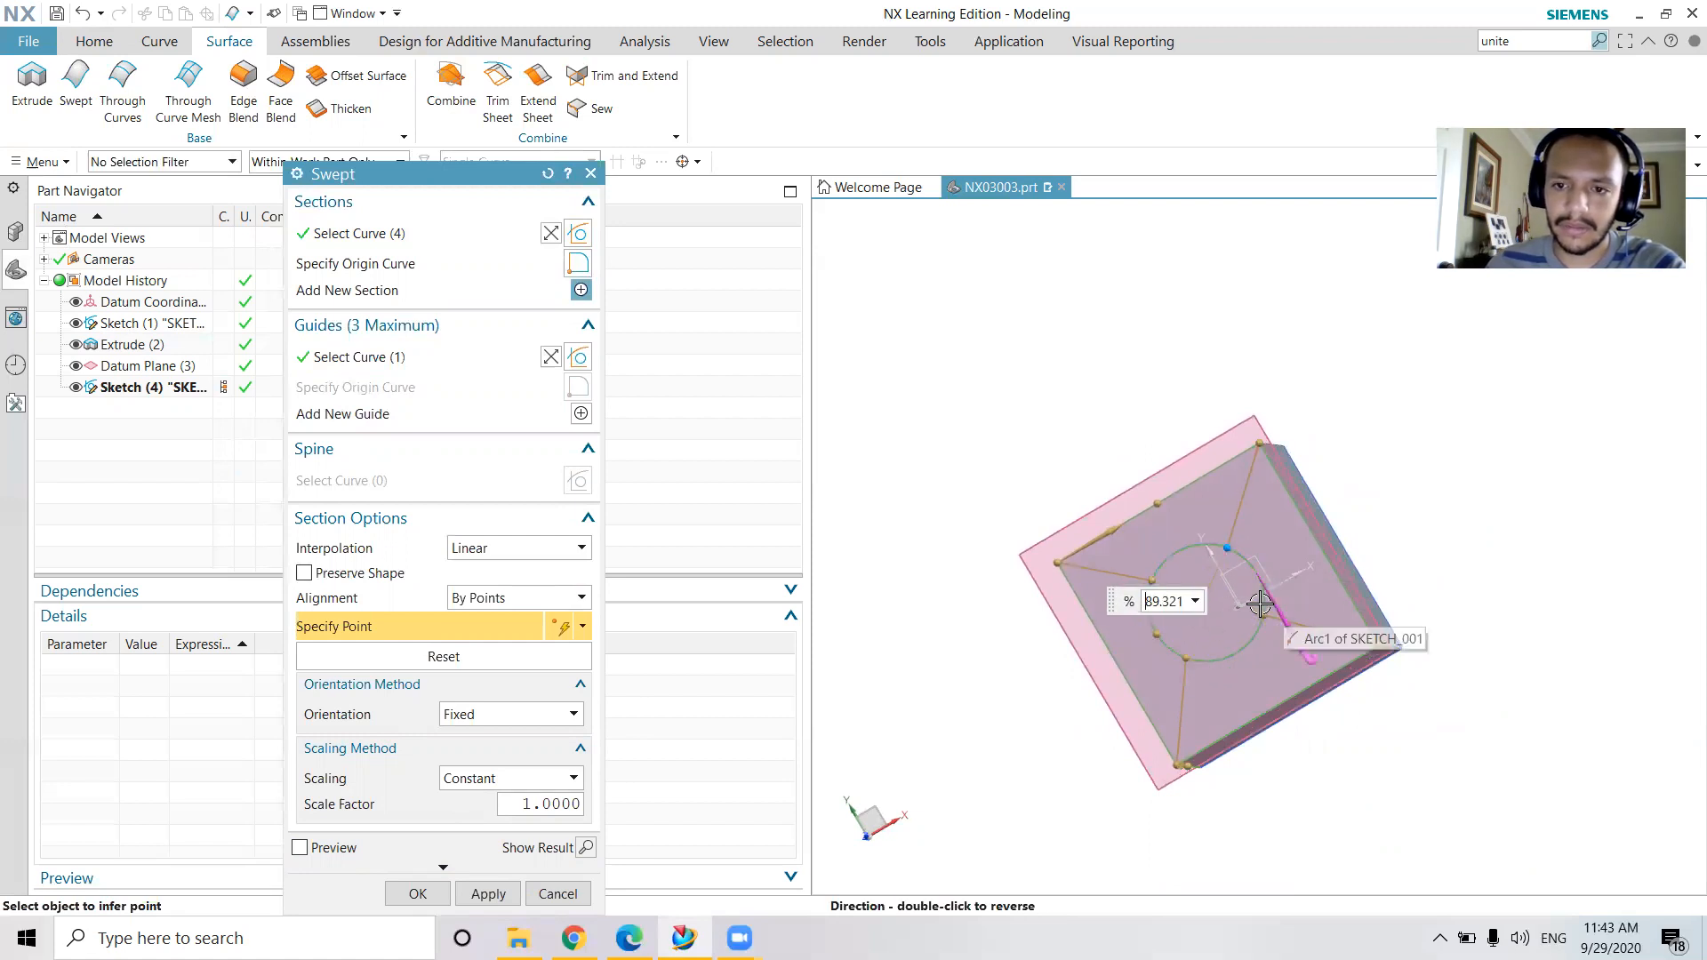
pyautogui.moveTo(1260, 601); pyautogui.dragTo(1254, 614, button='middle')
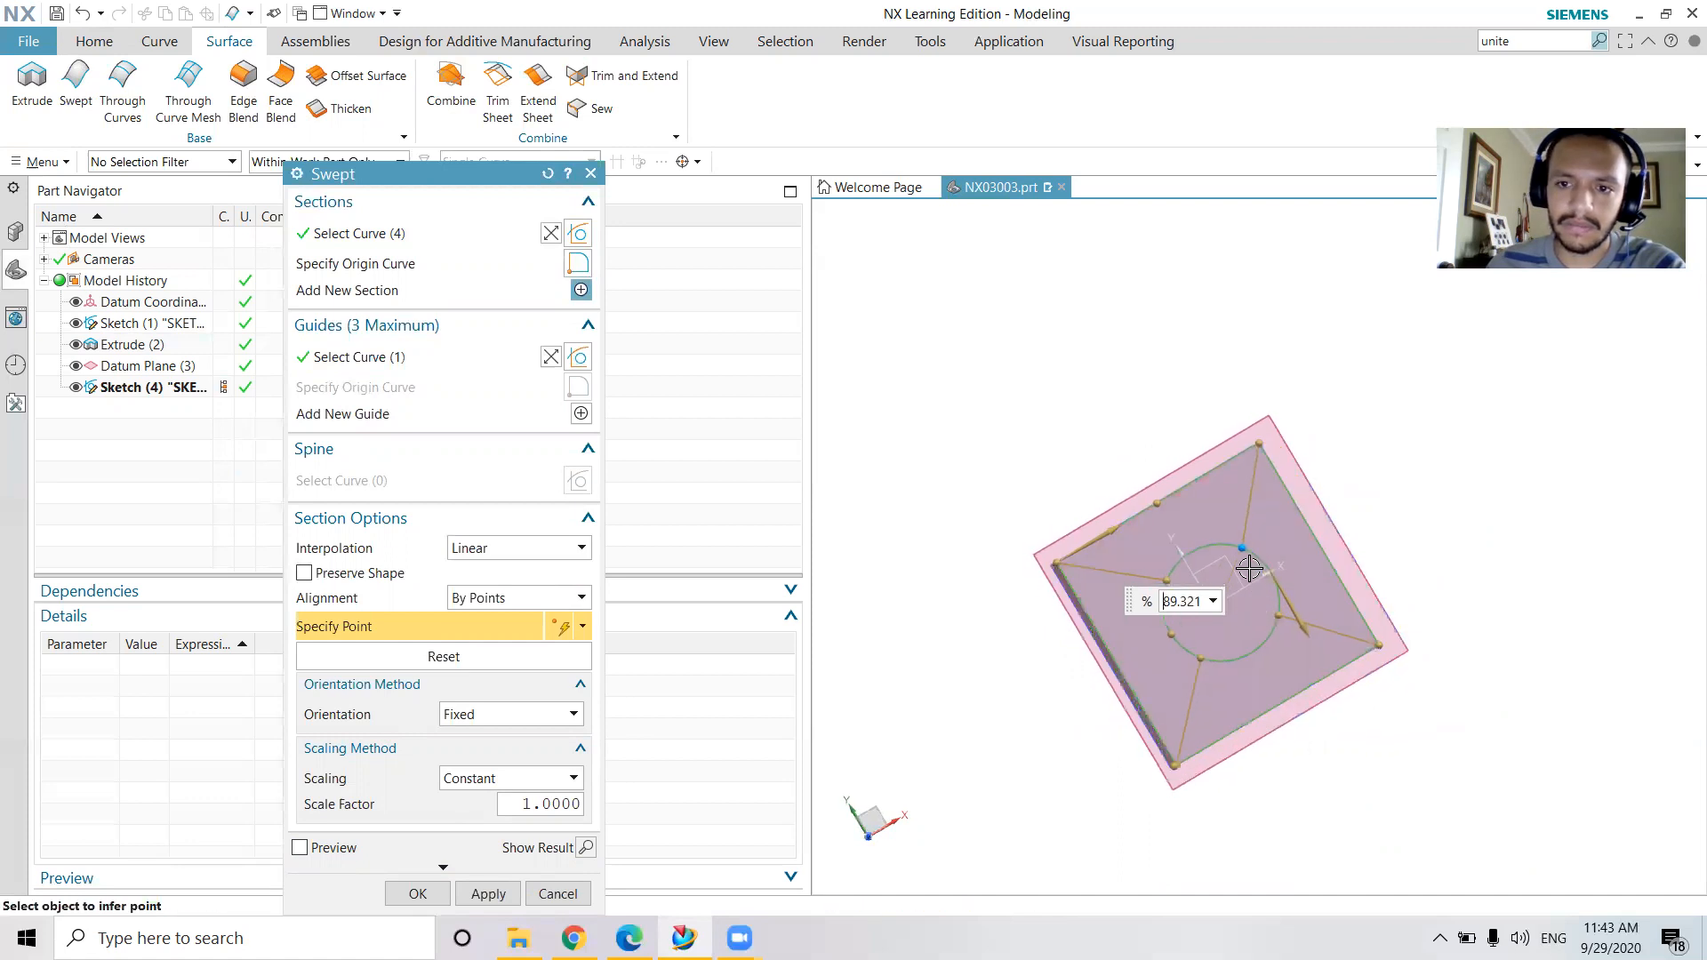
pyautogui.click(1172, 582)
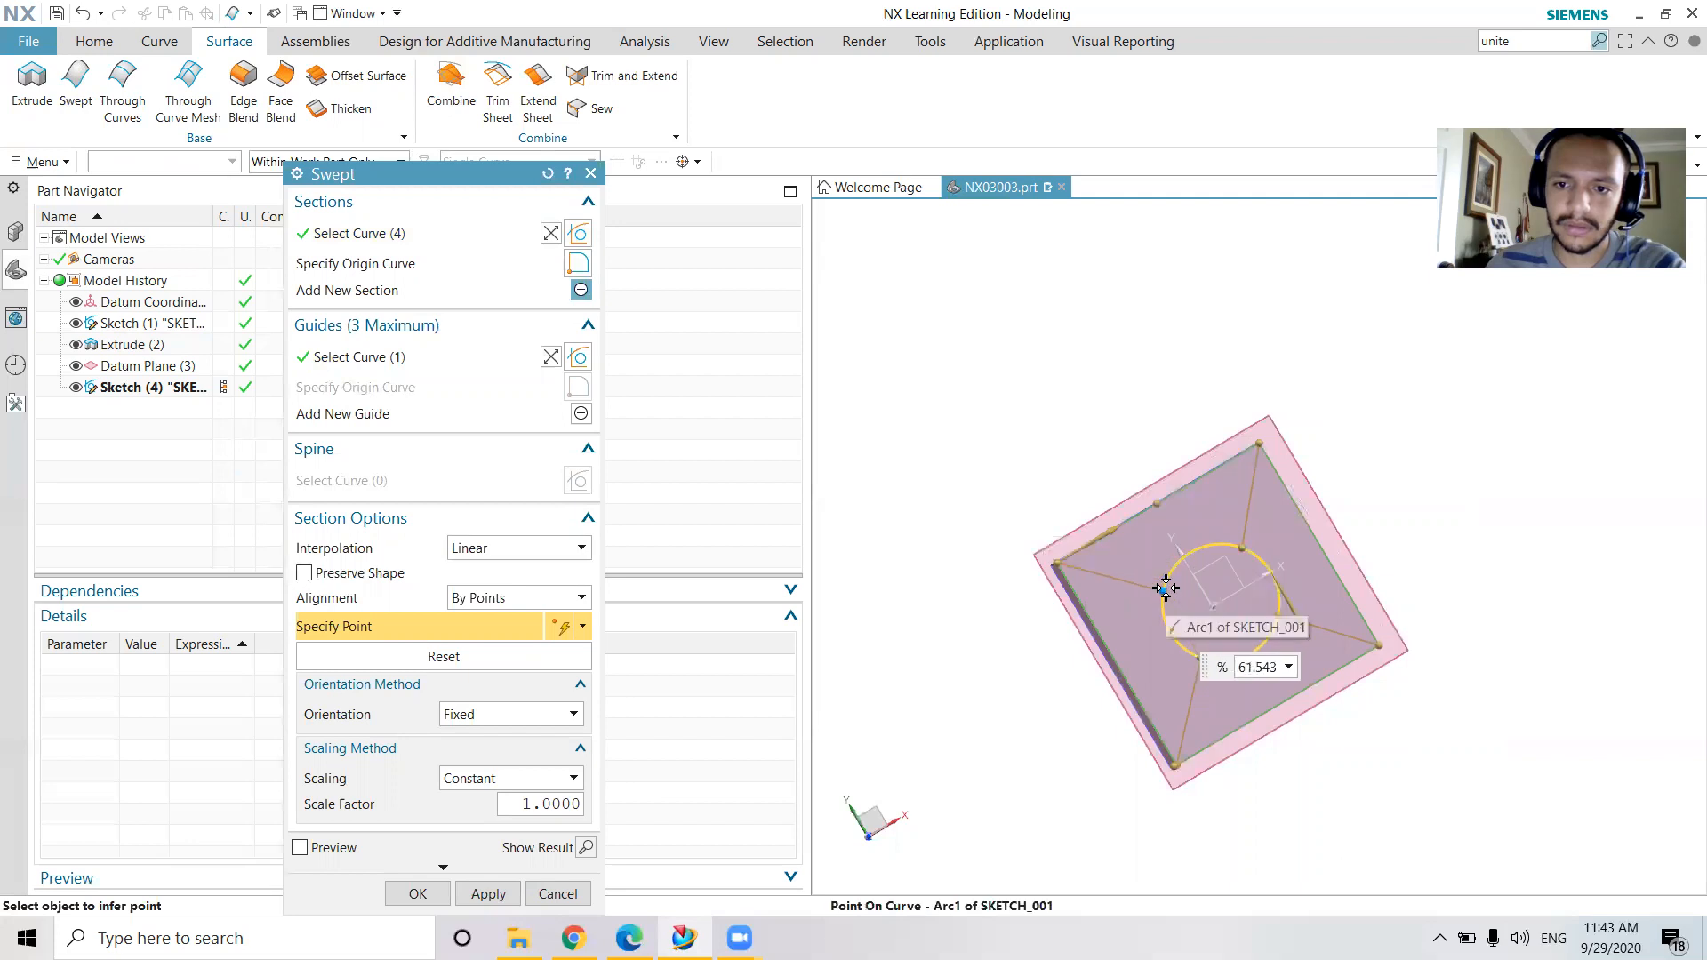
pyautogui.click(500, 896)
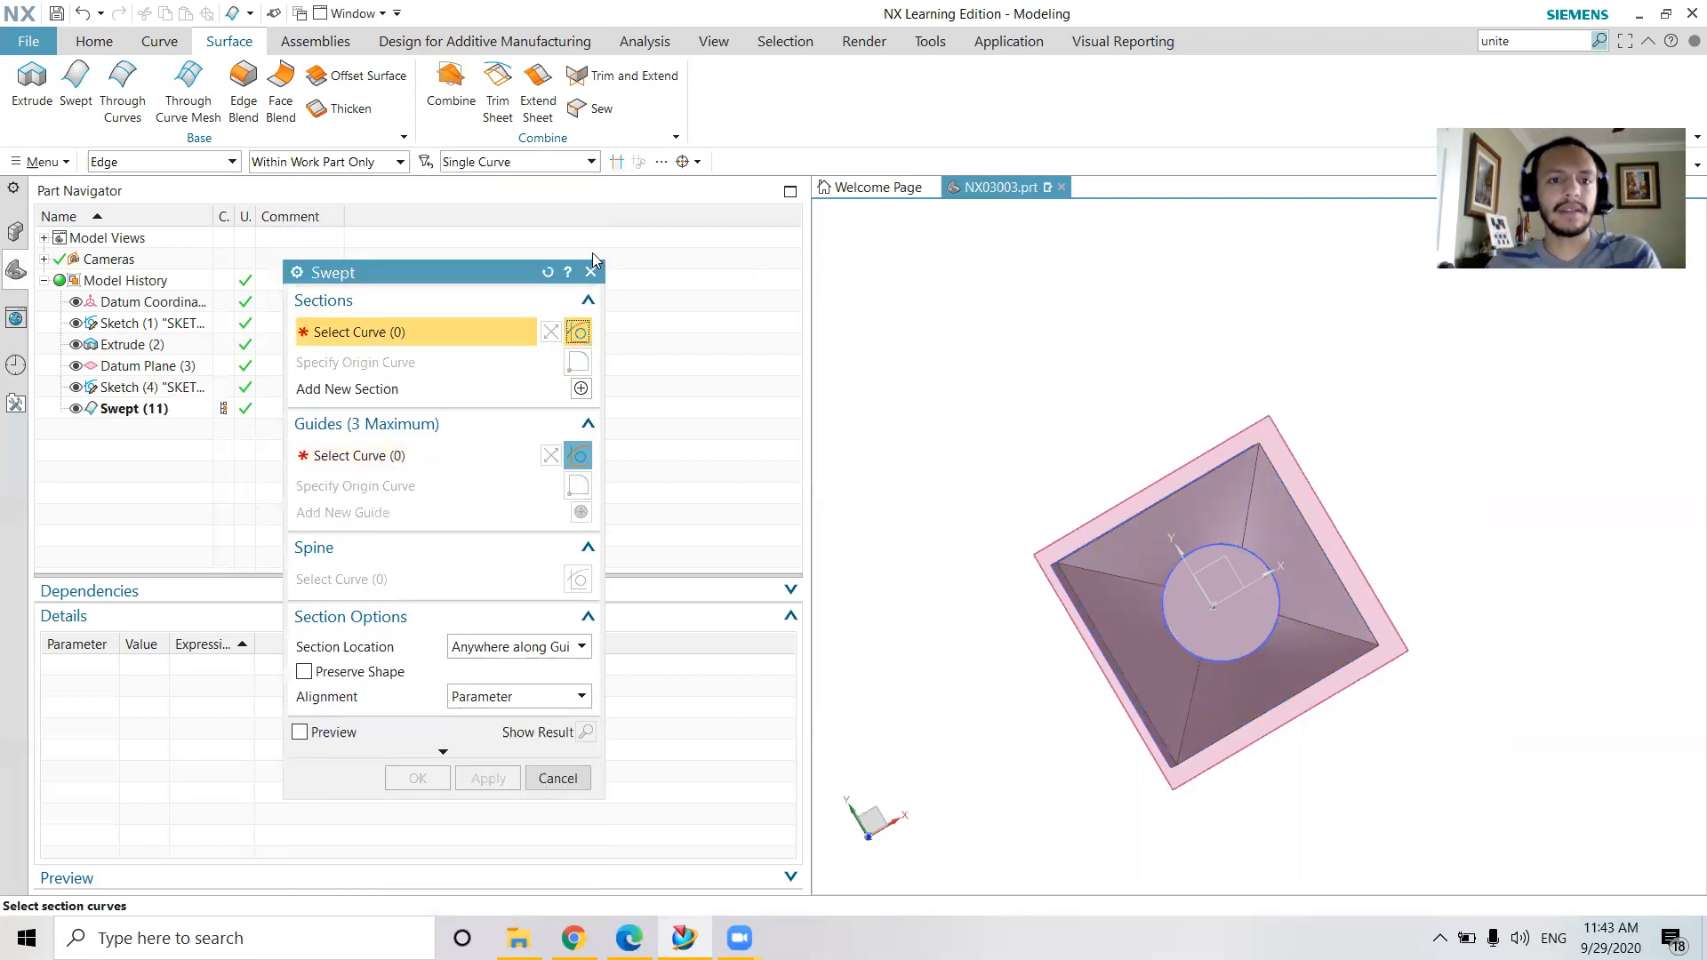
pyautogui.click(591, 271)
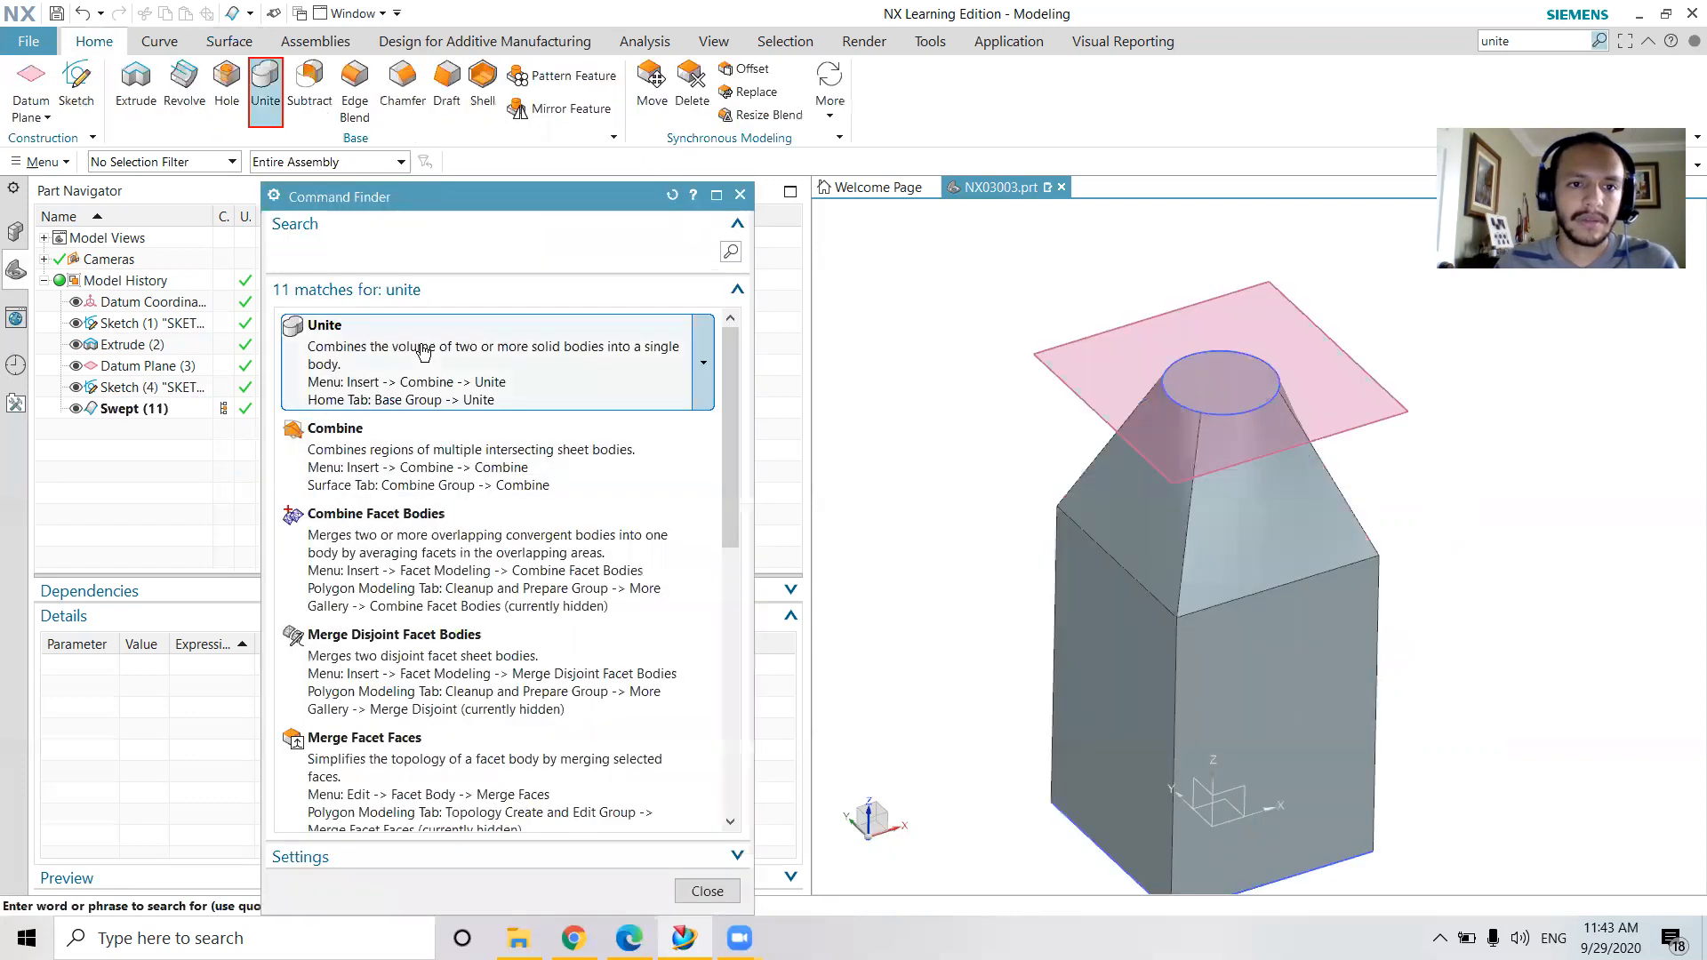
# Unite the Swept shoulder as target with the square body as tool
pyautogui.click(419, 348)
pyautogui.click(1351, 544)
pyautogui.click(1338, 582)
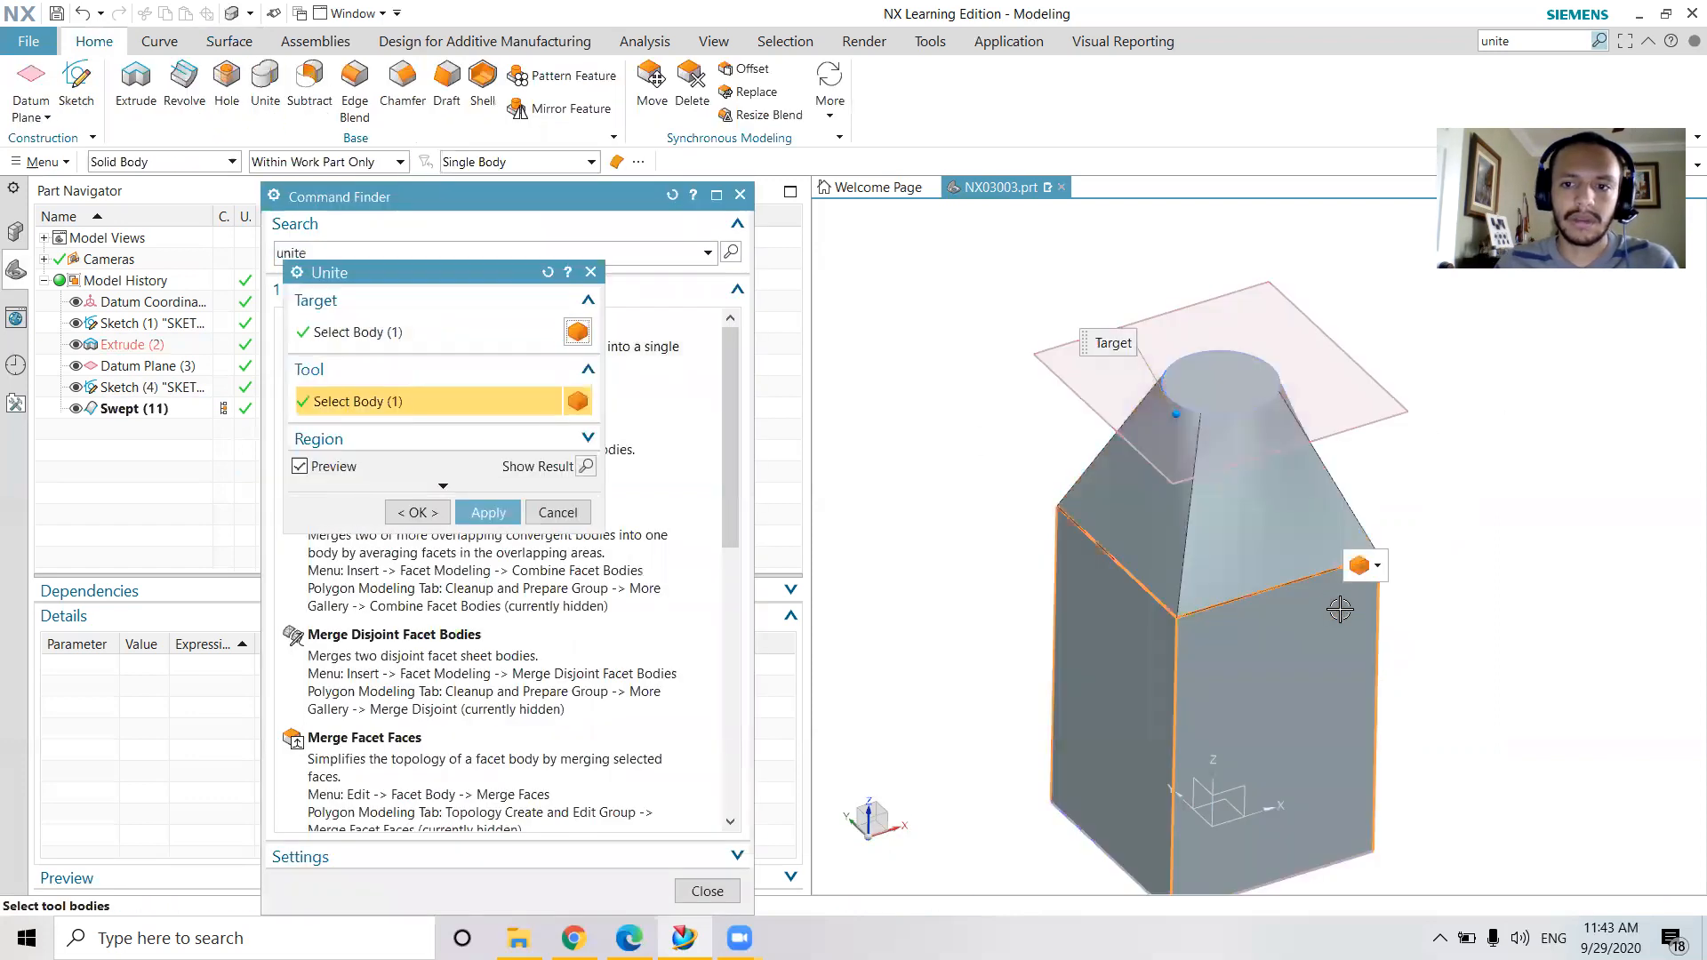
pyautogui.click(486, 514)
pyautogui.click(591, 271)
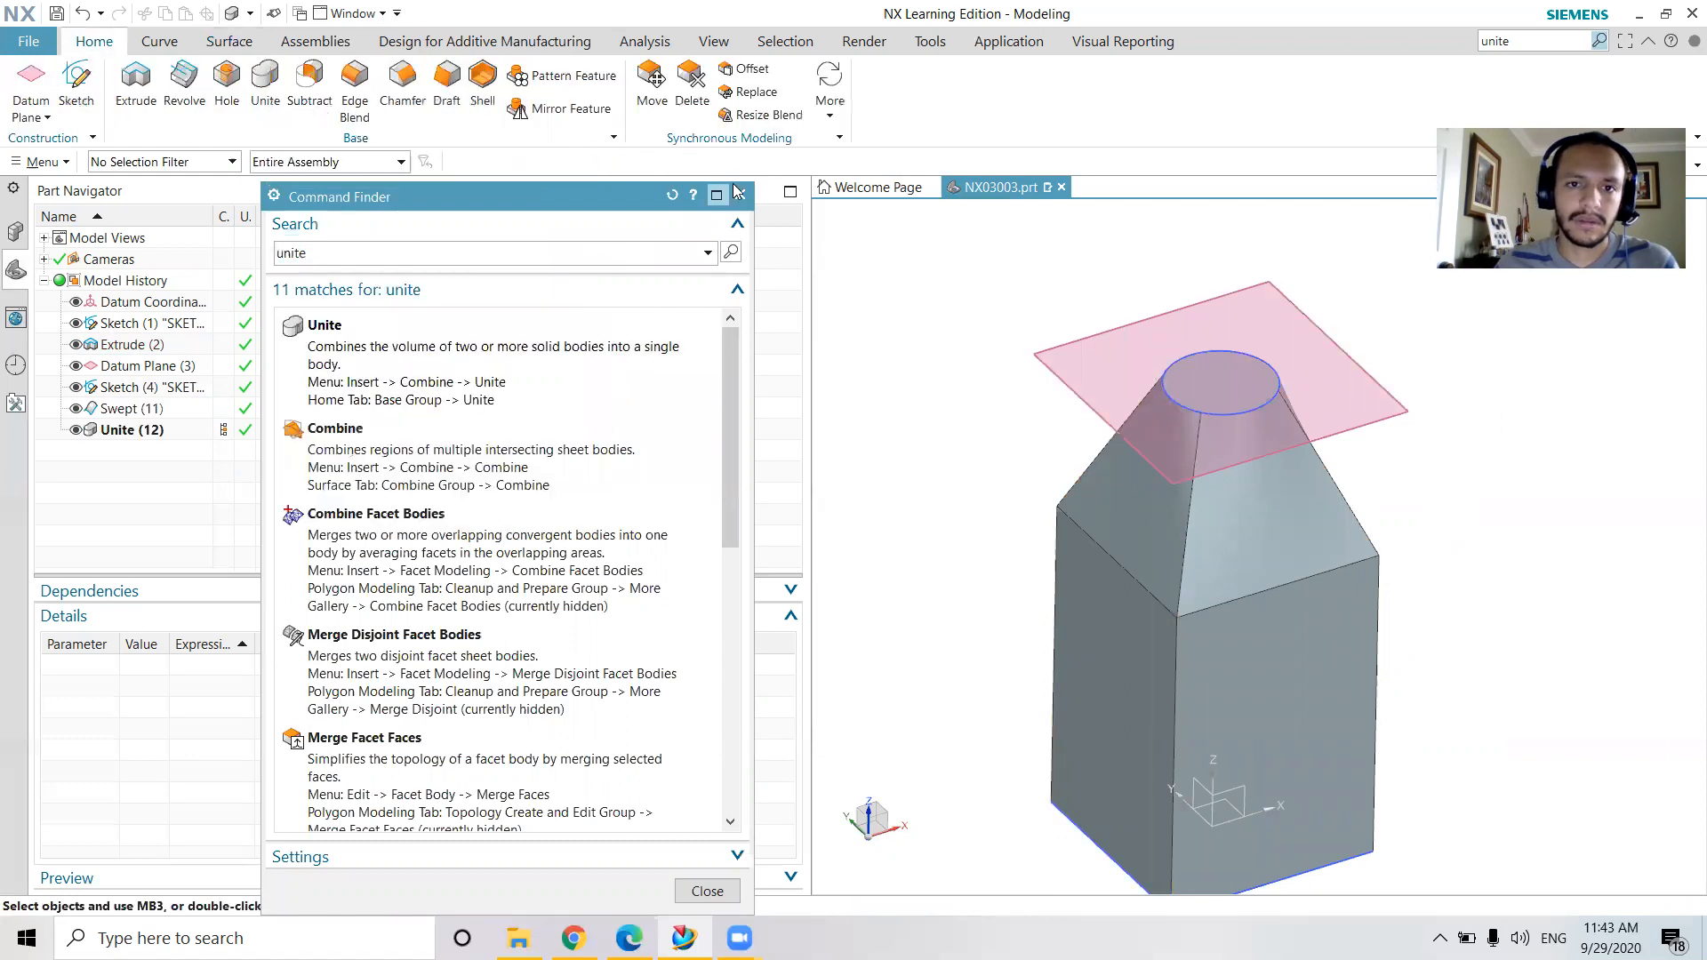
pyautogui.click(740, 193)
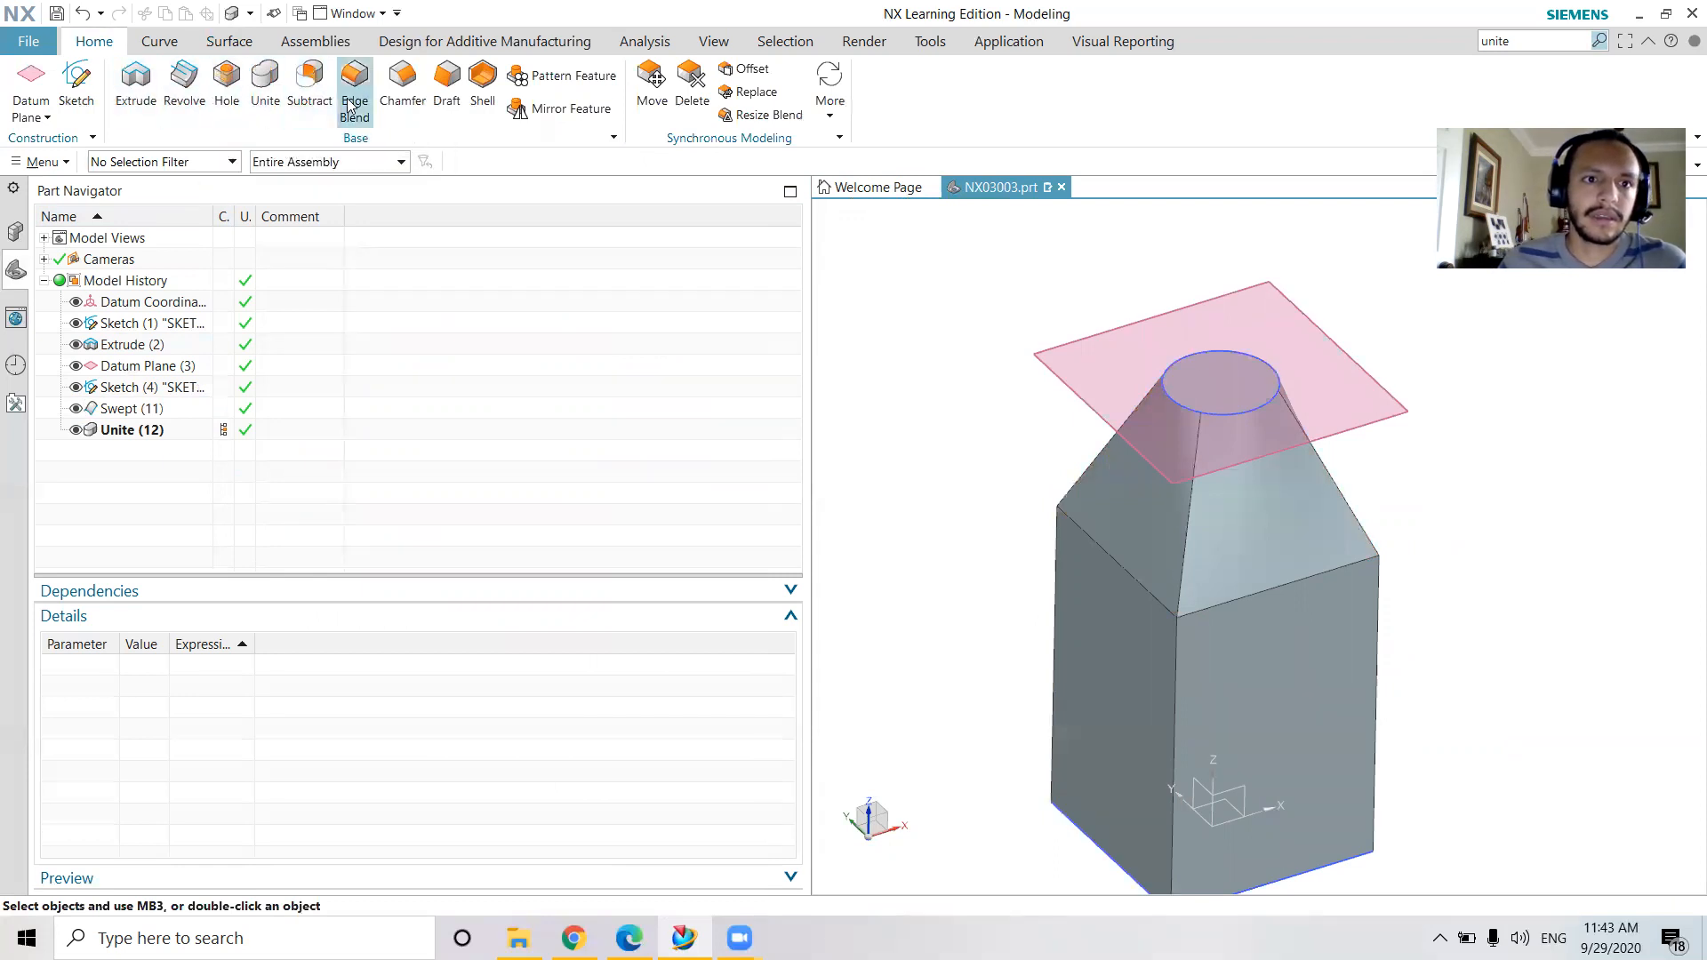
pyautogui.click(1176, 662)
pyautogui.click(1376, 595)
pyautogui.moveTo(1376, 596); pyautogui.dragTo(1108, 541, button='middle')
pyautogui.click(1108, 540)
pyautogui.click(1361, 562)
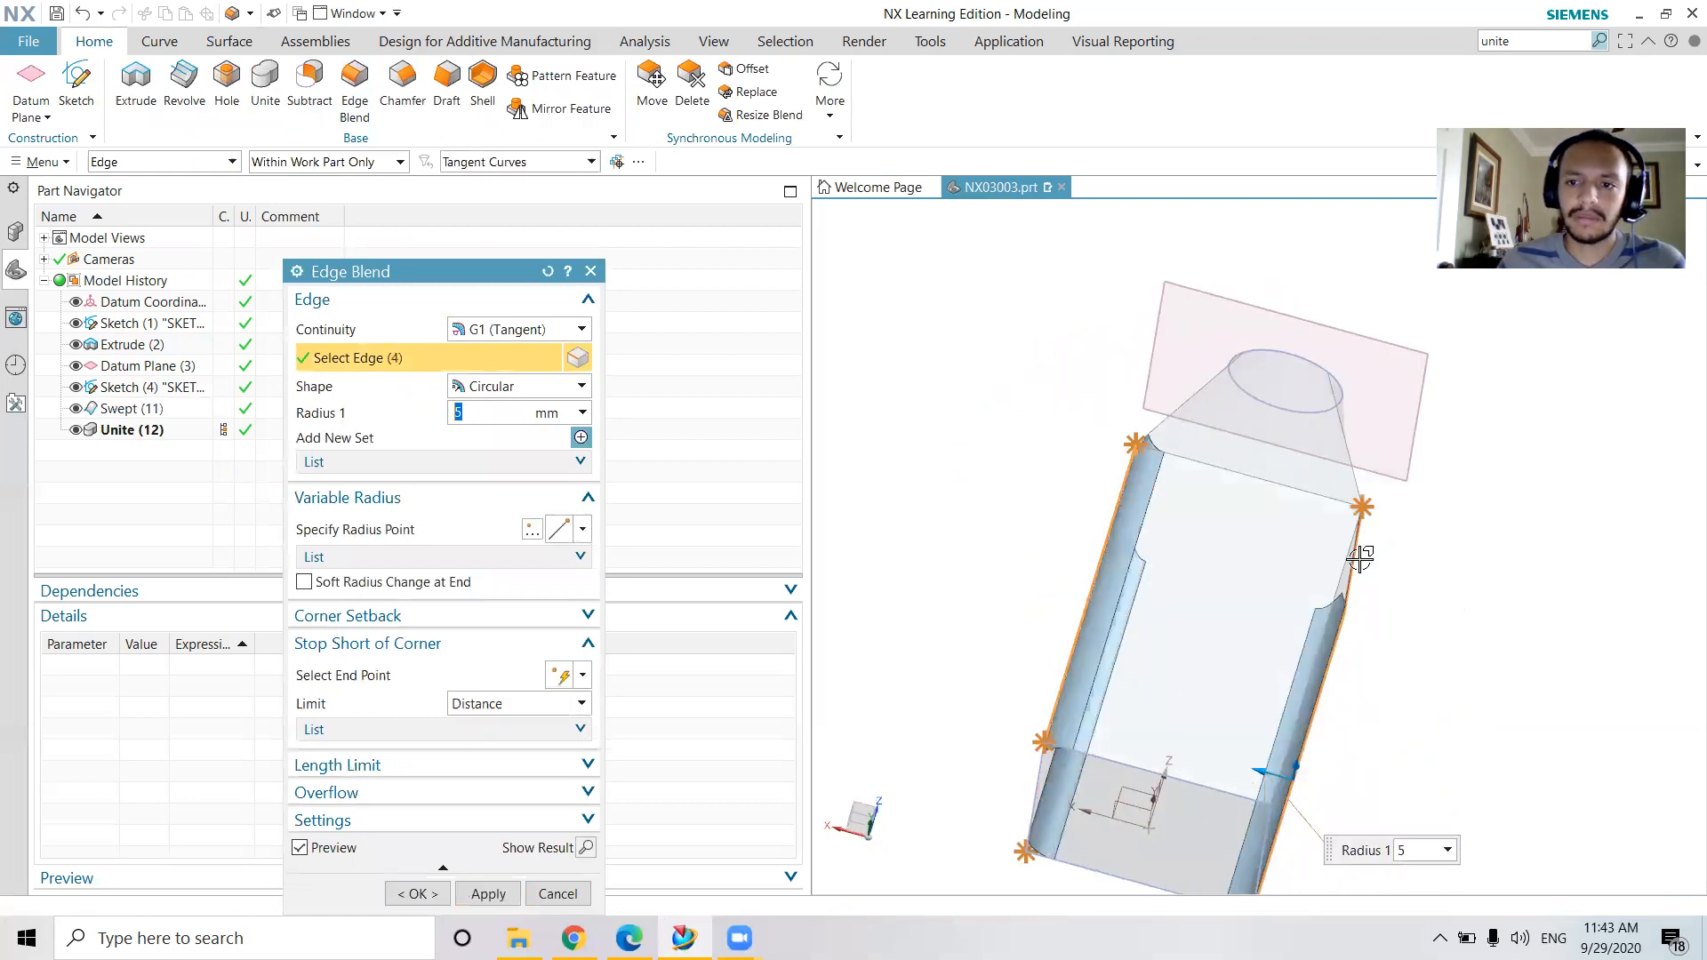
pyautogui.moveTo(1362, 563); pyautogui.dragTo(1284, 613, button='middle')
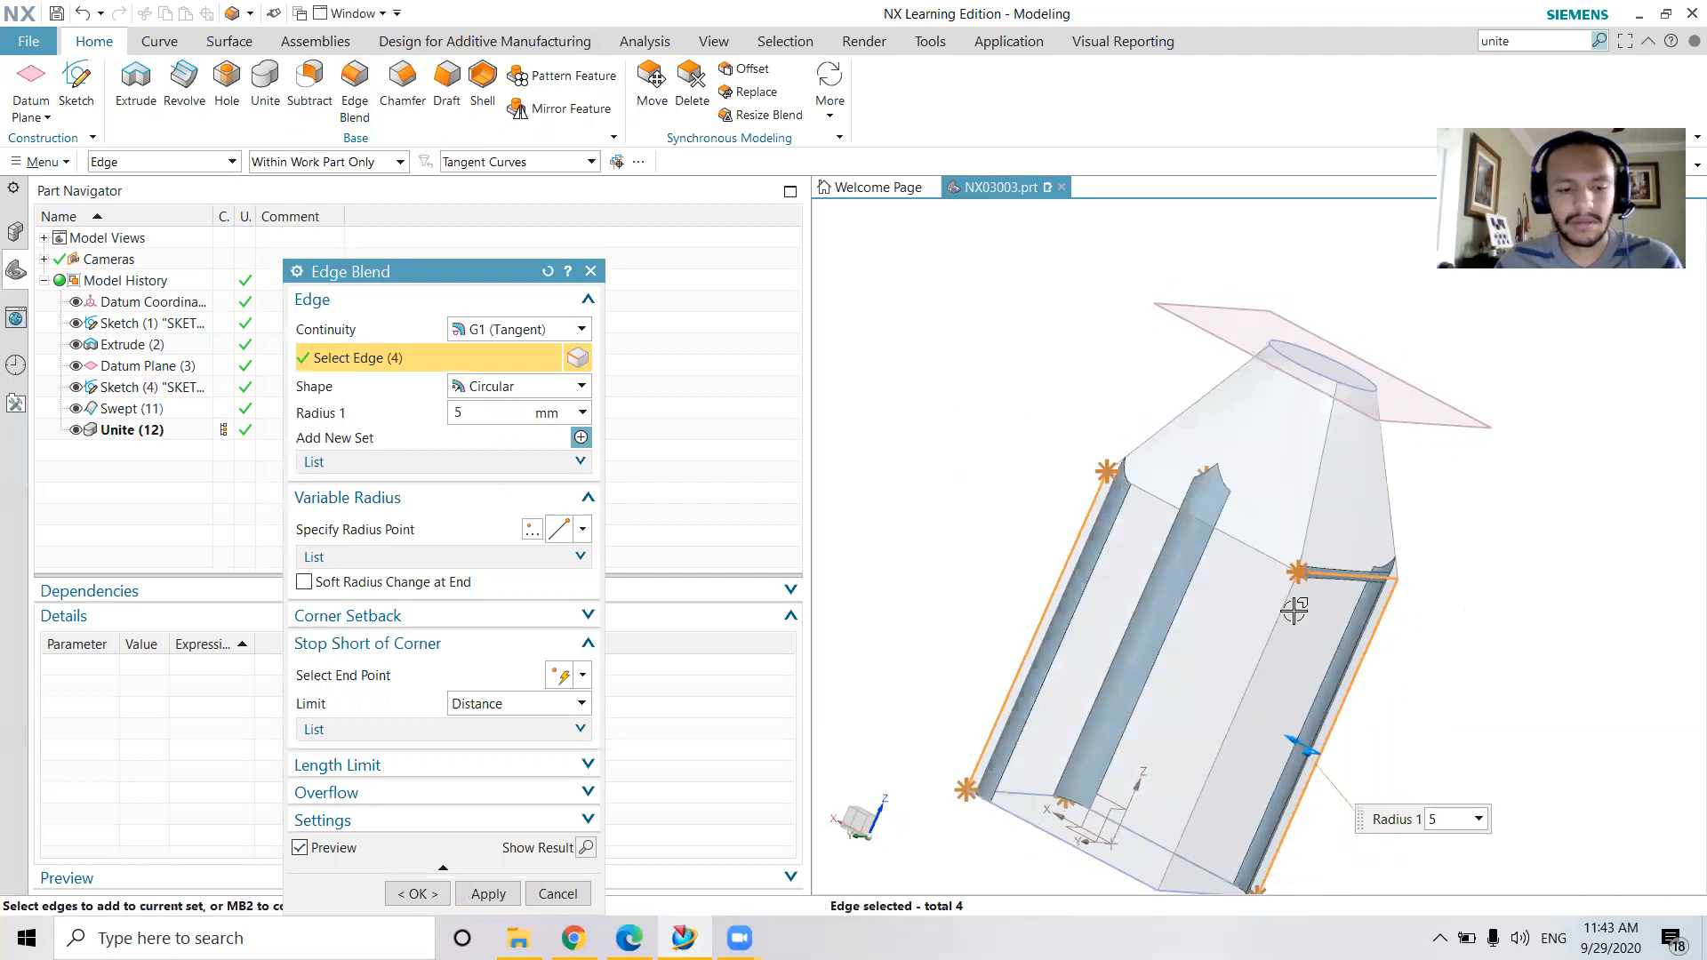
pyautogui.click(590, 271)
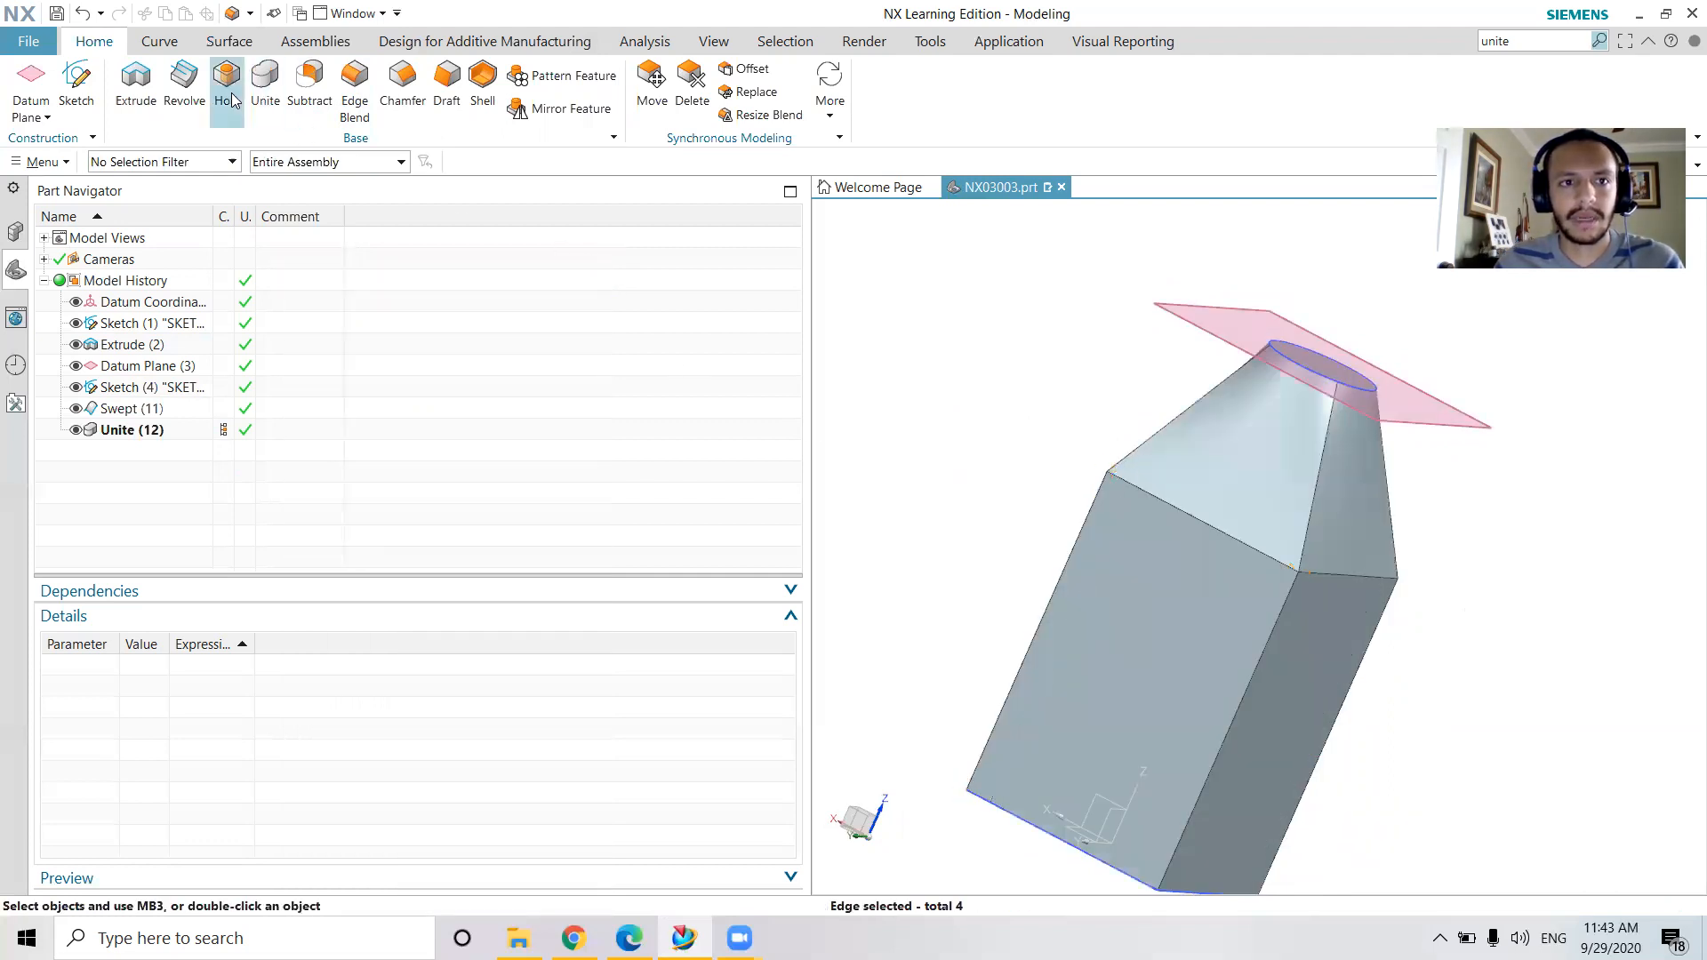
# Set up a 5 mm Edge Blend with G1 continuity on the four vertical edges of the square body
pyautogui.click(349, 96)
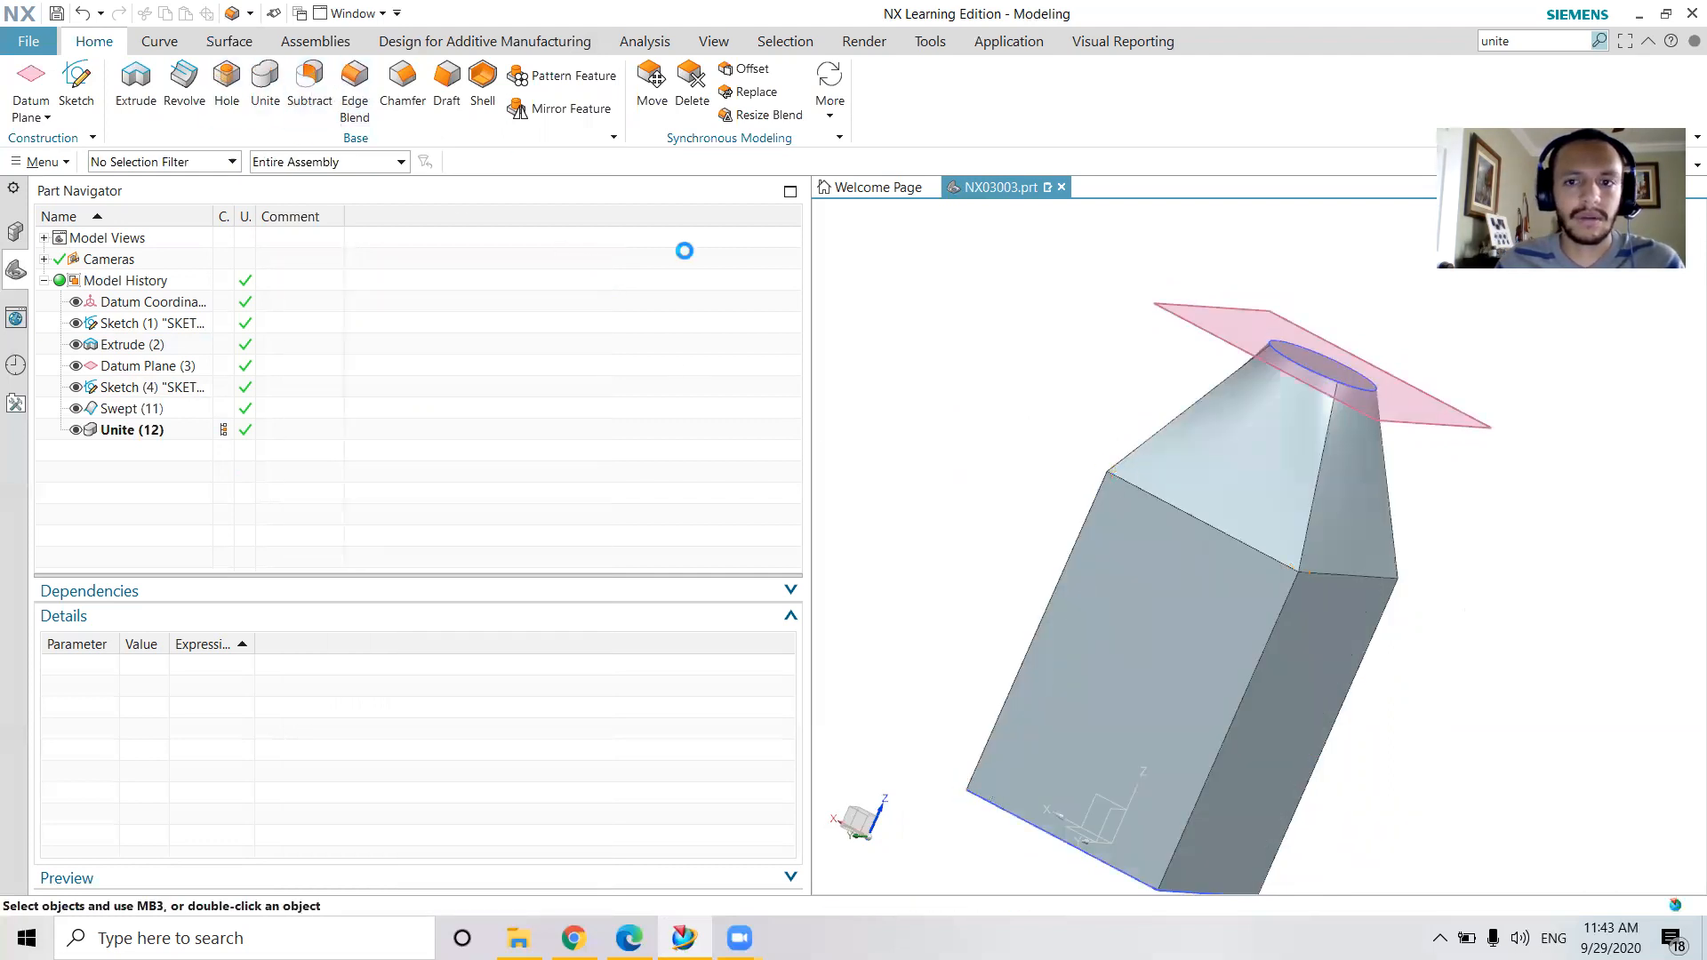
pyautogui.click(1072, 536)
pyautogui.click(1285, 617)
pyautogui.click(1378, 644)
pyautogui.moveTo(1536, 673); pyautogui.dragTo(1372, 671, button='middle')
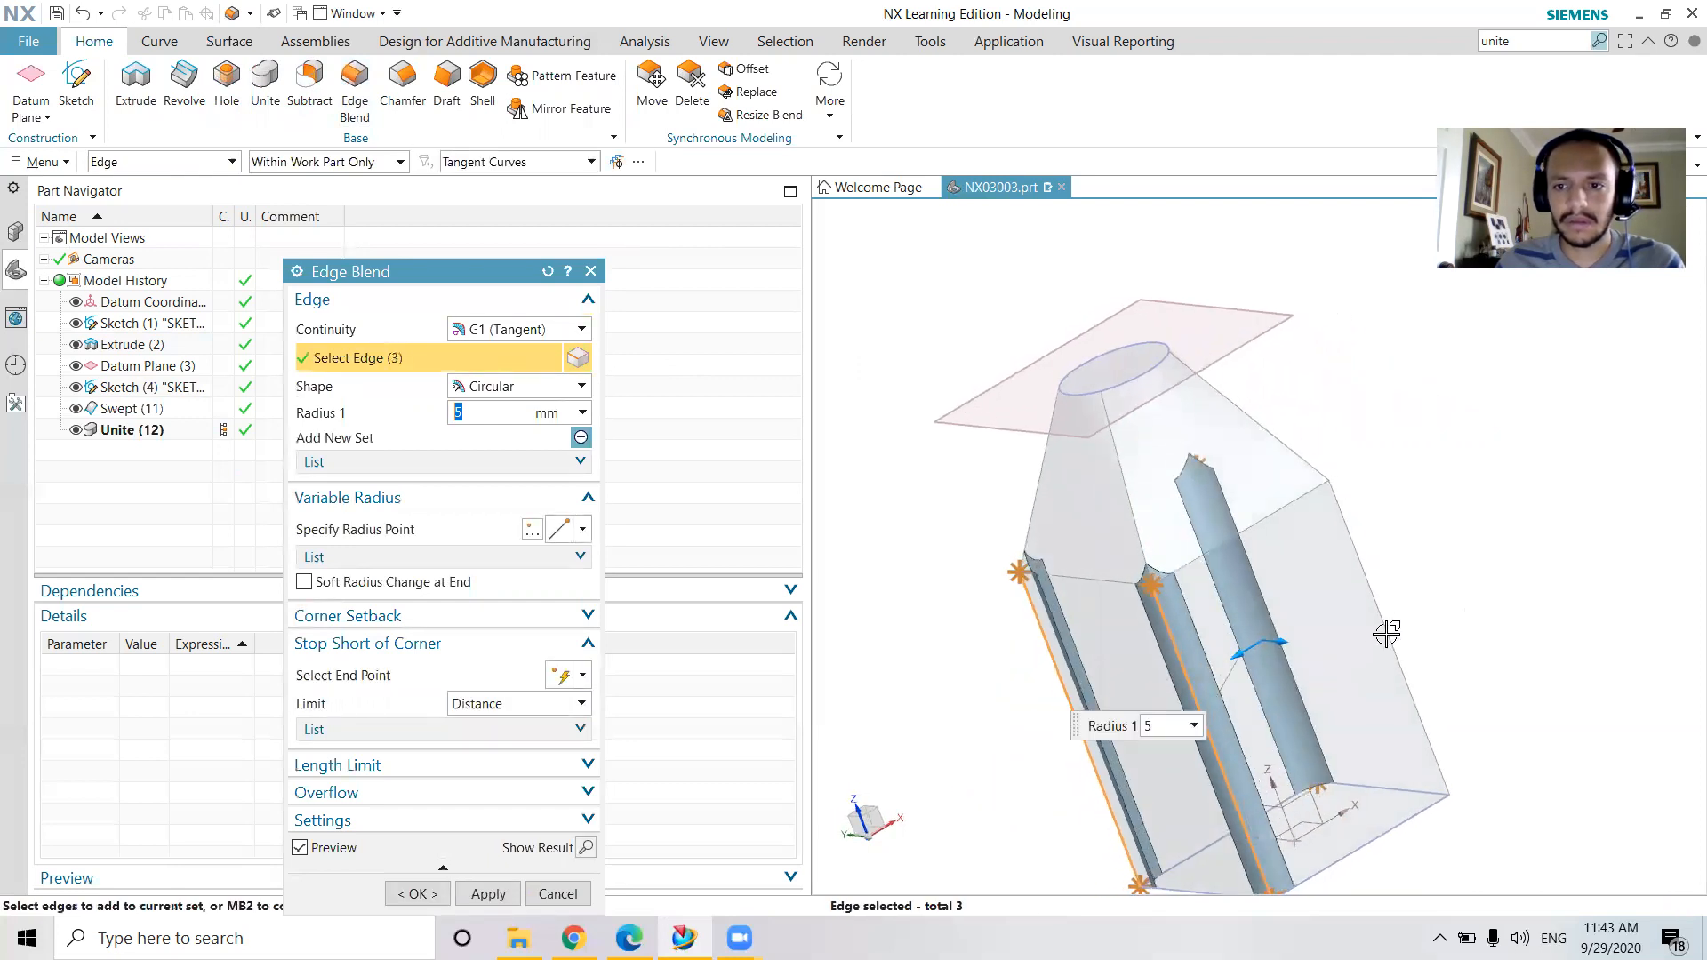
pyautogui.click(1395, 649)
# Add the four sloping shoulder edges to the set and apply the 5 mm Edge Blend
pyautogui.click(1116, 459)
pyautogui.click(1246, 420)
pyautogui.moveTo(1203, 510); pyautogui.dragTo(1267, 530, button='middle')
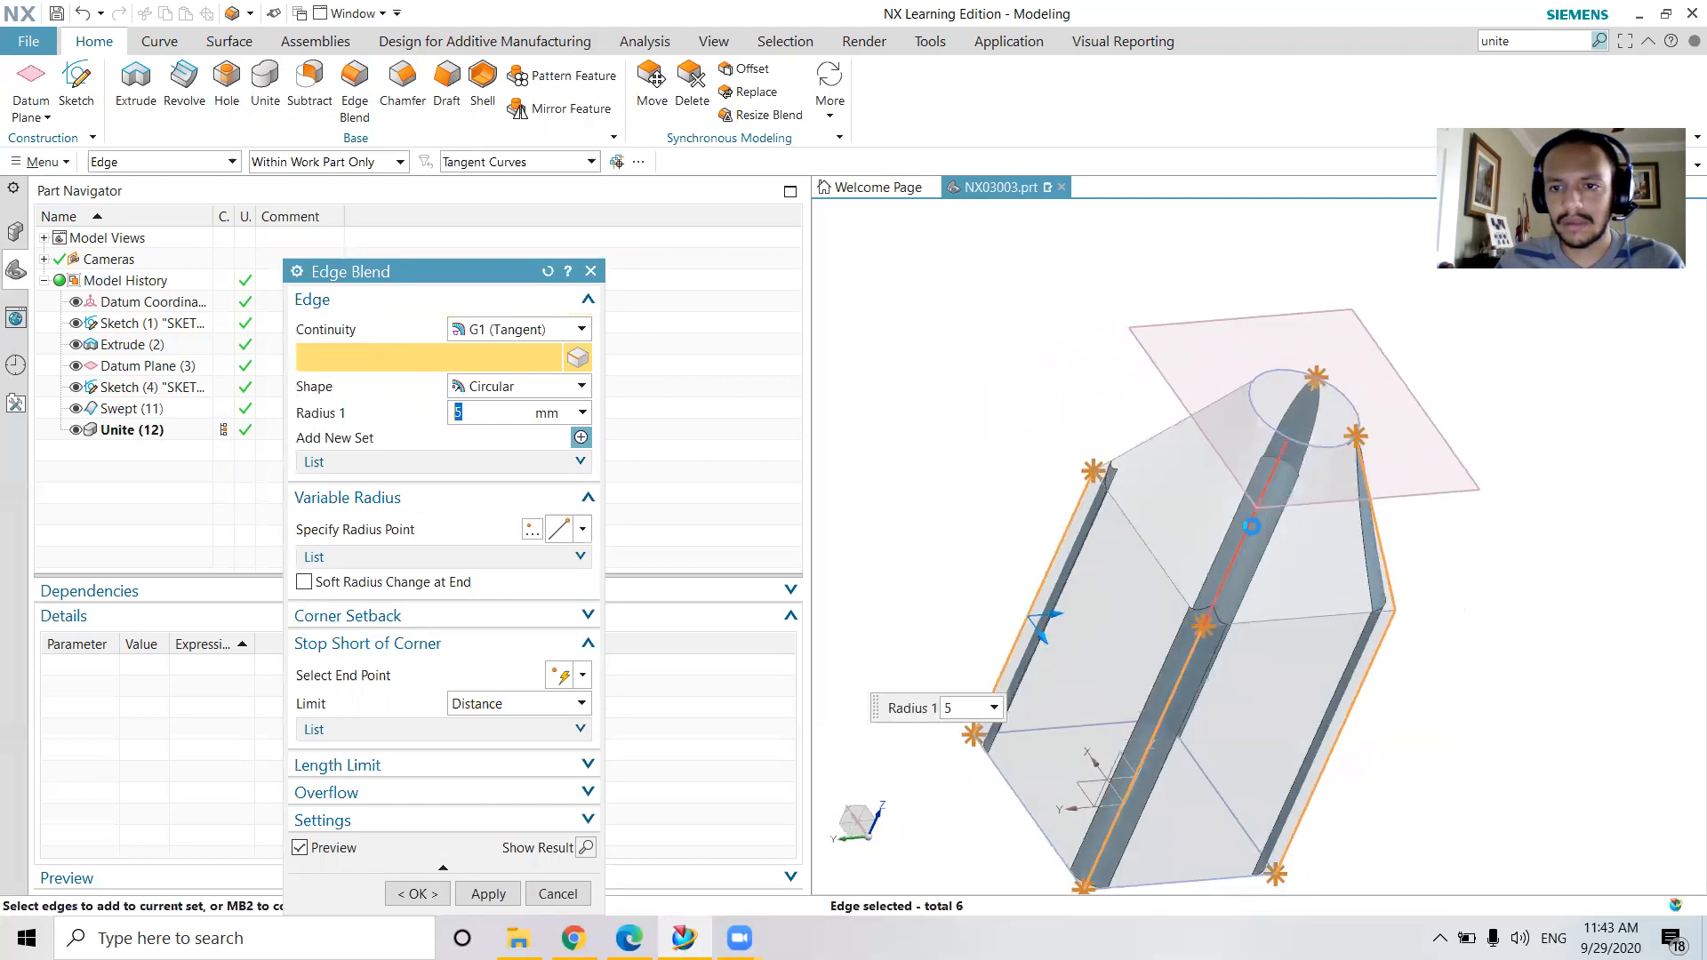
pyautogui.click(1254, 515)
pyautogui.click(1147, 440)
pyautogui.click(16, 317)
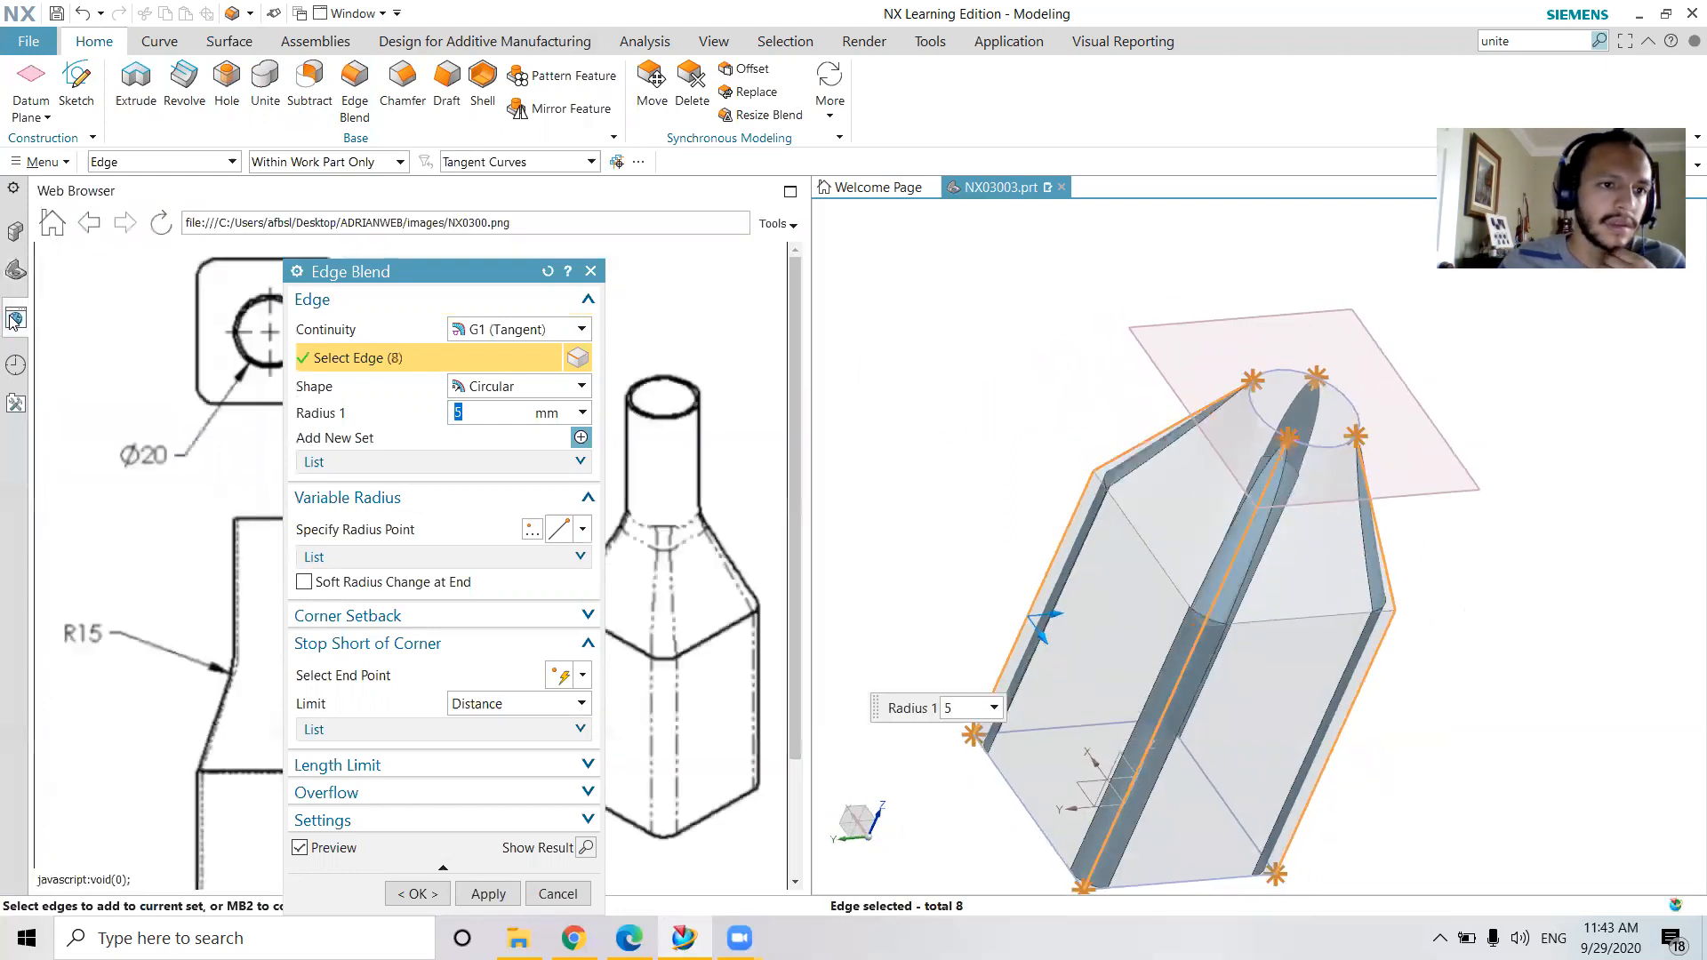
pyautogui.click(488, 893)
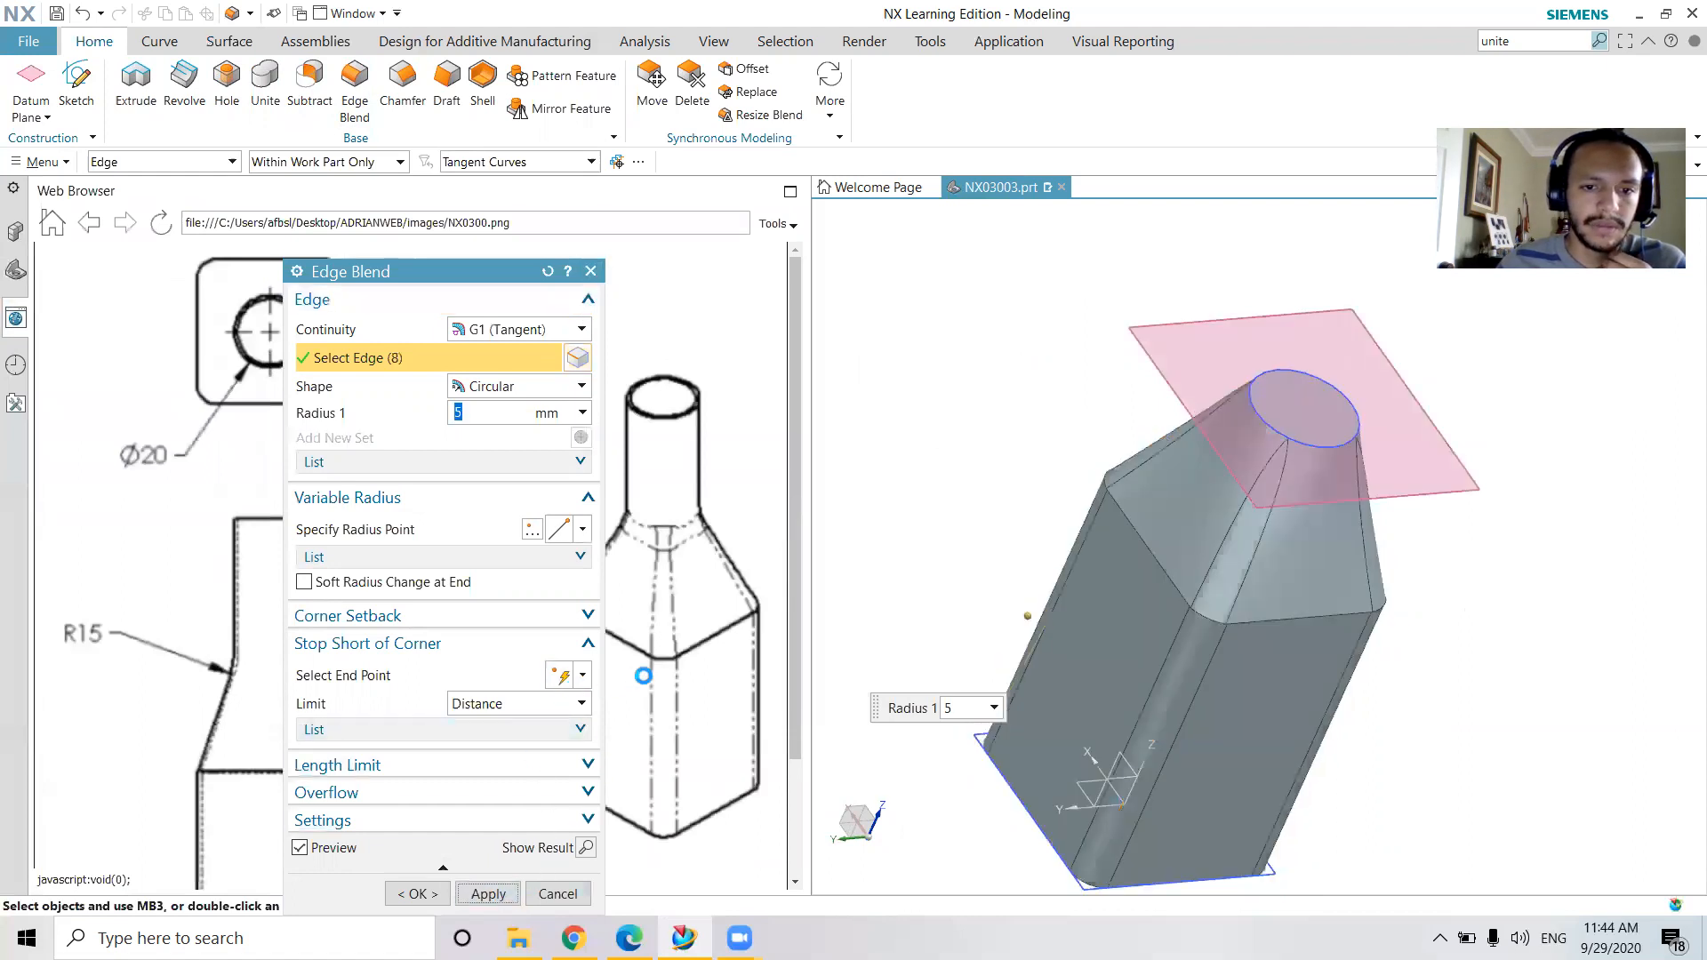
pyautogui.click(590, 270)
pyautogui.scroll(-3, 630, 543)
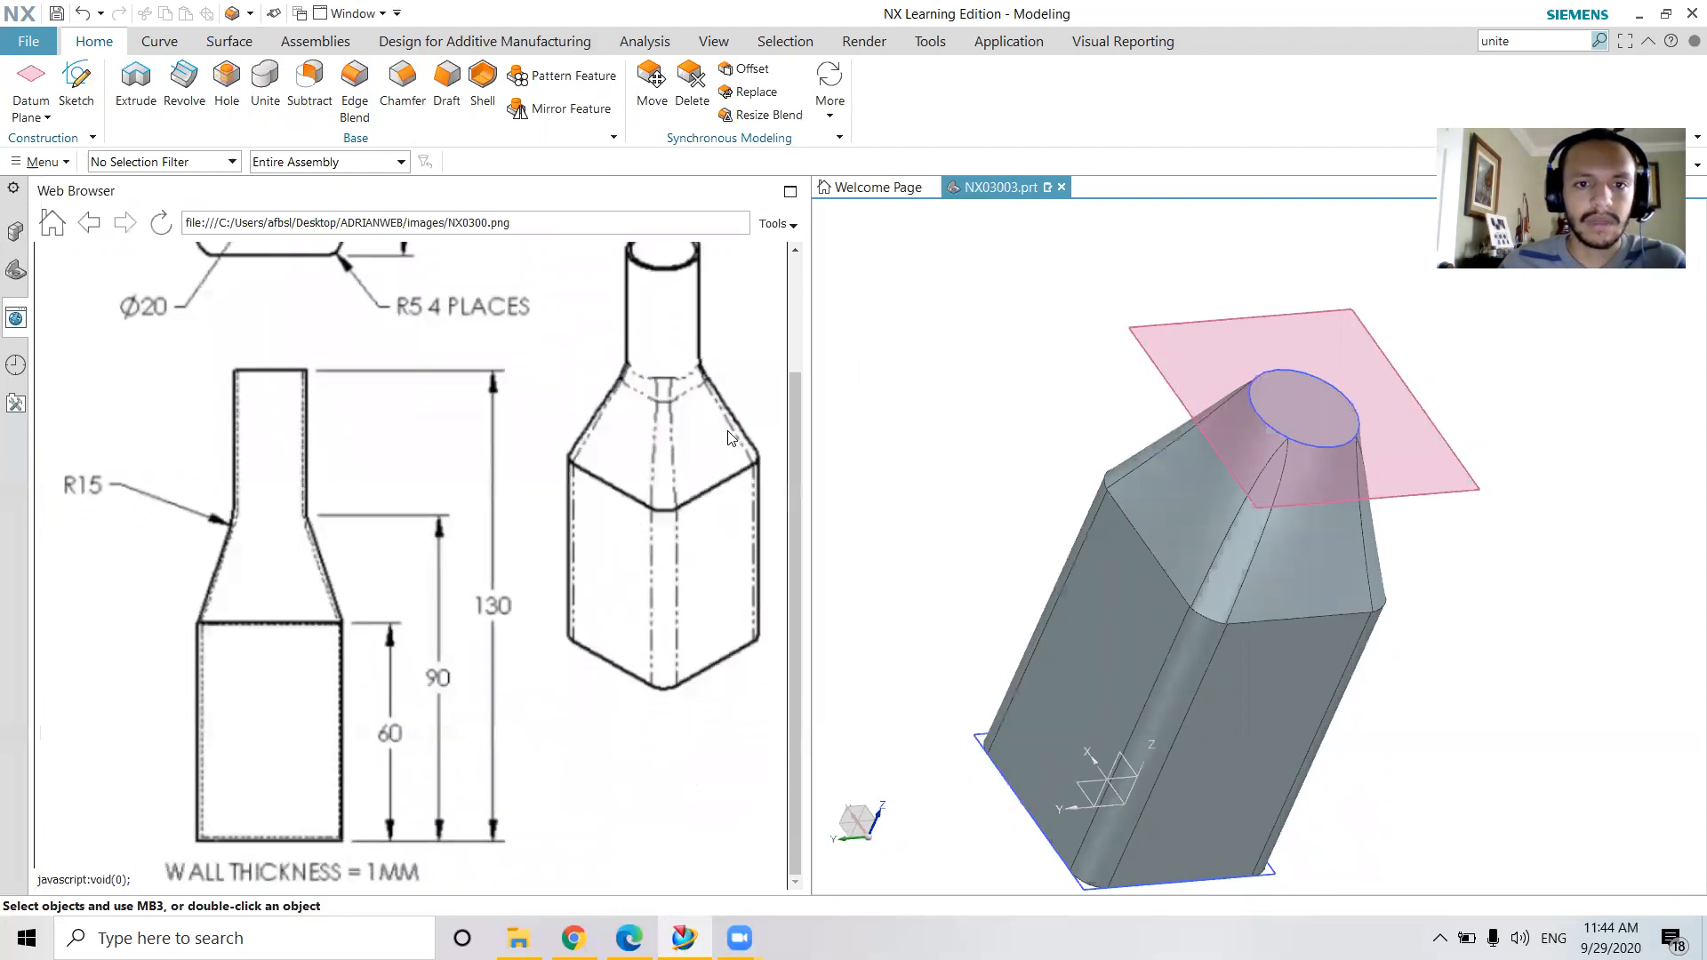
pyautogui.scroll(3, 681, 421)
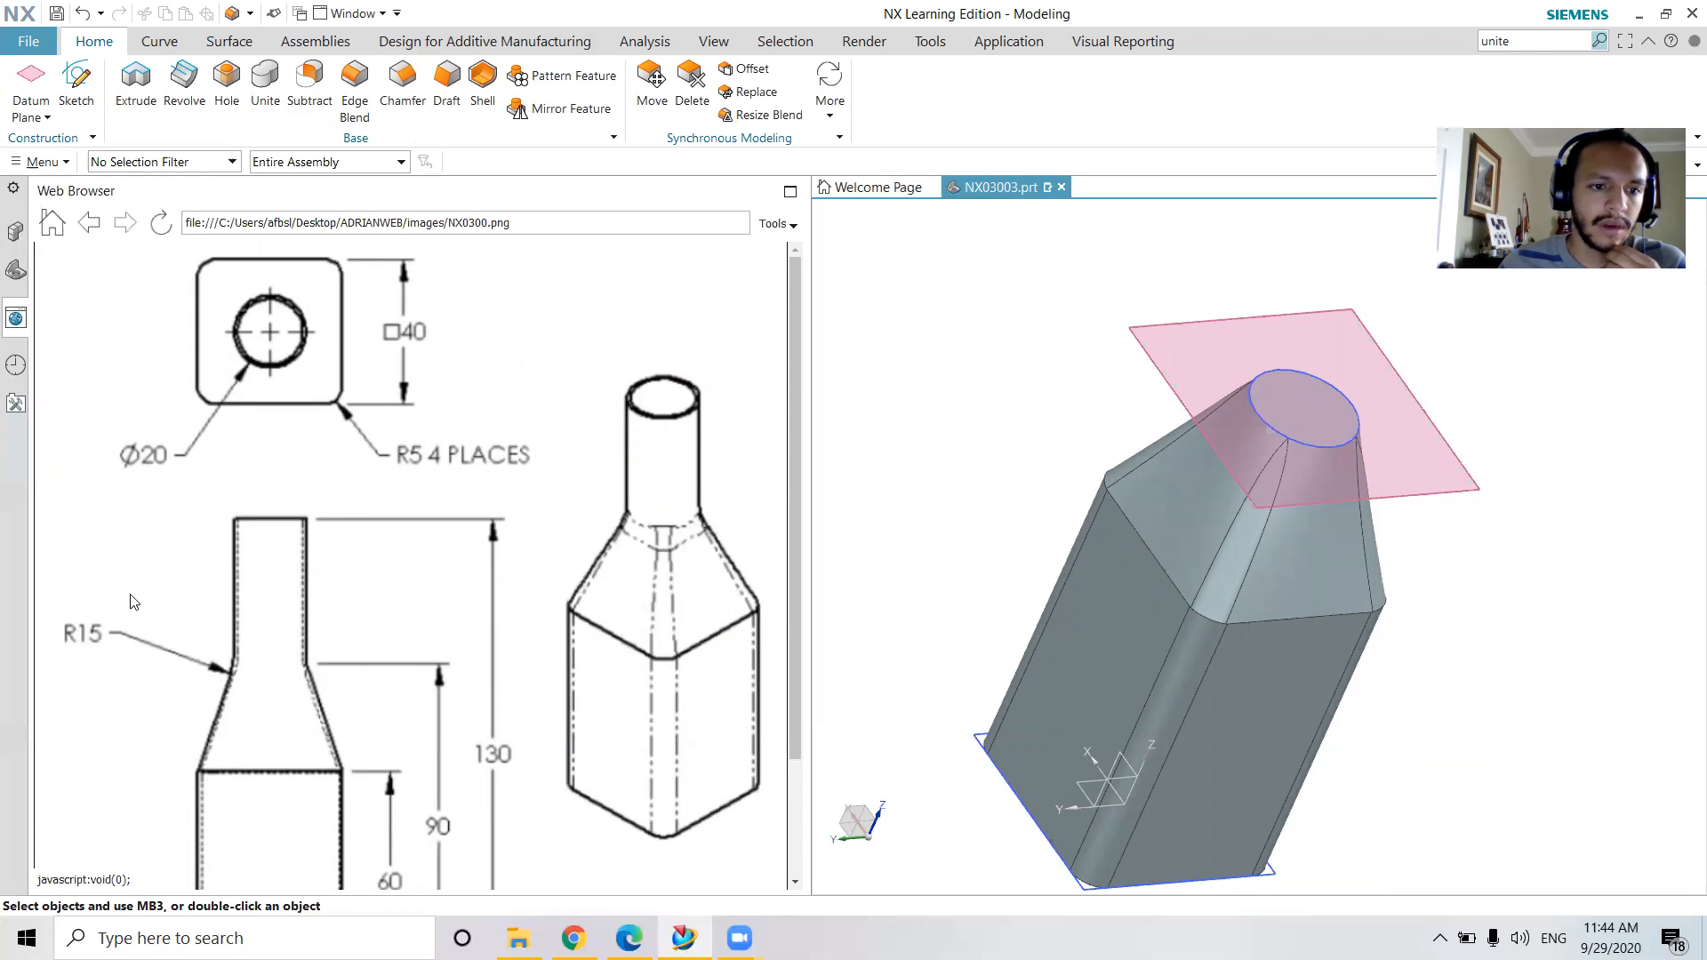
pyautogui.moveTo(1386, 523); pyautogui.dragTo(1329, 598, button='middle')
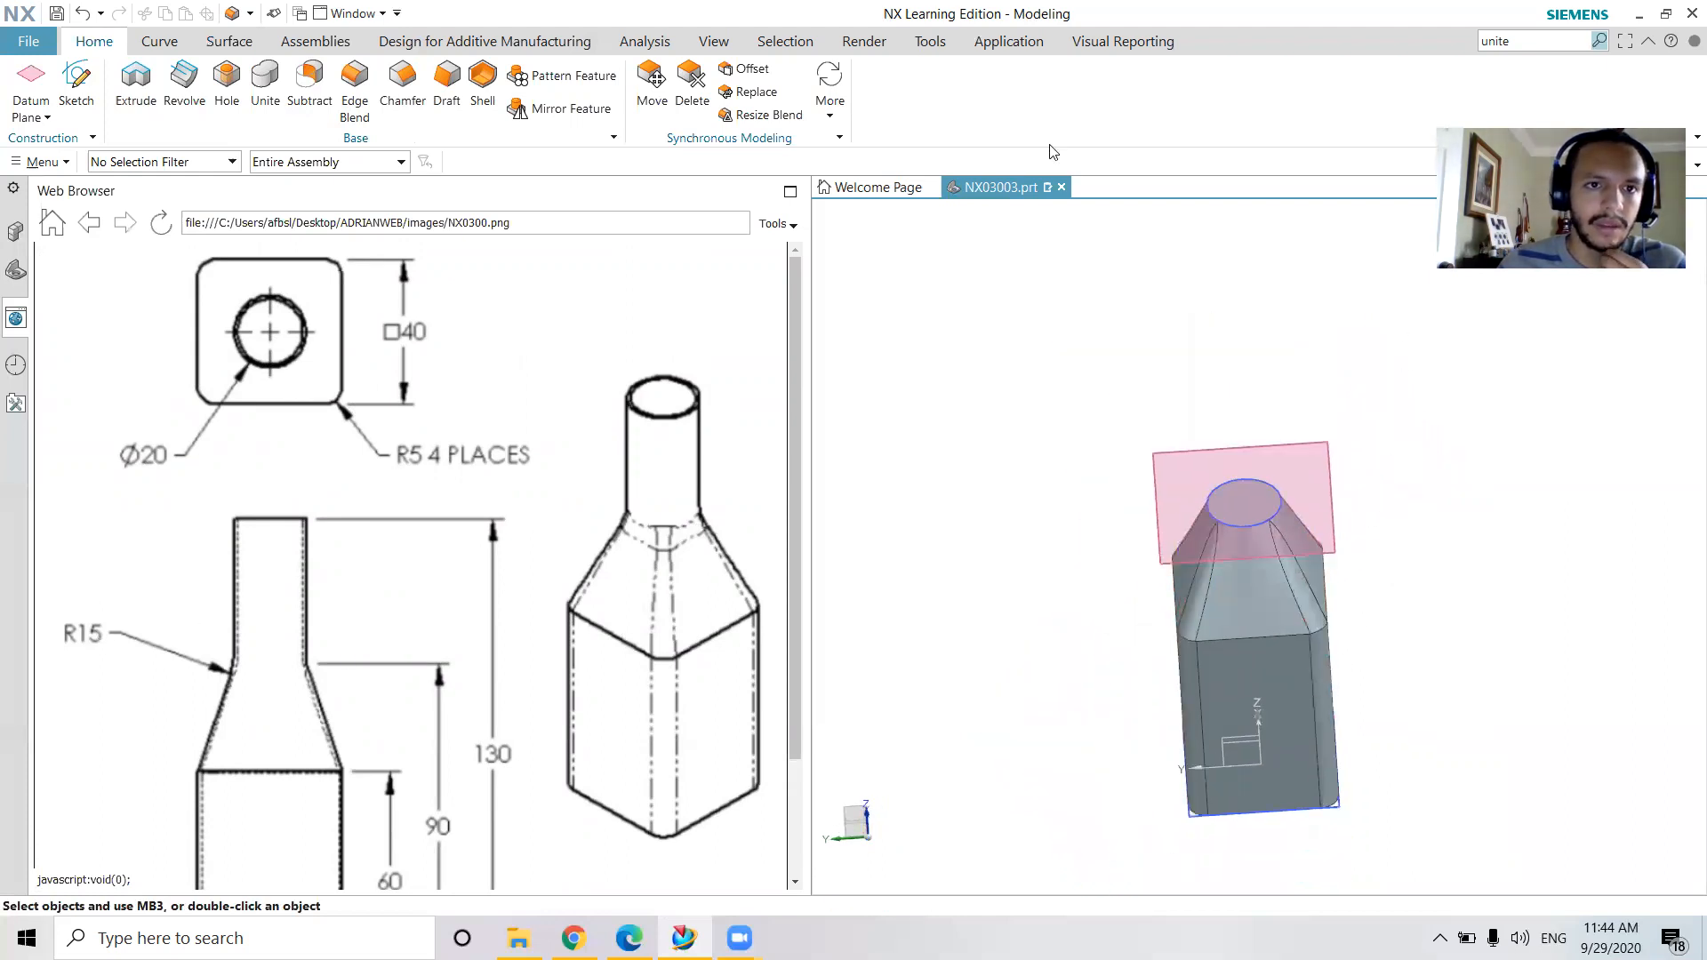
pyautogui.click(1236, 495)
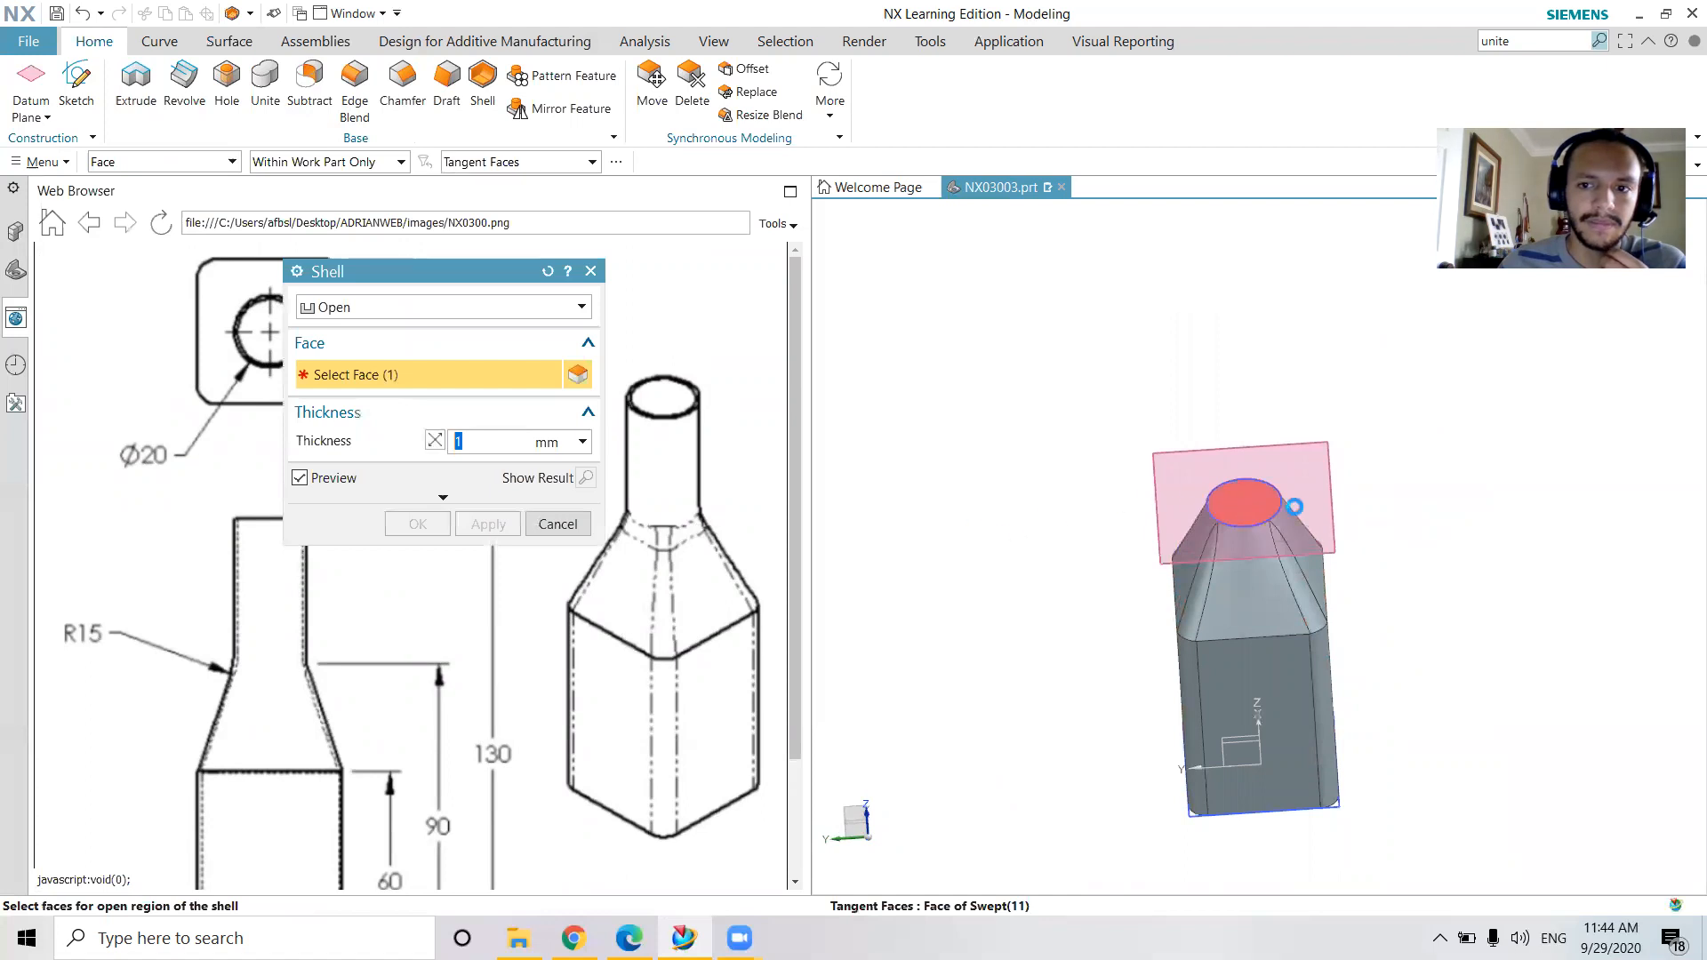
pyautogui.moveTo(1475, 499); pyautogui.dragTo(1506, 558, button='middle')
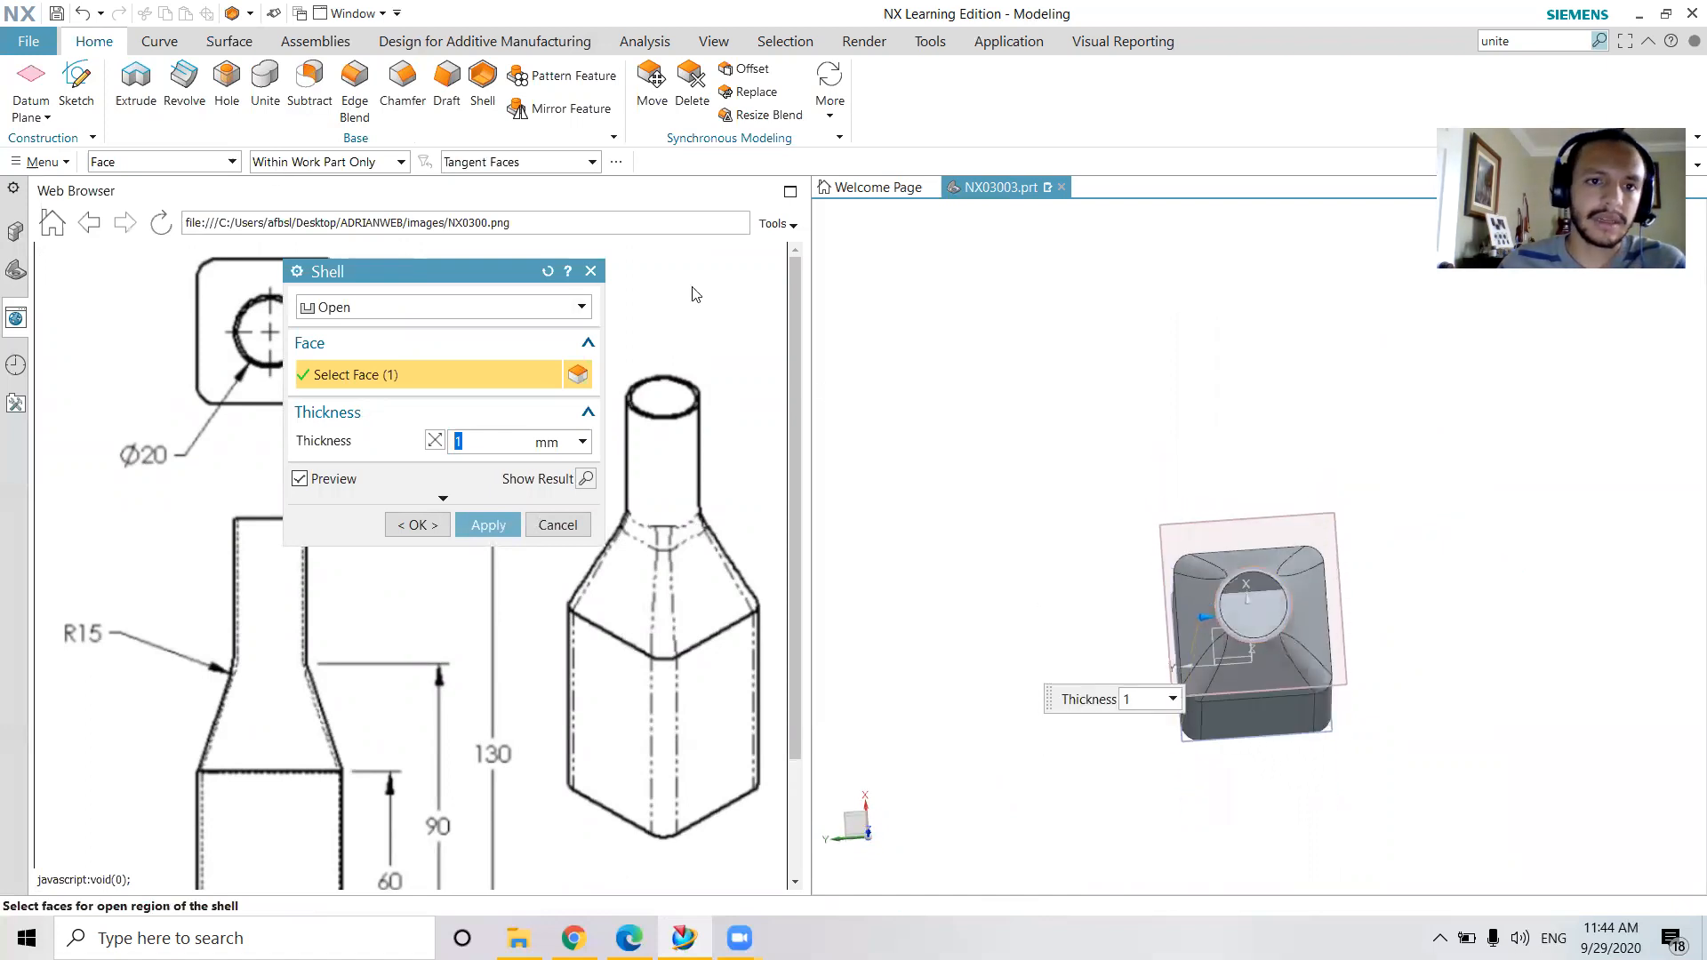
pyautogui.click(591, 272)
# Shell the blended body to a 1 mm wall thickness with the round face at the shoulder's top open
pyautogui.moveTo(1345, 530); pyautogui.dragTo(1354, 494, button='middle')
pyautogui.click(483, 80)
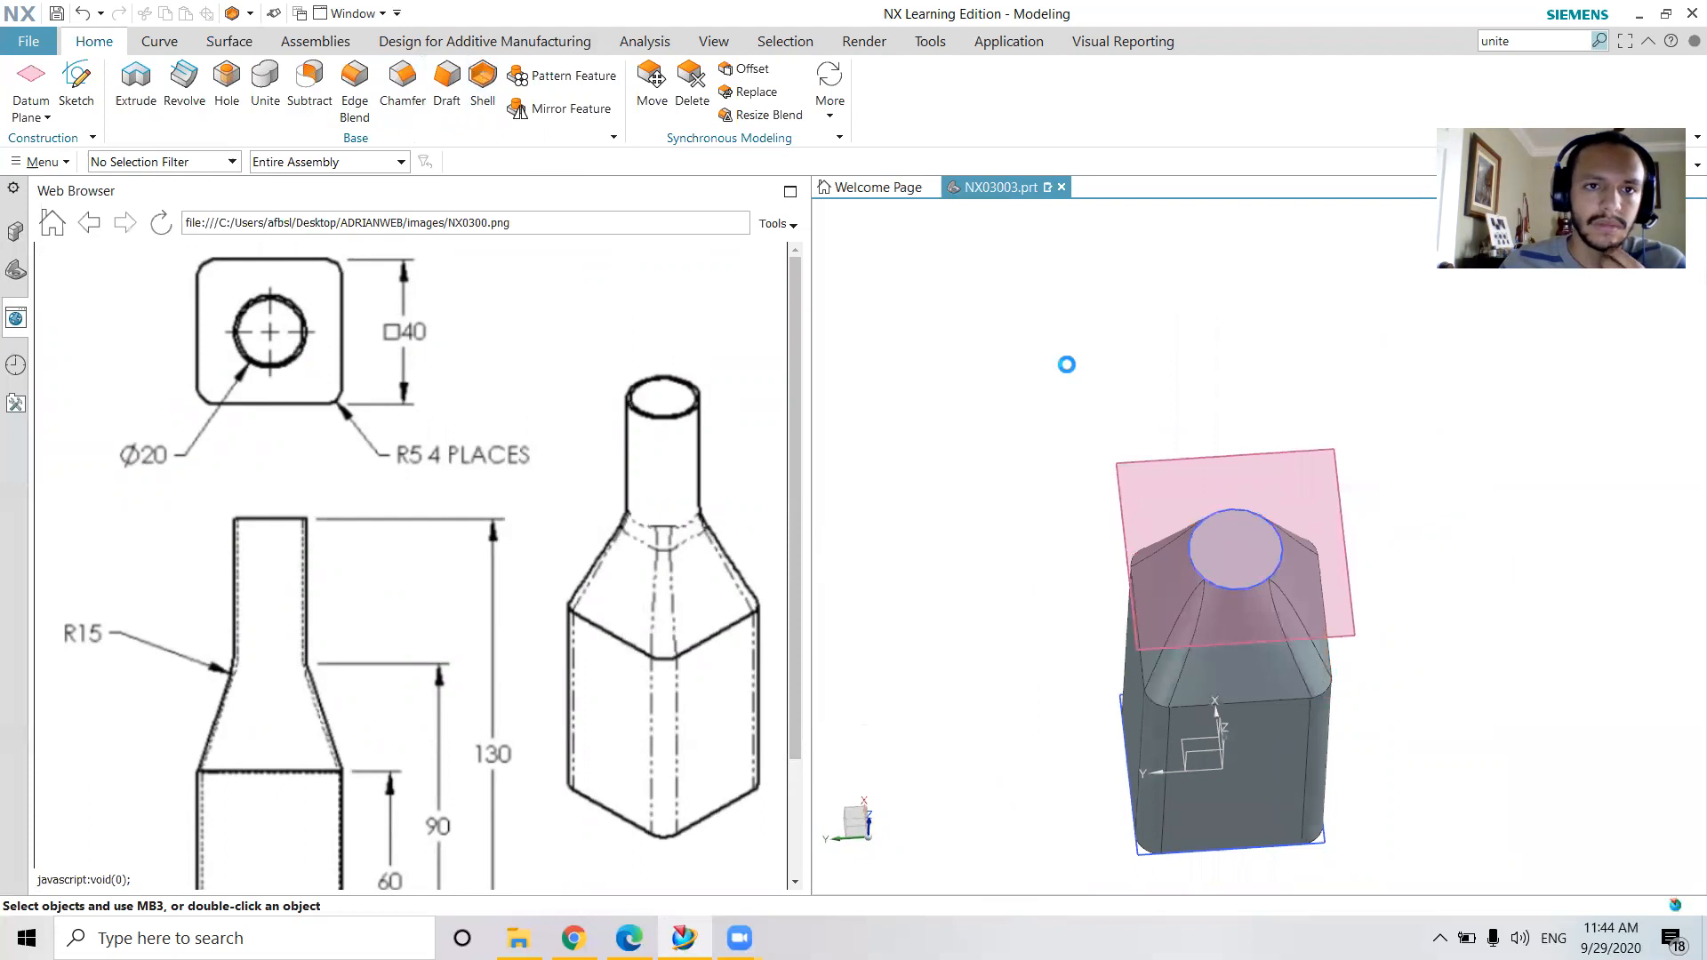
pyautogui.click(1275, 563)
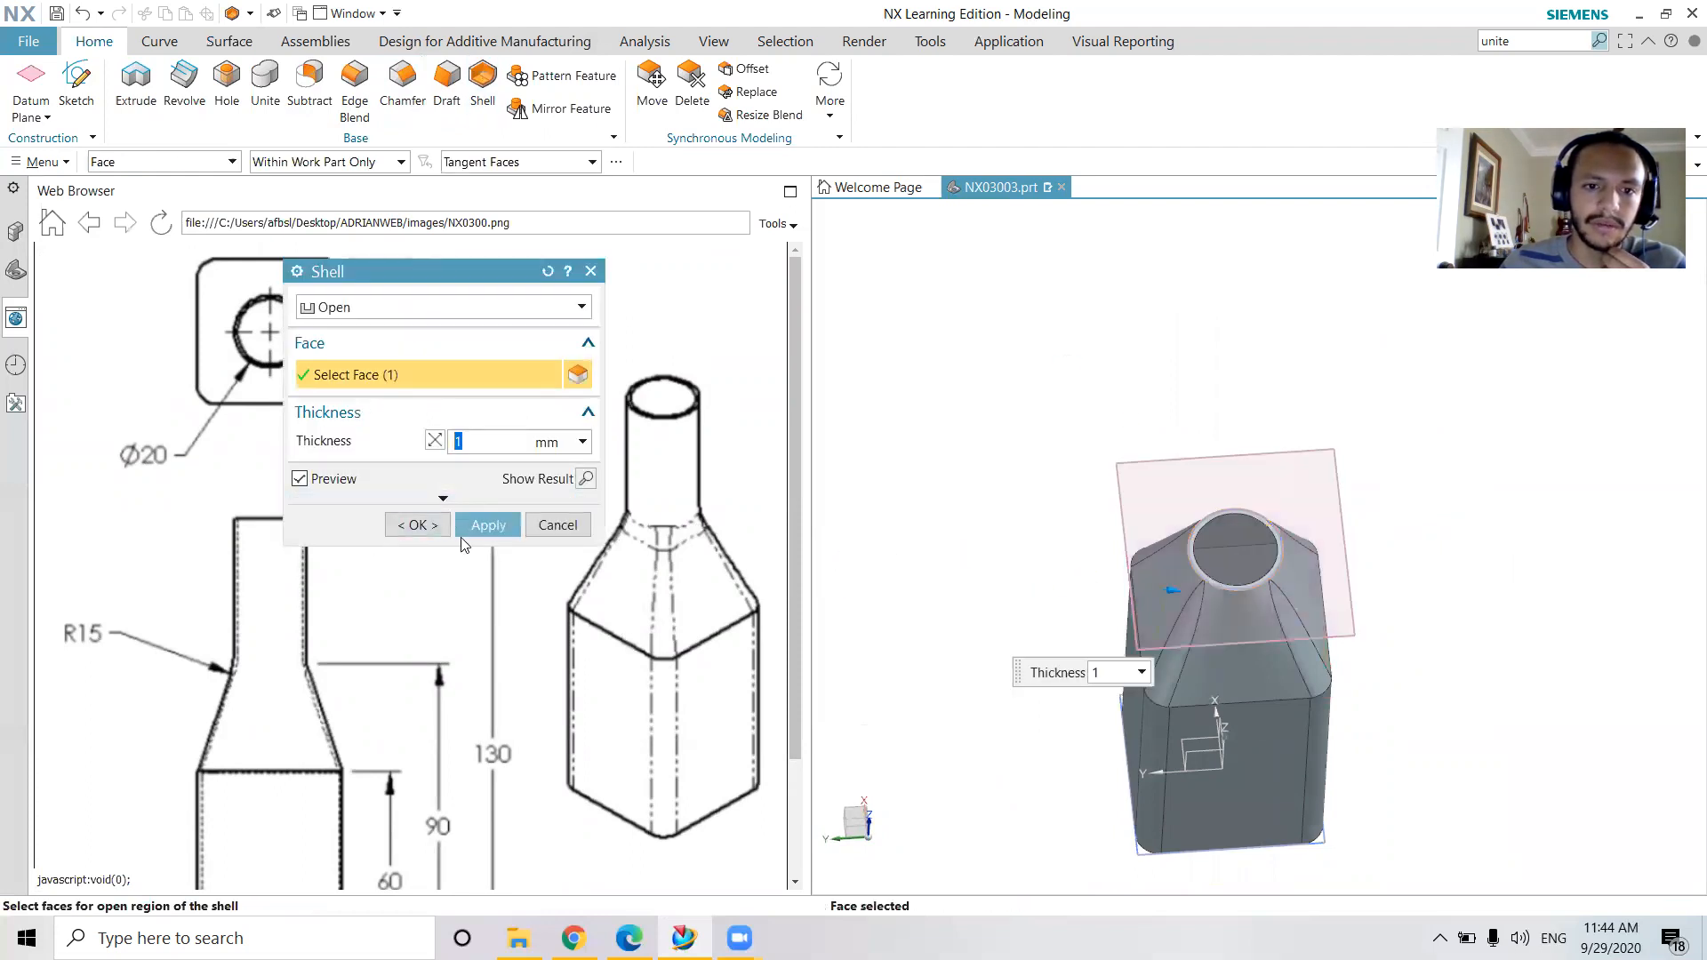
pyautogui.moveTo(1333, 536); pyautogui.dragTo(1329, 498, button='middle')
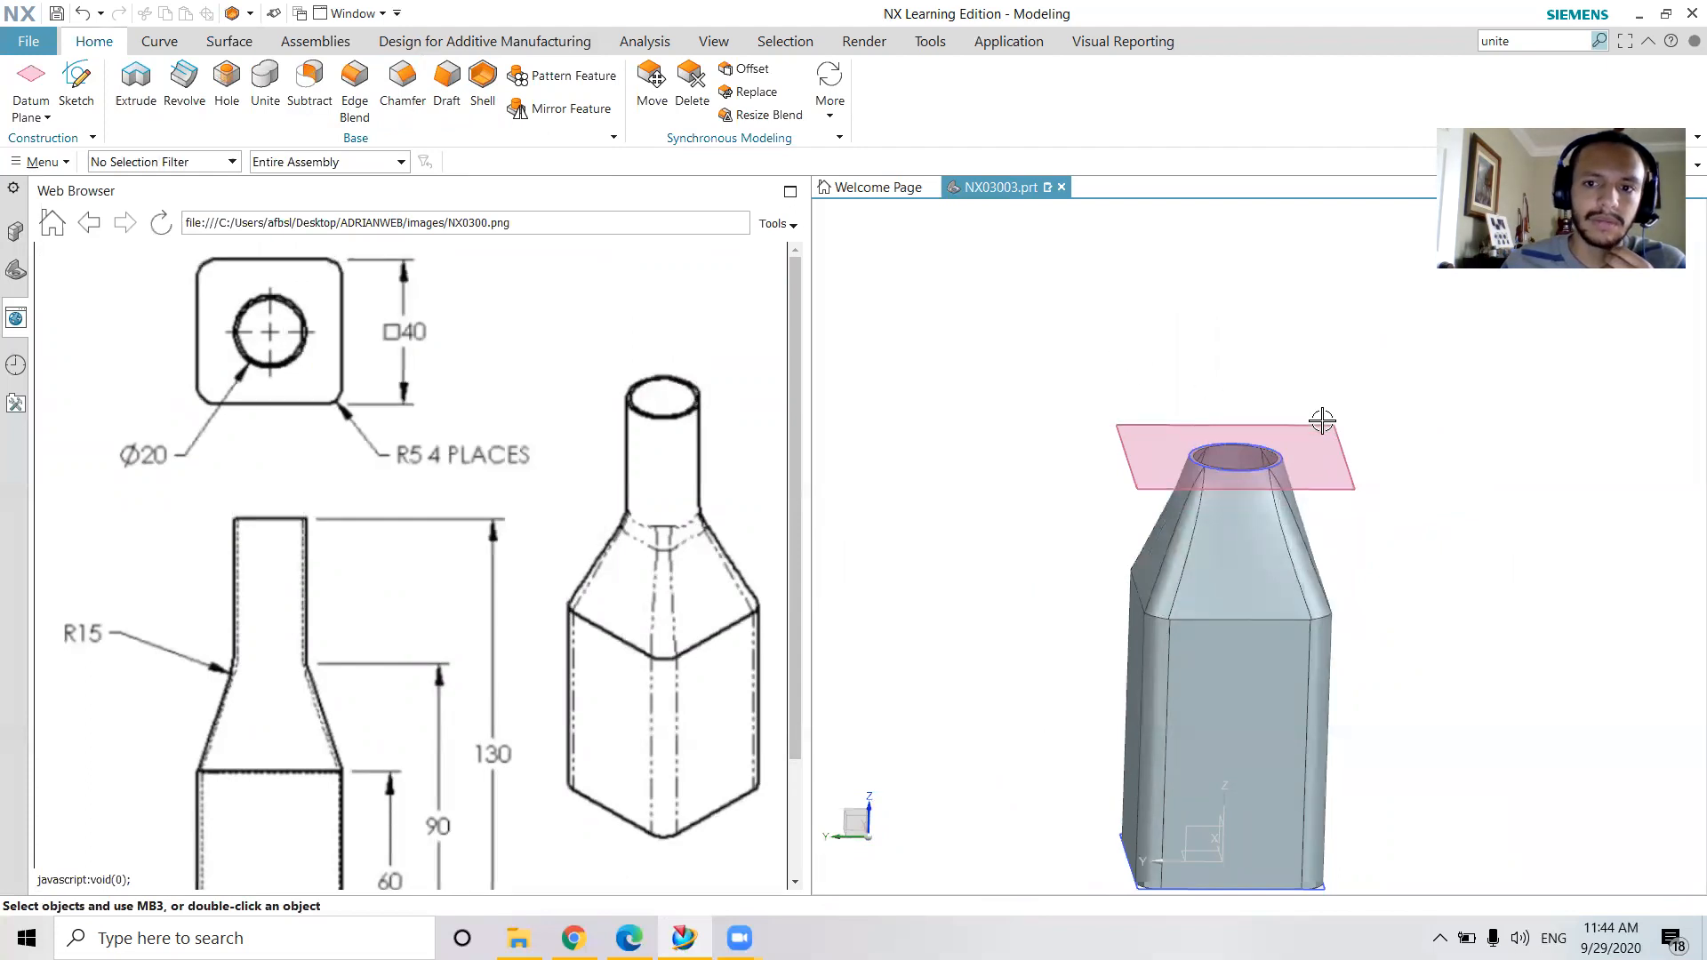
# Extrude the 20 mm neck circle along ZC from 0 to 130-90 mm, uniting it with the shelled body
pyautogui.moveTo(1319, 423); pyautogui.dragTo(1318, 457, button='middle')
pyautogui.scroll(3, 1260, 472)
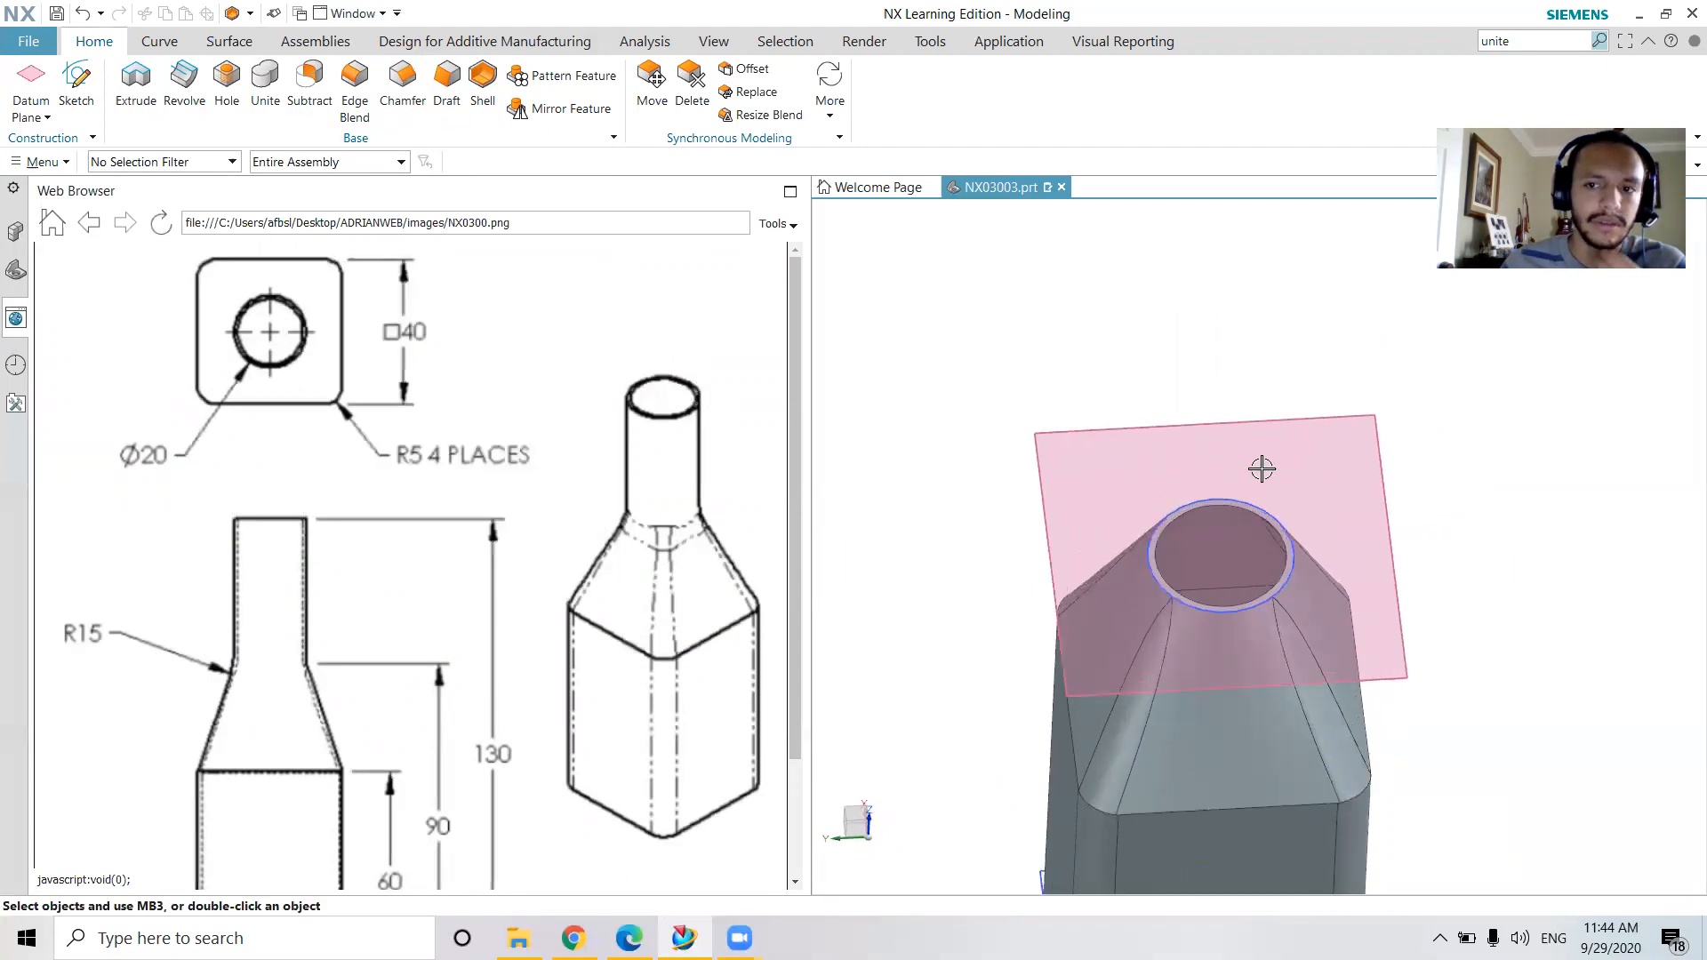
pyautogui.click(135, 78)
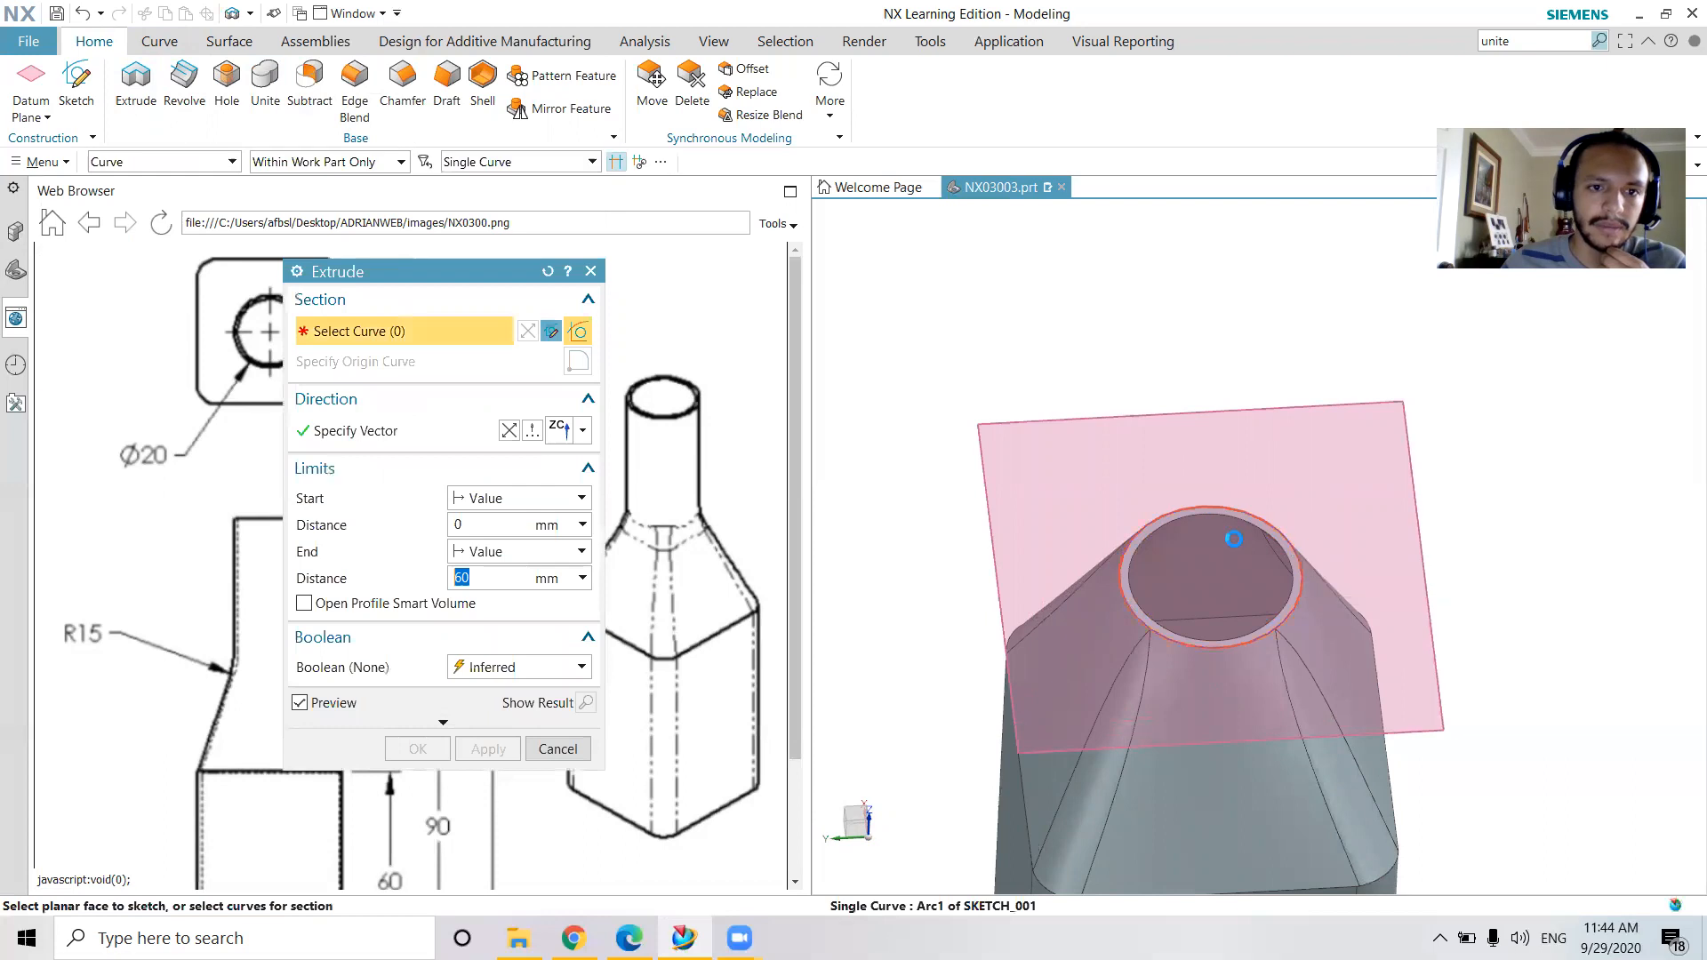
pyautogui.click(1304, 554)
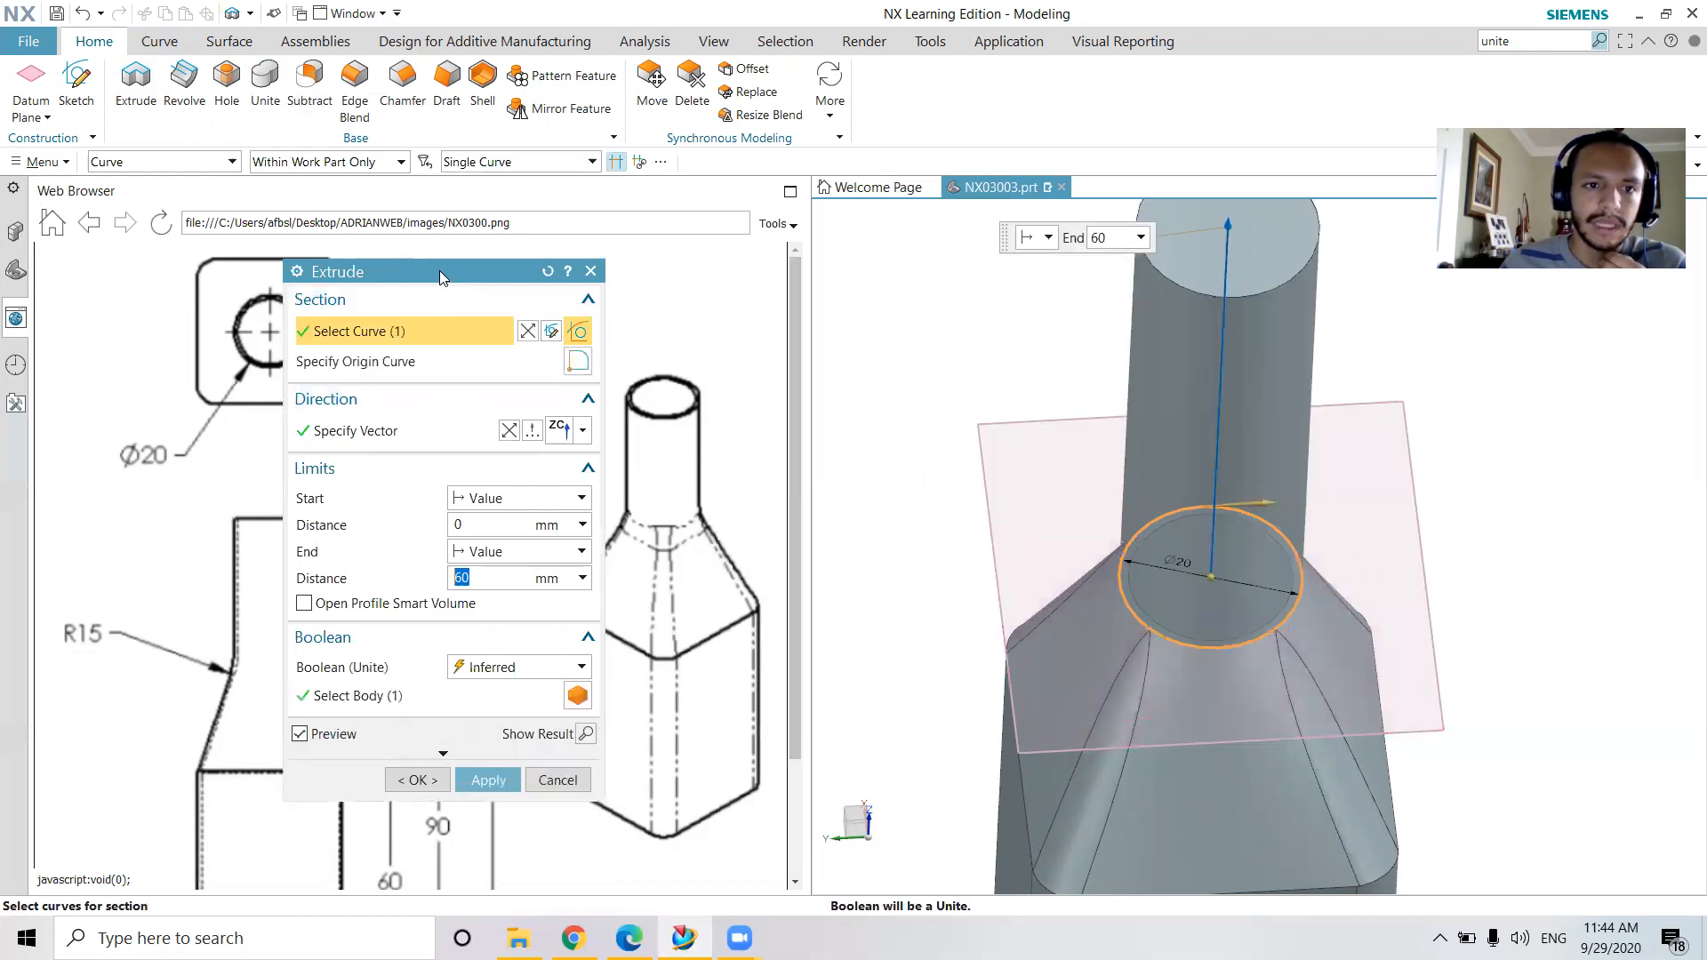
pyautogui.moveTo(467, 283); pyautogui.dragTo(966, 376)
pyautogui.scroll(-3, 532, 643)
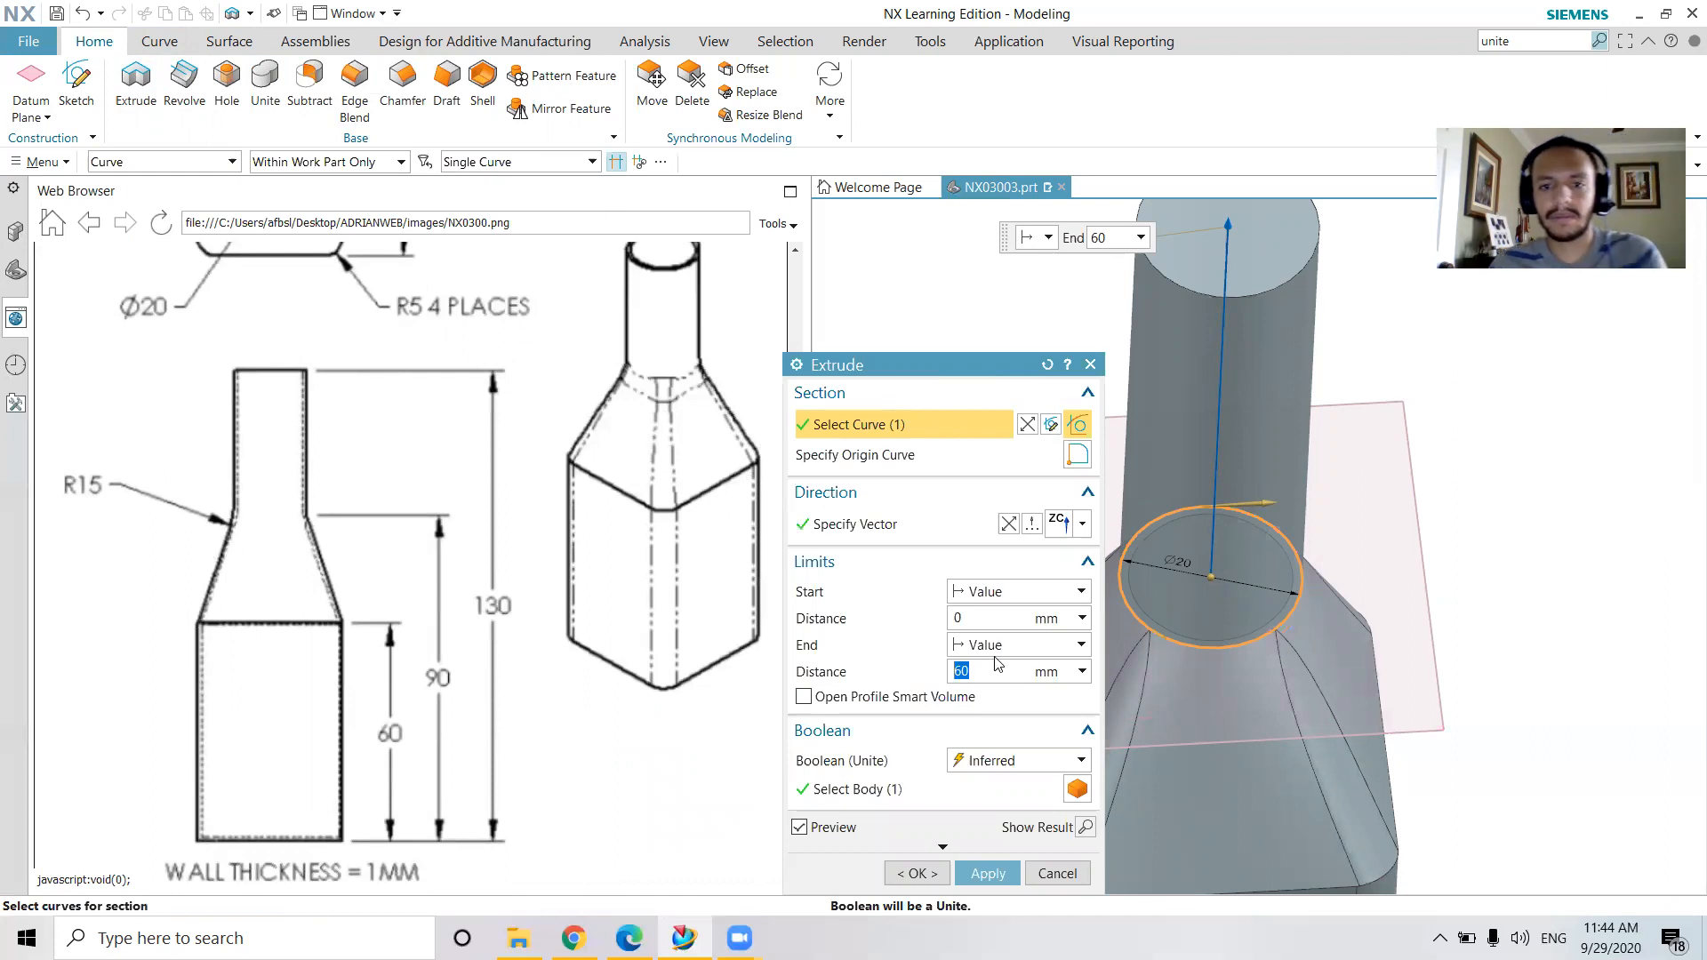
pyautogui.write('130')
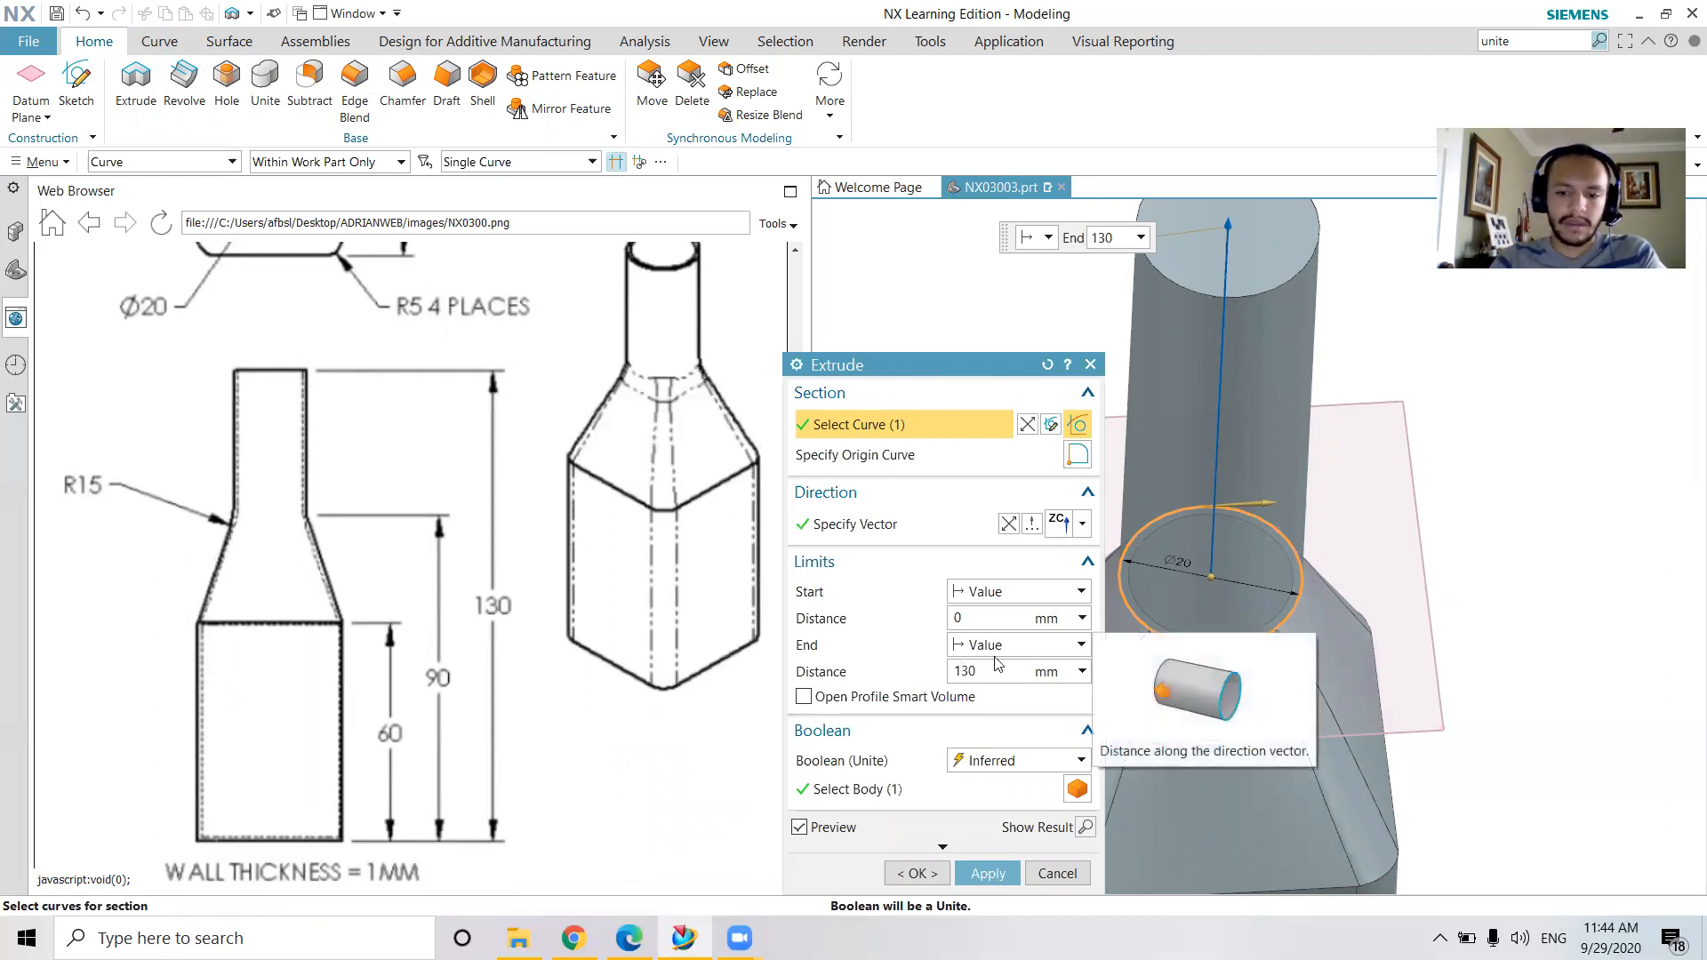
pyautogui.write('-90')
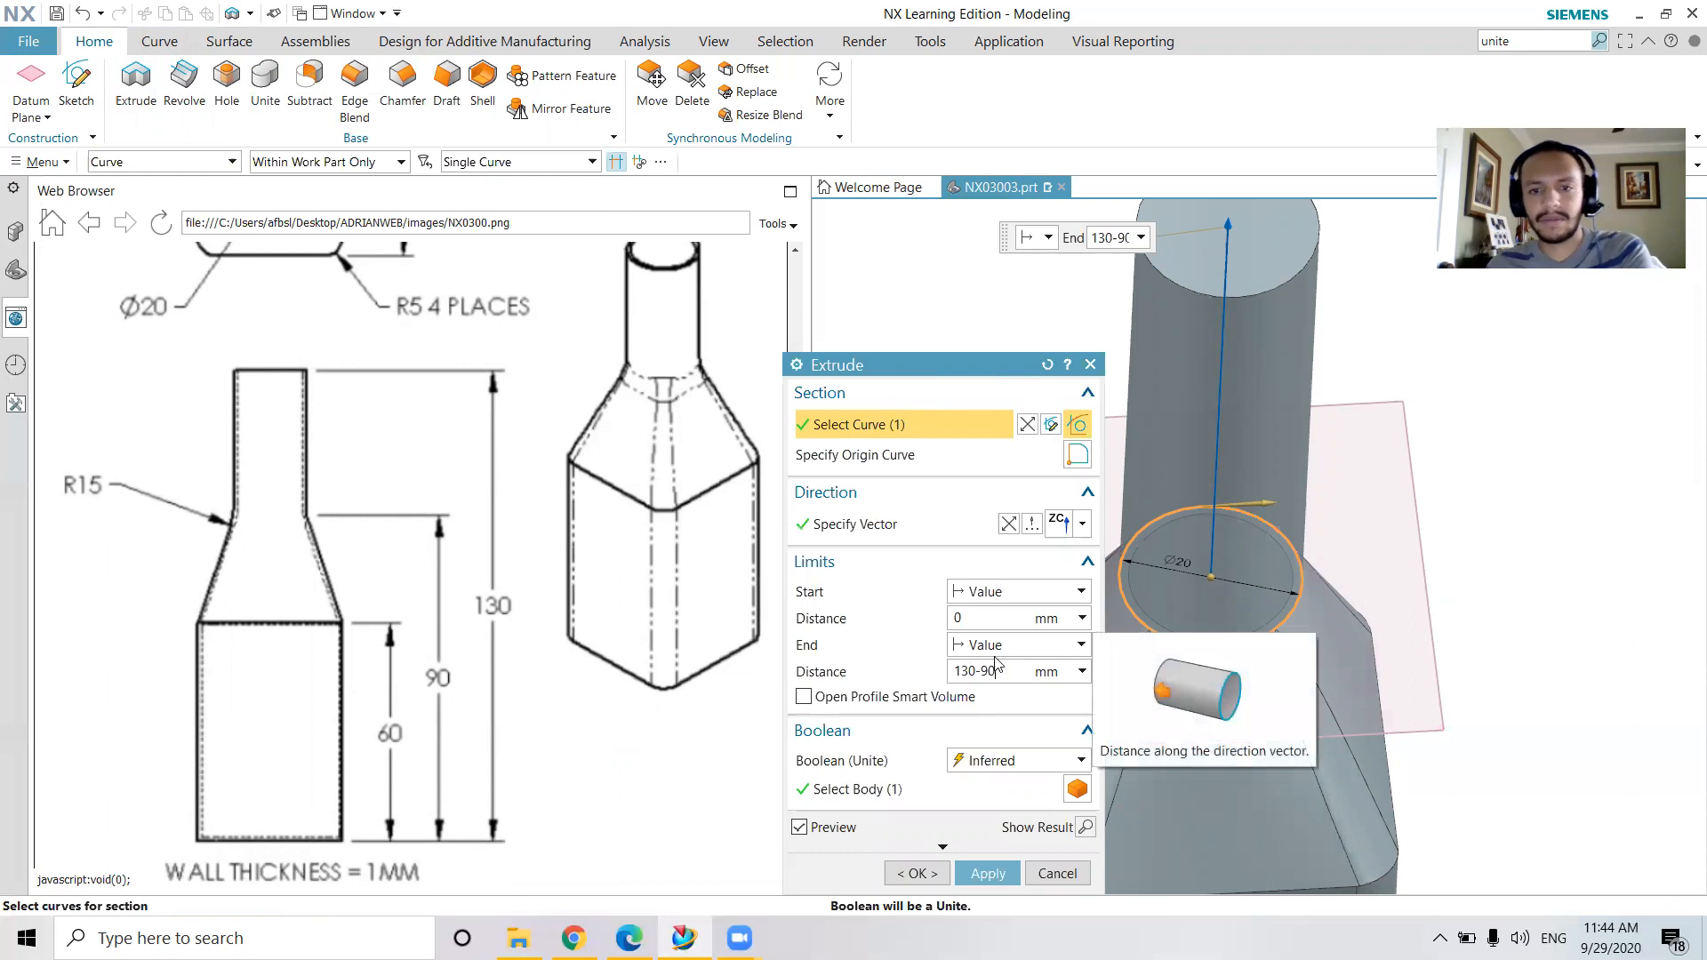
pyautogui.press('Return')
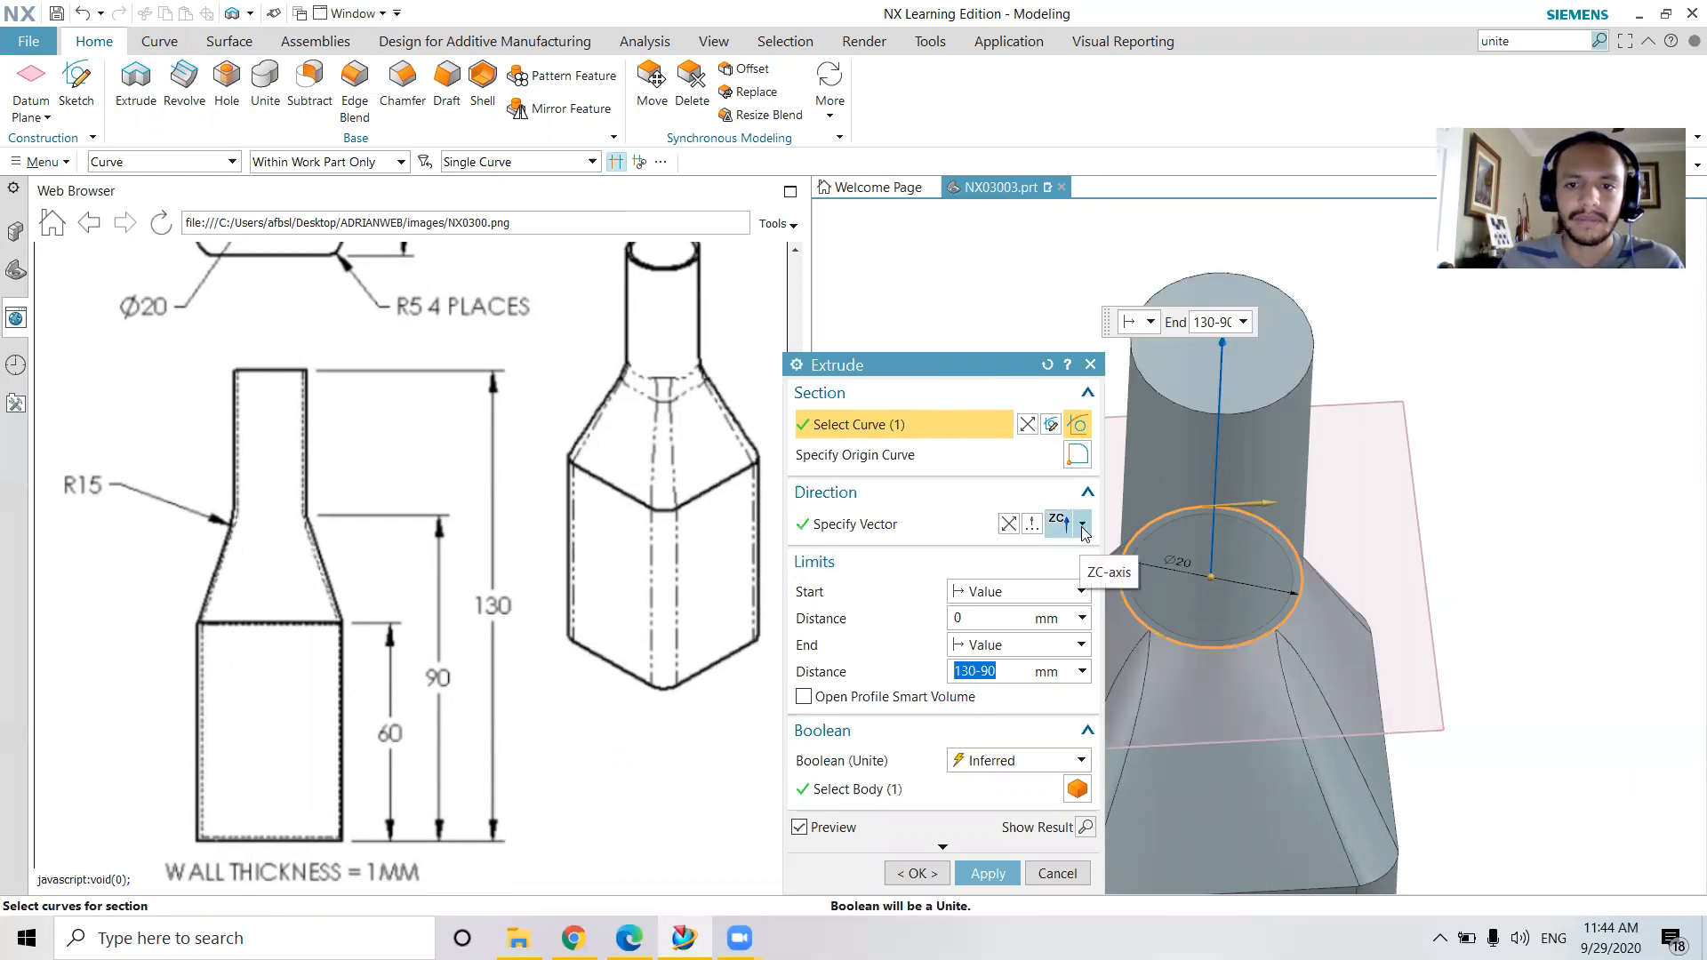
pyautogui.click(987, 873)
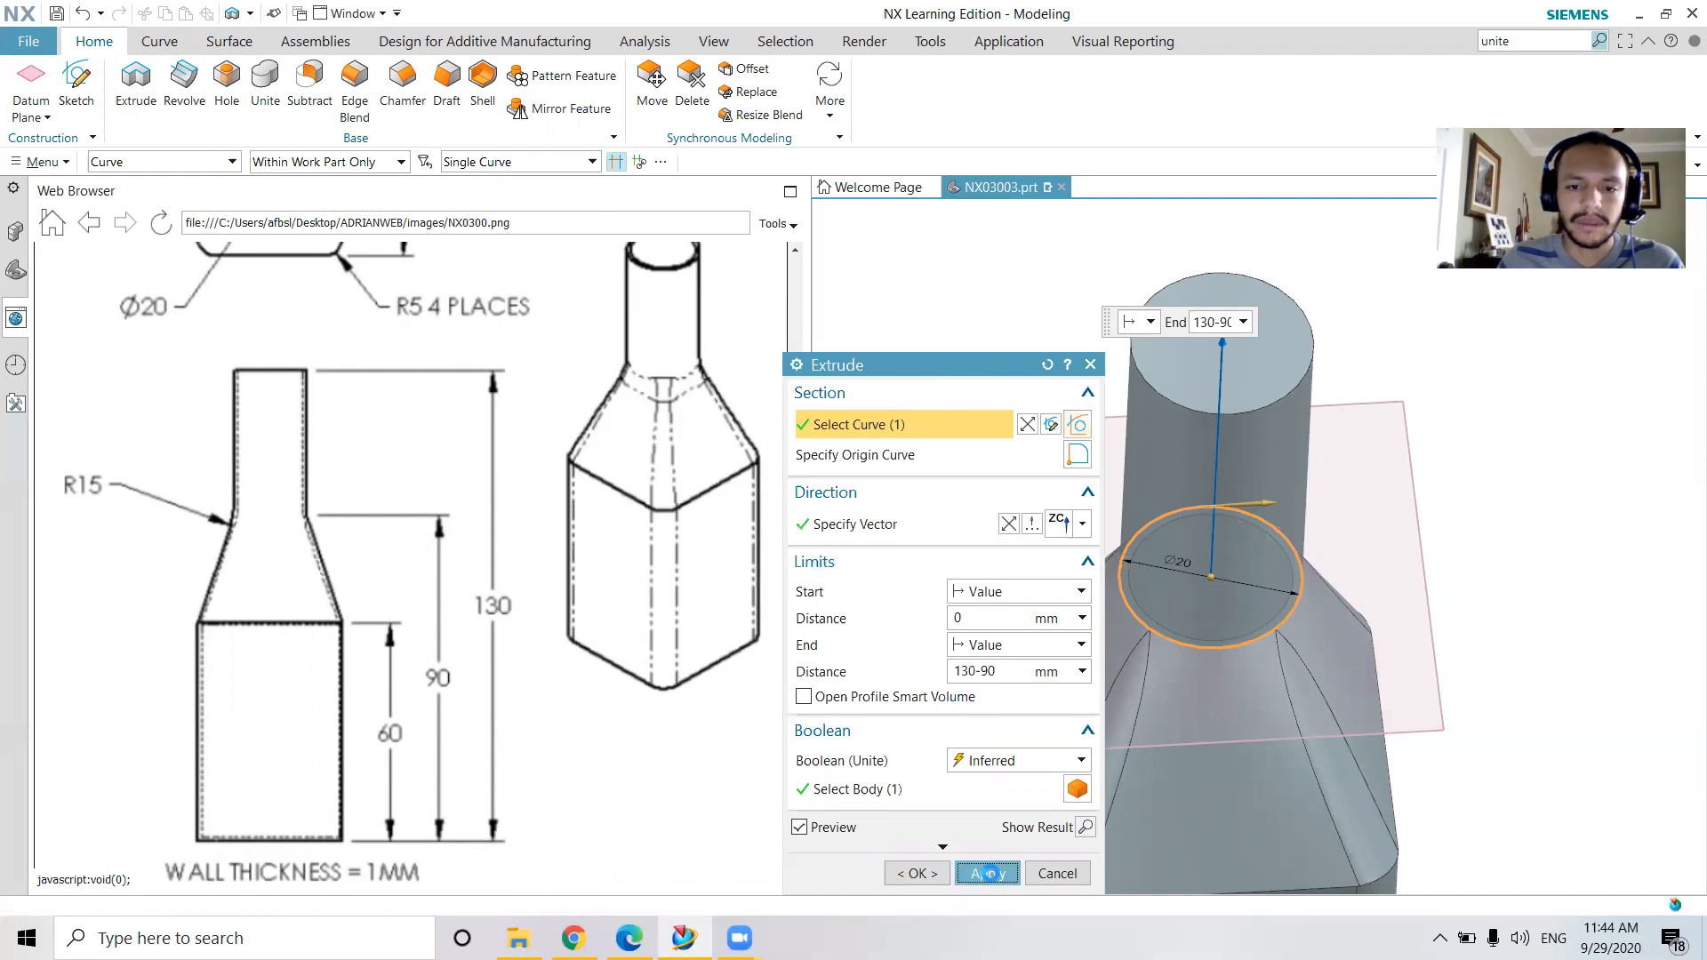
pyautogui.scroll(-4, 1472, 702)
pyautogui.moveTo(1496, 689); pyautogui.dragTo(1503, 663, button='middle')
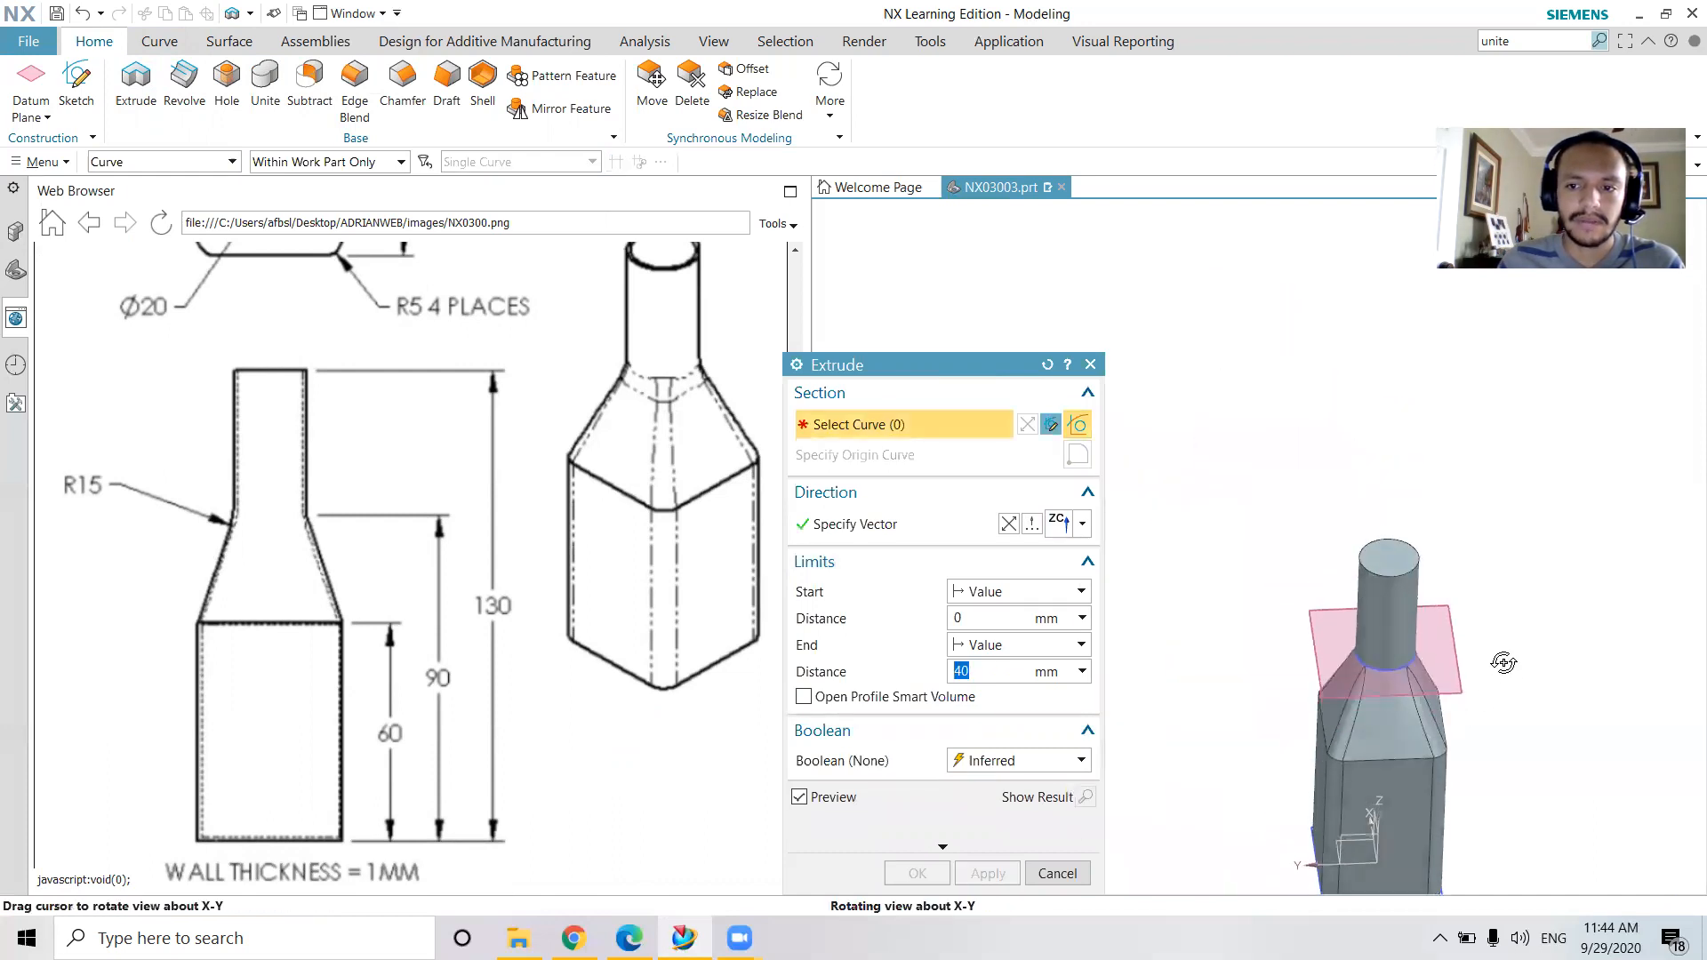
pyautogui.scroll(-4, 1308, 648)
pyautogui.scroll(1, 1337, 736)
pyautogui.scroll(4, 1298, 702)
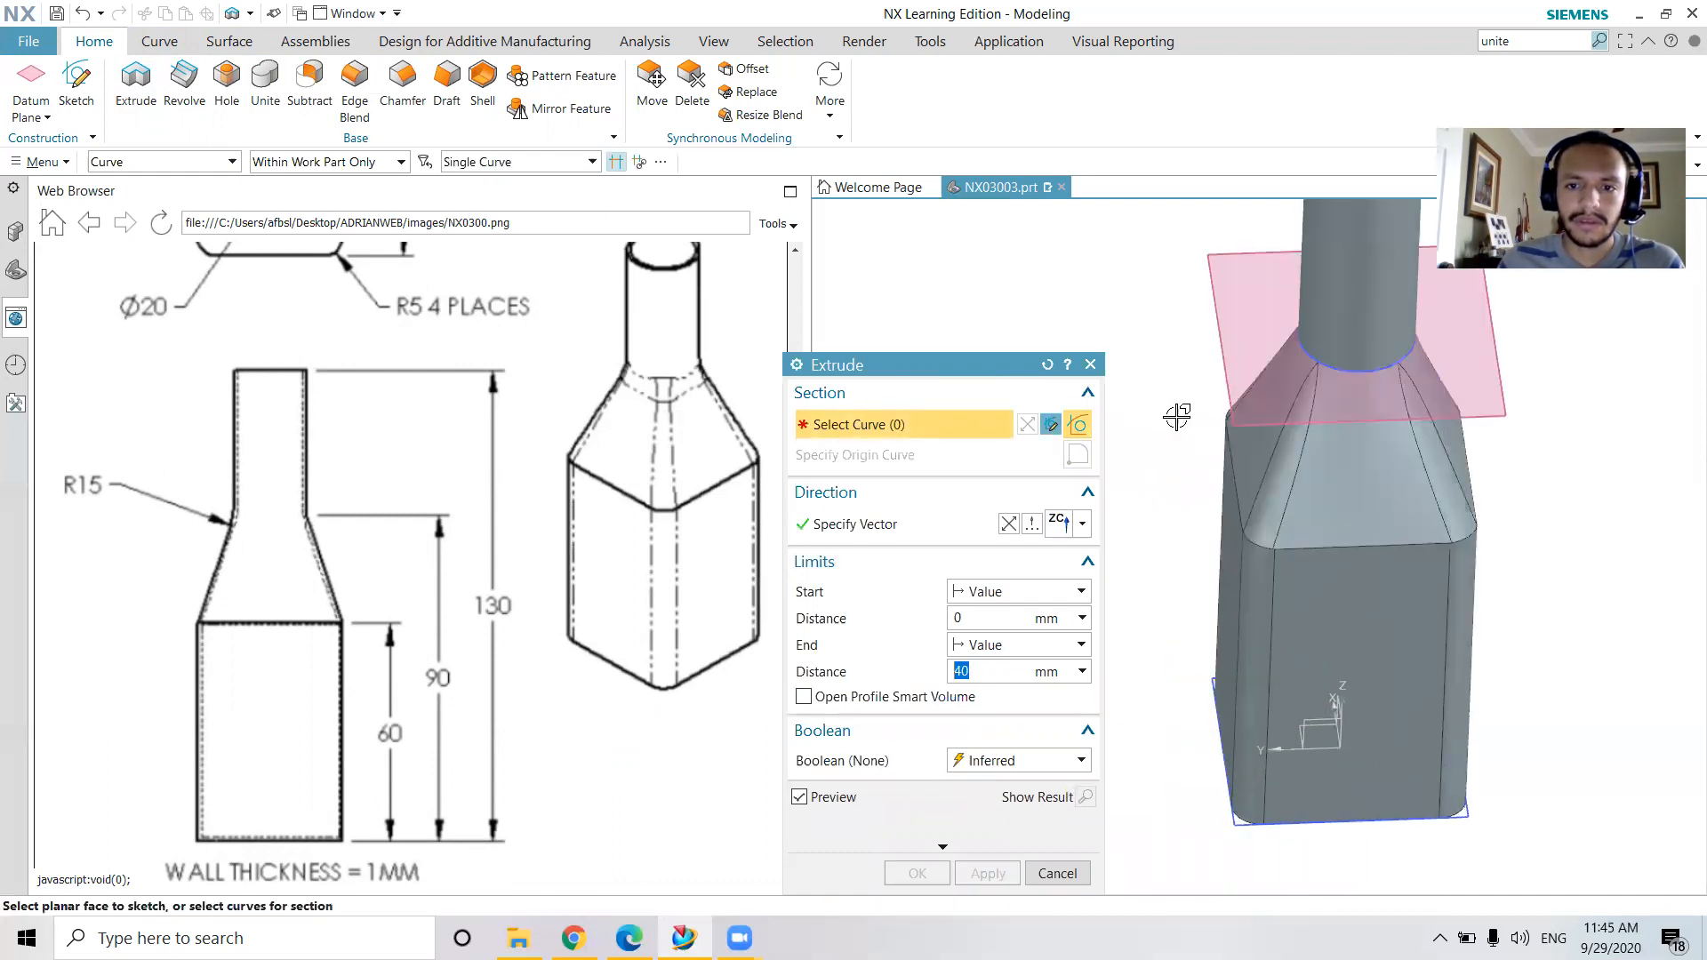
pyautogui.click(1090, 365)
# Try to shell the united bottle to a 1 mm thickness with the neck's top face open
pyautogui.scroll(-3, 1550, 569)
pyautogui.scroll(4, 1582, 516)
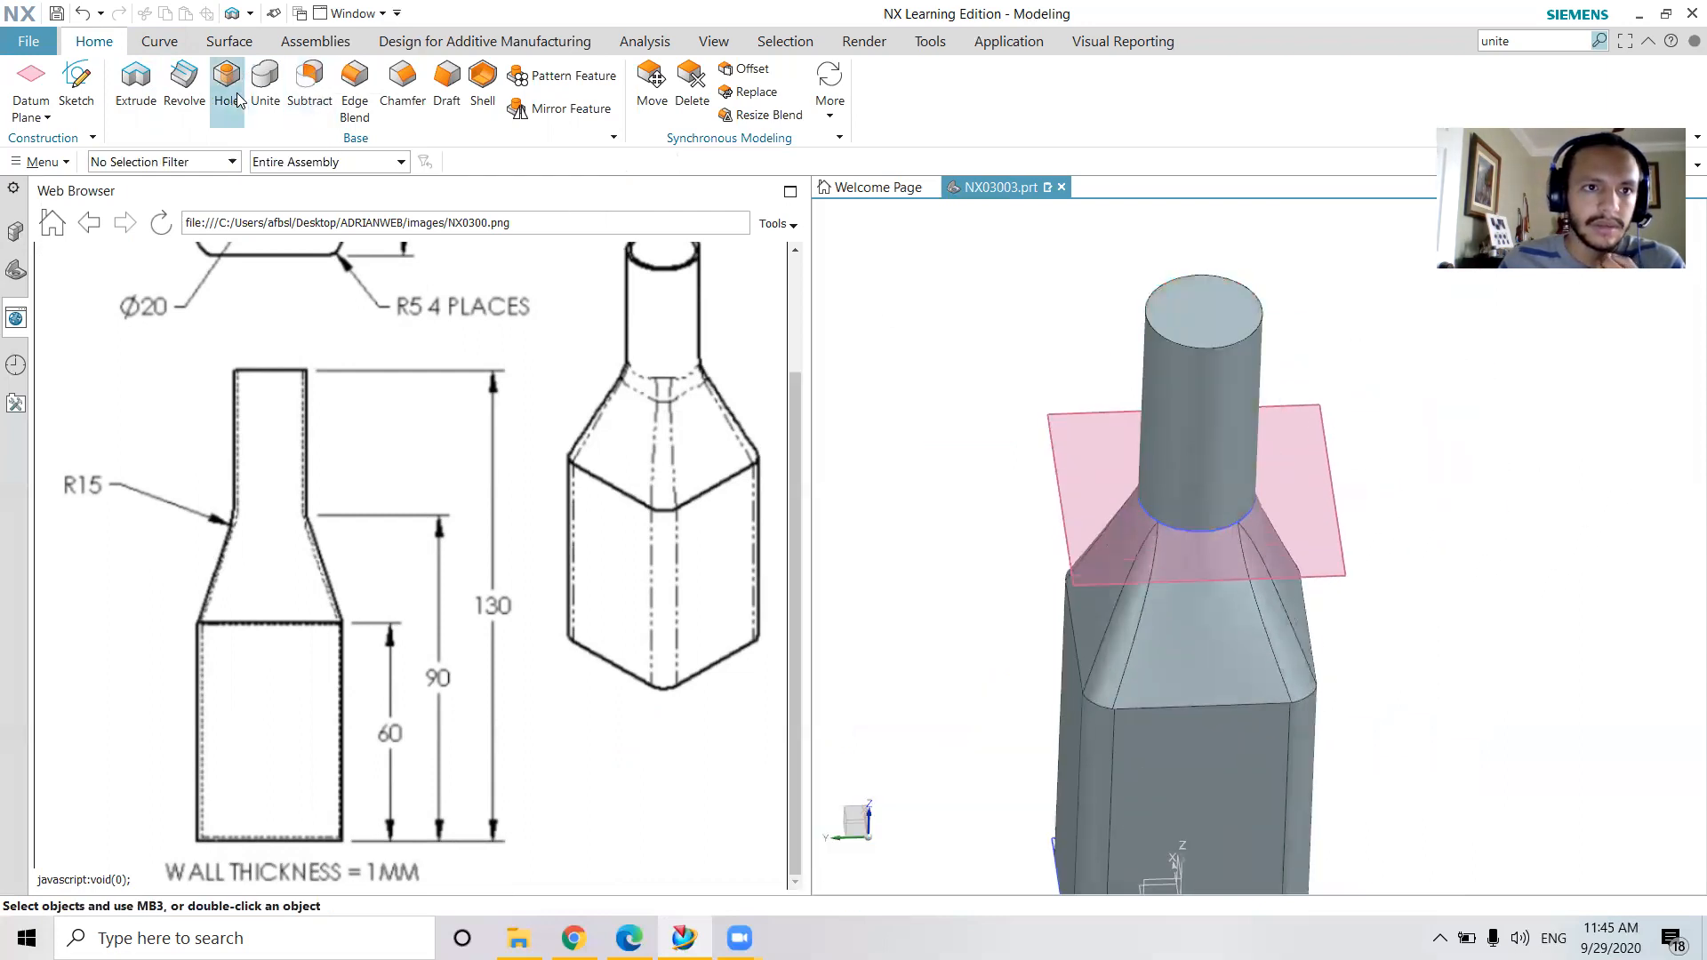
pyautogui.scroll(2, 482, 445)
pyautogui.scroll(-2, 483, 445)
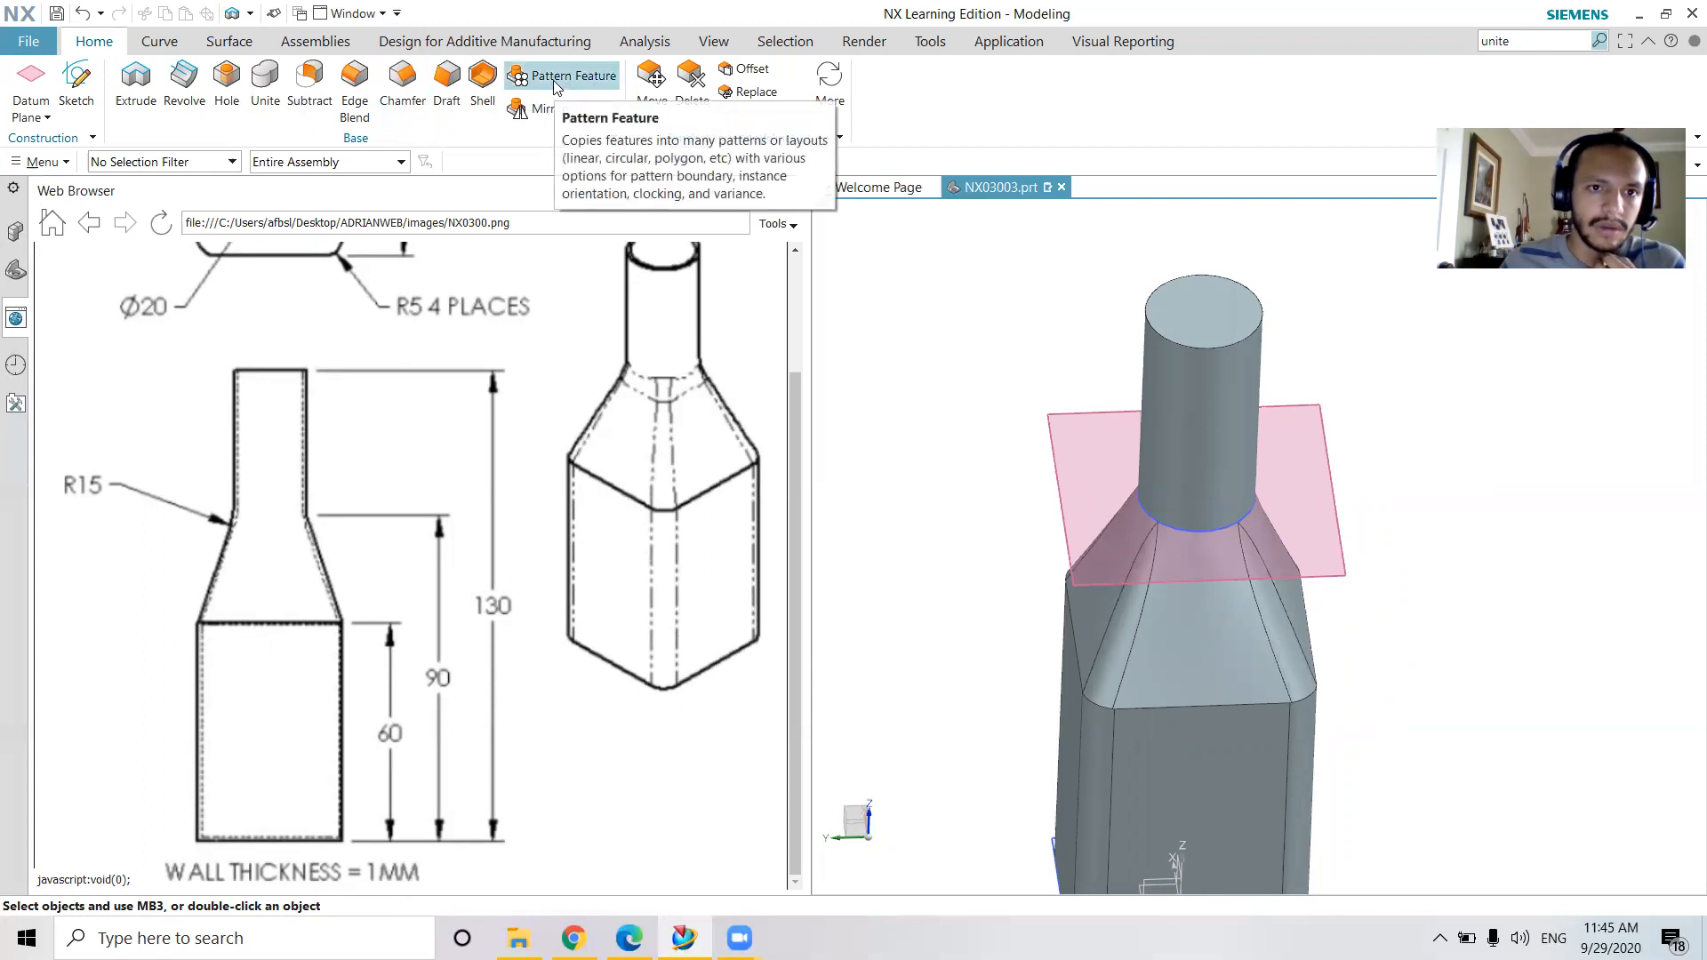
pyautogui.click(483, 78)
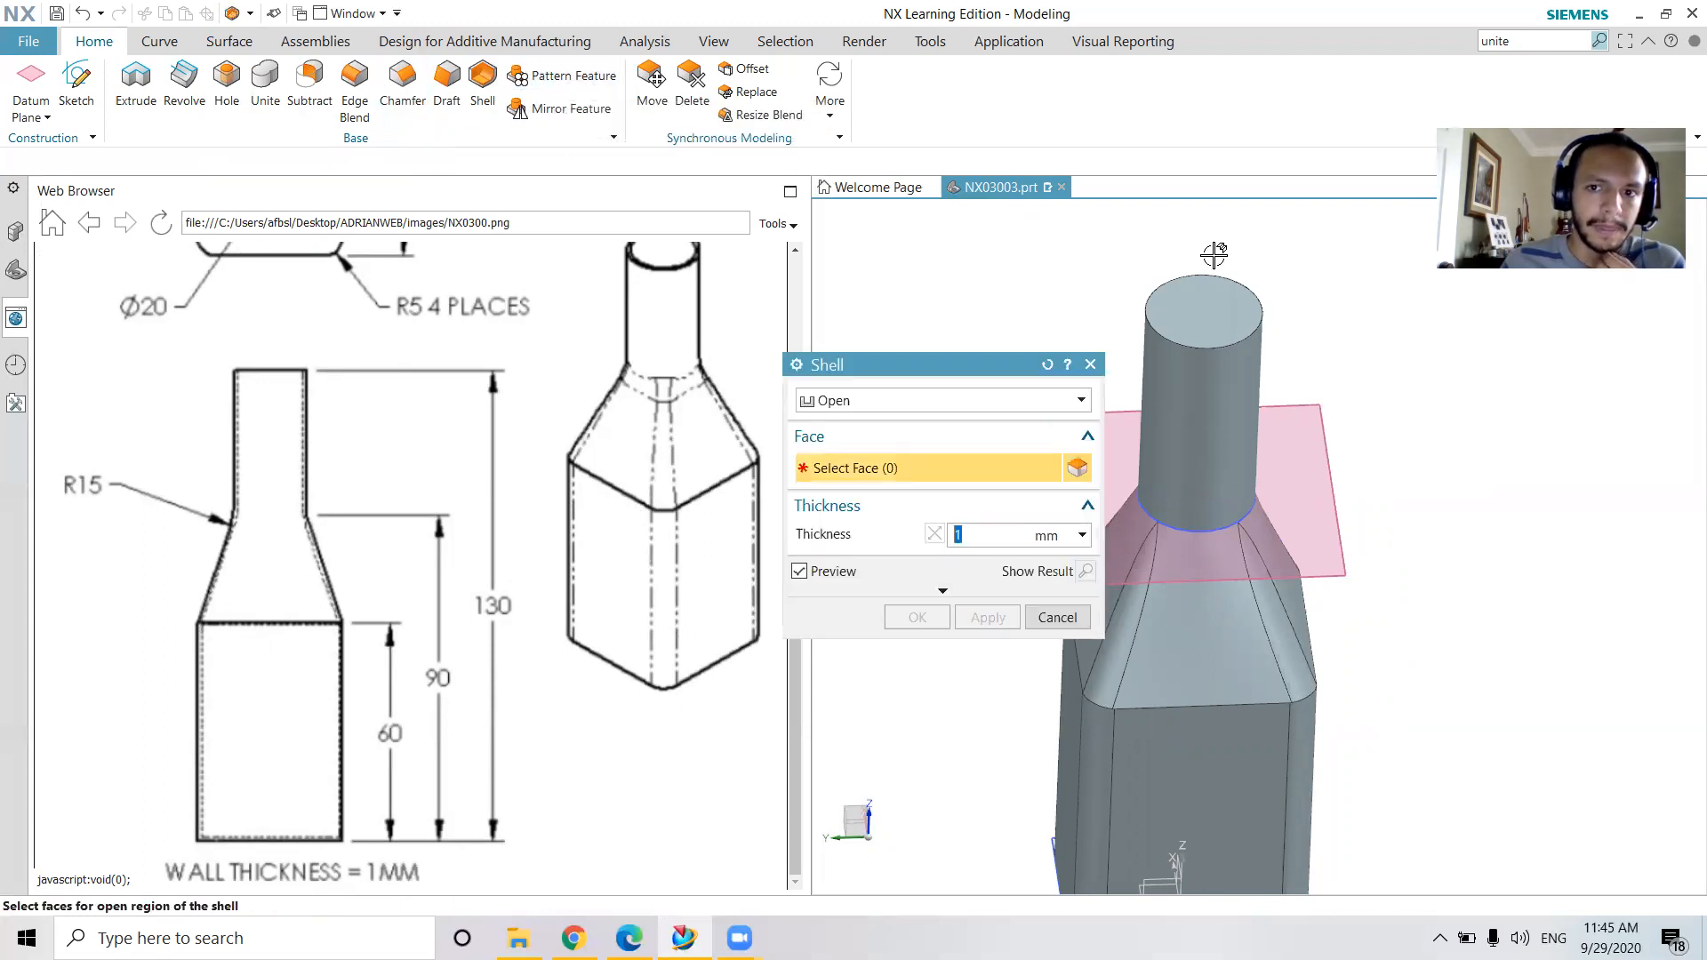
pyautogui.click(1200, 311)
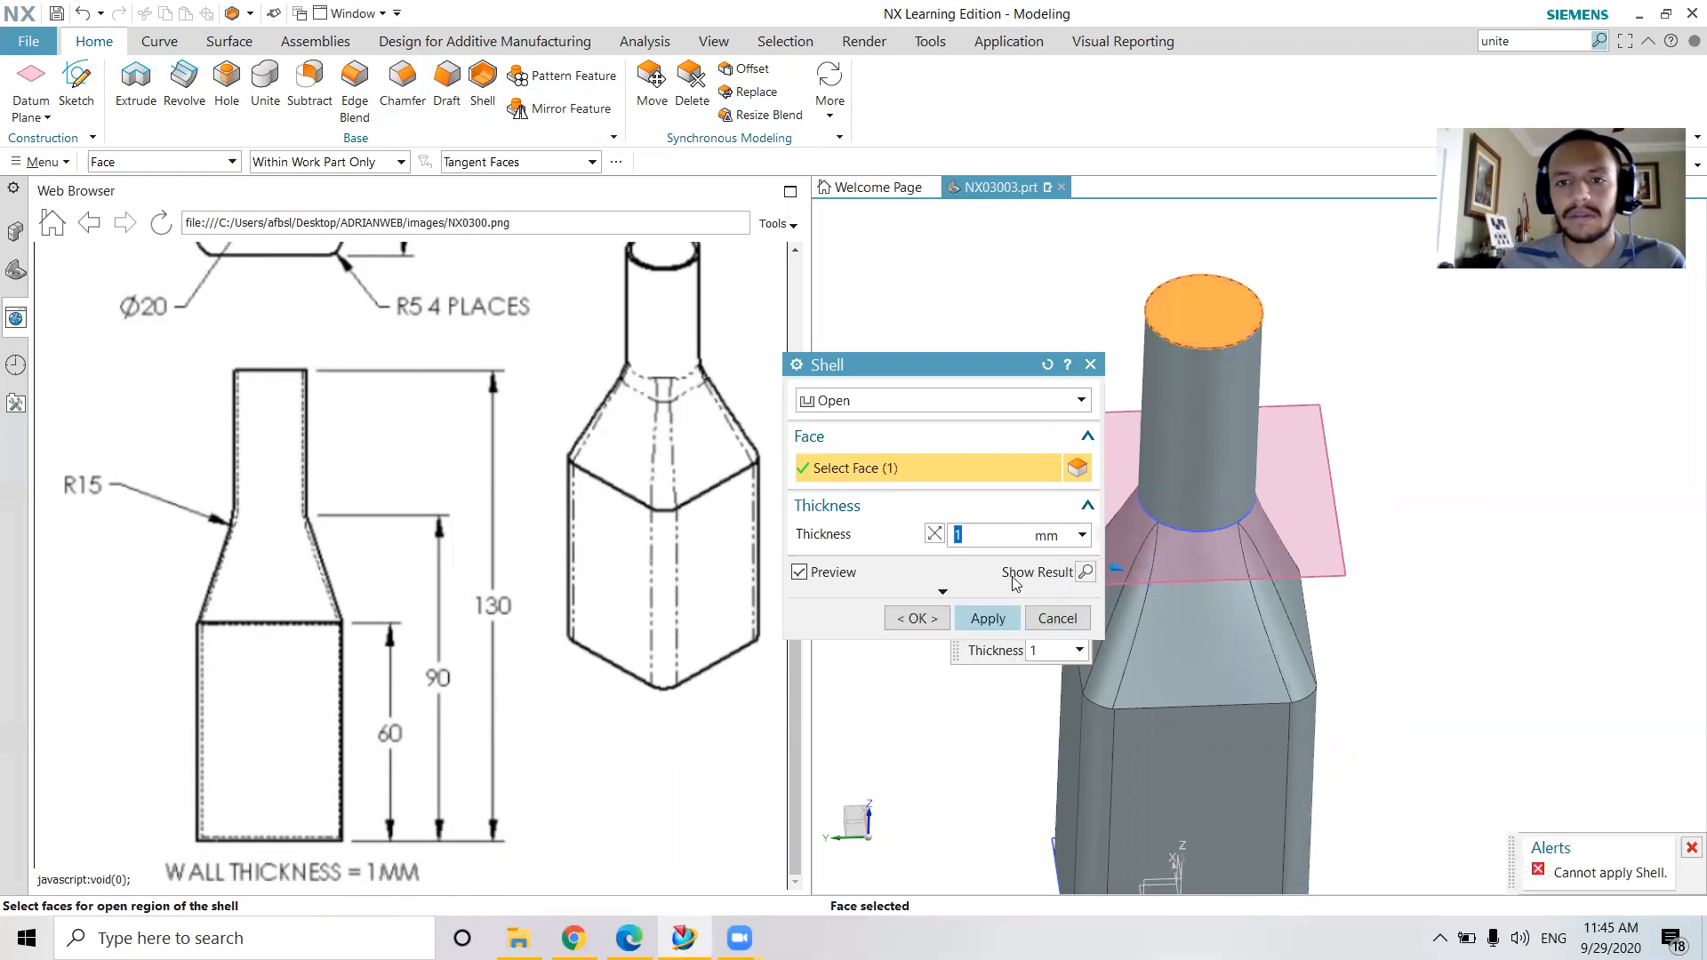
pyautogui.click(1013, 616)
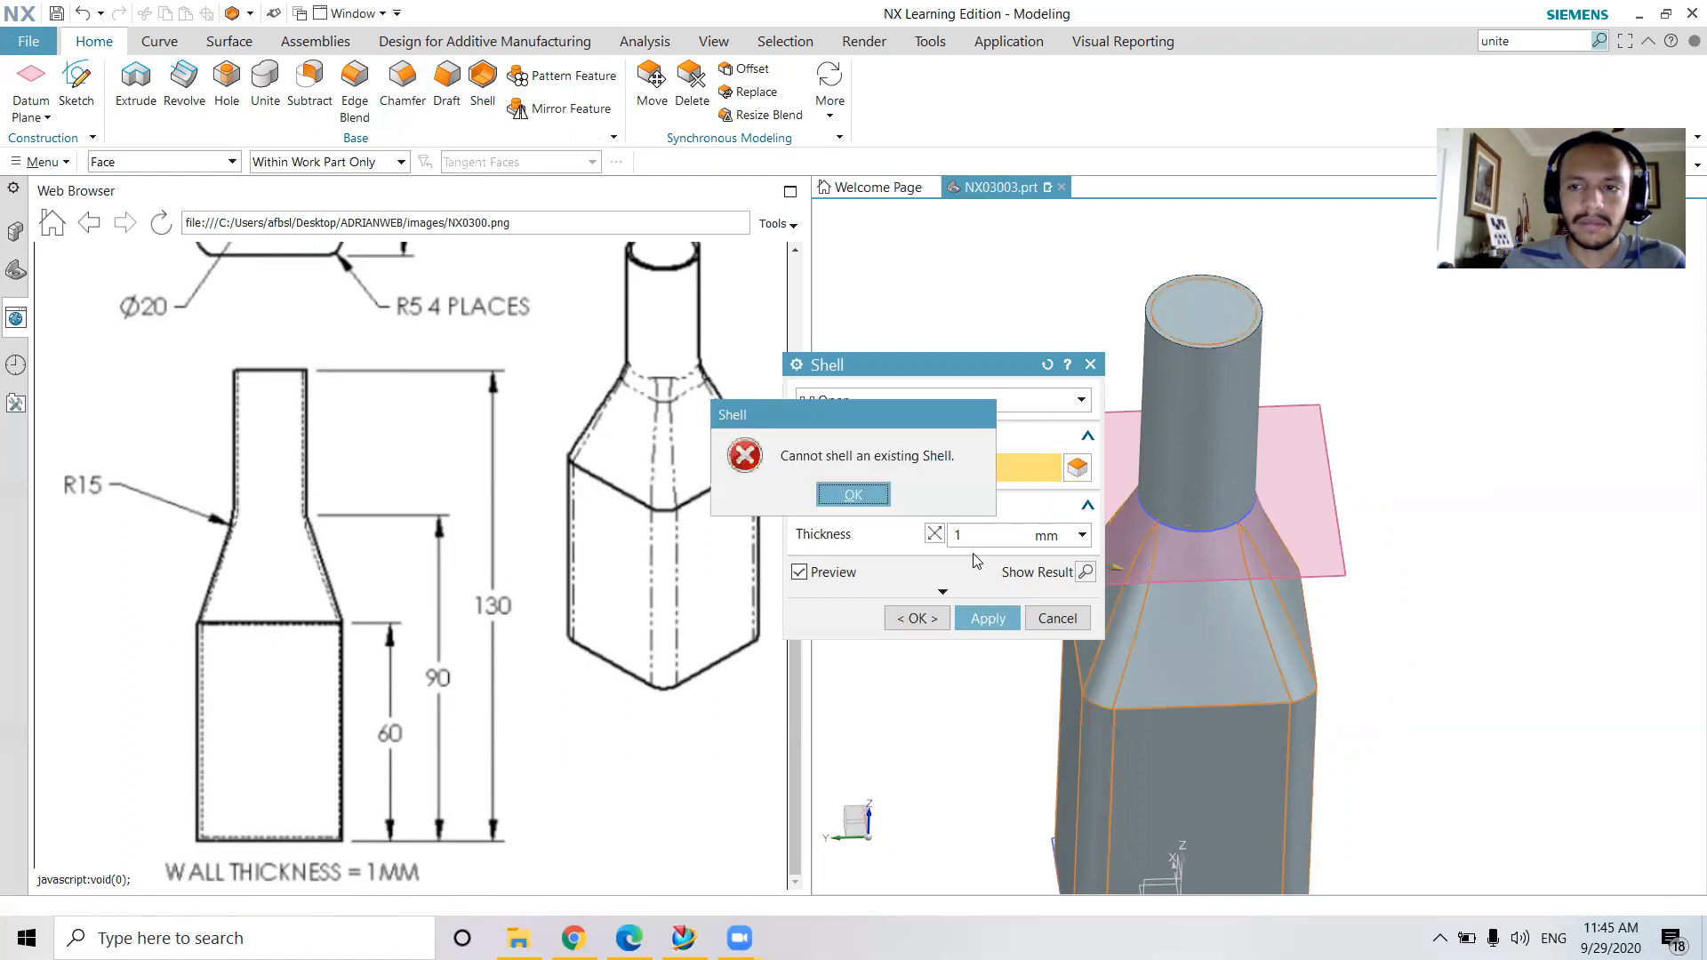
pyautogui.click(860, 493)
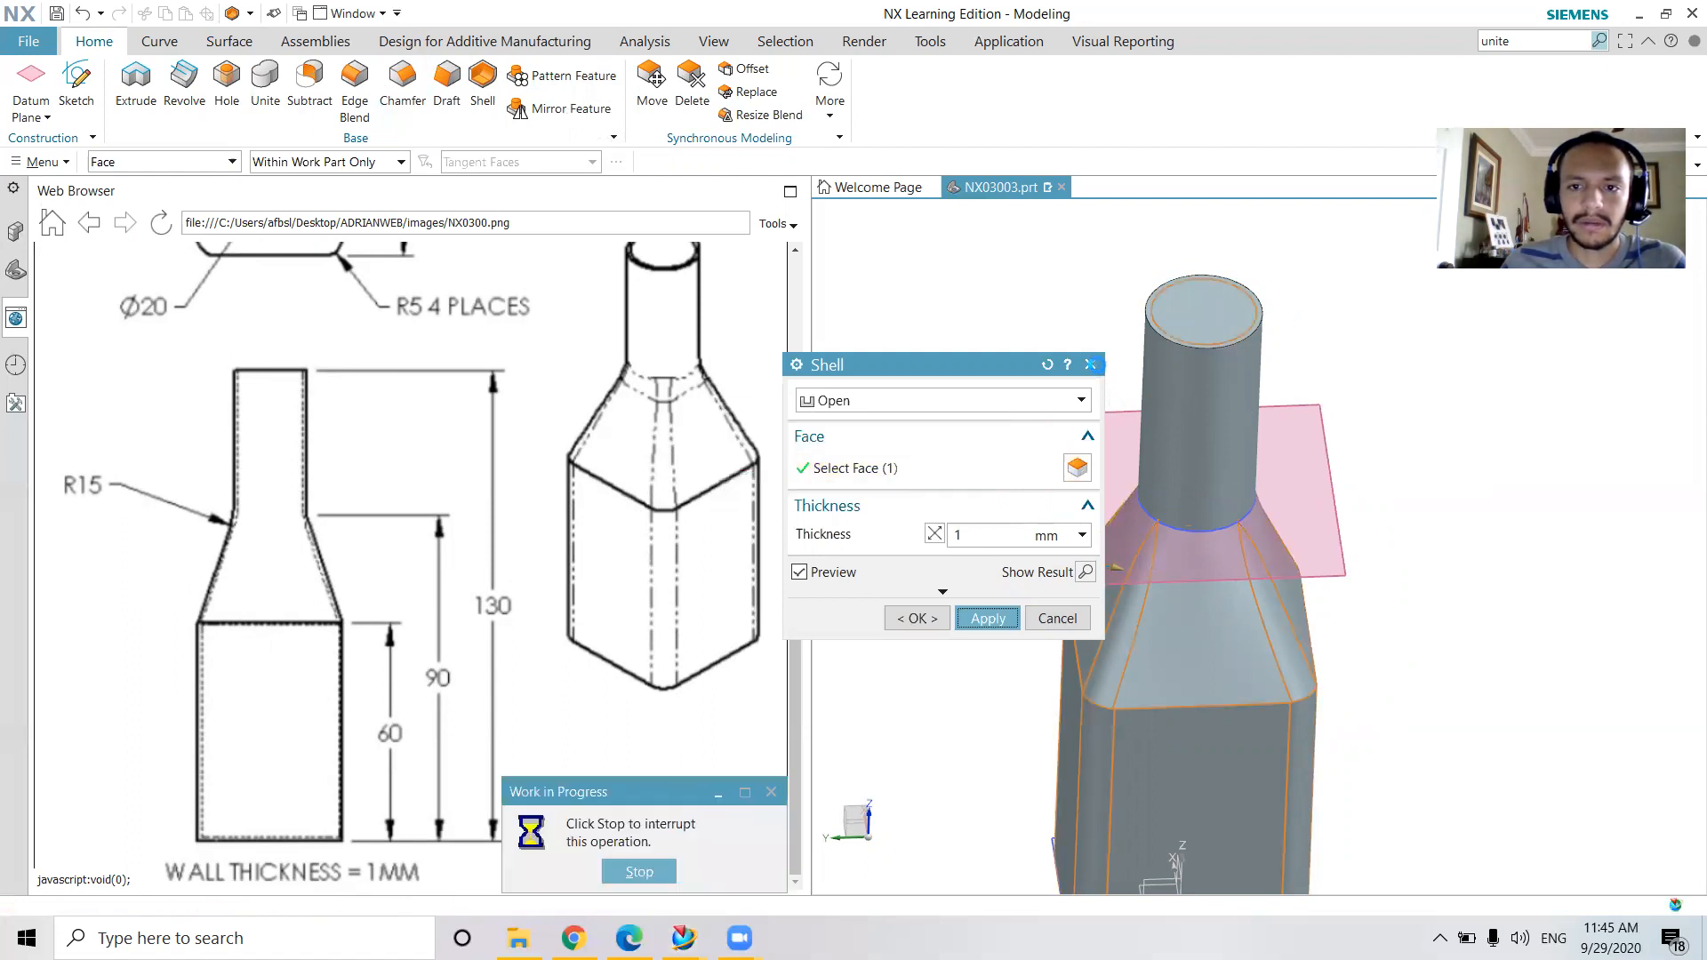
pyautogui.click(1091, 364)
# Check the model history by toggling the visibility of the Swept, Edge Blend and both Extrude features
pyautogui.moveTo(1359, 501); pyautogui.dragTo(1360, 436, button='middle')
pyautogui.click(15, 272)
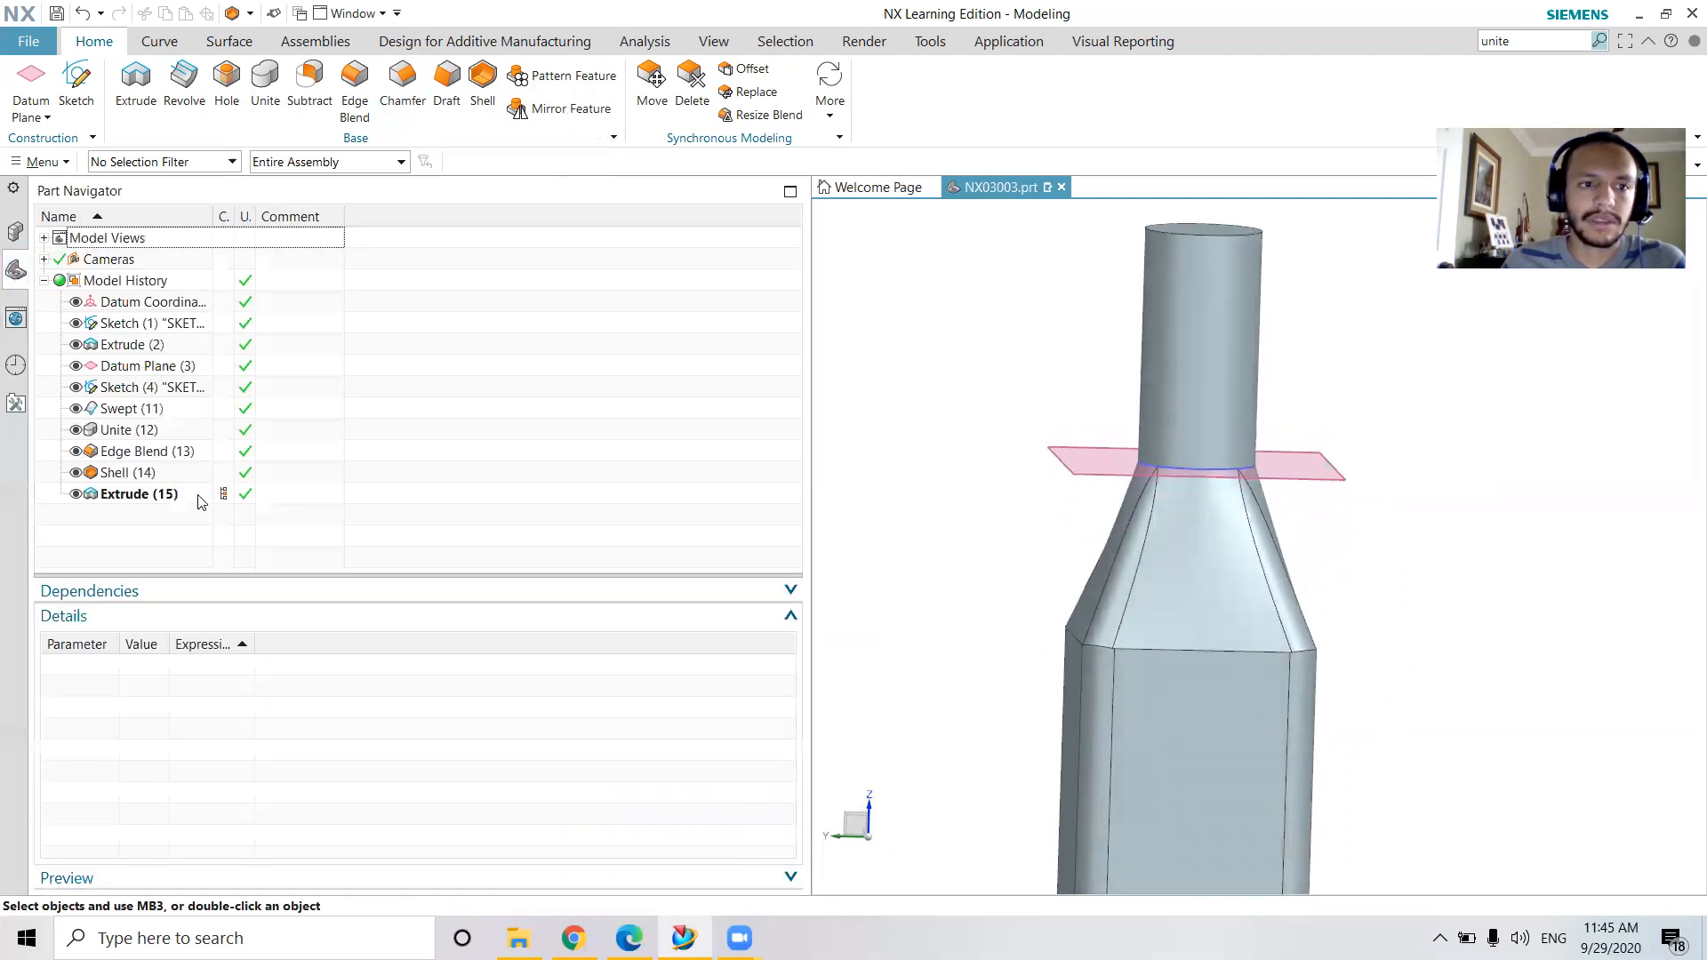
pyautogui.click(76, 410)
pyautogui.click(76, 410)
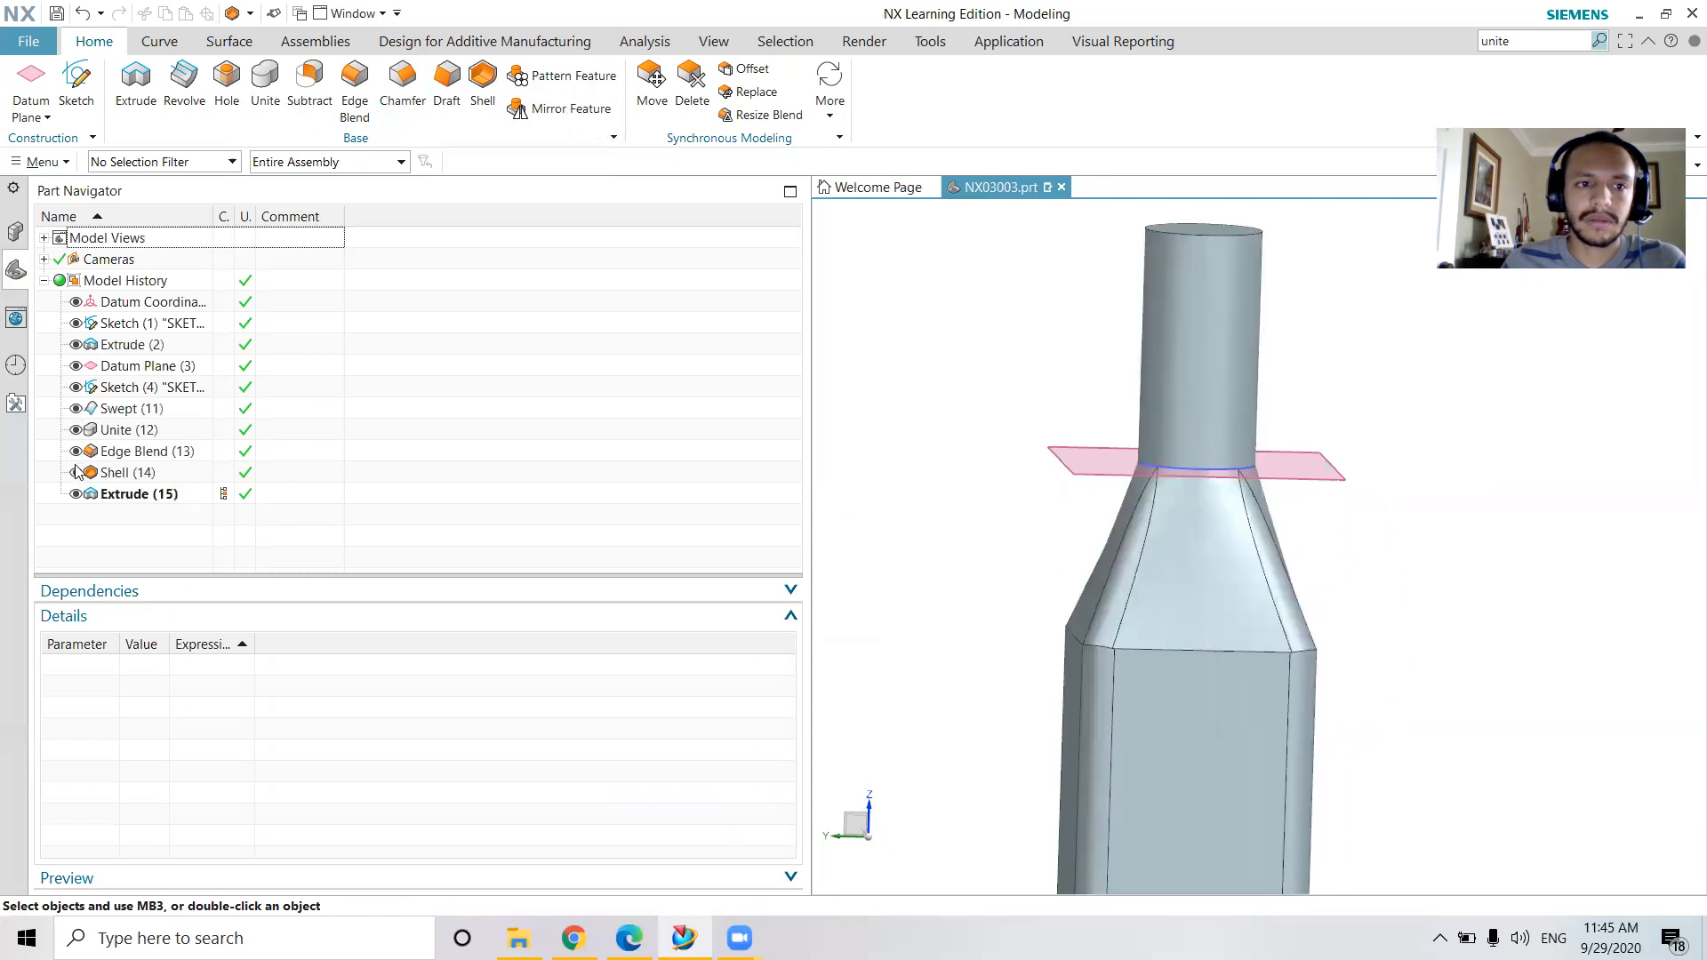
pyautogui.click(77, 452)
pyautogui.click(77, 452)
pyautogui.click(71, 494)
pyautogui.click(72, 494)
pyautogui.click(77, 345)
pyautogui.click(76, 345)
pyautogui.click(76, 345)
pyautogui.click(77, 345)
# Examine the joint between the bottle's neck and shoulder, temporarily hiding the solid body to check the underlying sketches and datum plane
pyautogui.moveTo(1204, 457); pyautogui.dragTo(1219, 601, button='middle')
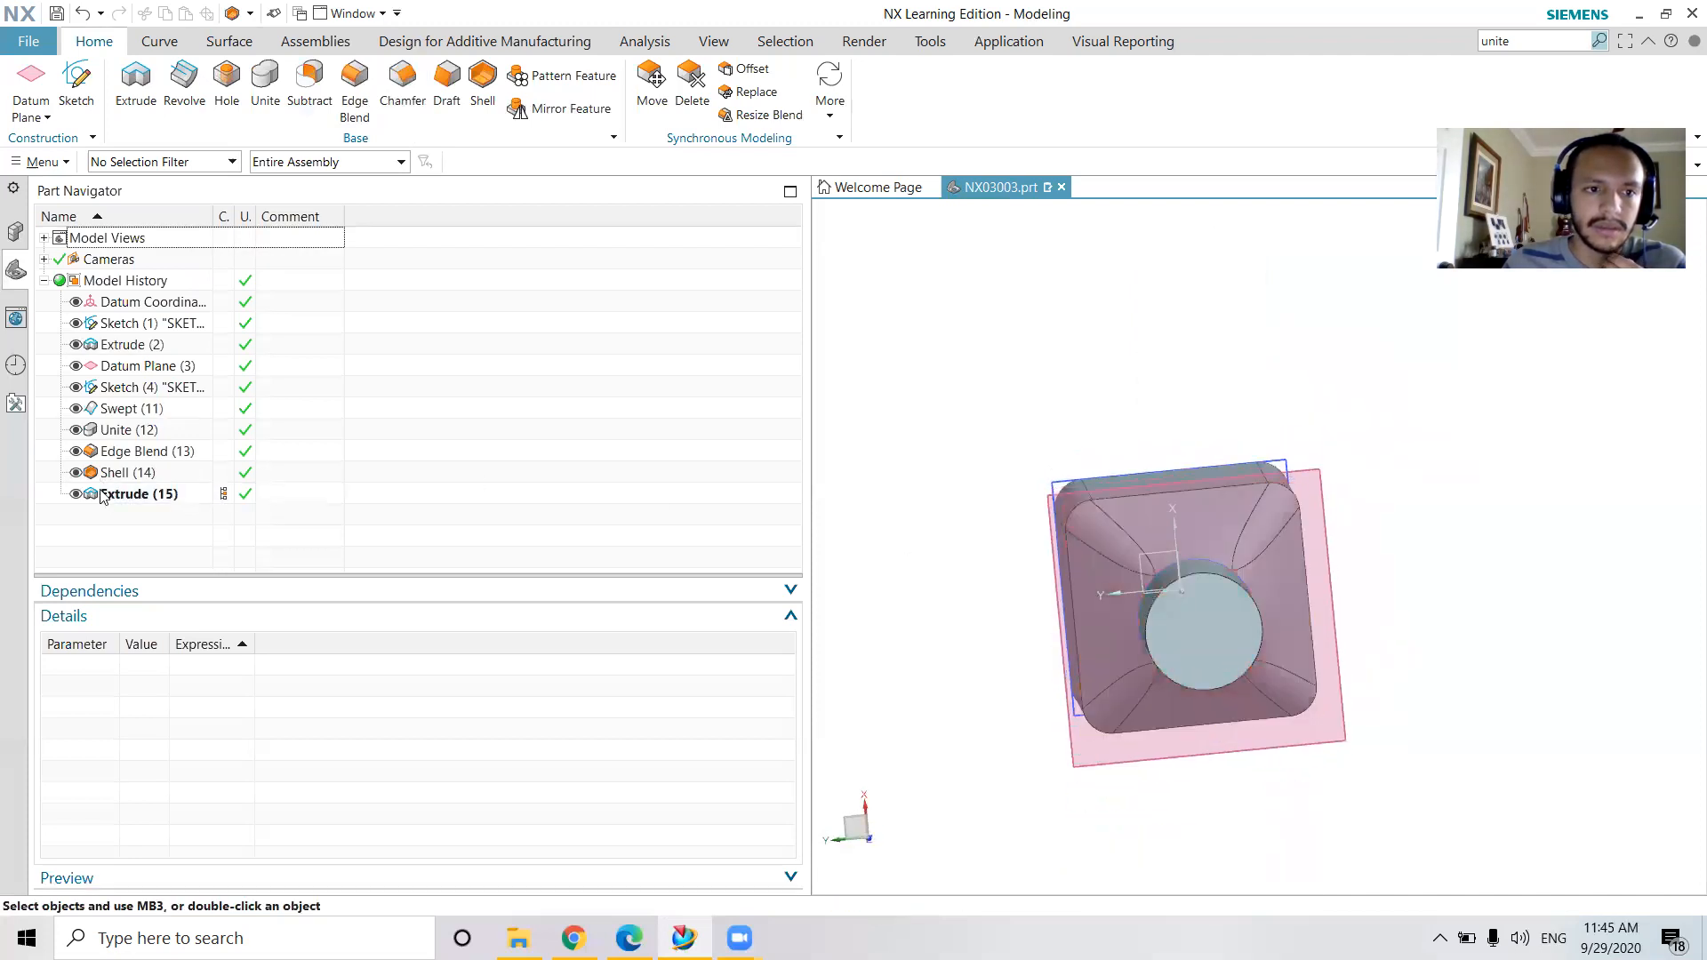
pyautogui.moveTo(1209, 606); pyautogui.dragTo(1216, 562, button='middle')
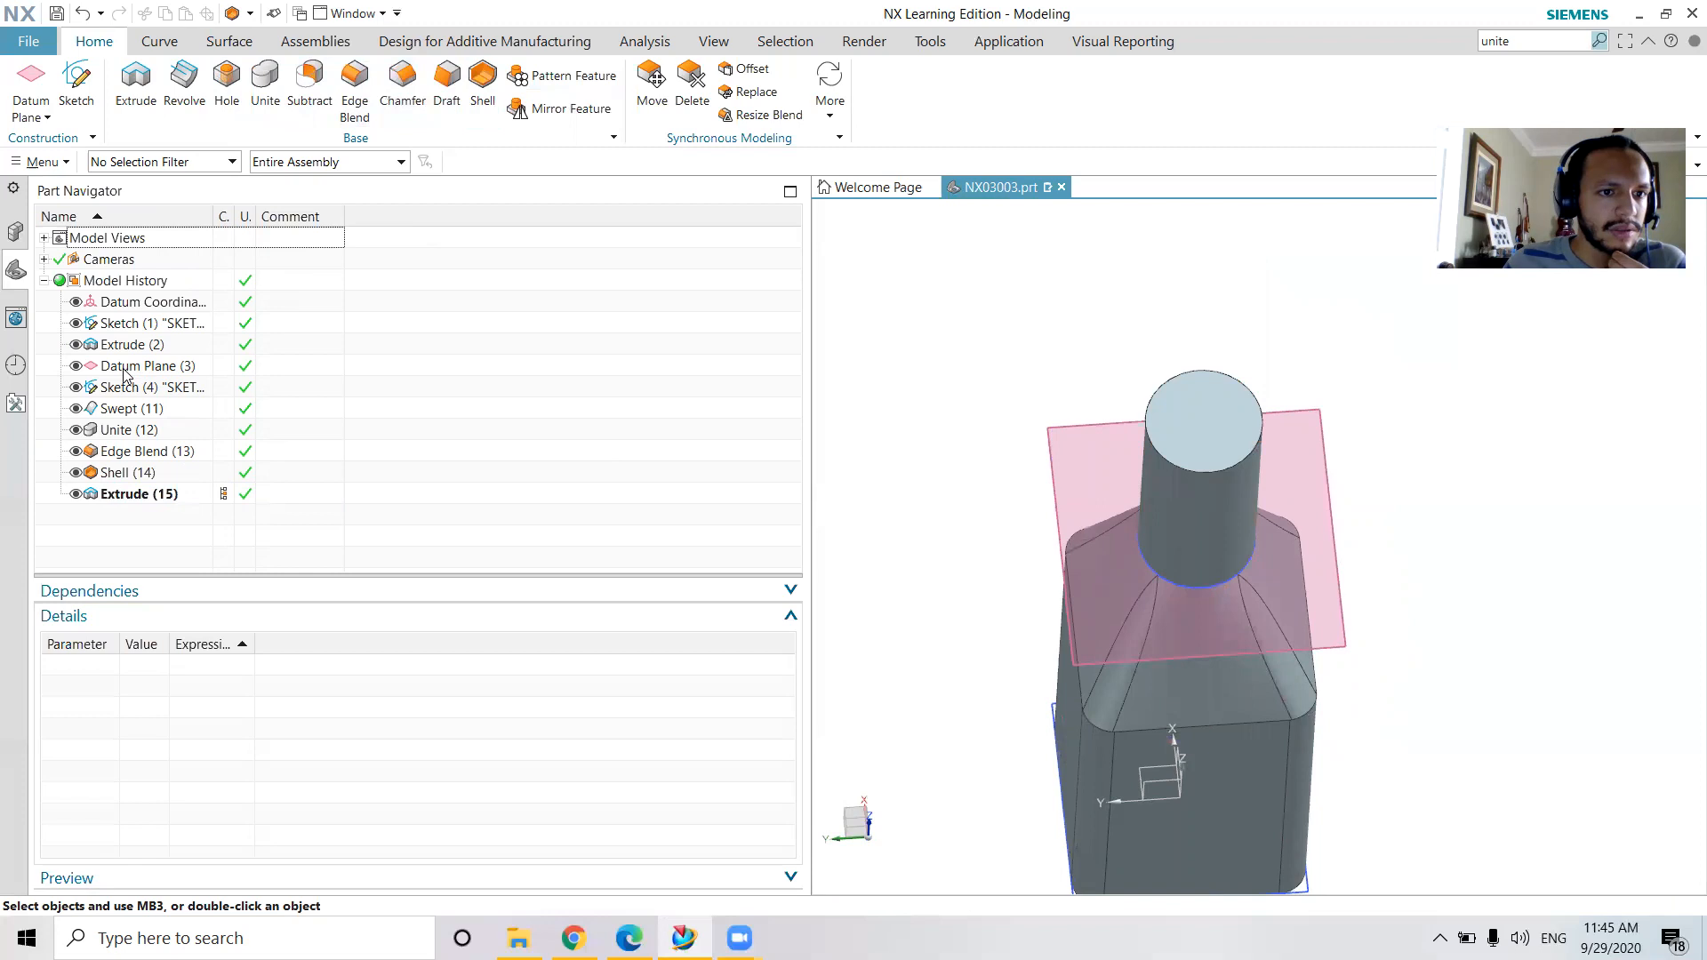
pyautogui.moveTo(1014, 552); pyautogui.dragTo(1058, 418, button='middle')
pyautogui.scroll(5, 1249, 462)
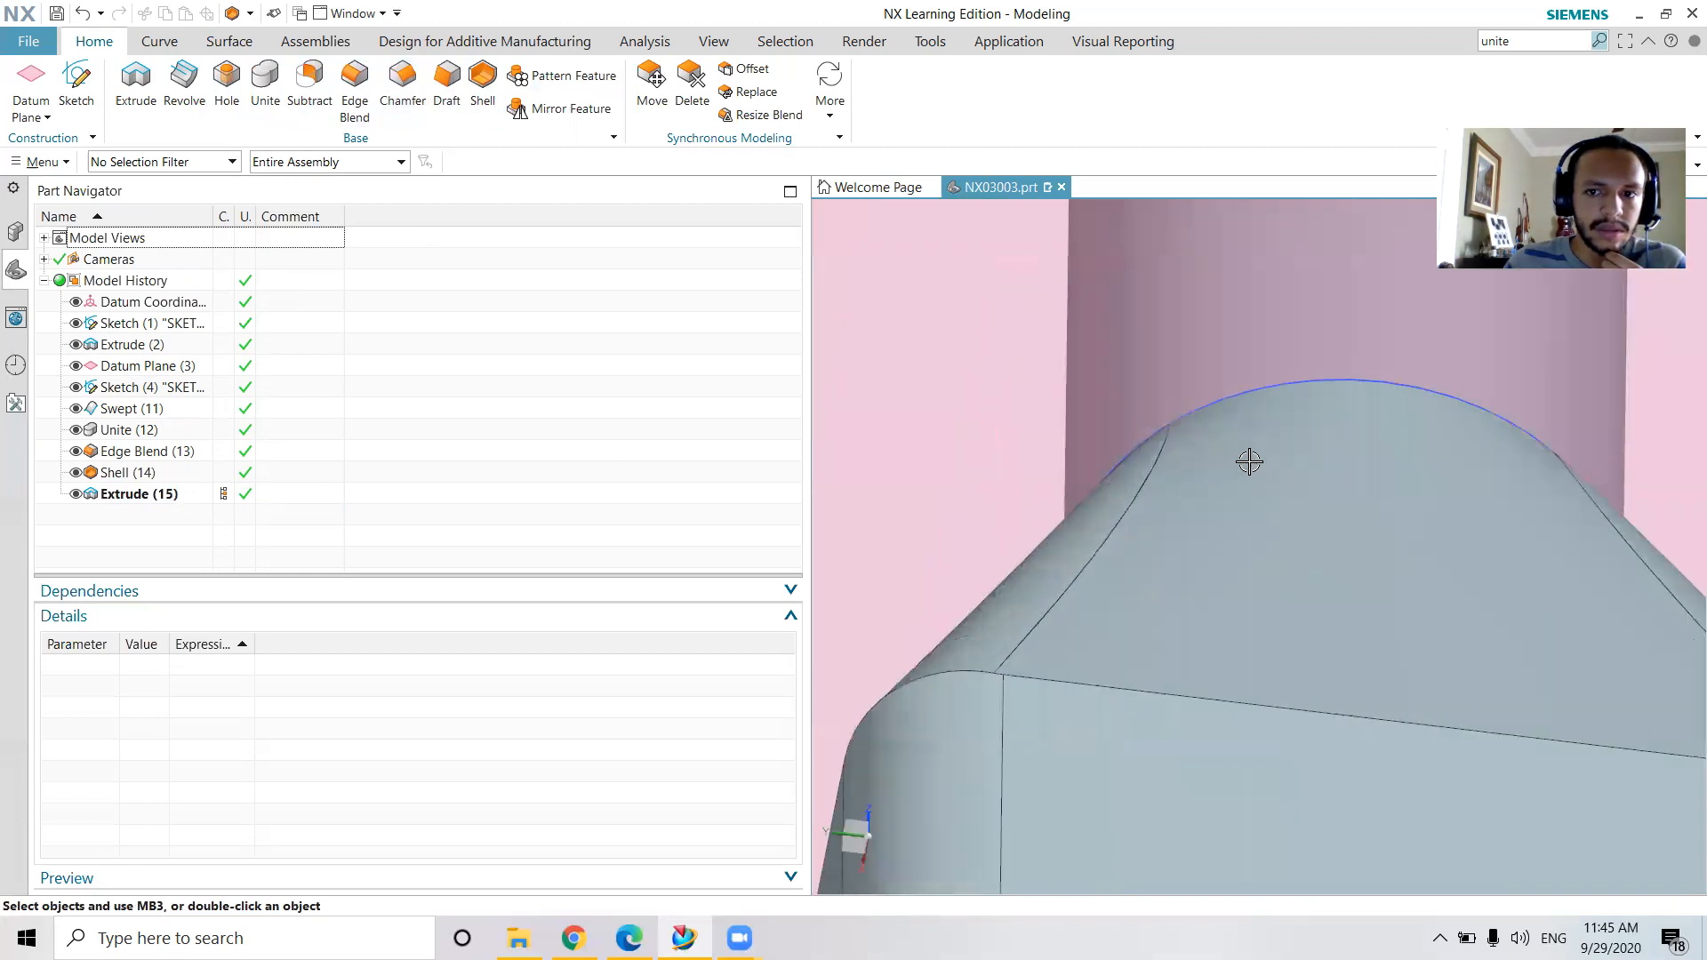
pyautogui.scroll(-3, 1249, 462)
pyautogui.rightClick(1322, 516)
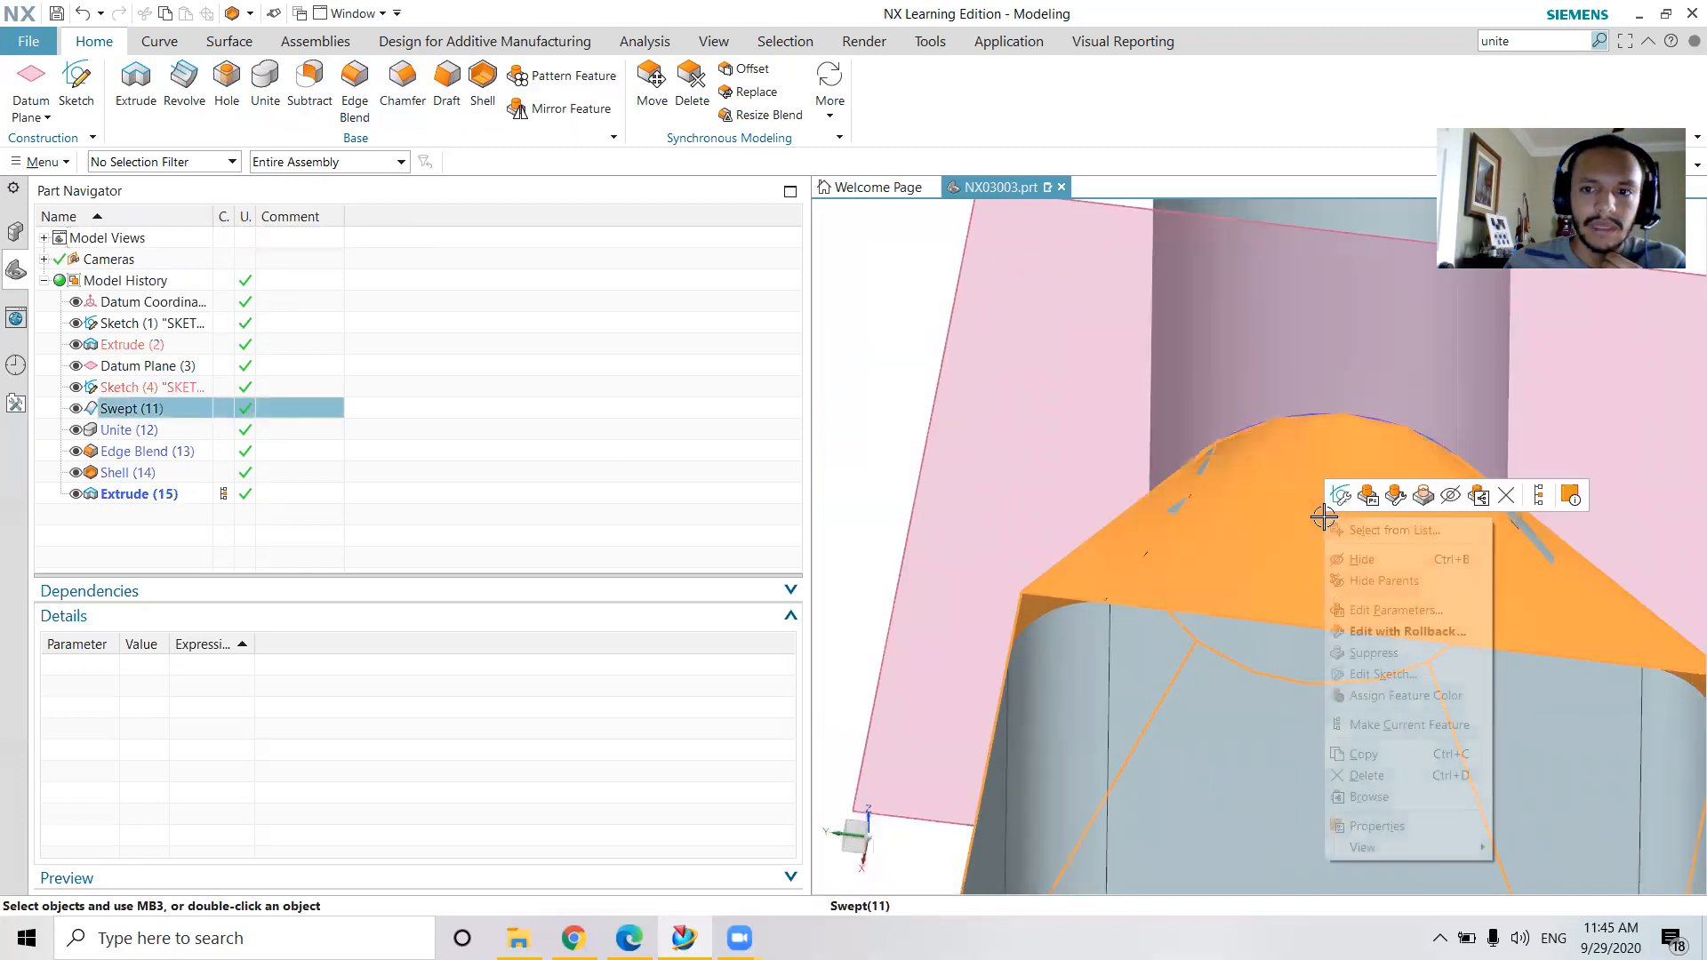
pyautogui.click(1374, 560)
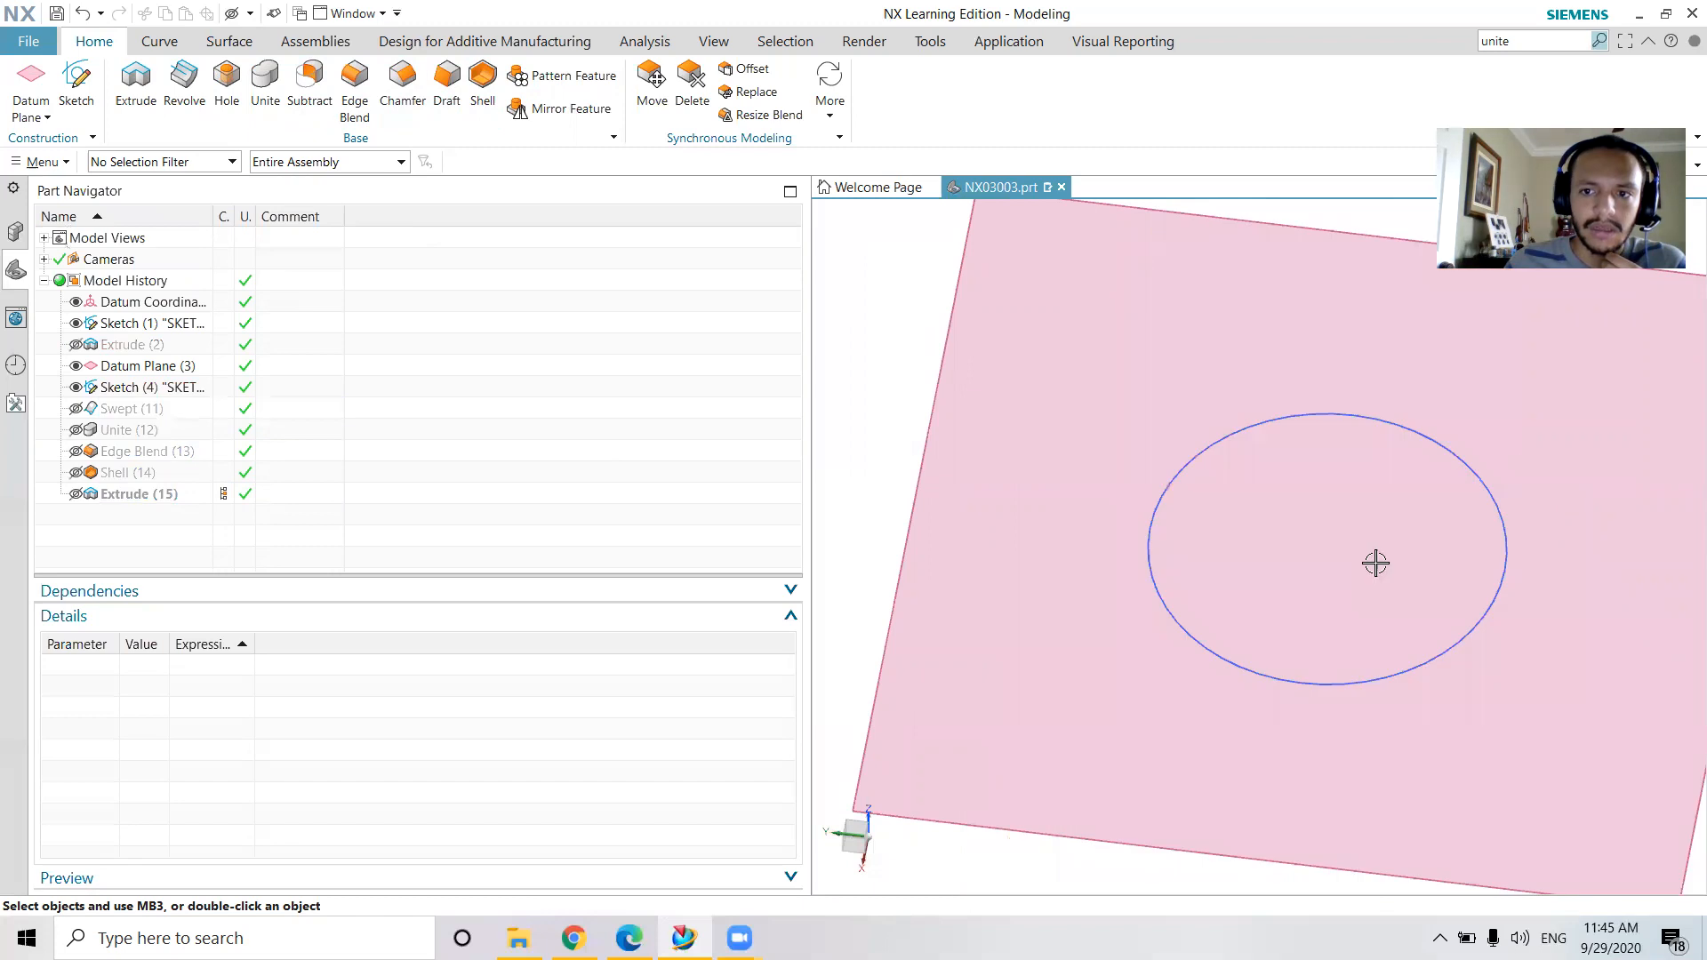
pyautogui.rightClick(1374, 562)
pyautogui.click(758, 460)
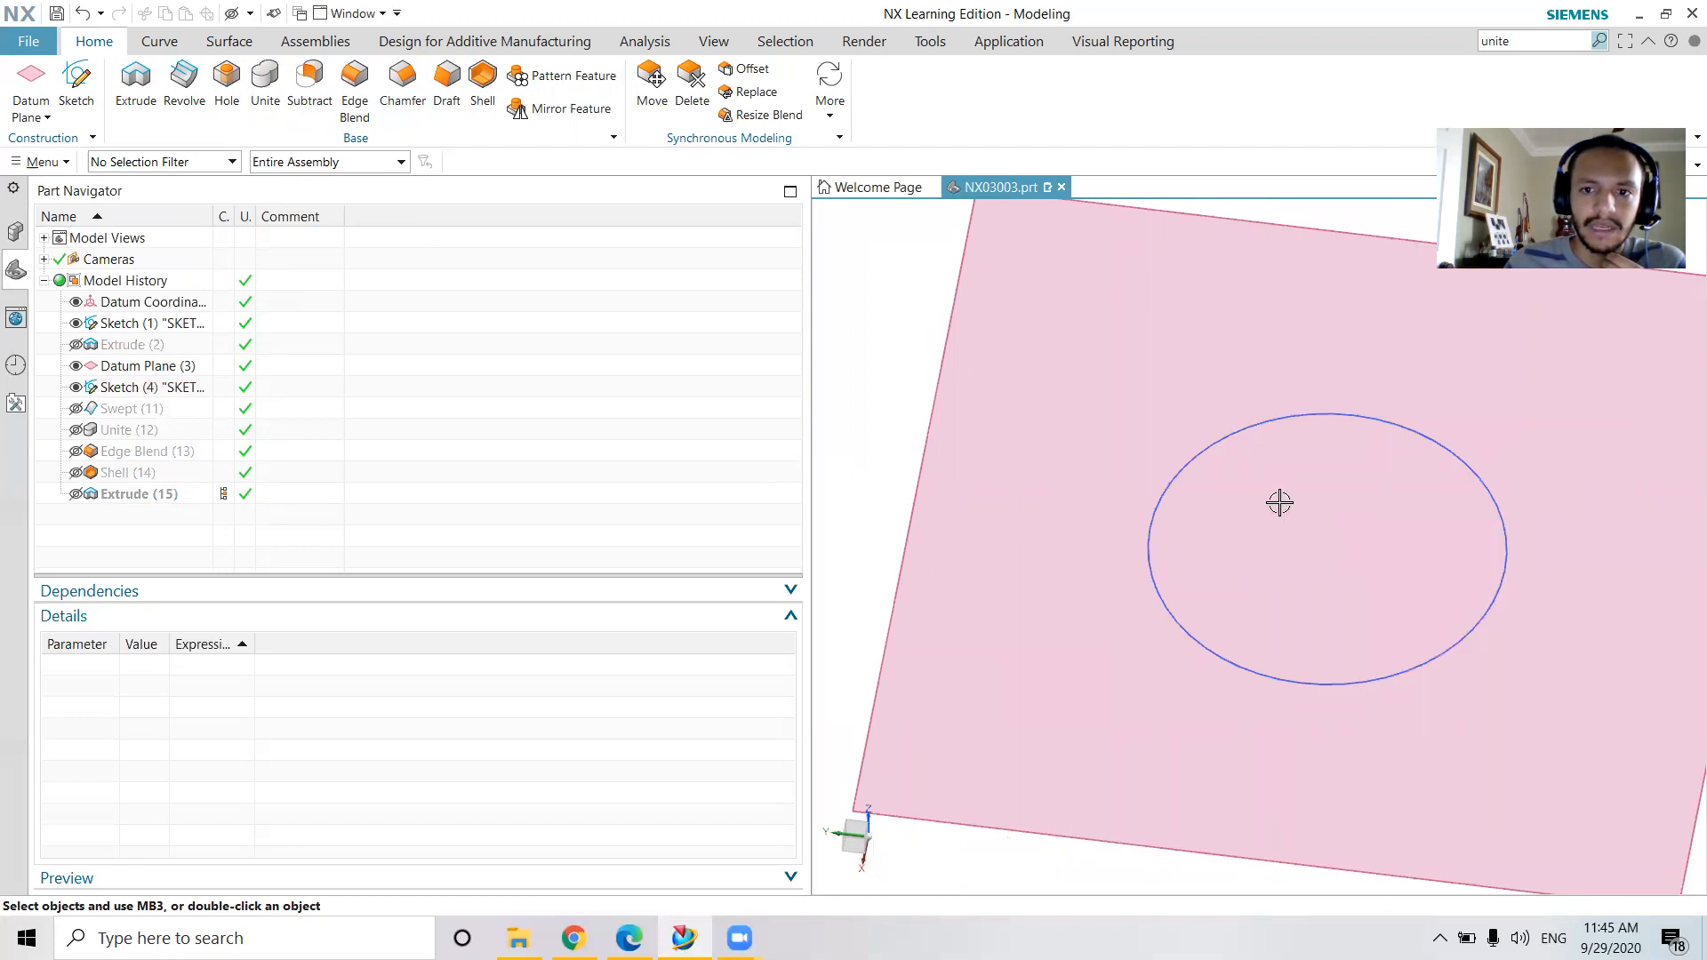
pyautogui.moveTo(1280, 503); pyautogui.dragTo(1280, 617, button='middle')
pyautogui.scroll(-5, 1284, 613)
pyautogui.scroll(-3, 1069, 558)
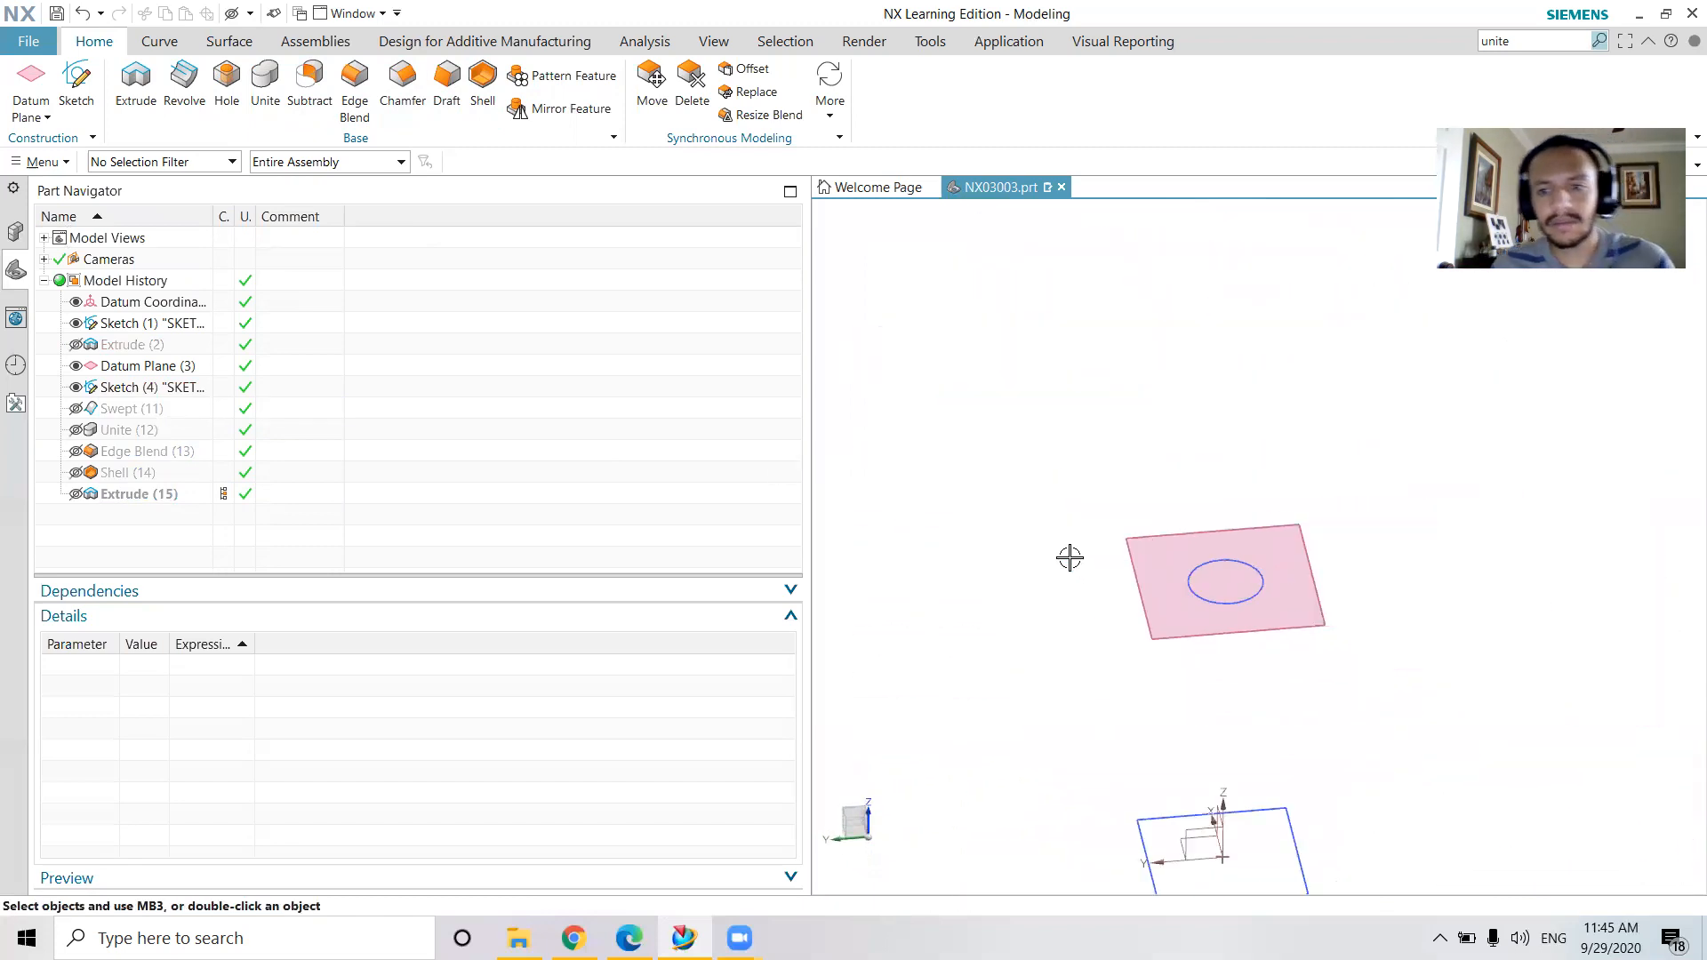
pyautogui.scroll(-3, 1069, 557)
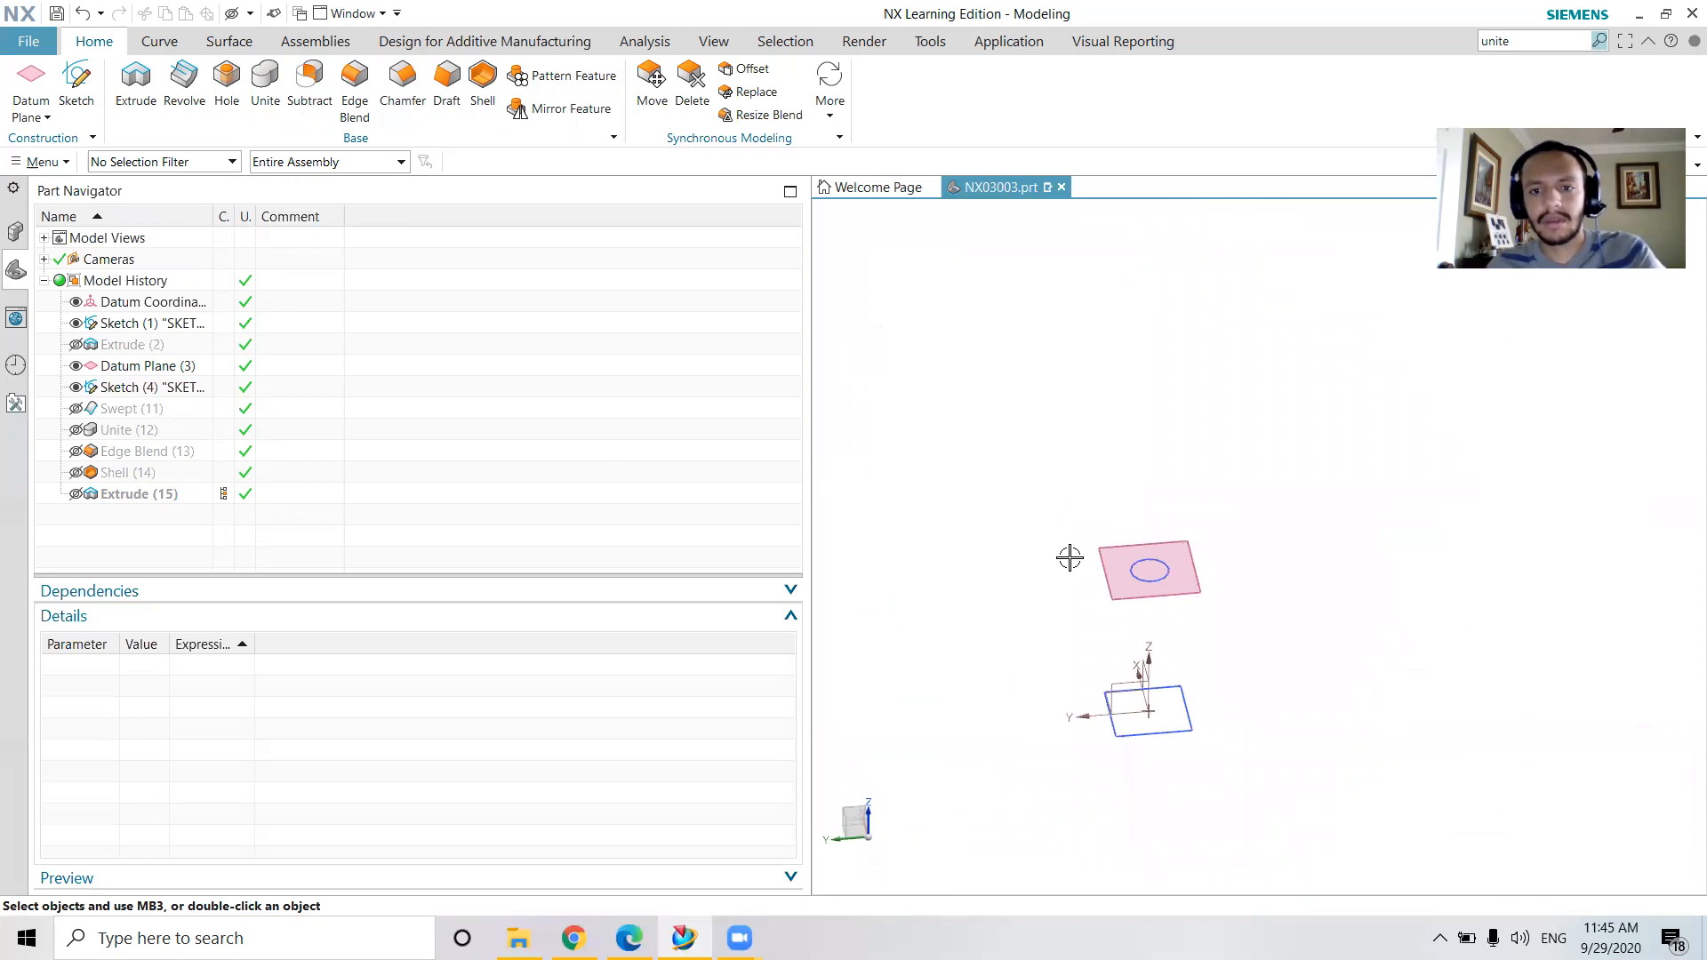
pyautogui.click(77, 413)
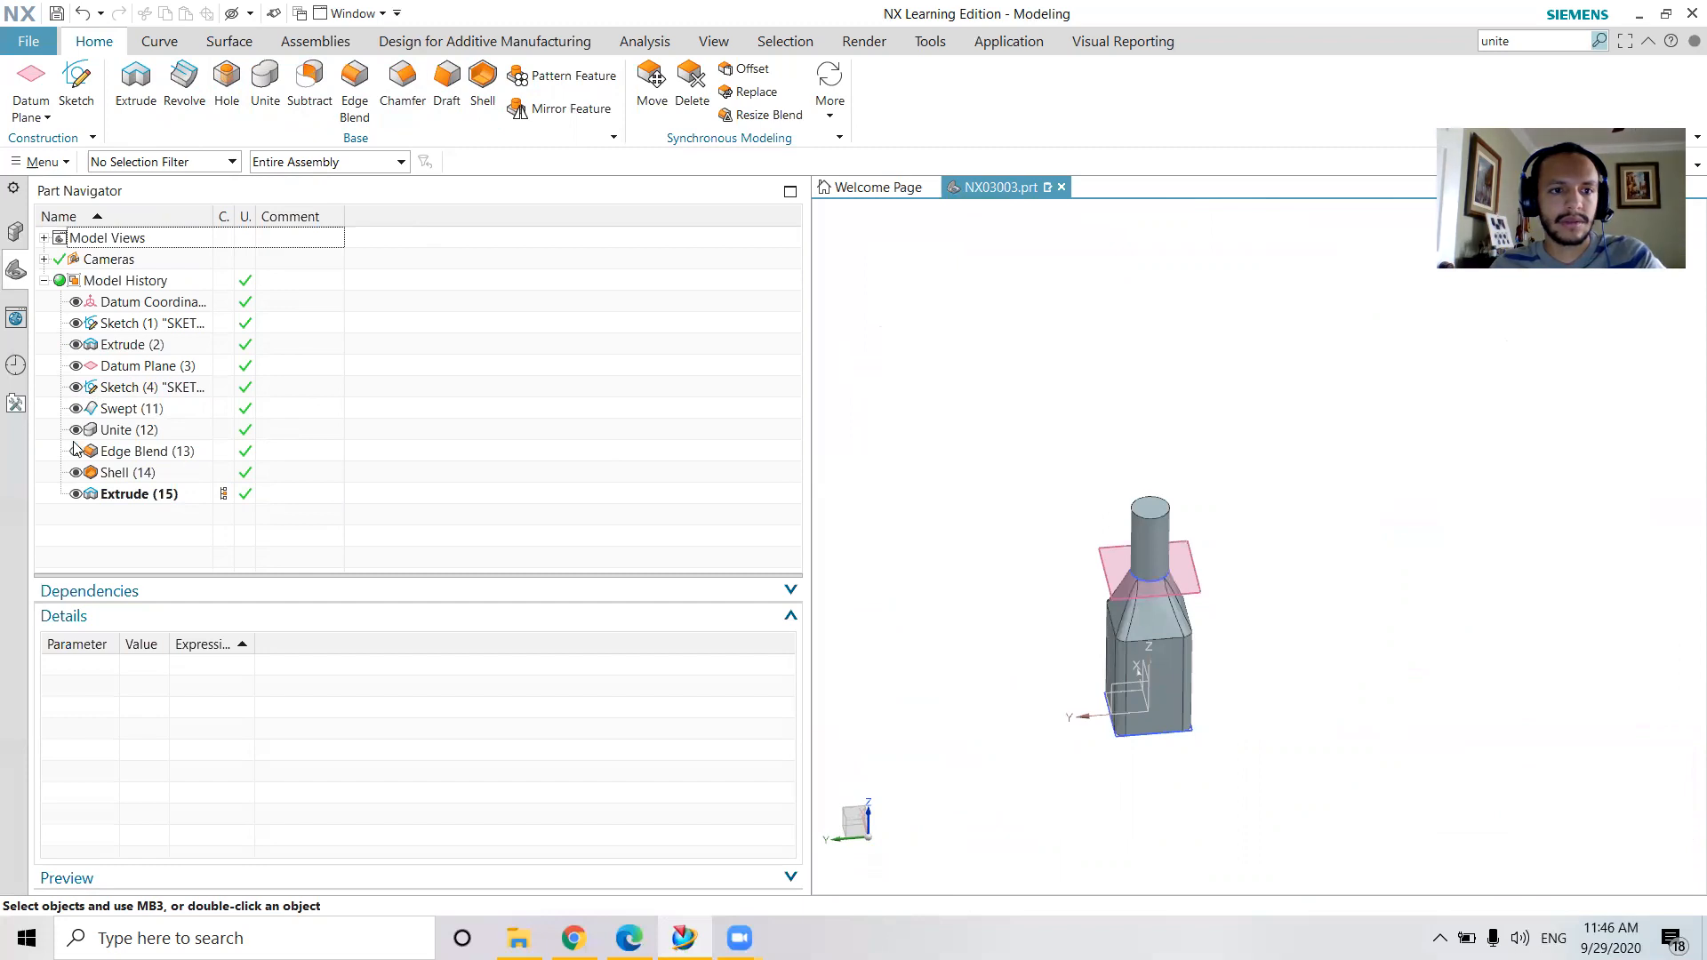
# Delete the Shell feature that precedes the neck Extrude in the model history, and leave the solid body shown
pyautogui.click(77, 472)
pyautogui.click(107, 474)
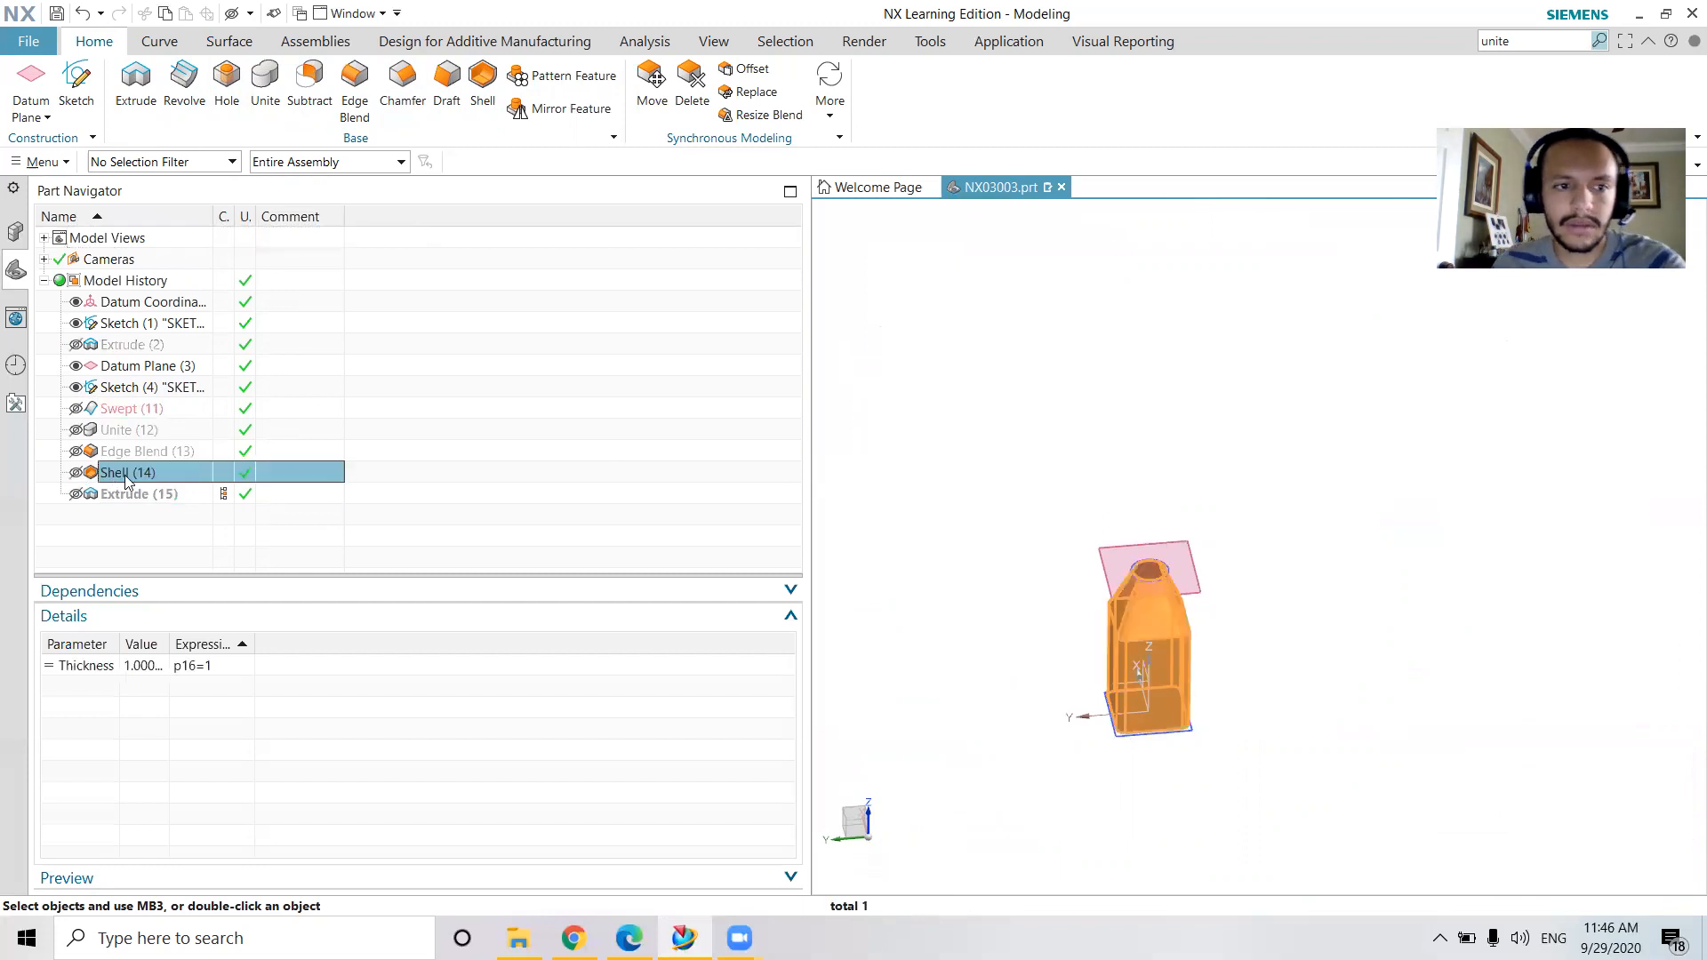
pyautogui.rightClick(111, 475)
pyautogui.click(168, 369)
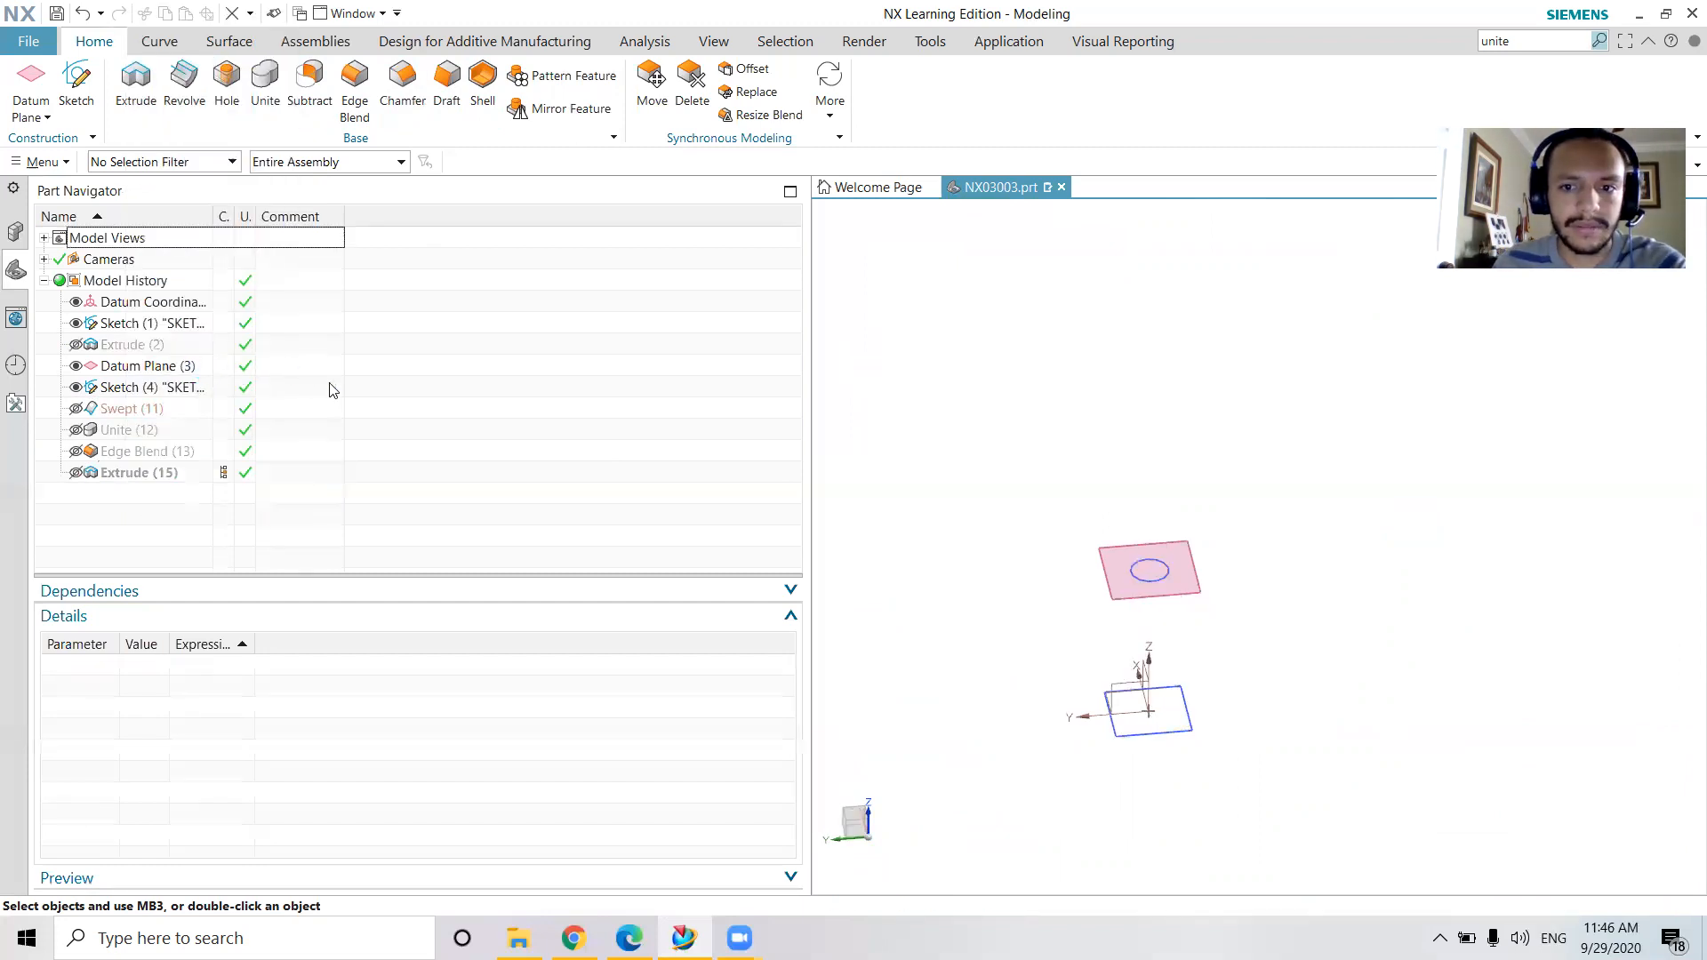
pyautogui.click(77, 431)
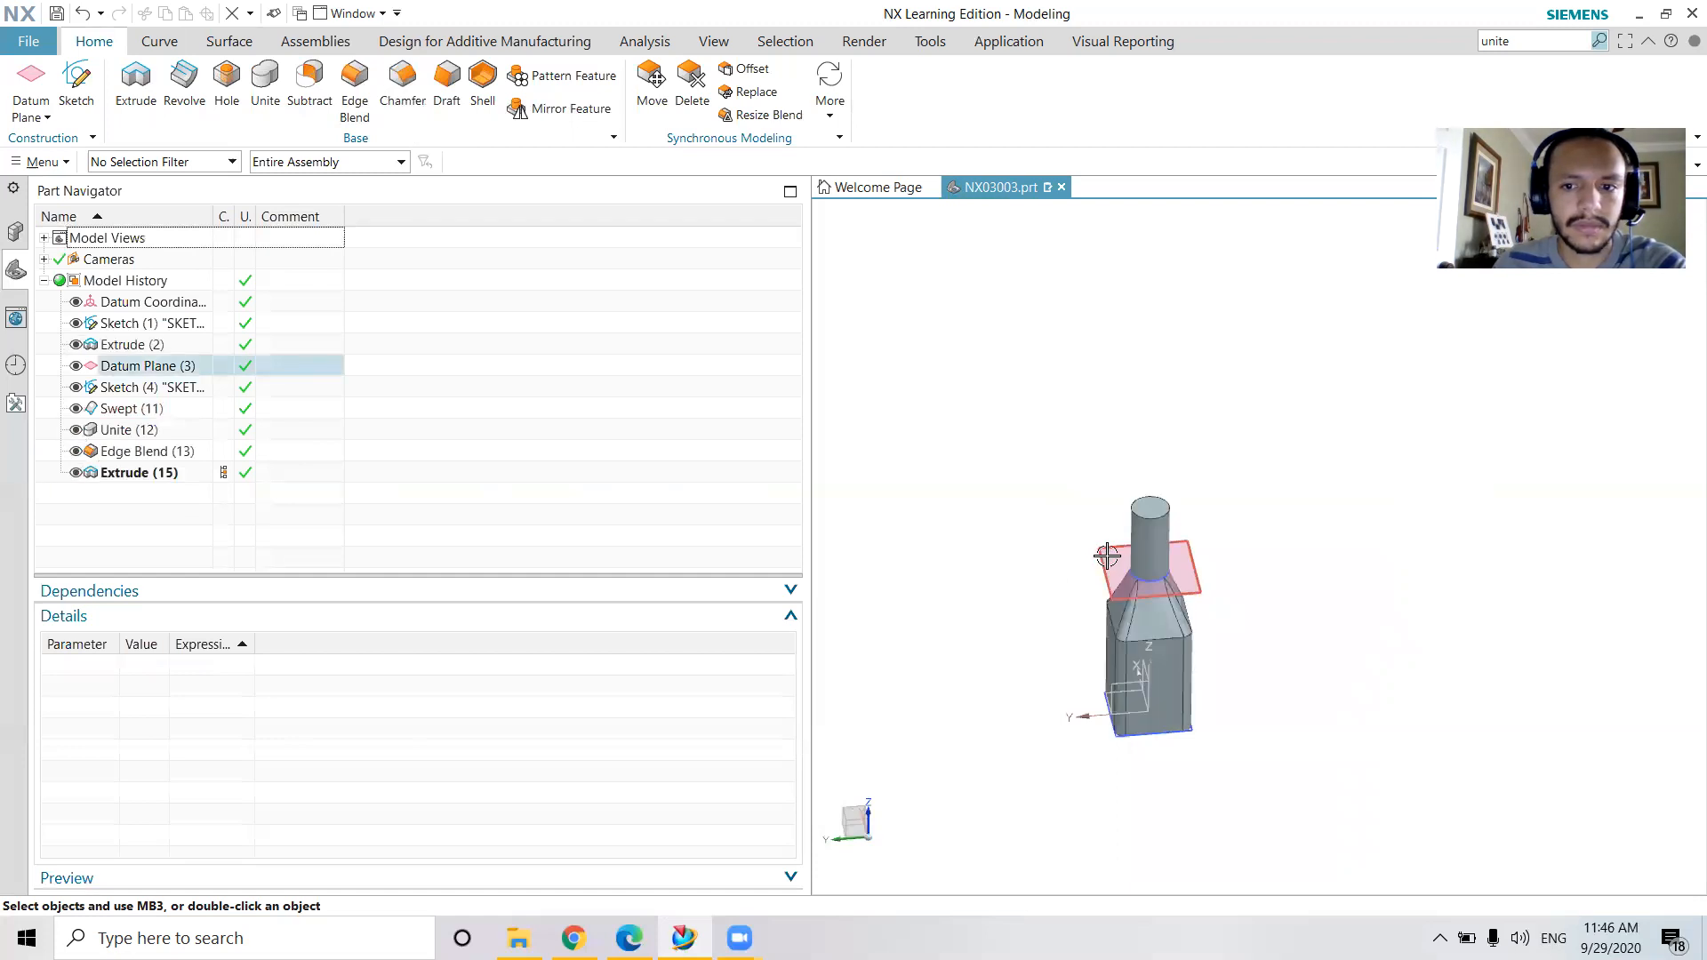
# Shell the whole bottle to a 1 mm wall thickness with the neck's top face open
pyautogui.scroll(4, 1272, 510)
pyautogui.moveTo(1272, 510); pyautogui.dragTo(1272, 582, button='middle')
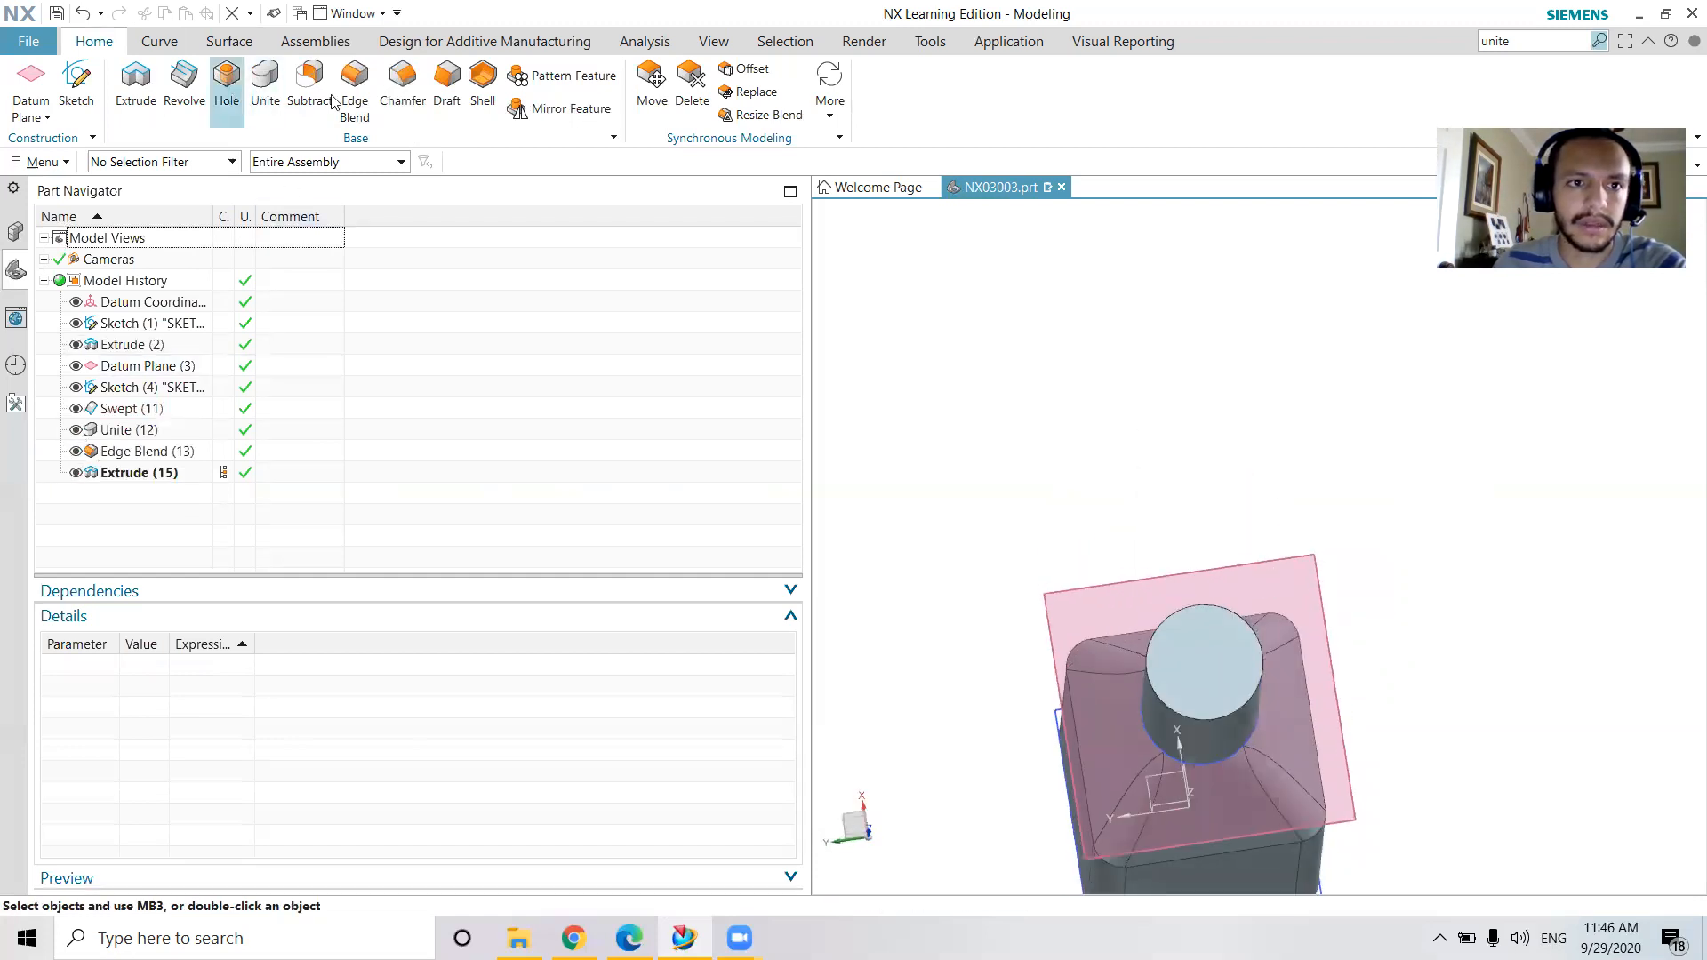
pyautogui.click(483, 82)
pyautogui.click(1191, 642)
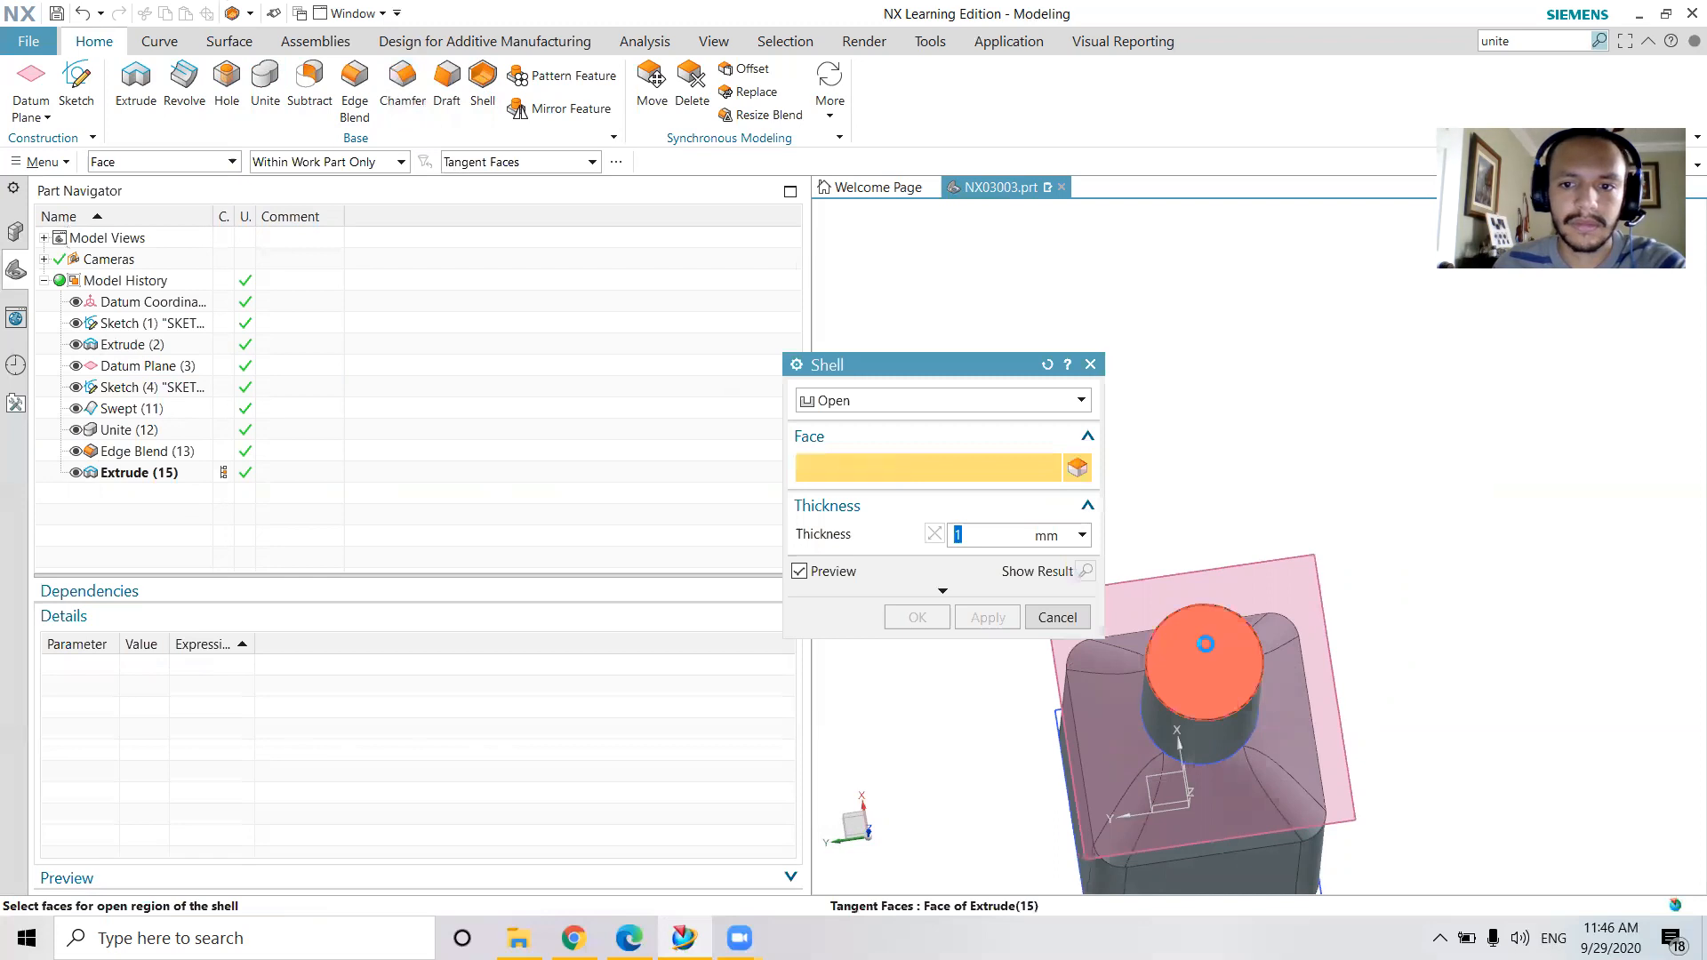
pyautogui.moveTo(1324, 613); pyautogui.dragTo(1232, 712, button='middle')
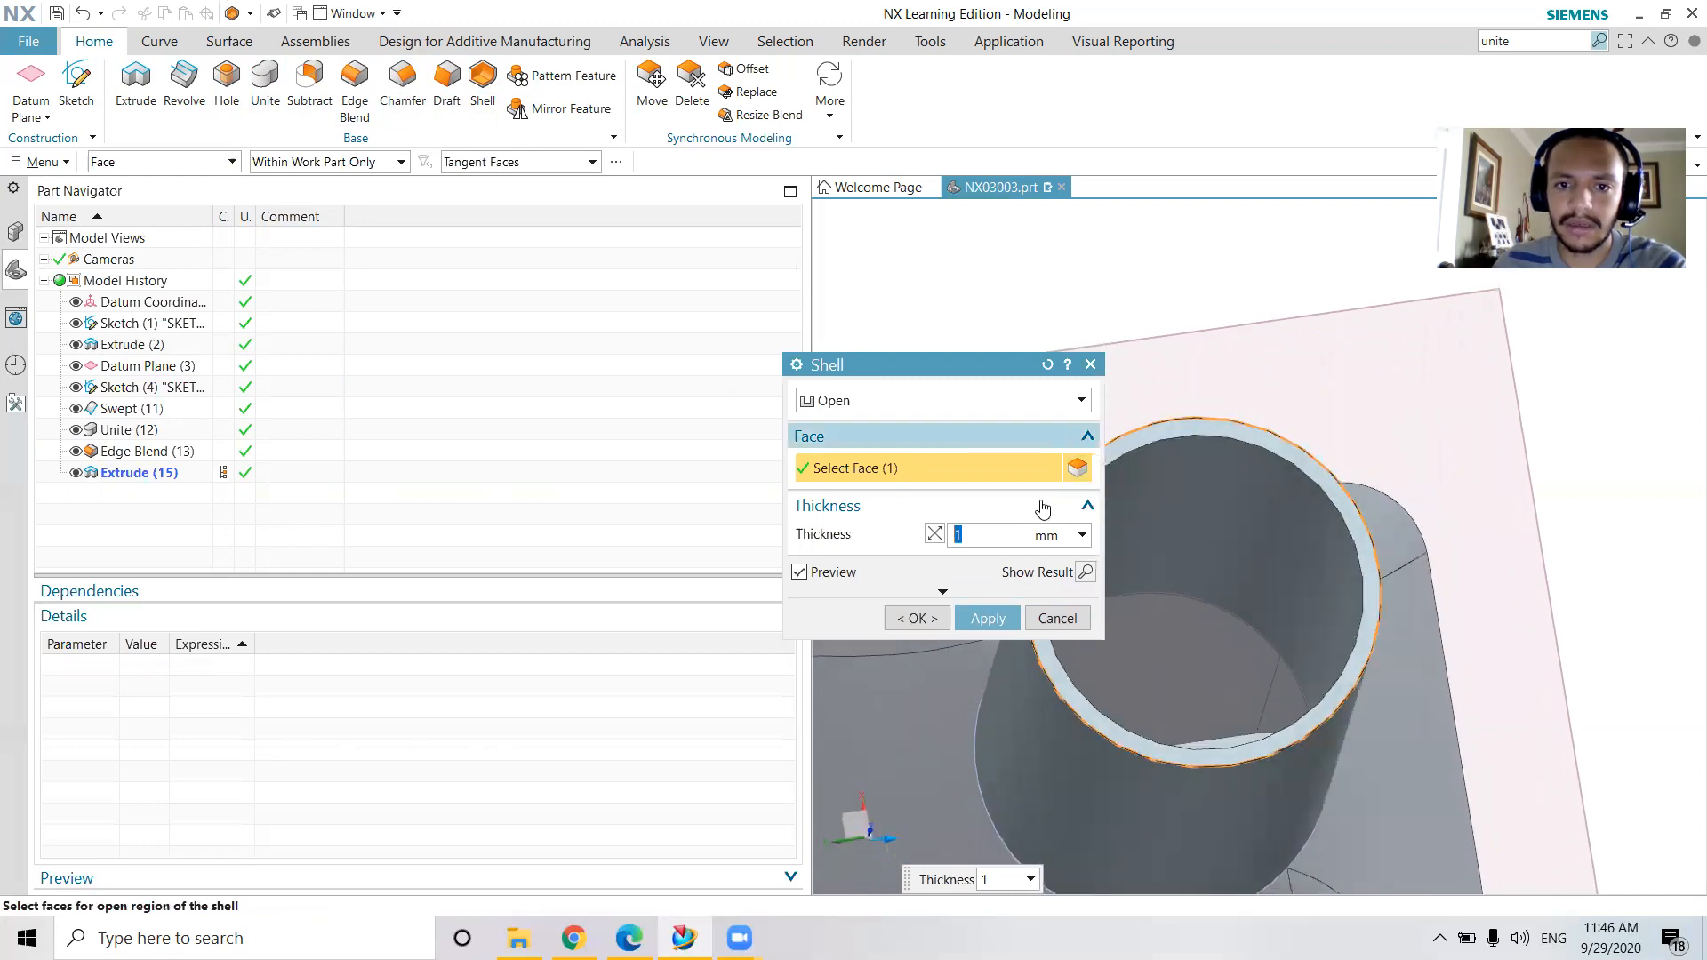
pyautogui.click(987, 618)
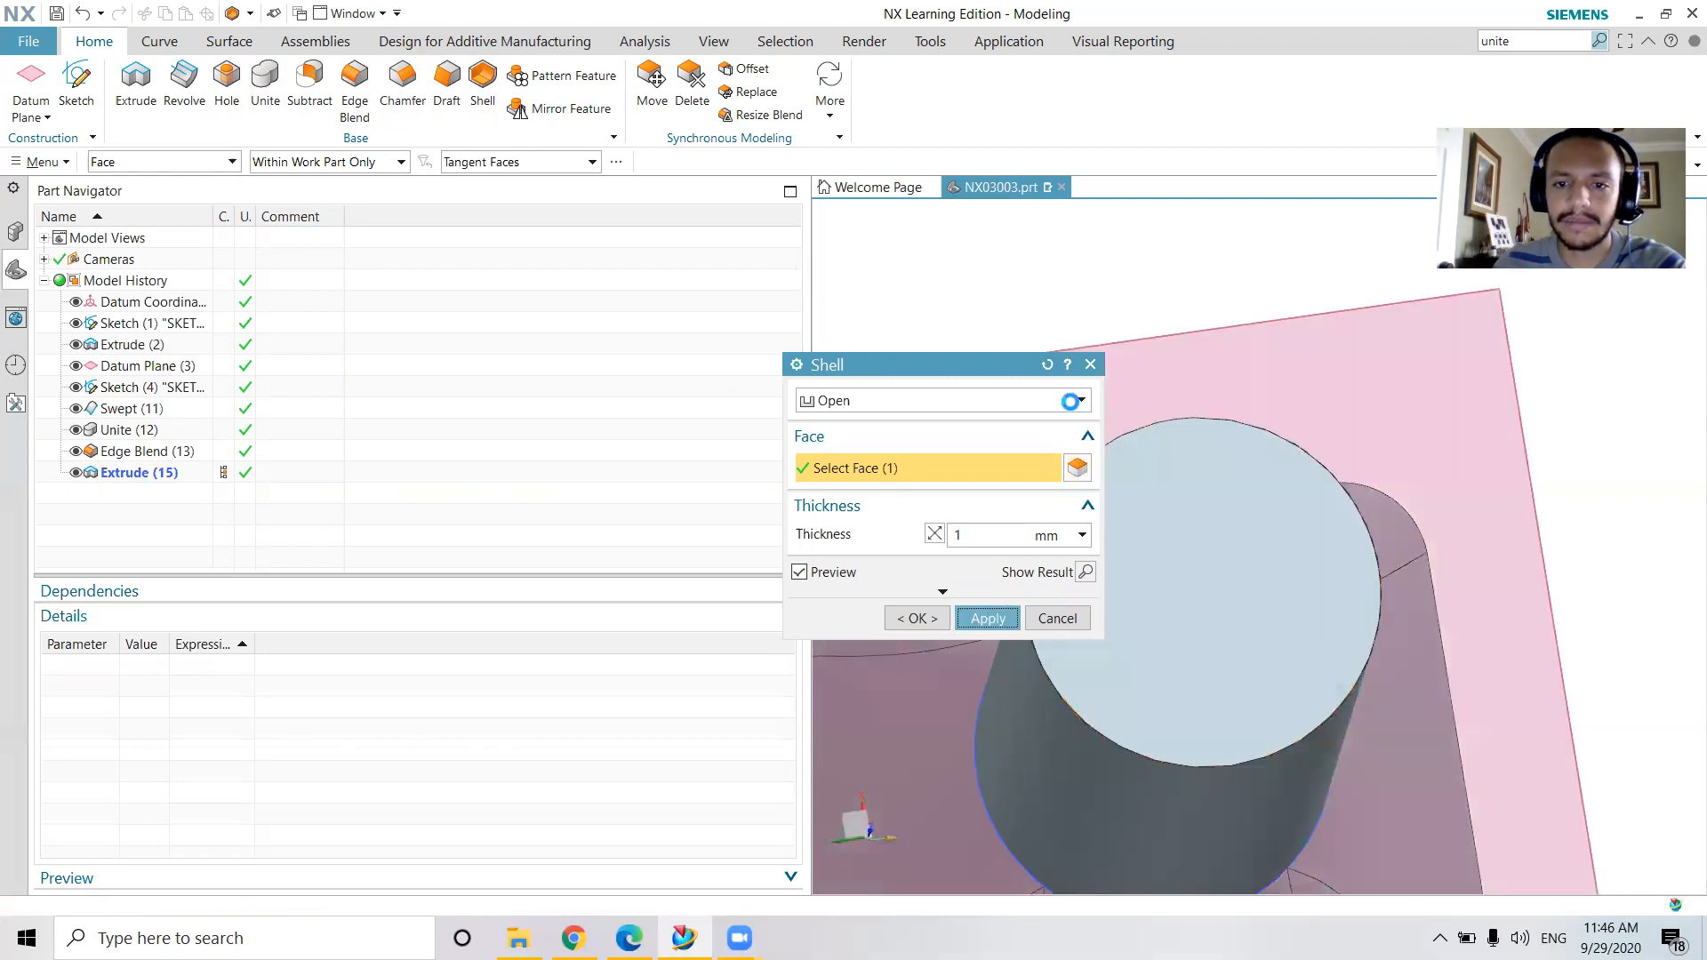
pyautogui.moveTo(1272, 484)
pyautogui.mouseDown(button='middle')
pyautogui.moveTo(1271, 501)
pyautogui.moveTo(1284, 428)
pyautogui.moveTo(1177, 438)
pyautogui.moveTo(1155, 572)
pyautogui.mouseUp(button='middle')
pyautogui.scroll(-5, 1271, 501)
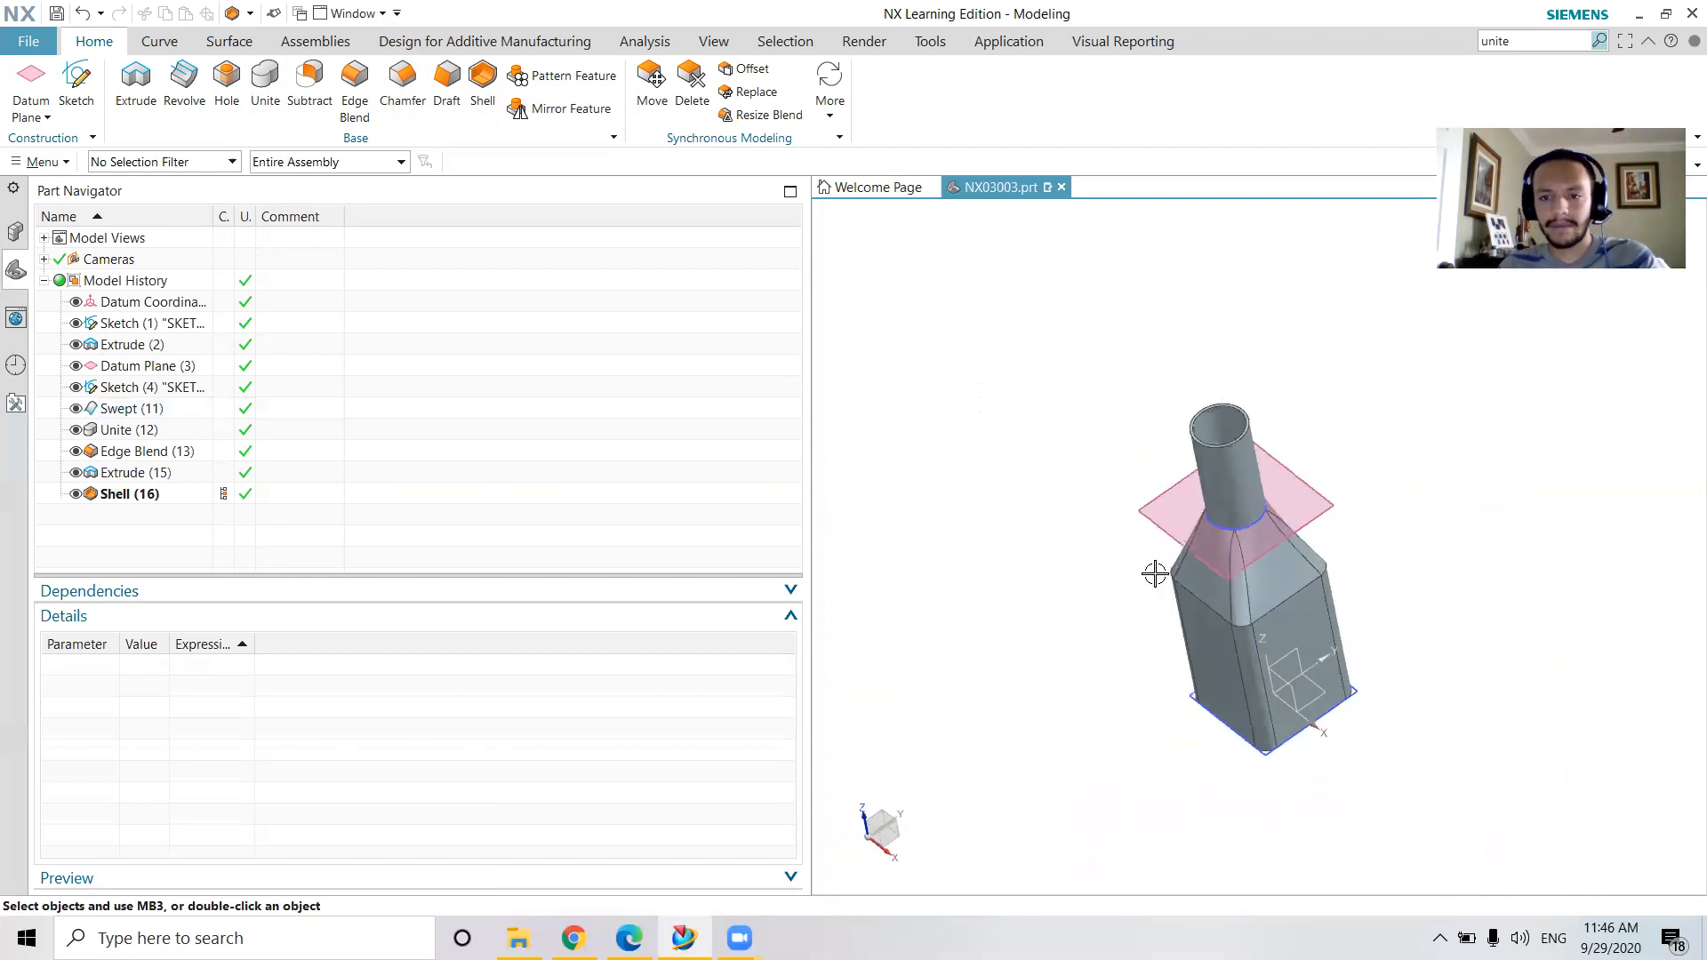
# Hide the square base sketch and the neck circle sketch
pyautogui.rightClick(1280, 749)
pyautogui.click(1400, 314)
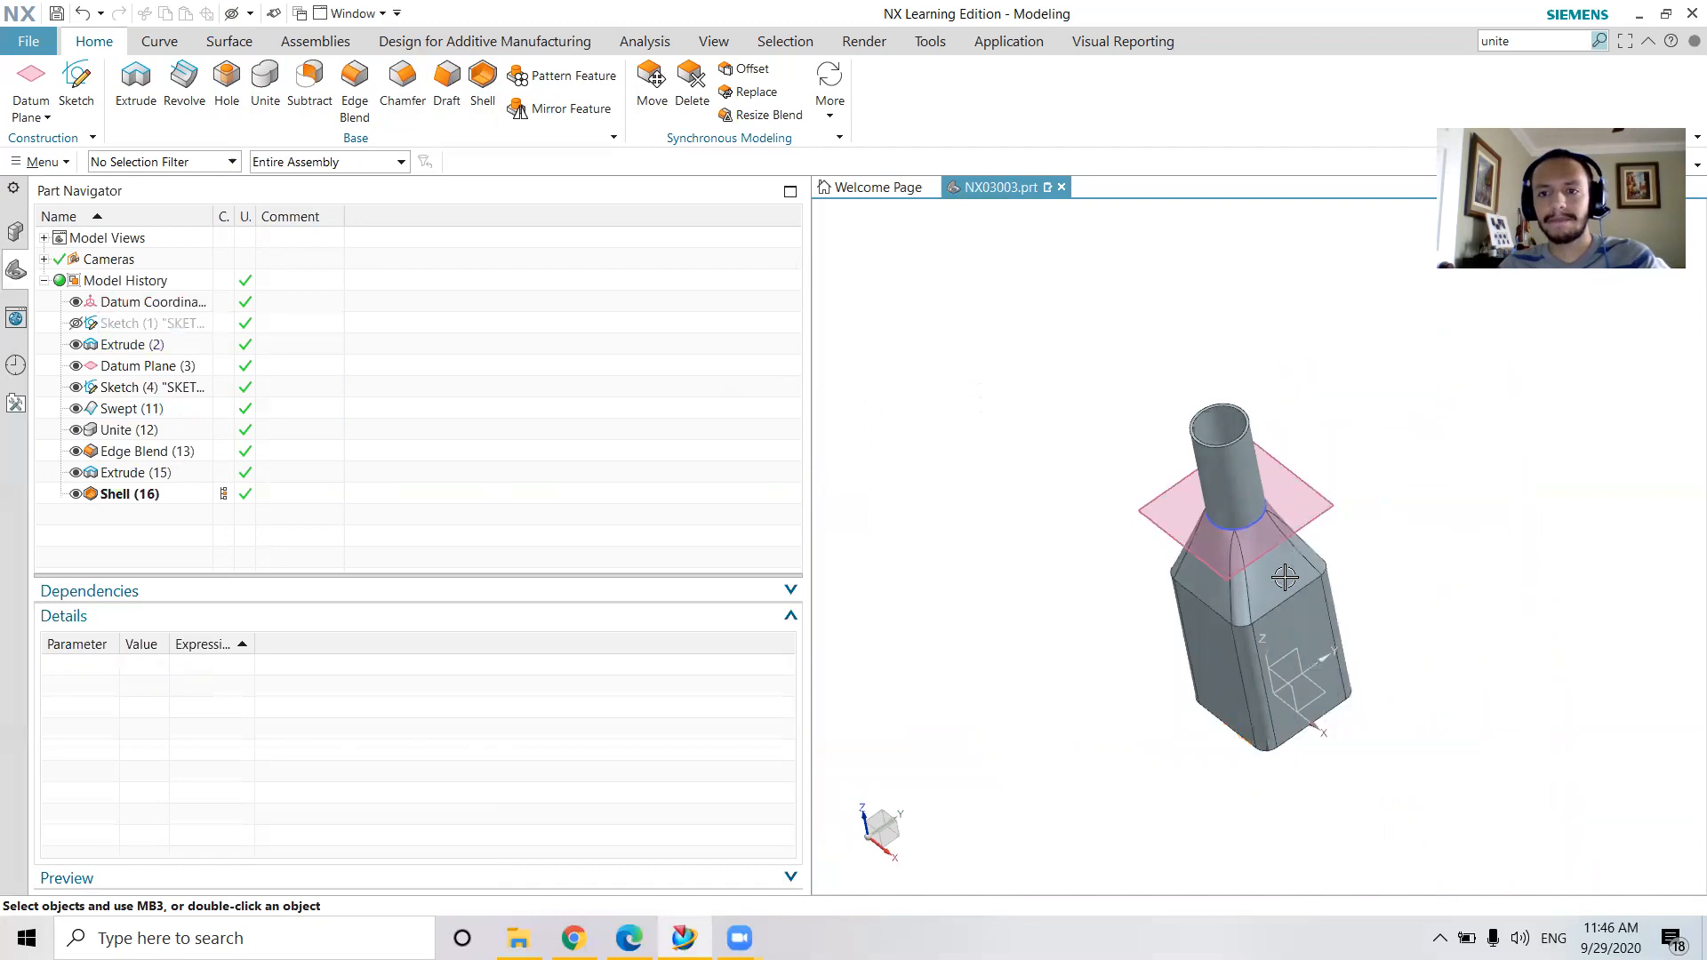
pyautogui.rightClick(1234, 531)
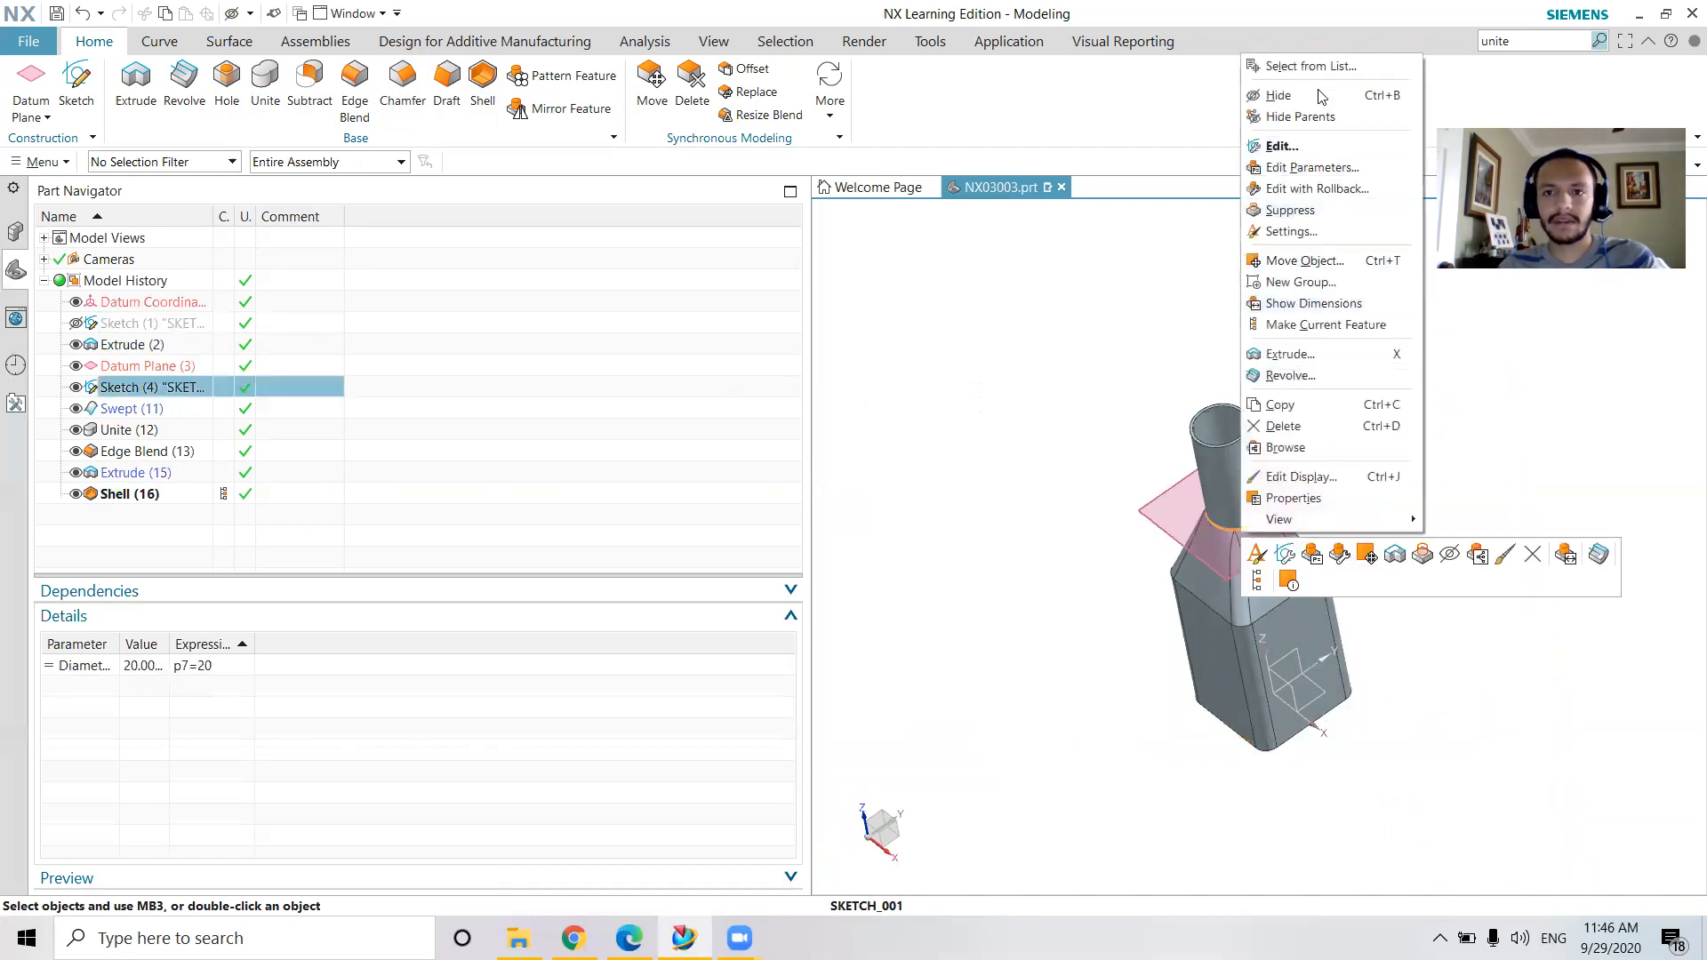
pyautogui.click(1278, 95)
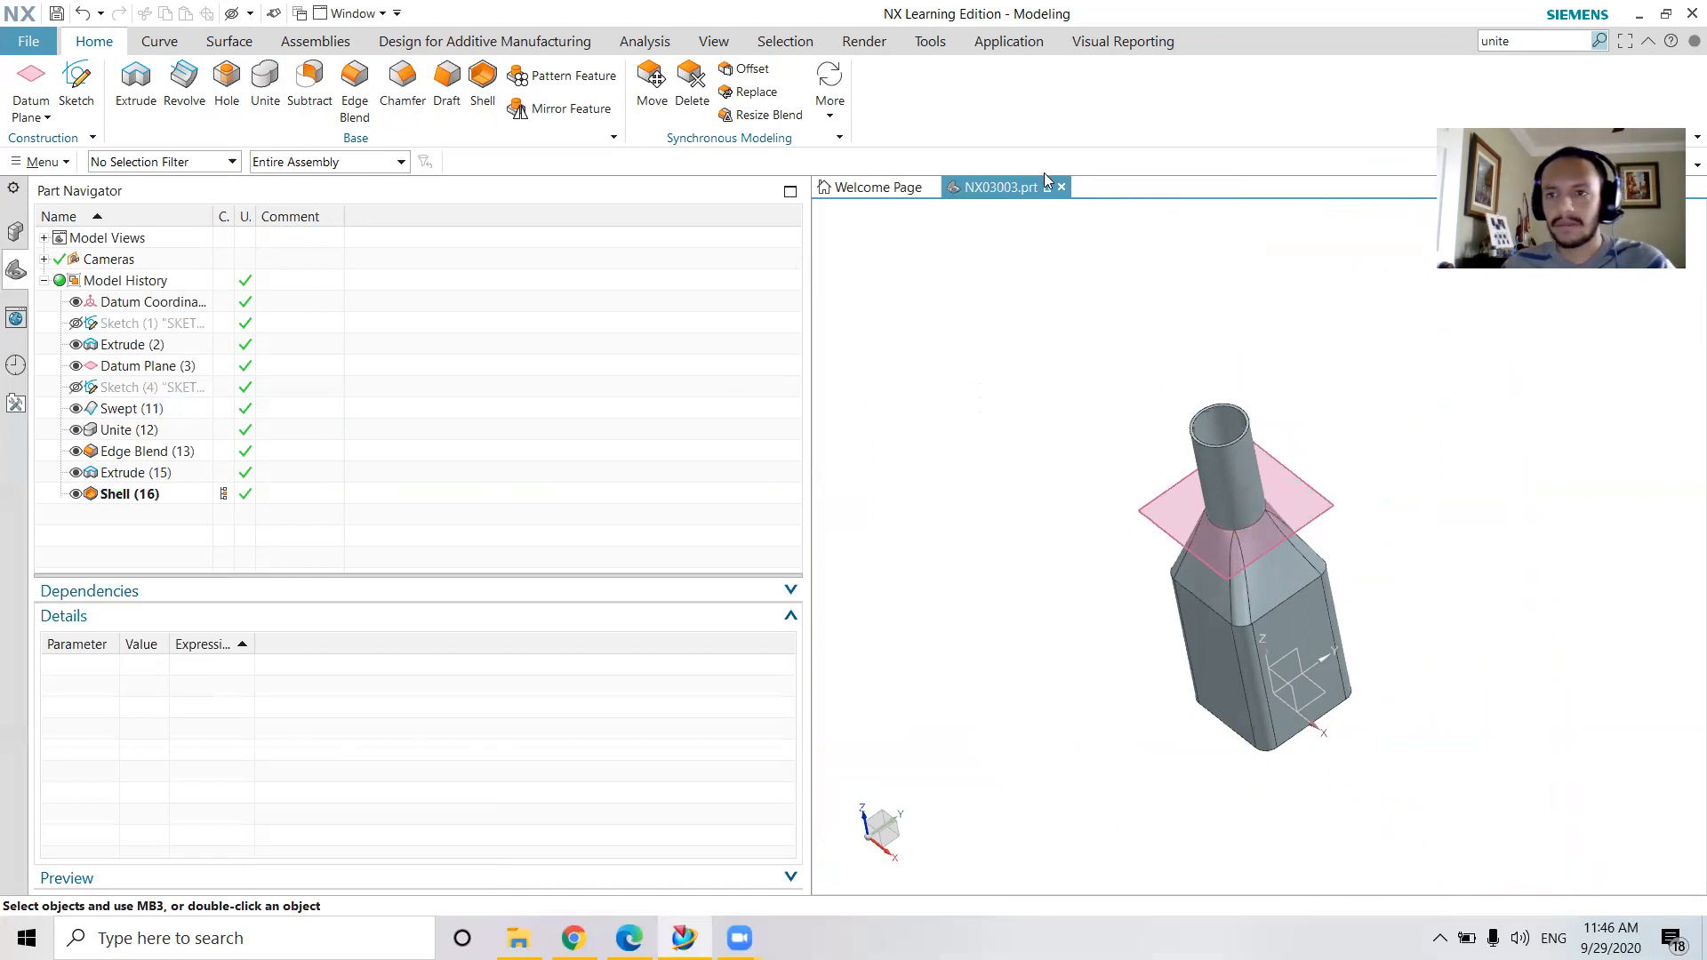
# Change the graphics window background to the dark gradient
pyautogui.click(714, 40)
pyautogui.click(640, 88)
pyautogui.click(690, 245)
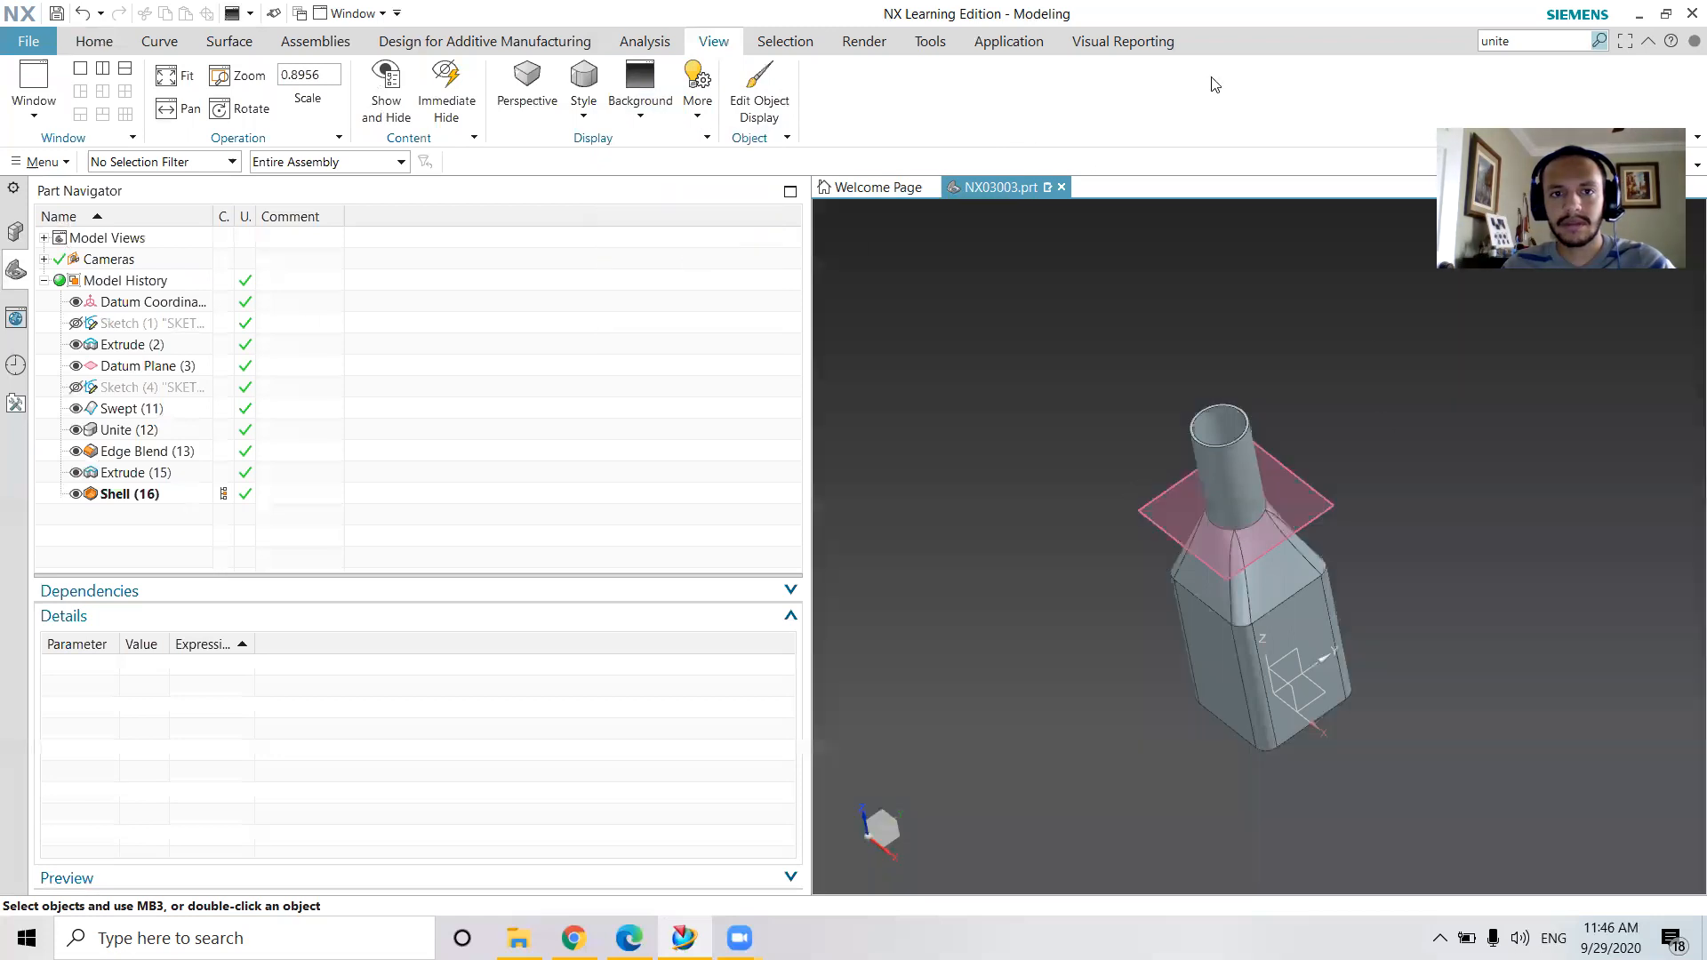
pyautogui.moveTo(1334, 444); pyautogui.dragTo(1360, 408, button='middle')
# Narrow the Part Navigator to give the graphics area more room
pyautogui.click(790, 192)
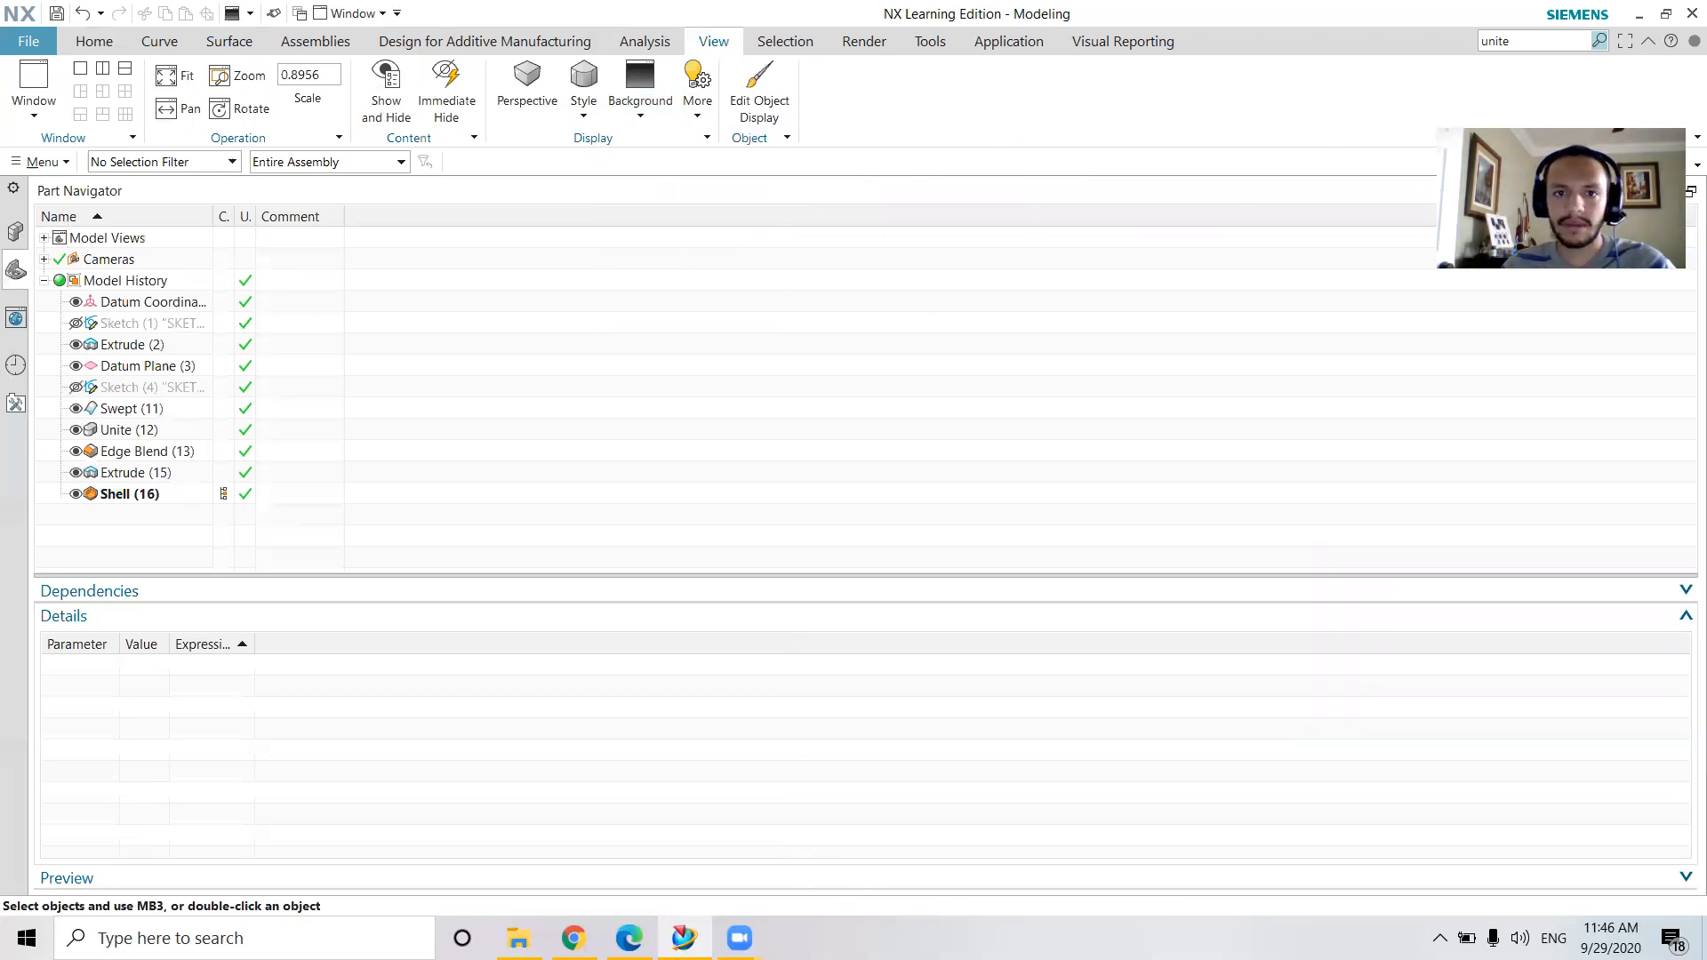
pyautogui.click(1689, 191)
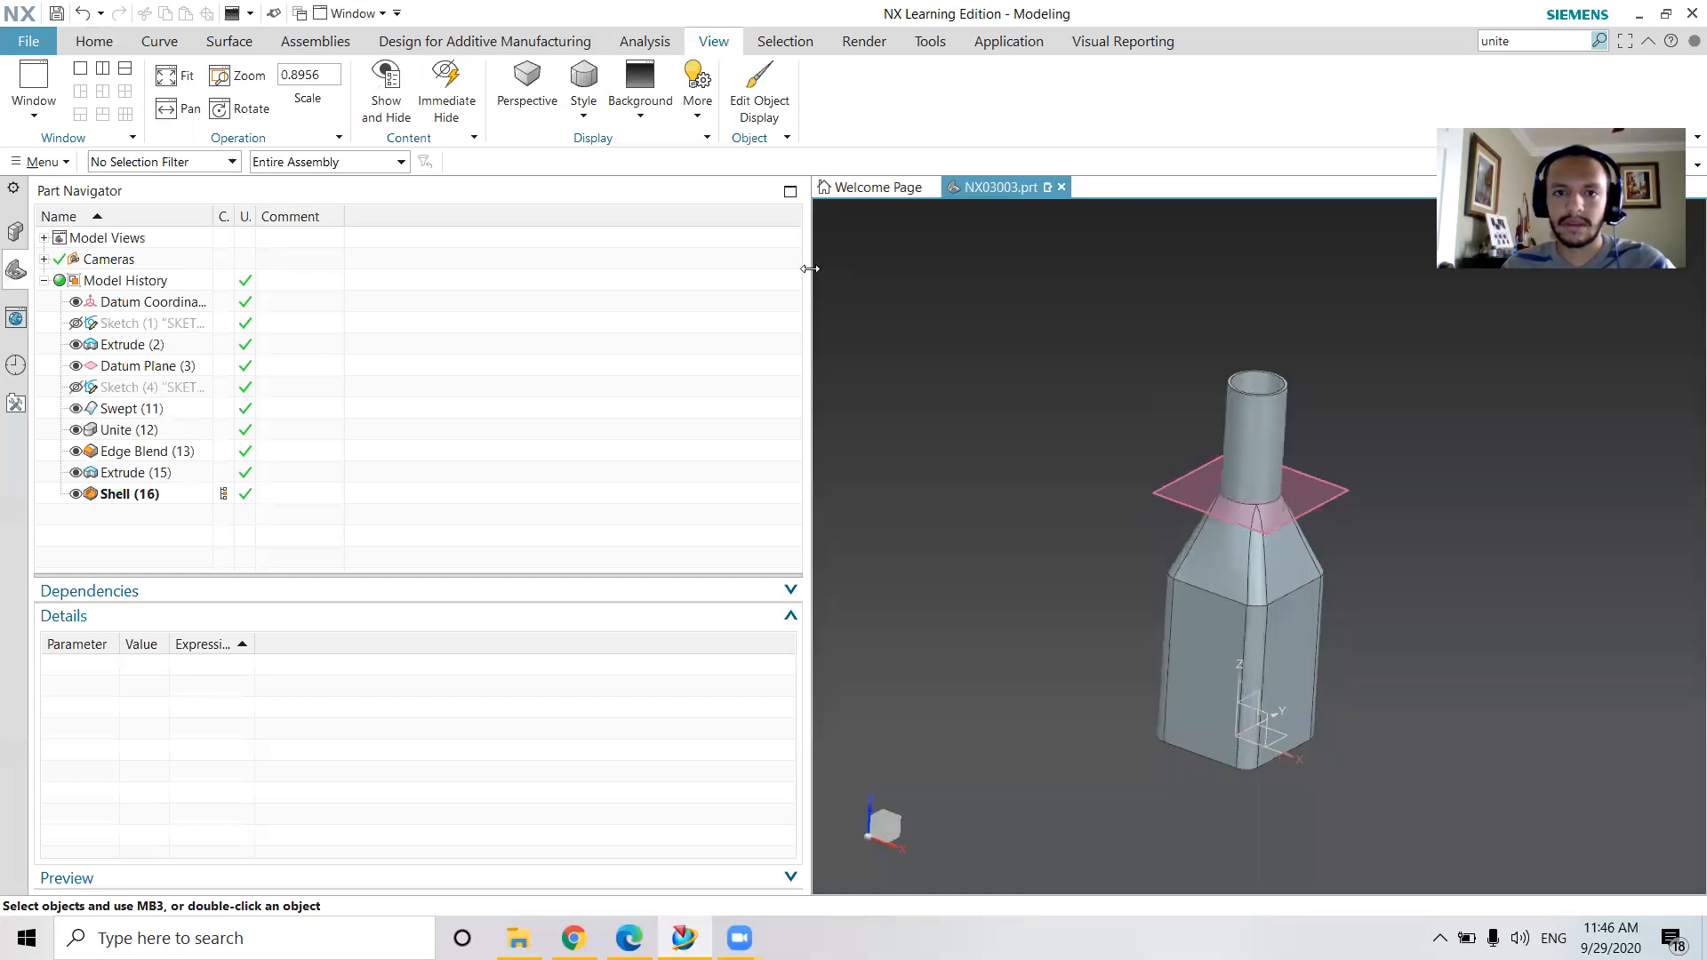
pyautogui.moveTo(809, 268); pyautogui.dragTo(494, 275)
# Hide the datum plane at the neck's base and inspect the hollow neck opening
pyautogui.click(75, 366)
pyautogui.moveTo(883, 425); pyautogui.dragTo(736, 527, button='middle')
pyautogui.scroll(4, 1026, 489)
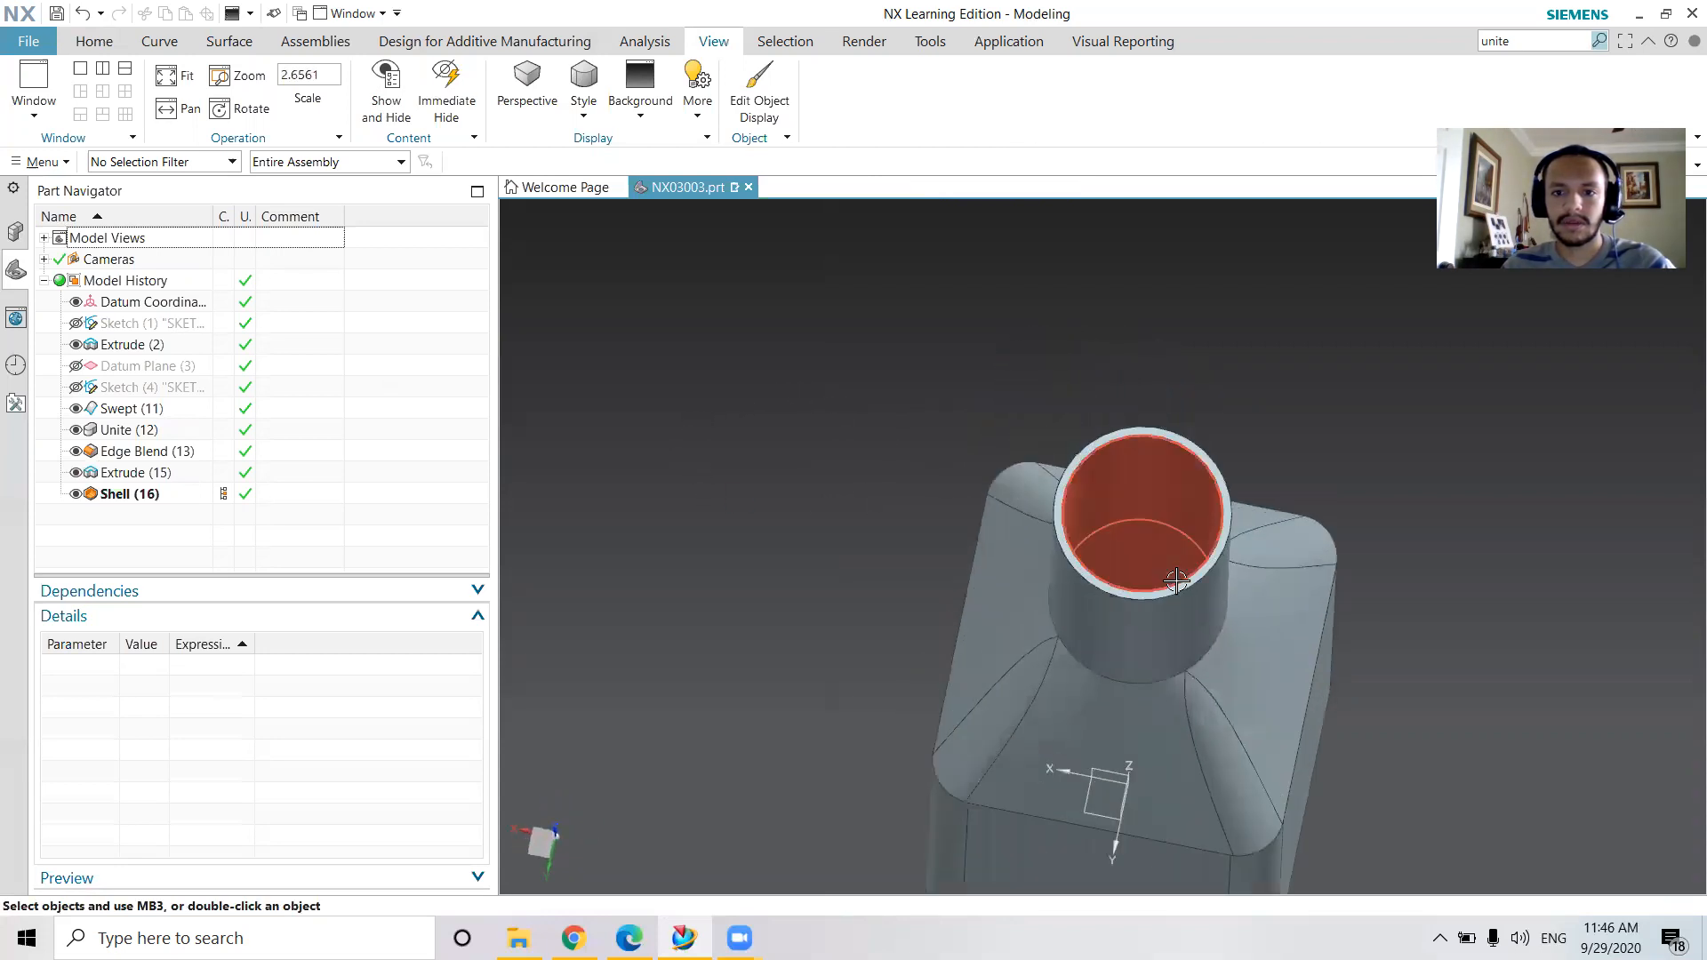
pyautogui.moveTo(1176, 582); pyautogui.dragTo(1176, 560, button='middle')
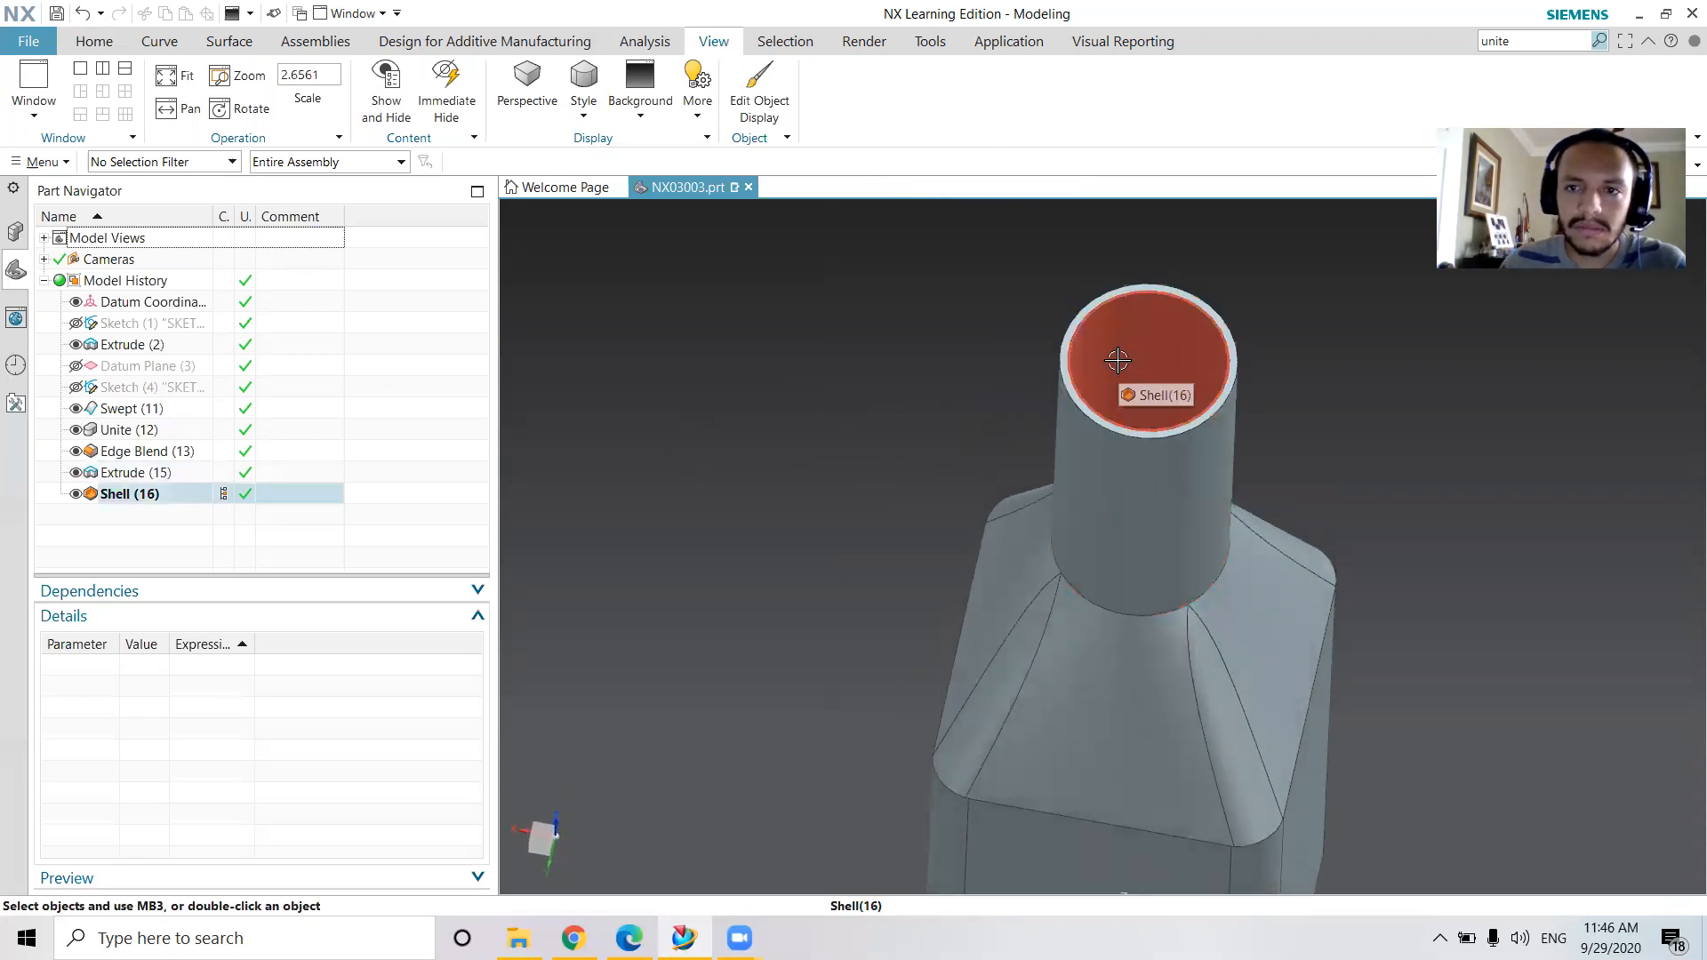
# Apply a 15 mm circular edge blend to the edge where the neck meets the shoulder
pyautogui.scroll(4, 159, 41)
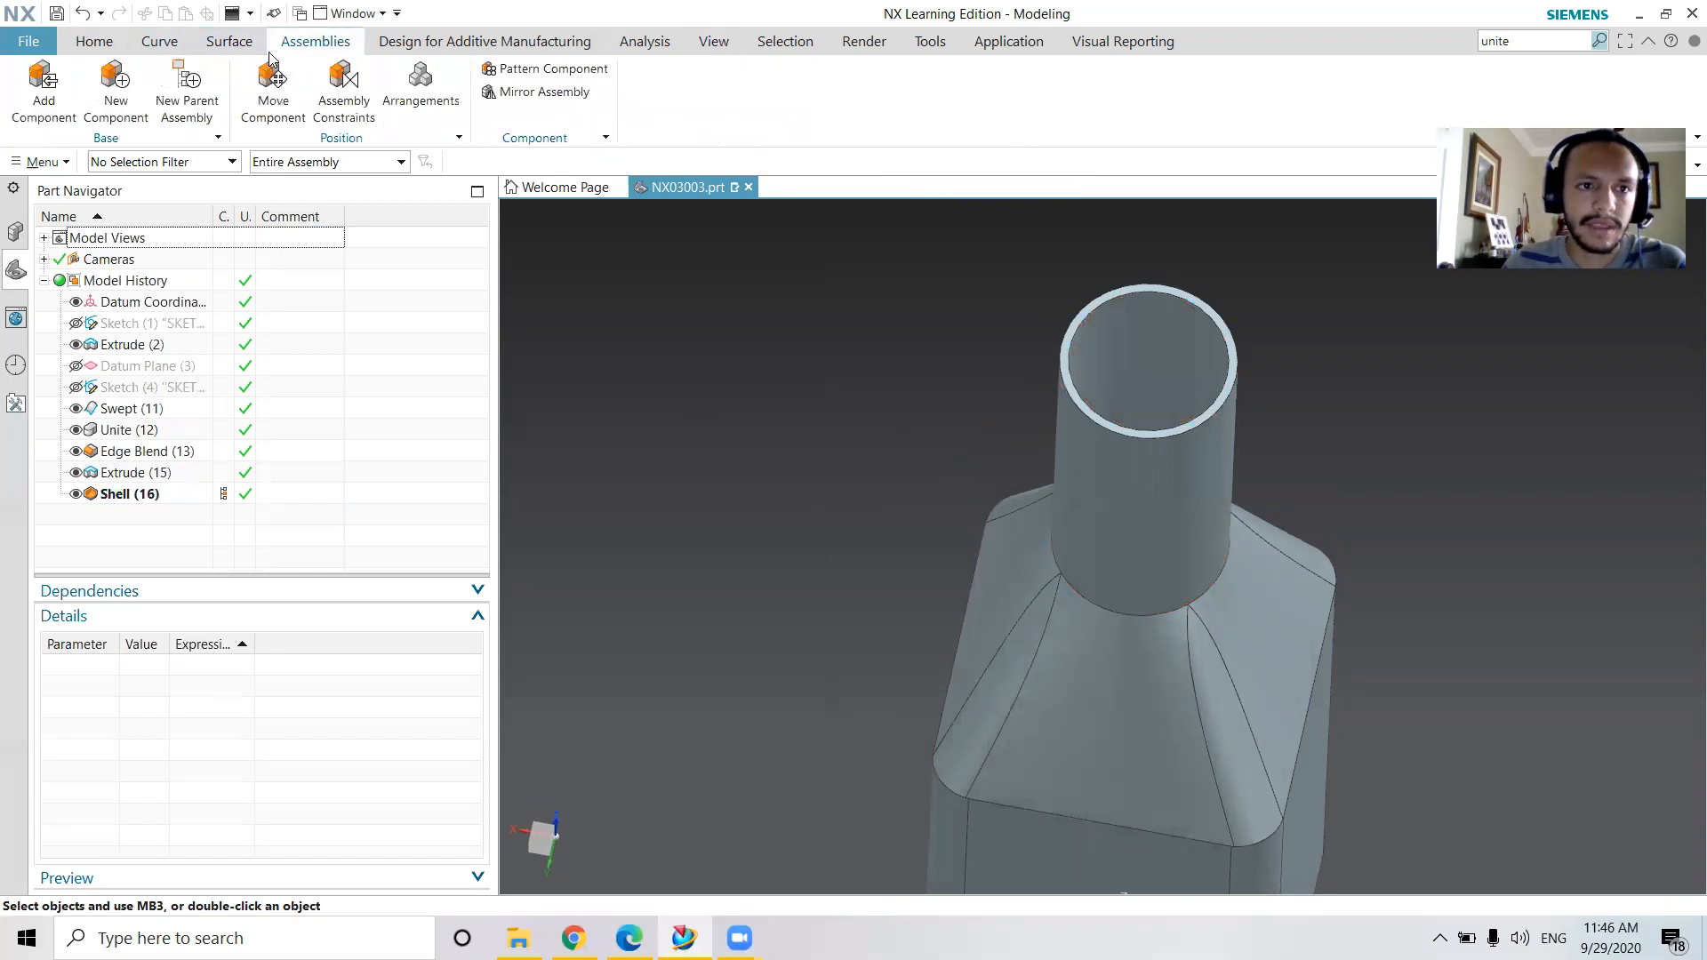
pyautogui.scroll(2, 146, 85)
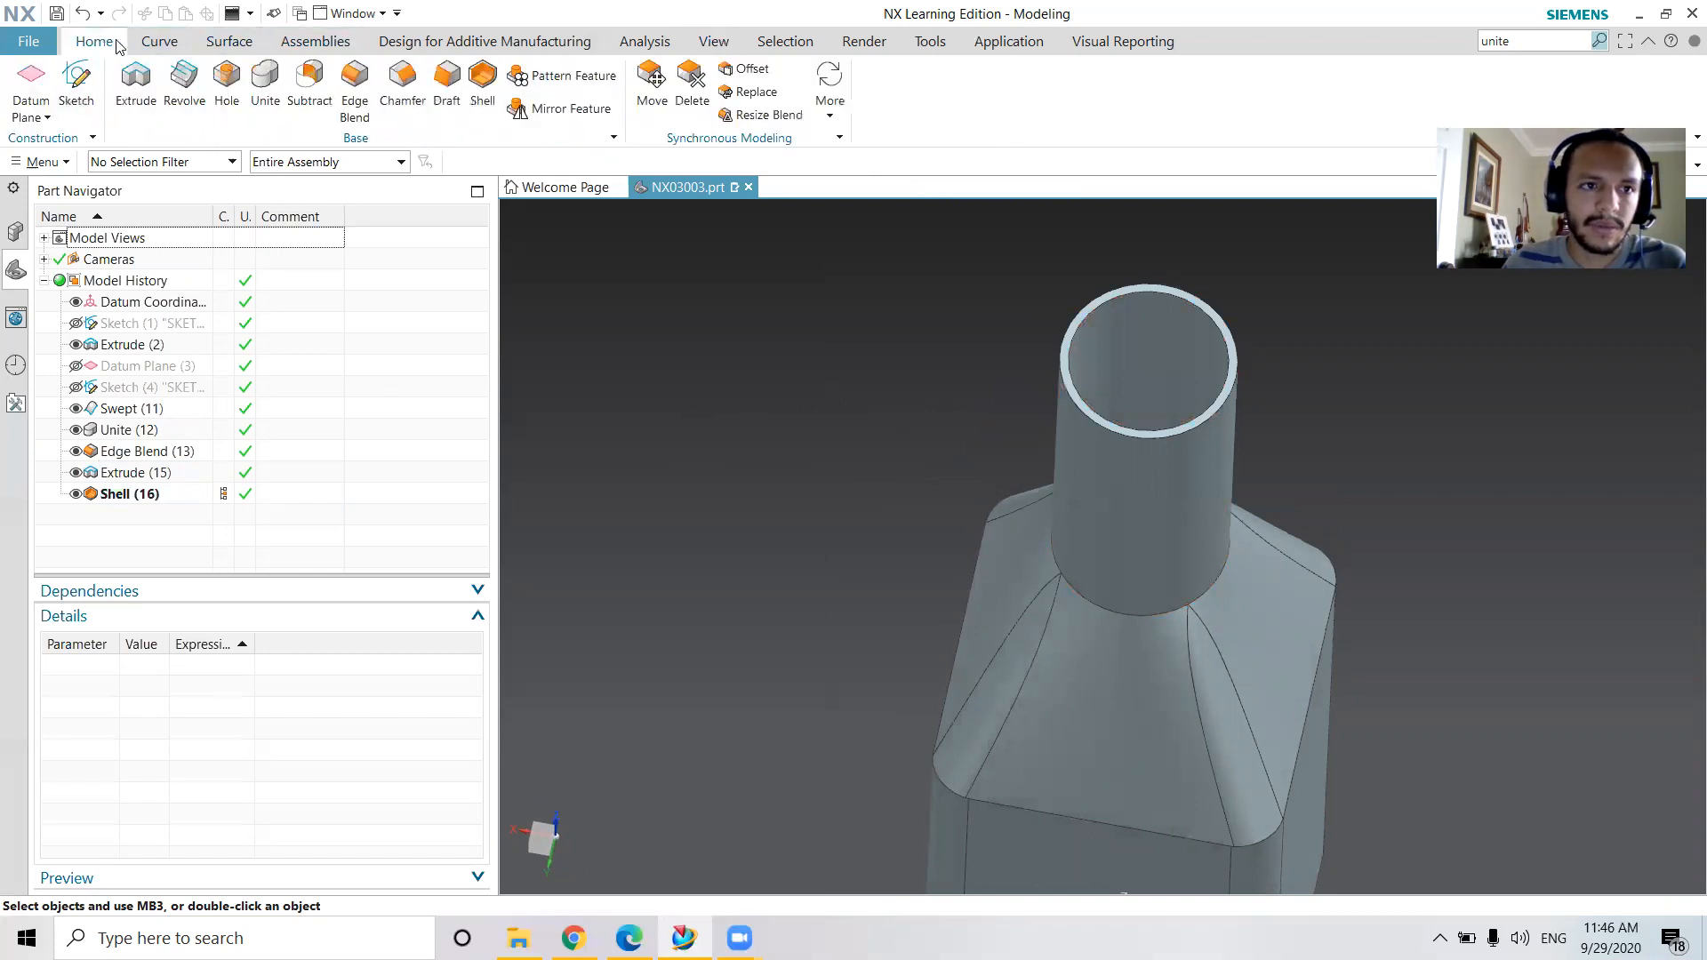
pyautogui.click(359, 87)
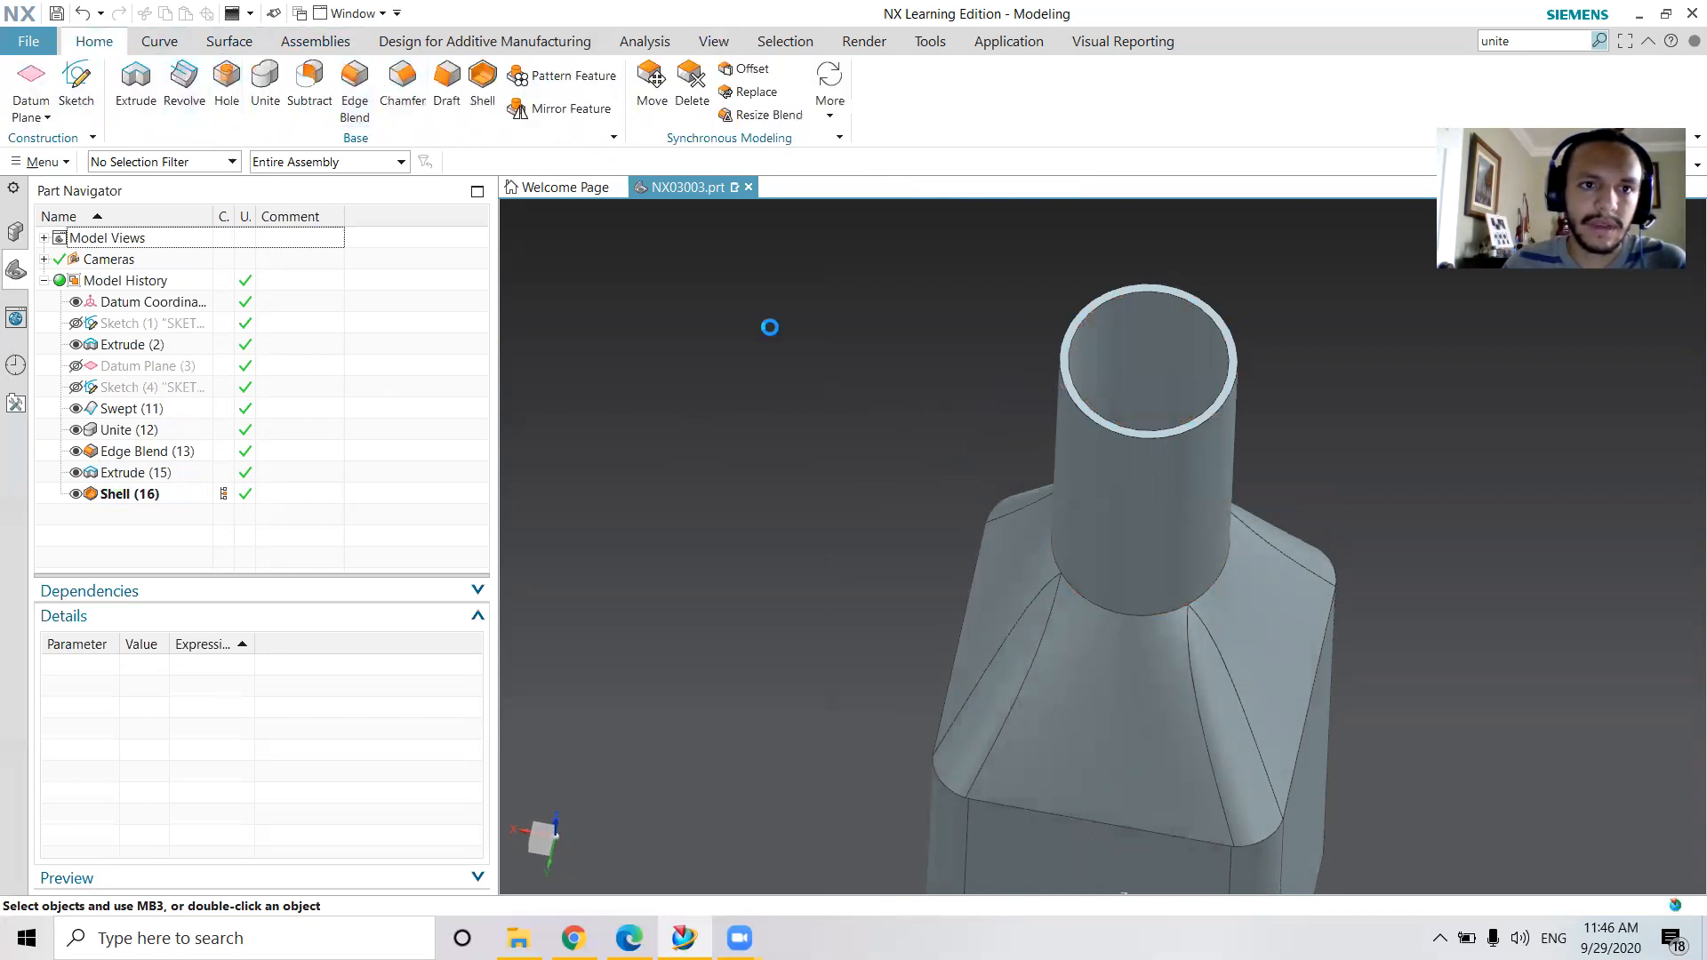
pyautogui.click(1140, 613)
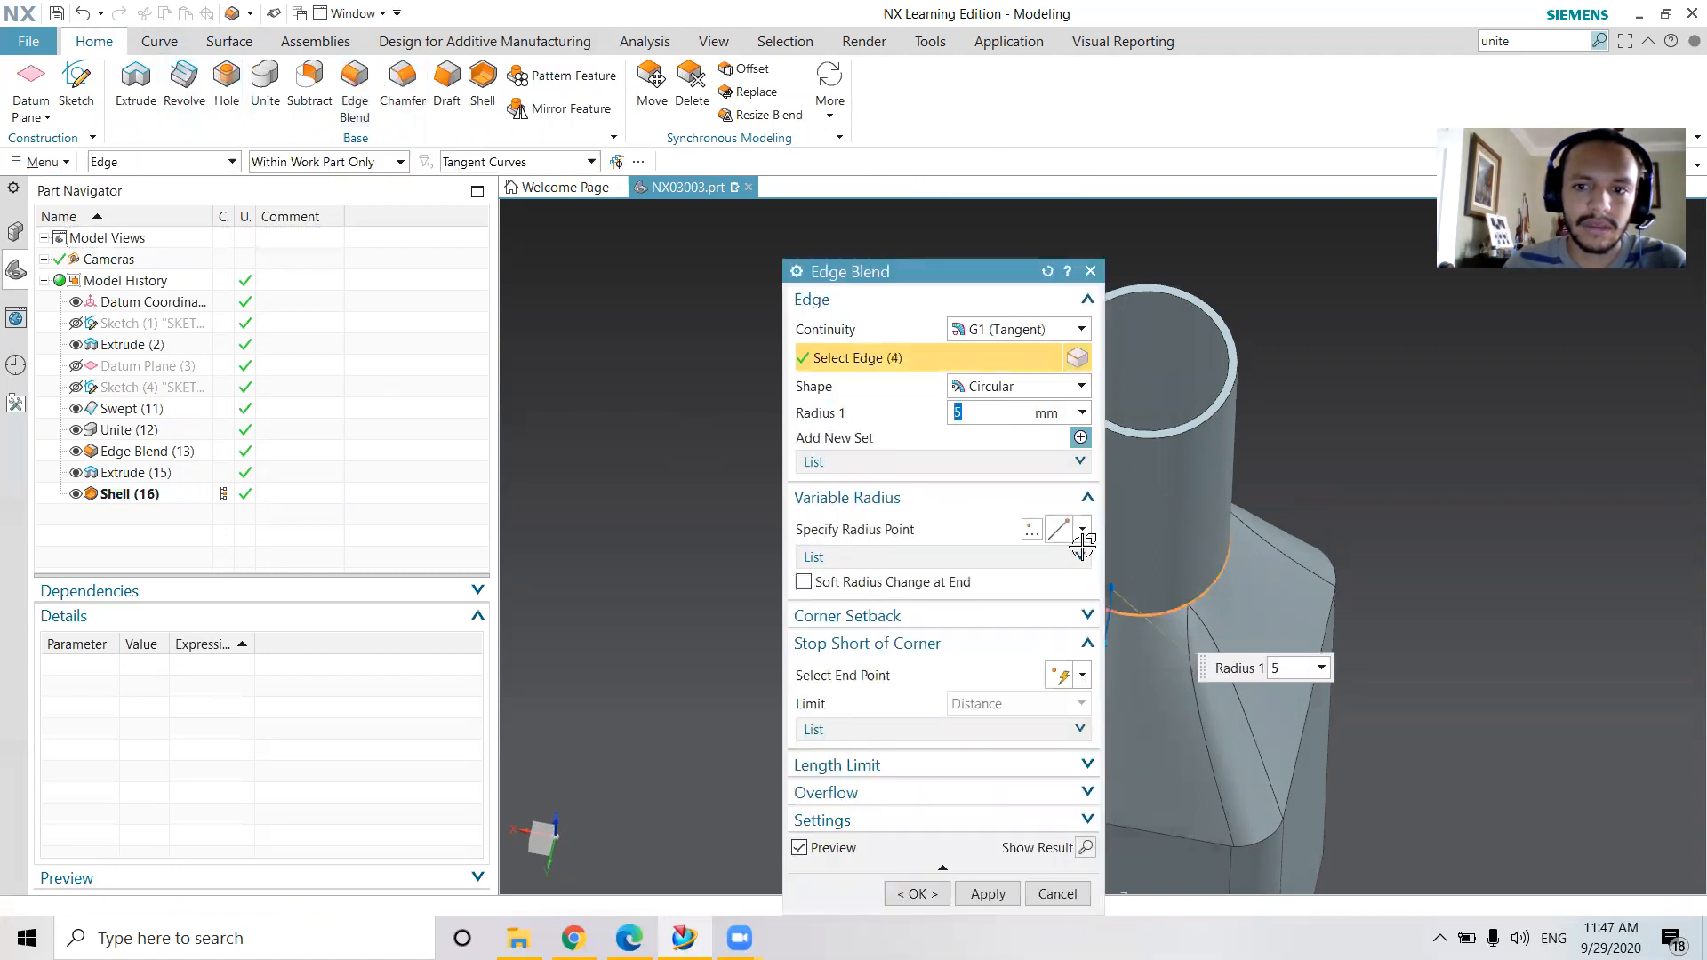
pyautogui.write('15')
pyautogui.click(996, 894)
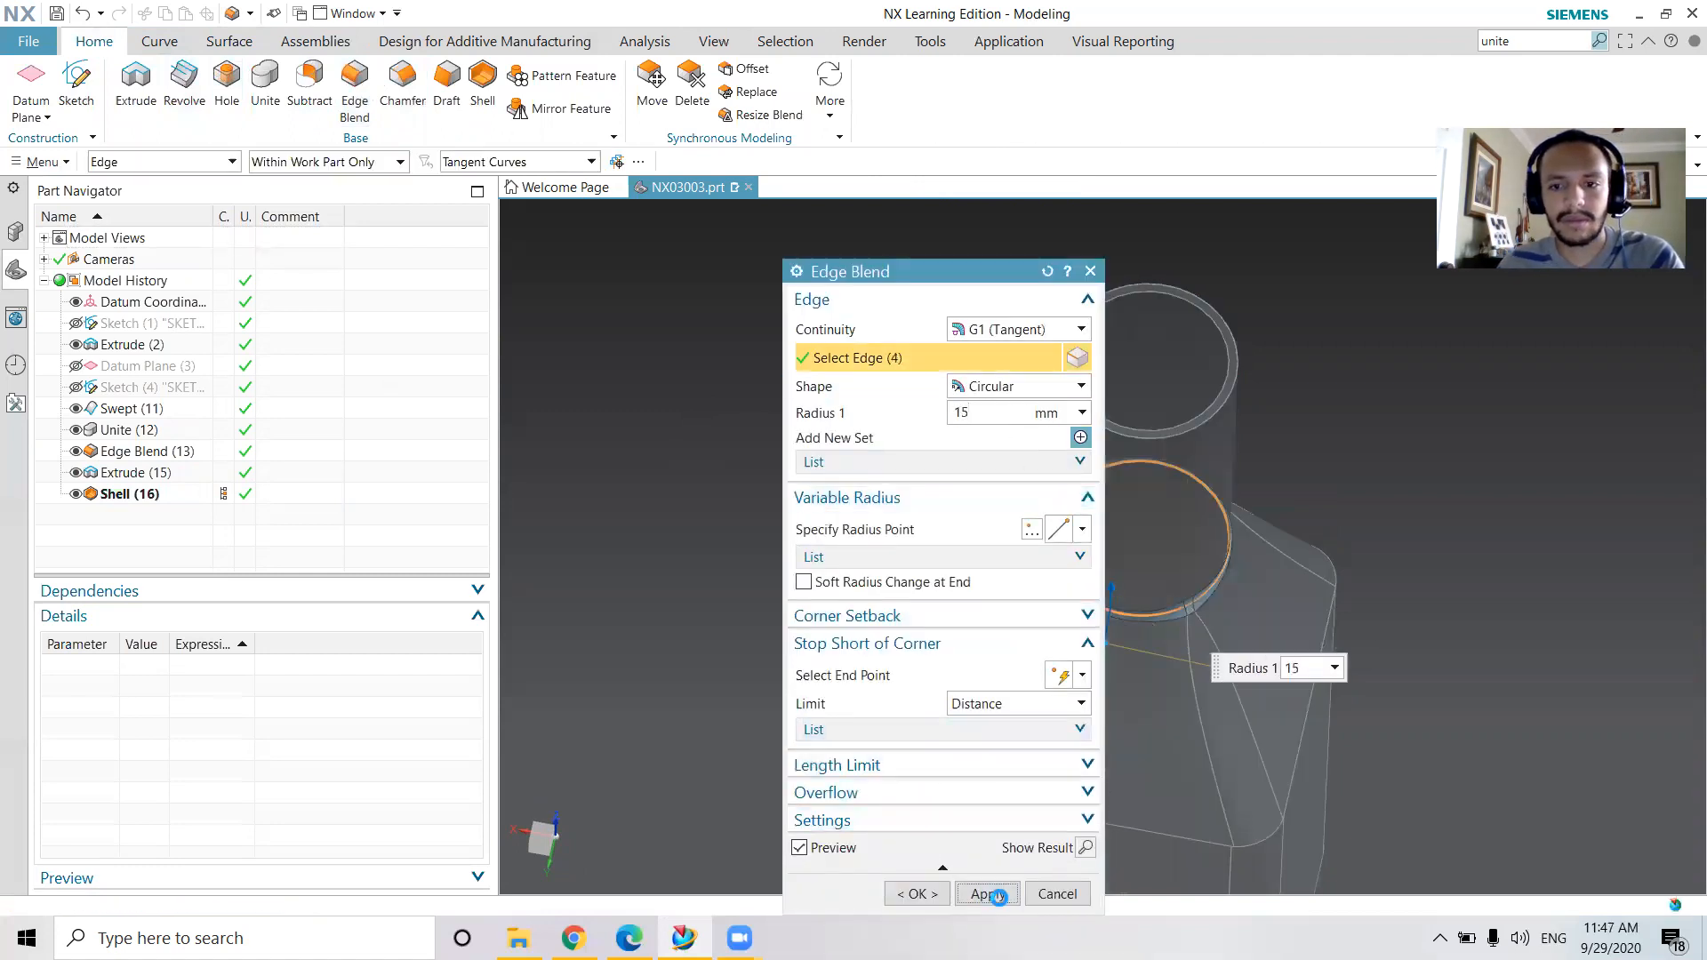
pyautogui.click(1089, 271)
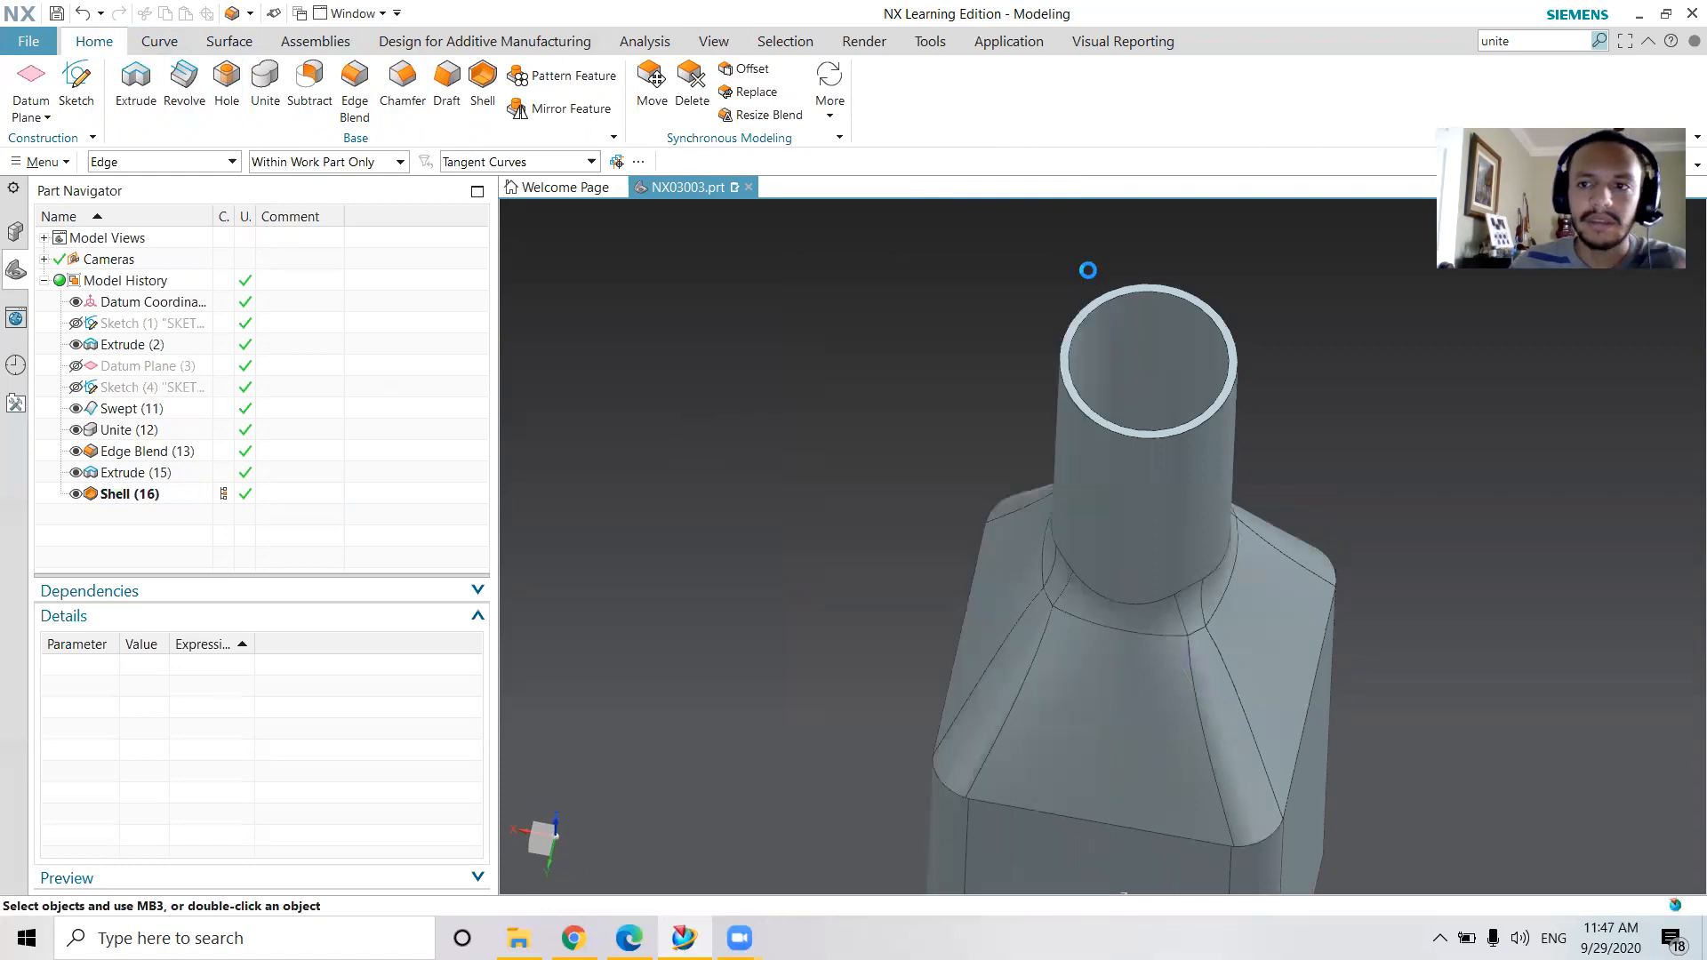
pyautogui.moveTo(1241, 492); pyautogui.dragTo(1218, 407, button='middle')
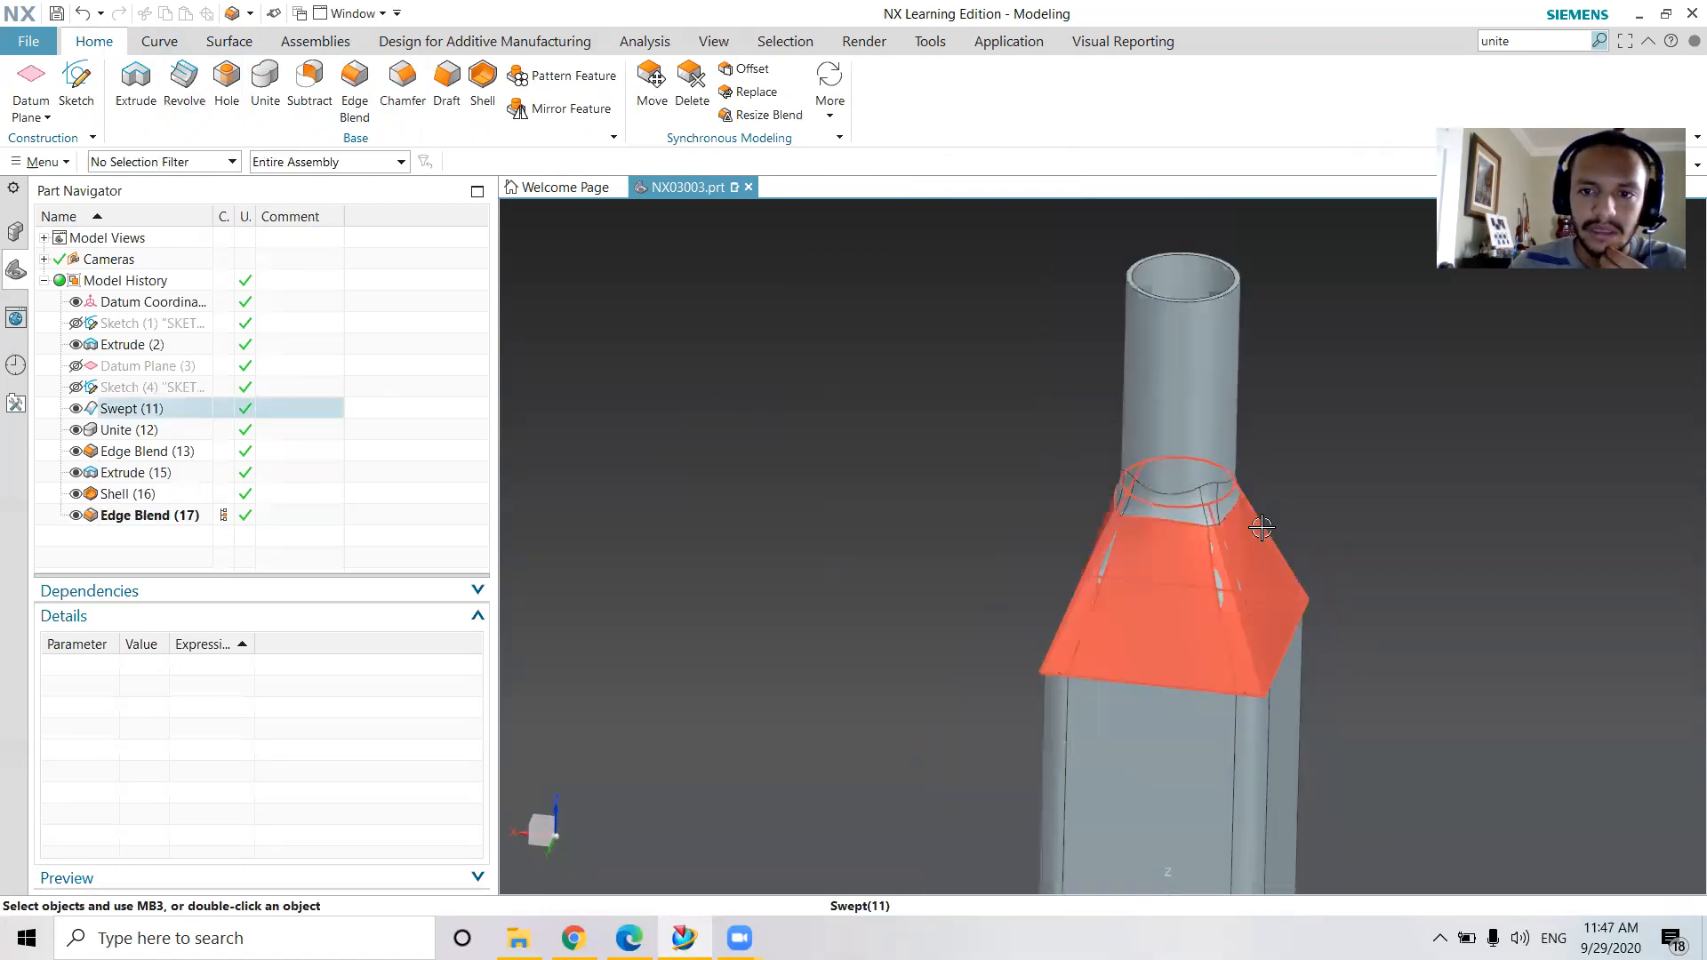
pyautogui.scroll(-2, 1262, 528)
pyautogui.moveTo(1261, 528); pyautogui.dragTo(1277, 527, button='middle')
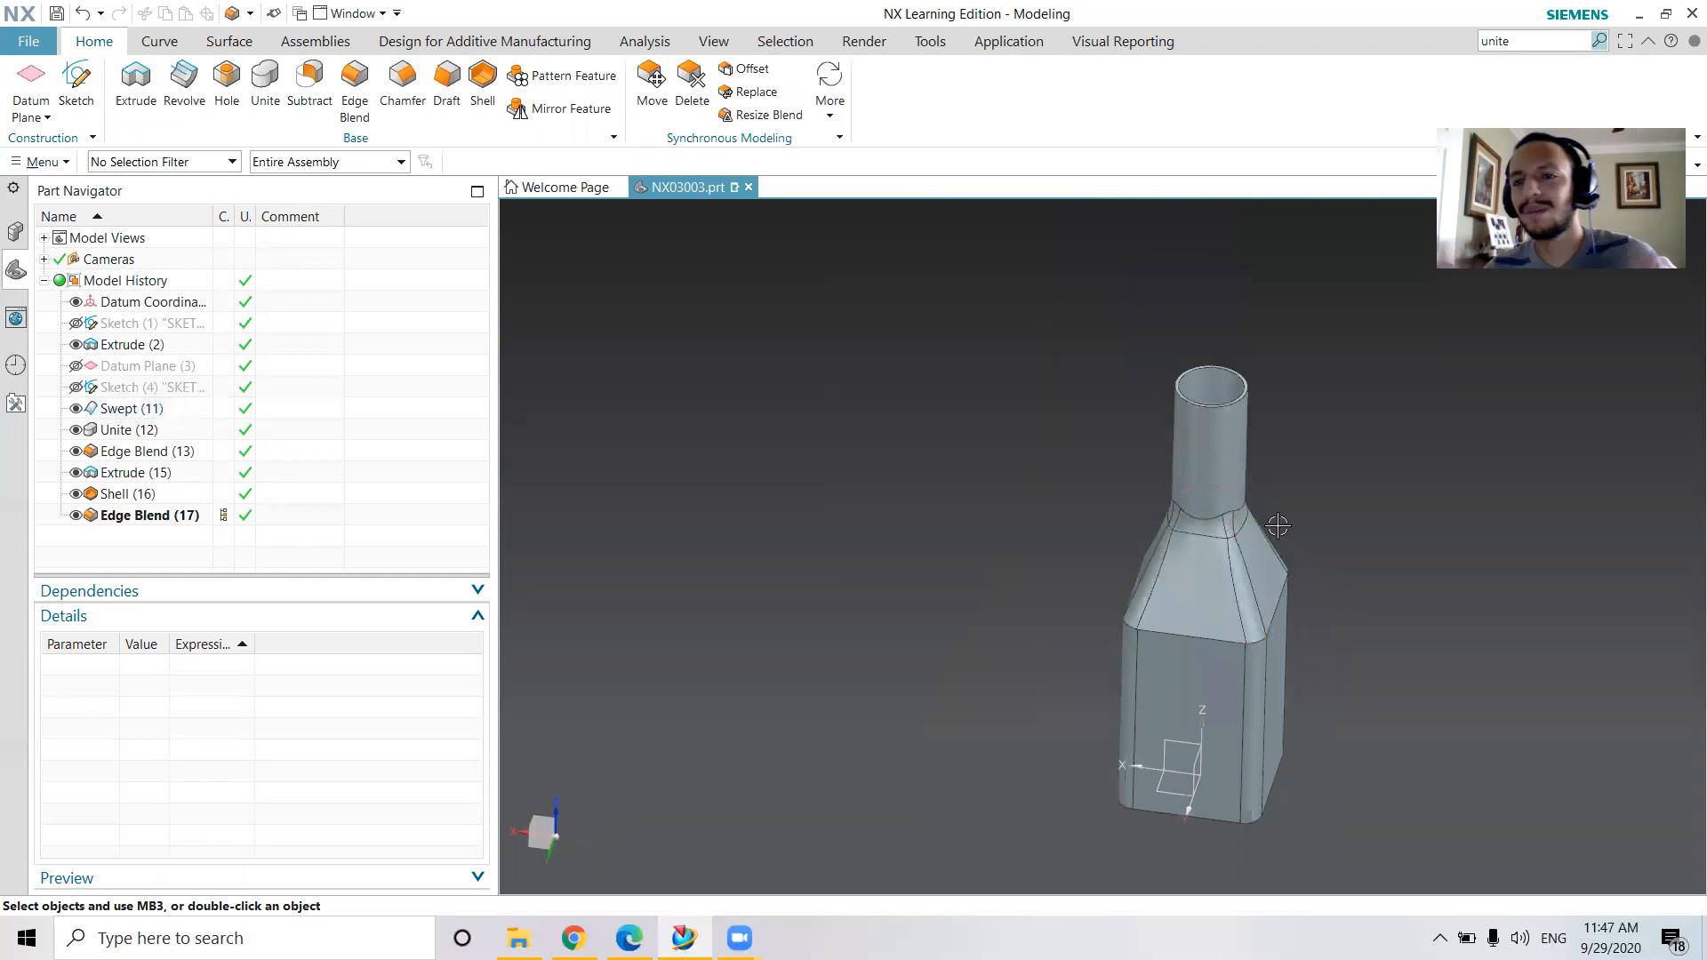